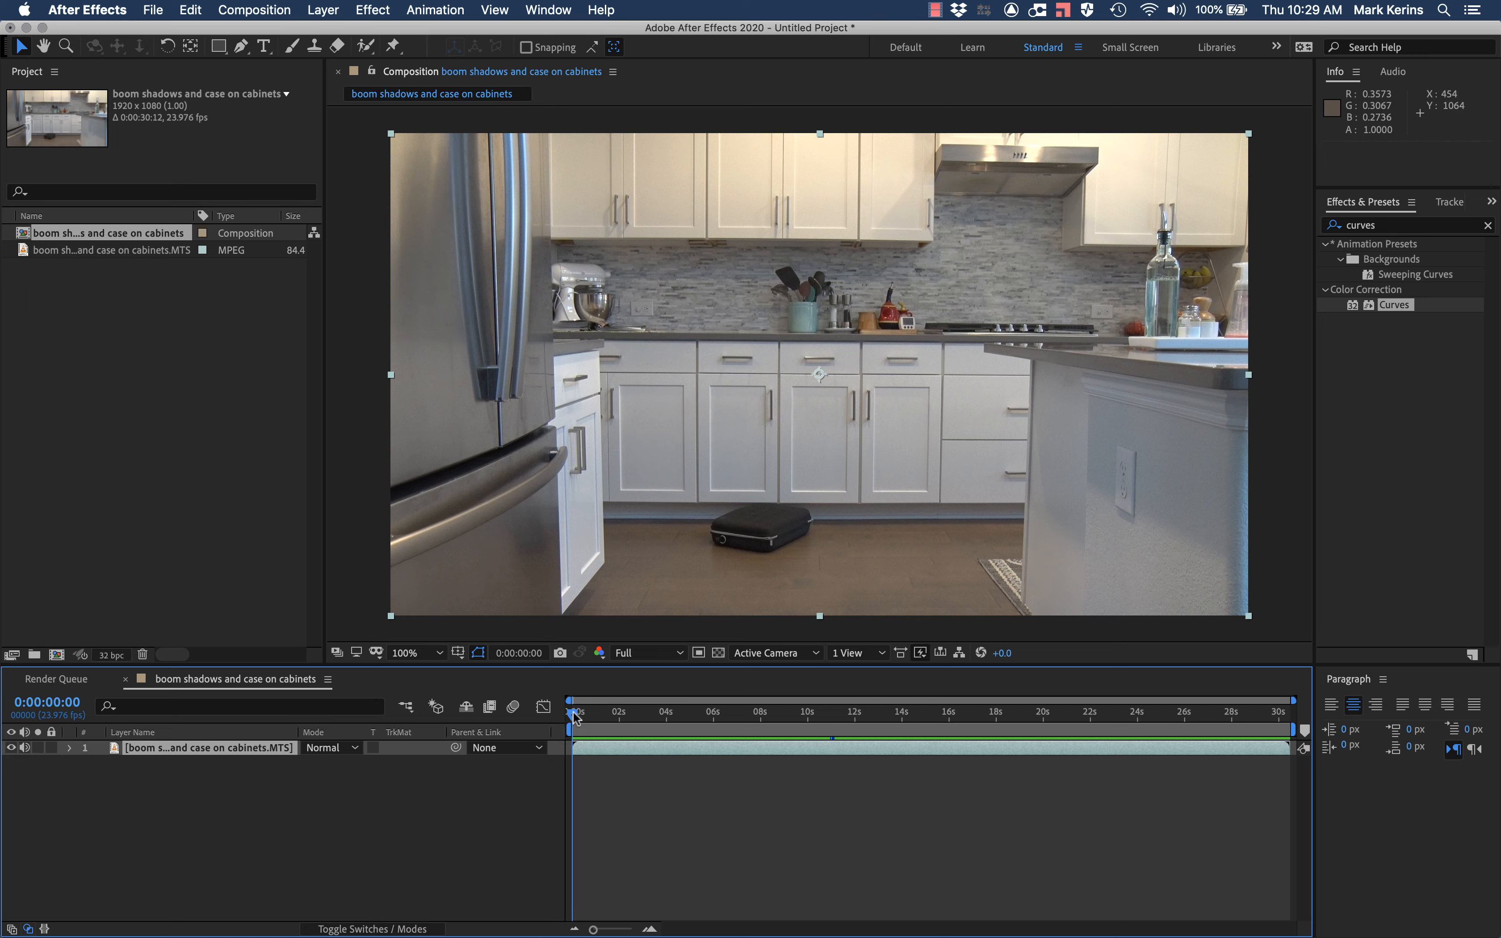
# Scrub and play through the kitchen footage to examine where the boom pole and its shadows enter the shot
pyautogui.moveTo(574, 717); pyautogui.dragTo(981, 681)
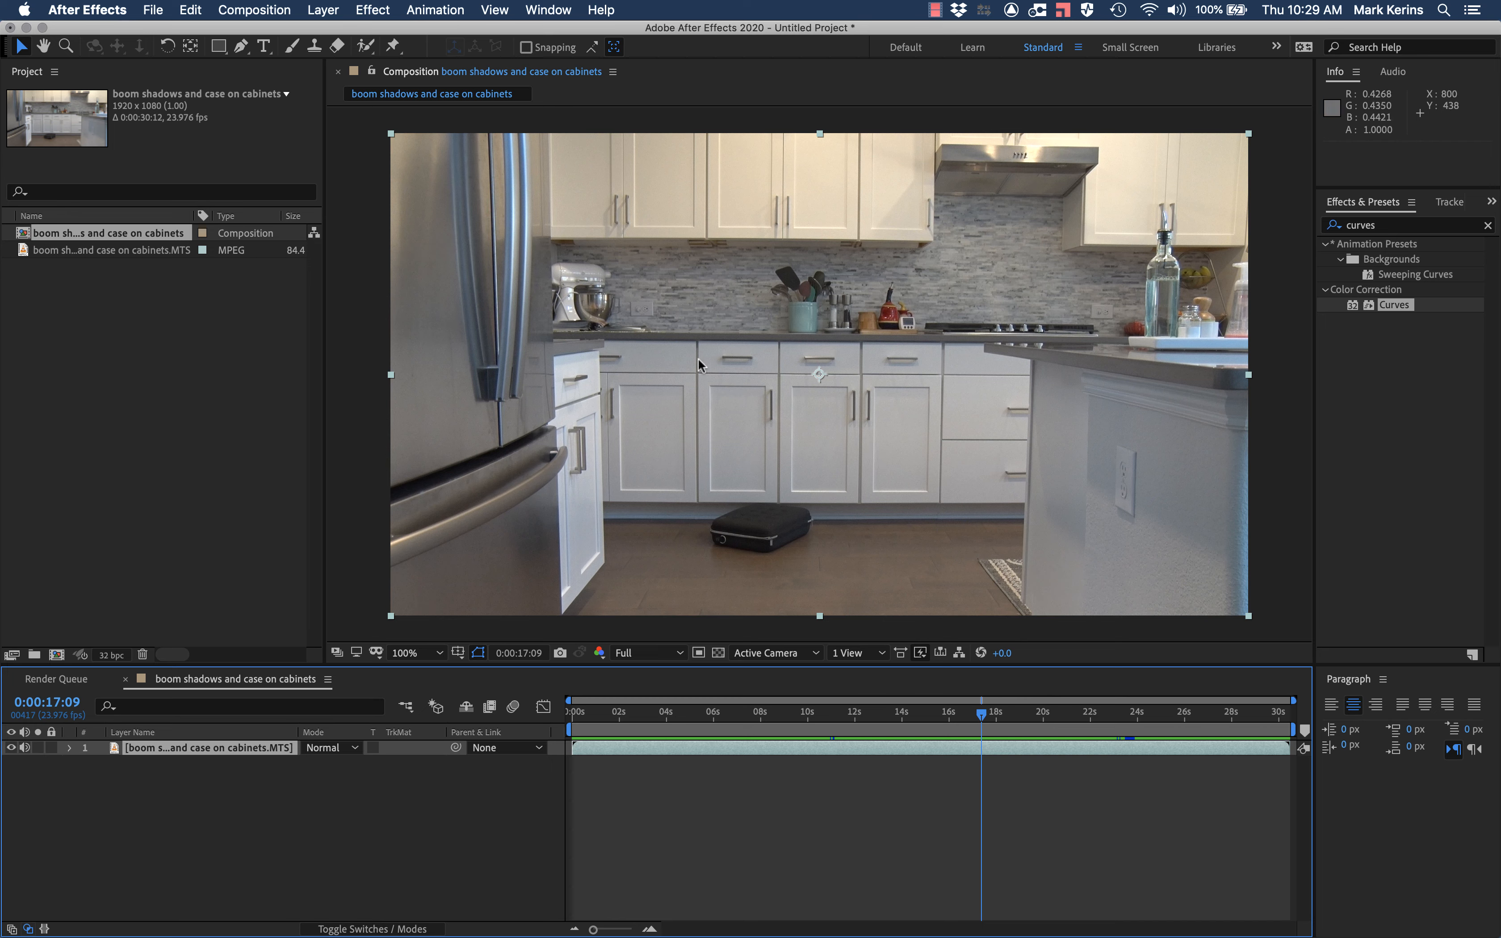
pyautogui.moveTo(983, 713); pyautogui.dragTo(848, 710)
pyautogui.moveTo(788, 644); pyautogui.dragTo(530, 656)
pyautogui.press('space')
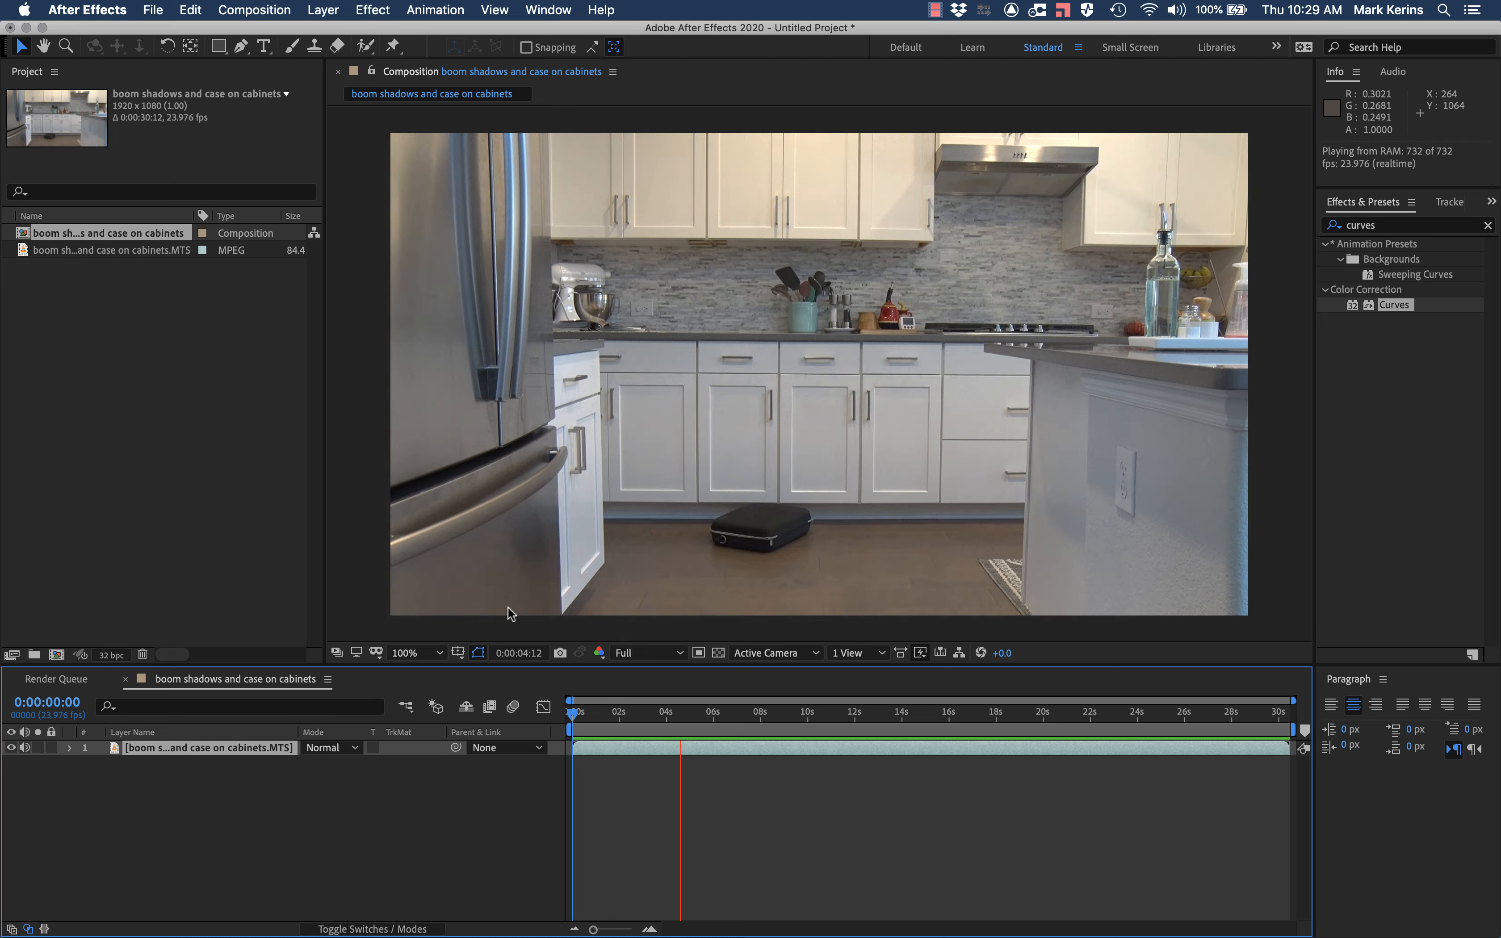
pyautogui.press('space')
pyautogui.moveTo(597, 711); pyautogui.dragTo(1018, 667)
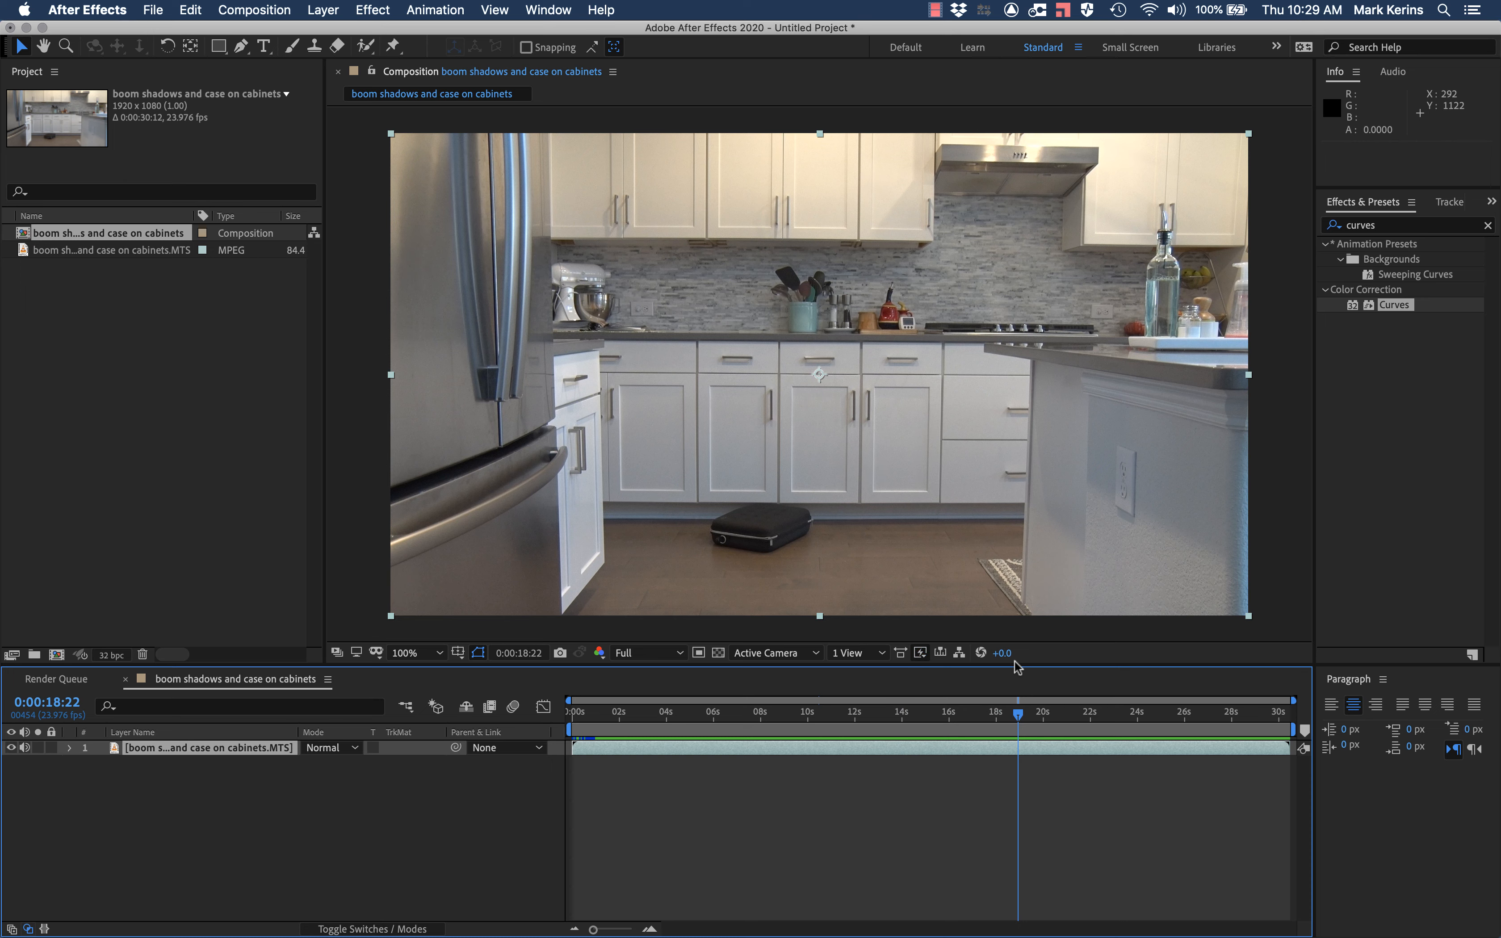
pyautogui.moveTo(1018, 667); pyautogui.dragTo(544, 698)
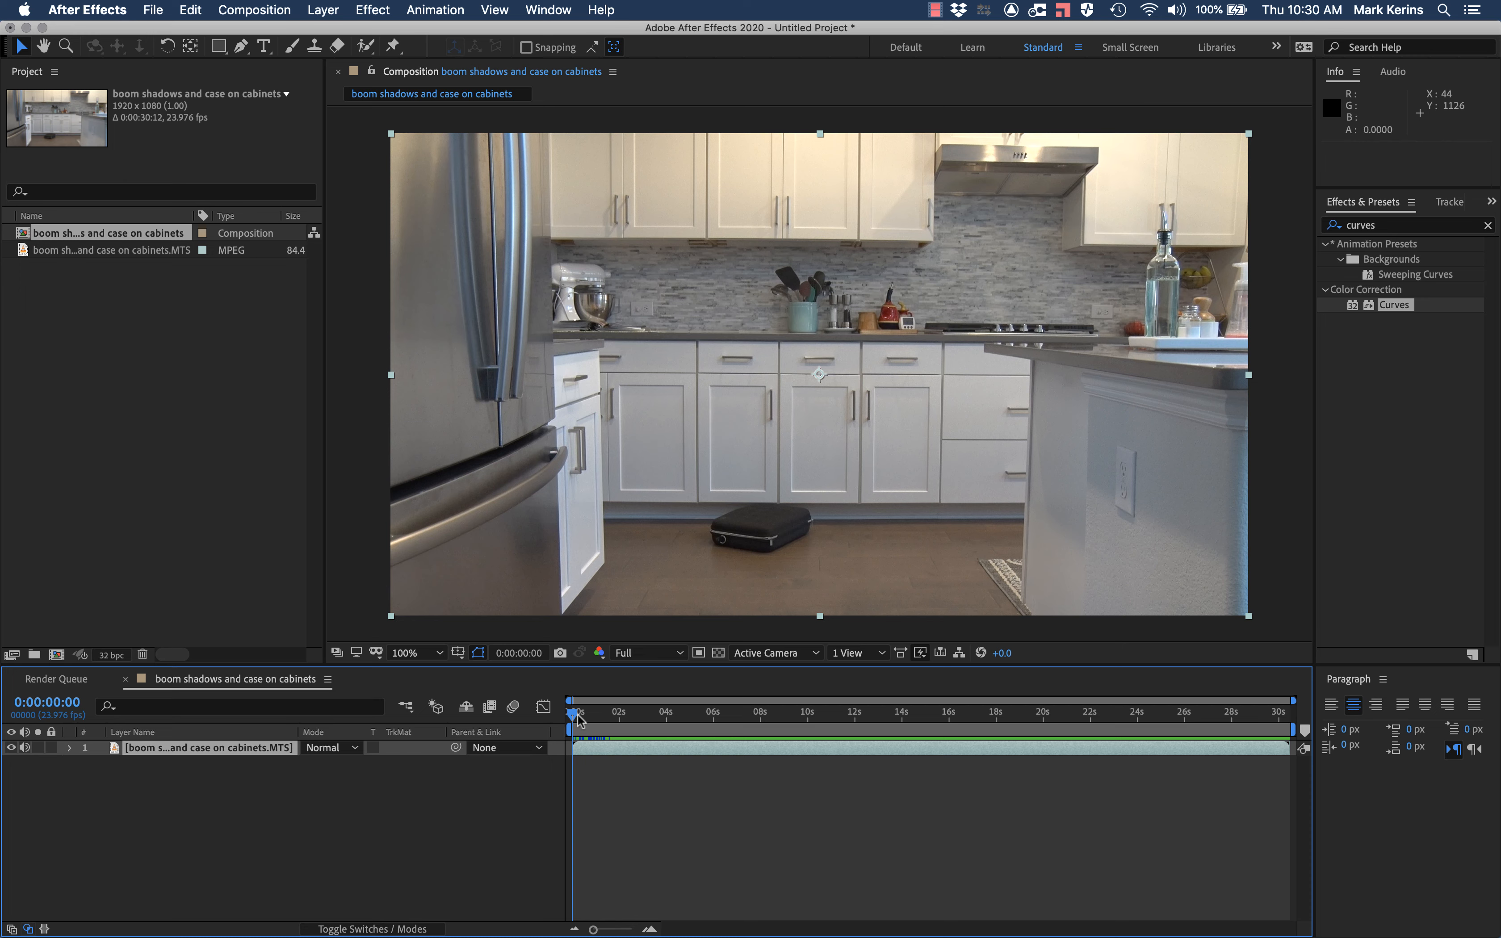
pyautogui.moveTo(575, 719); pyautogui.dragTo(863, 655)
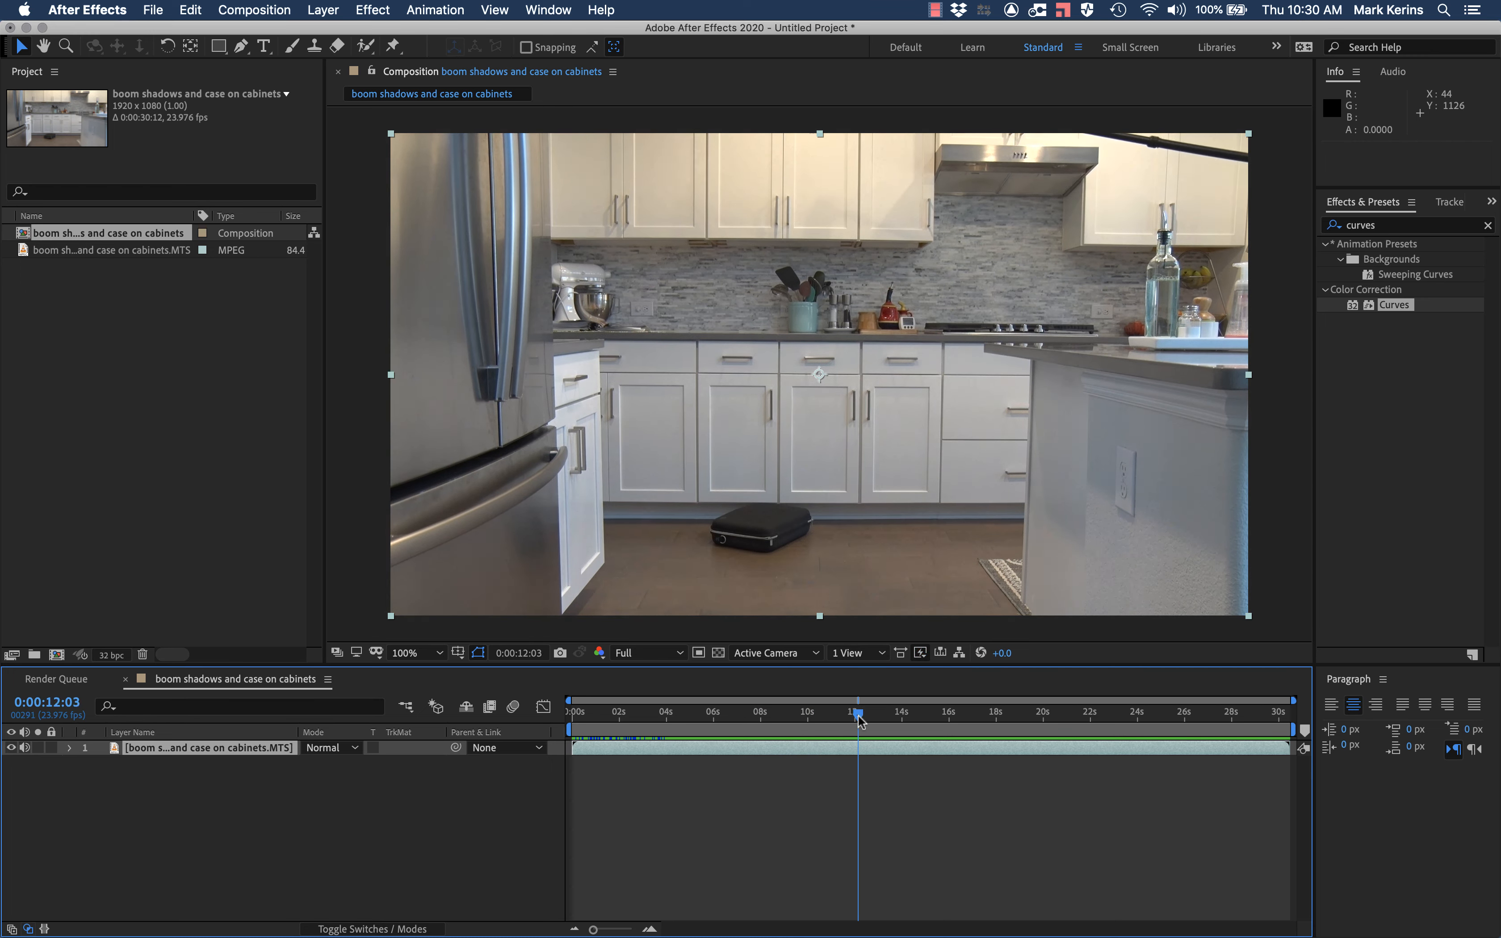
pyautogui.moveTo(859, 720); pyautogui.dragTo(771, 685)
pyautogui.press('space')
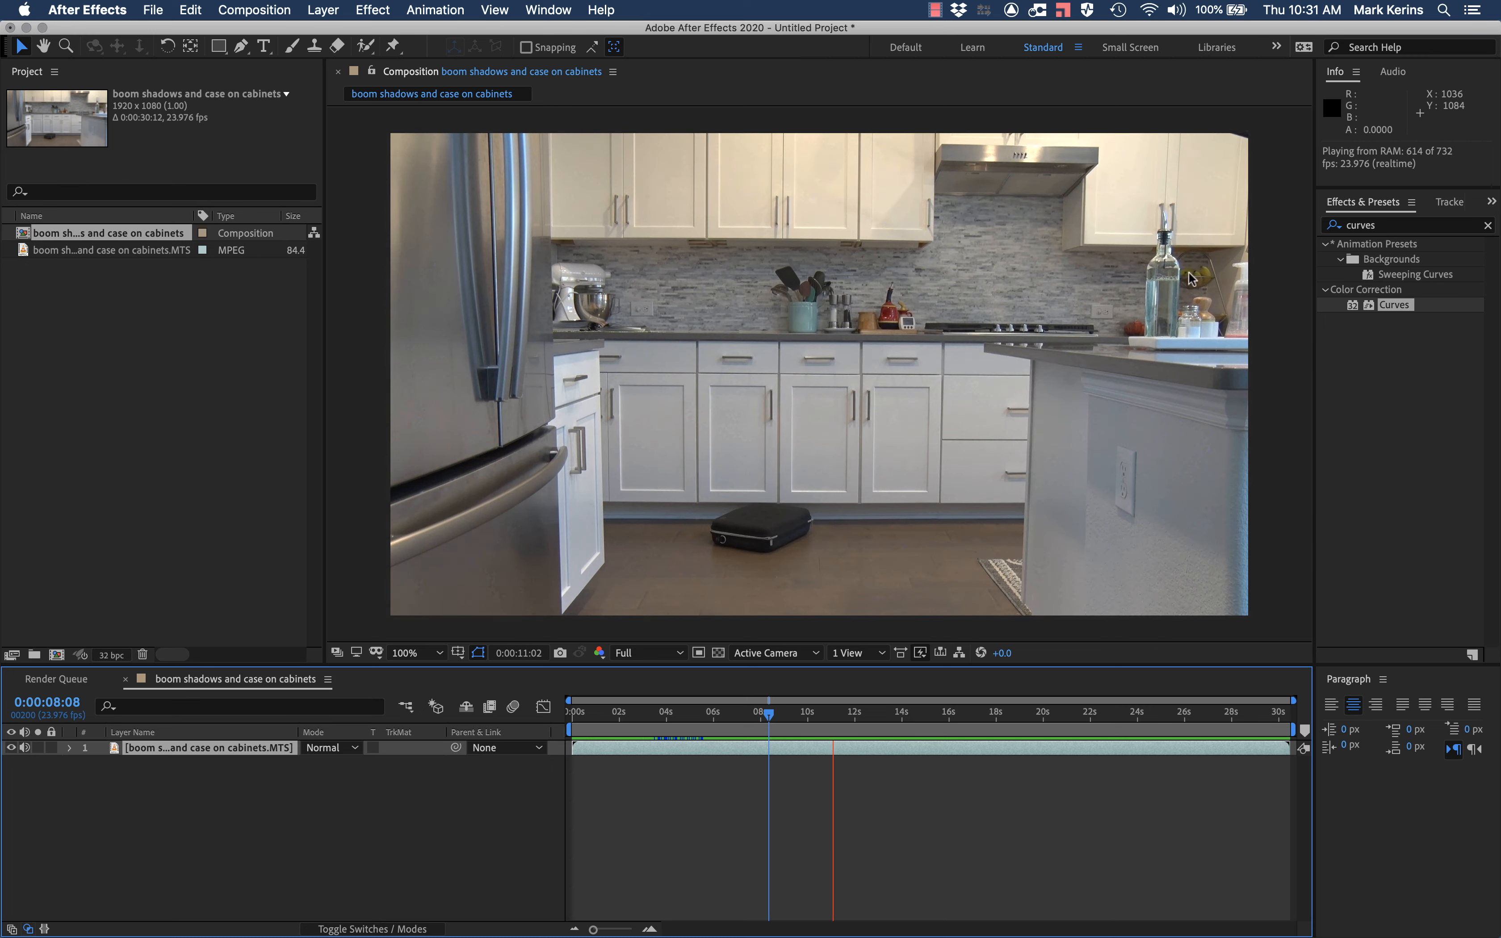
pyautogui.moveTo(593, 715); pyautogui.dragTo(553, 711)
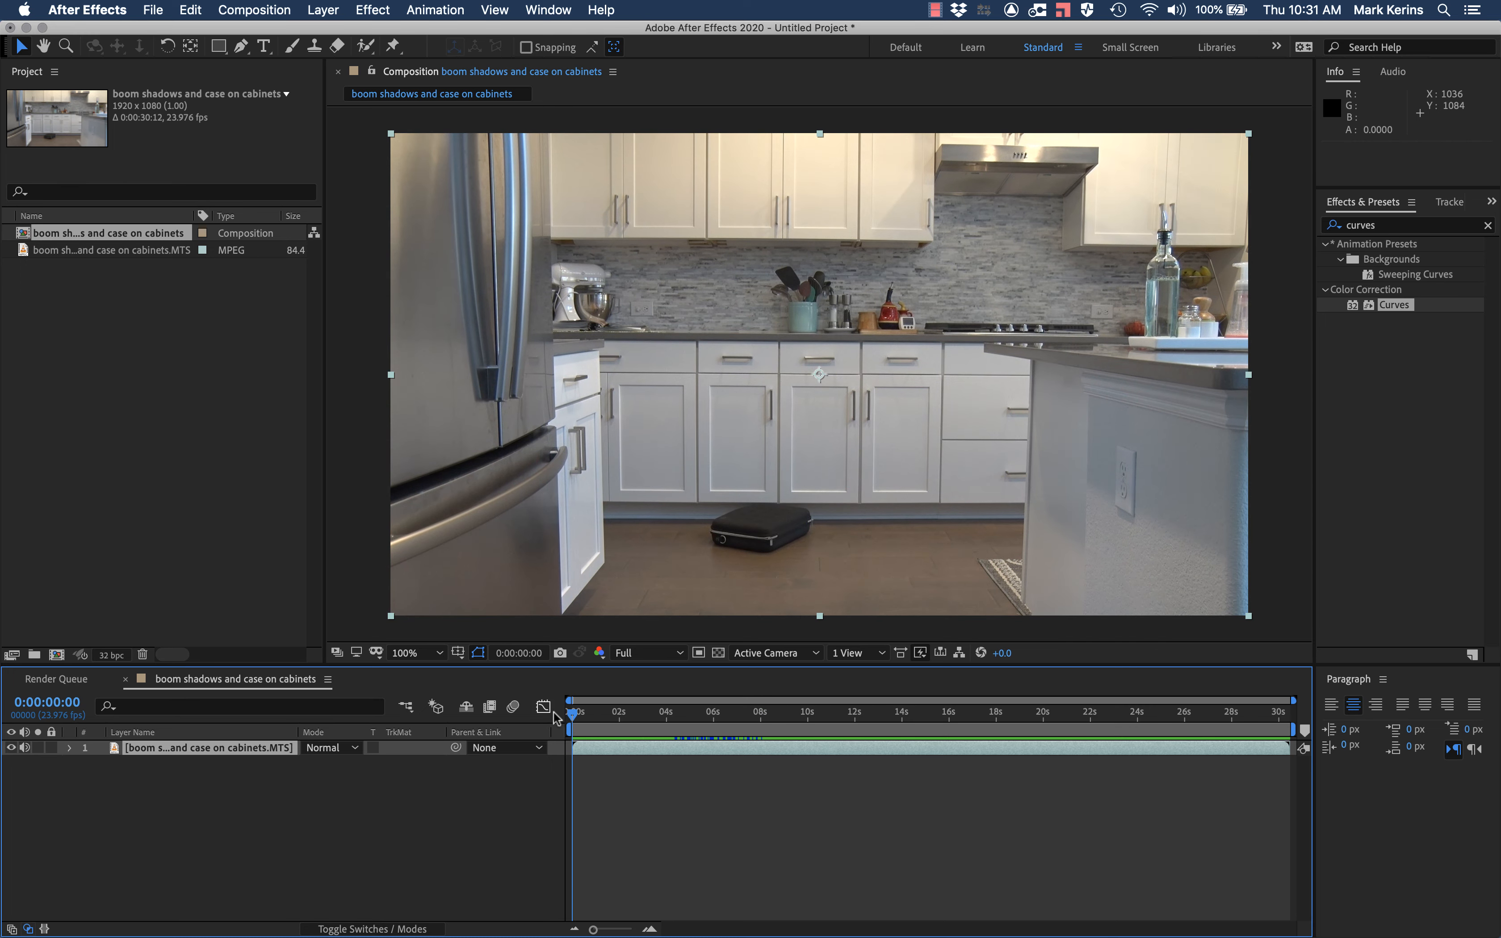
pyautogui.press('space')
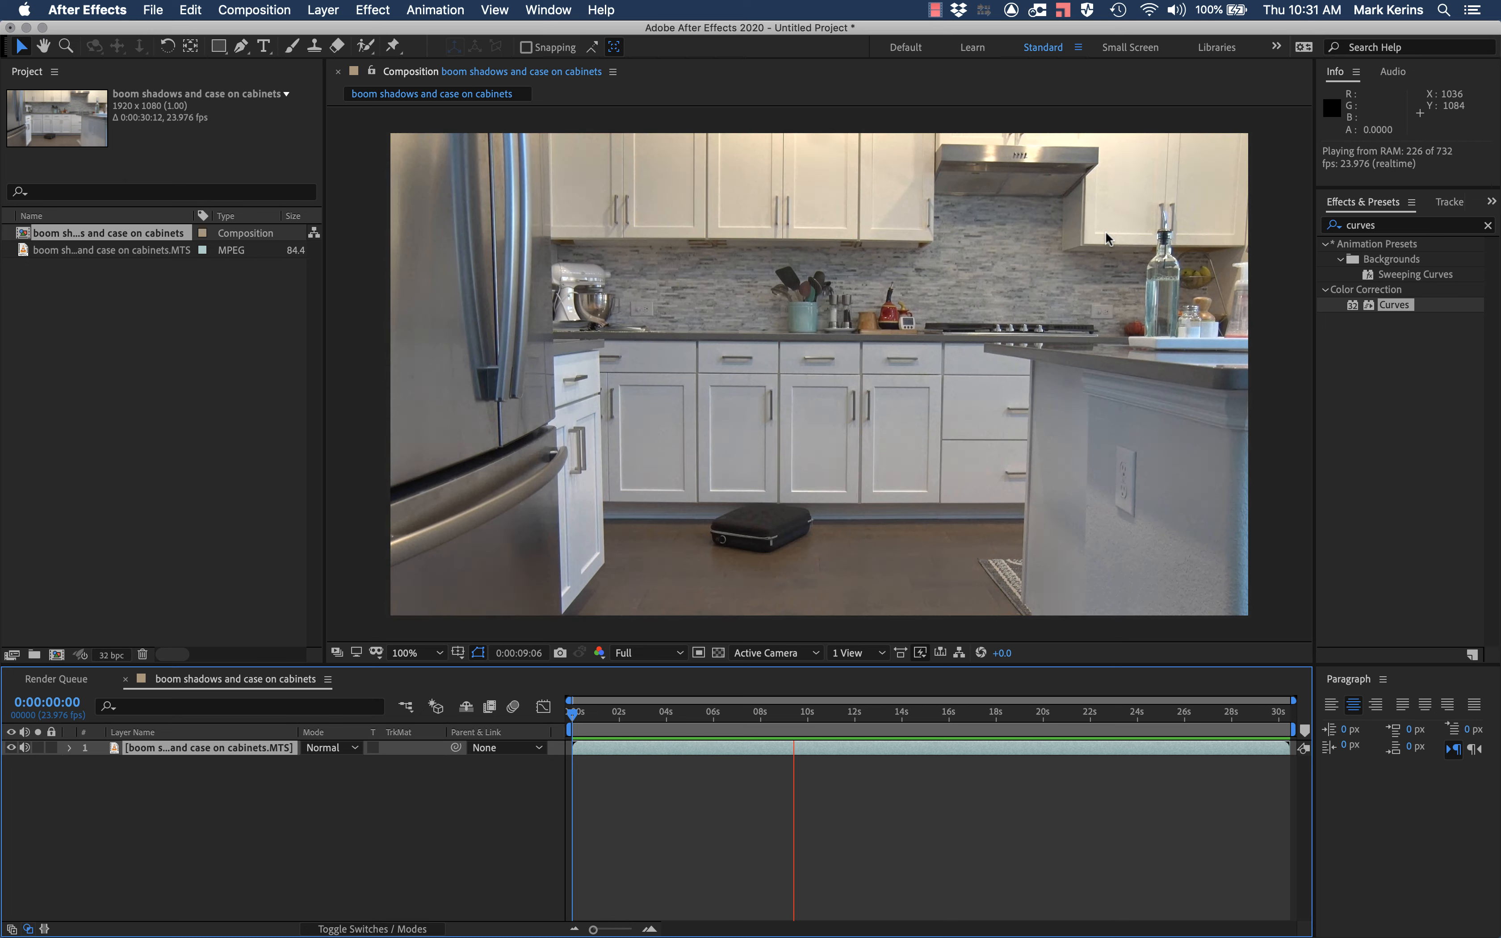
pyautogui.press('space')
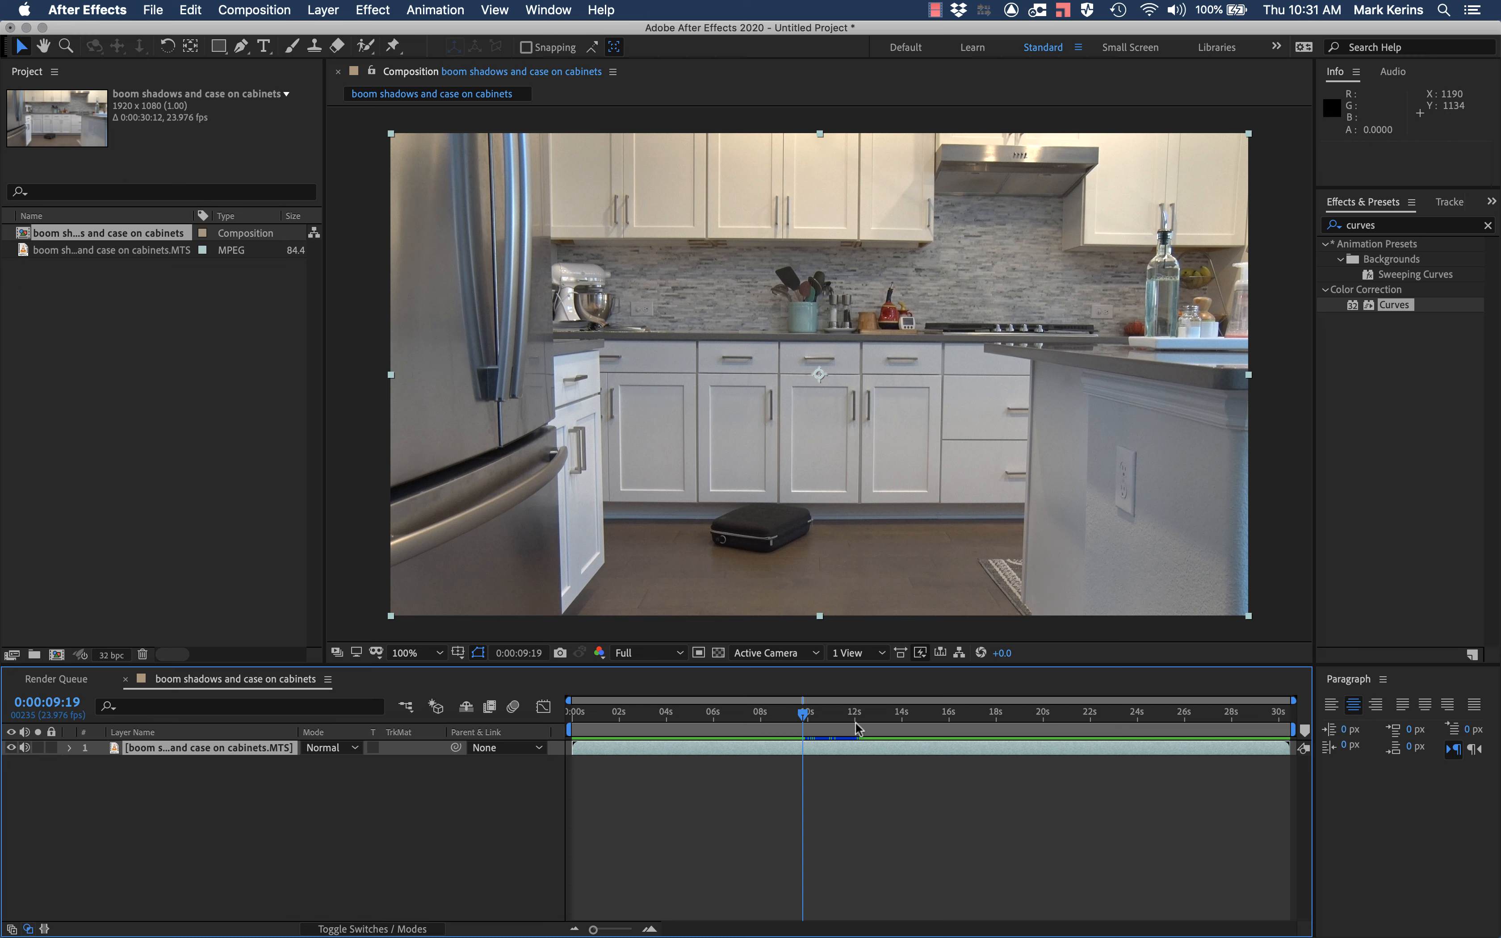
# Duplicate the kitchen clip layer and trim the start of the upper copy to 0:00:27:06
pyautogui.moveTo(802, 715); pyautogui.dragTo(1142, 715)
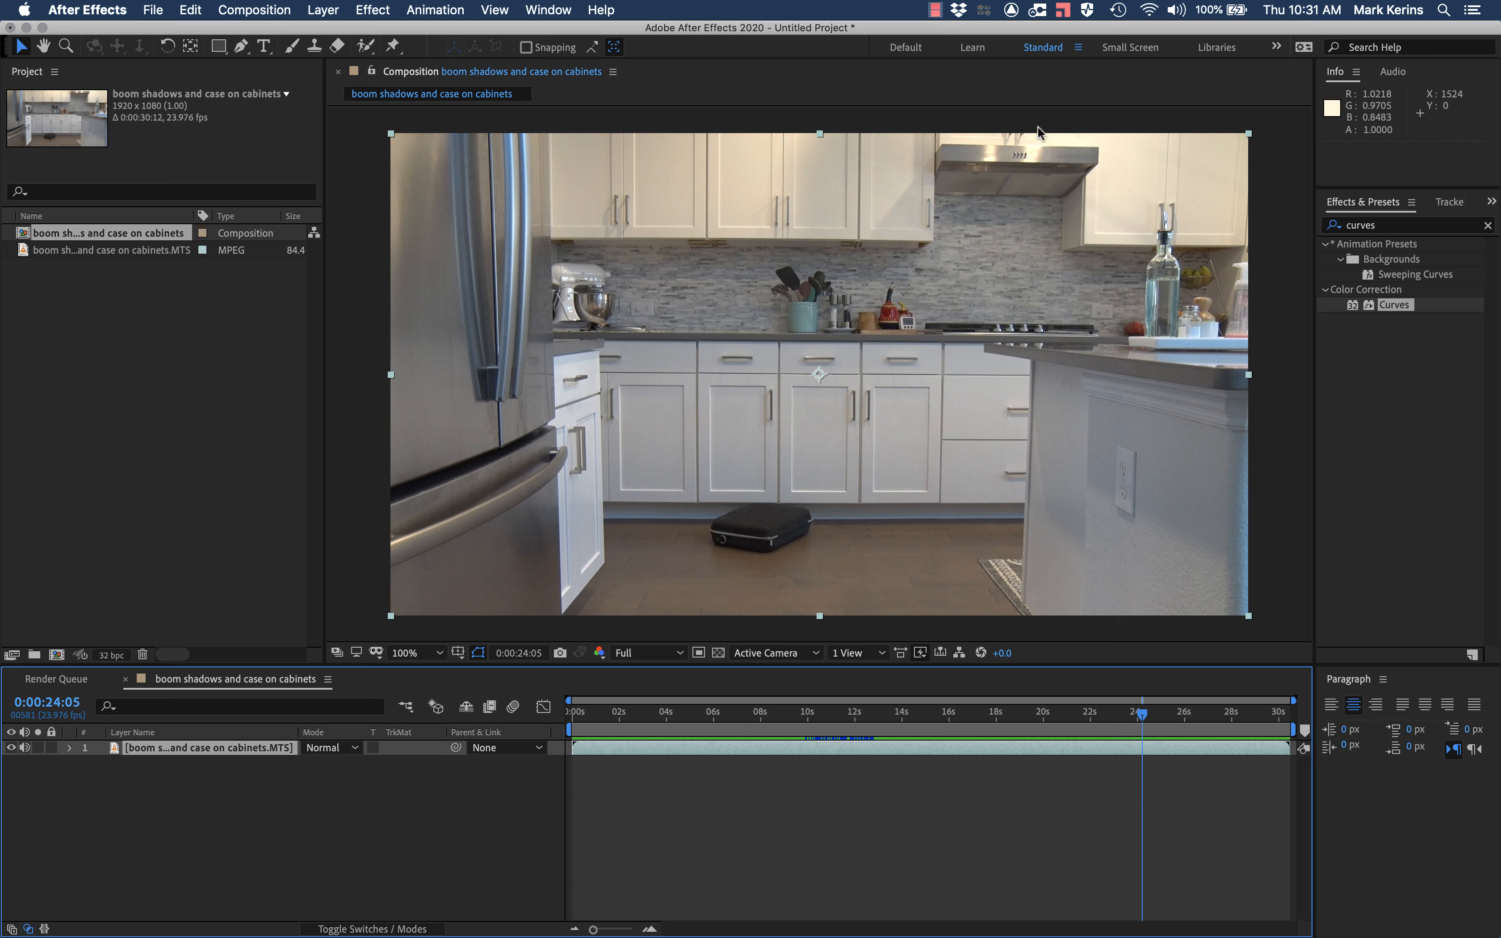
pyautogui.moveTo(1145, 720); pyautogui.dragTo(965, 715)
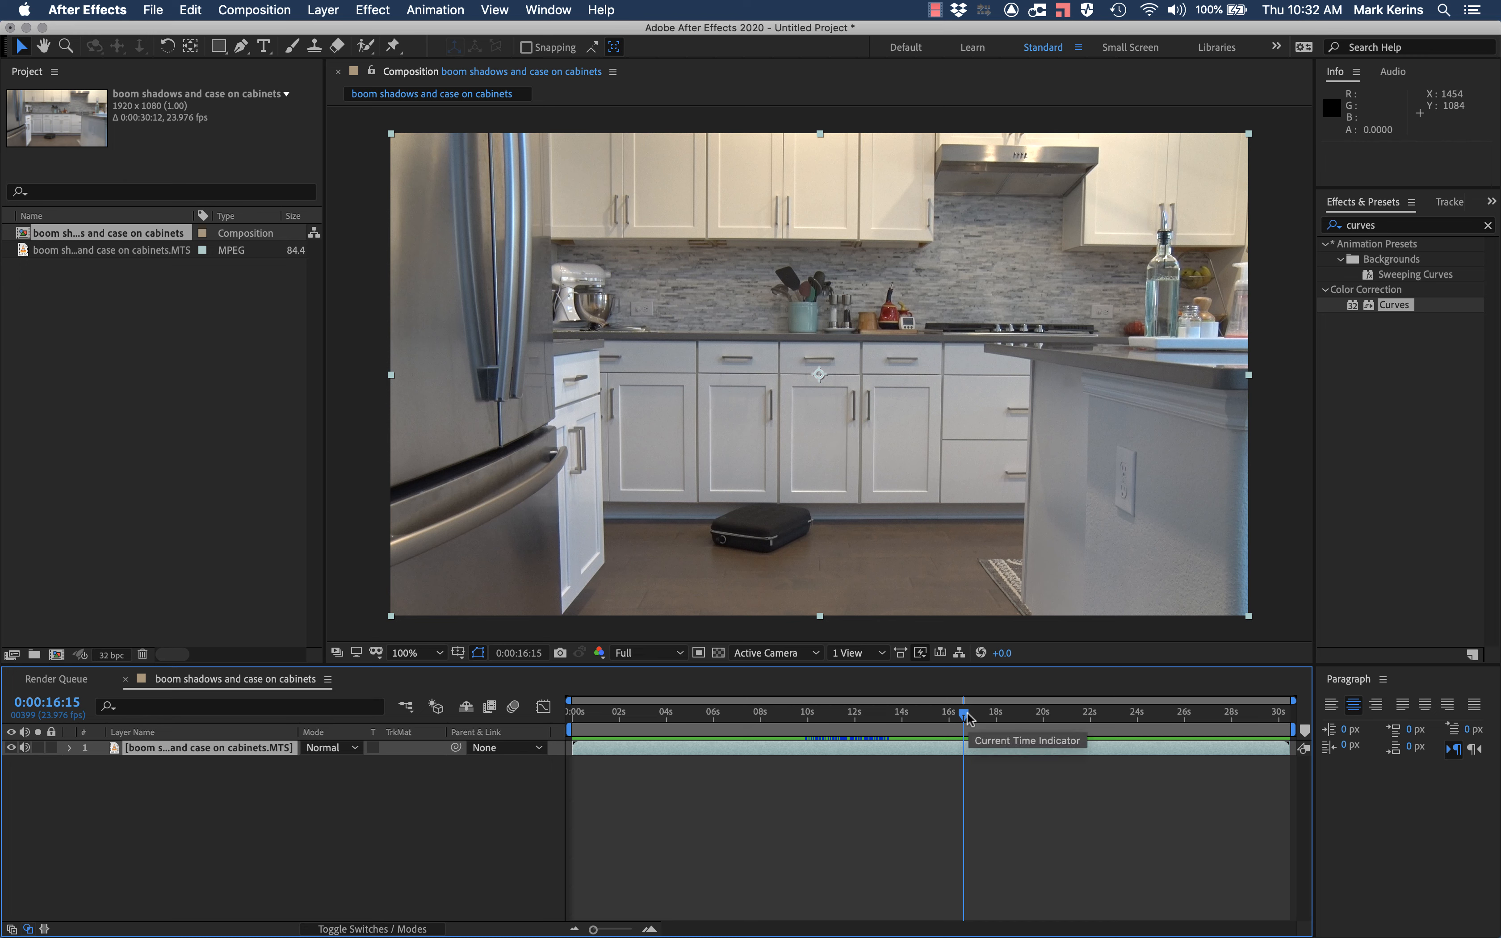
pyautogui.moveTo(968, 718); pyautogui.dragTo(1215, 710)
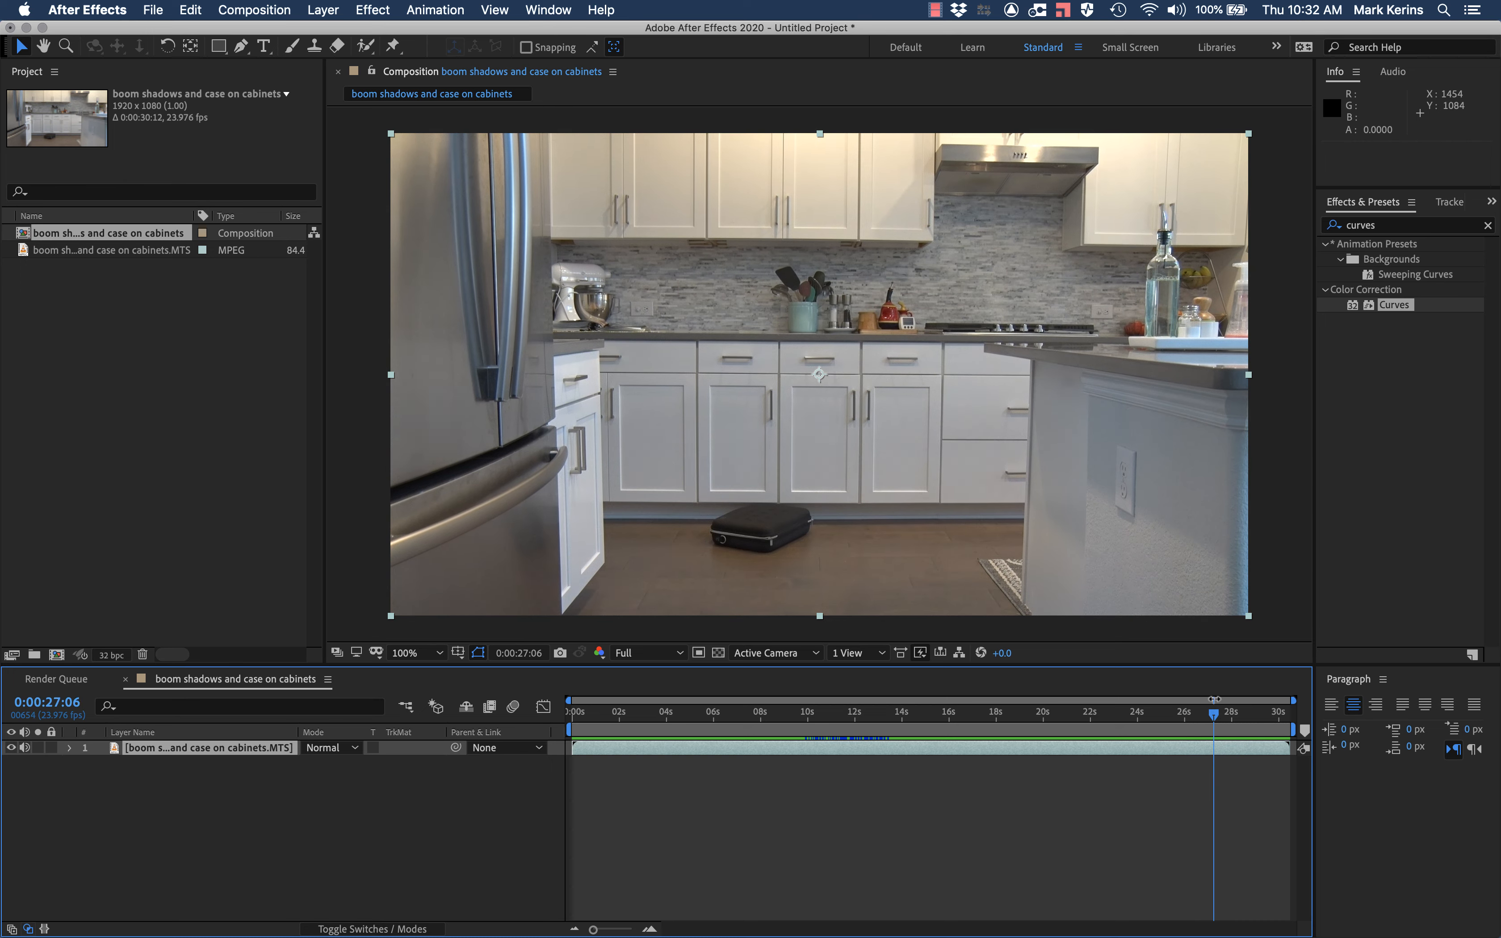
pyautogui.press('super+d')
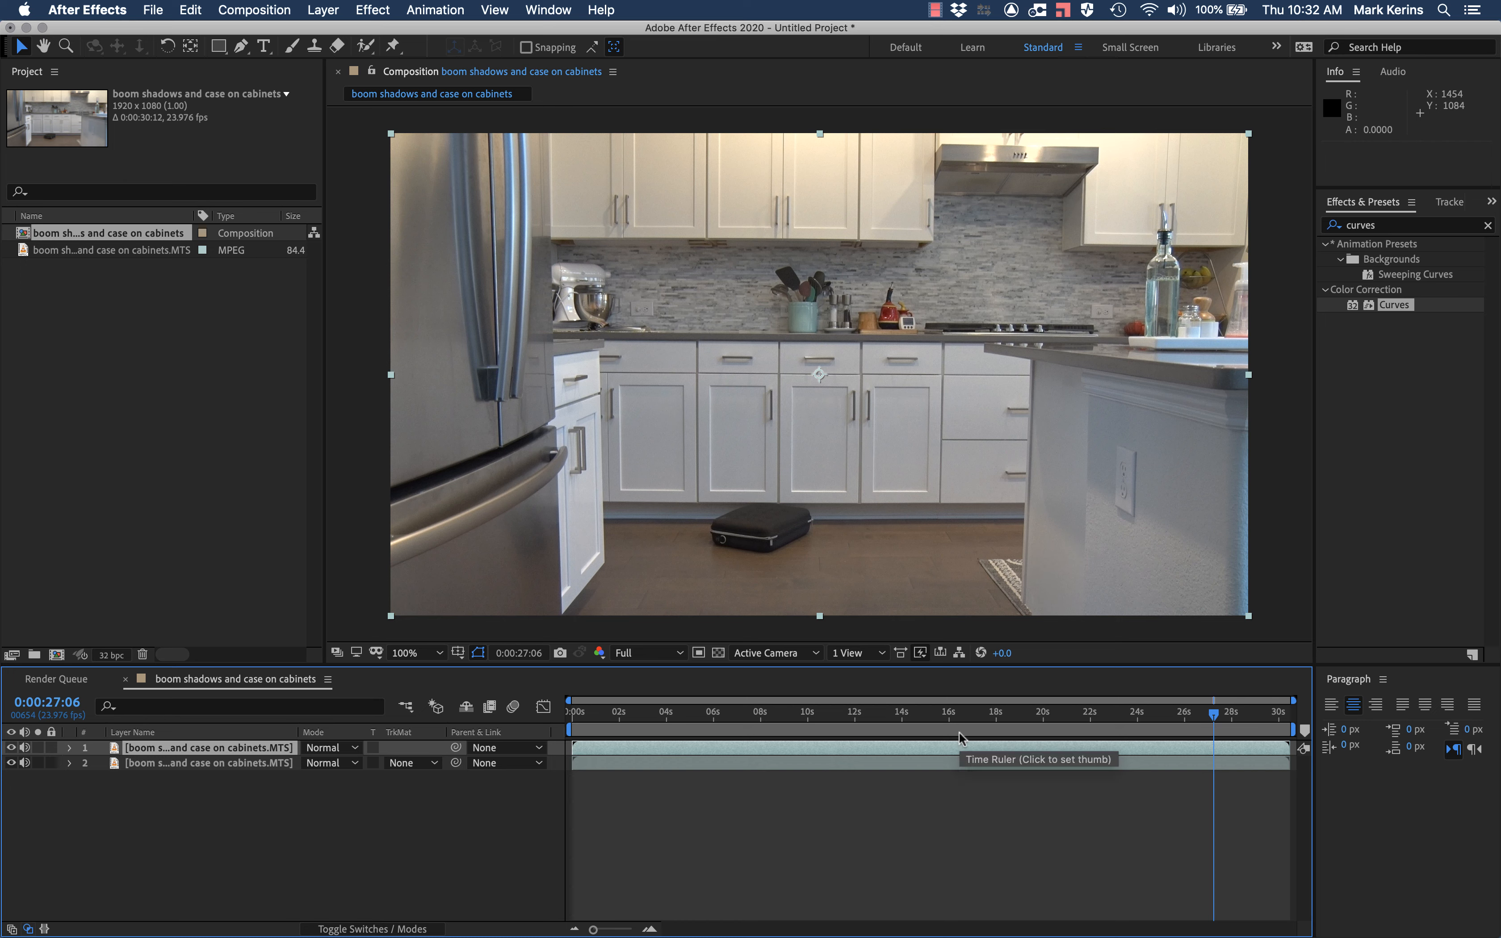
pyautogui.hotkey('alt', '[')
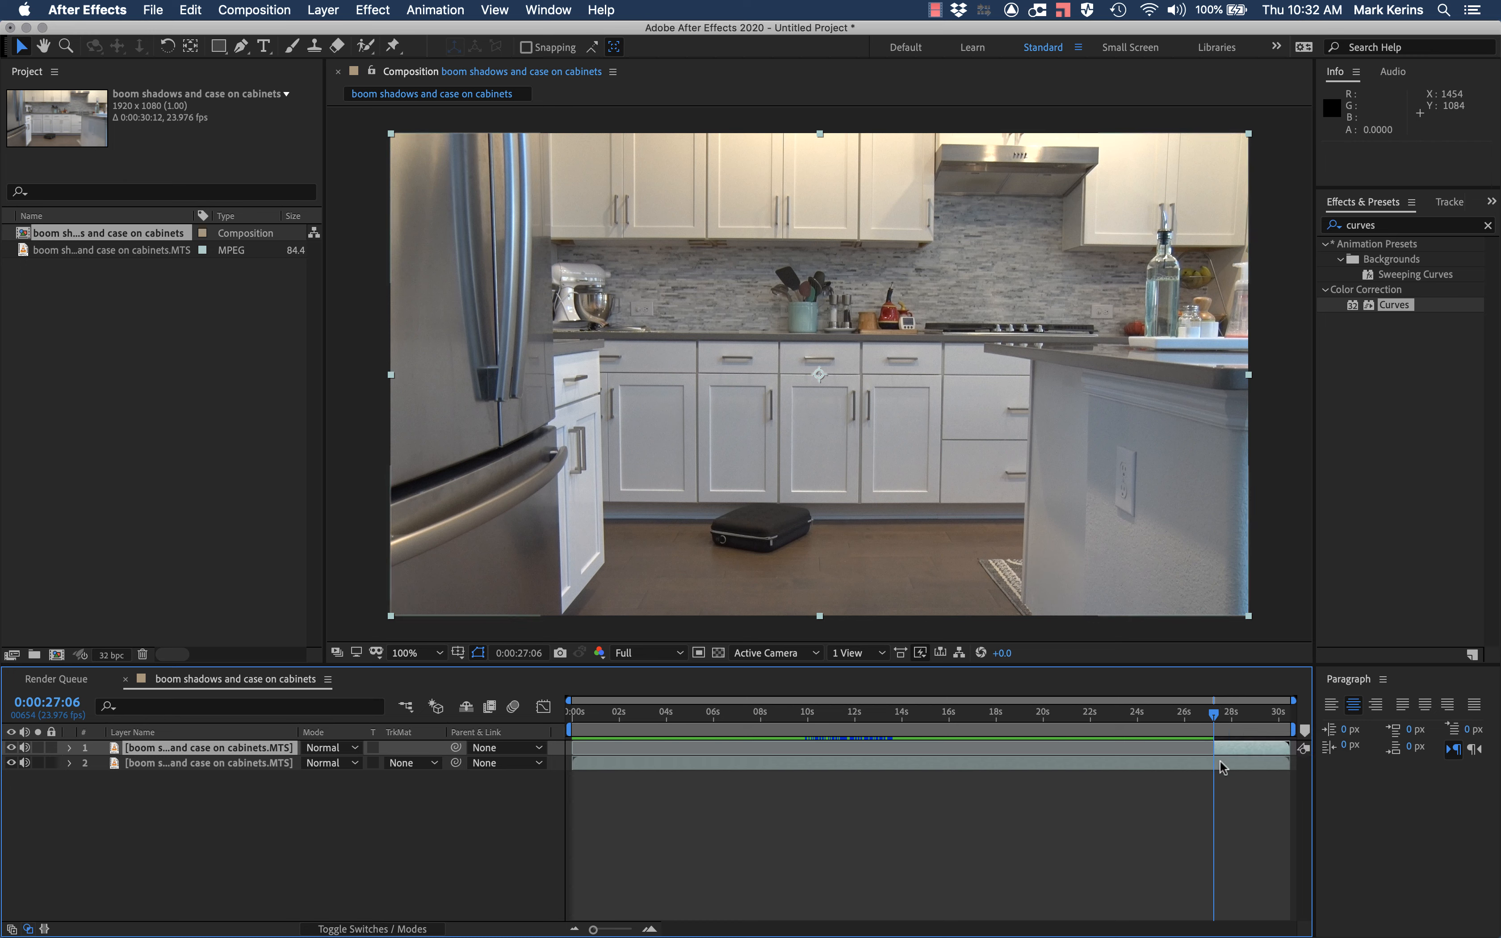
# Compare the trimmed end section with the boom's appearance around 10 seconds and the footage around 5 seconds
pyautogui.moveTo(1217, 732); pyautogui.dragTo(1261, 713)
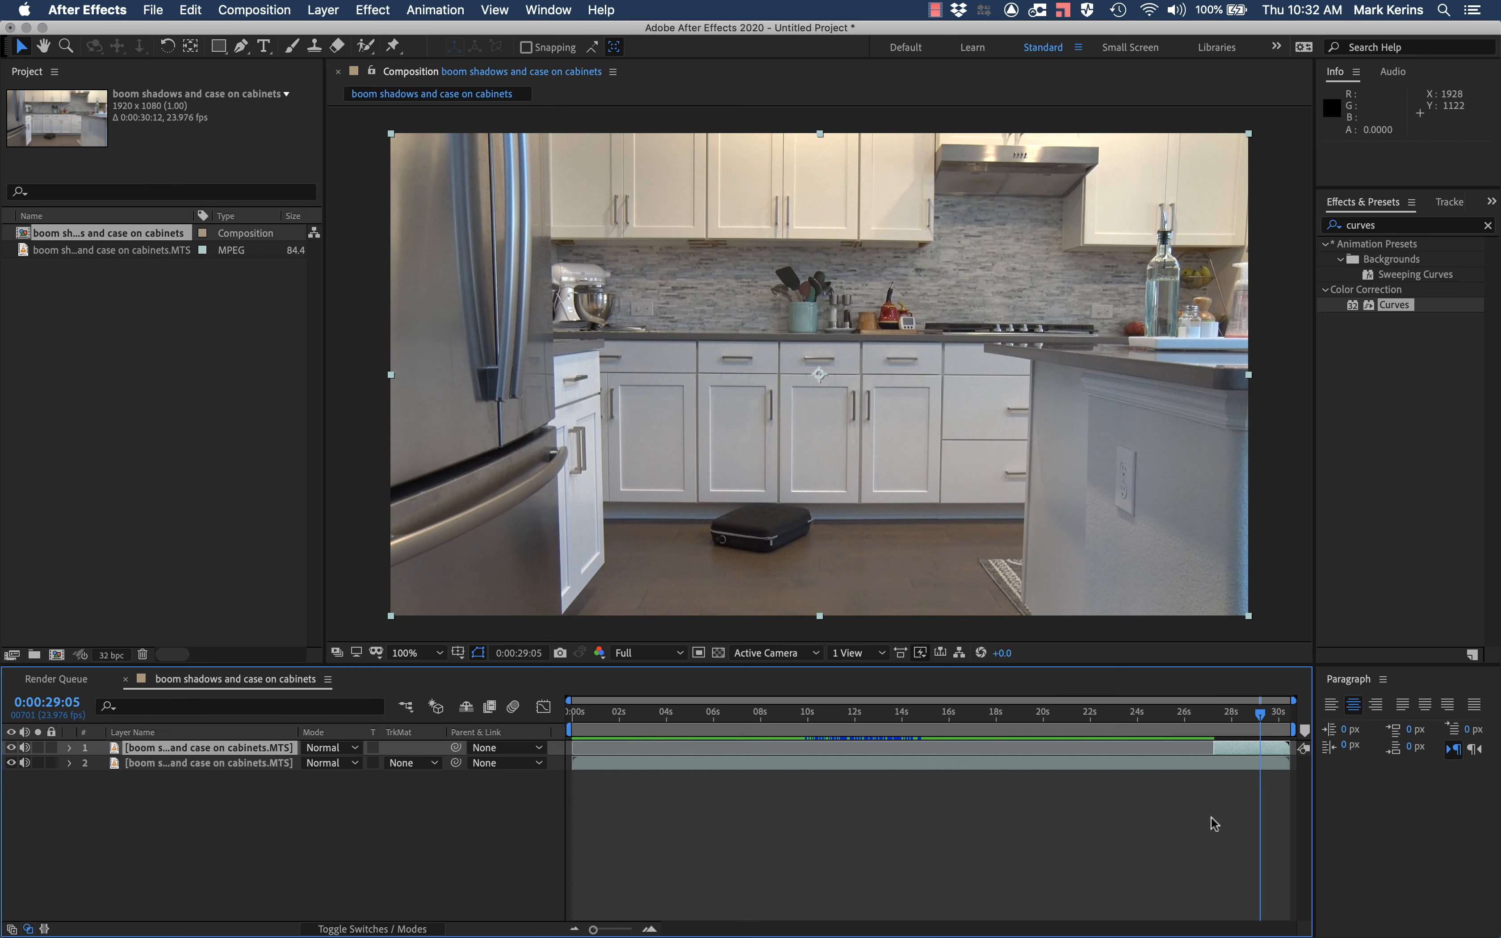
pyautogui.moveTo(1225, 715); pyautogui.dragTo(817, 630)
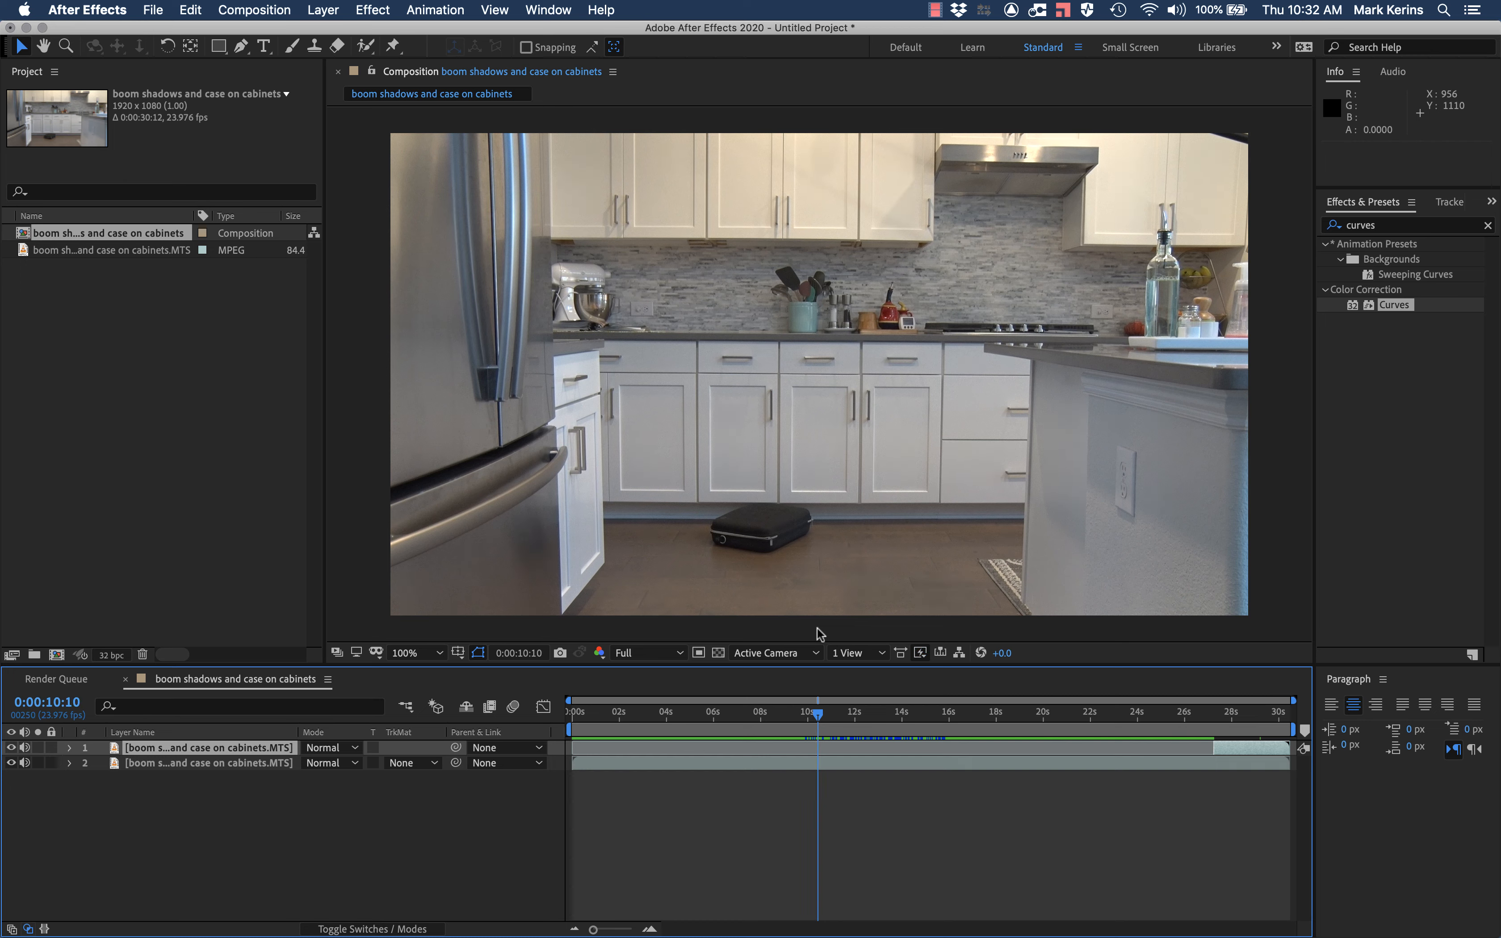
pyautogui.moveTo(820, 717); pyautogui.dragTo(1215, 722)
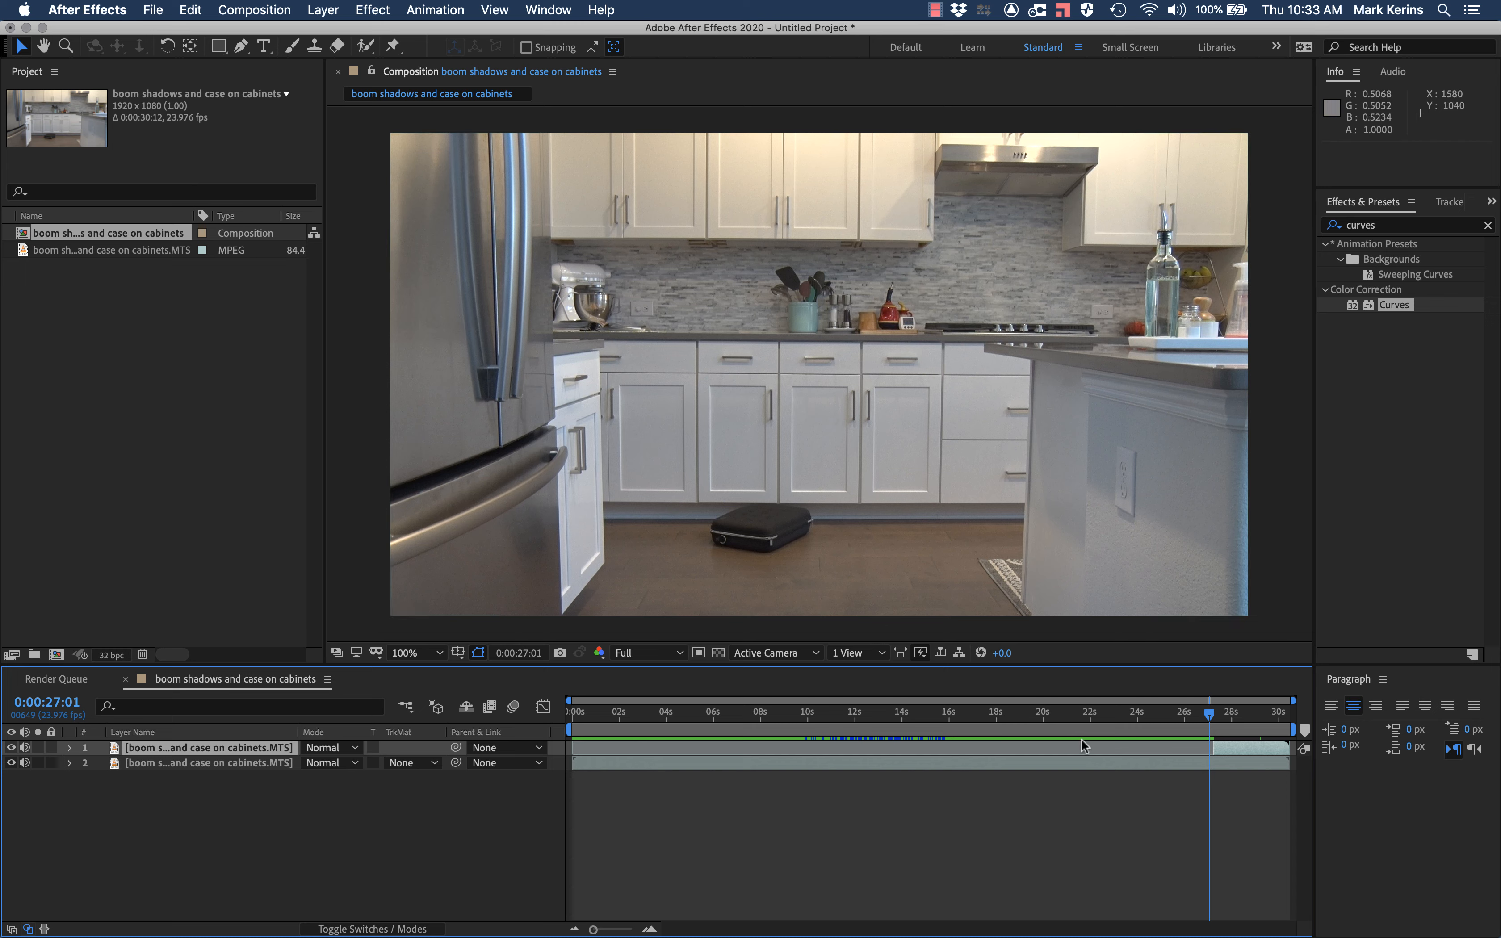
pyautogui.moveTo(1212, 719); pyautogui.dragTo(702, 715)
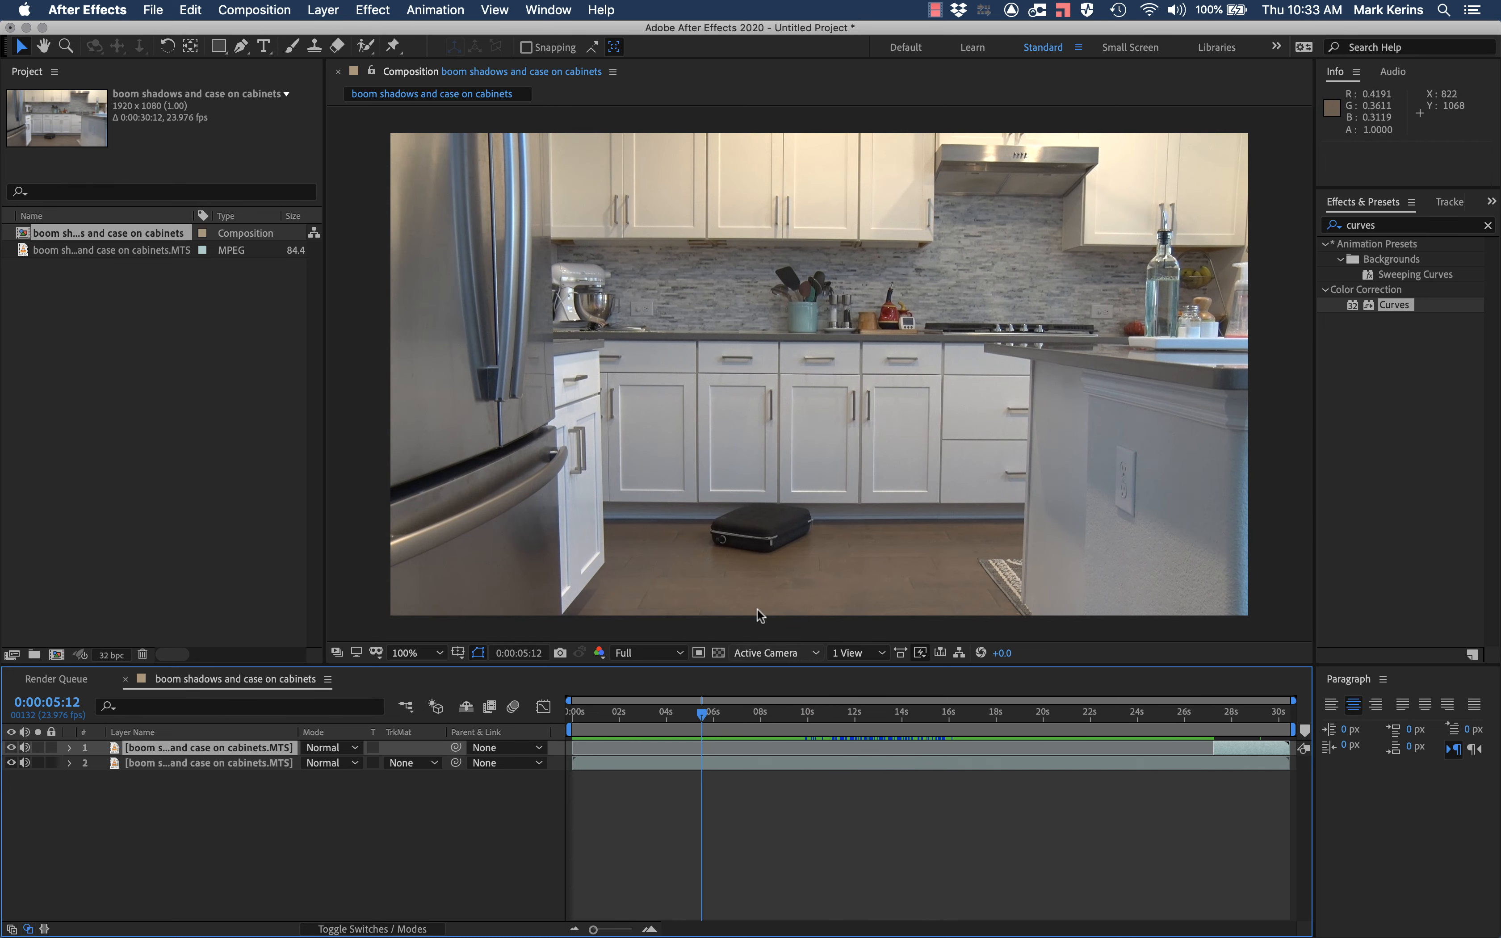
pyautogui.moveTo(703, 720)
pyautogui.mouseDown()
pyautogui.moveTo(551, 699)
pyautogui.moveTo(765, 707)
pyautogui.moveTo(715, 703)
pyautogui.mouseUp()
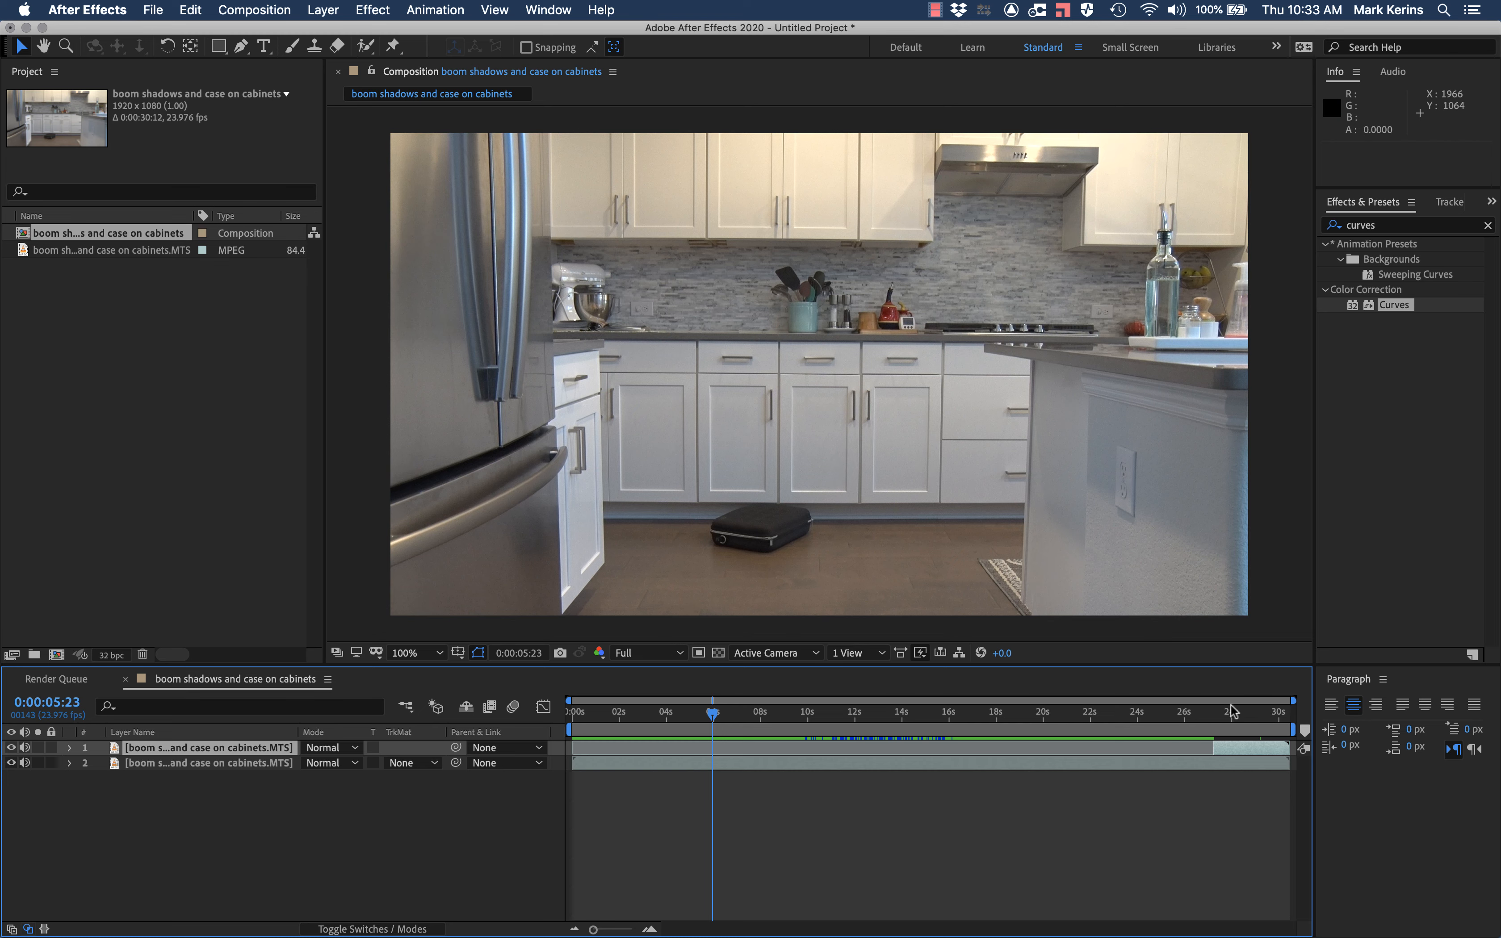
# At 0:00:27:18, draw a closed six-point Pen mask on the trimmed layer around the upper cabinets and backsplash, extending past the frame edges
pyautogui.moveTo(1232, 712); pyautogui.dragTo(1228, 714)
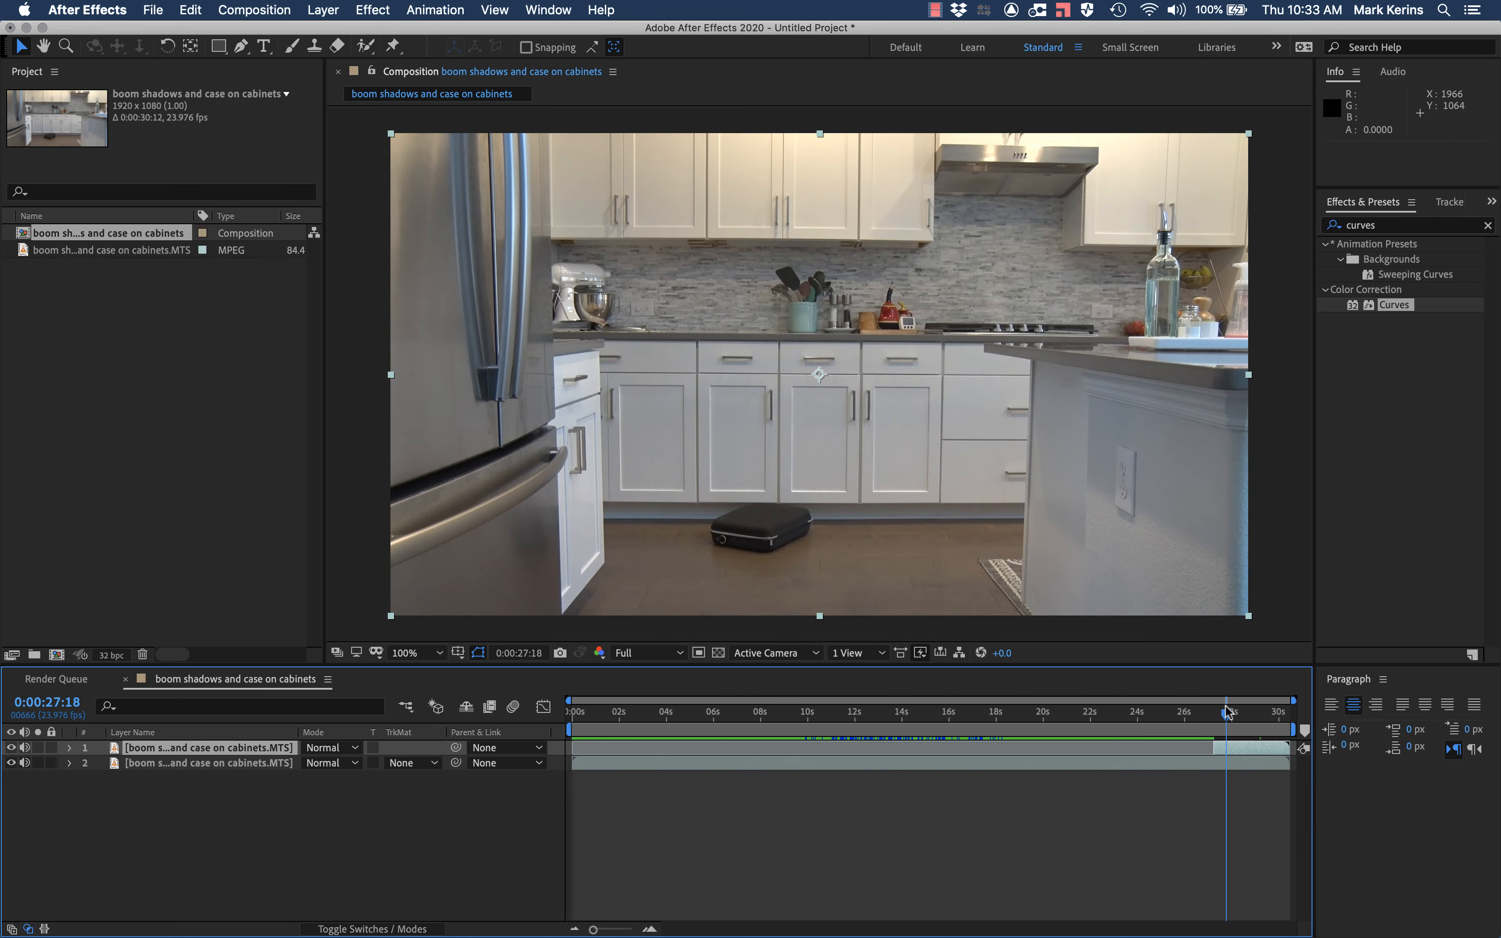
pyautogui.press('g')
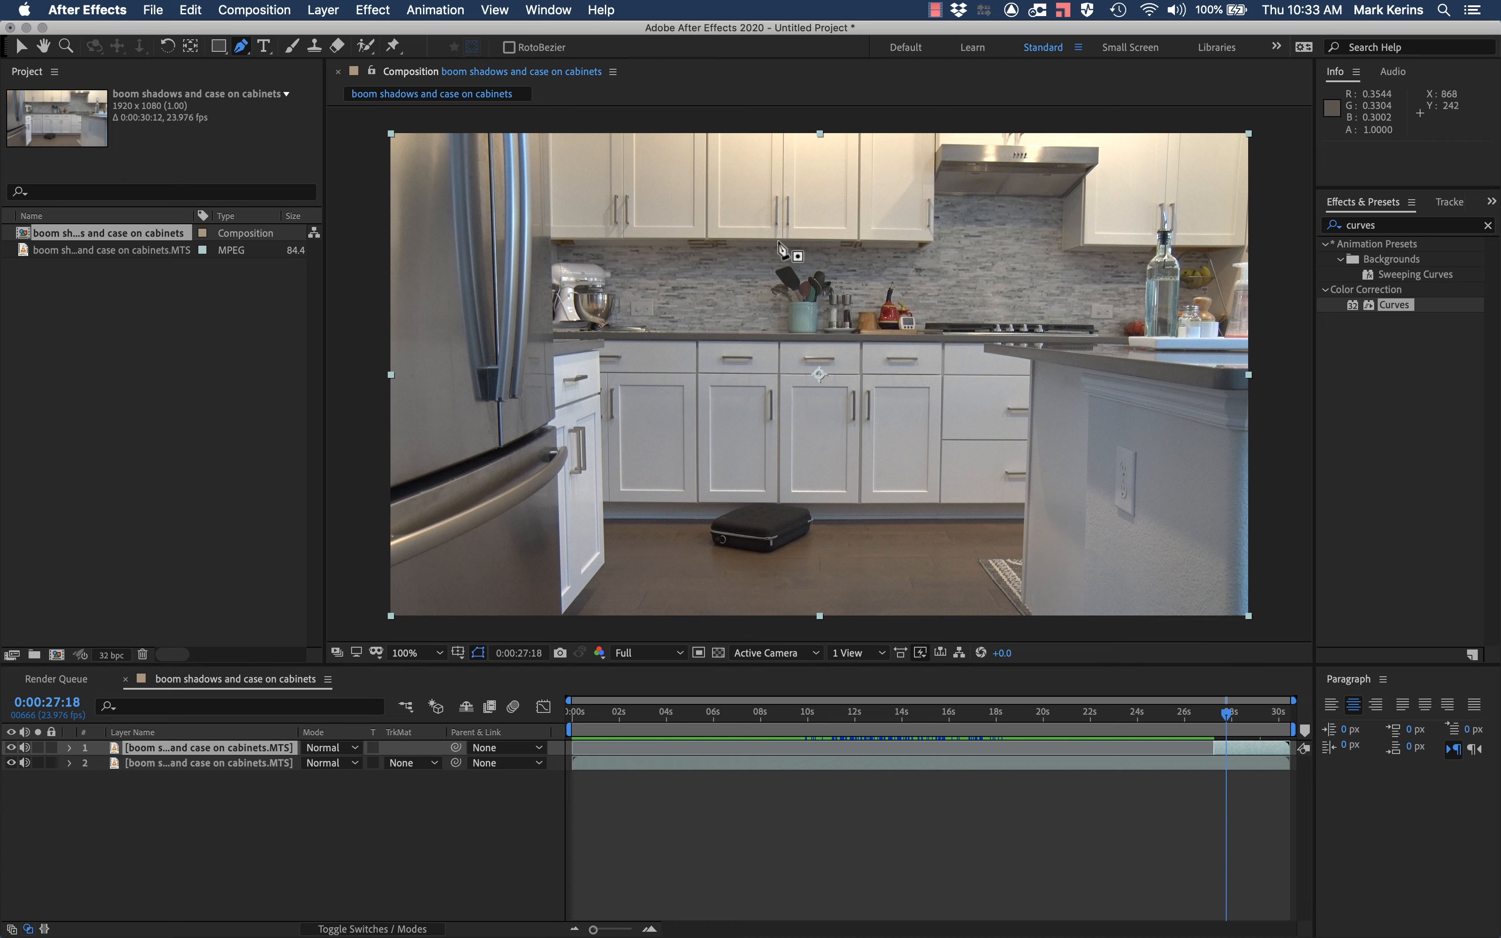
pyautogui.click(1055, 285)
pyautogui.click(1266, 287)
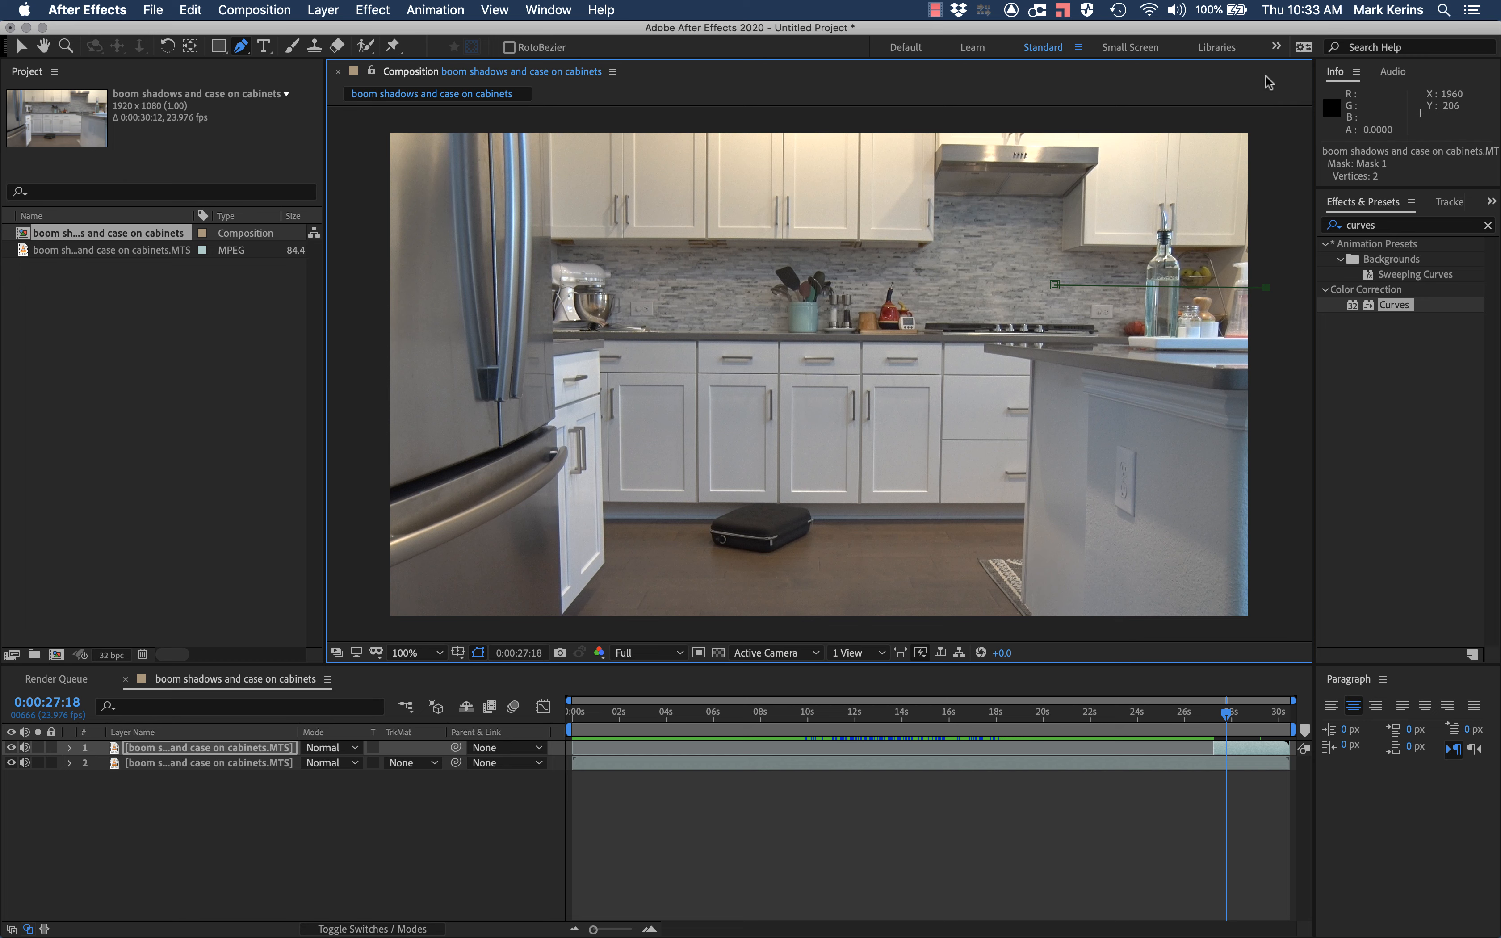
pyautogui.click(1262, 112)
pyautogui.click(366, 122)
pyautogui.click(362, 310)
pyautogui.click(1051, 315)
pyautogui.click(1054, 285)
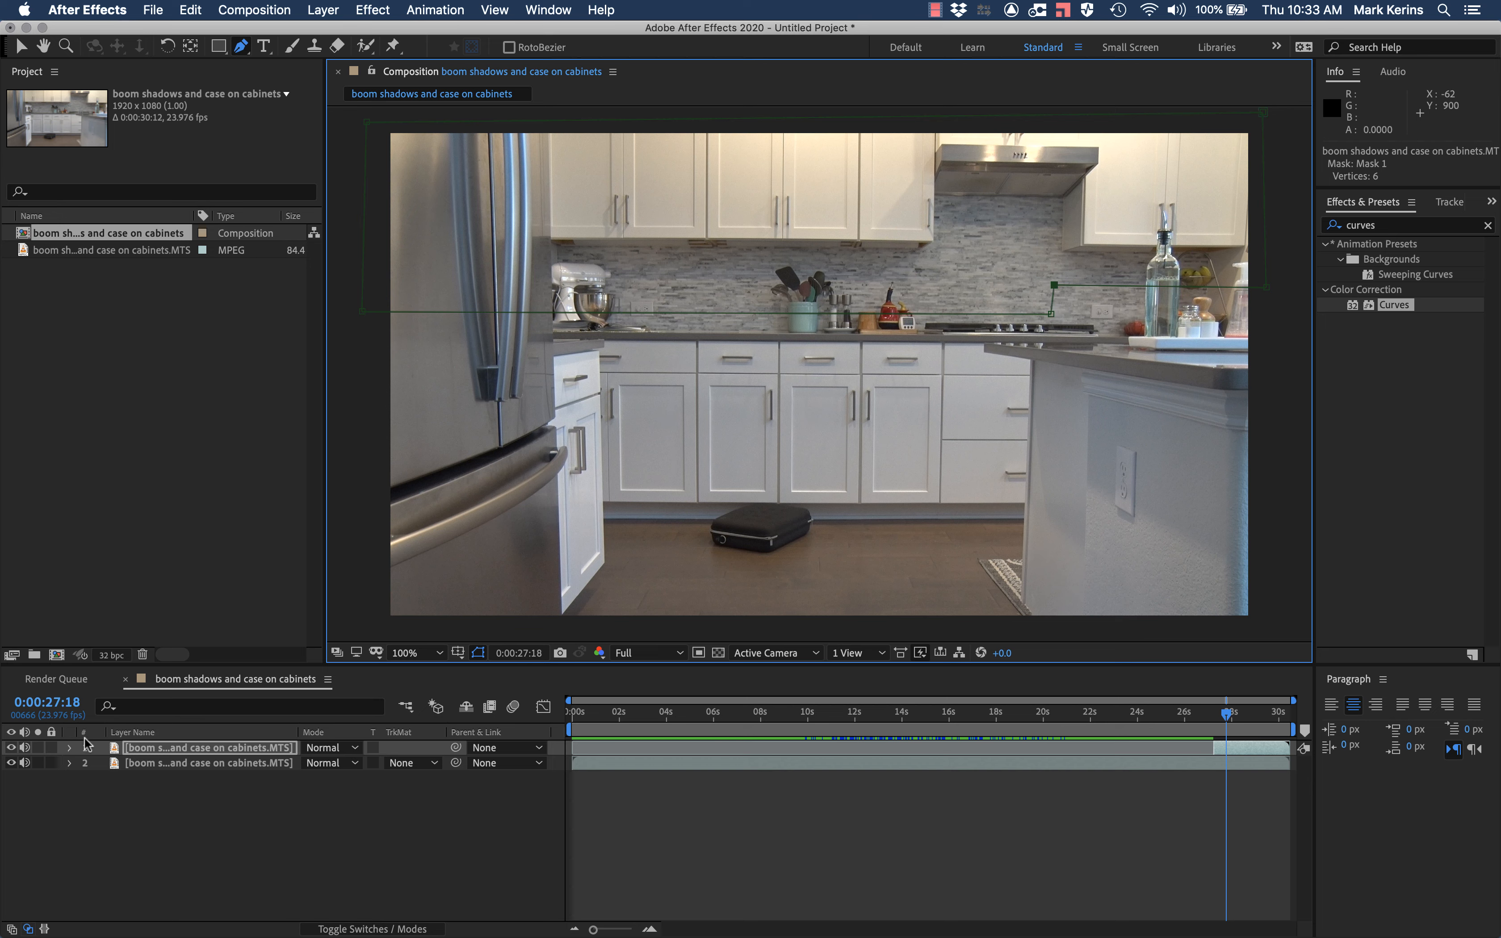
# Set Mask 1's feather to 77 pixels, temporarily hiding the full-length clip to check the mask's soft edge
pyautogui.click(69, 748)
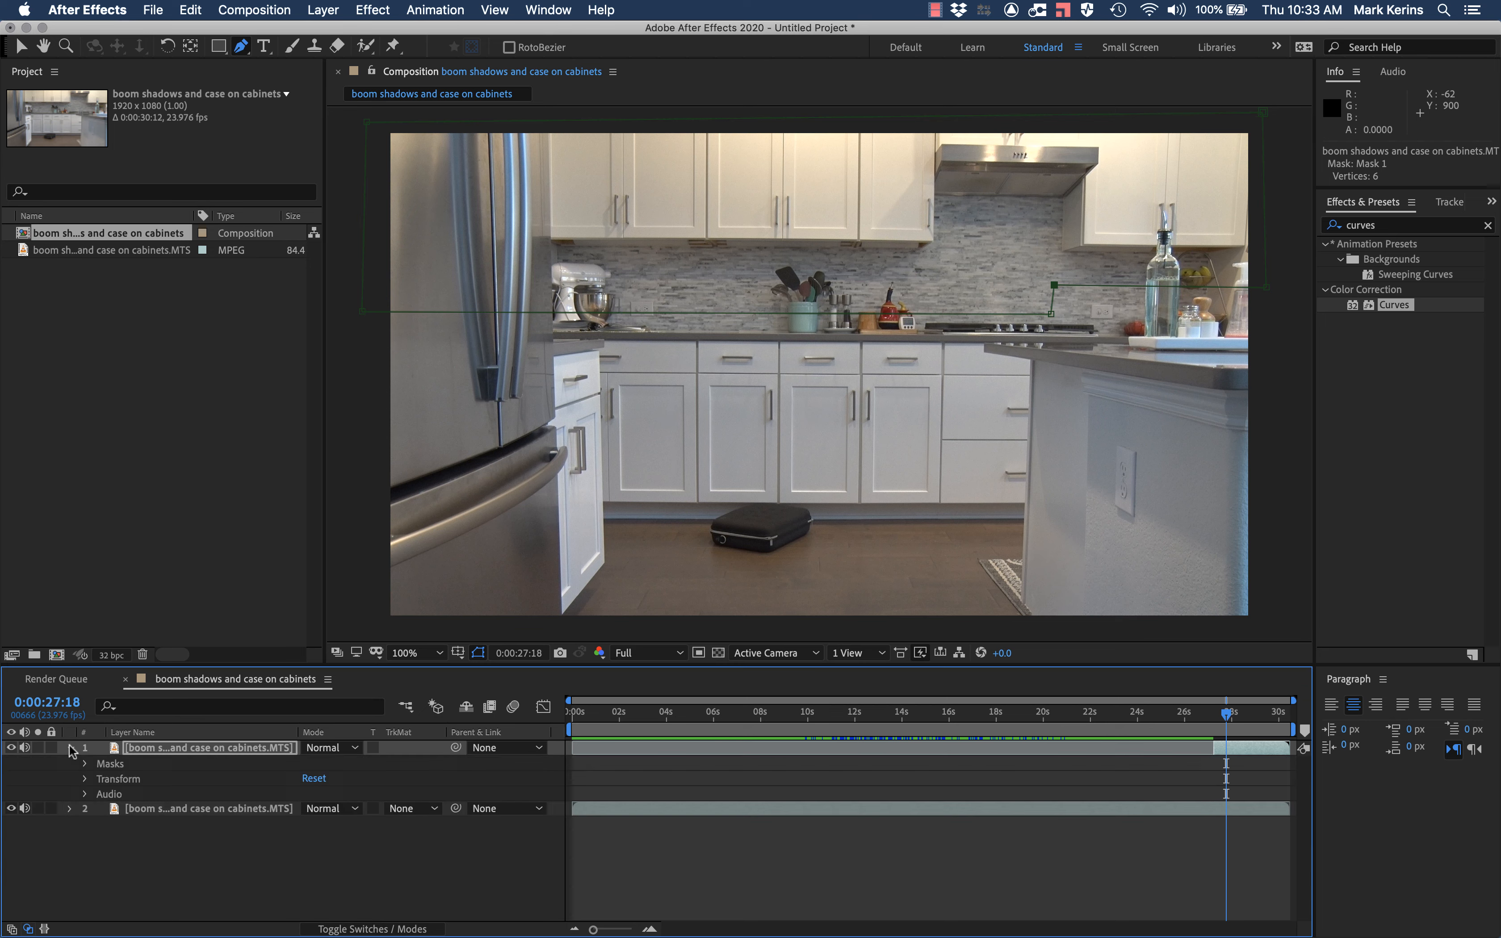
pyautogui.click(85, 765)
pyautogui.click(100, 779)
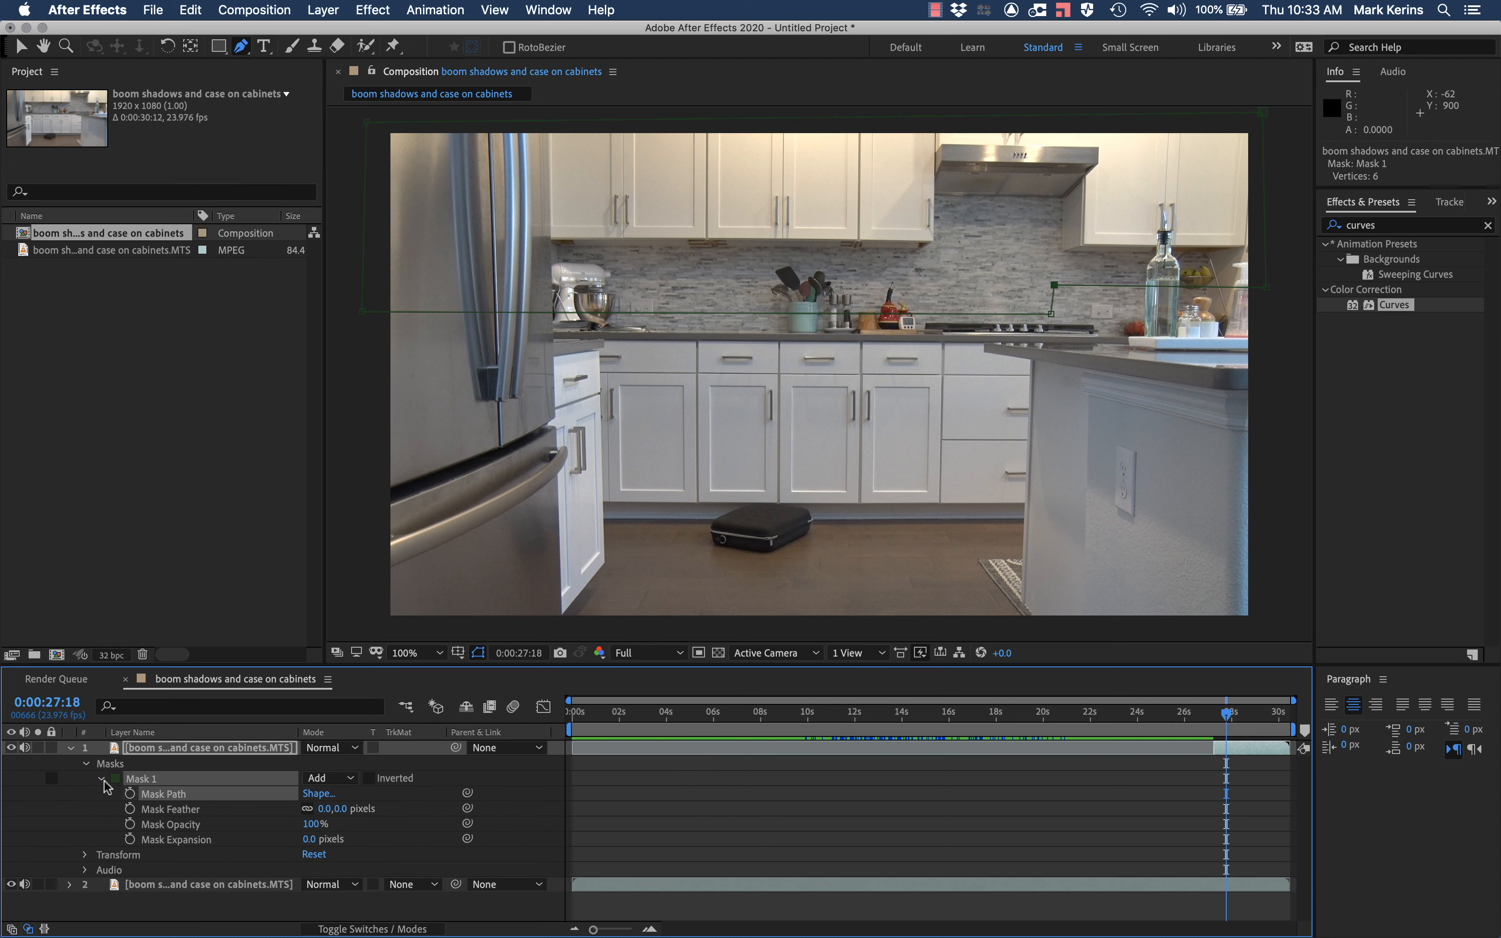
pyautogui.moveTo(325, 808); pyautogui.dragTo(377, 818)
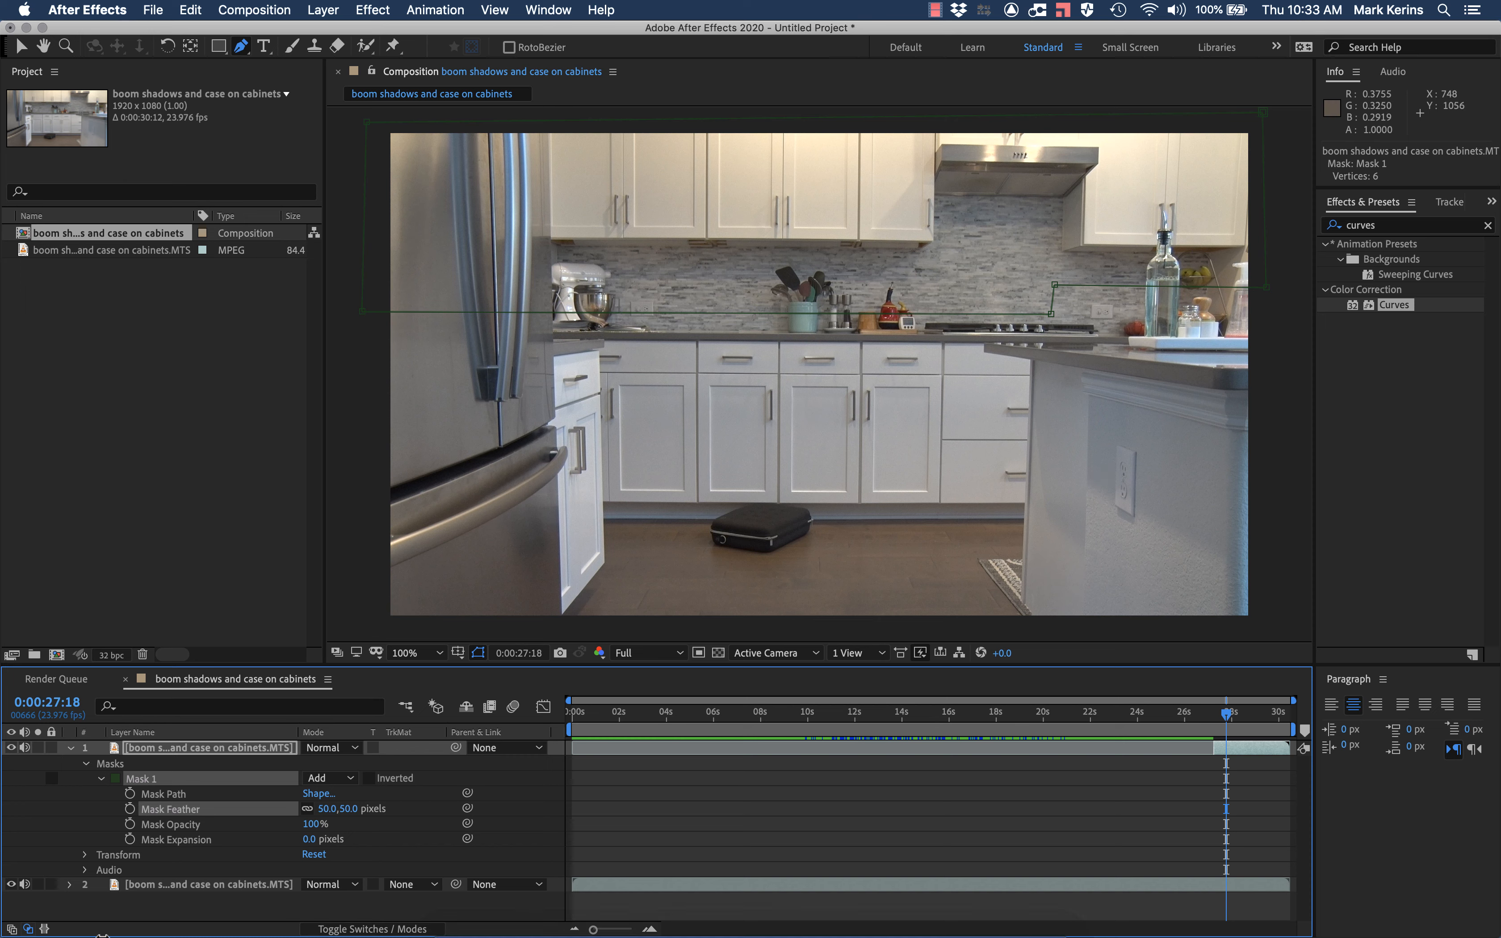
pyautogui.click(11, 884)
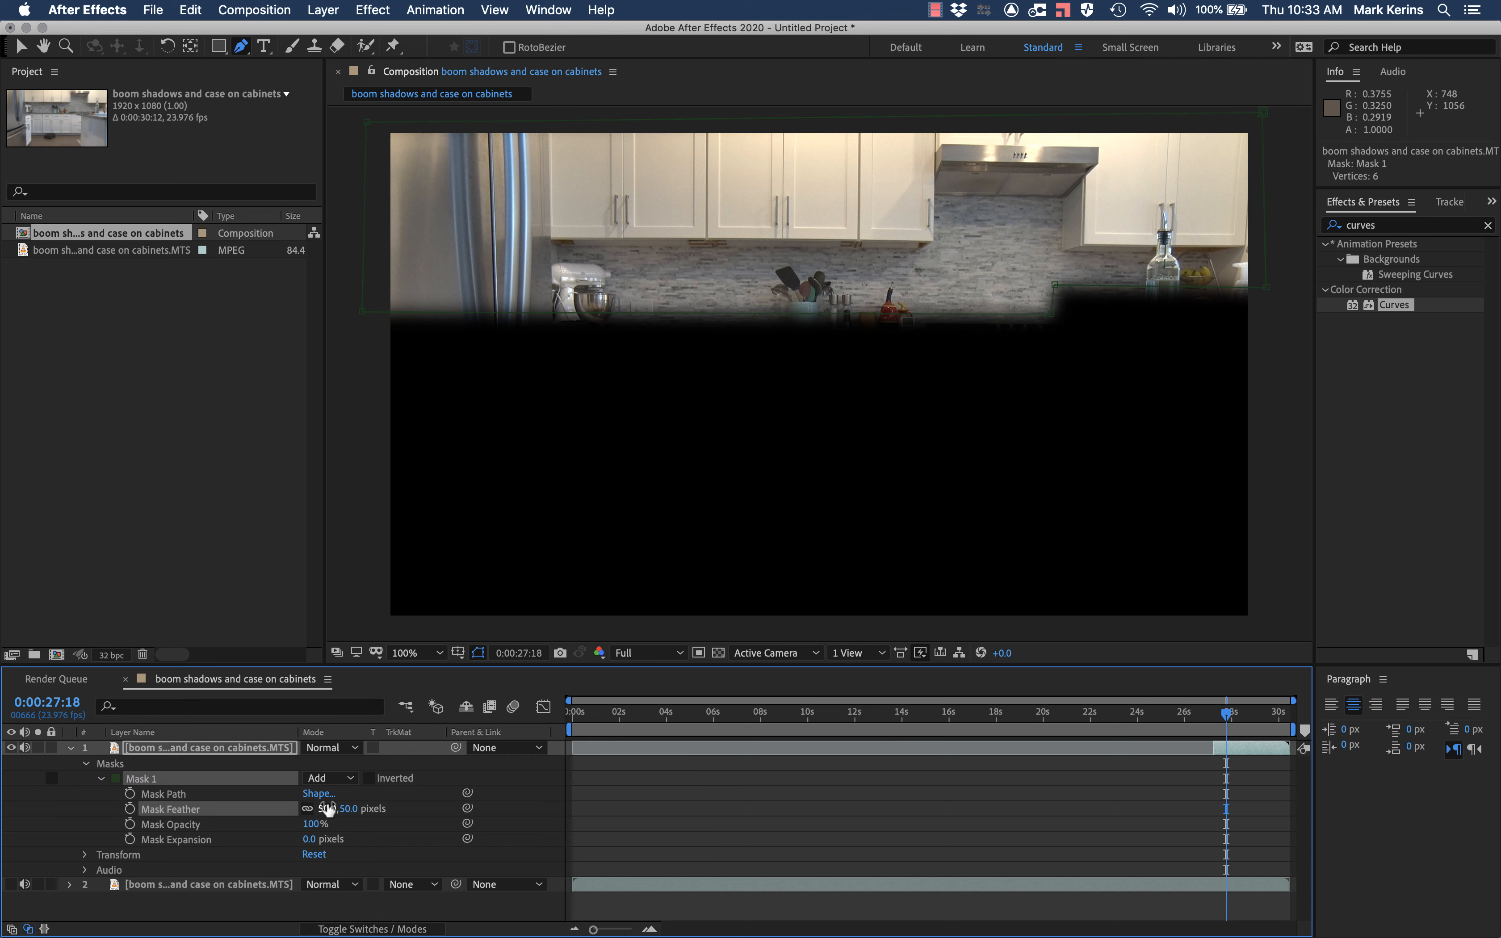
pyautogui.moveTo(327, 807); pyautogui.dragTo(353, 810)
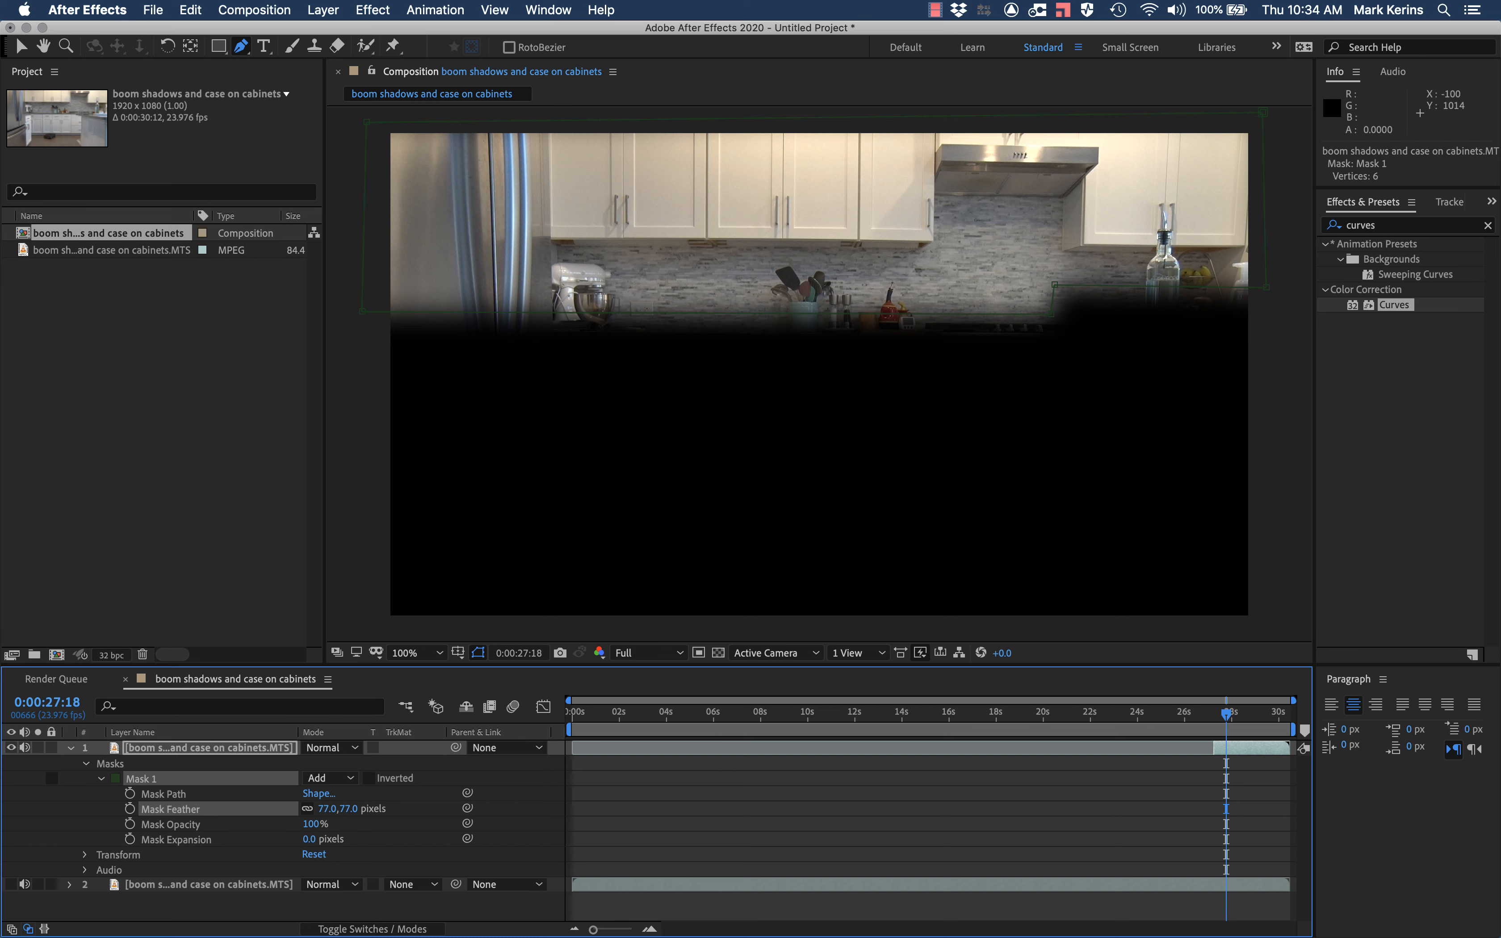
pyautogui.click(12, 885)
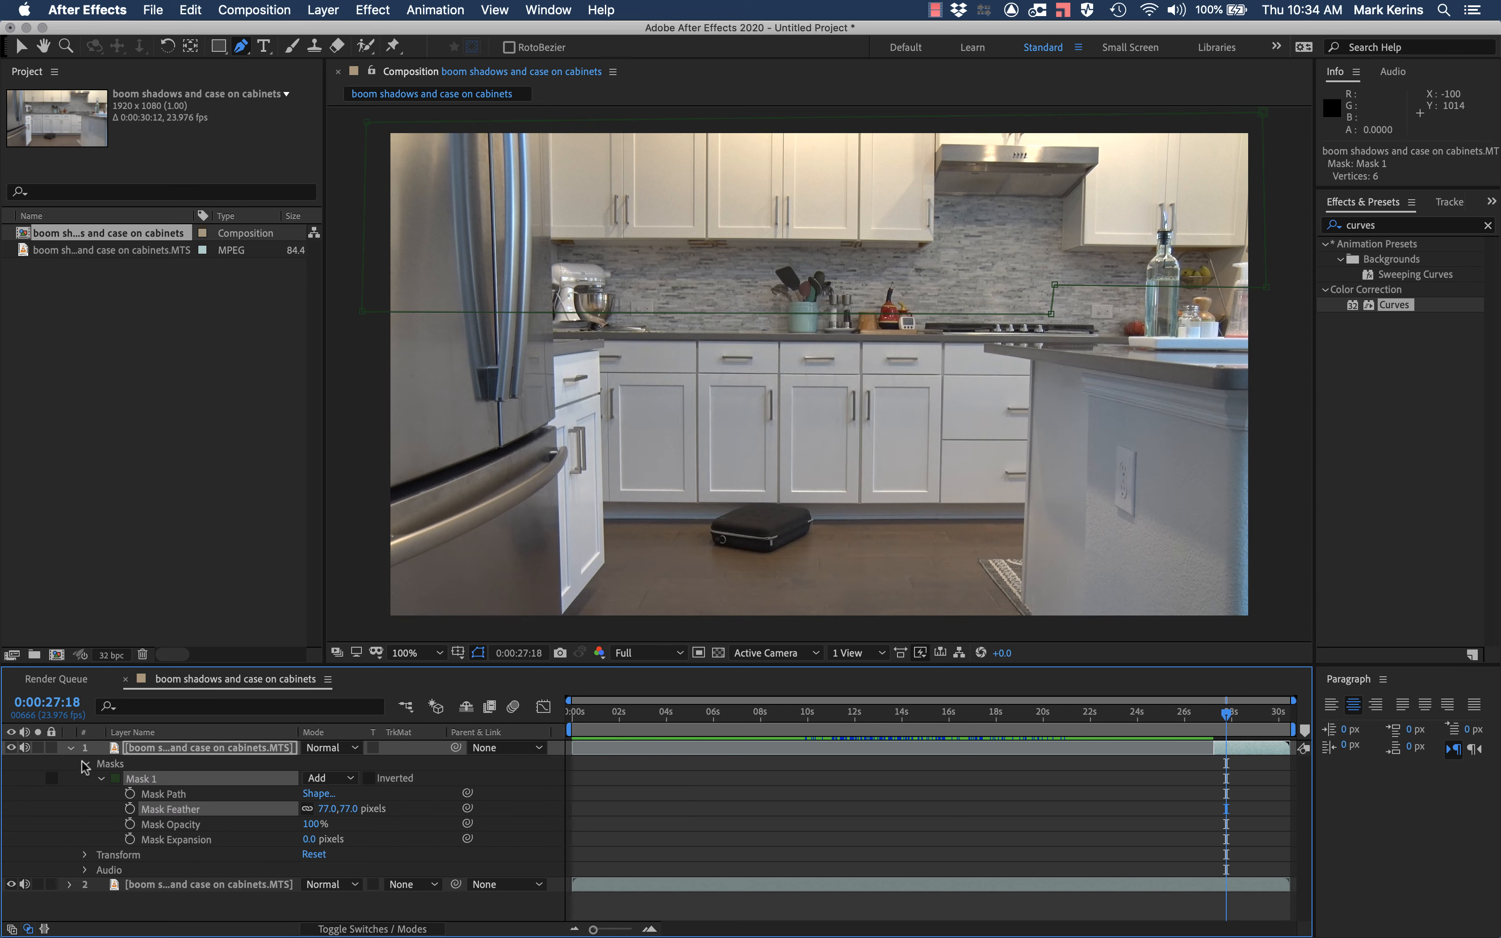
pyautogui.click(70, 748)
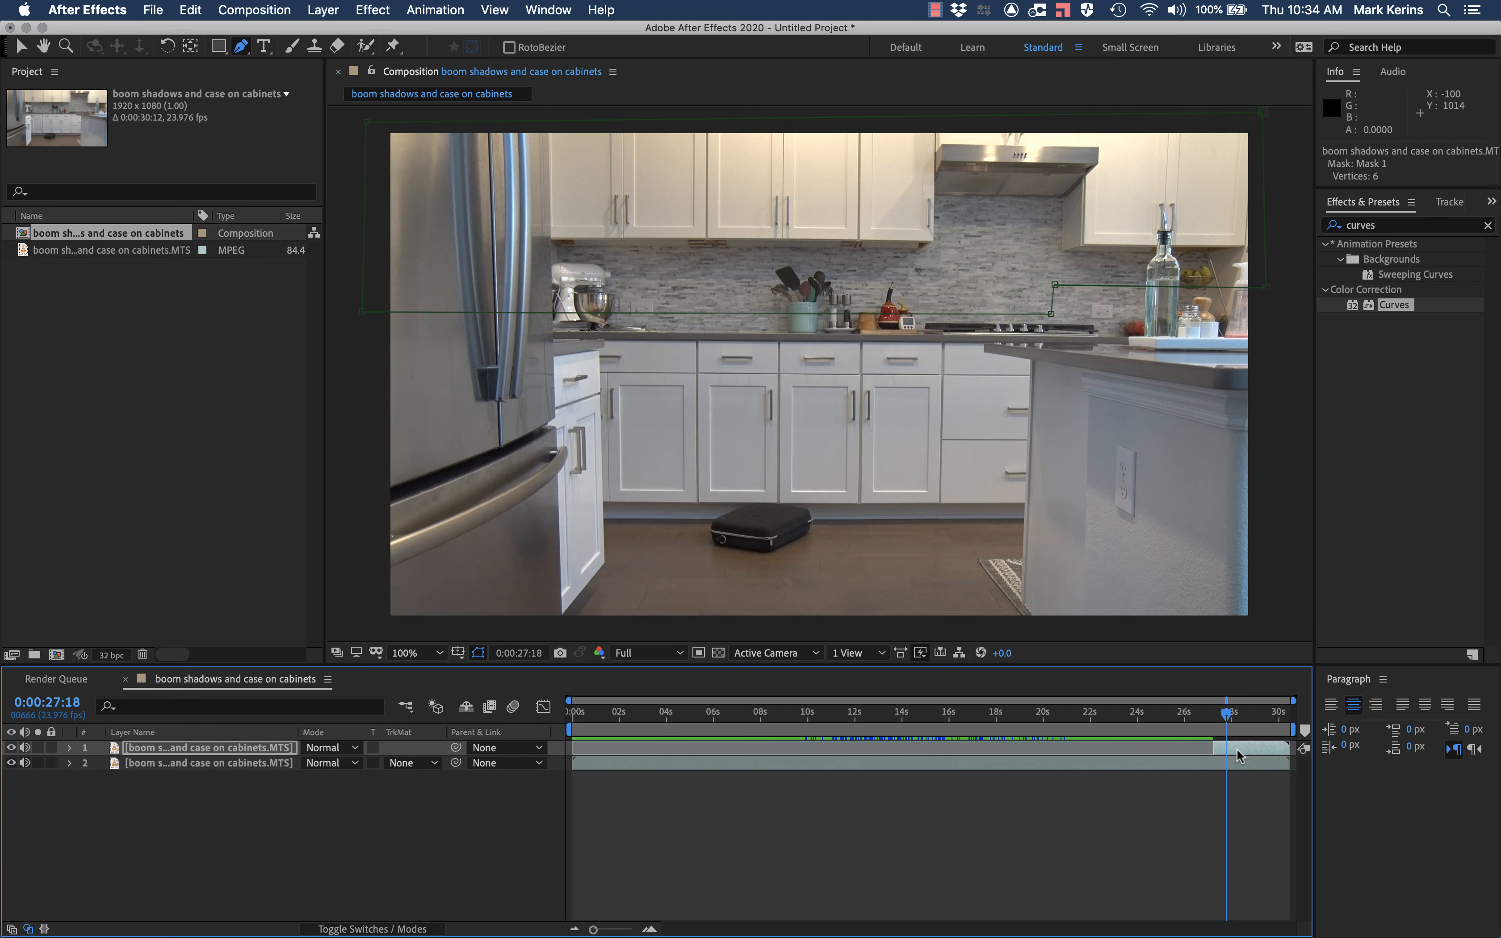
# Move the masked clip to the beginning of the timeline, starting at about 0:00:00:03, and check the first seconds
pyautogui.moveTo(1236, 755); pyautogui.dragTo(656, 714)
pyautogui.click(597, 713)
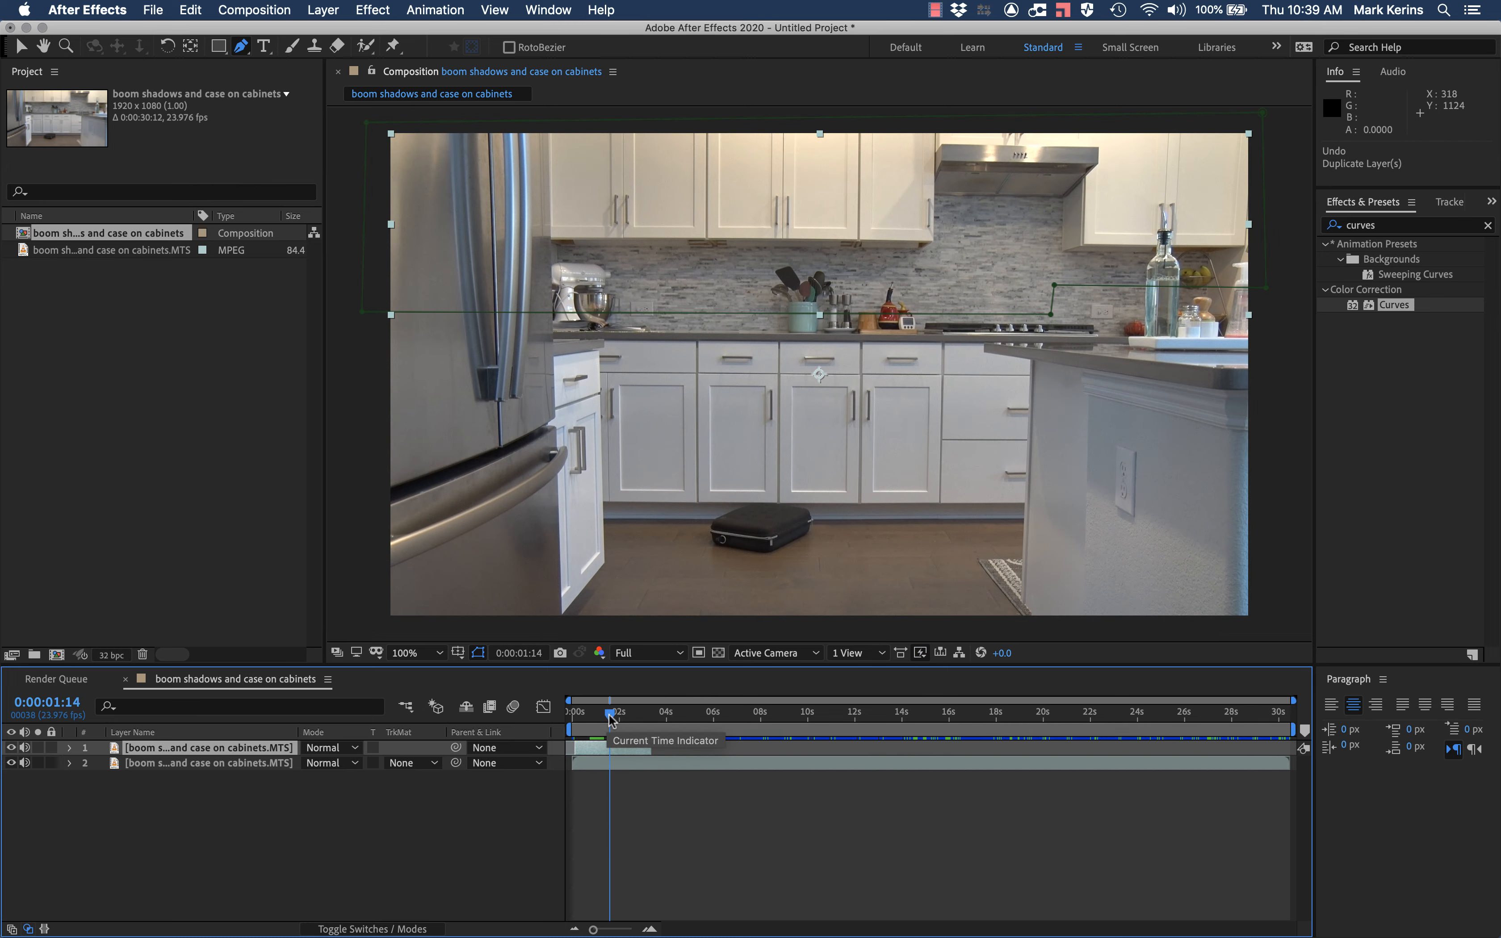
pyautogui.moveTo(611, 717)
pyautogui.mouseDown()
pyautogui.moveTo(563, 710)
pyautogui.moveTo(639, 701)
pyautogui.moveTo(592, 711)
pyautogui.mouseUp()
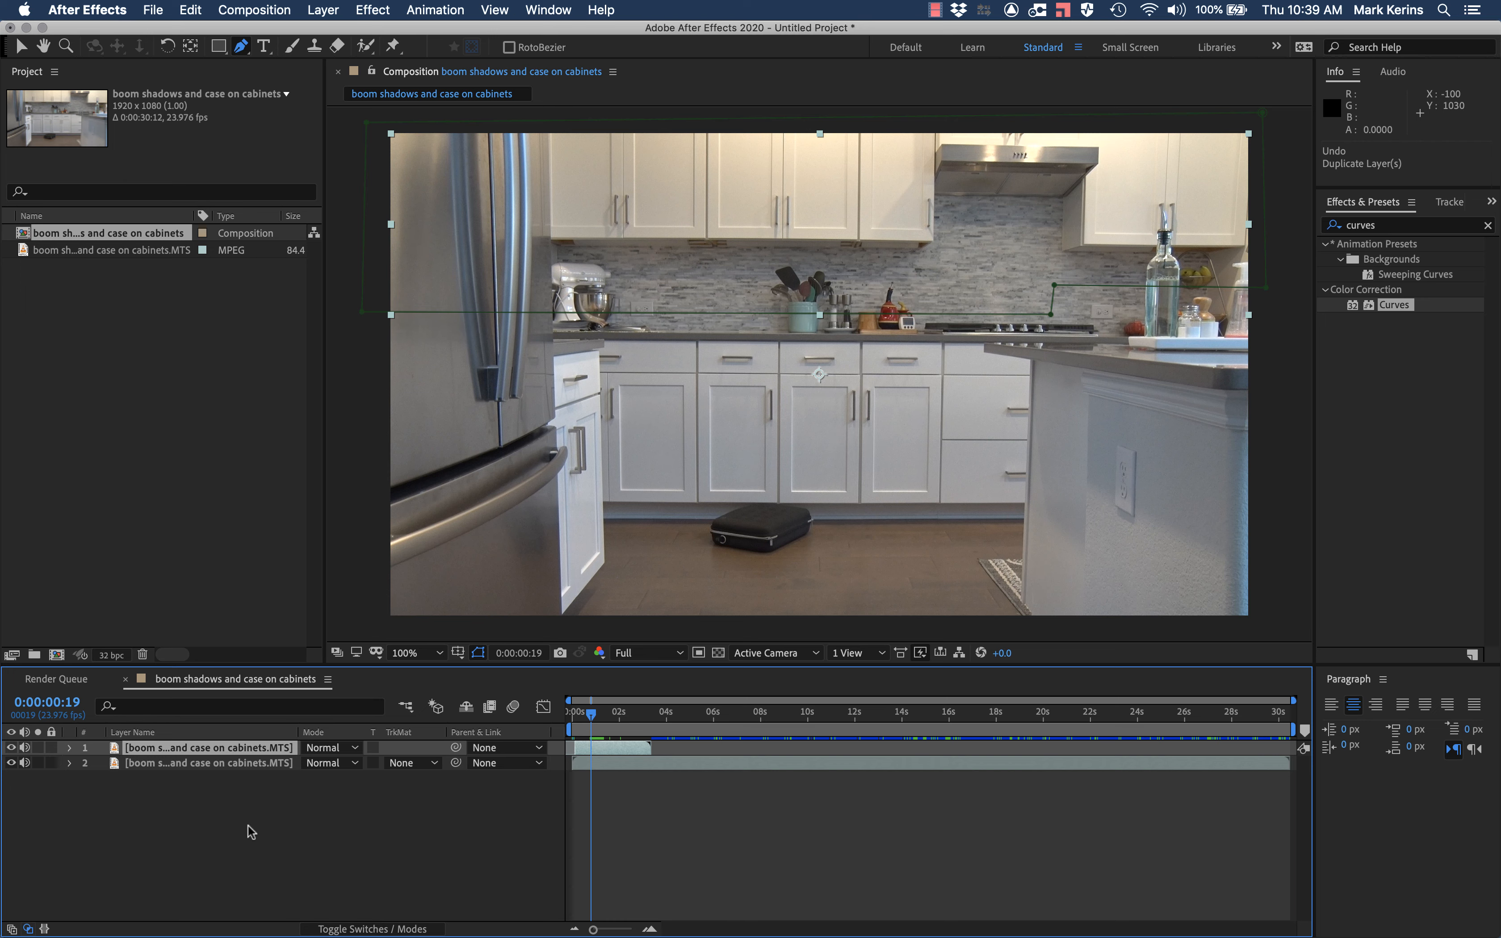
# Duplicate the masked clip and place the copy directly after the first one, starting at 0:00:03:07
pyautogui.click(167, 746)
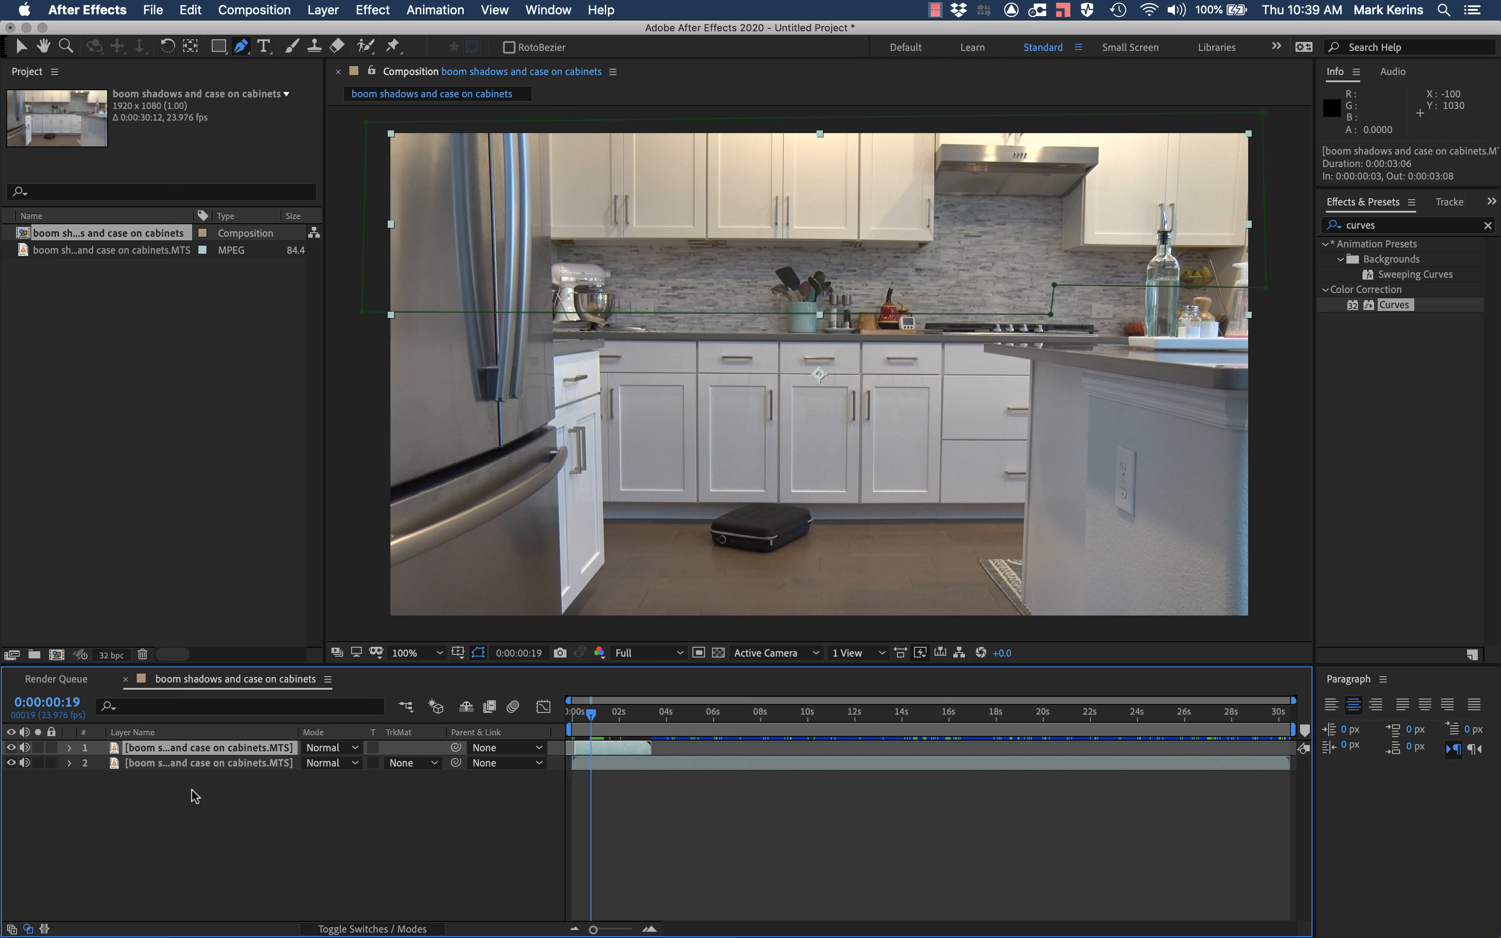
pyautogui.press('super+d')
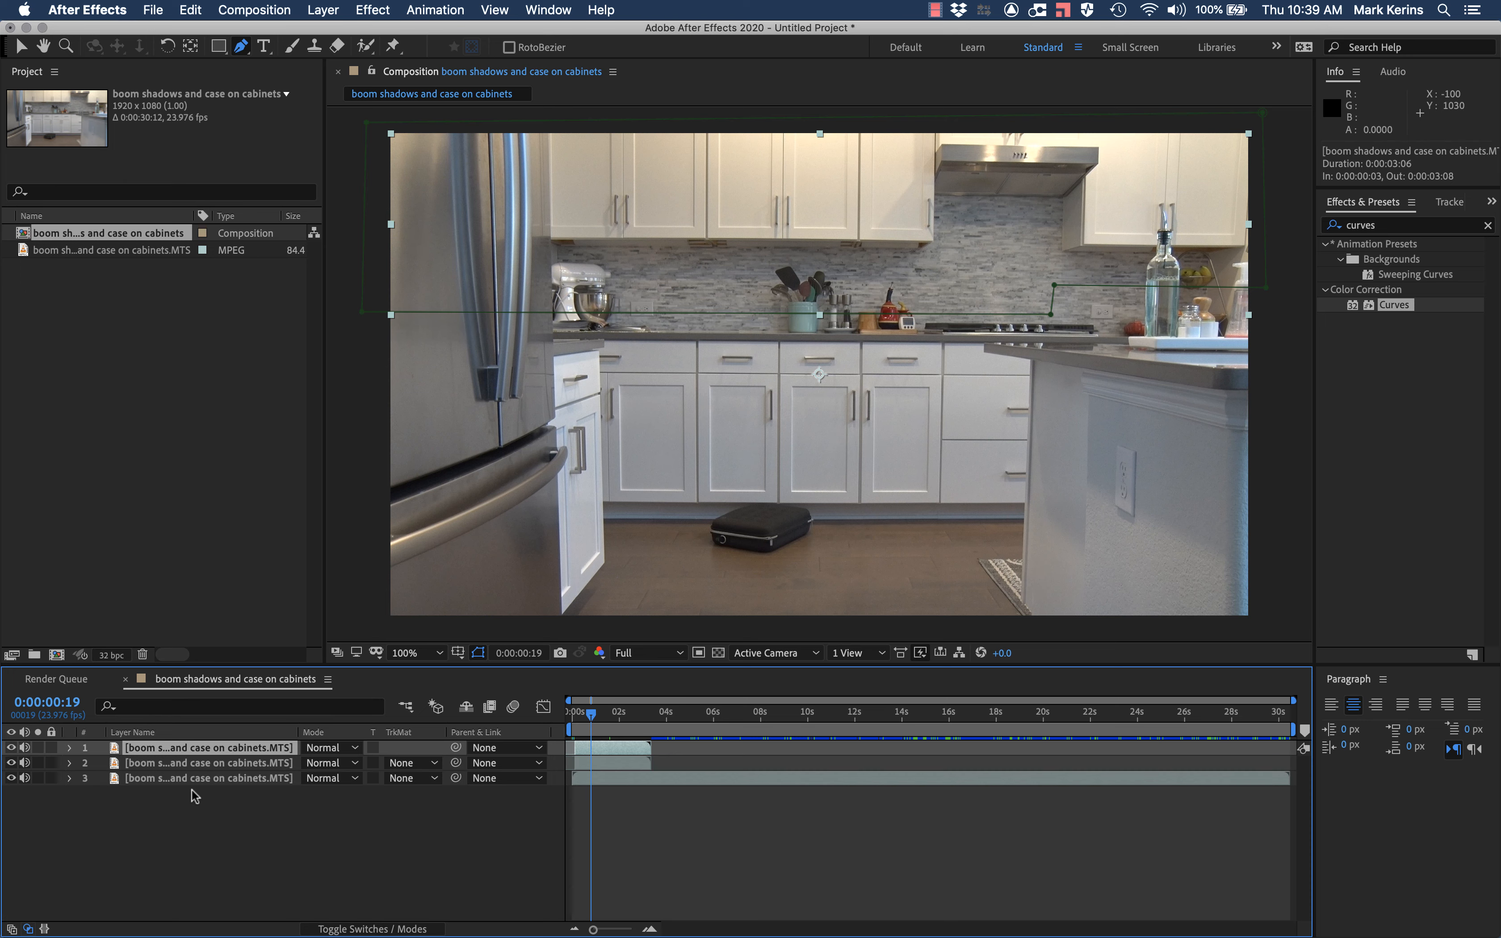
pyautogui.moveTo(605, 751); pyautogui.dragTo(681, 748)
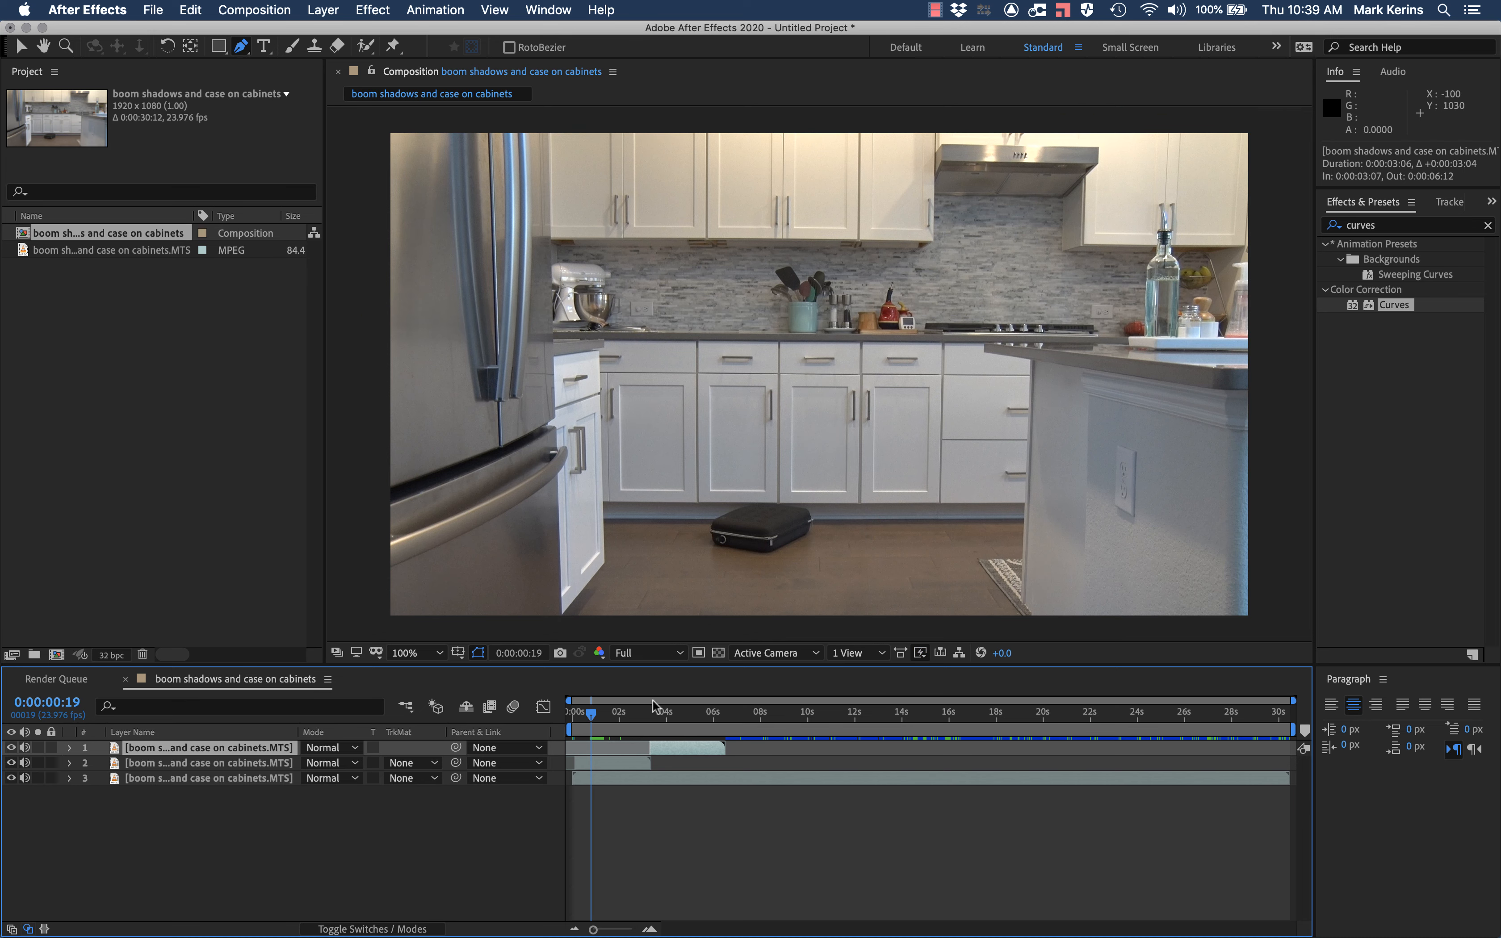
# Nudge the duplicated masked layer so it starts exactly at the end of the first one, at 0:00:03:09
pyautogui.click(650, 714)
pyautogui.click(649, 929)
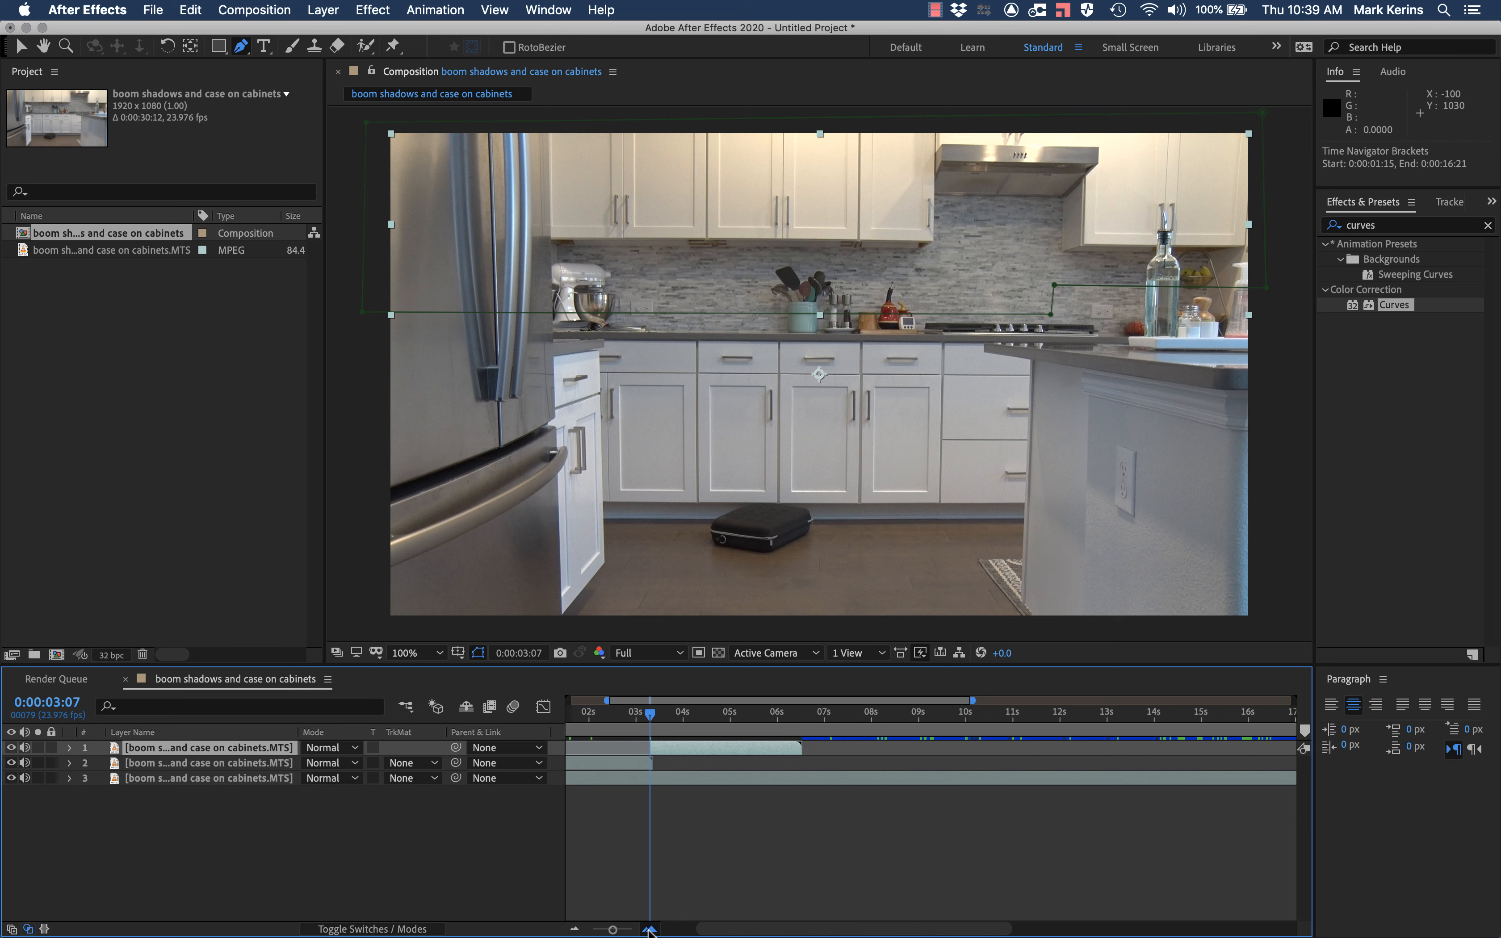
pyautogui.click(649, 929)
pyautogui.click(649, 929)
pyautogui.click(649, 929)
pyautogui.click(649, 929)
pyautogui.click(648, 929)
pyautogui.moveTo(703, 742); pyautogui.dragTo(773, 745)
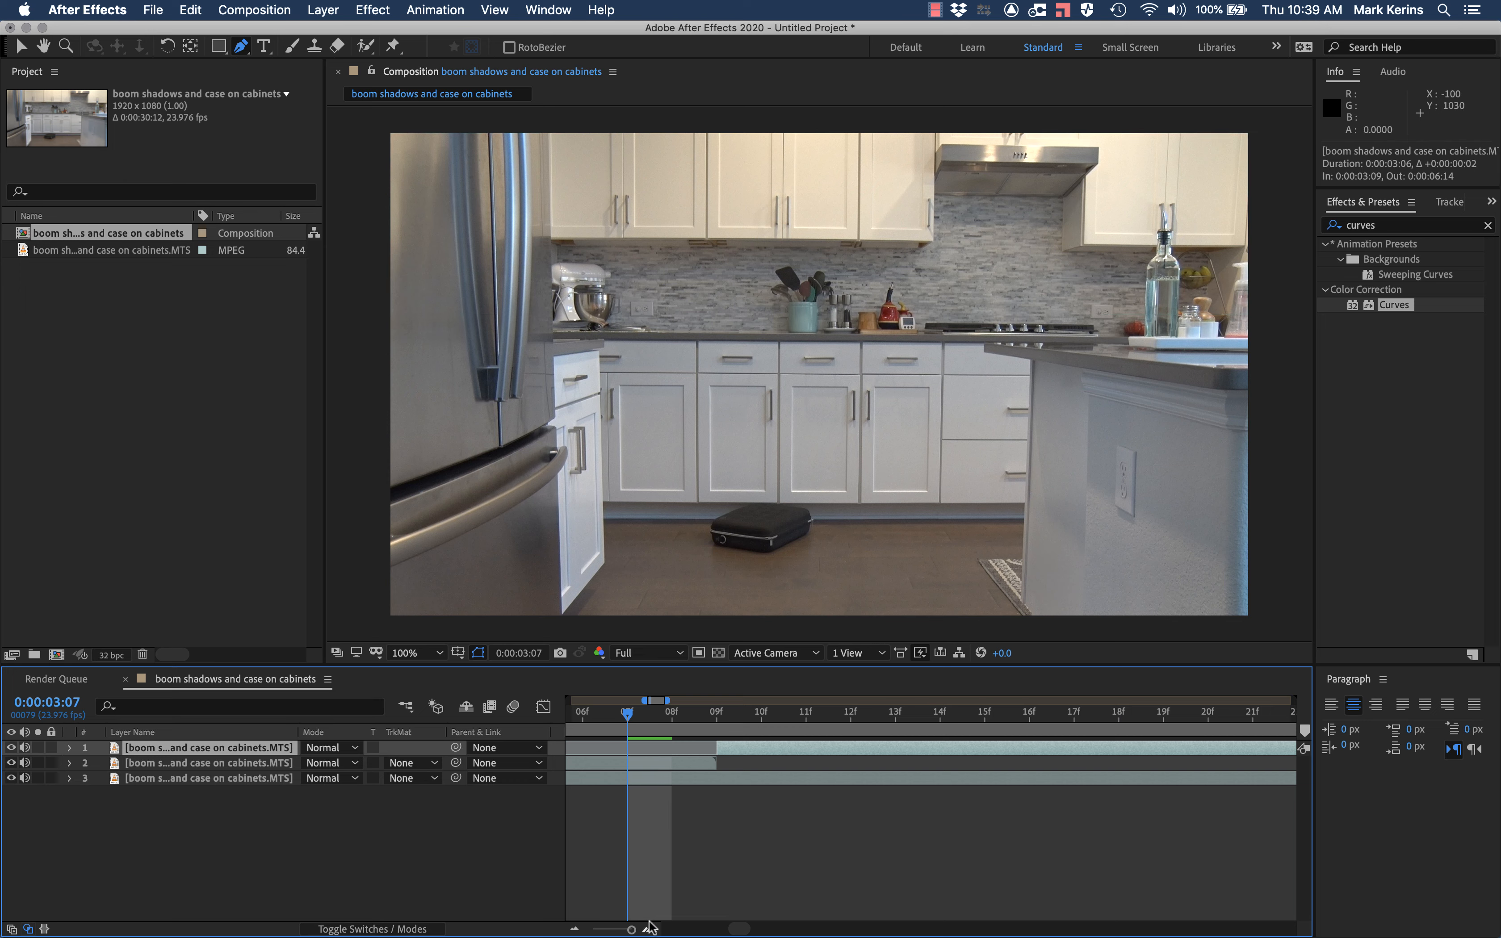
pyautogui.click(576, 929)
pyautogui.click(579, 929)
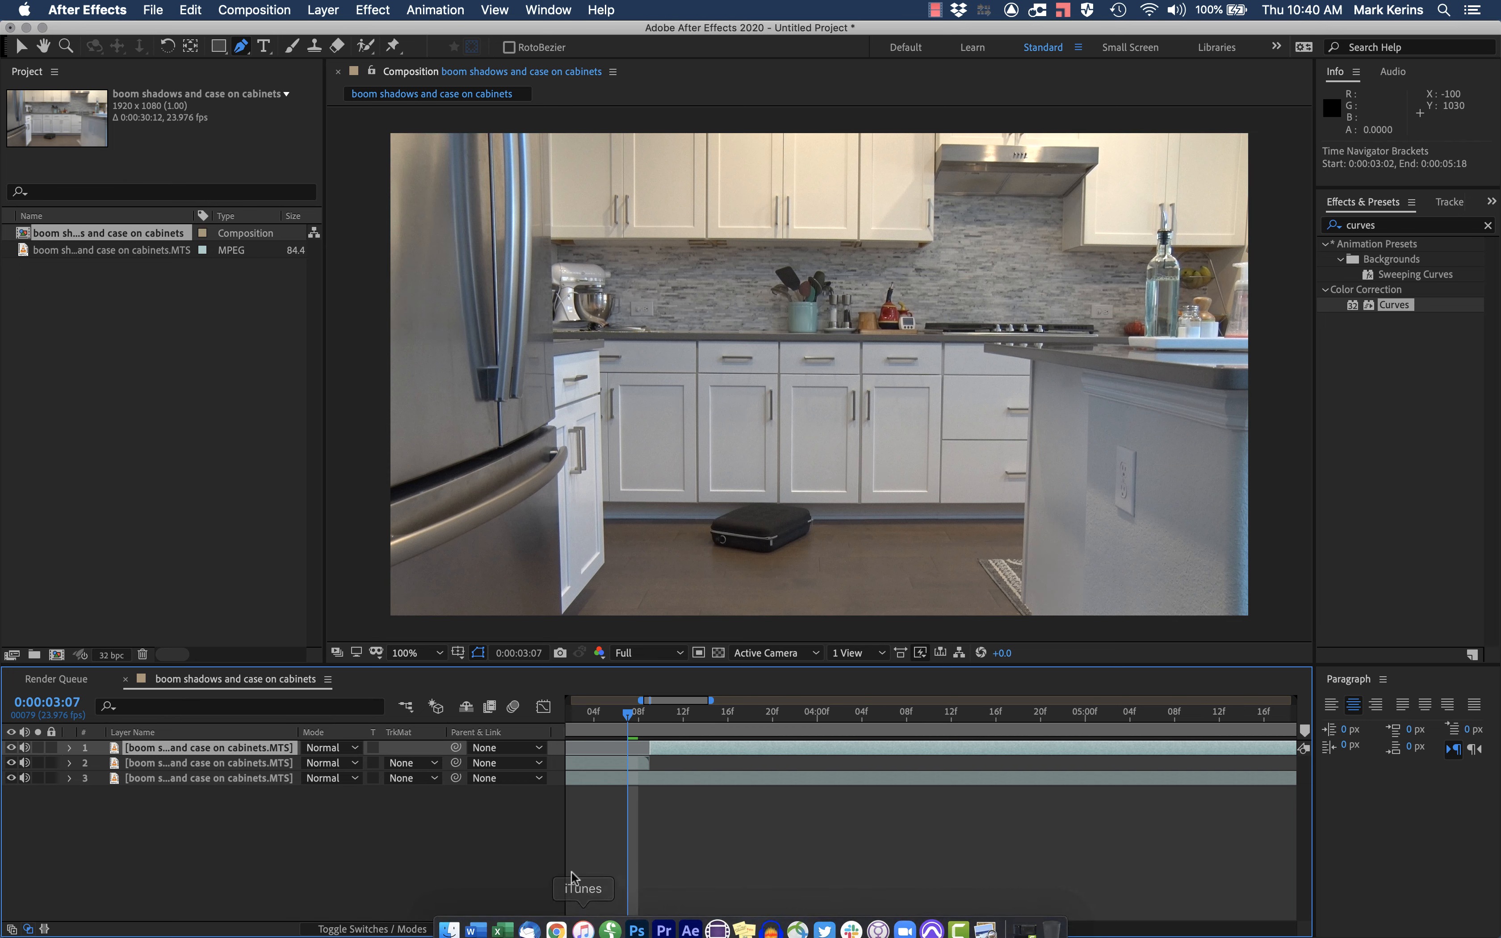
pyautogui.click(576, 929)
pyautogui.click(576, 929)
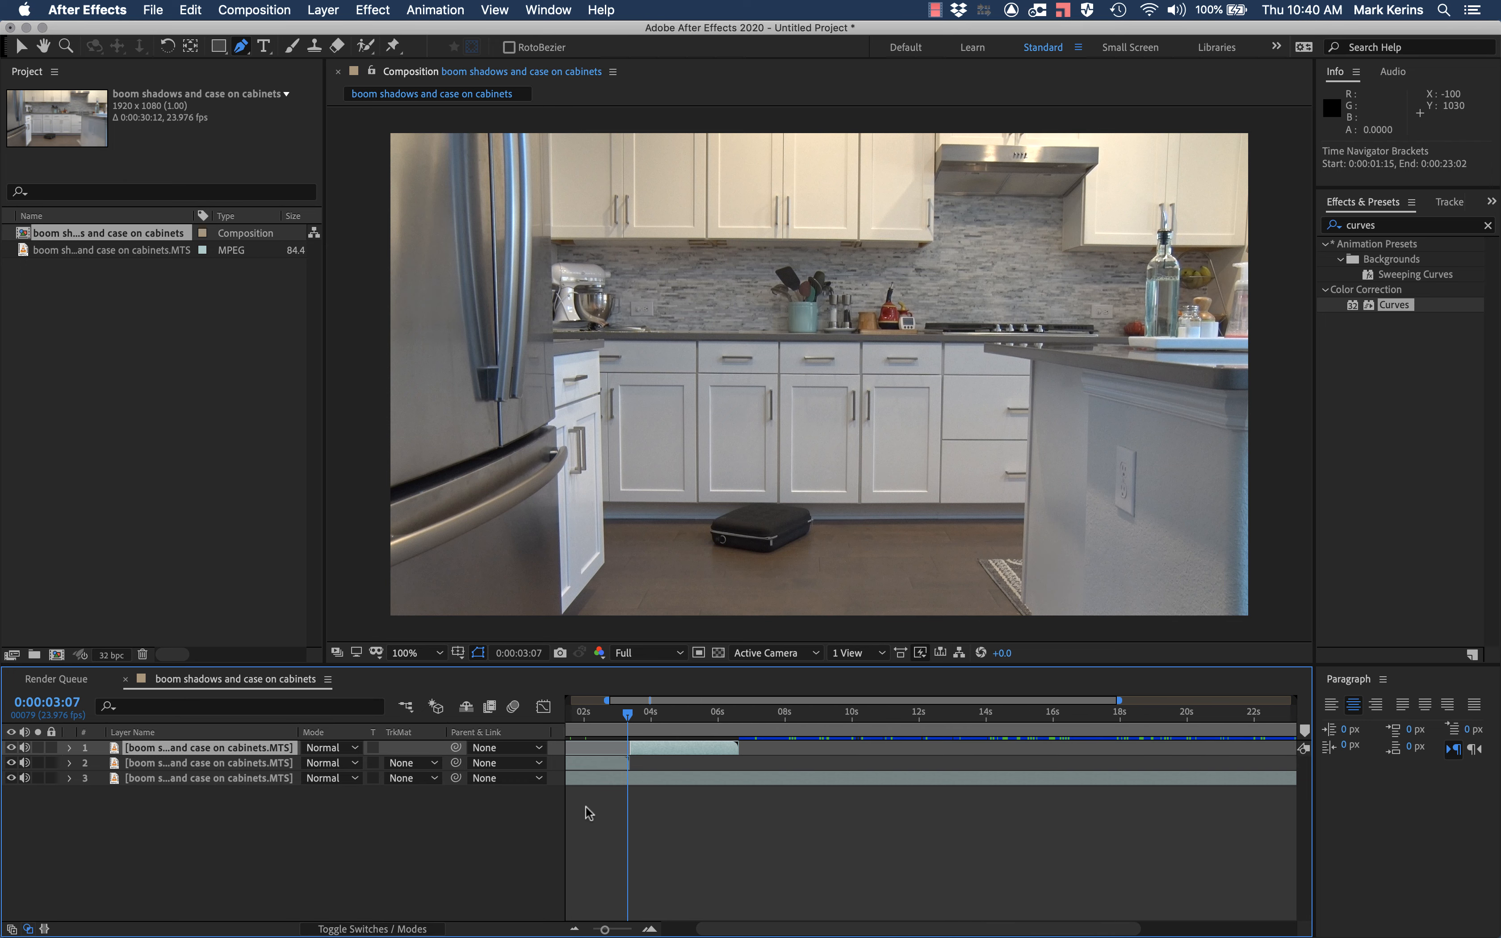
# Play back repeatedly from about 0:00:02:00 across the join between the two masked clips to check for a jump
pyautogui.click(607, 713)
pyautogui.press('space')
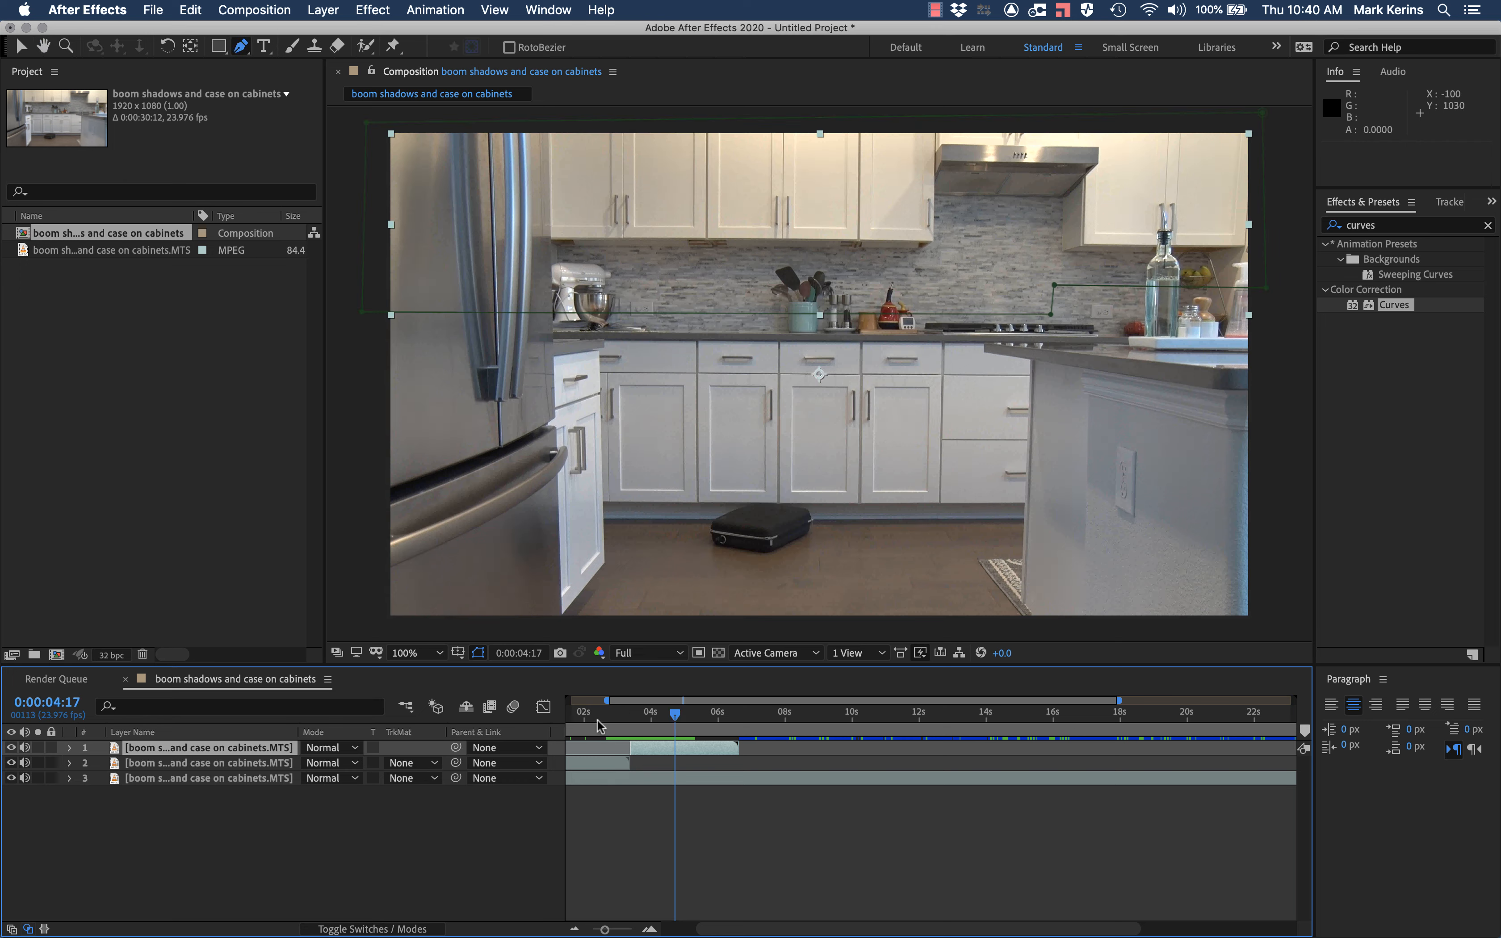
pyautogui.click(582, 713)
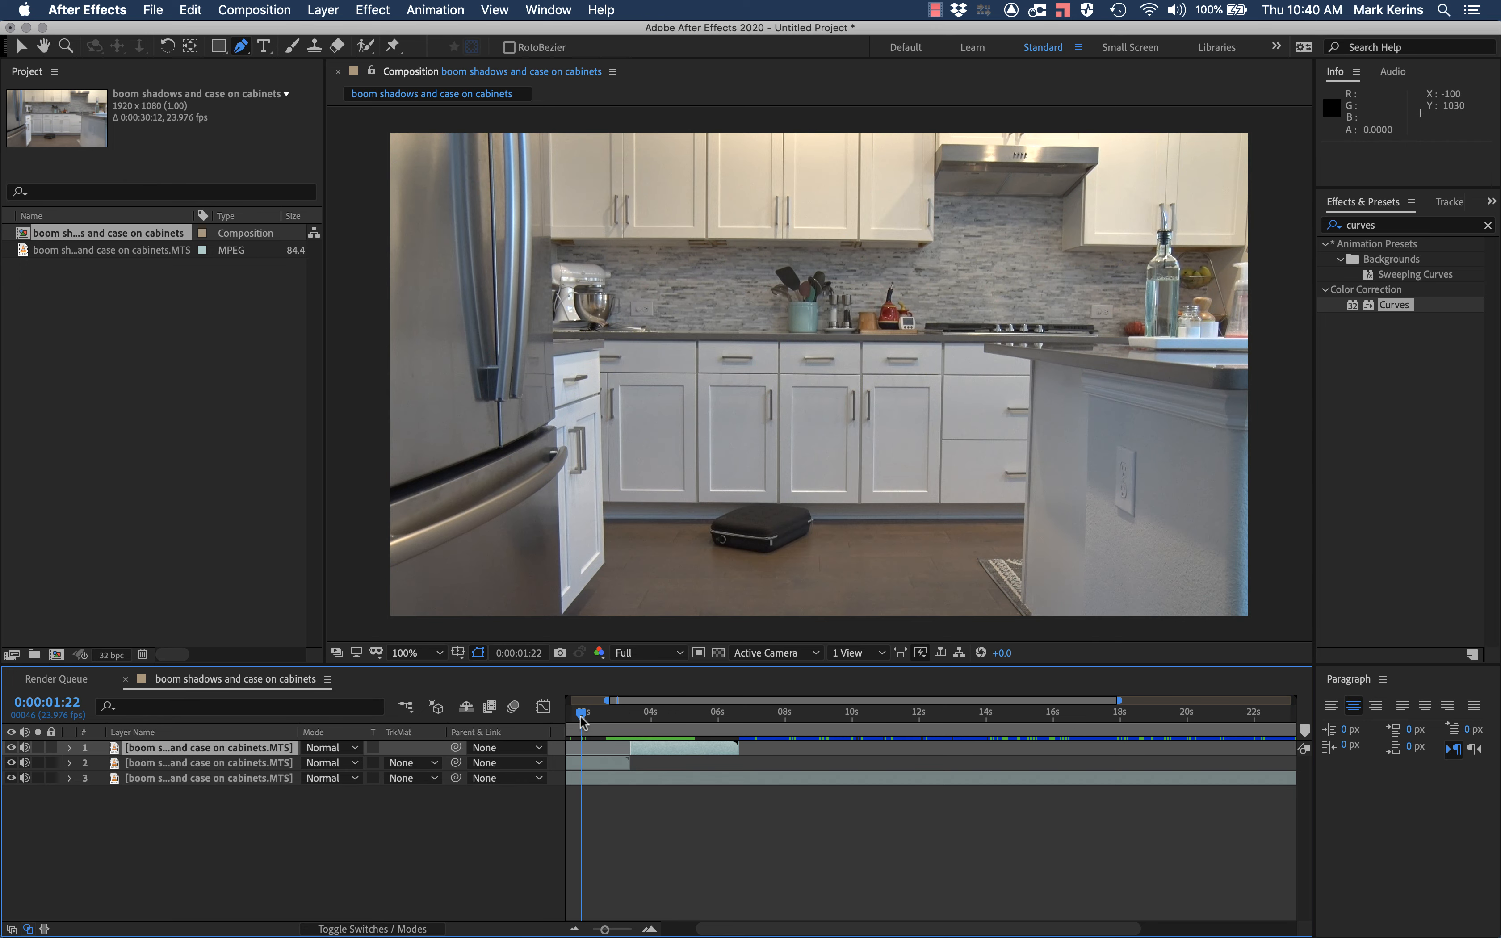
pyautogui.press('space')
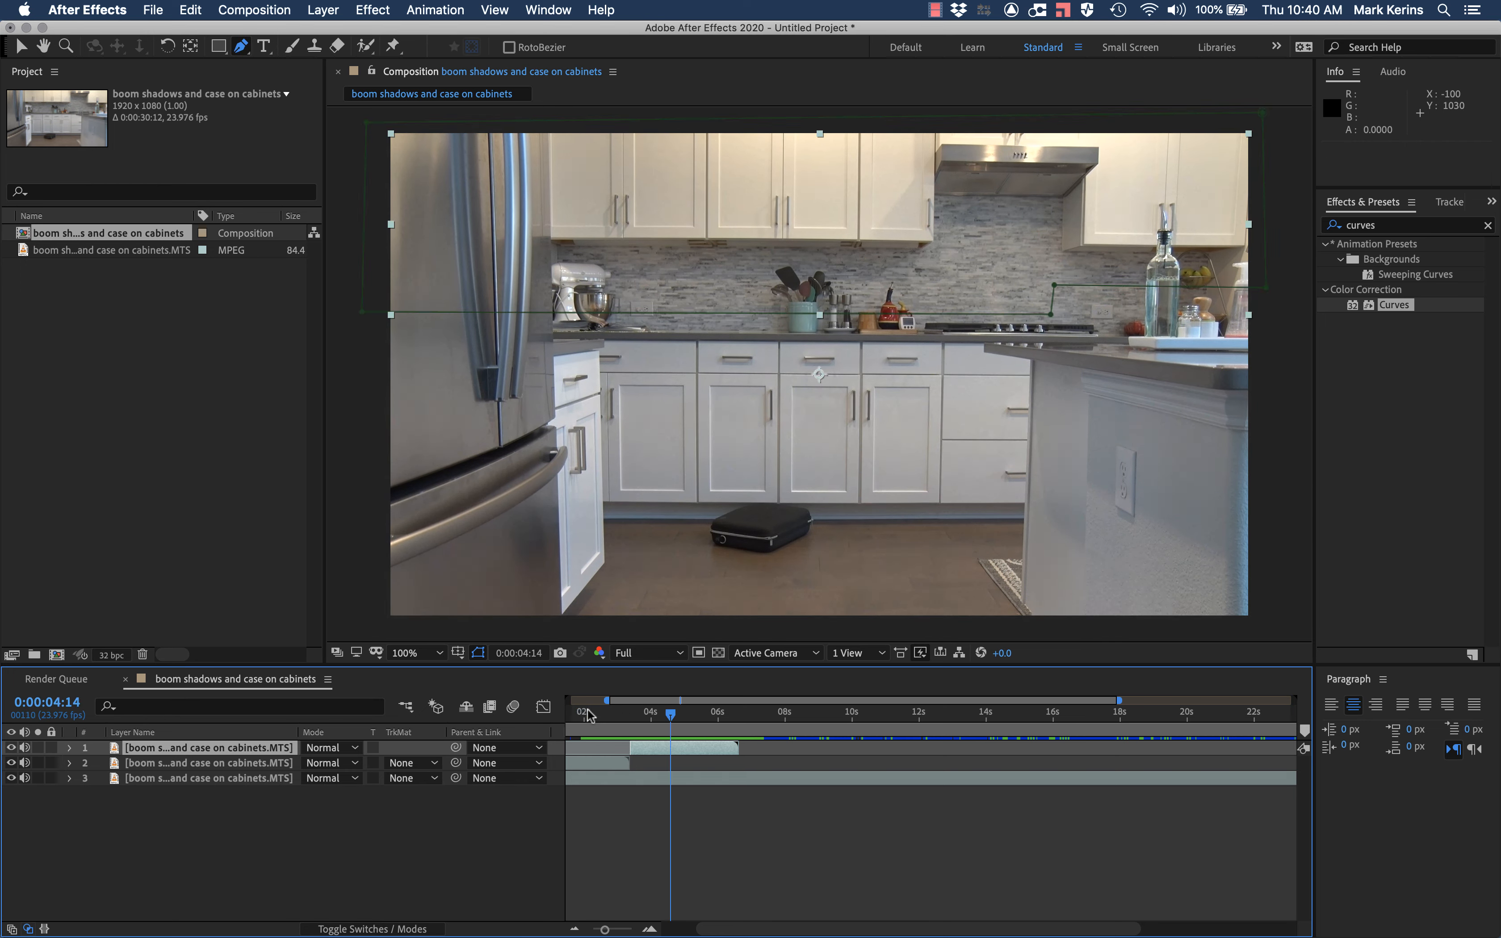
pyautogui.click(588, 708)
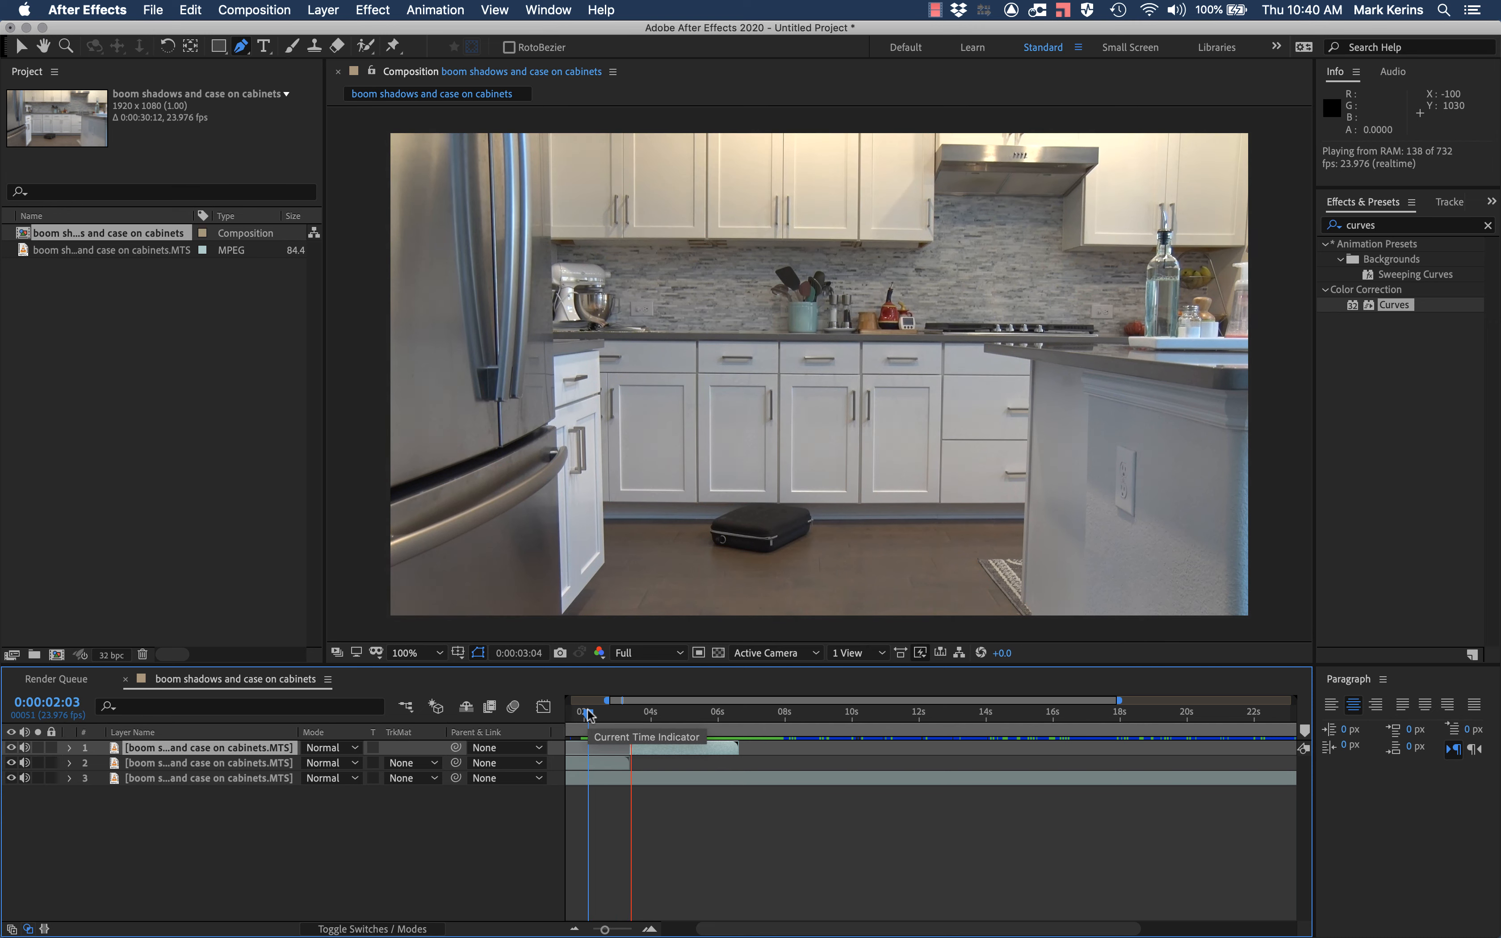
pyautogui.press('space')
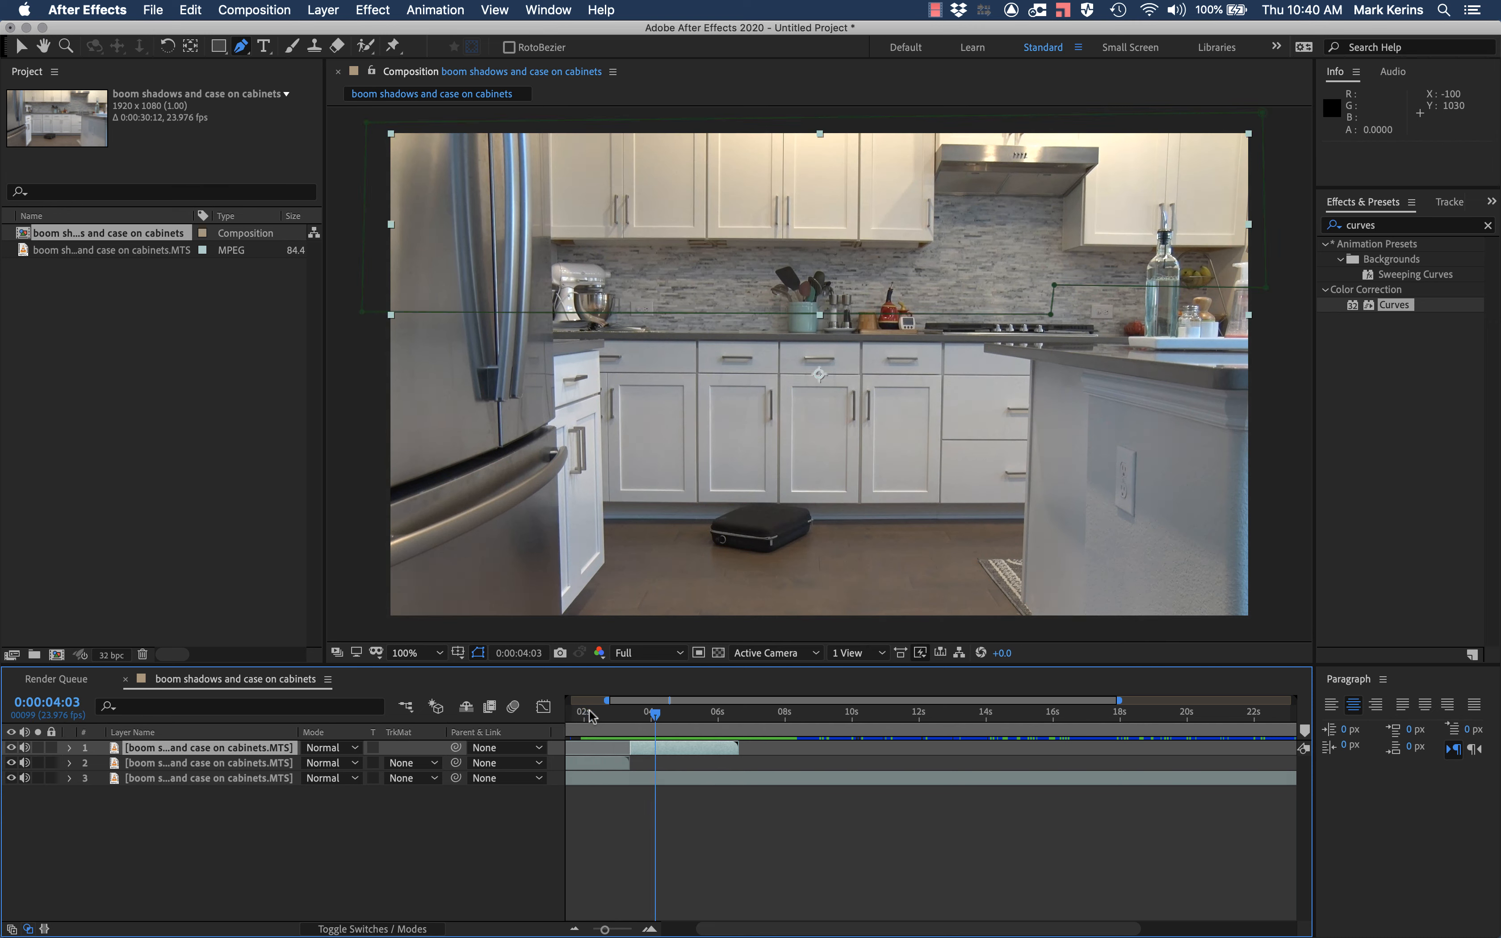
# Move the duplicated masked layer earlier to start at 0:00:02:02, overlapping the first one, and set the current time to 0:00:02:04
pyautogui.moveTo(631, 729); pyautogui.dragTo(757, 714)
pyautogui.hscroll(-2, 622, 766)
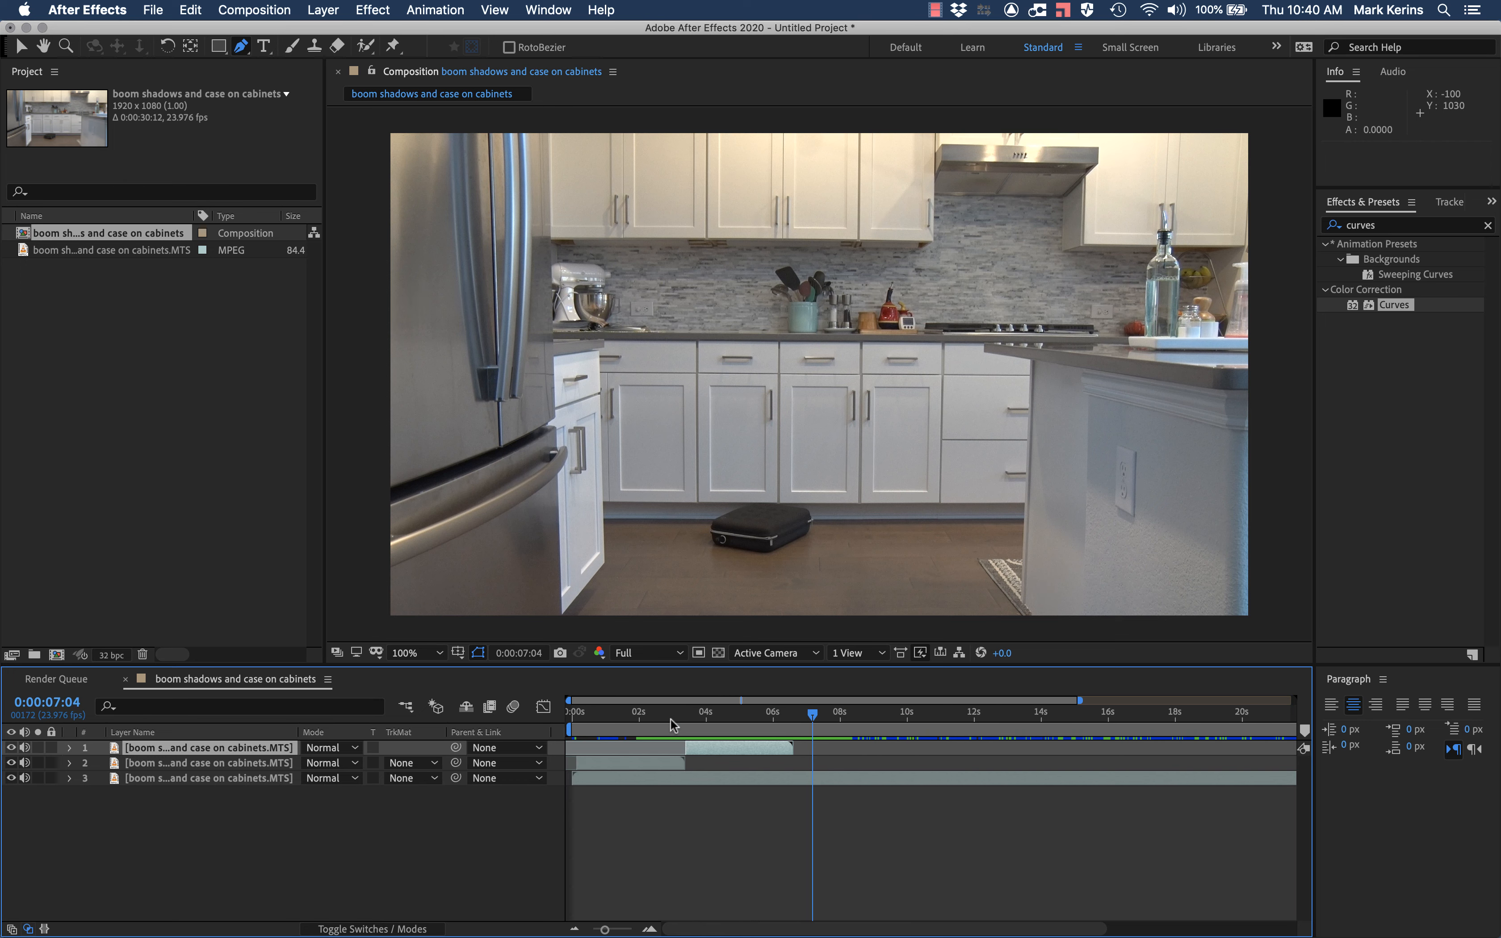
pyautogui.moveTo(703, 747); pyautogui.dragTo(660, 745)
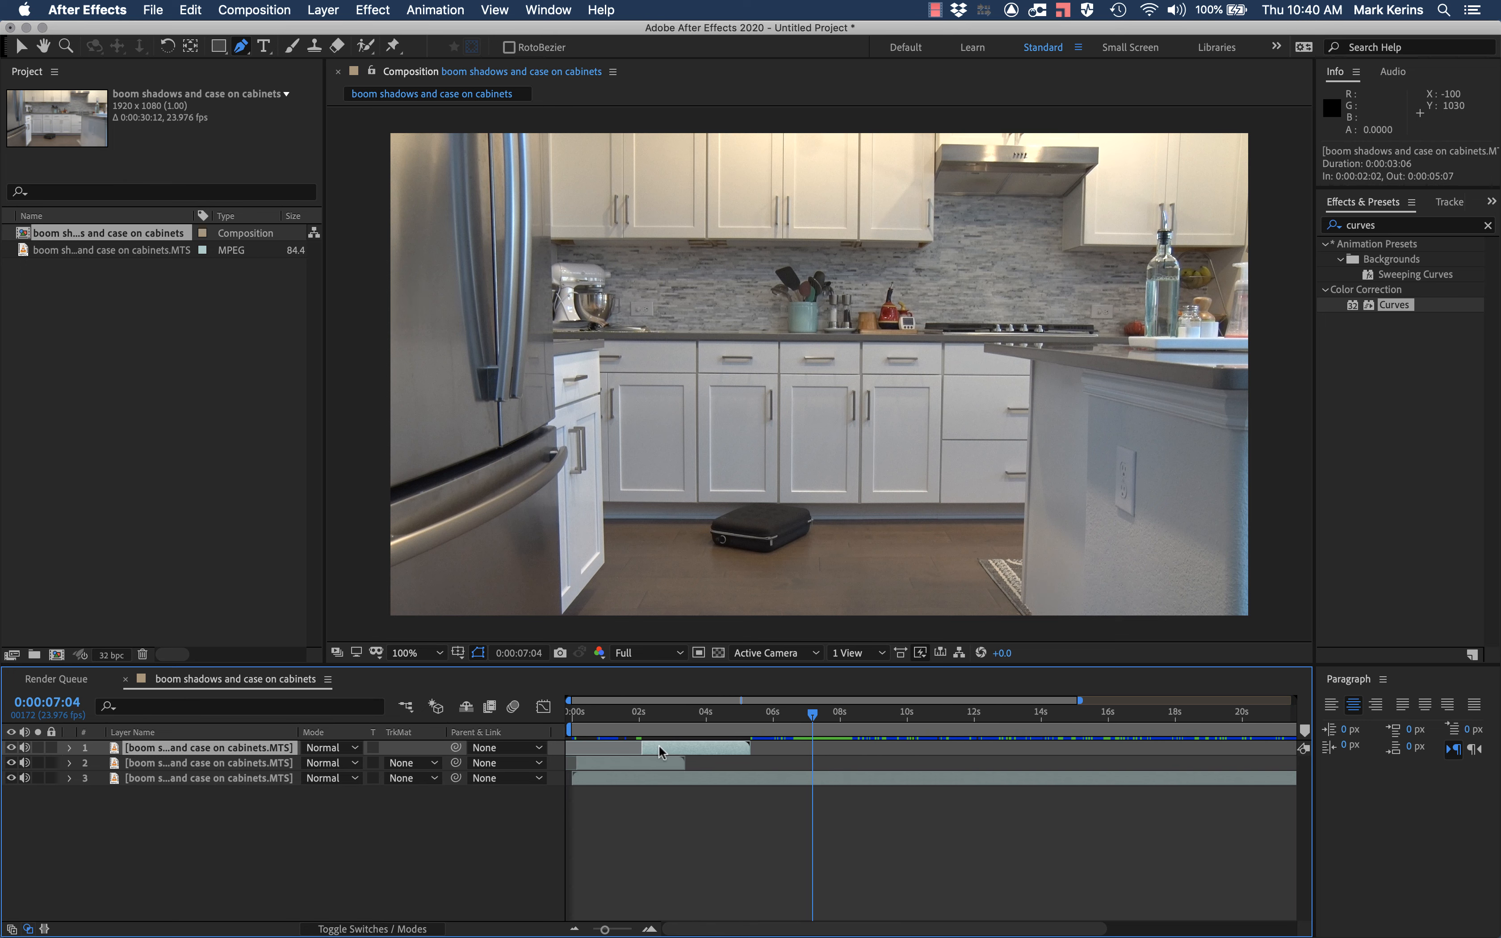
pyautogui.click(645, 713)
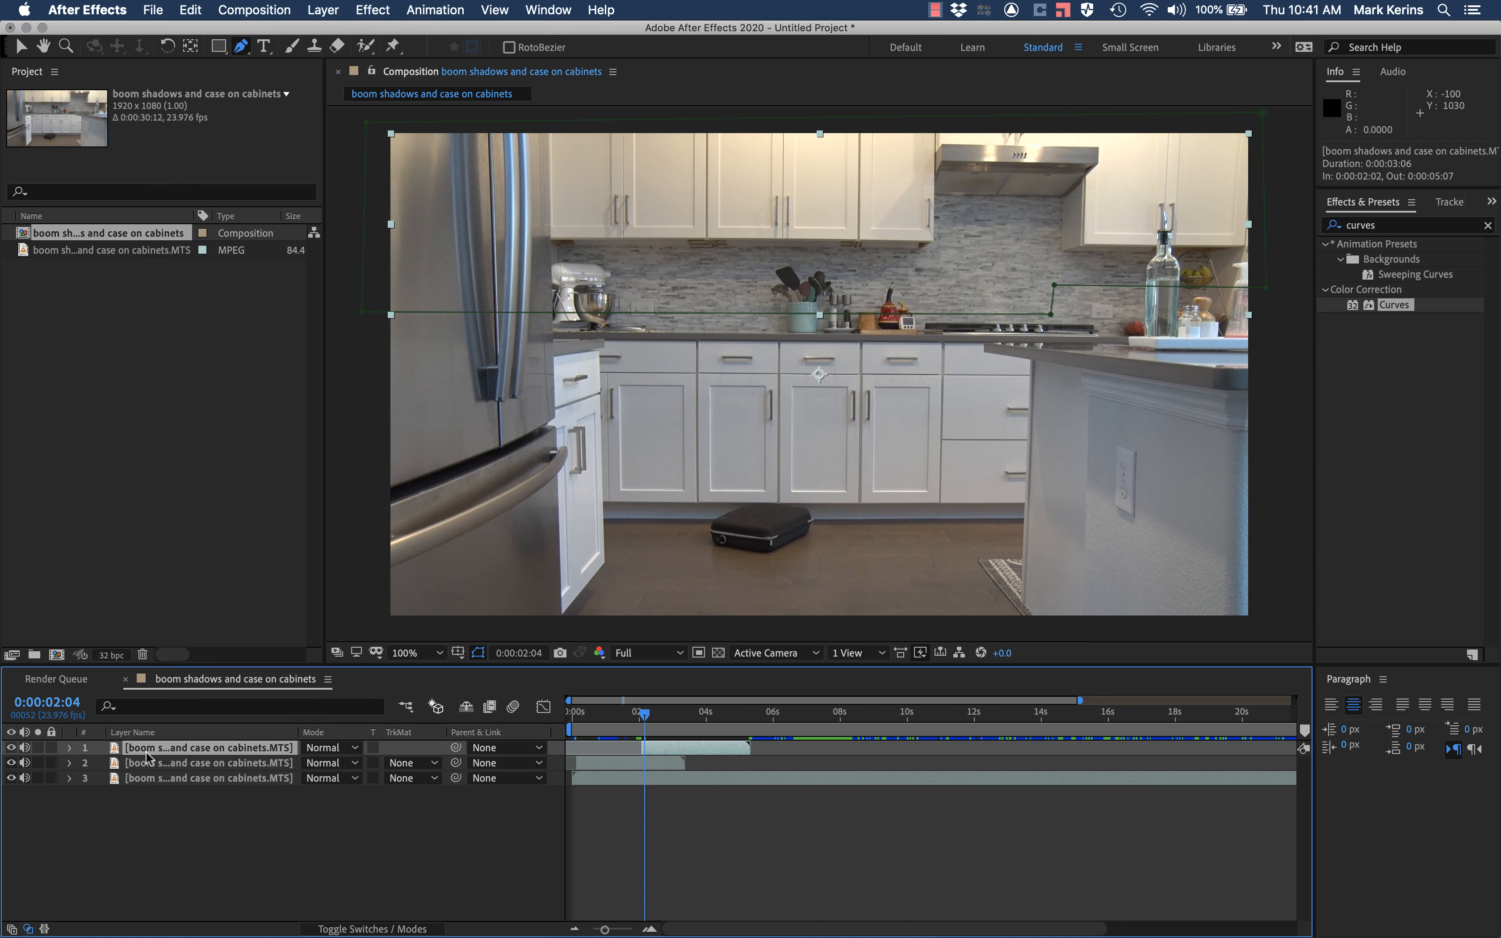
# Examine the overlapping copy's Transform properties, revealing Opacity, Position and Scale individually
pyautogui.click(69, 748)
pyautogui.click(85, 780)
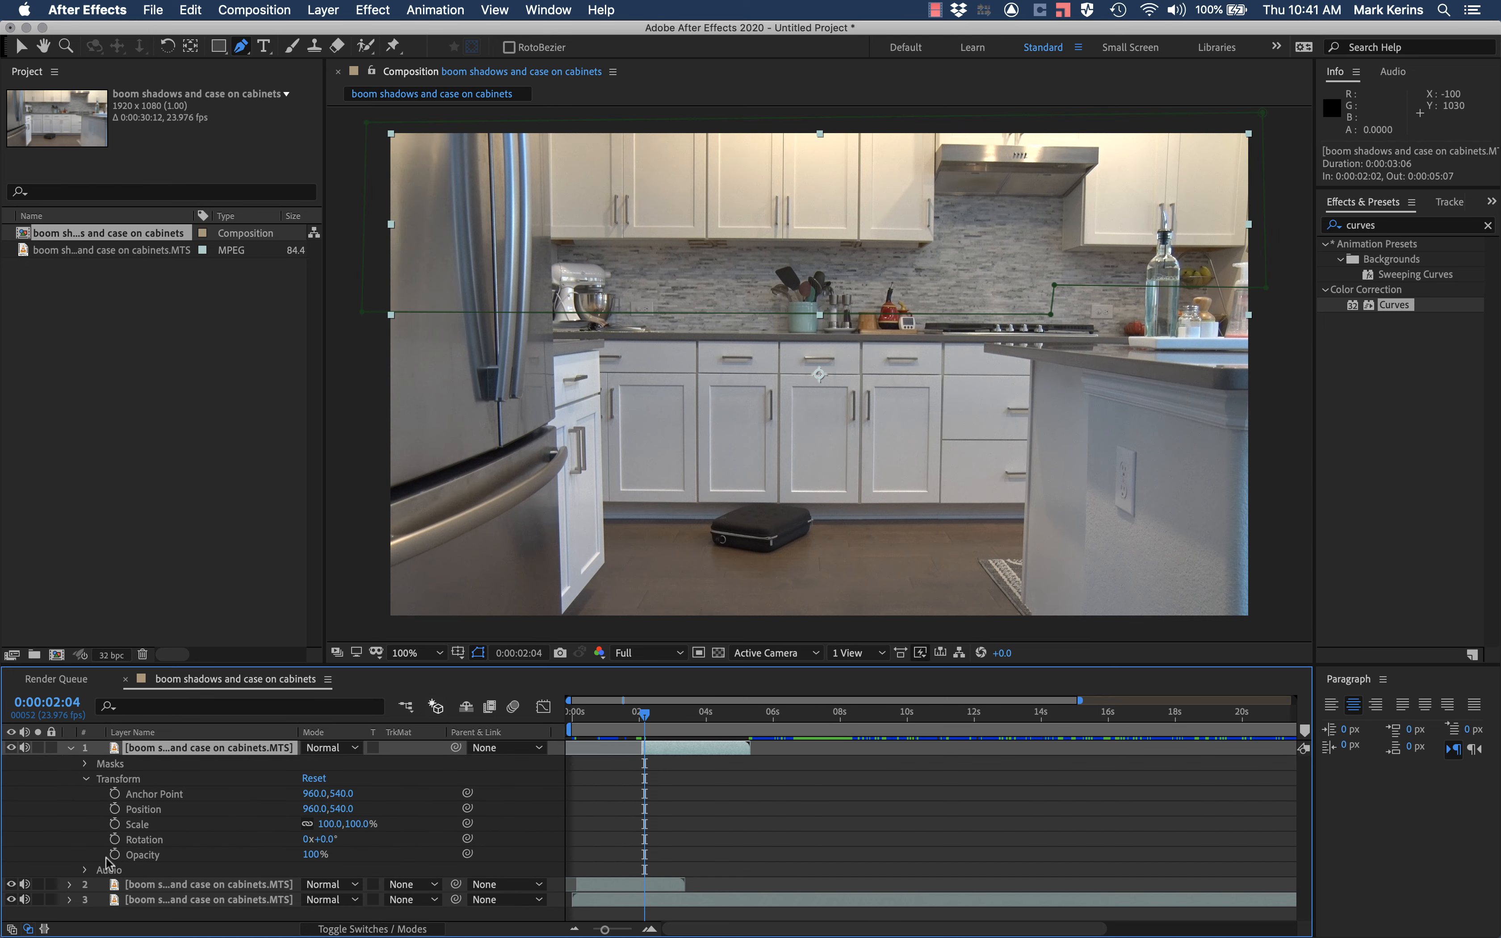
pyautogui.click(70, 749)
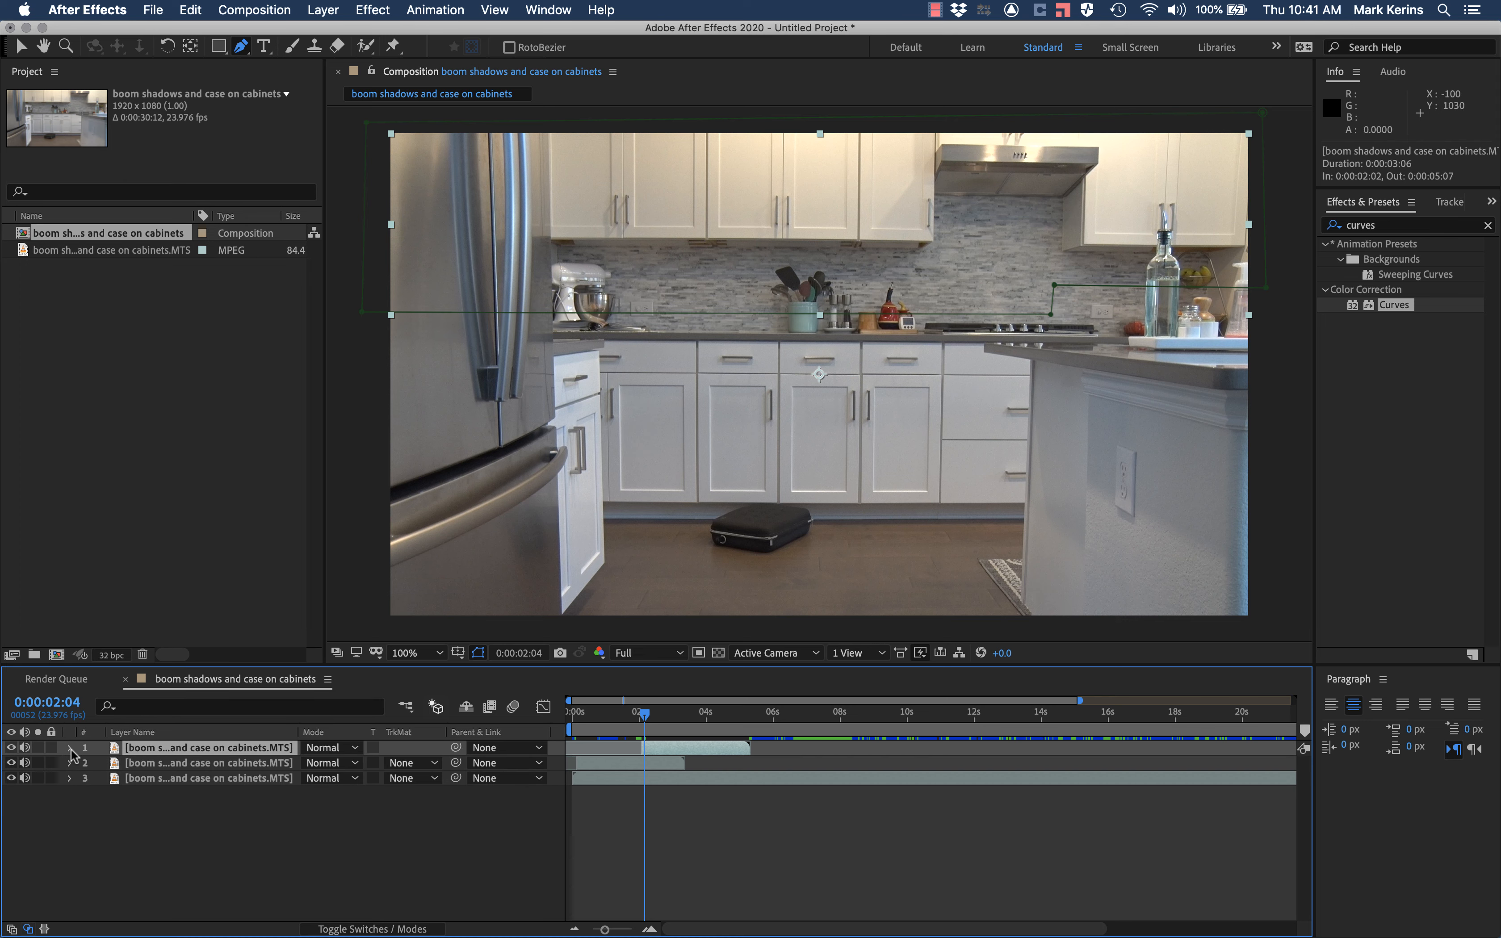
pyautogui.click(70, 748)
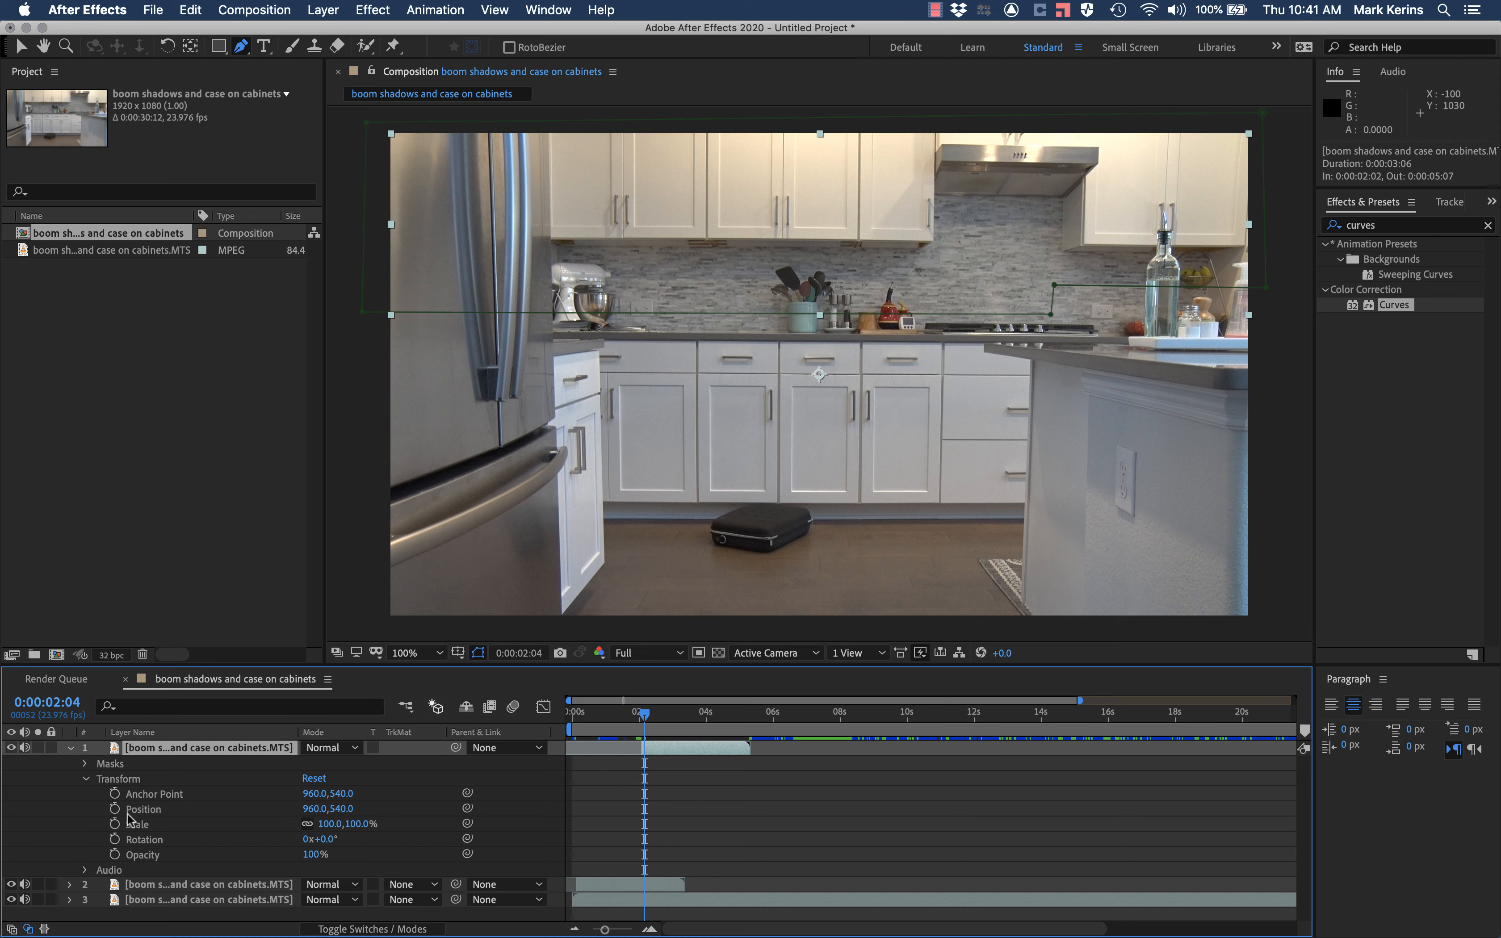
pyautogui.click(70, 748)
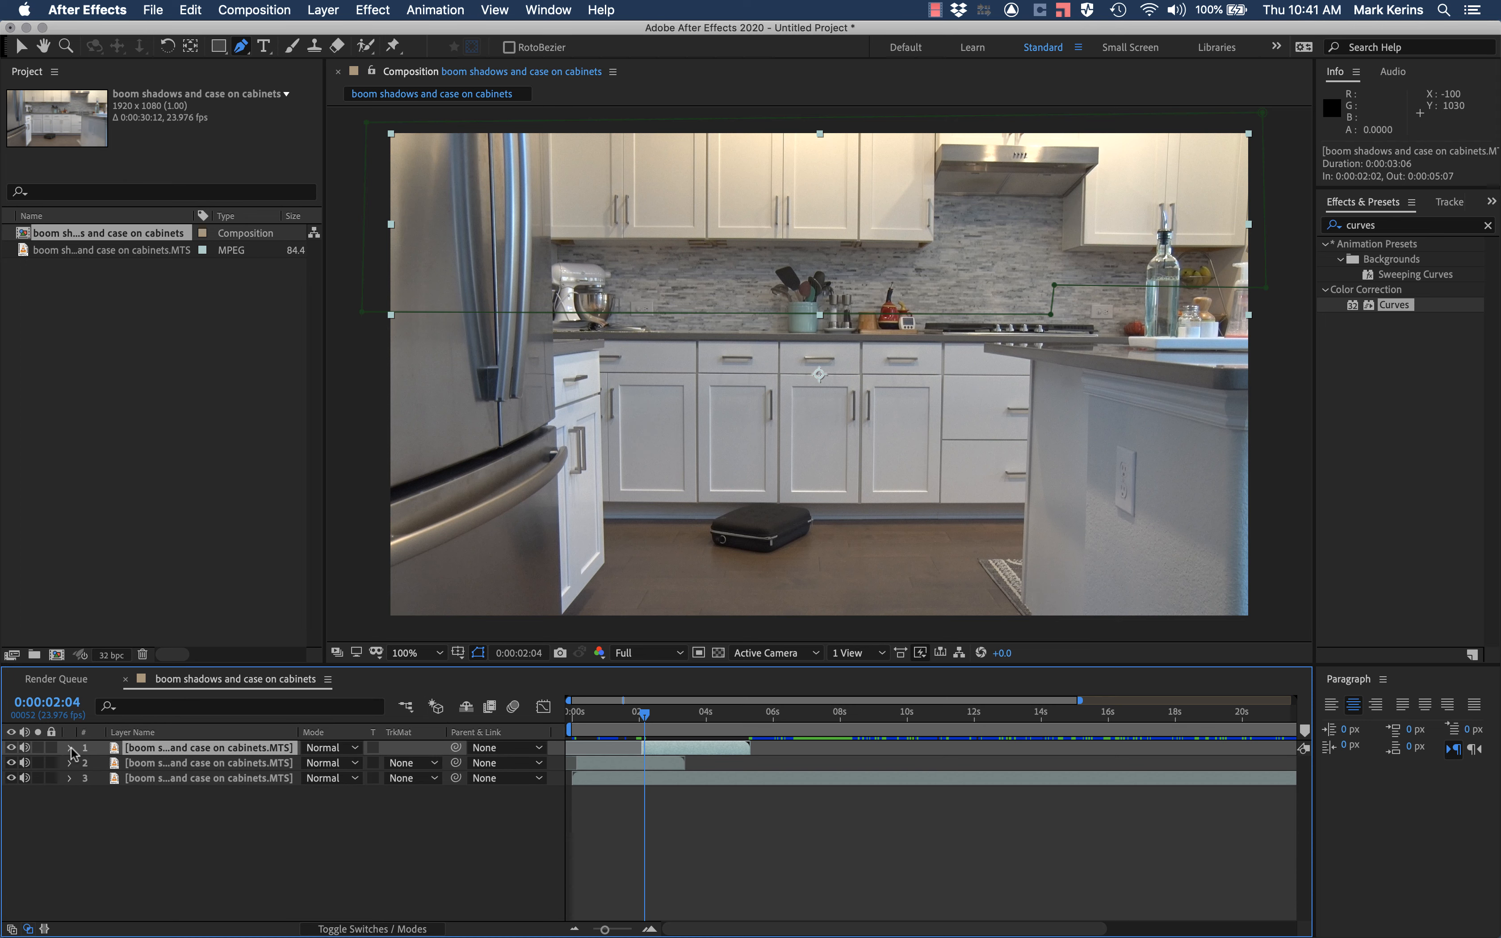
pyautogui.press('t')
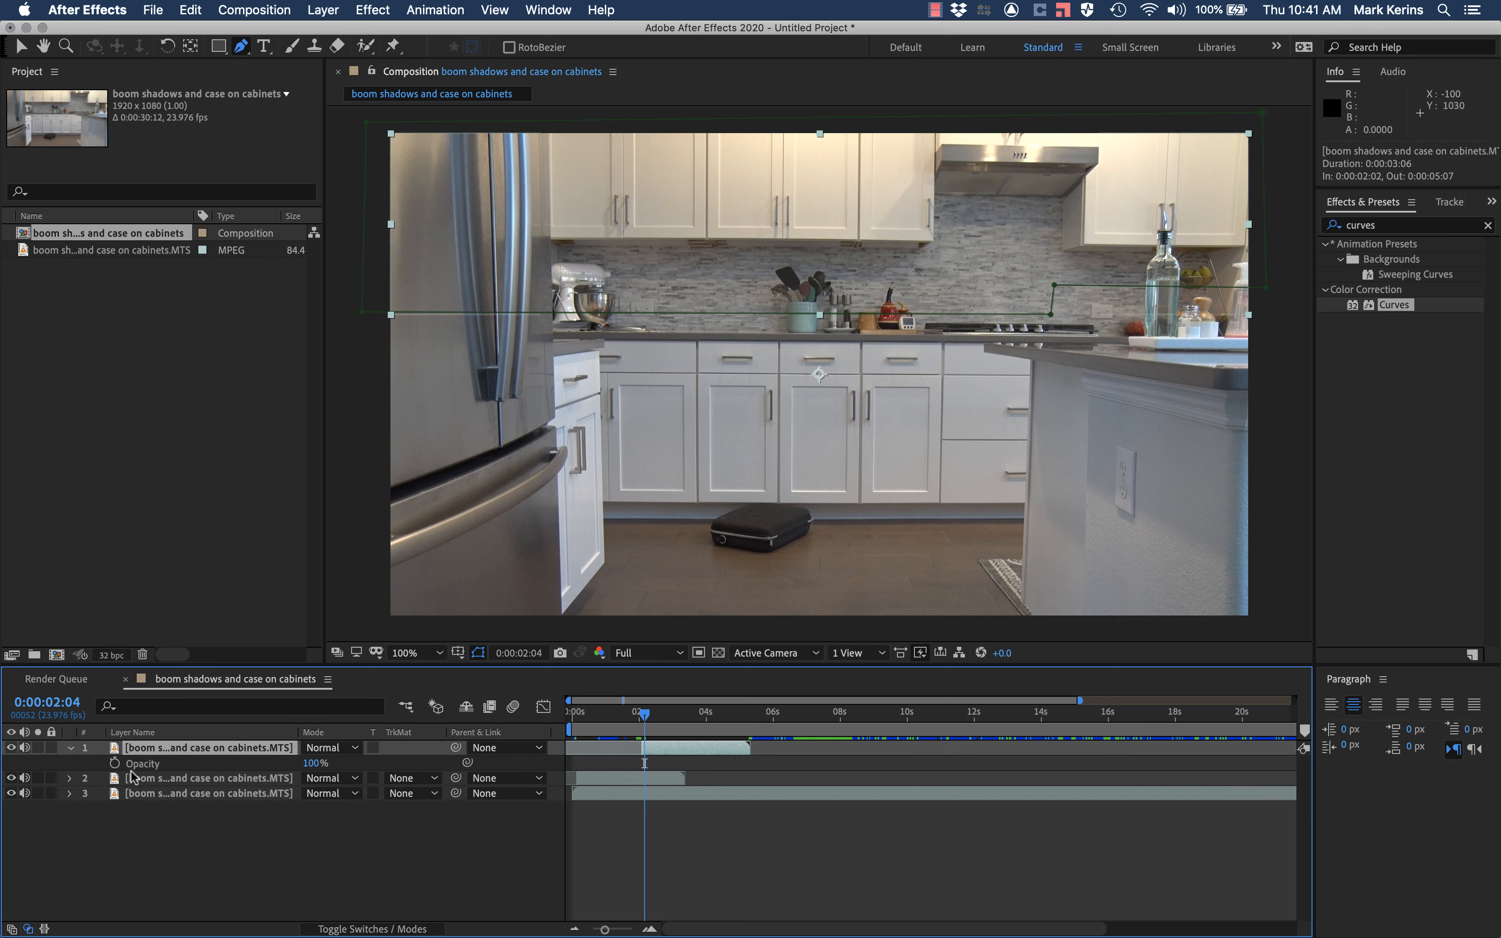
pyautogui.press('t')
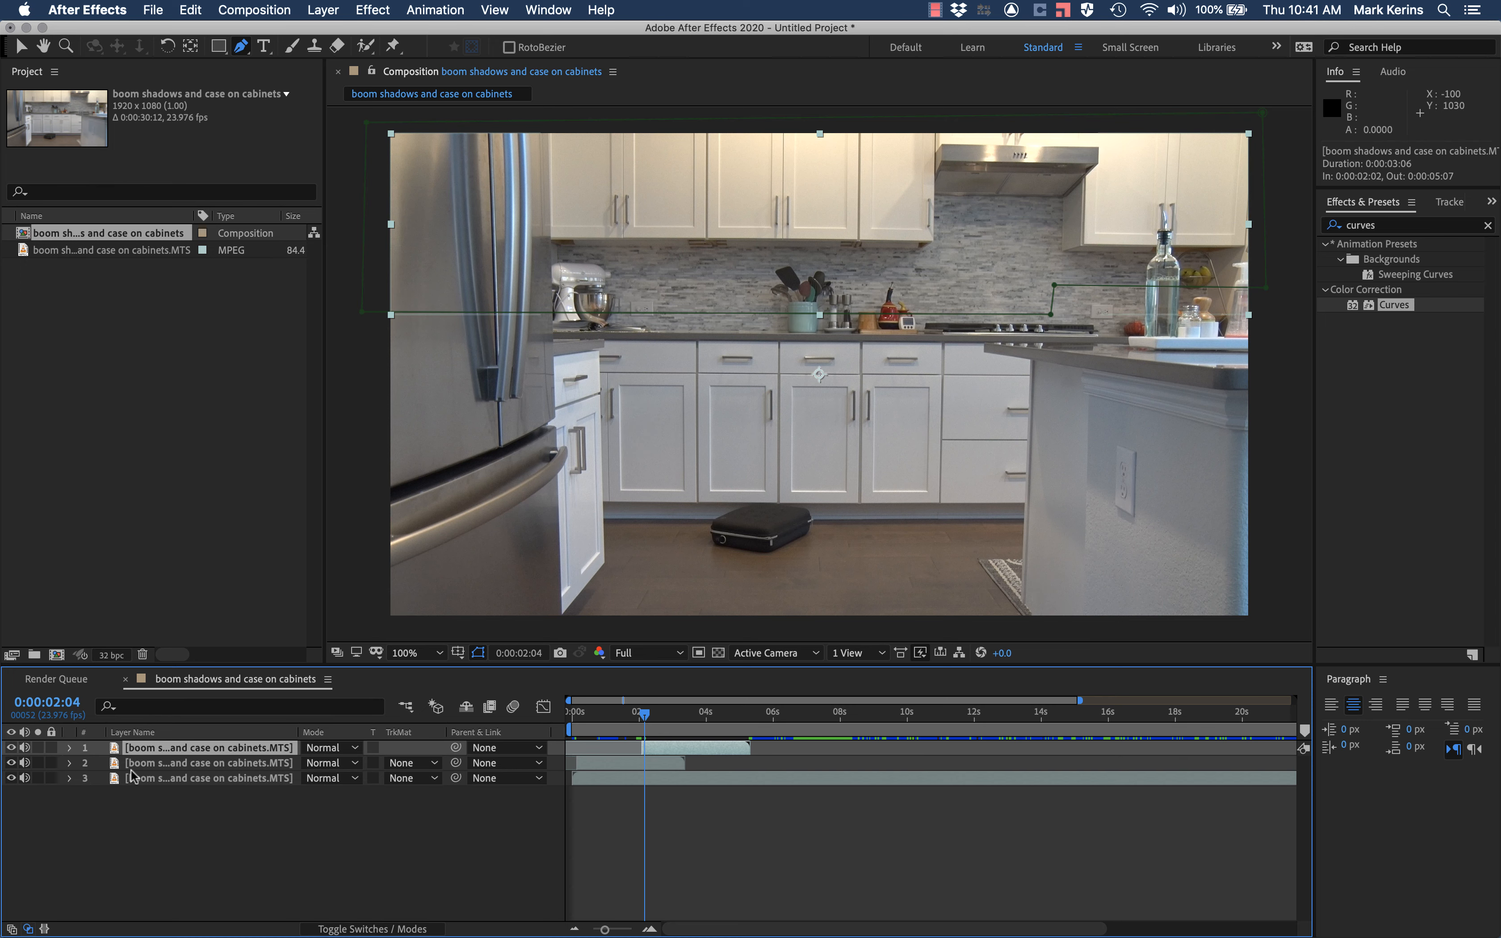
pyautogui.press('p')
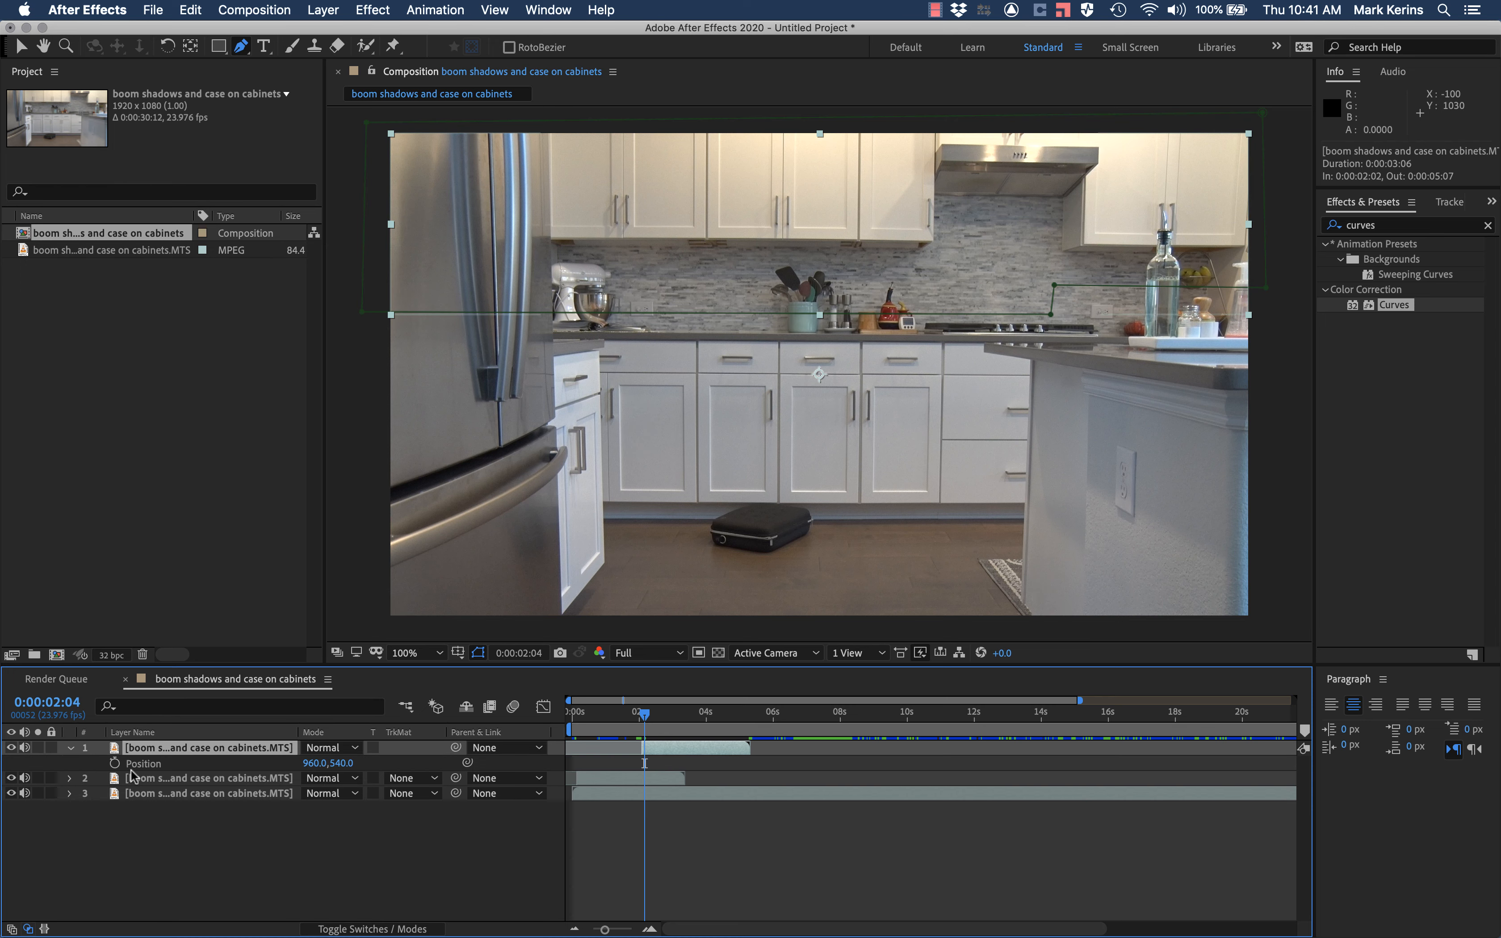
pyautogui.press('p')
pyautogui.press('s')
pyautogui.press('s')
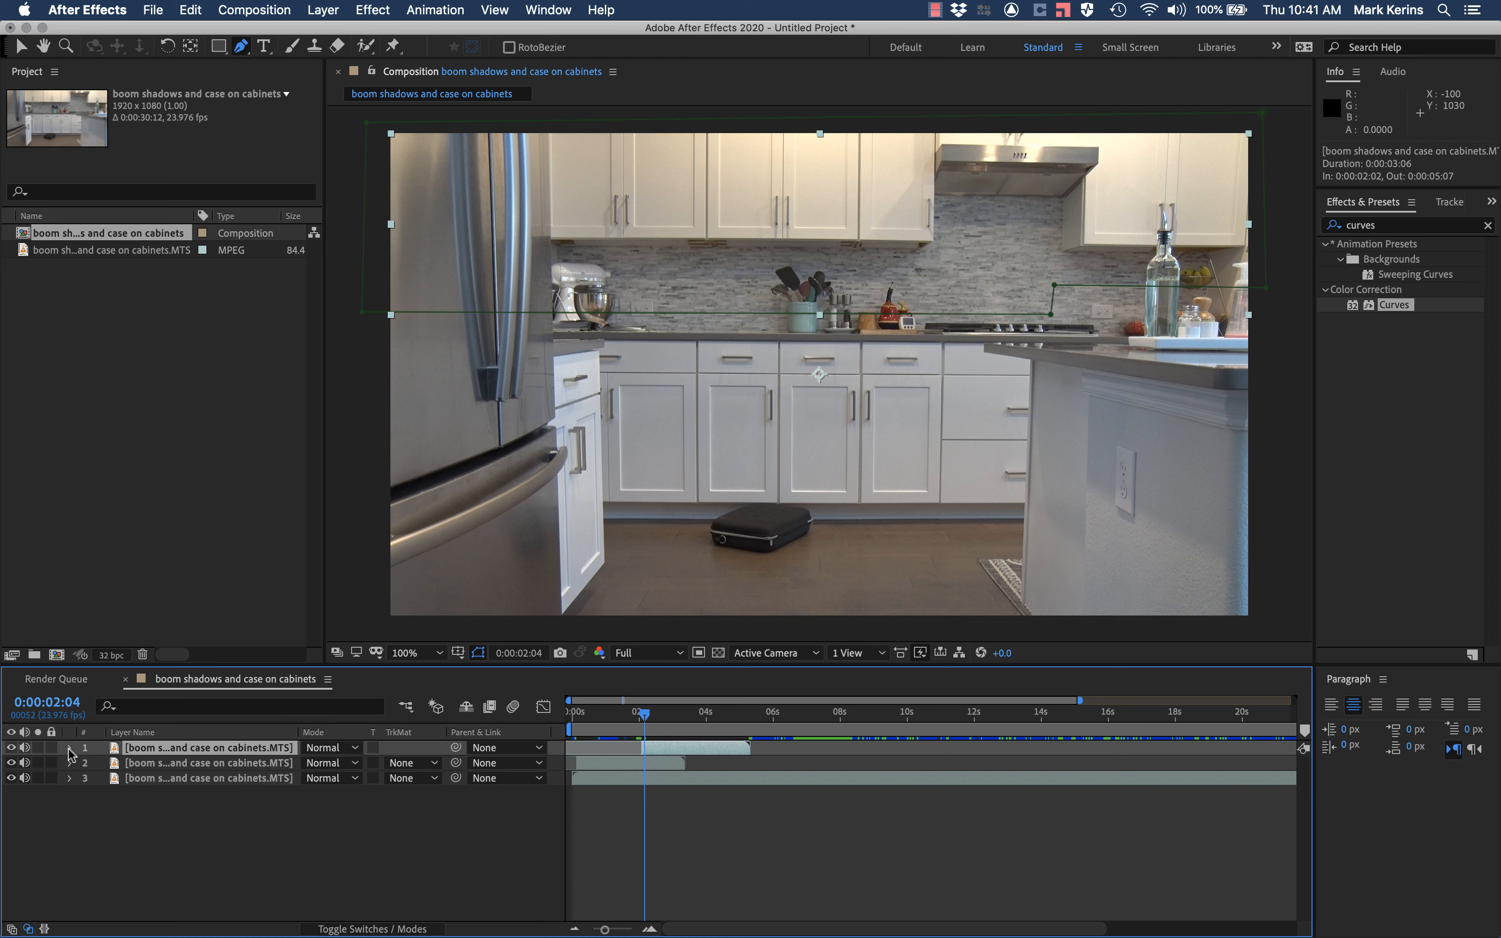
# Keyframe the overlapping copy's Opacity from 0% at 0:00:02:04 to 100% at 0:00:03:07
pyautogui.press('t')
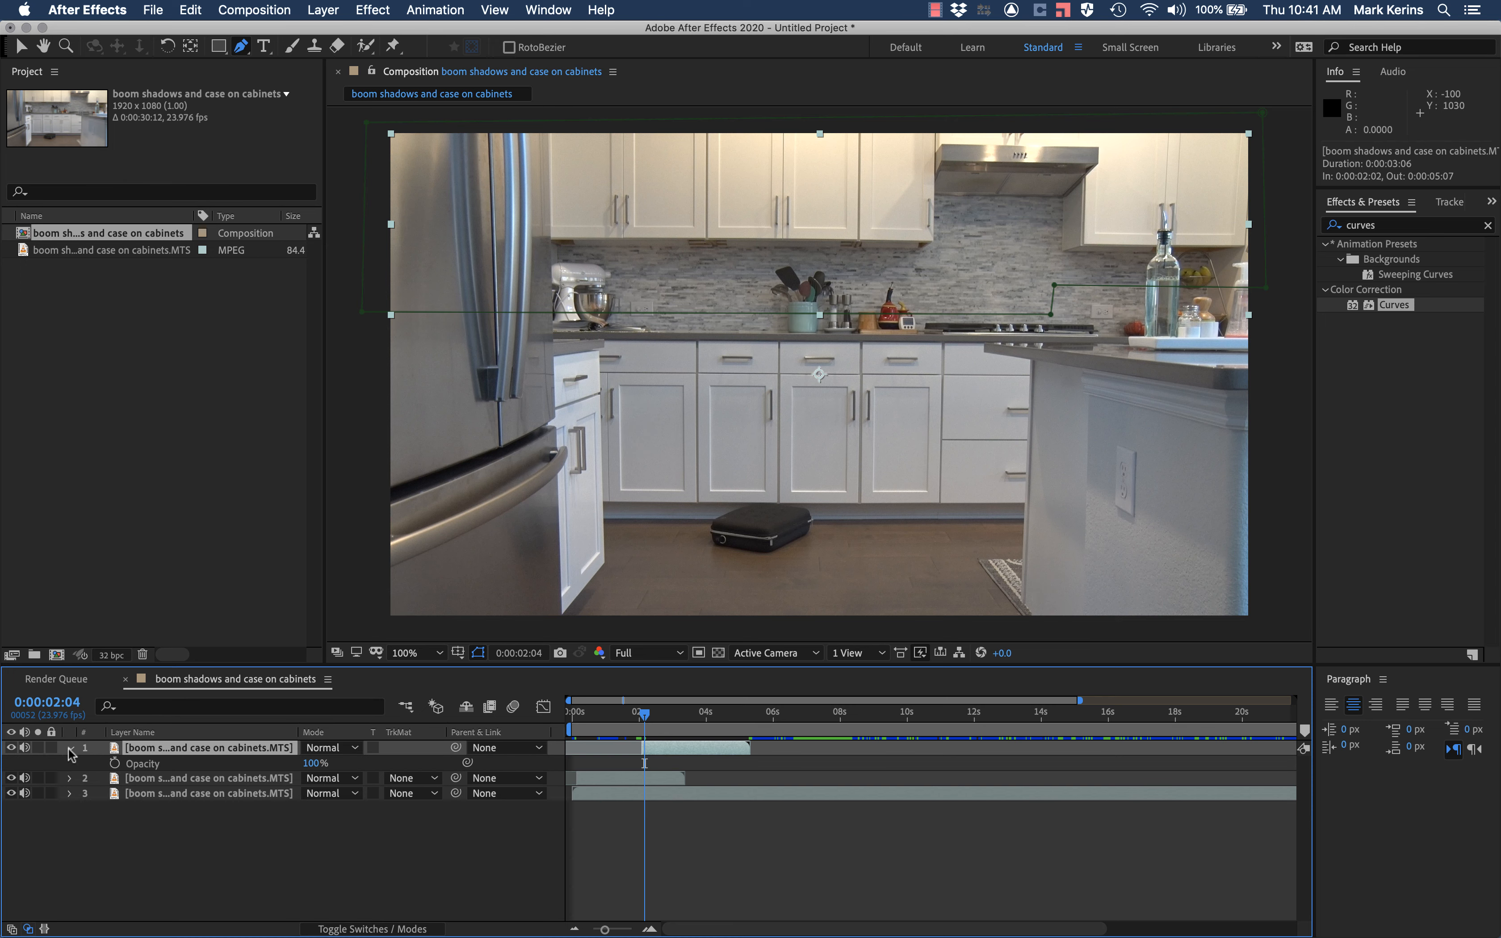
pyautogui.click(115, 765)
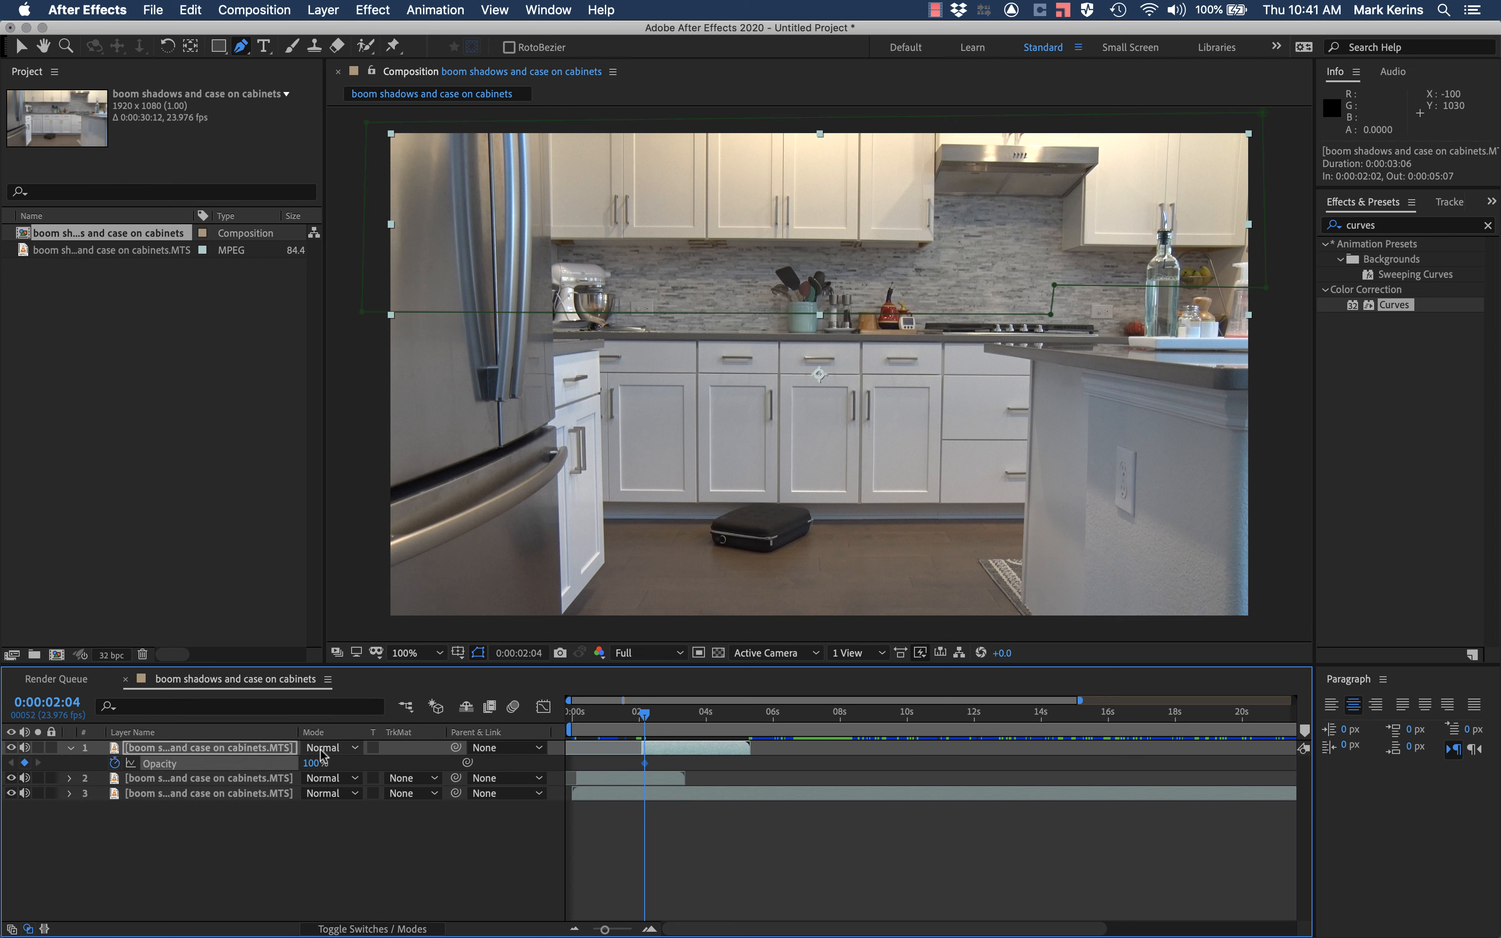
pyautogui.click(314, 764)
pyautogui.write('0')
pyautogui.press('Return')
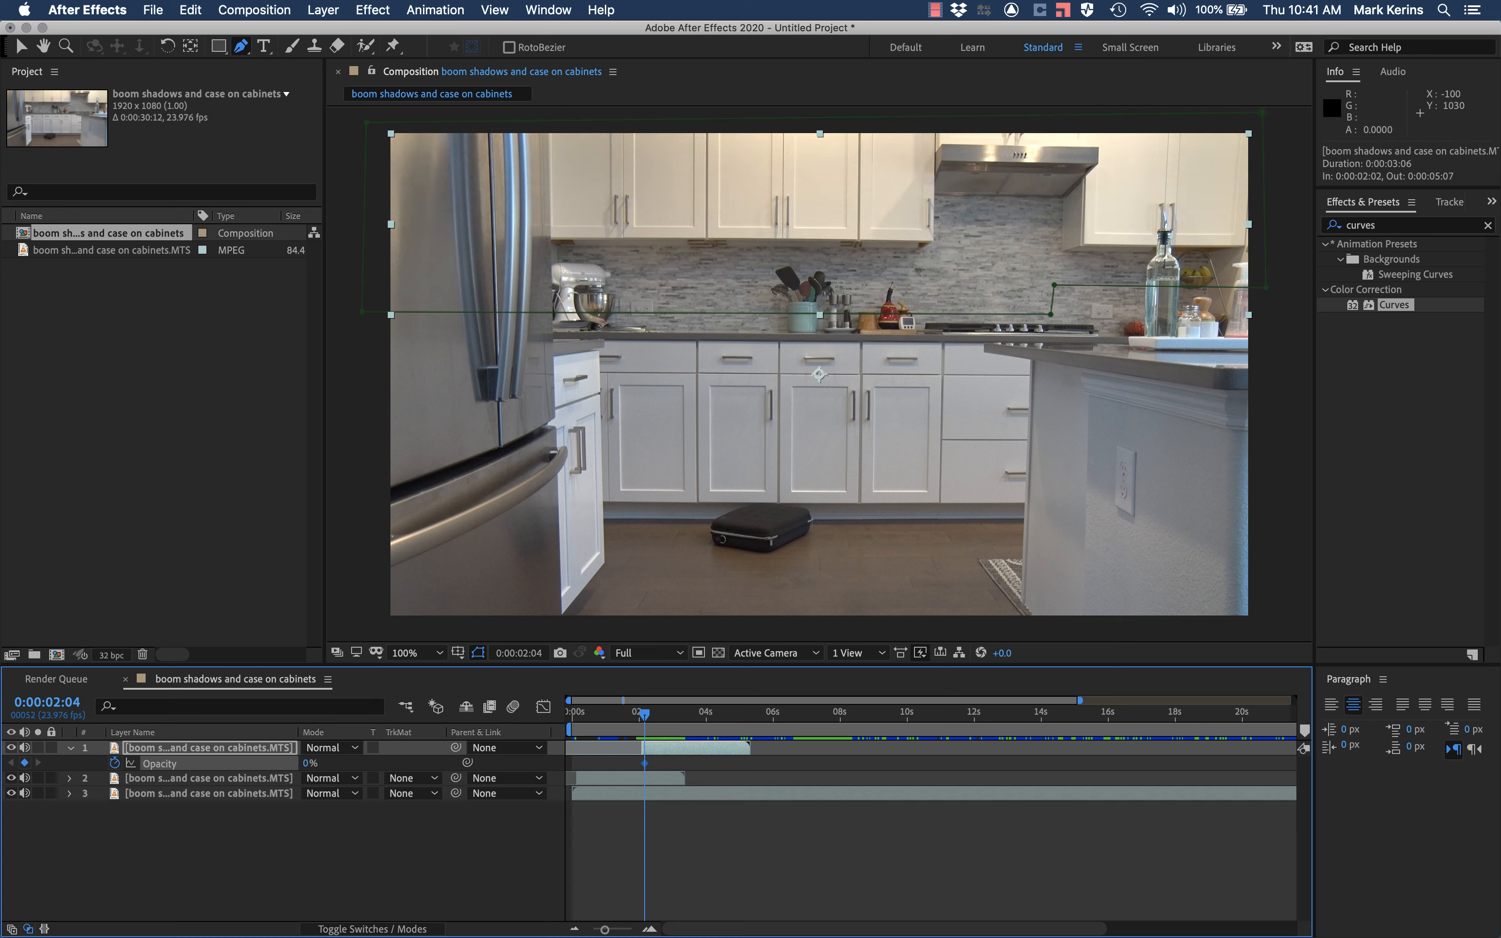
pyautogui.click(682, 713)
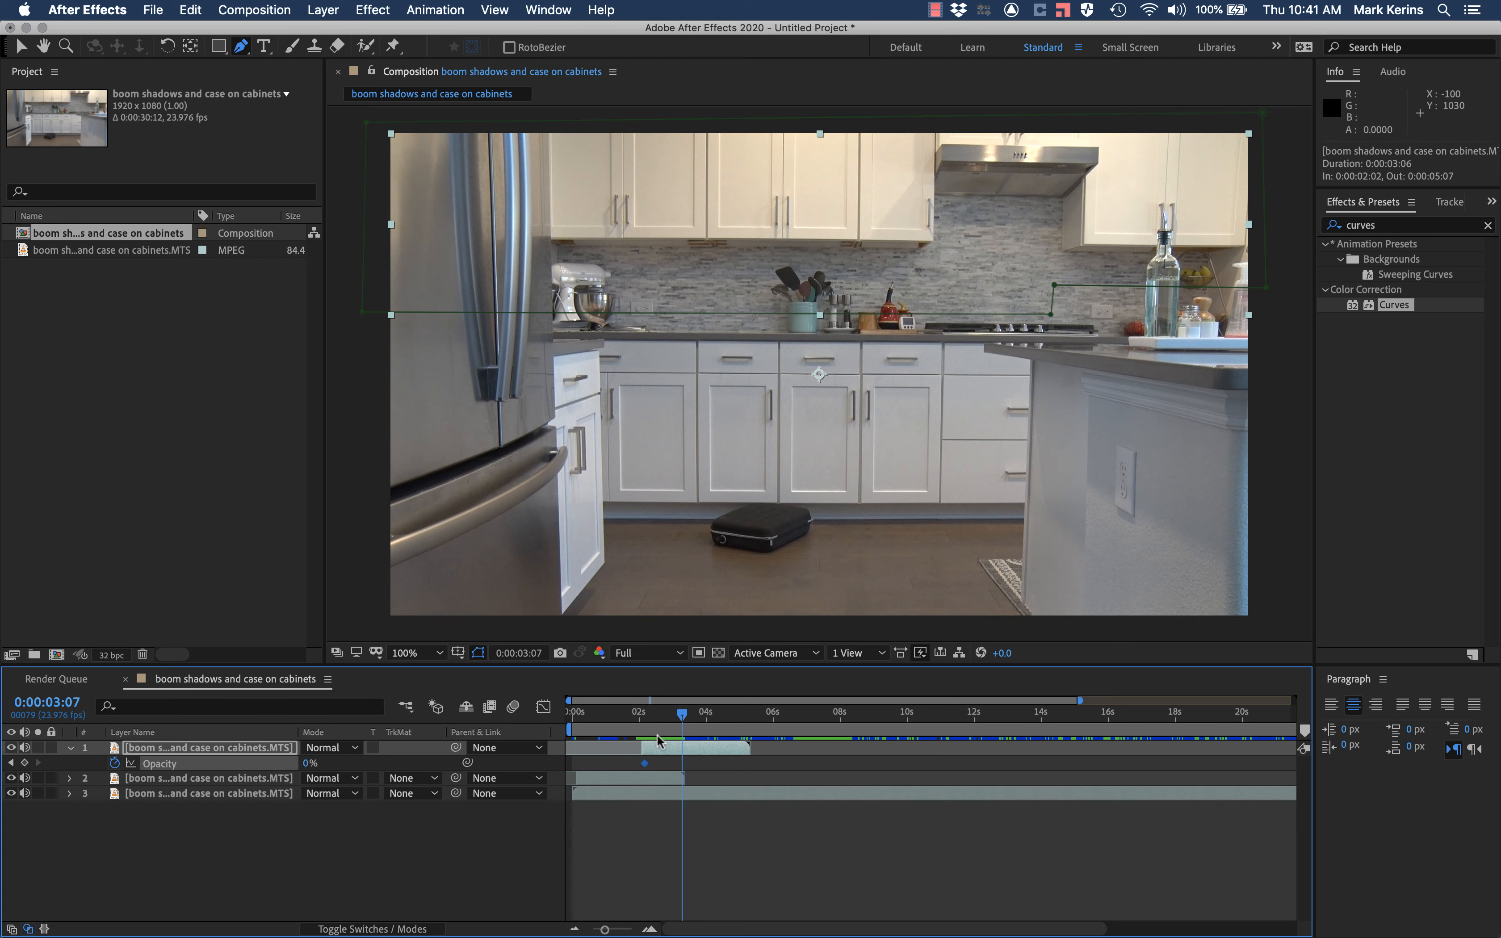
pyautogui.click(308, 764)
pyautogui.write('100')
pyautogui.press('Return')
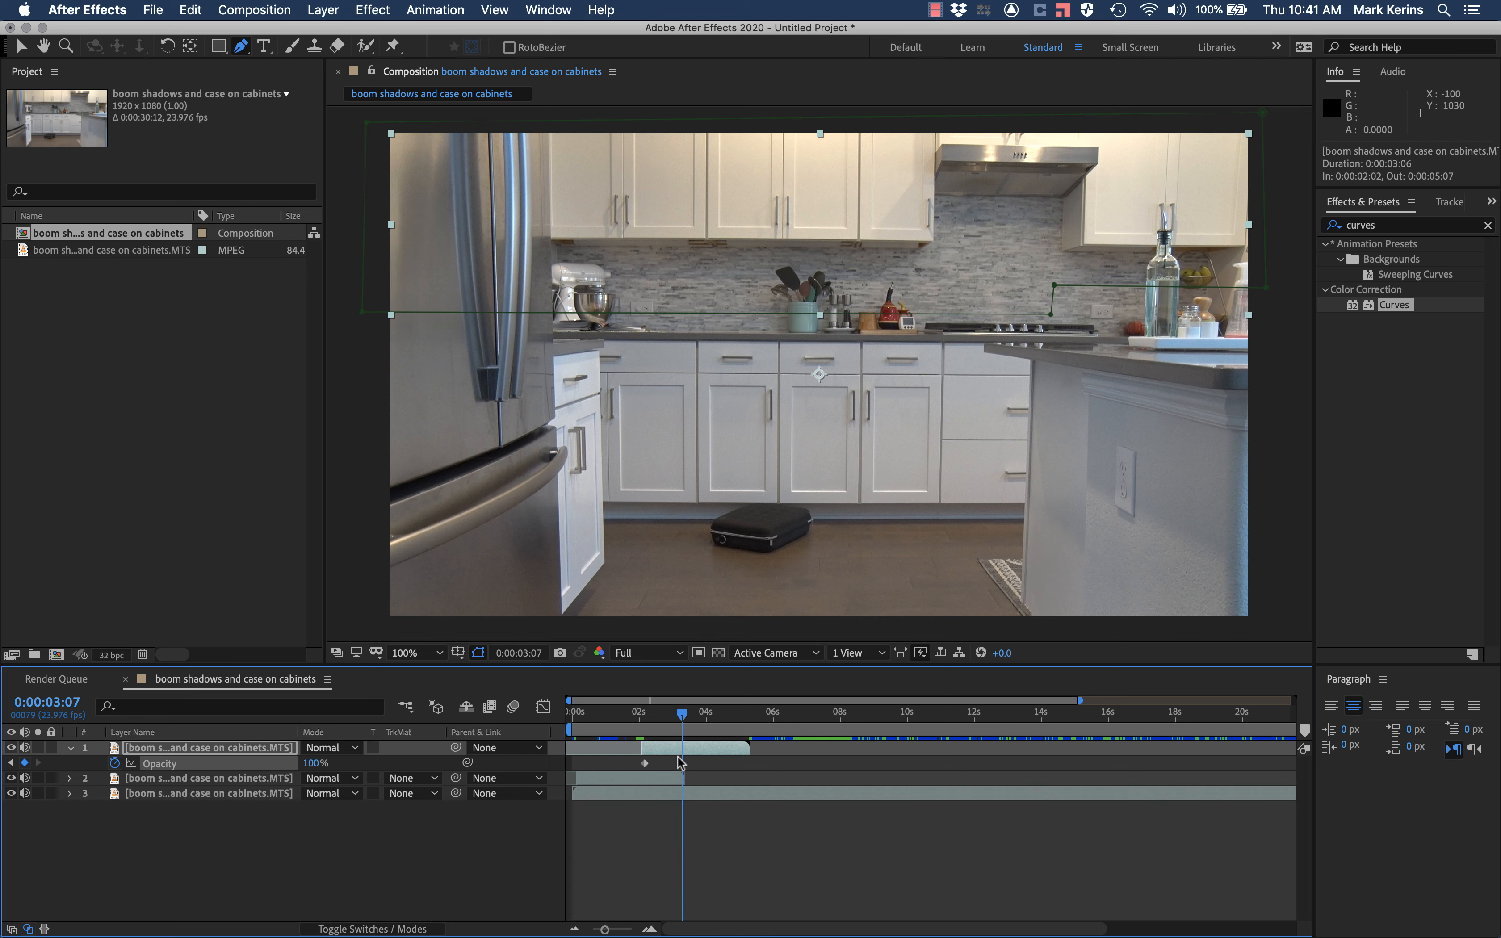
# Play back from 0:00:01:11 through the opacity fade to check the transition between the masked clips
pyautogui.click(619, 715)
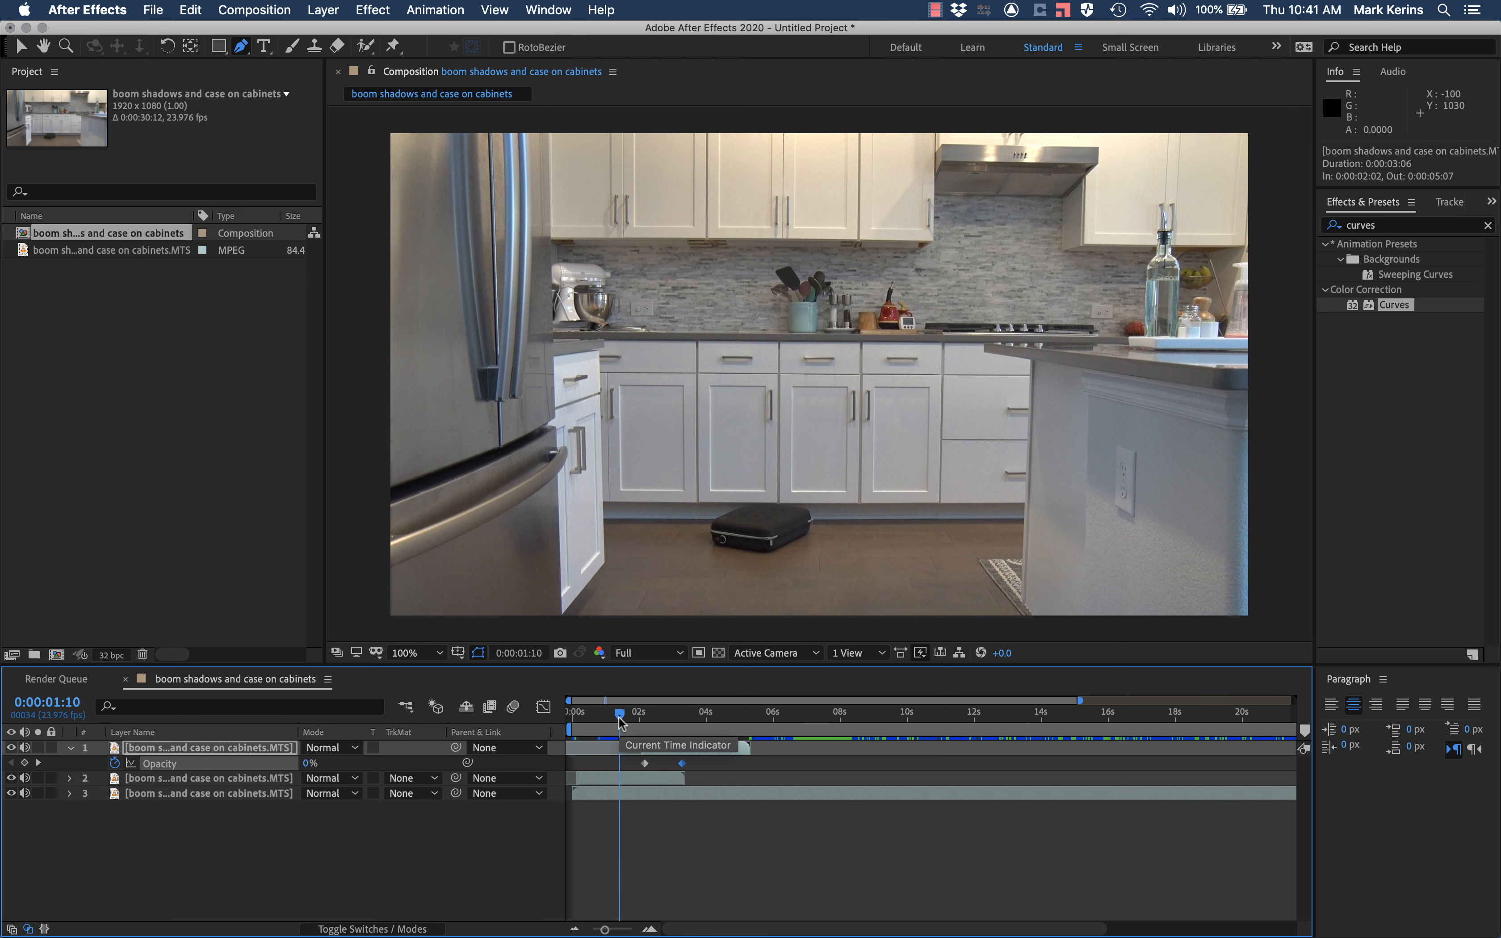
pyautogui.moveTo(618, 717); pyautogui.dragTo(620, 713)
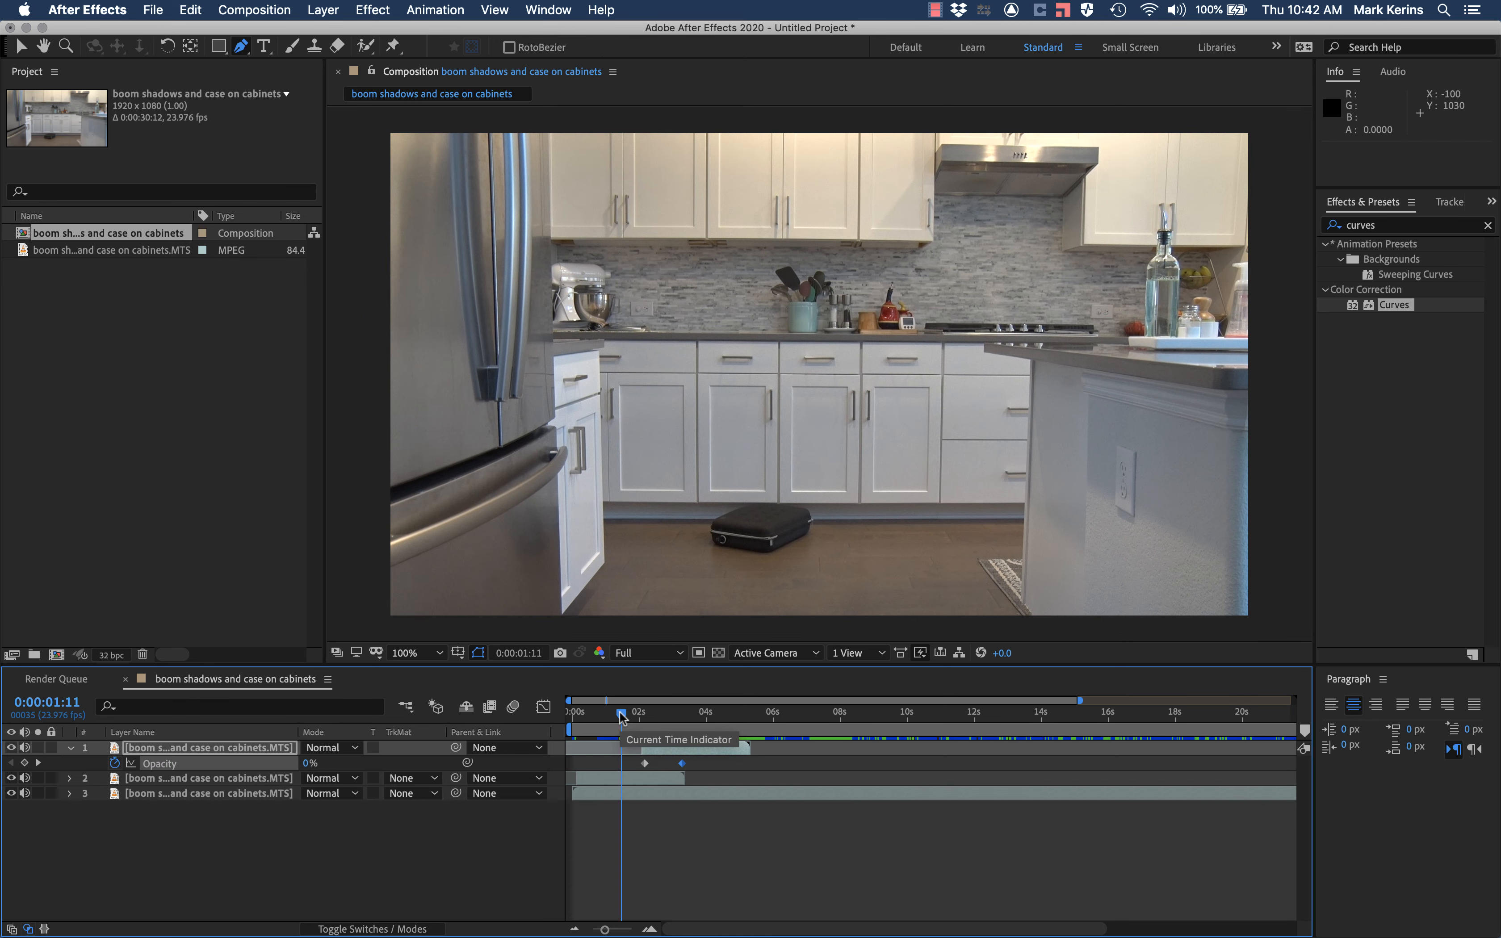
pyautogui.press('space')
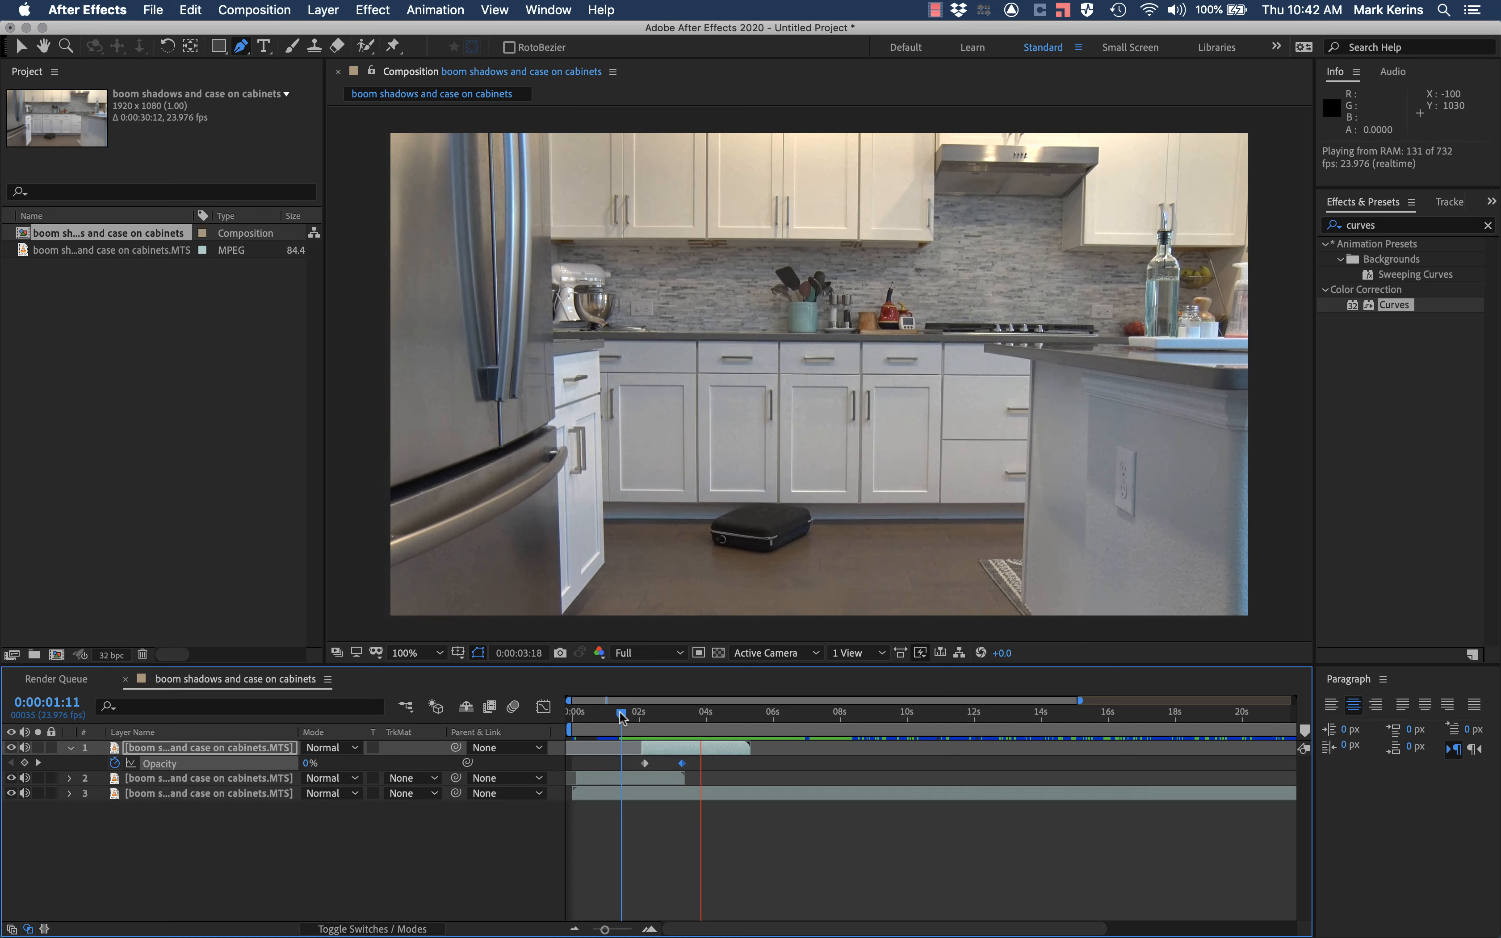
pyautogui.press('space')
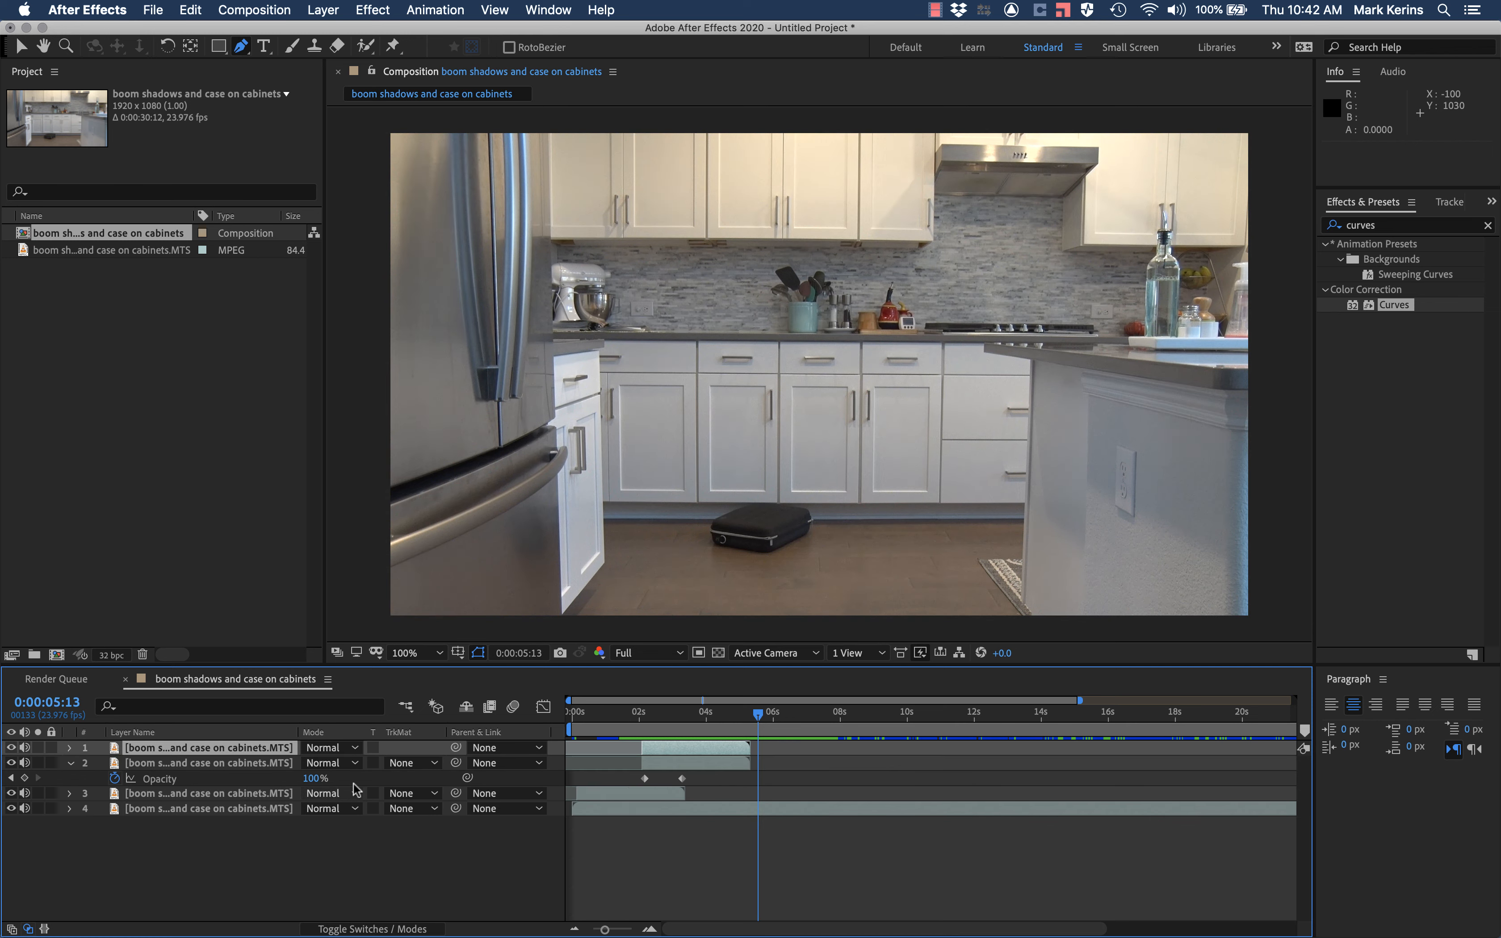
# Duplicate the fading masked layer, reveal the copy's Opacity keyframes, and move it to start at 0:00:04:01
pyautogui.press('super+d')
pyautogui.press('t')
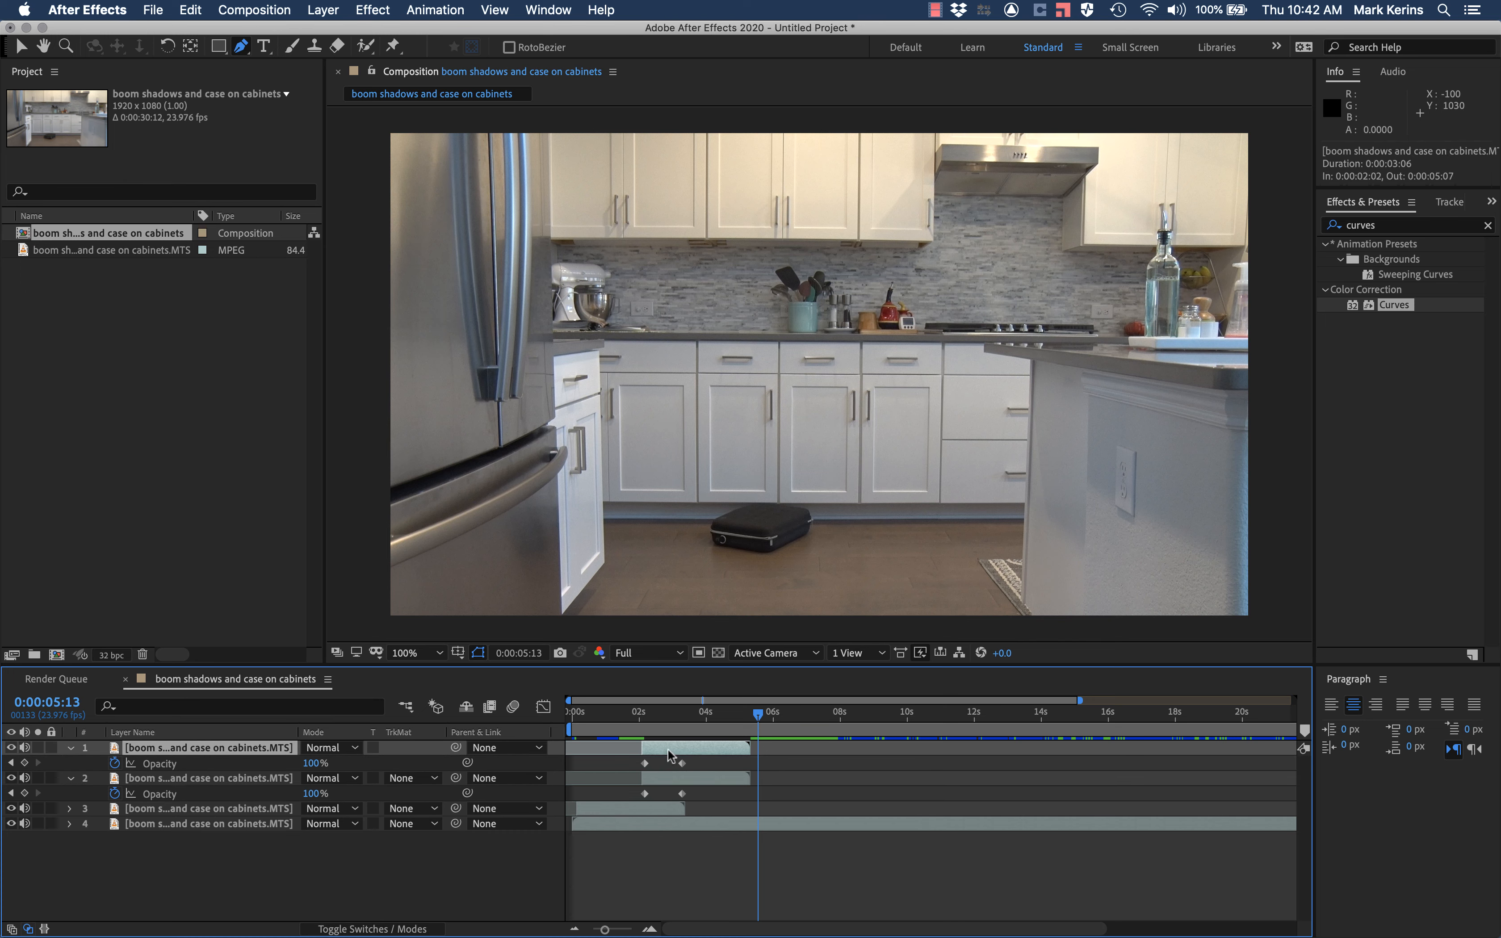
pyautogui.moveTo(667, 748); pyautogui.dragTo(735, 751)
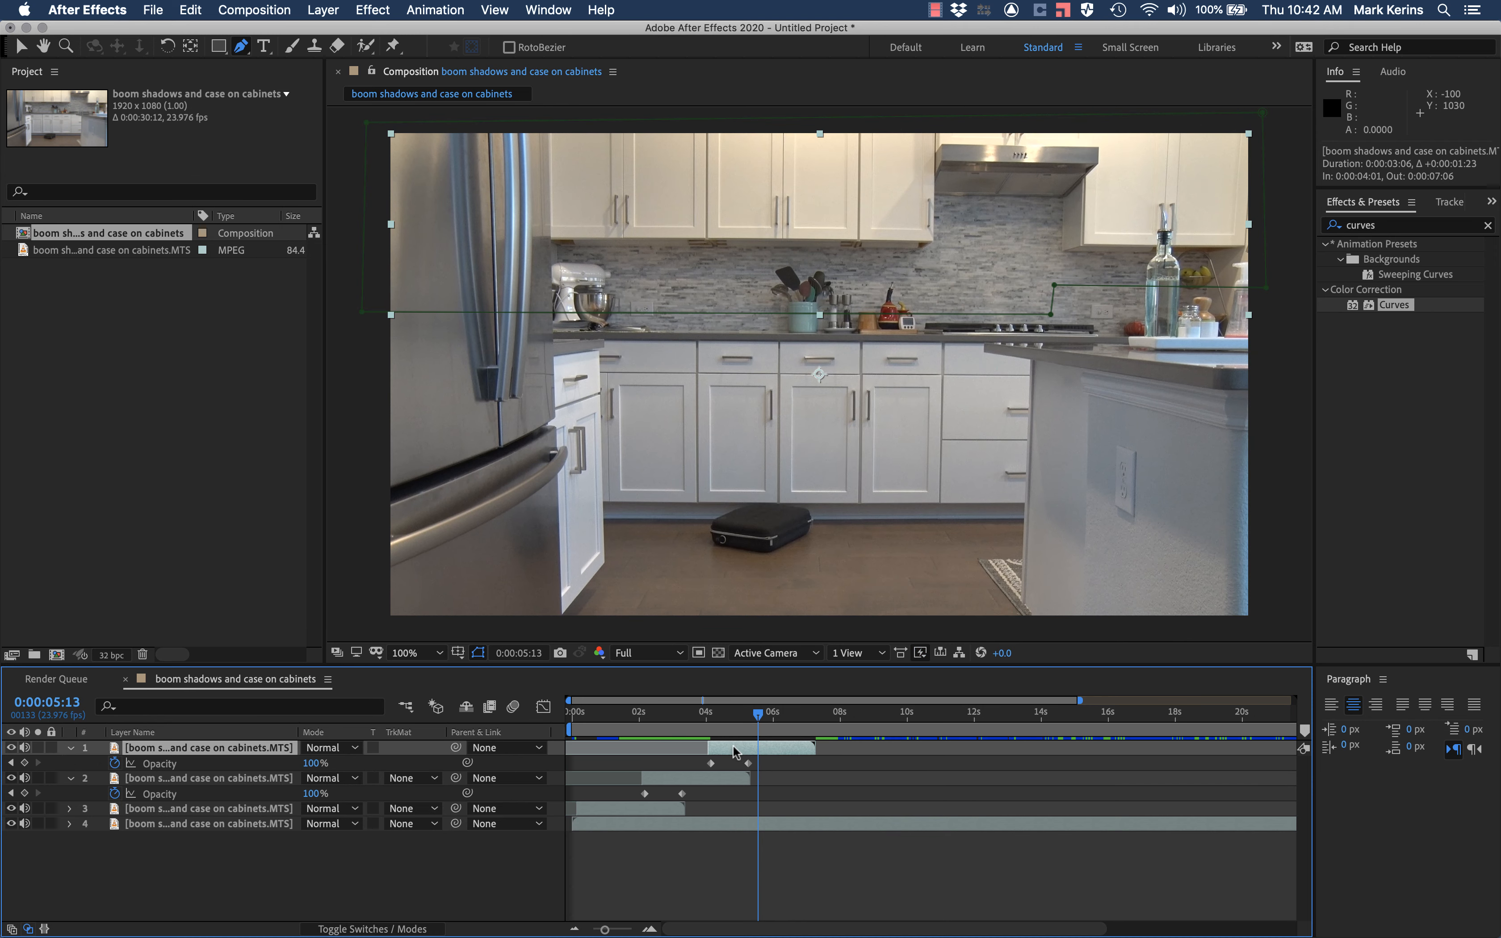
# Duplicate the newest fading layer, start the copy at 0:00:05:22 with its Opacity keyframes revealed, and return the current time to 0:00:01:11
pyautogui.hotkey('ctrl', 'd')
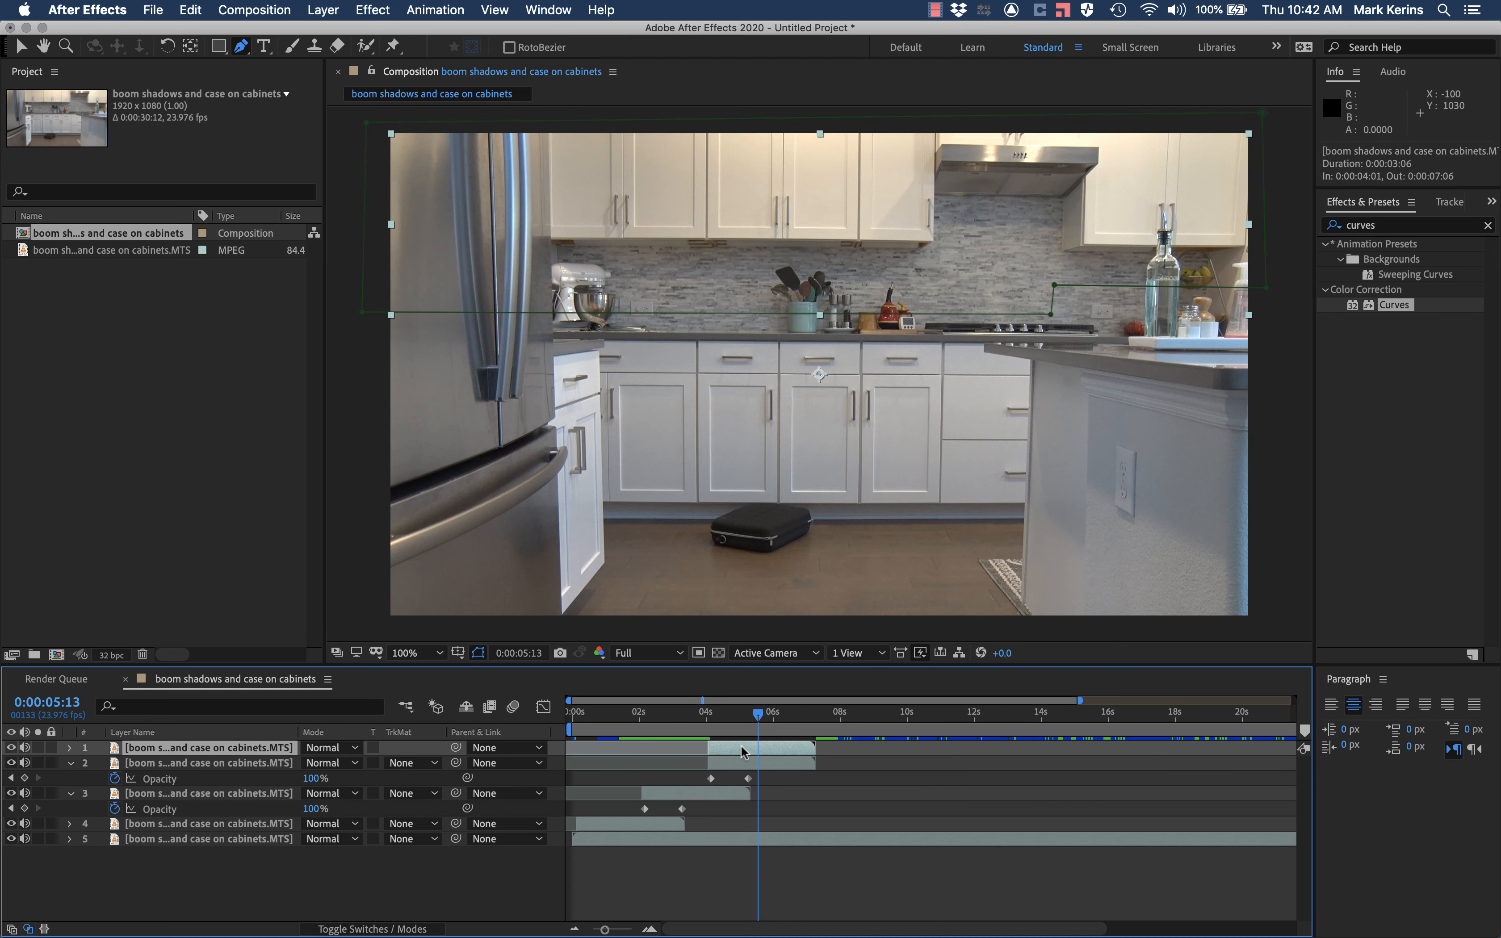
pyautogui.moveTo(734, 746); pyautogui.dragTo(806, 749)
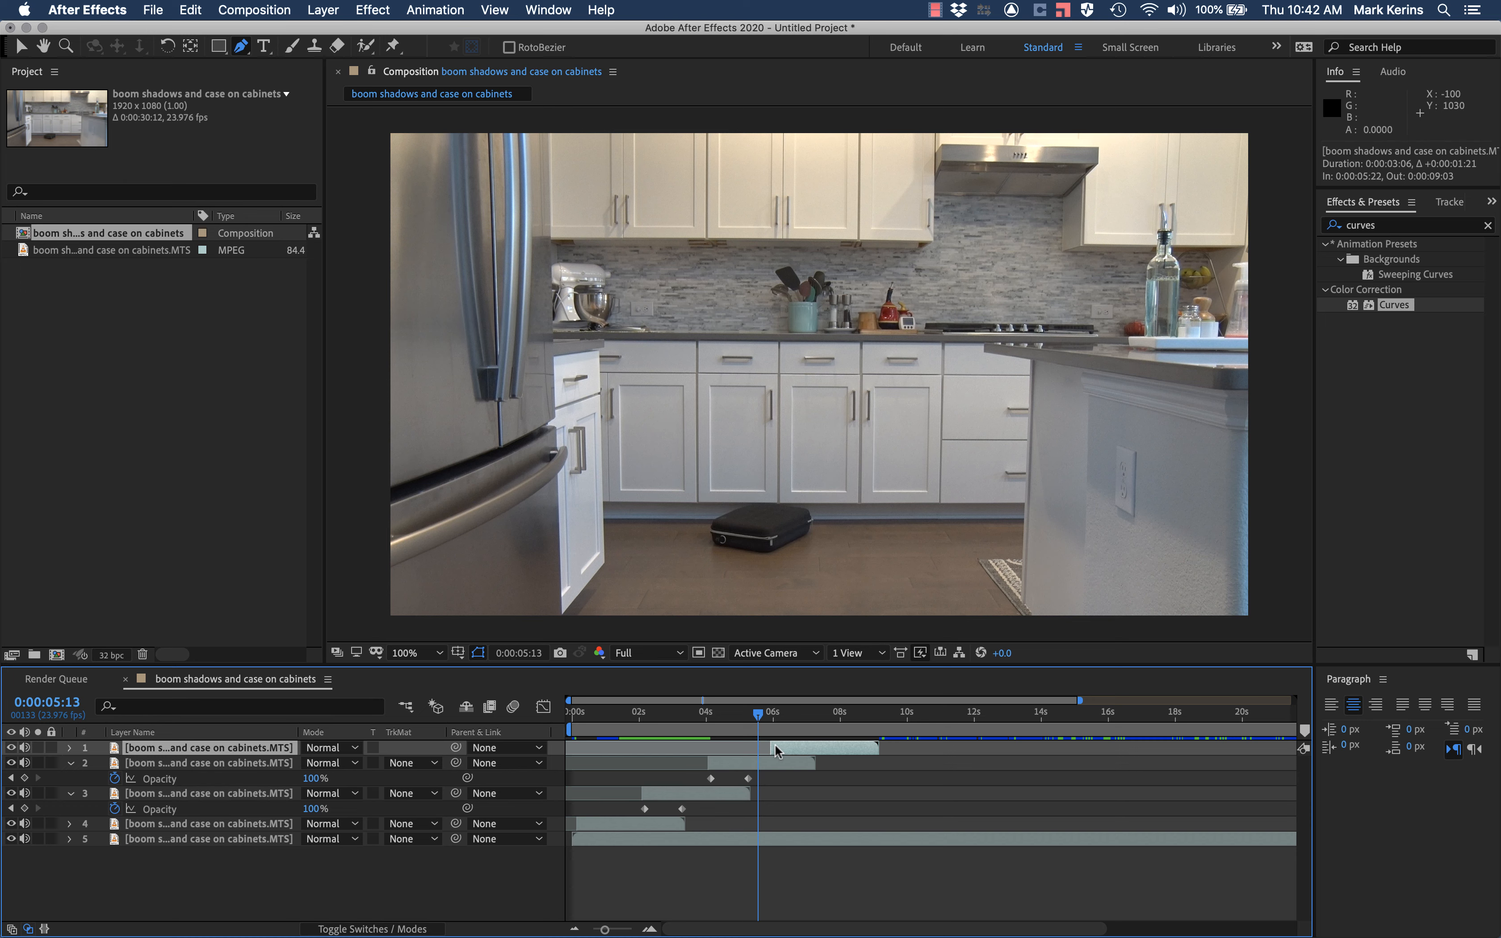
pyautogui.press('t')
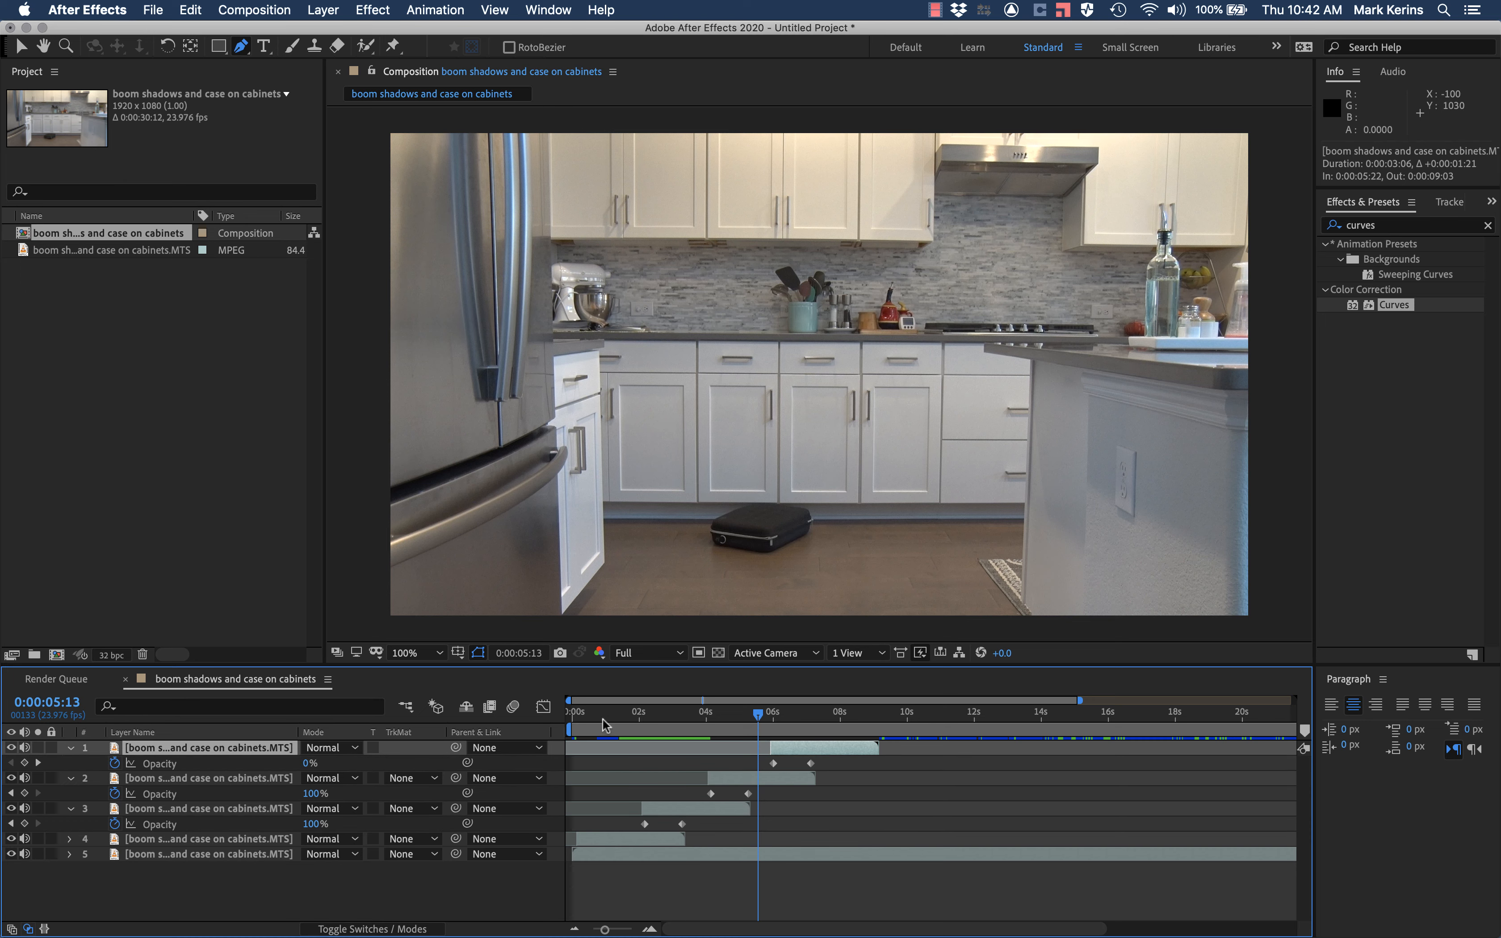
pyautogui.moveTo(759, 713); pyautogui.dragTo(622, 741)
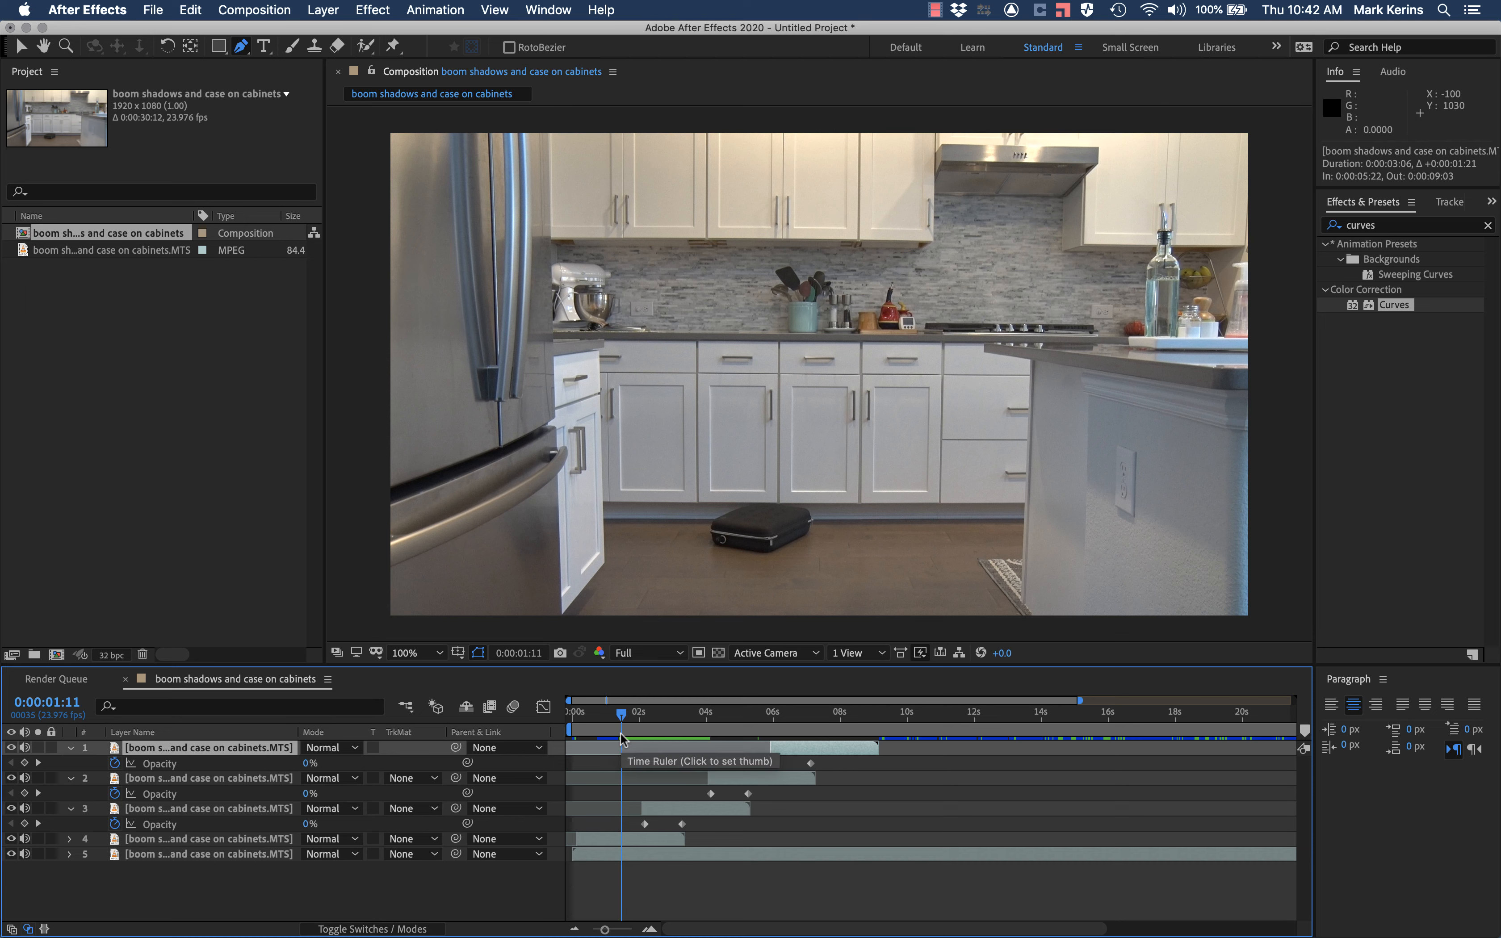
# Undo the fading copies and their Opacity keyframes, back to the single masked layer above the original footage
pyautogui.press('super+z')
pyautogui.press('super+z')
pyautogui.press('super+z')
pyautogui.press('super+z')
pyautogui.press('super+z')
pyautogui.press('super+z')
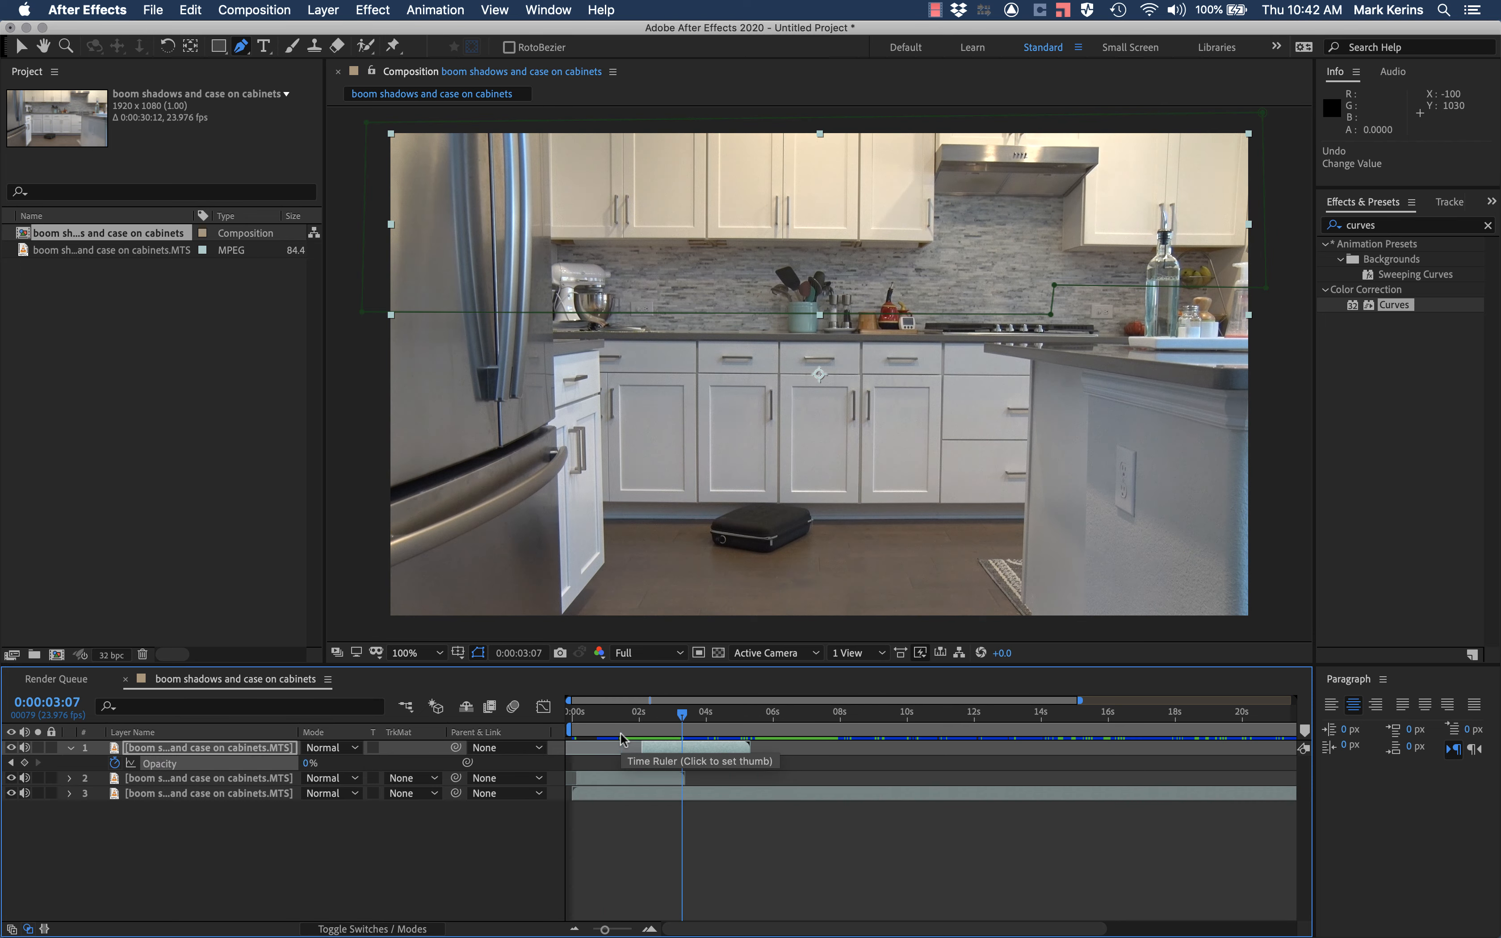
pyautogui.press('super+z')
pyautogui.press('super+z')
pyautogui.press('super+z')
pyautogui.press('super+z')
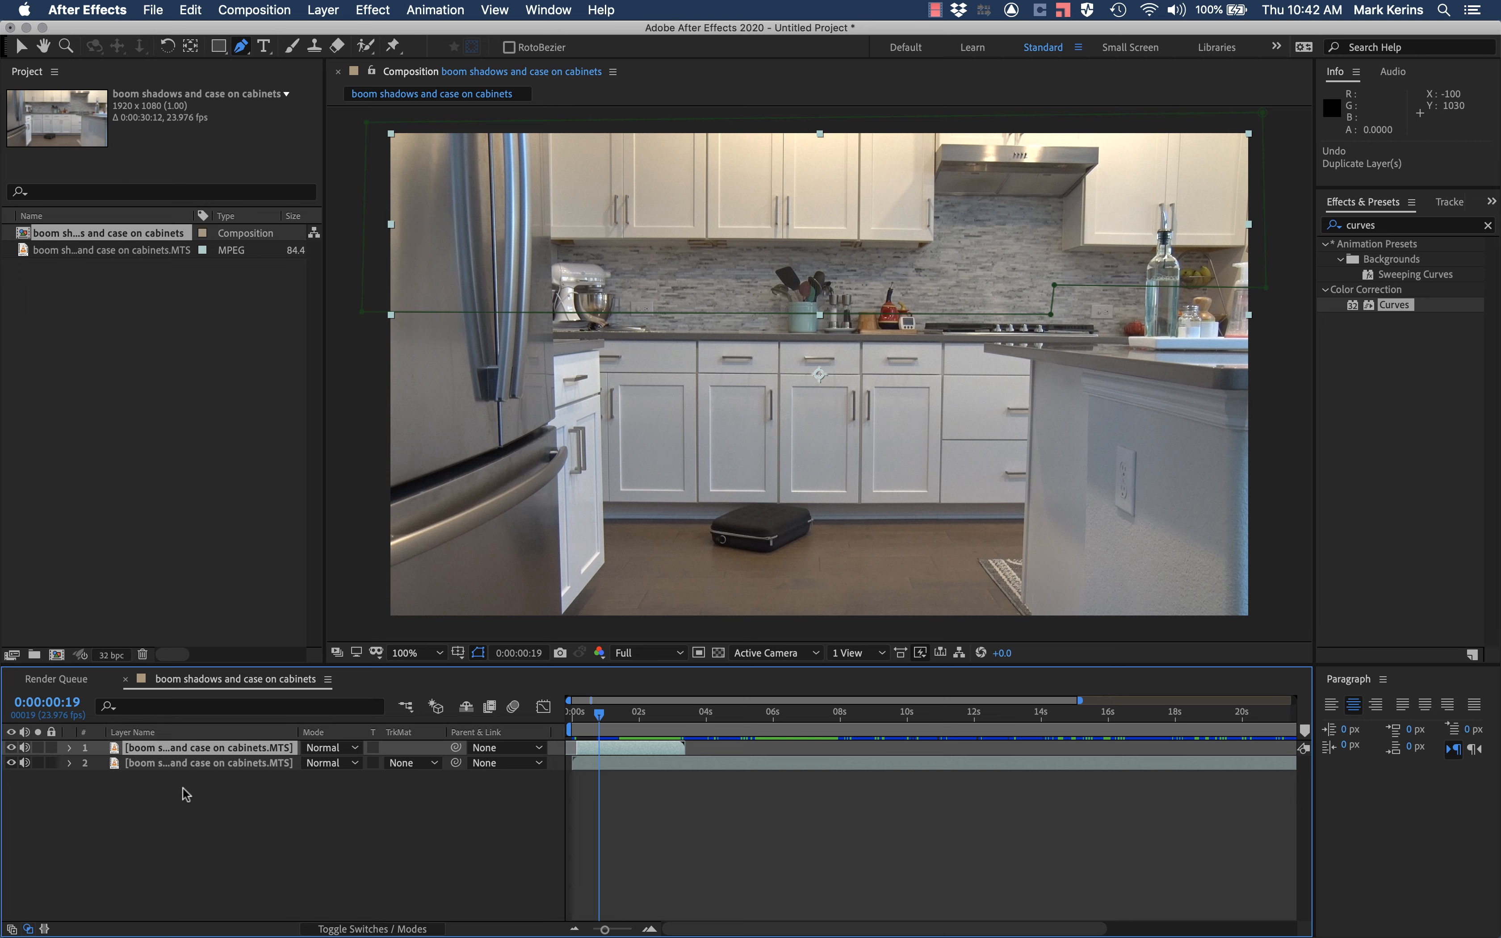
# Duplicate the masked layer until 15 identical copies are stacked above the original footage
pyautogui.press('super+d')
pyautogui.press('super+d')
pyautogui.press('super+d')
pyautogui.press('super+d')
pyautogui.press('super+d')
pyautogui.press('super+d')
pyautogui.press('super+d')
pyautogui.press('super+d')
pyautogui.press('super+d')
pyautogui.press('super+d')
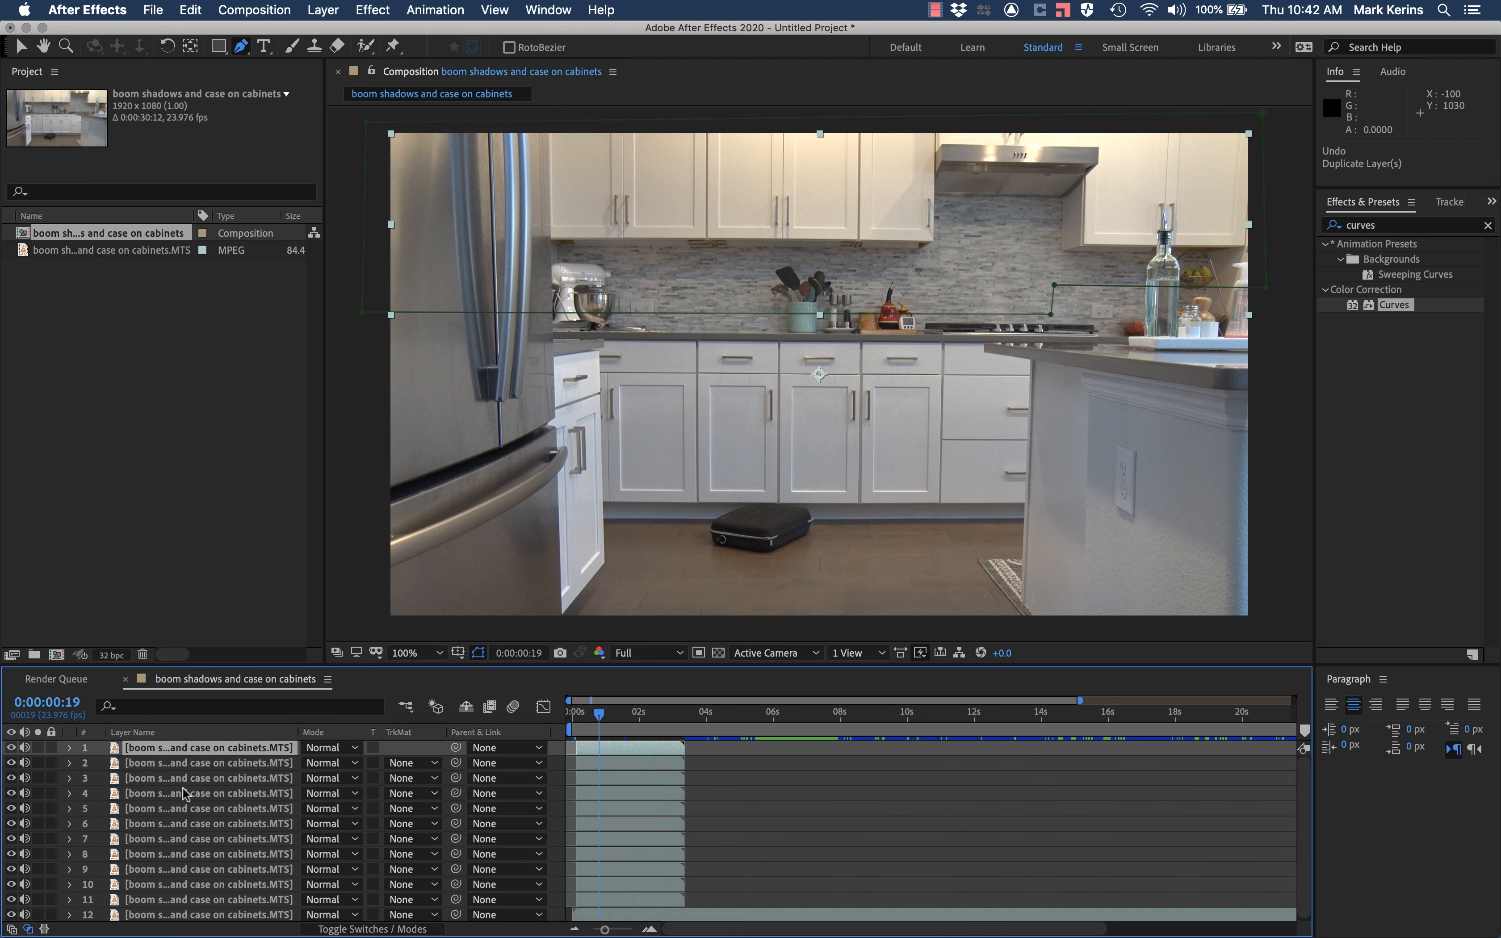
pyautogui.press('super+d')
pyautogui.press('super+d')
pyautogui.press('super+d')
pyautogui.press('super+d')
pyautogui.scroll(-2, 182, 788)
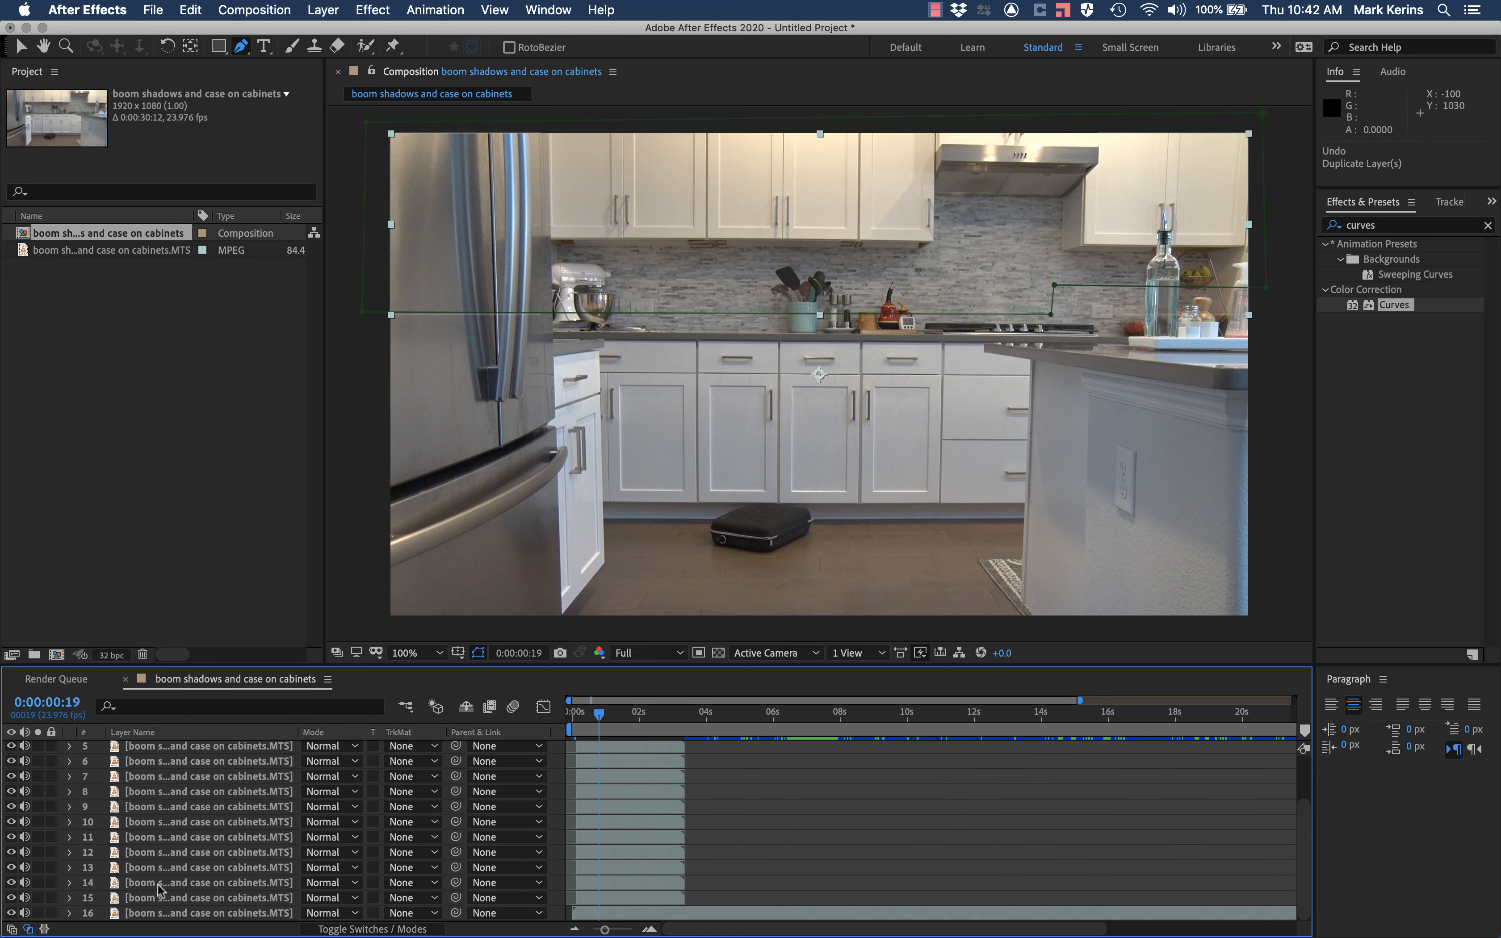
# Select all 15 masked layers without the base footage and open Sequence Layers for them
pyautogui.press('super+a')
pyautogui.scroll(2, 172, 901)
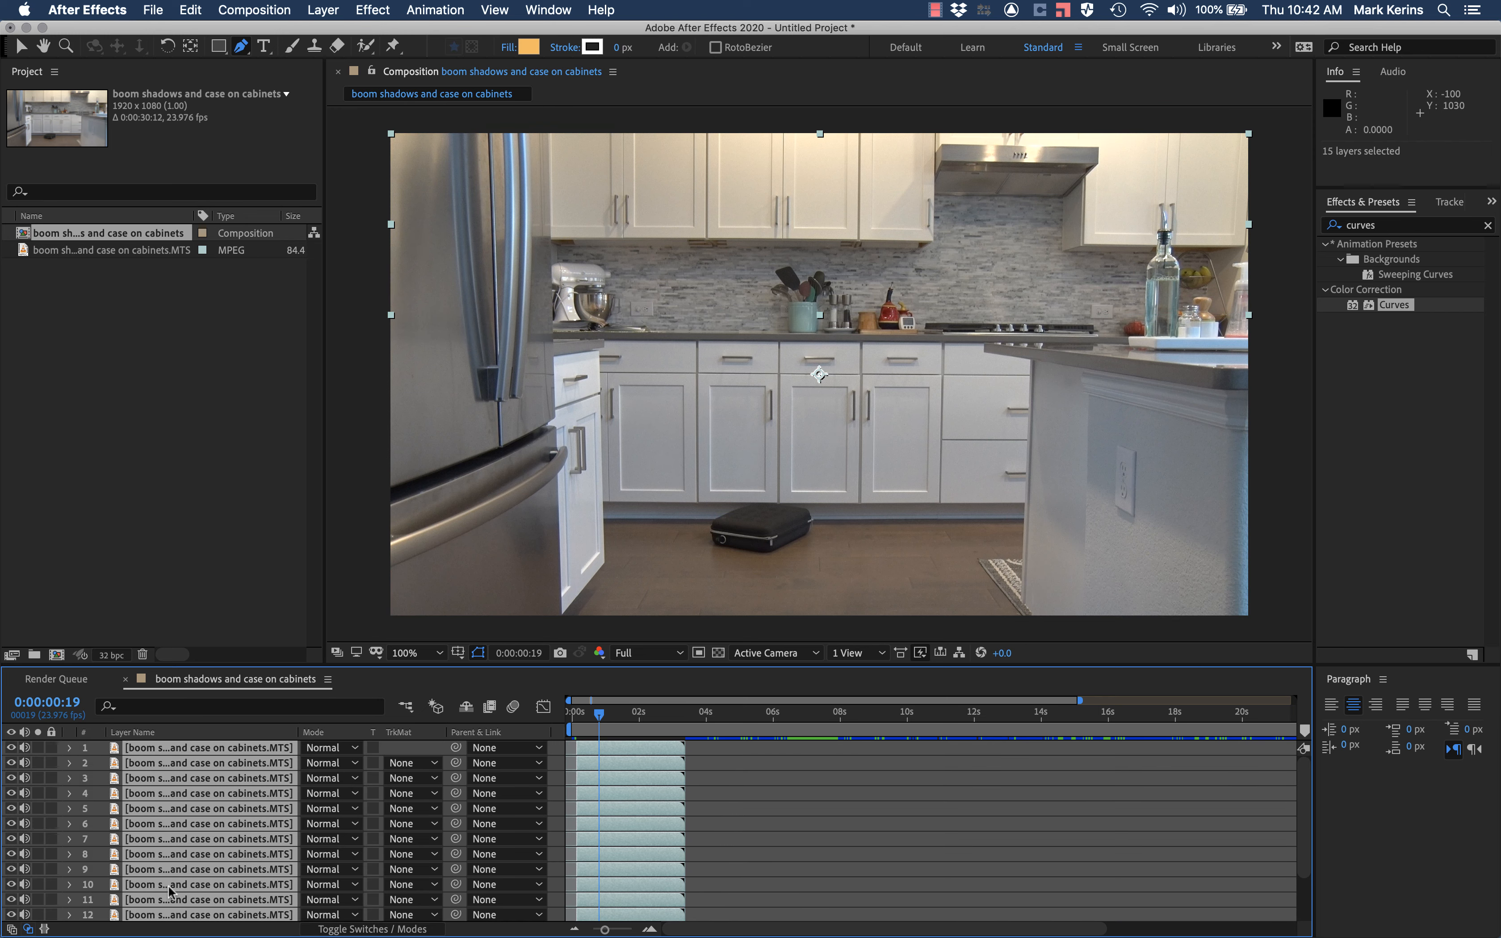
pyautogui.rightClick(196, 820)
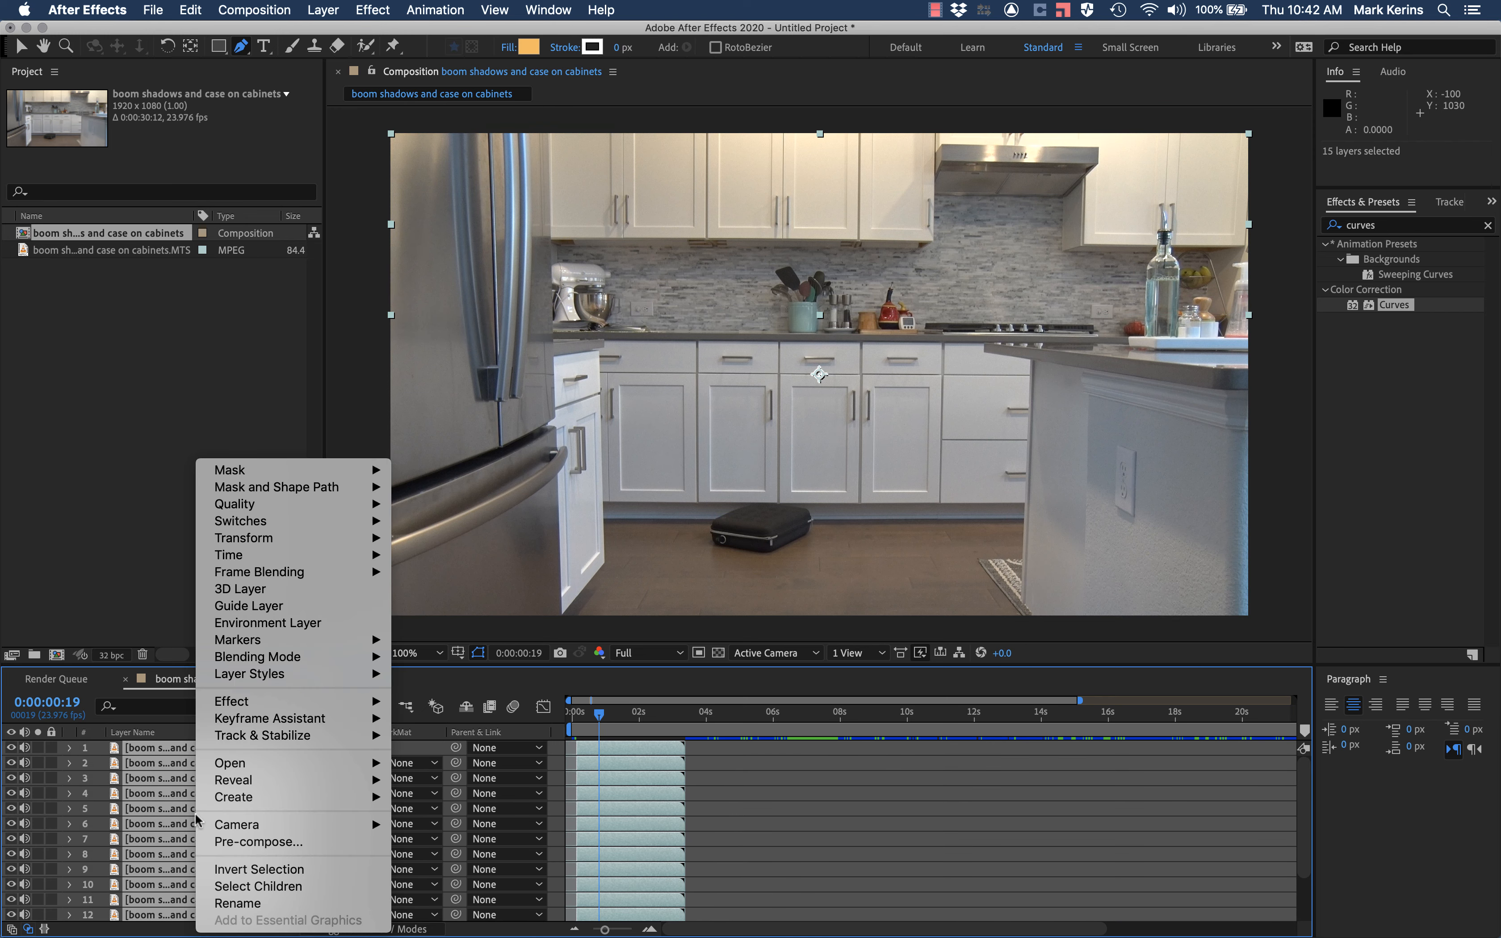
pyautogui.moveTo(228, 800)
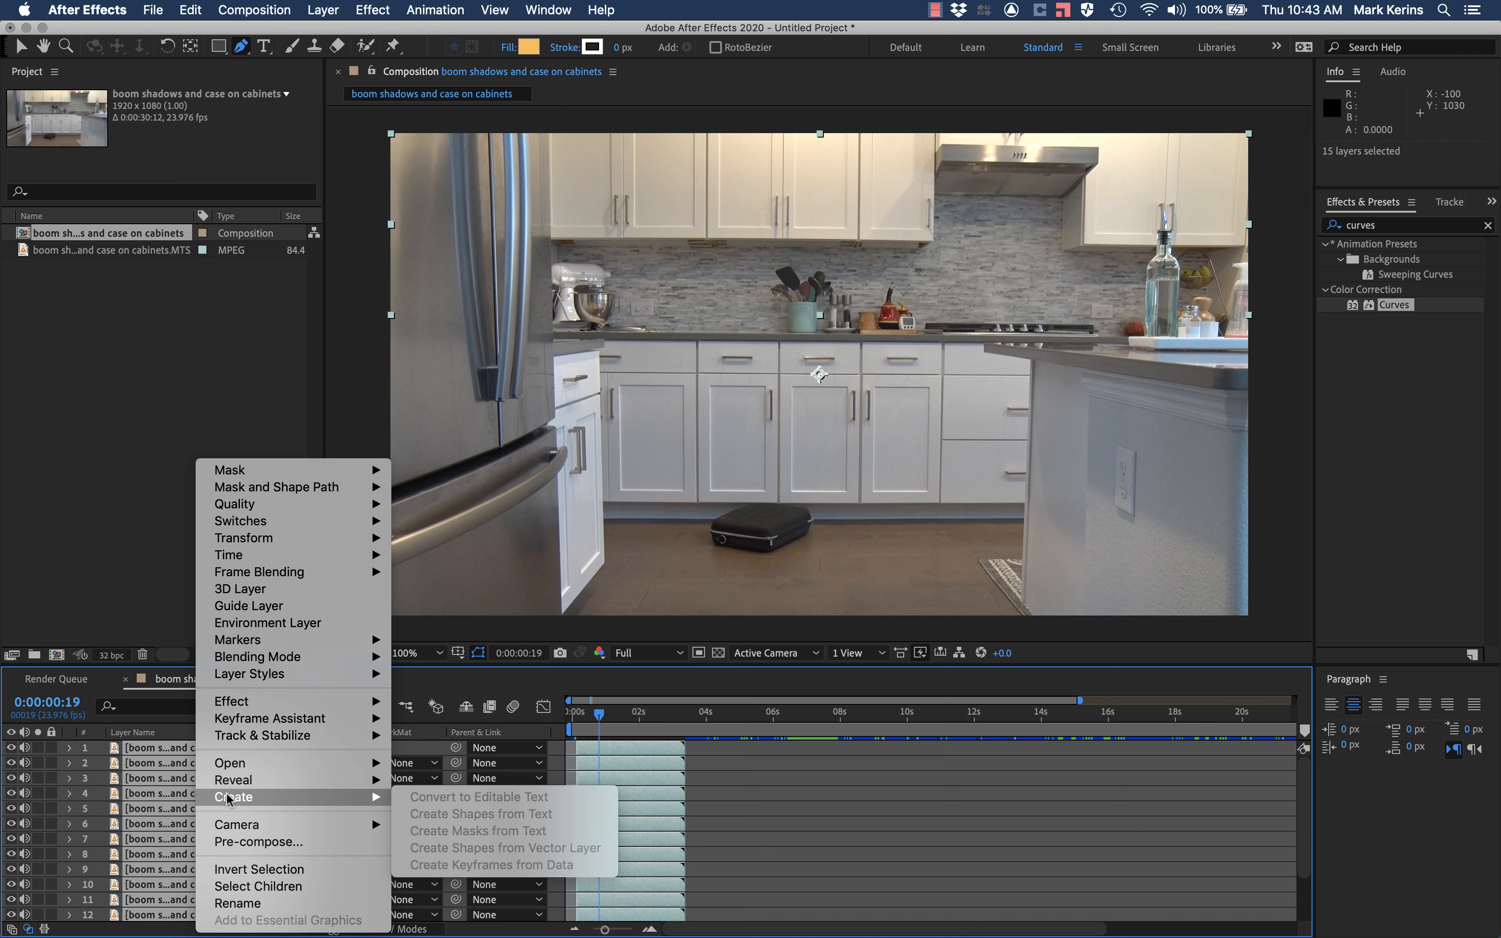
pyautogui.moveTo(247, 723)
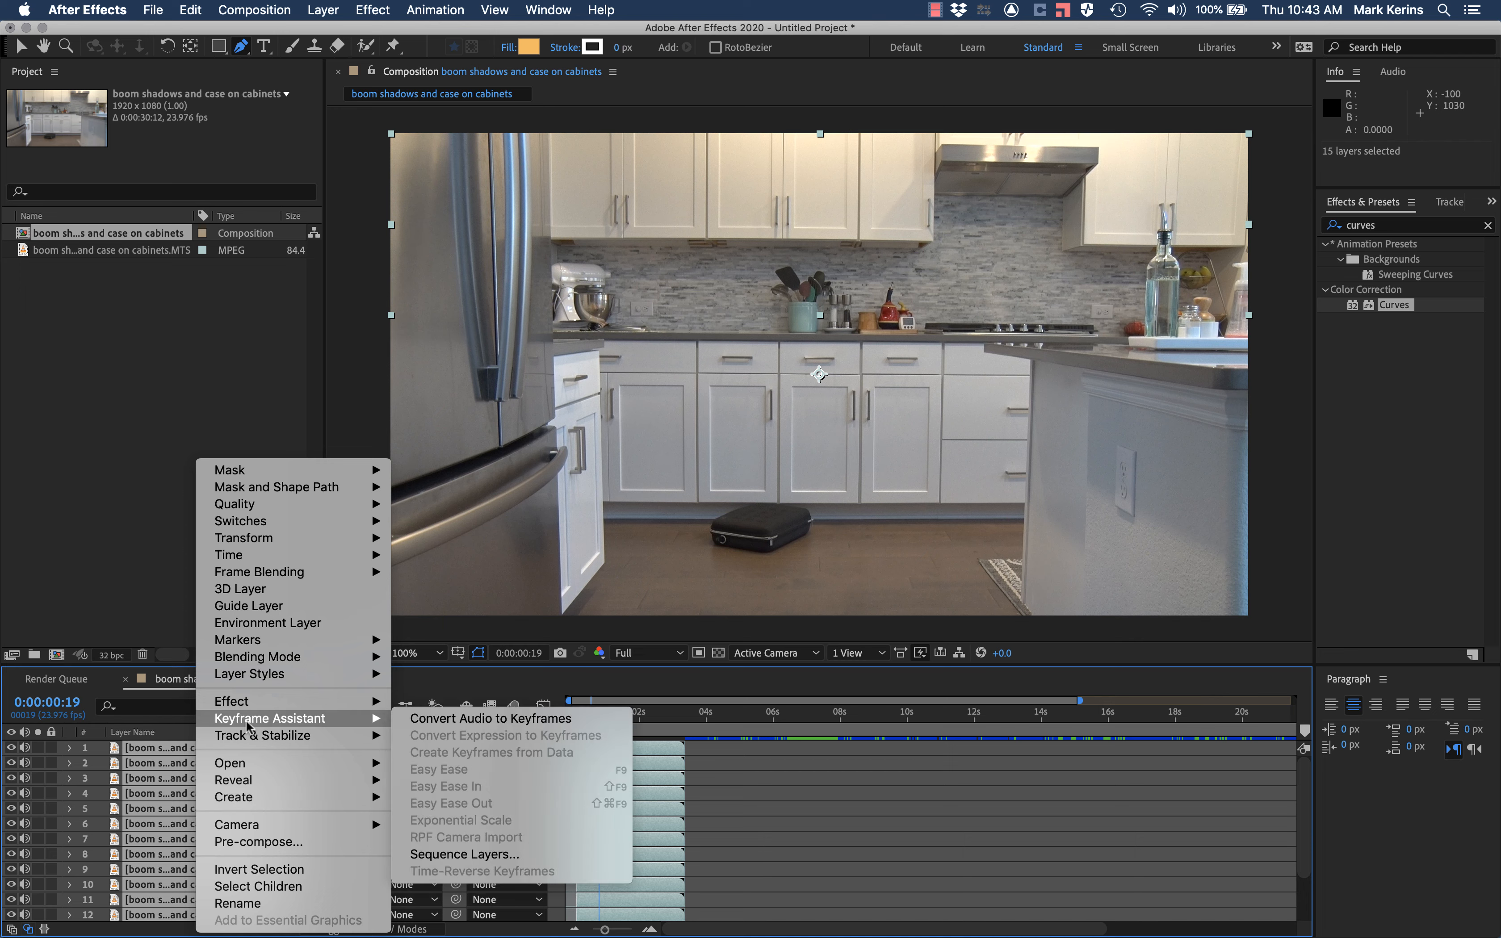
pyautogui.click(482, 856)
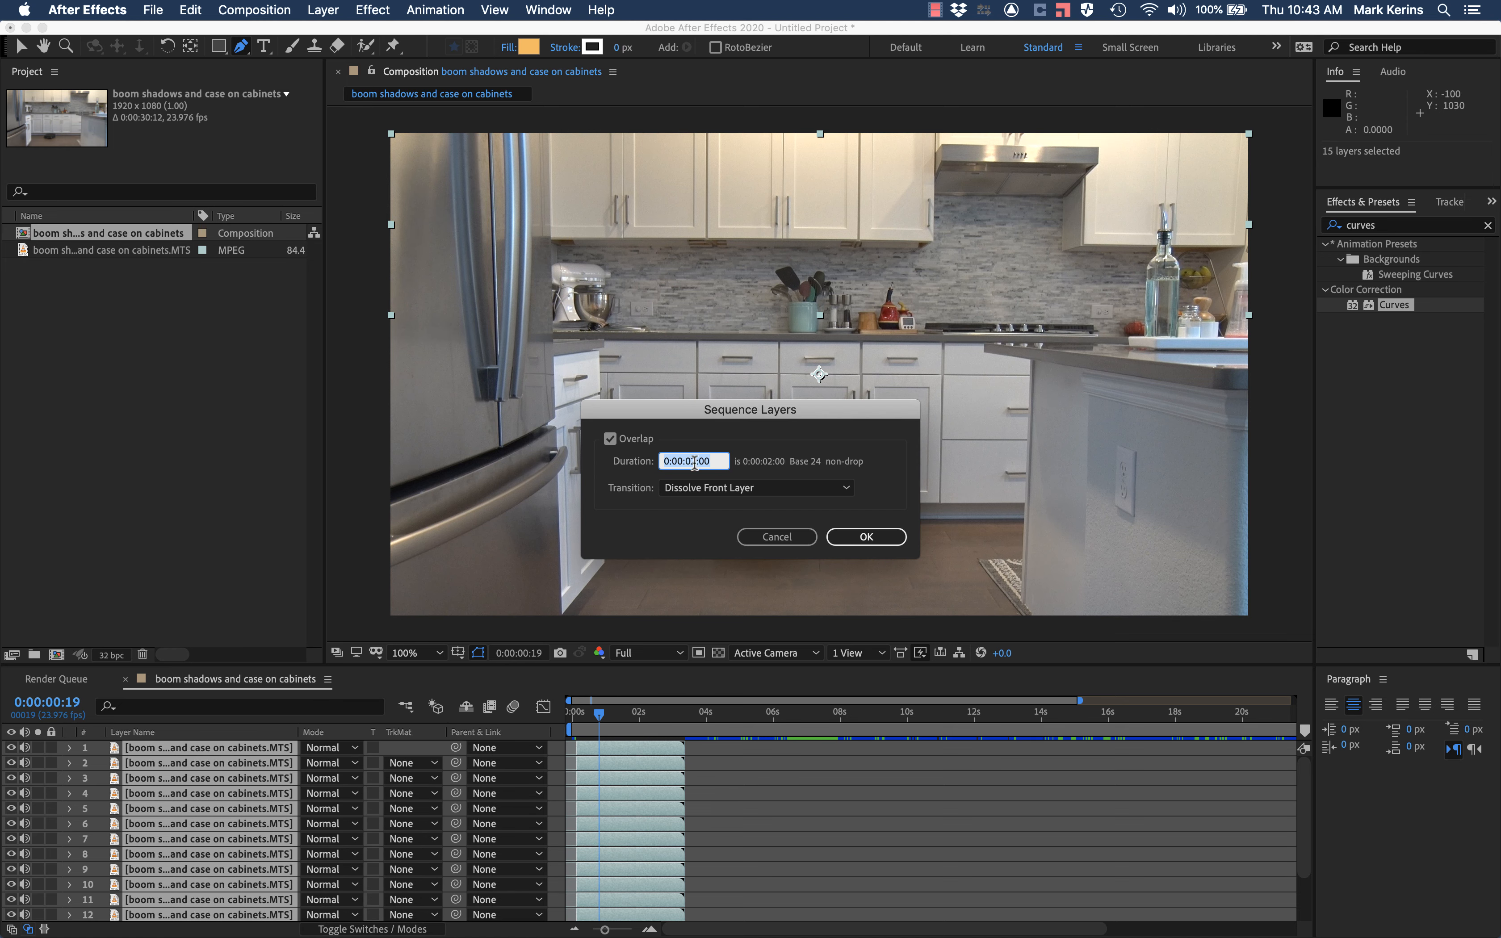
# Sequence the selected layers with Overlap enabled, a Duration of 0:00:01:00 and the Dissolve Front Layer transition
pyautogui.click(610, 439)
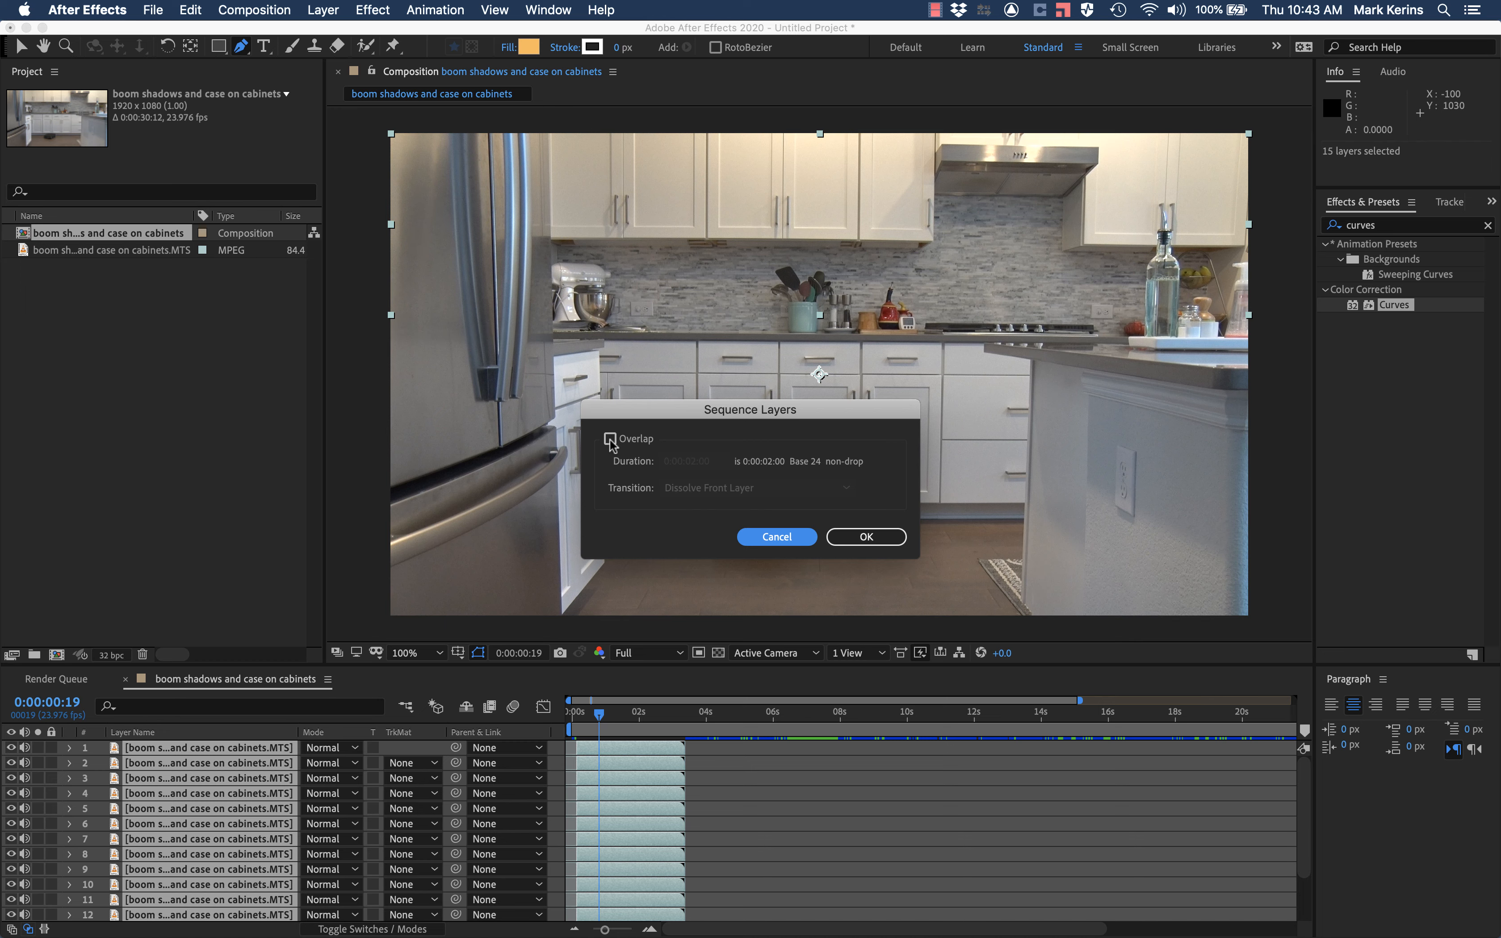
pyautogui.click(610, 438)
pyautogui.click(696, 461)
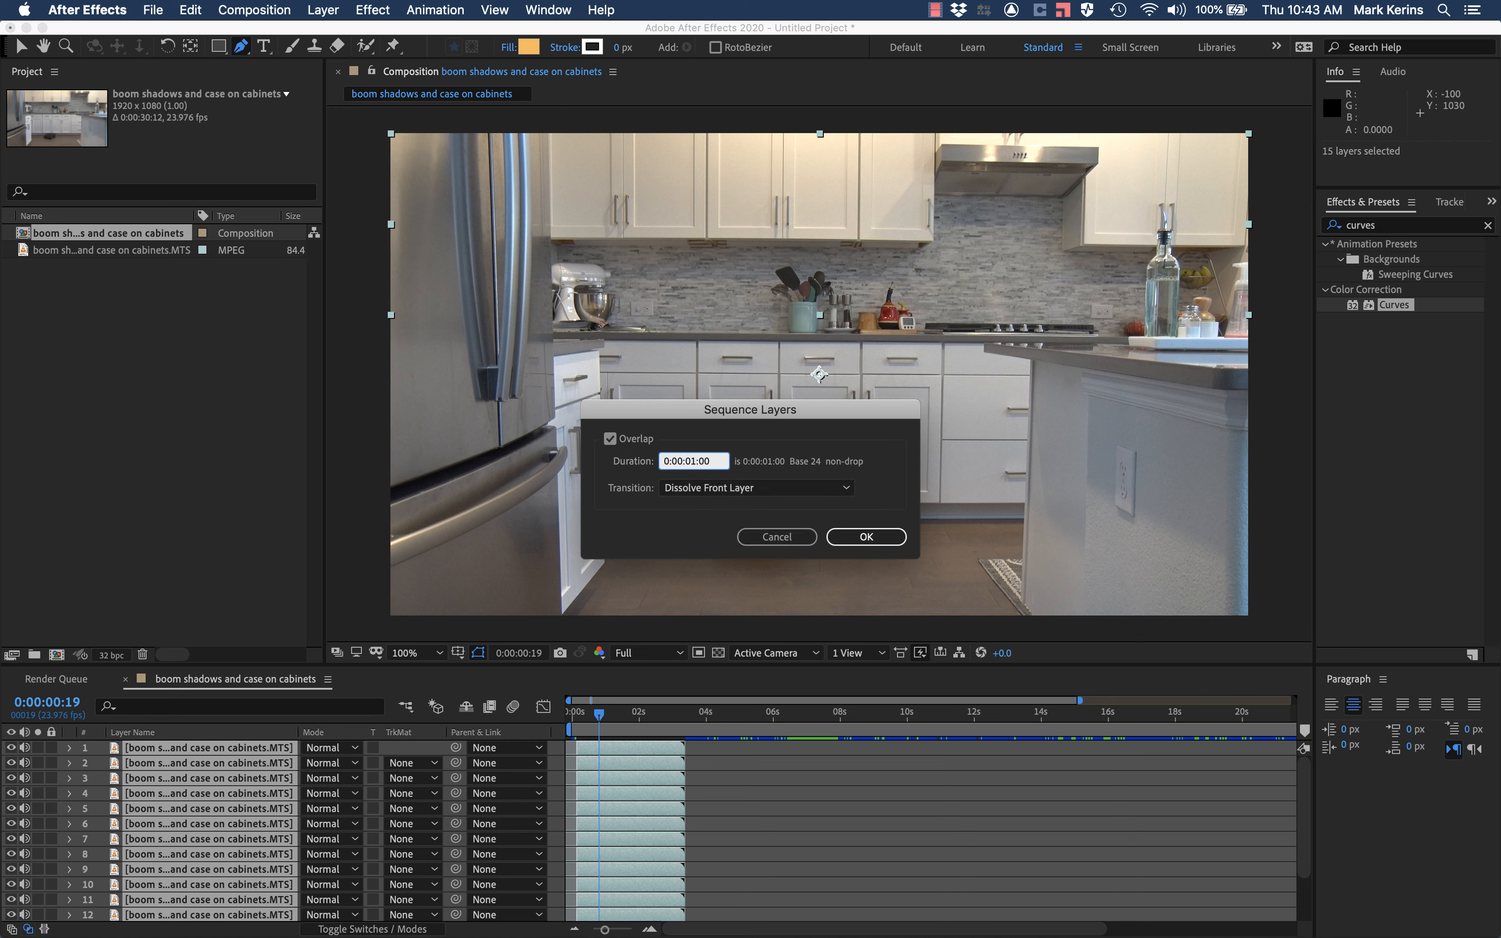
pyautogui.click(711, 489)
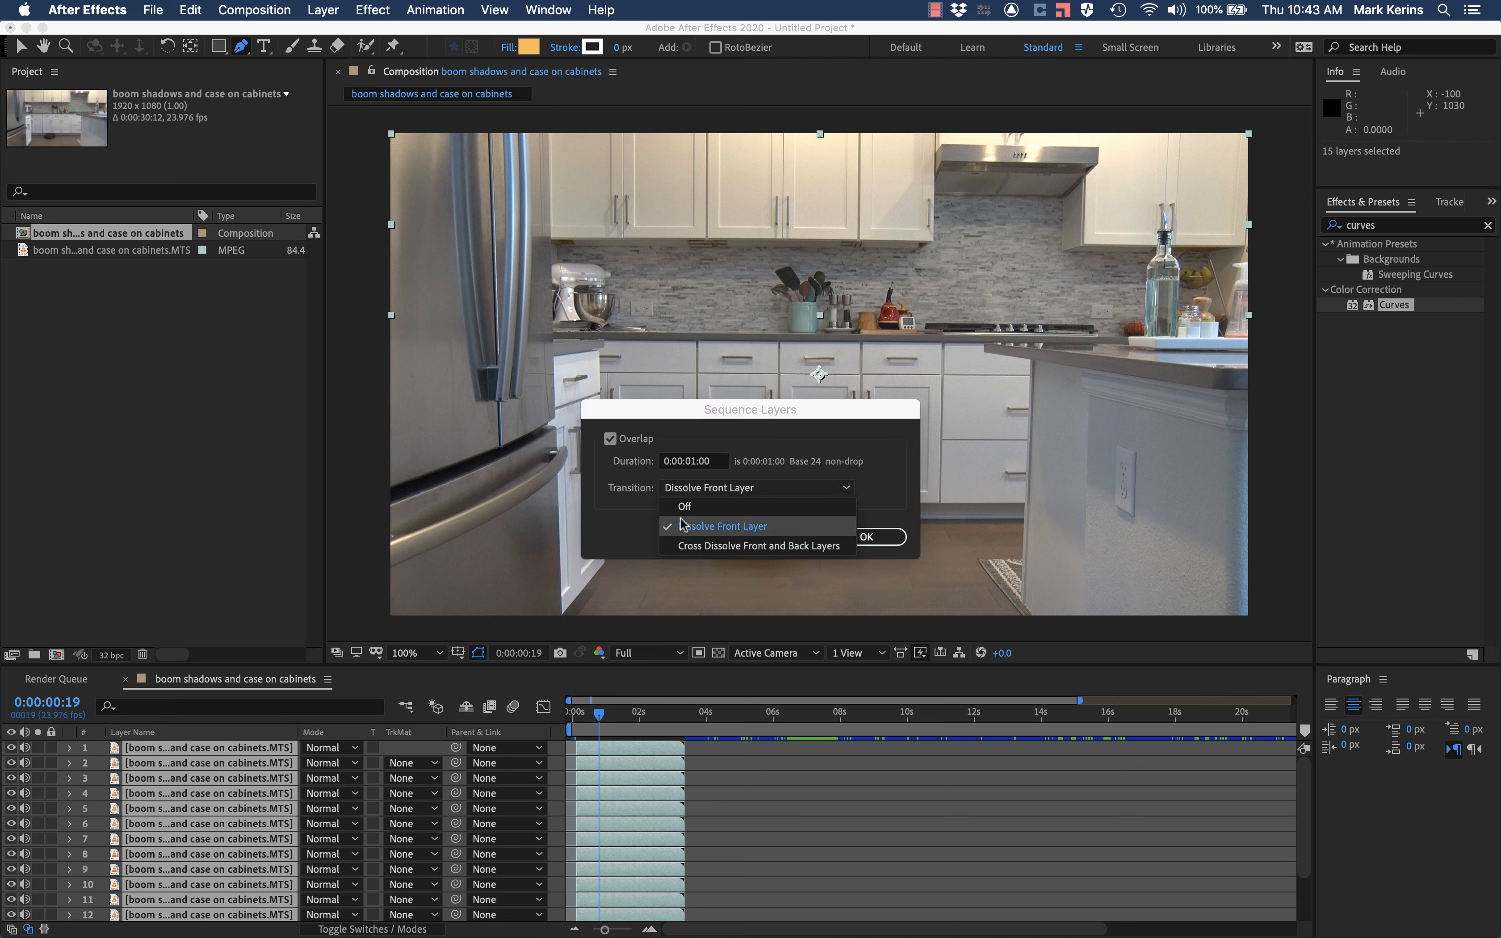
pyautogui.click(687, 506)
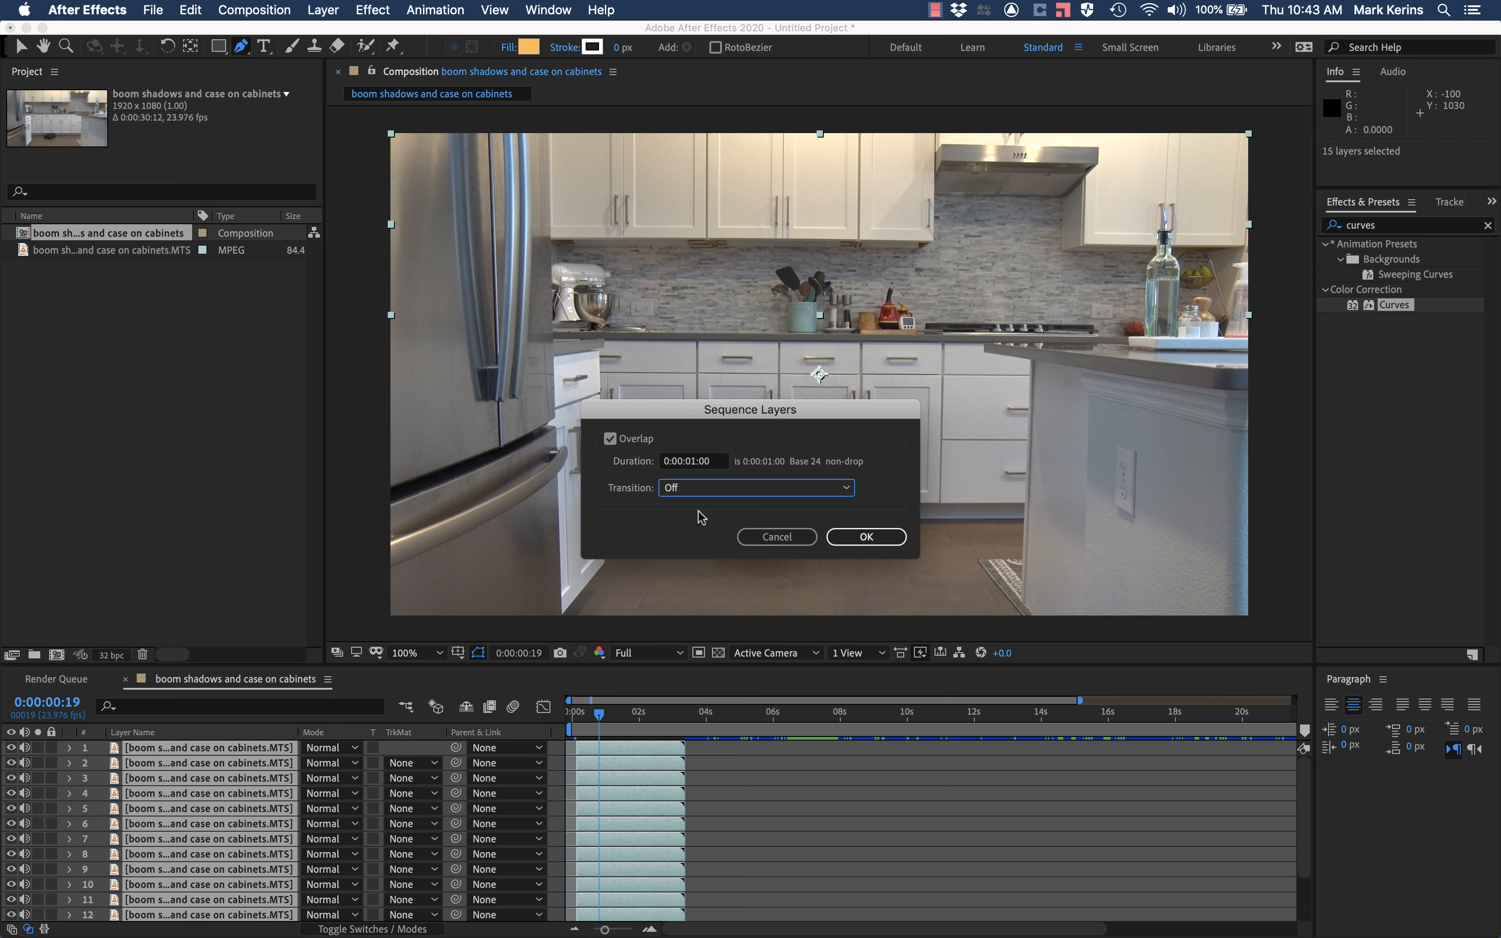
pyautogui.click(682, 490)
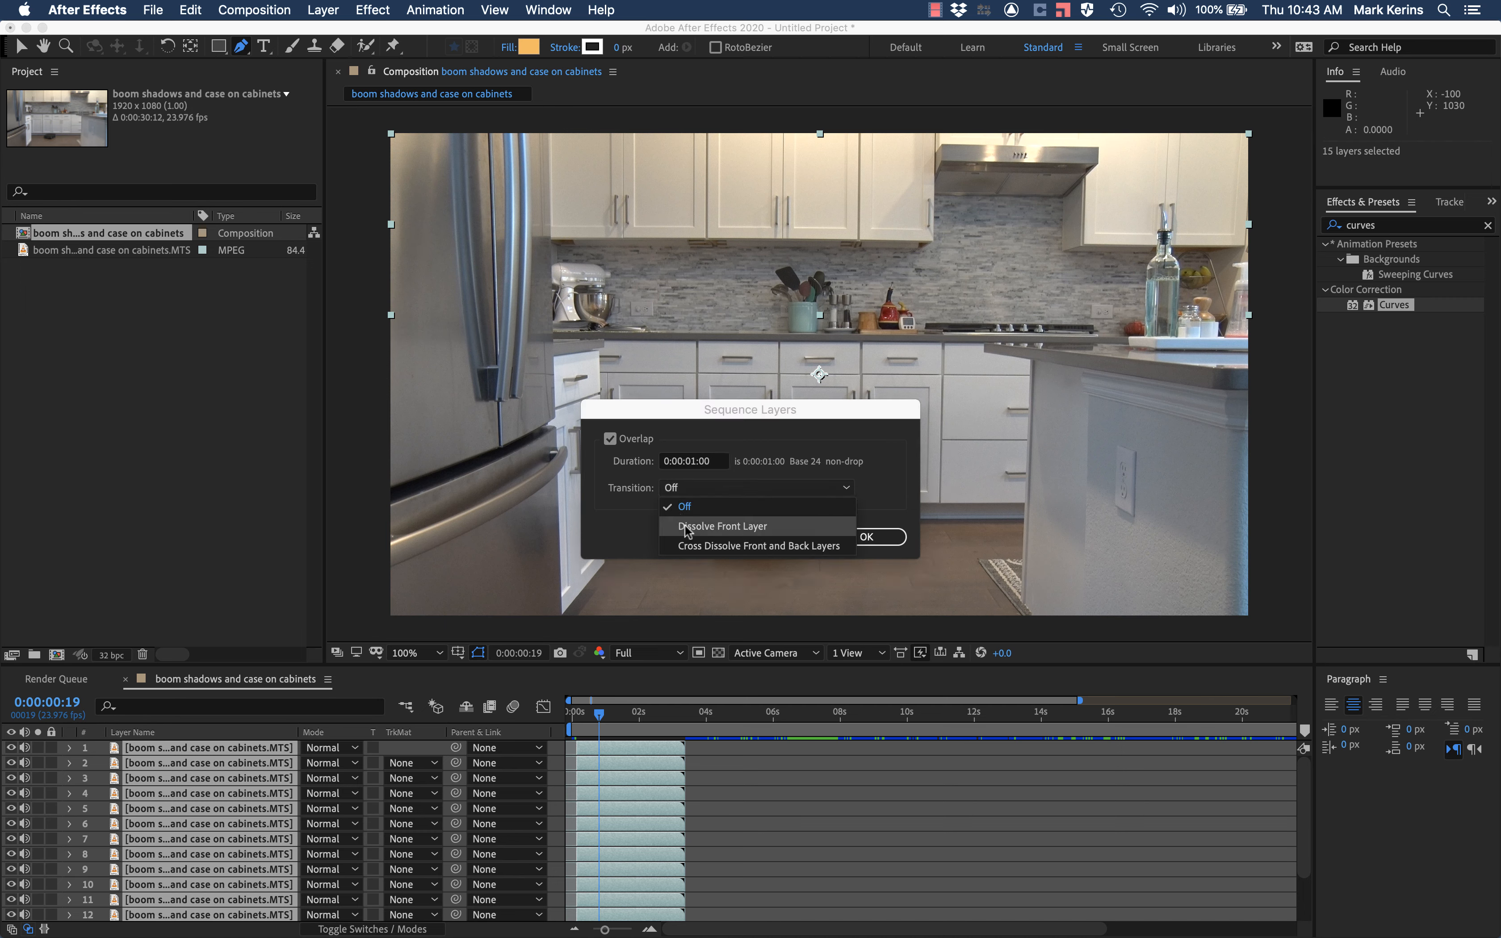
pyautogui.click(686, 528)
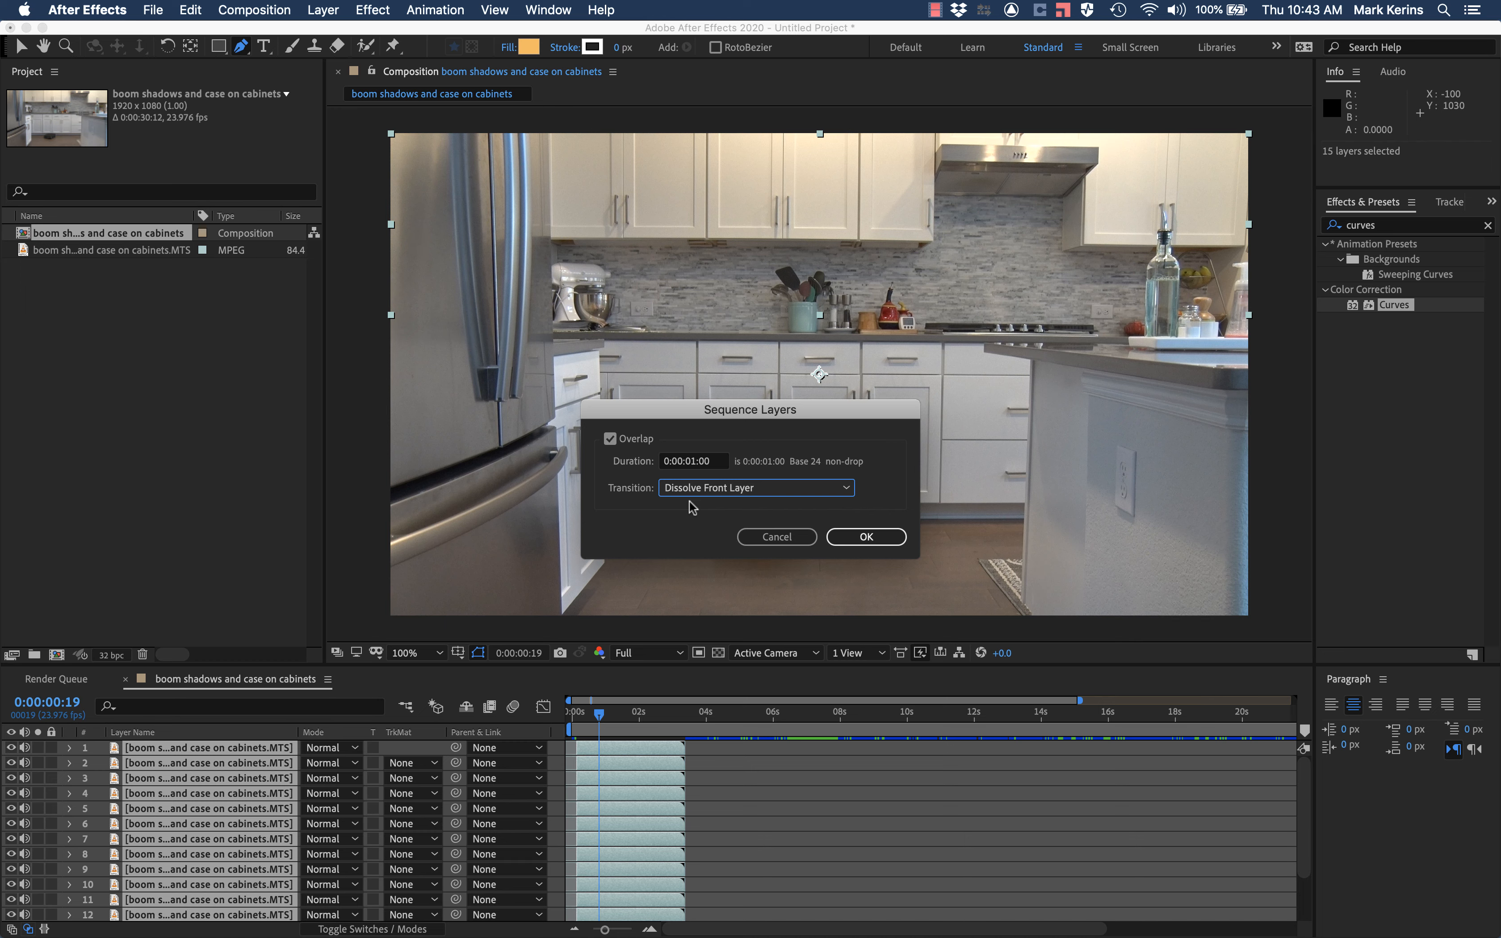
pyautogui.click(866, 536)
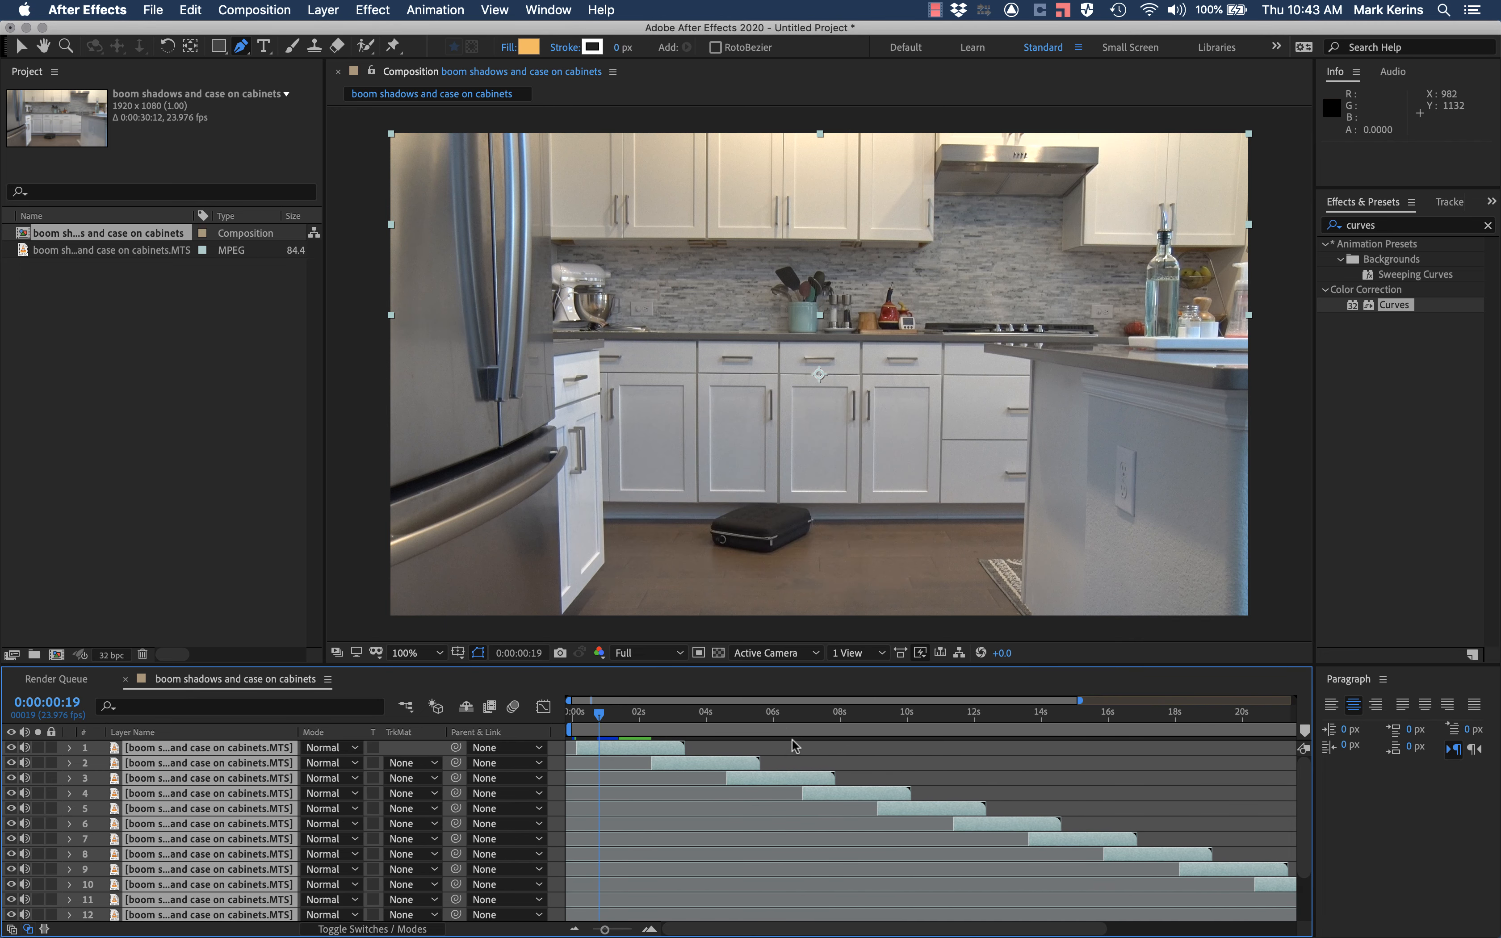
# Reveal the sequenced layers' Opacity keyframes and play back the crossfades from 0:00:05:14
pyautogui.press('u')
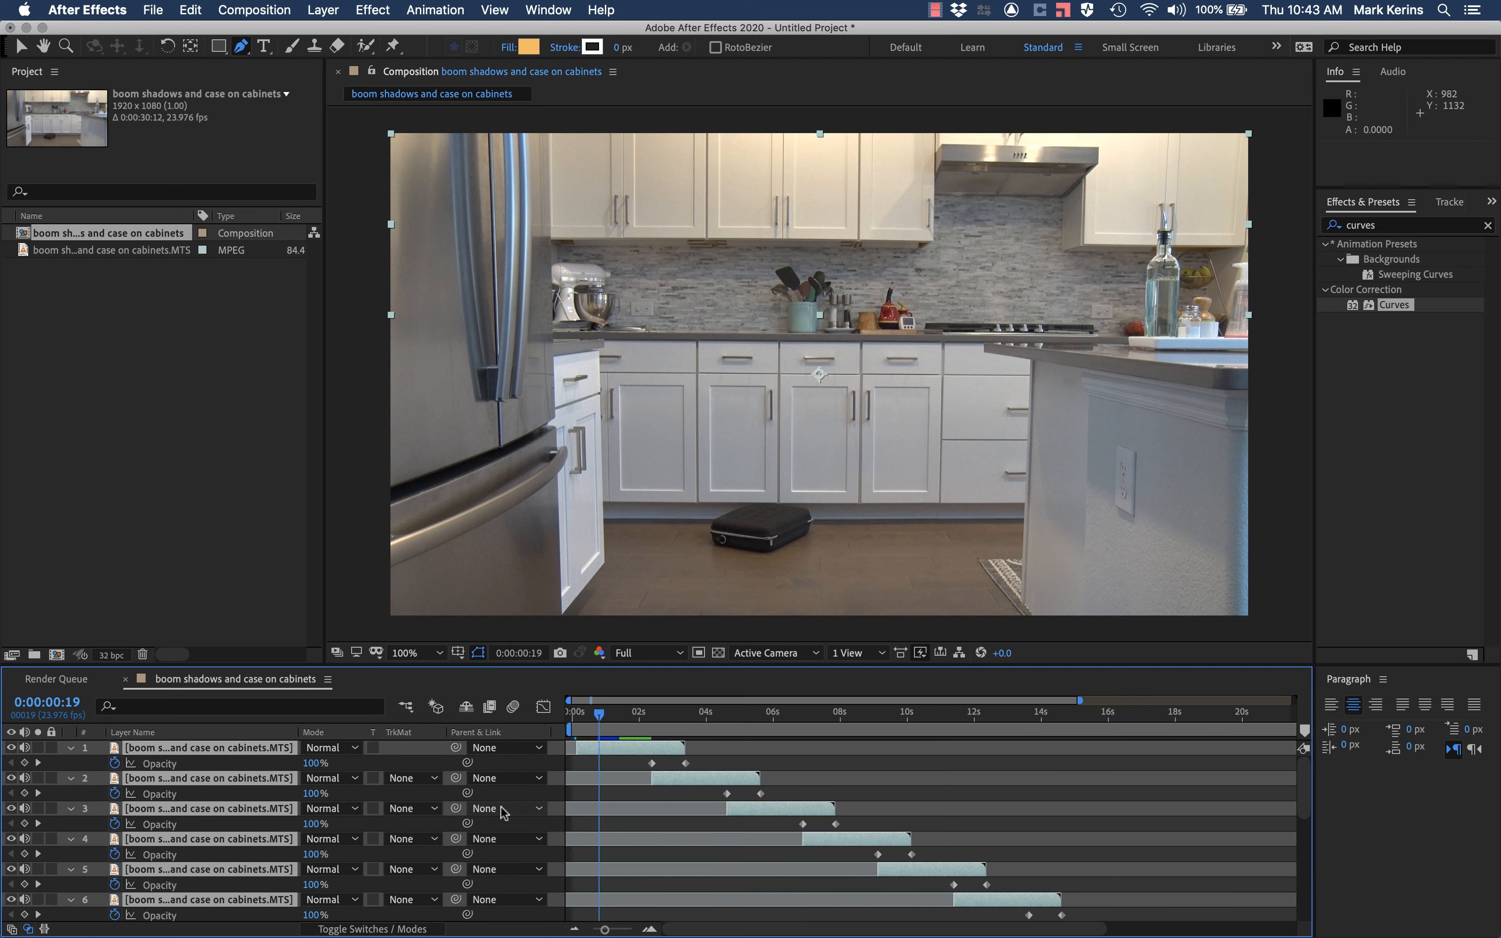
pyautogui.moveTo(646, 712); pyautogui.dragTo(760, 712)
pyautogui.press('space')
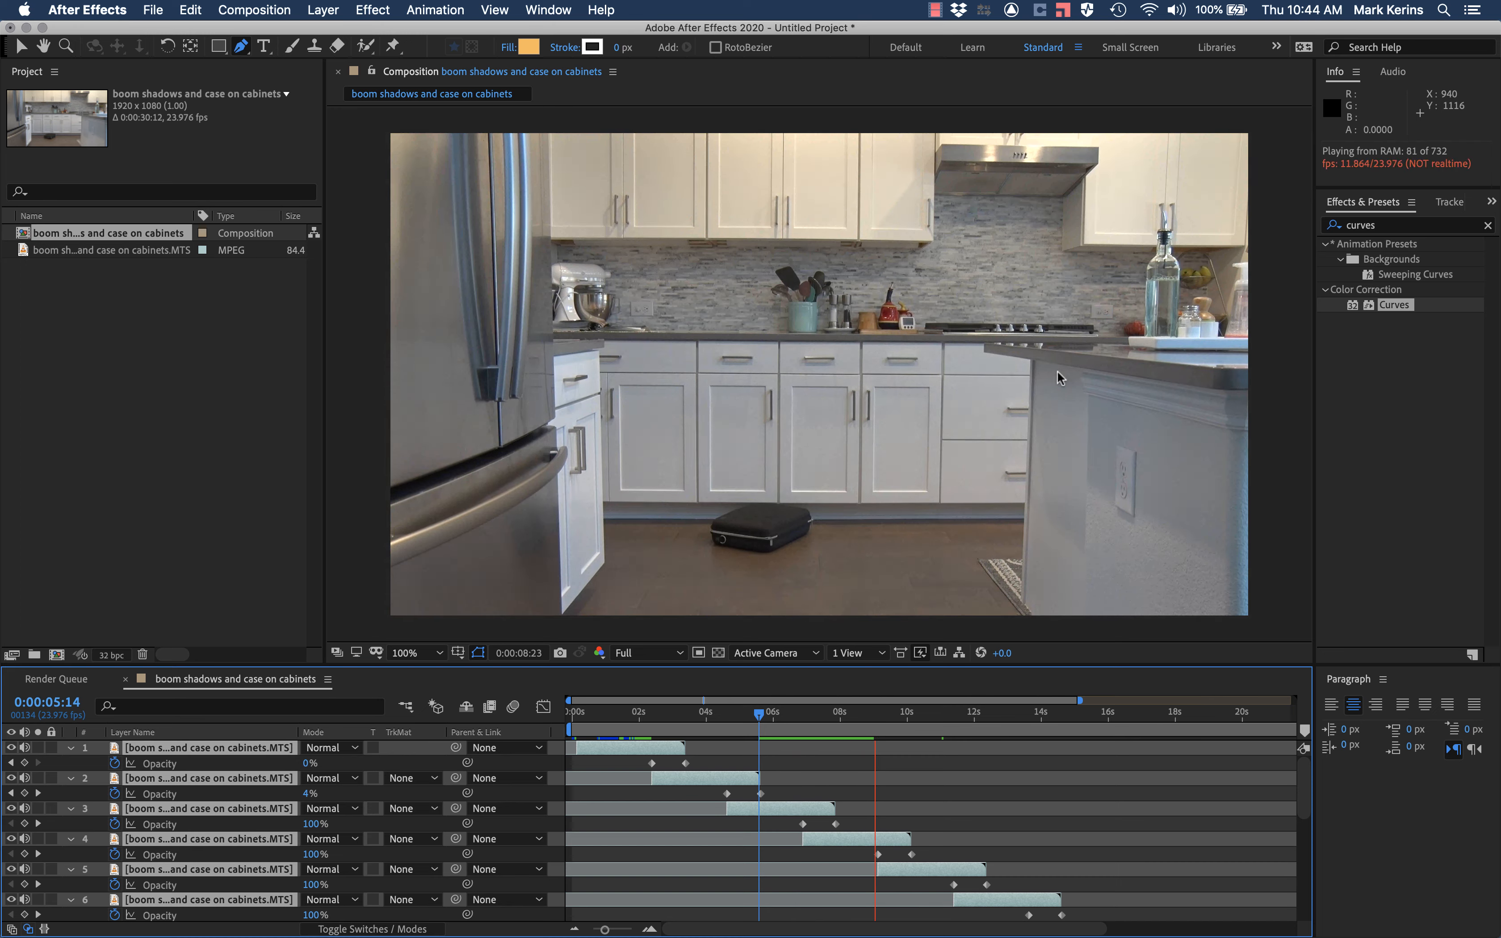
# At 0:00:01:17, reshape the first layer's mask: lower its stepped corner to the countertop and add a lowered vertex near the frame's right edge
pyautogui.click(187, 748)
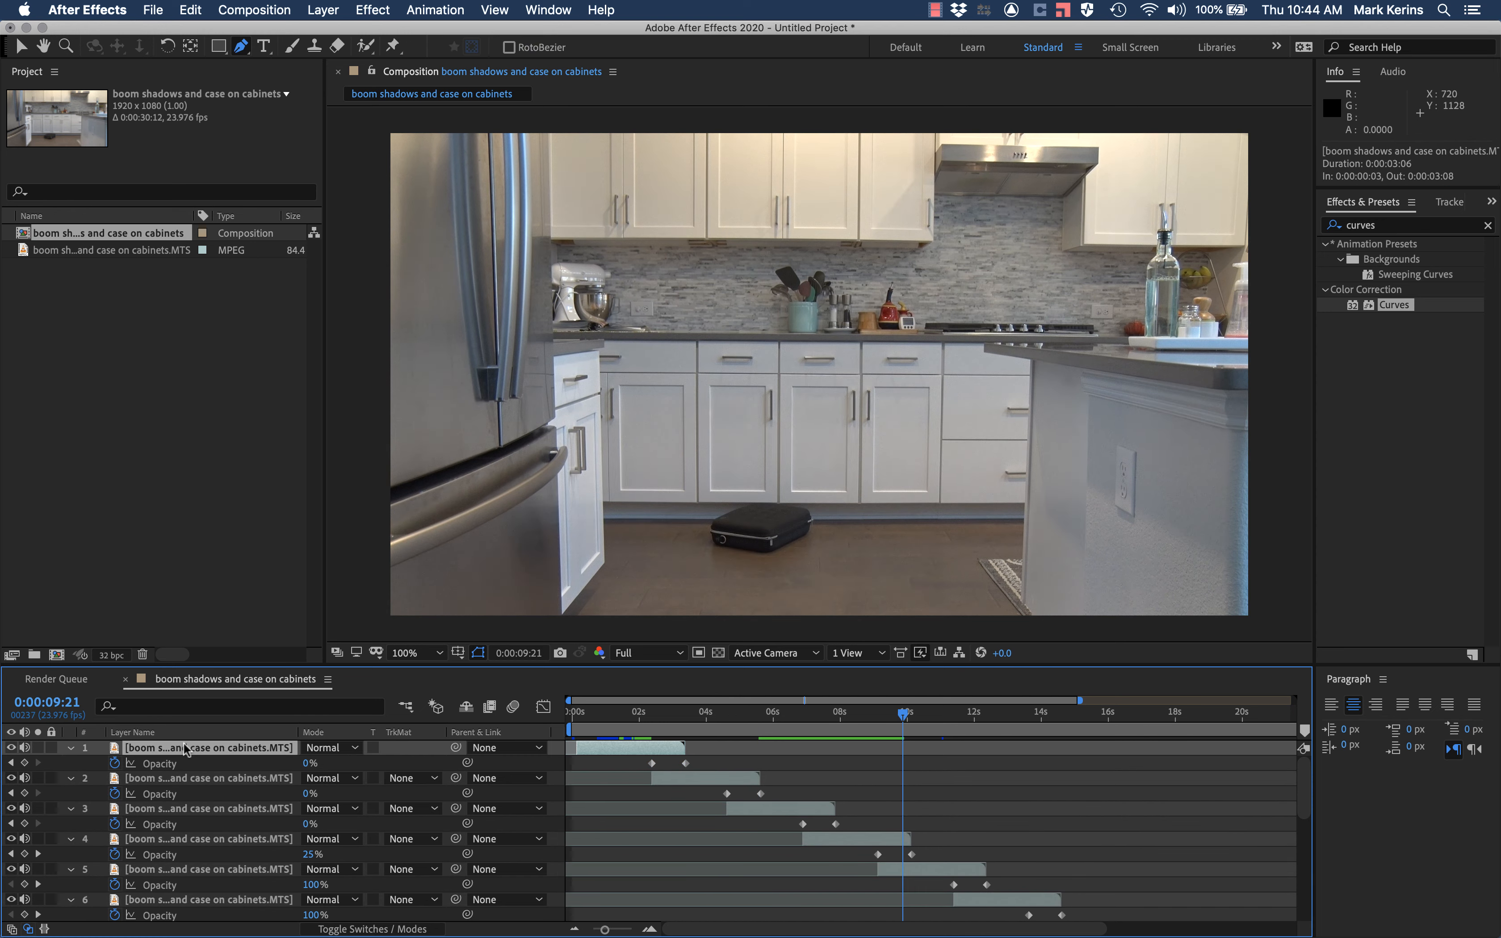
pyautogui.click(629, 715)
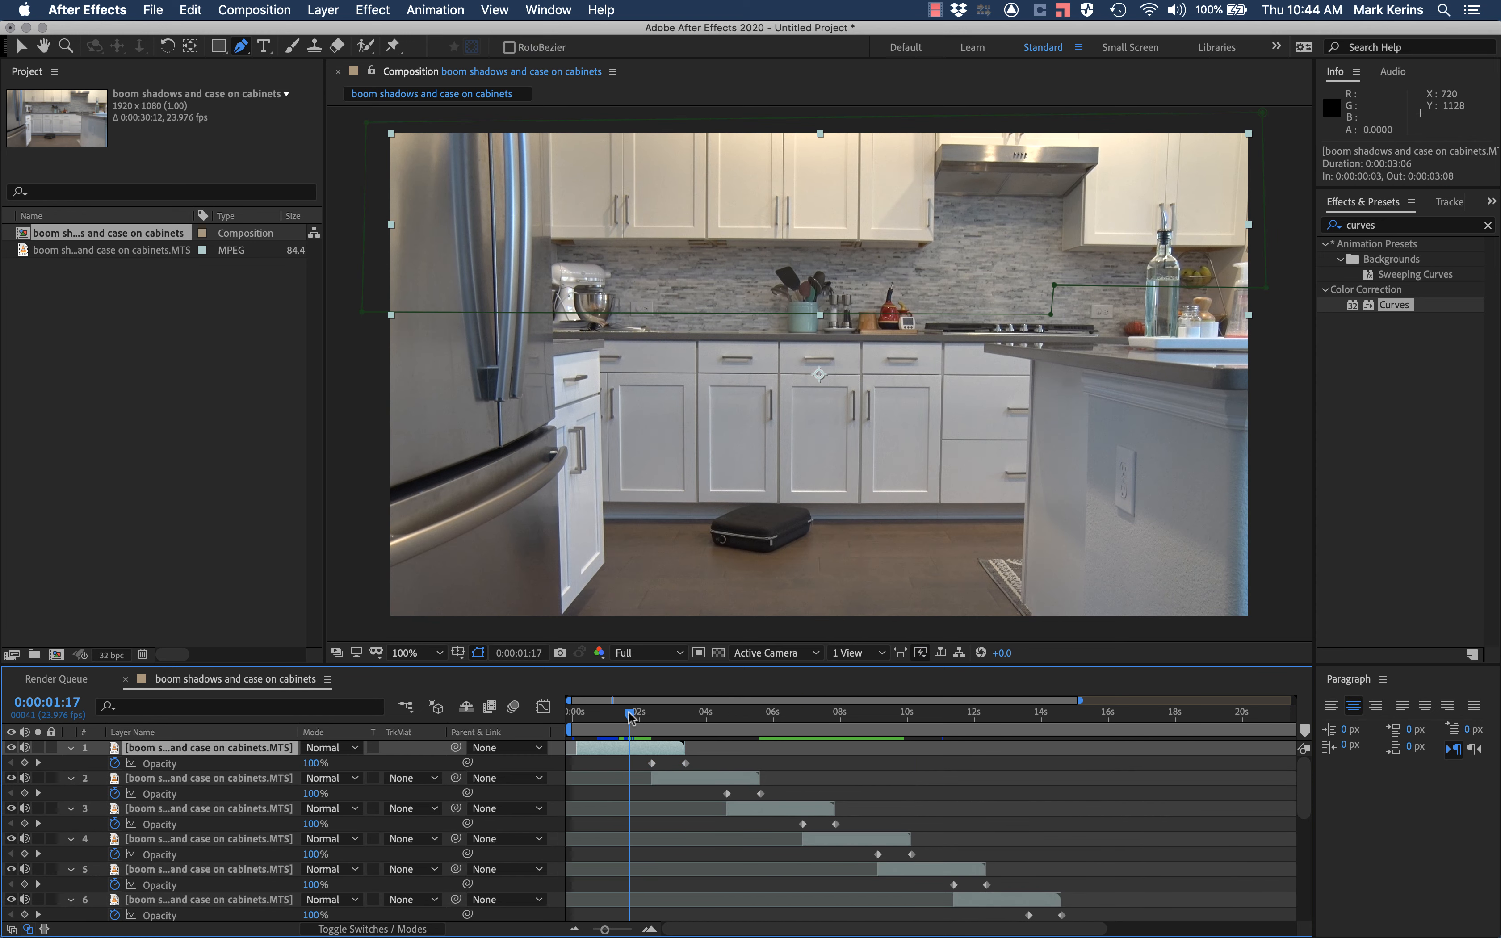
pyautogui.moveTo(1054, 286); pyautogui.dragTo(1114, 328)
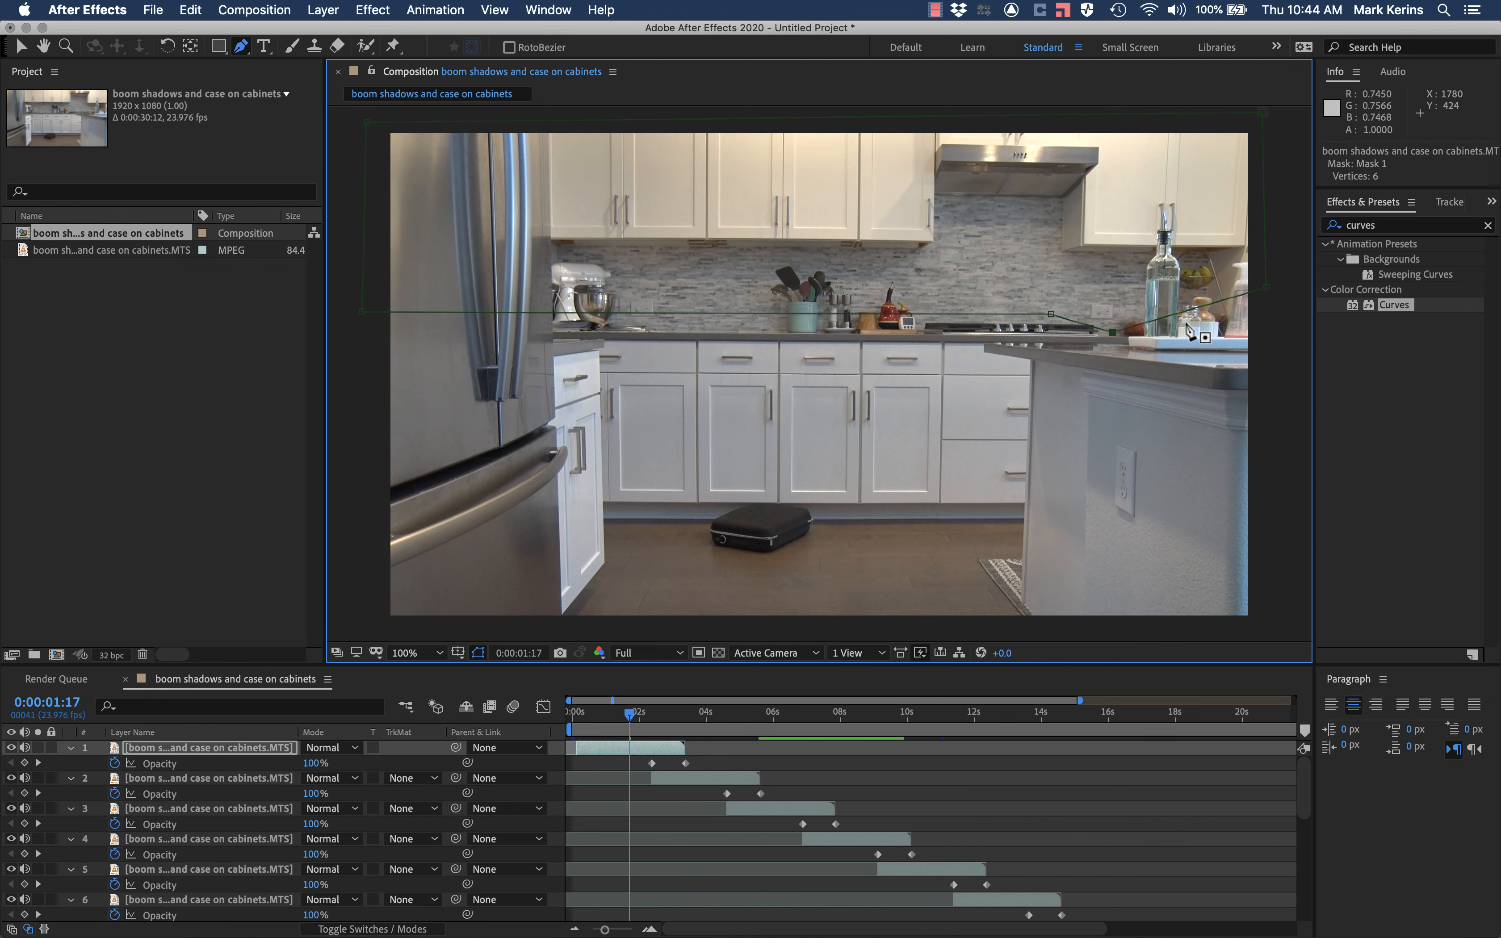
pyautogui.click(1225, 300)
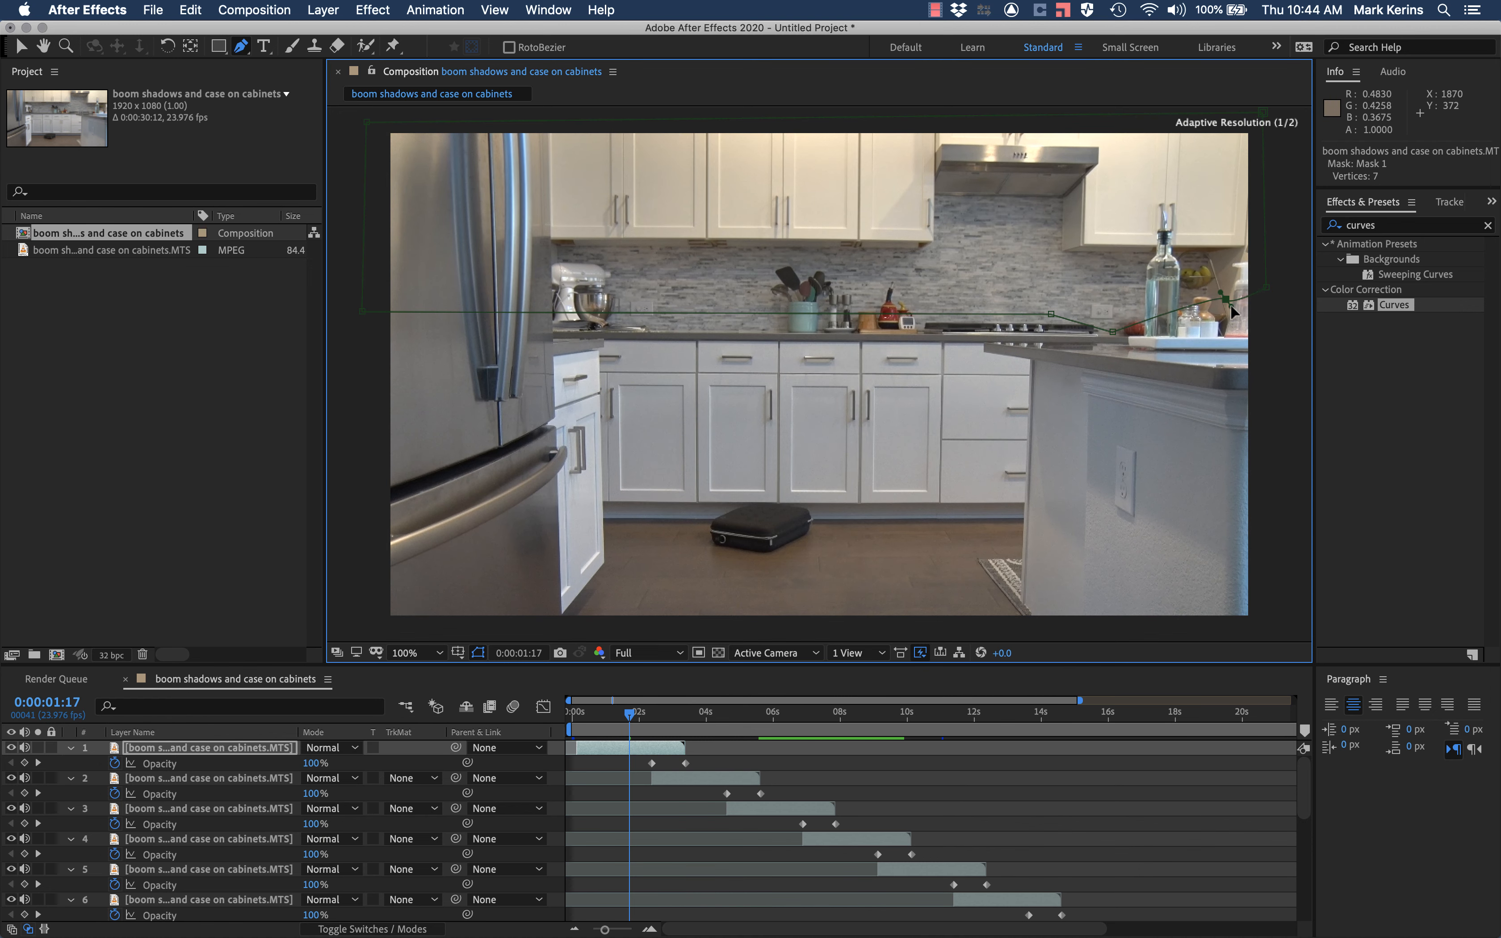
pyautogui.moveTo(1231, 305)
pyautogui.mouseDown()
pyautogui.moveTo(1252, 294)
pyautogui.moveTo(1236, 326)
pyautogui.mouseUp()
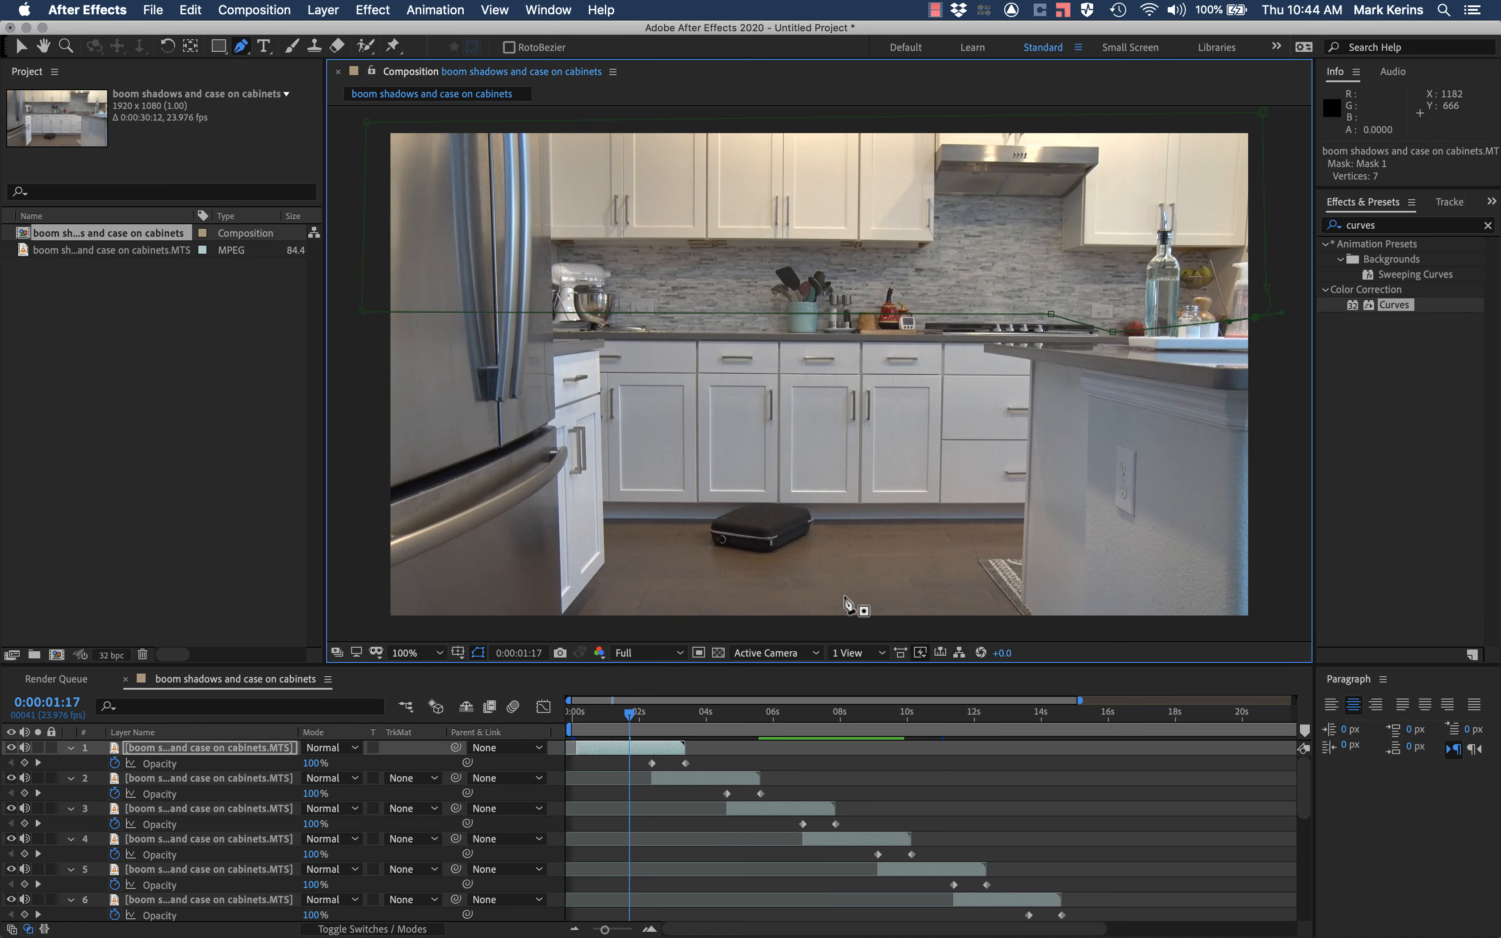
# Check the first layer's fade at 0:00:03:05, review the staggered layers over the full duration, and scrub on to 0:00:25:05
pyautogui.moveTo(597, 714); pyautogui.dragTo(681, 710)
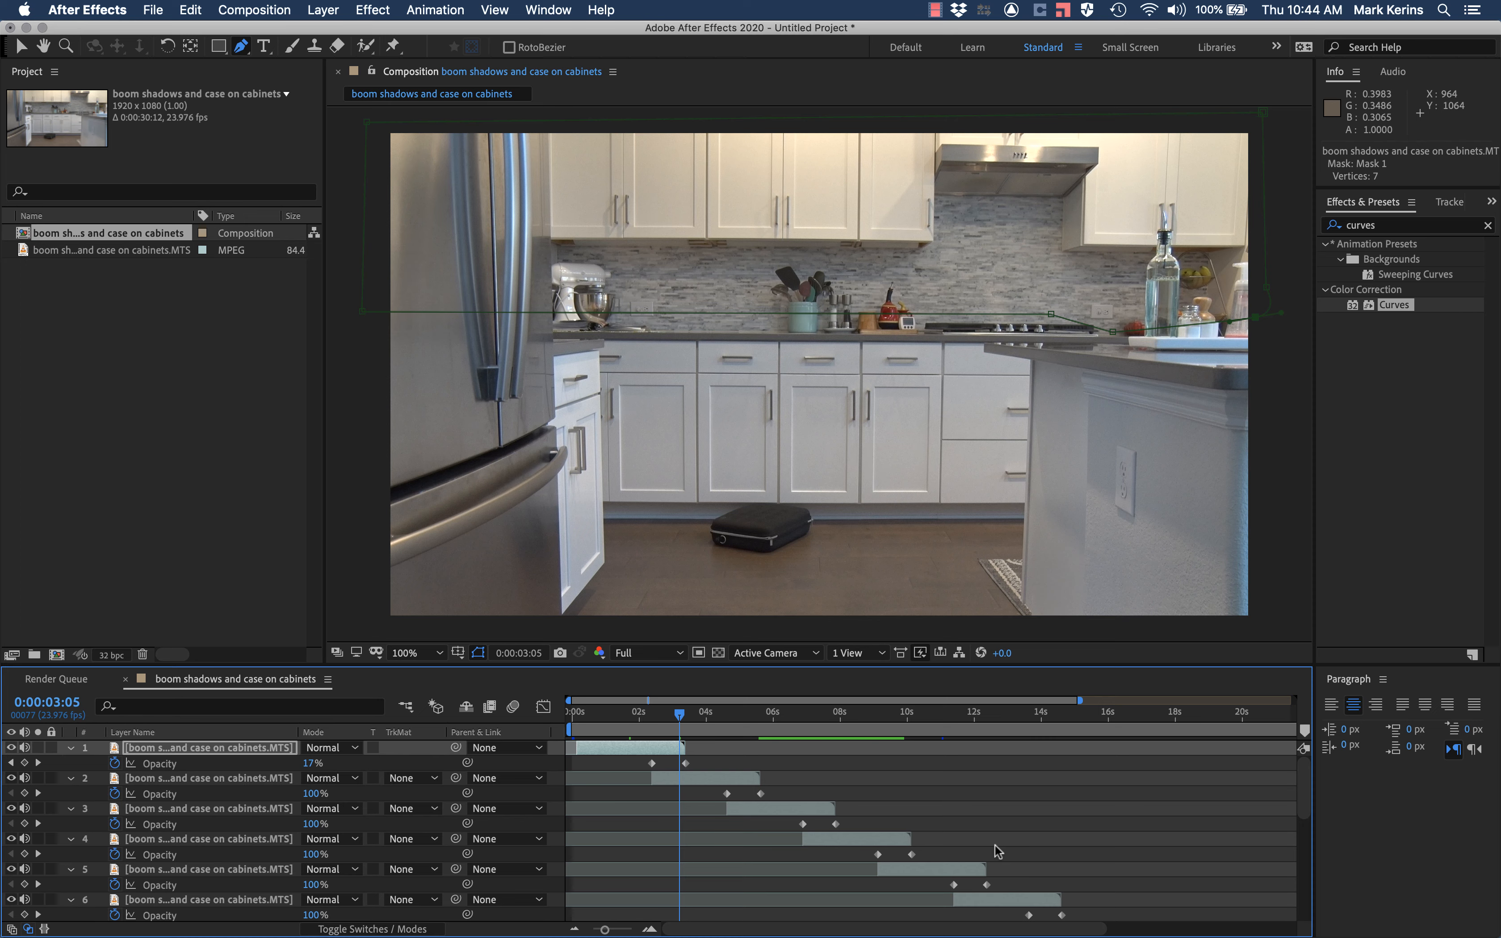
pyautogui.scroll(-8, 997, 852)
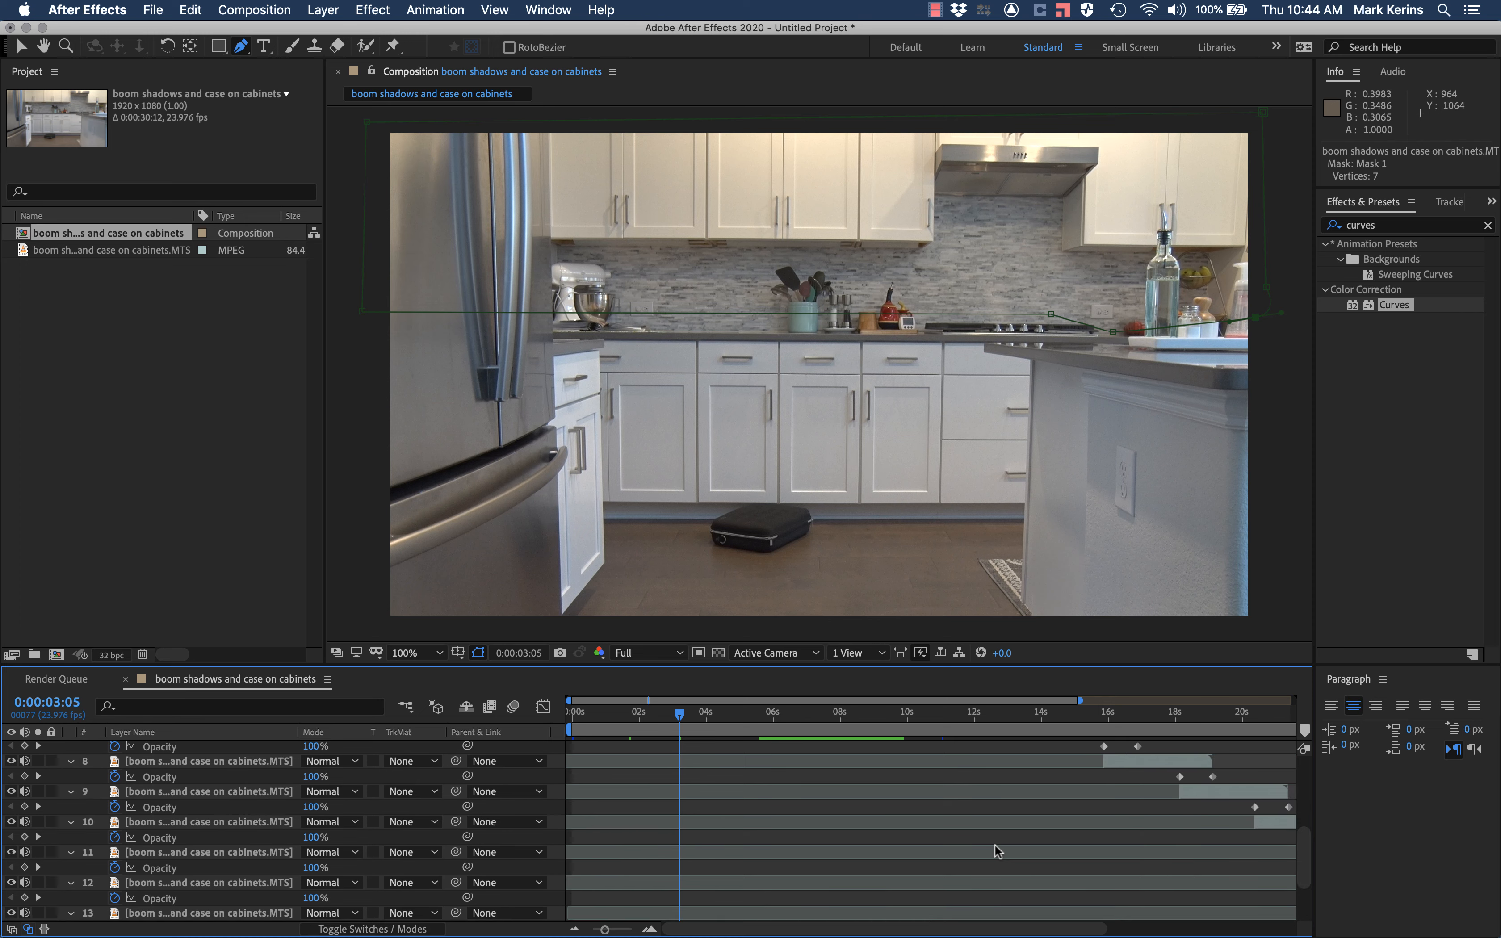
pyautogui.hscroll(10, 996, 852)
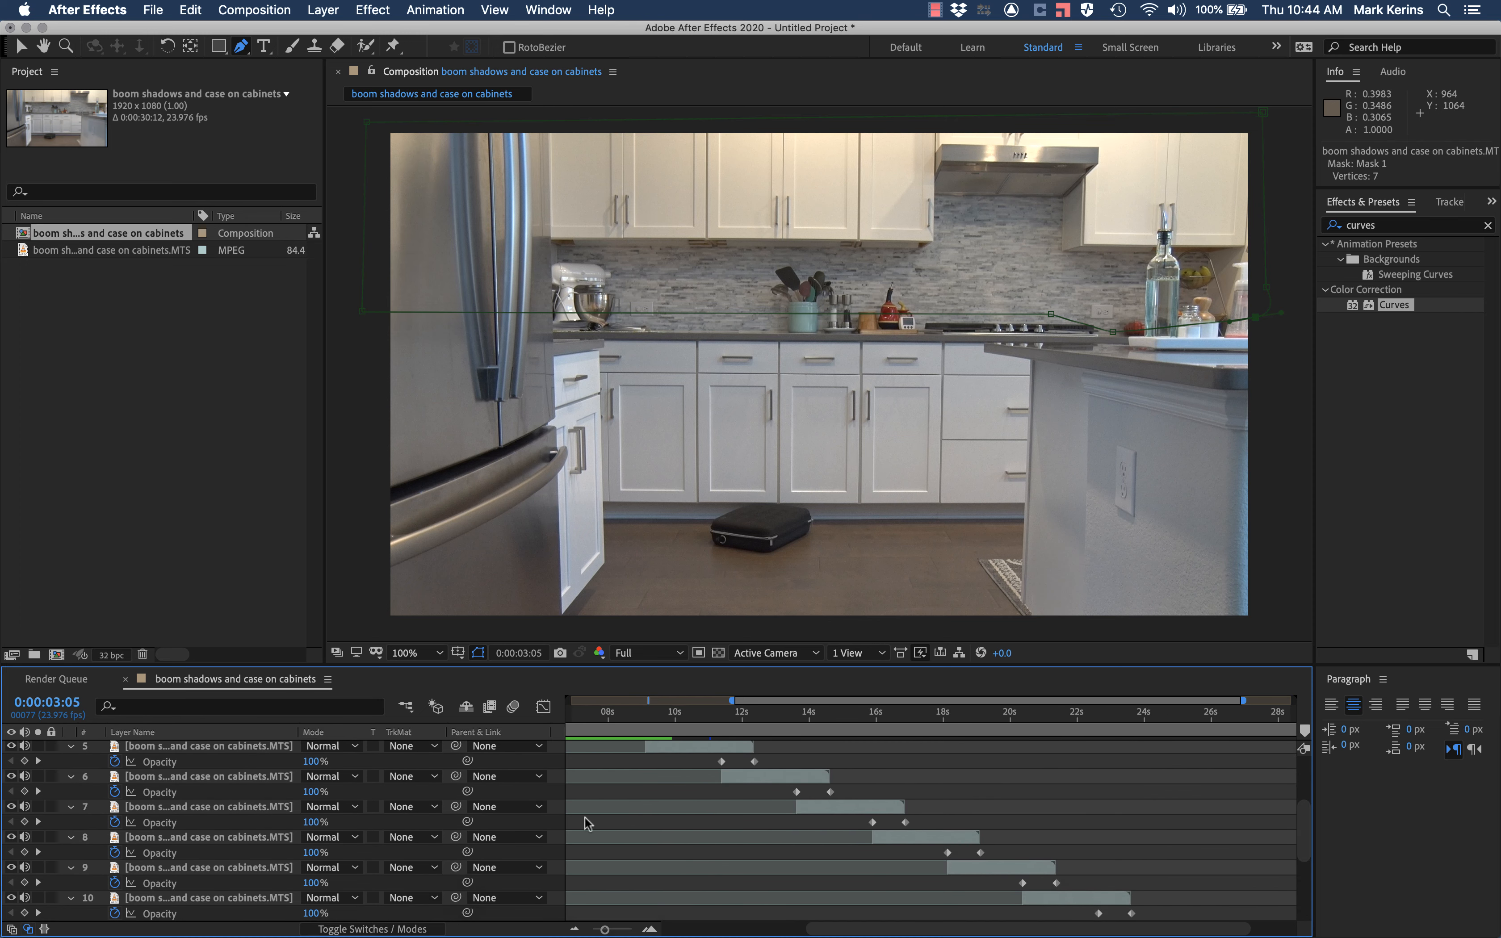
pyautogui.click(575, 929)
pyautogui.scroll(-4, 958, 876)
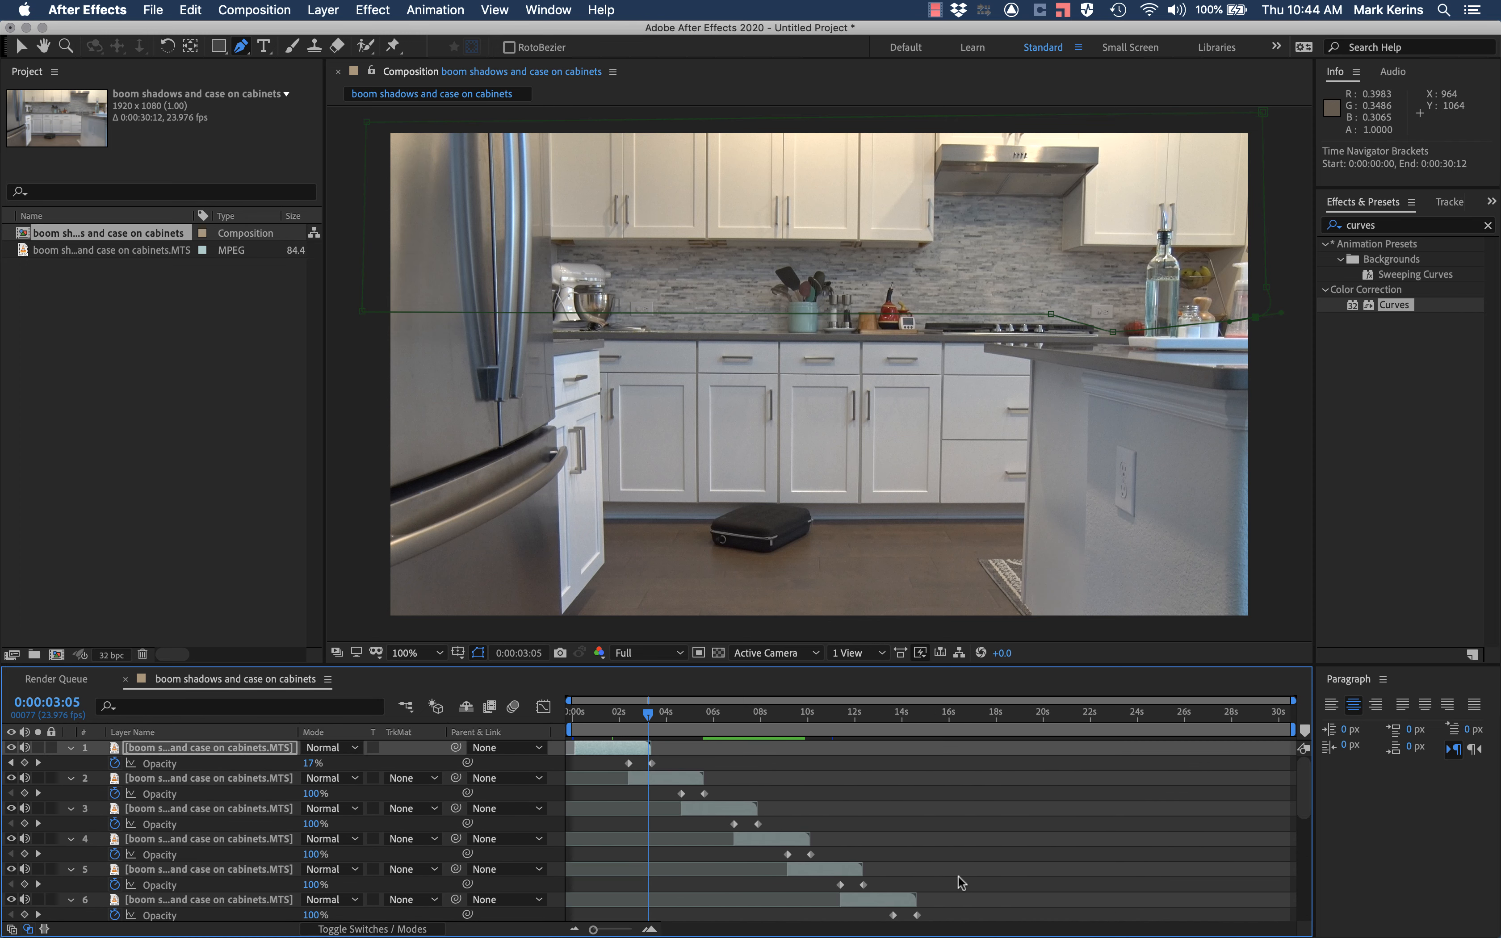
pyautogui.scroll(-2, 959, 876)
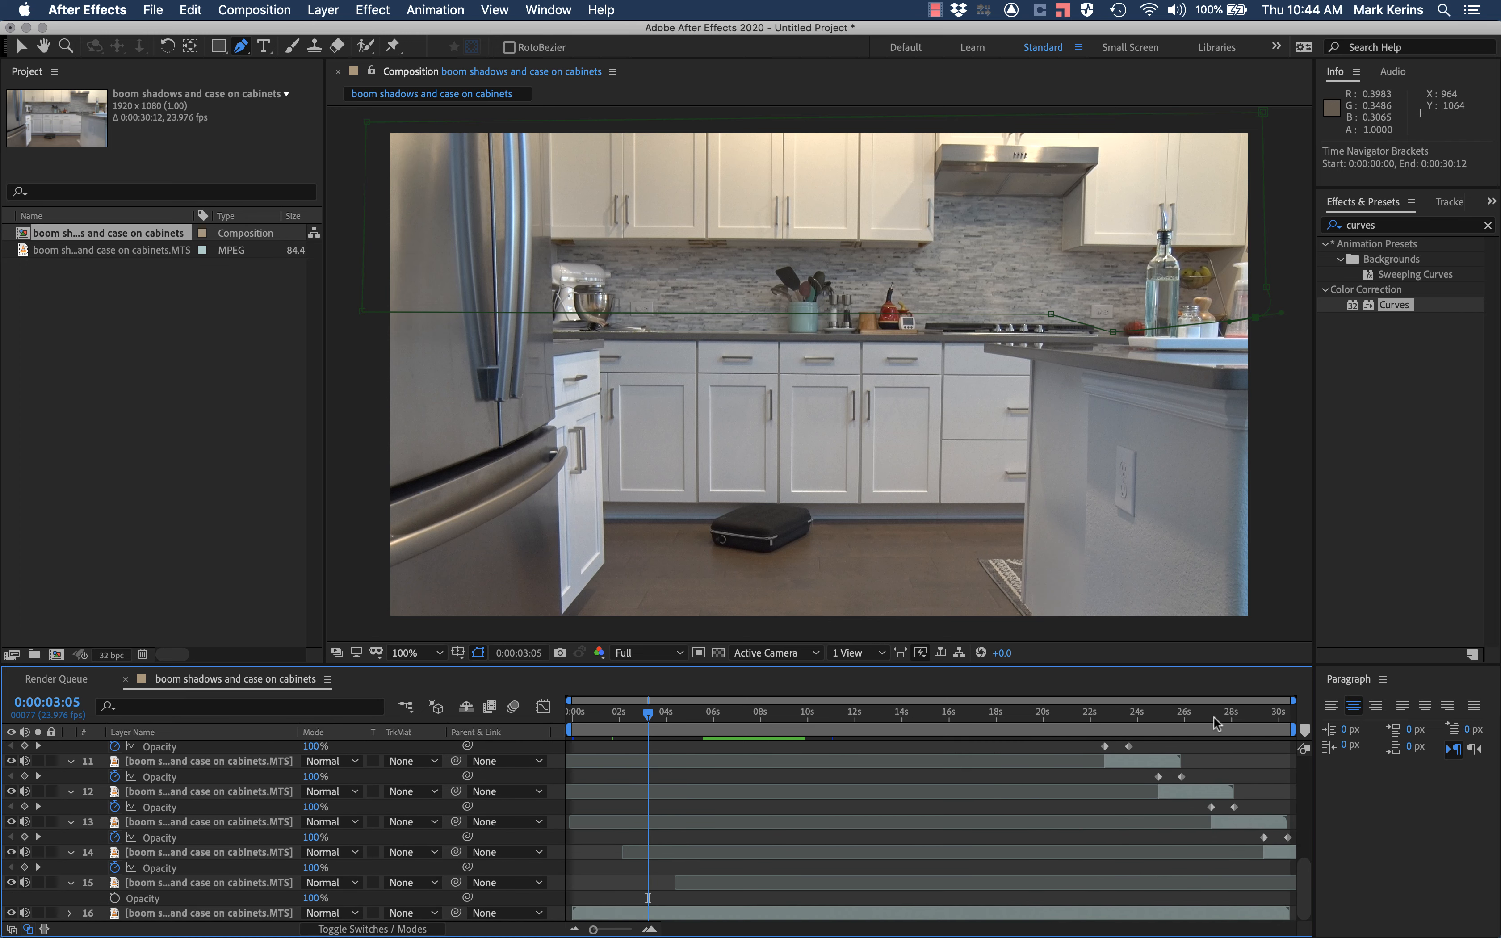
pyautogui.scroll(10, 1210, 701)
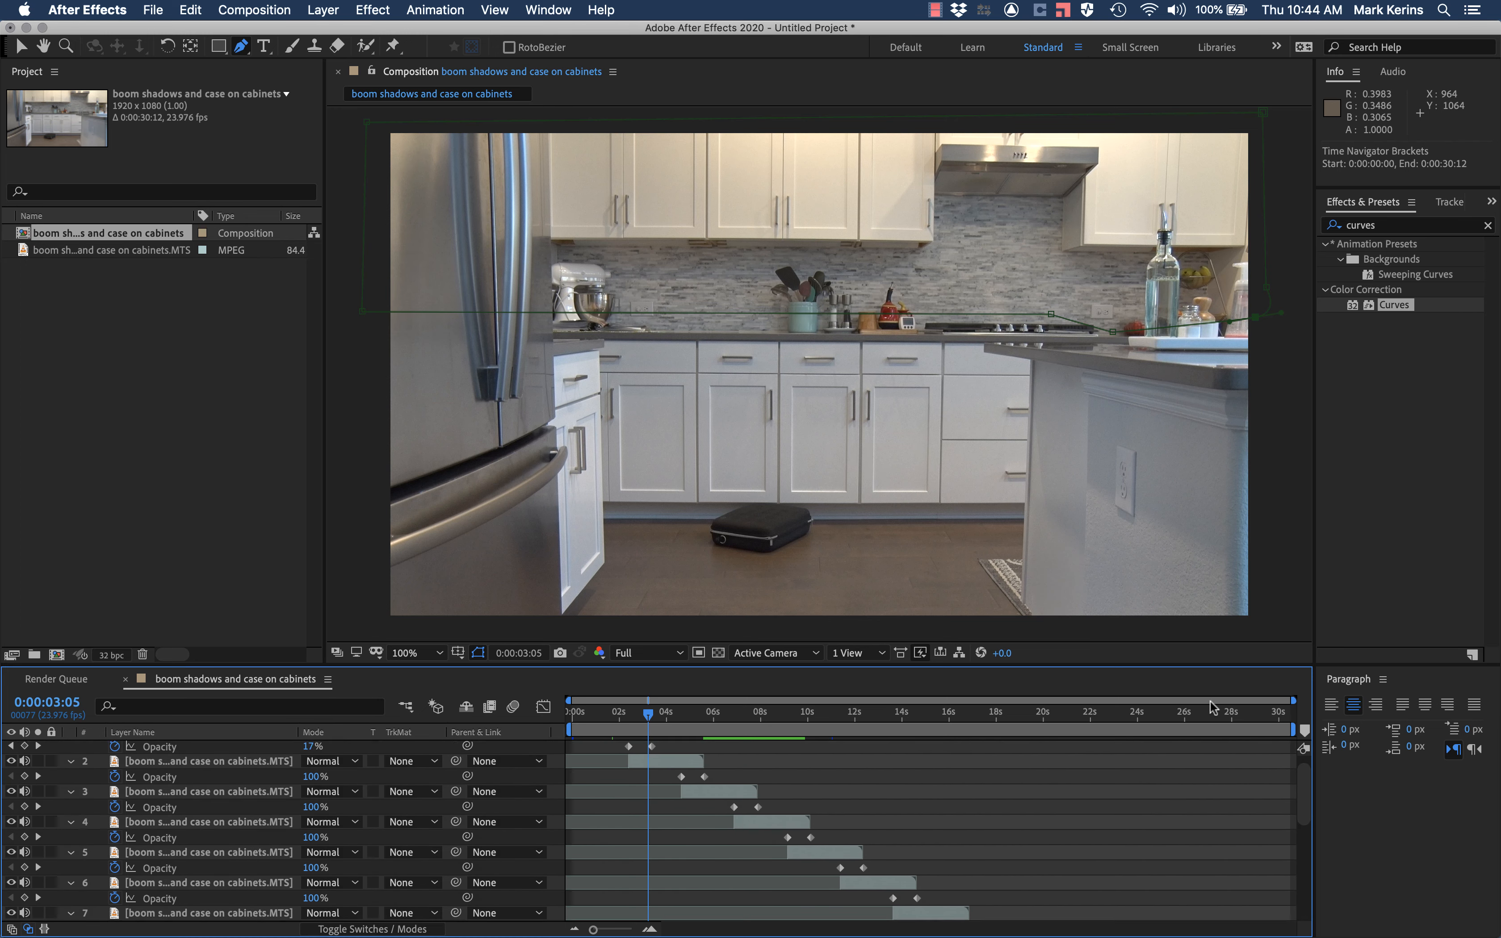
pyautogui.click(736, 714)
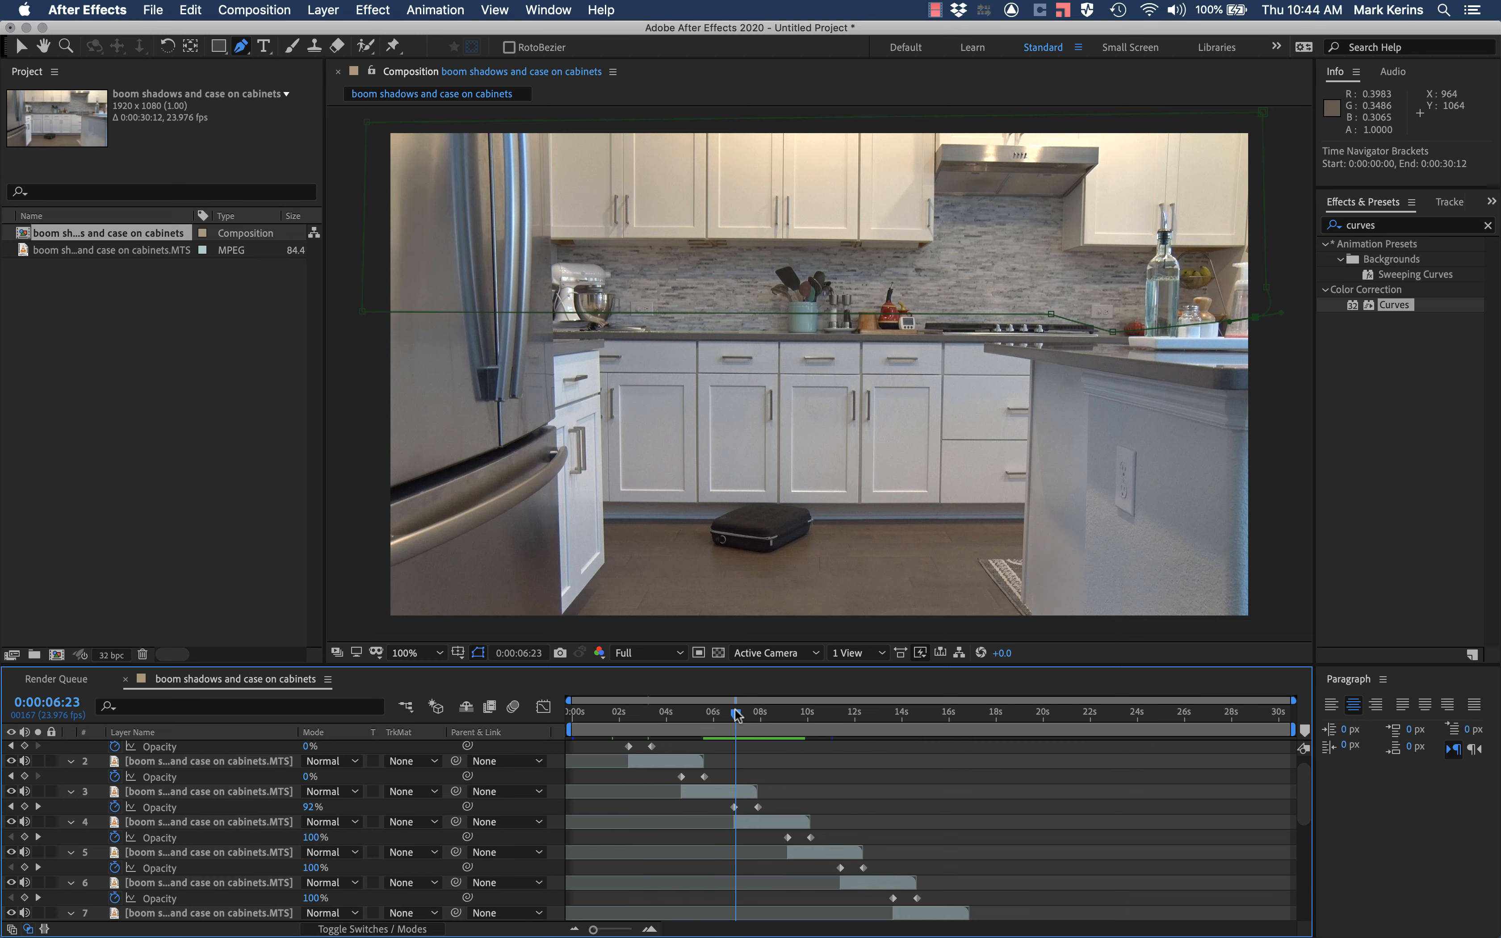
pyautogui.moveTo(737, 714); pyautogui.dragTo(1167, 697)
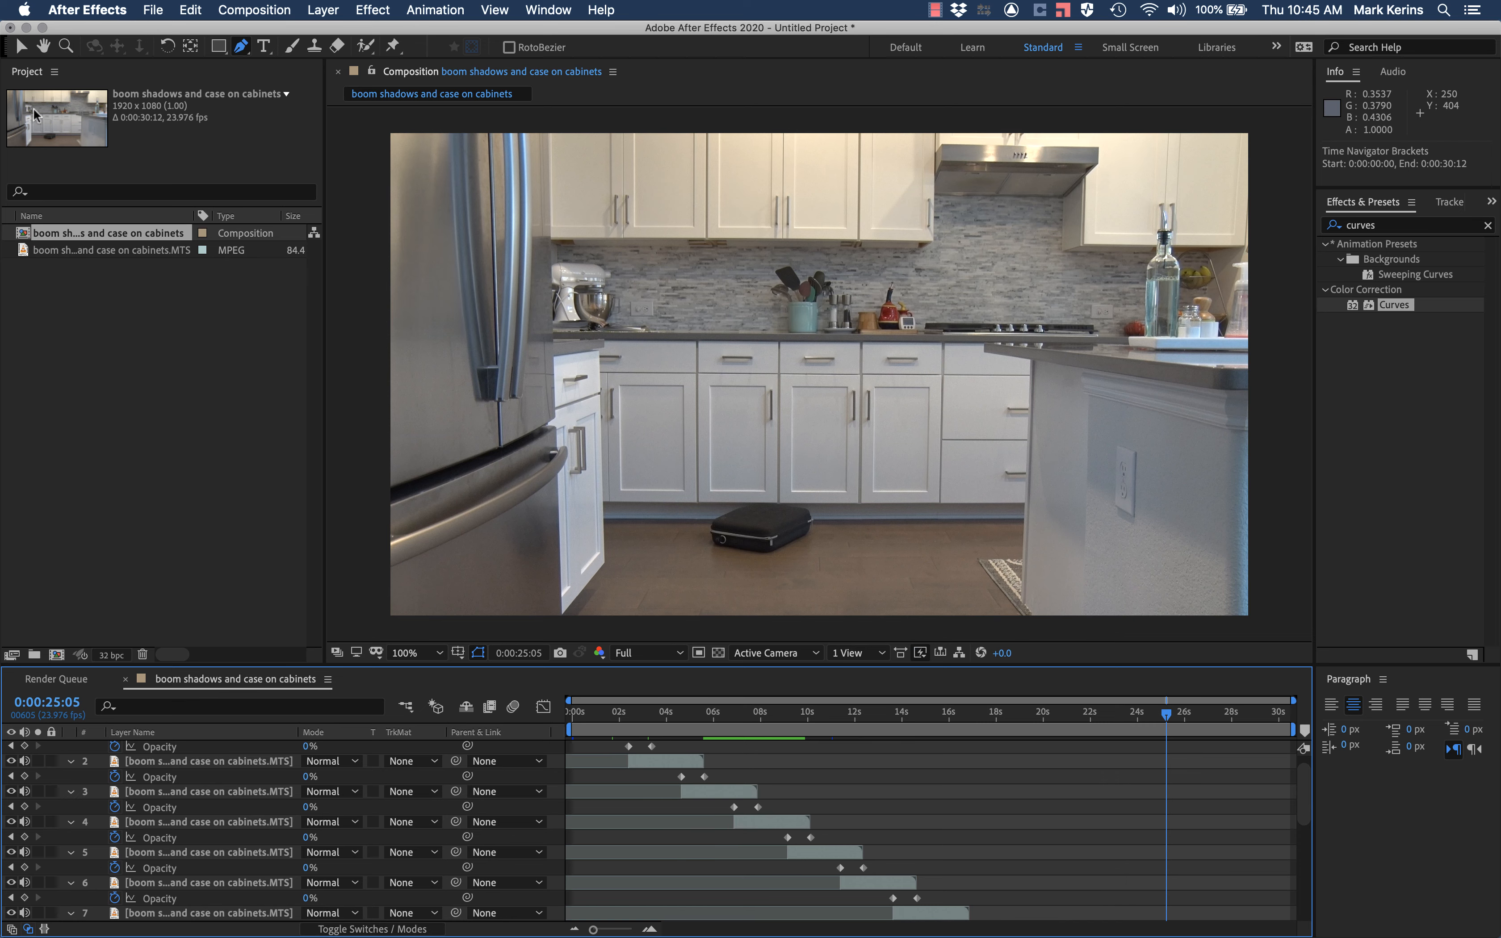
# Examine the black case and surrounding floor in close-up at 0:00:25:05, ending with the whole frame shown at 50%
pyautogui.click(21, 46)
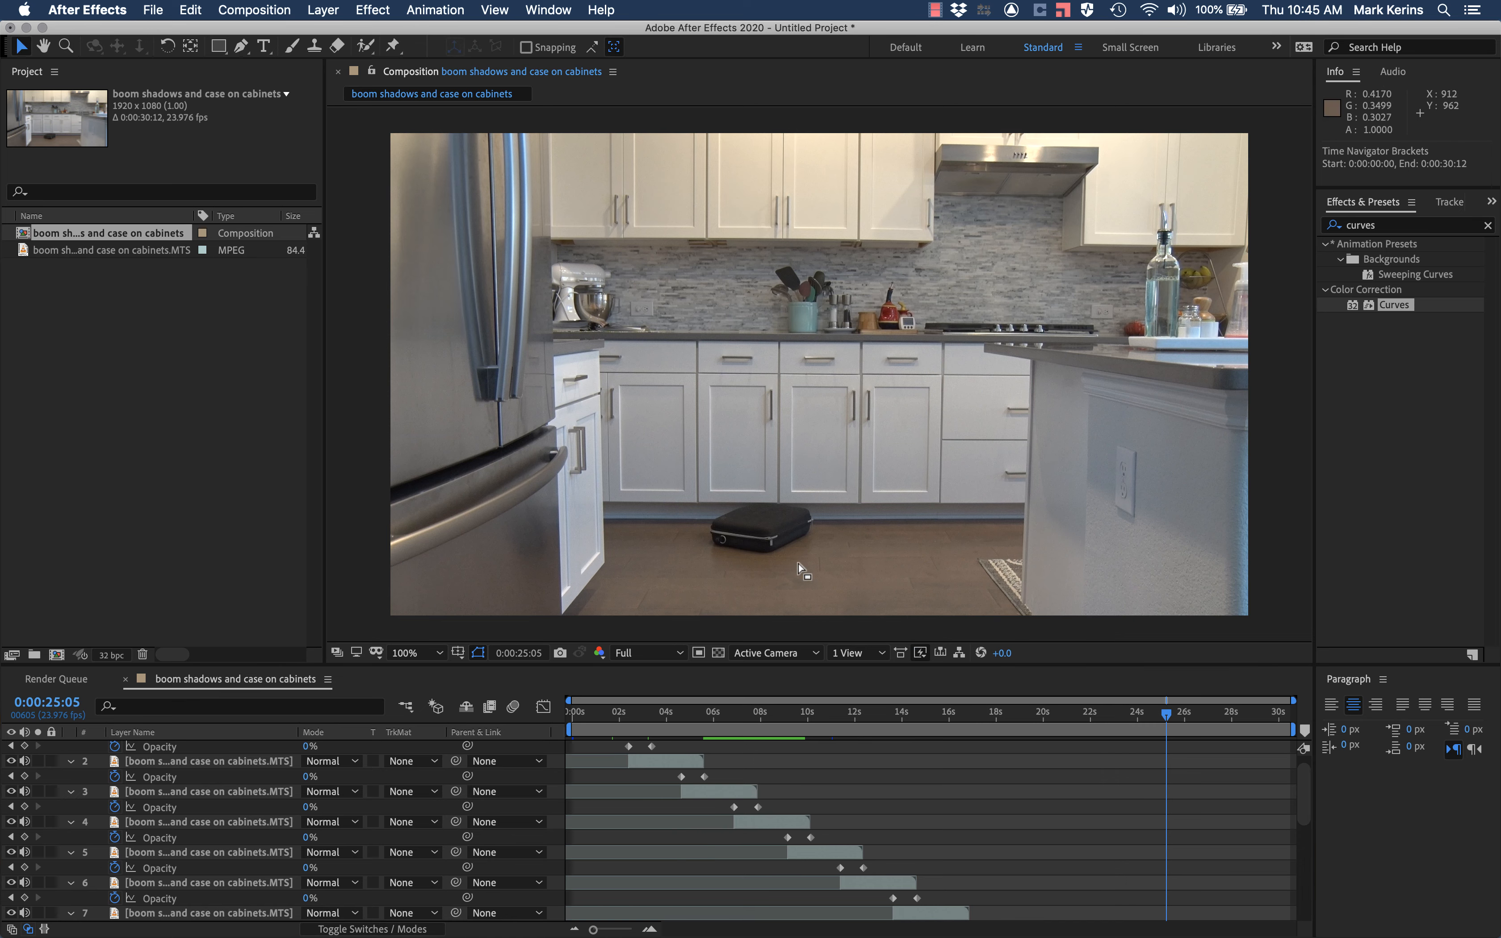
pyautogui.press('.')
pyautogui.press('.')
pyautogui.press('h')
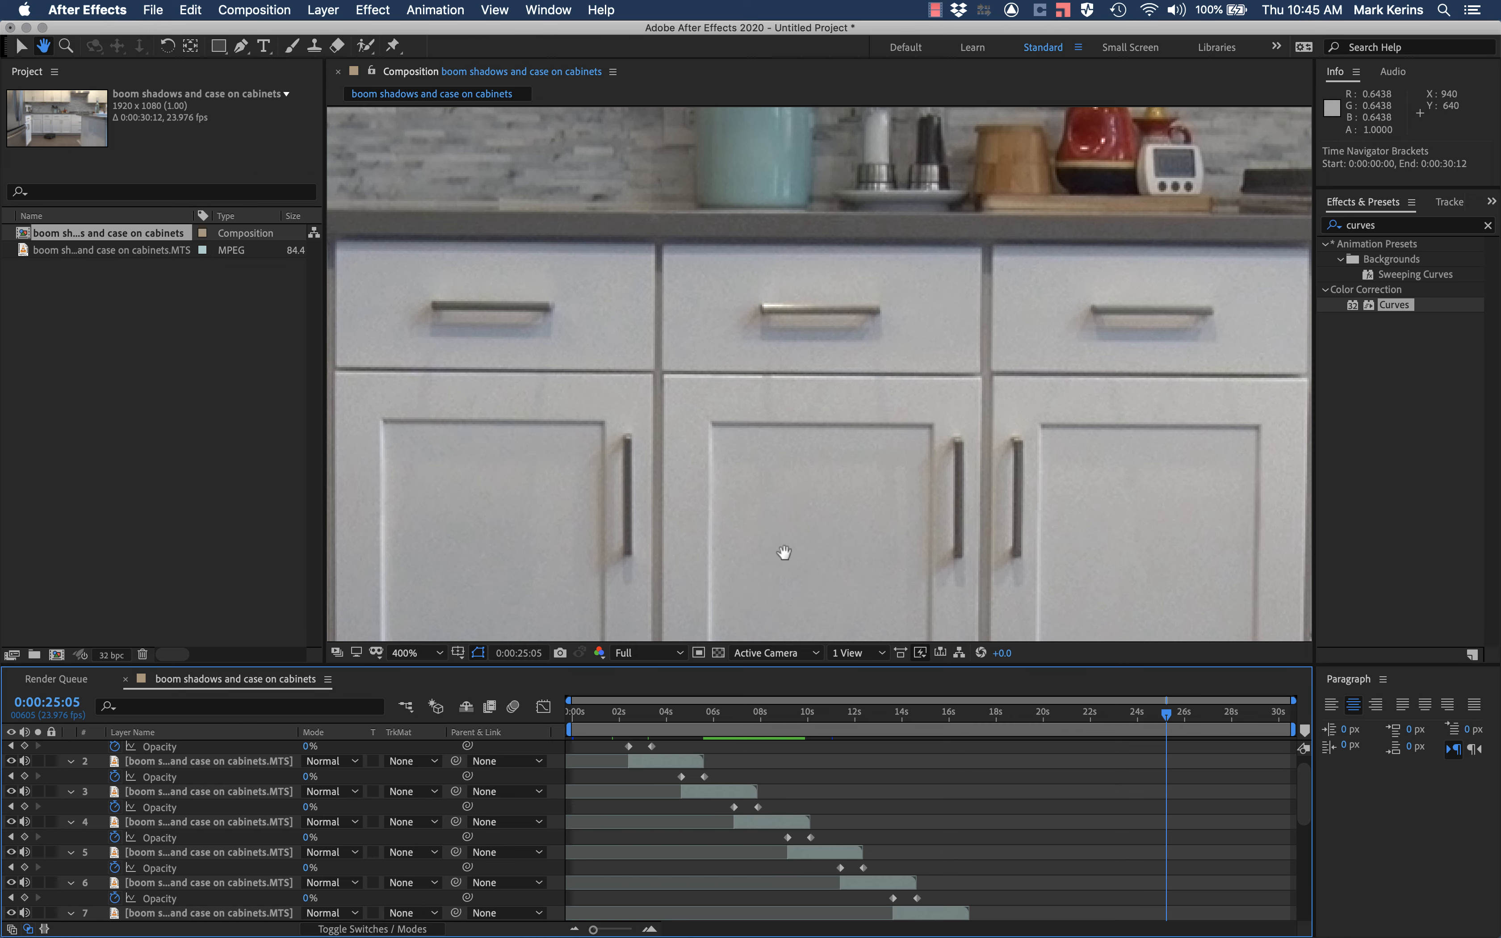
pyautogui.moveTo(781, 553); pyautogui.dragTo(782, 369)
pyautogui.scroll(-2, 764, 330)
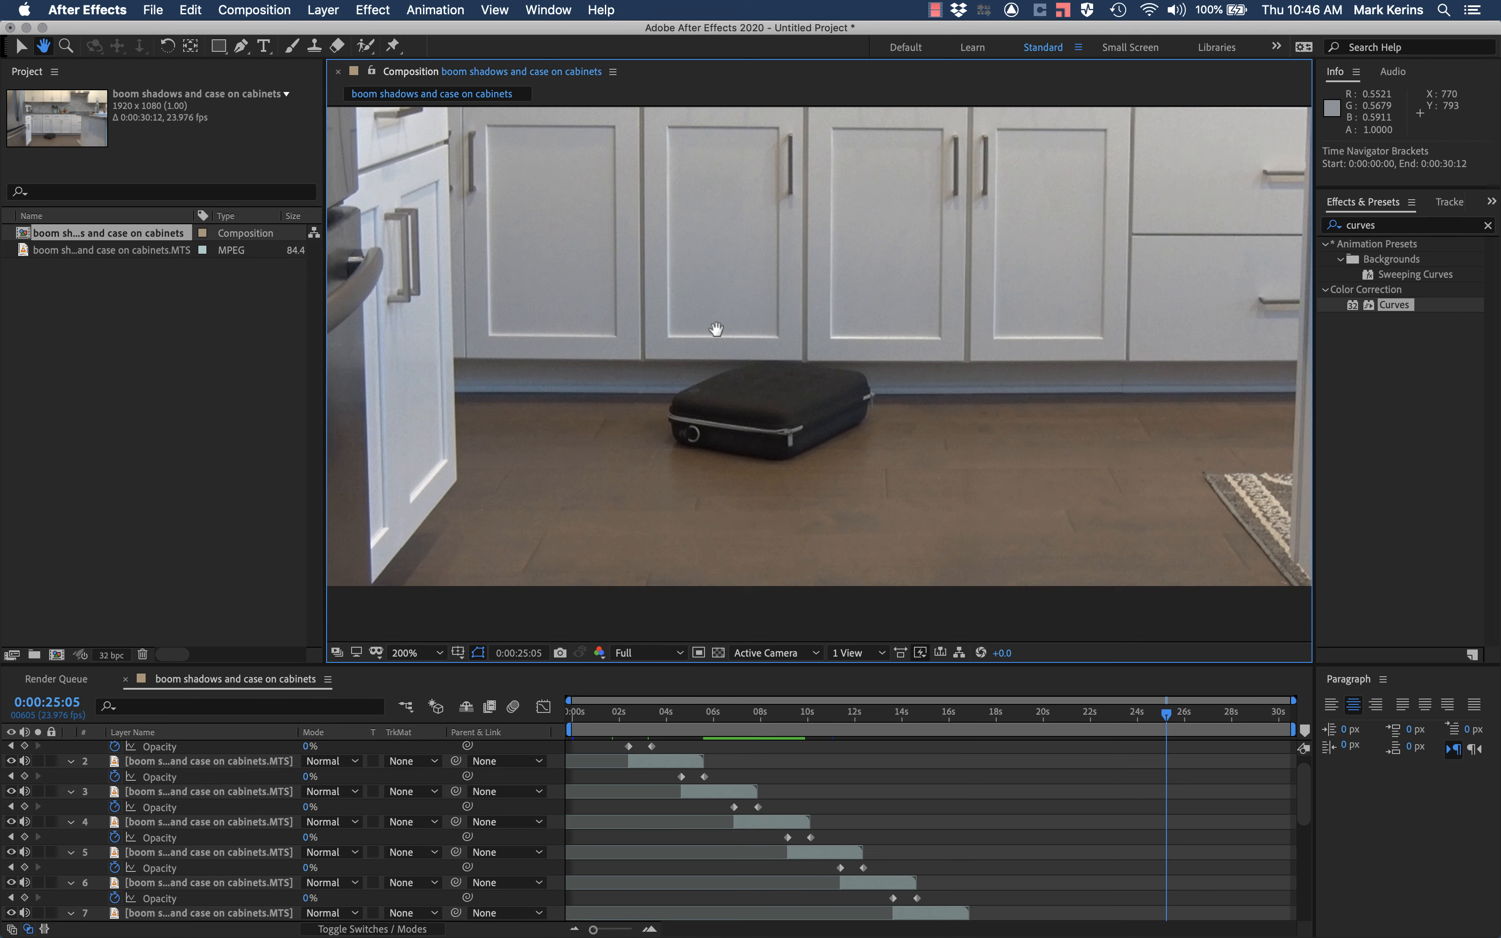
pyautogui.scroll(-2, 542, 561)
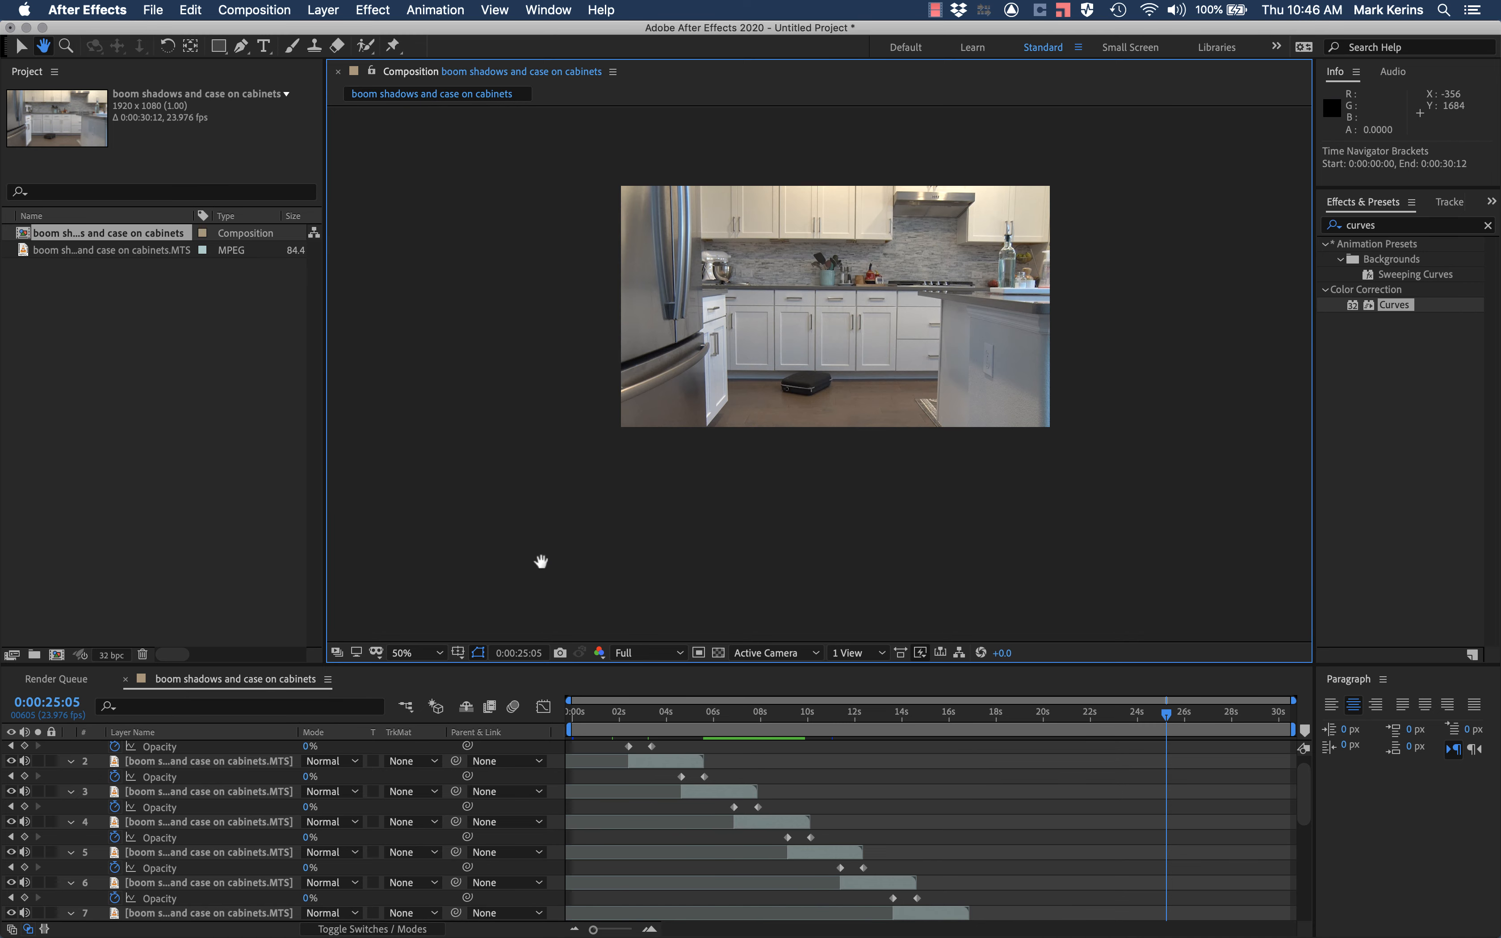
# Pre-compose all 15 masked copies above the original footage into a new composition named "cover up boom shadows"
pyautogui.scroll(2, 542, 562)
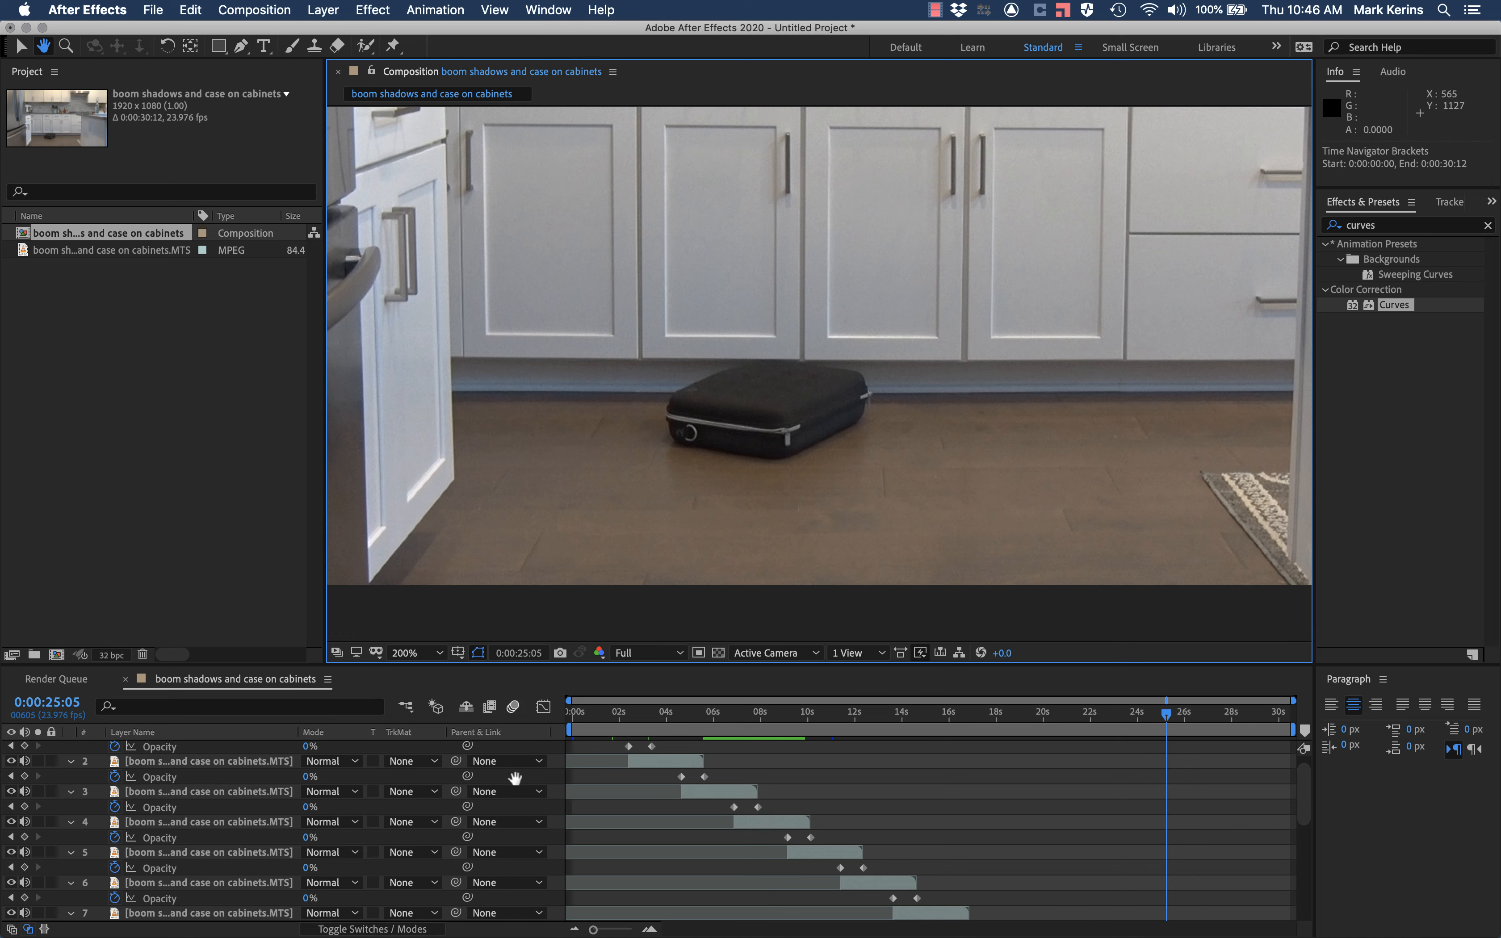
pyautogui.scroll(1, 200, 757)
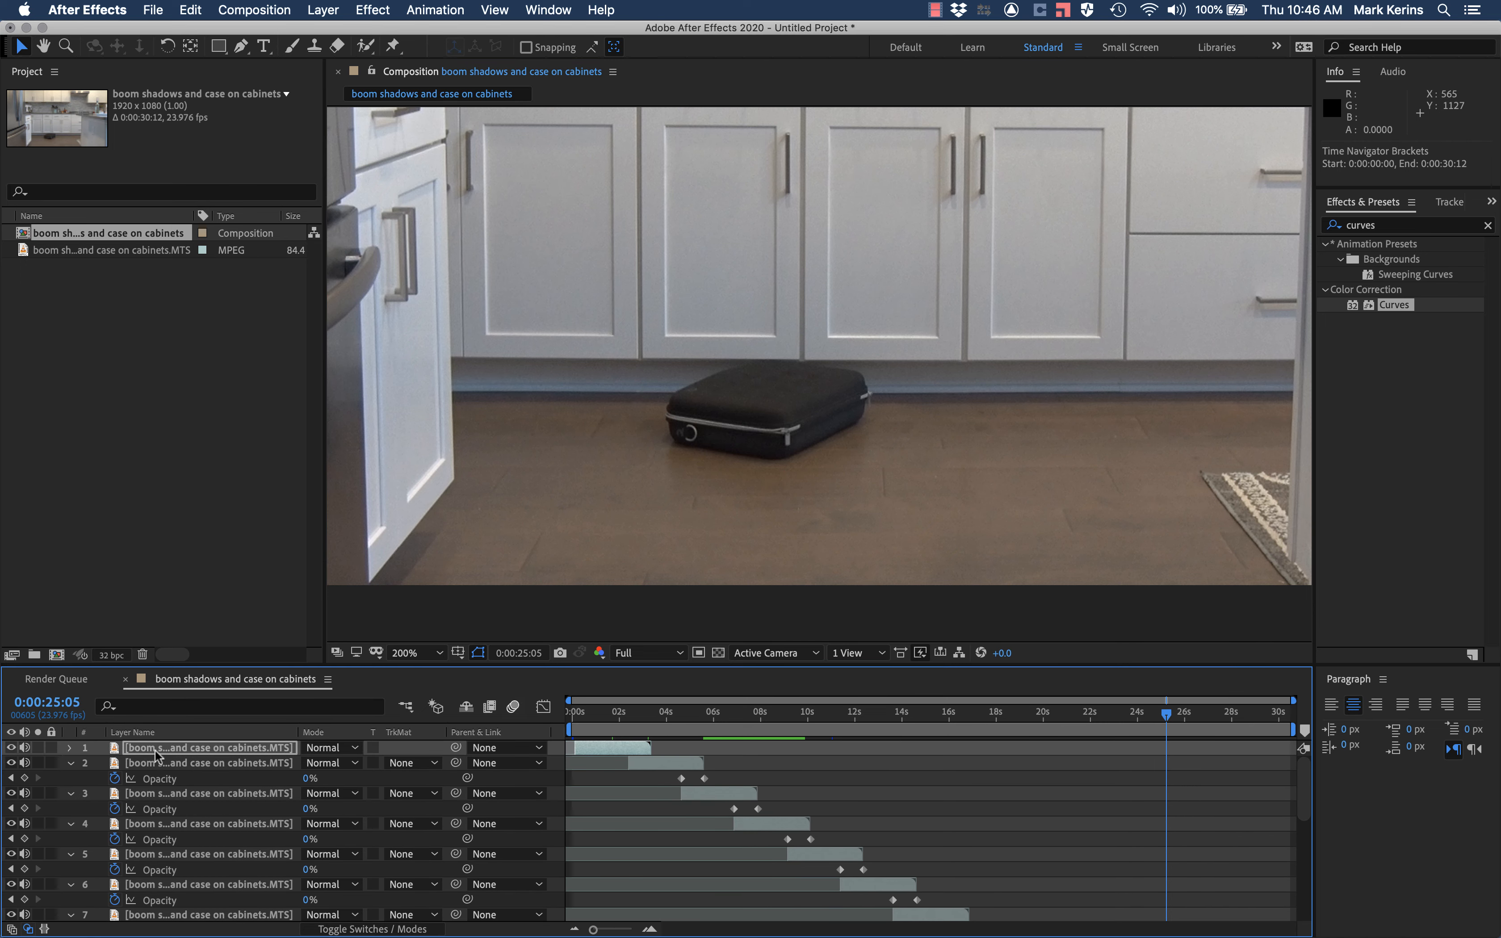
pyautogui.click(158, 748)
pyautogui.scroll(-10, 159, 751)
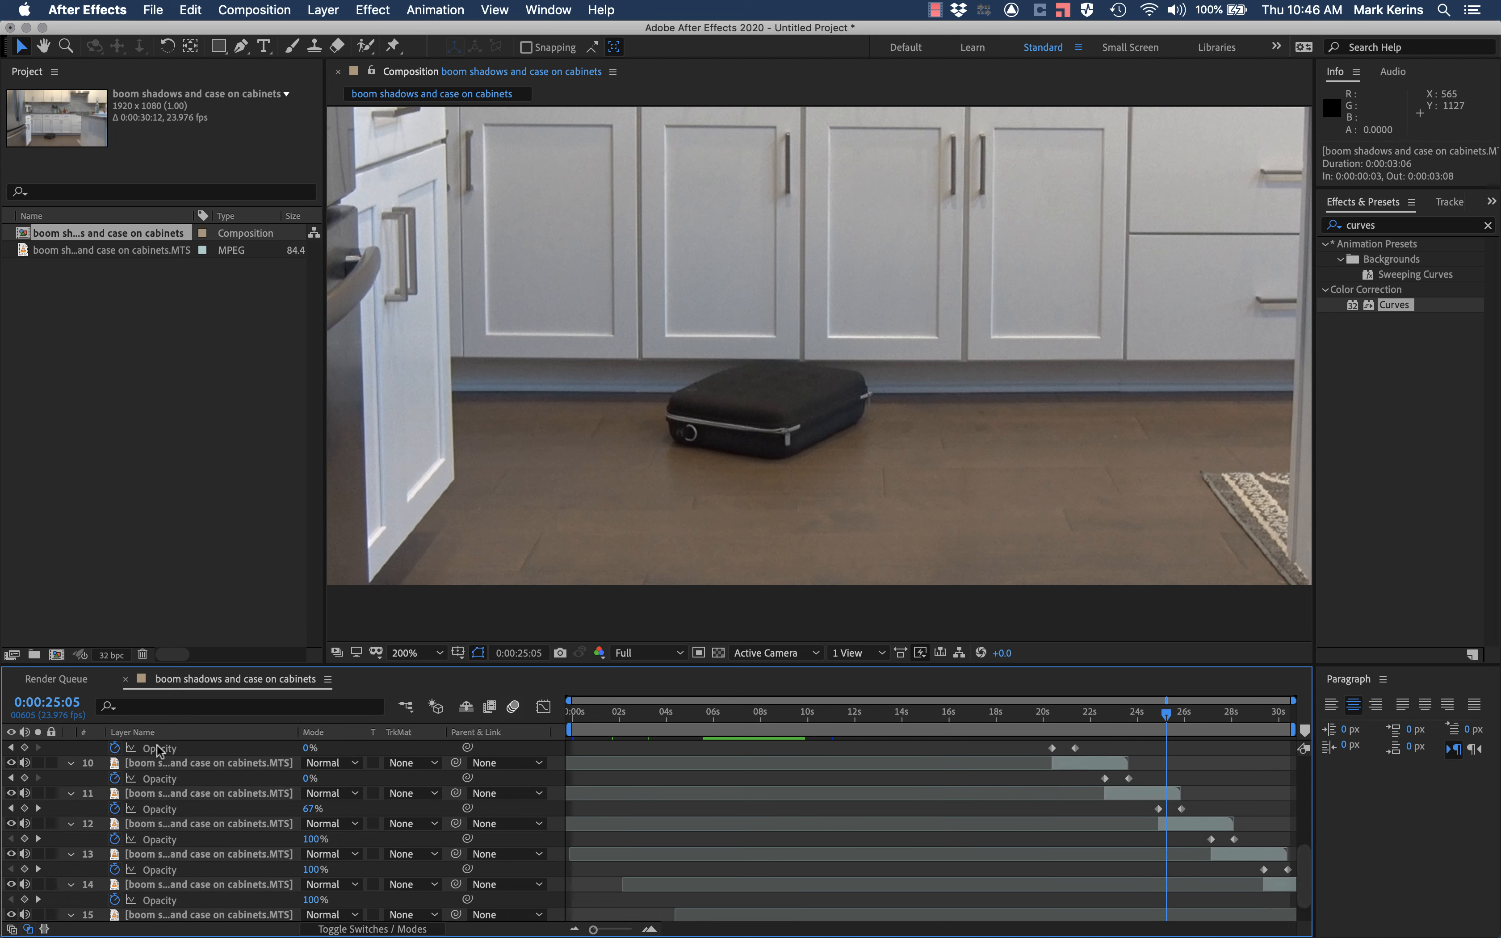
pyautogui.keyDown('shift'); pyautogui.click(158, 884); pyautogui.keyUp('shift')
pyautogui.press(',')
pyautogui.press(',')
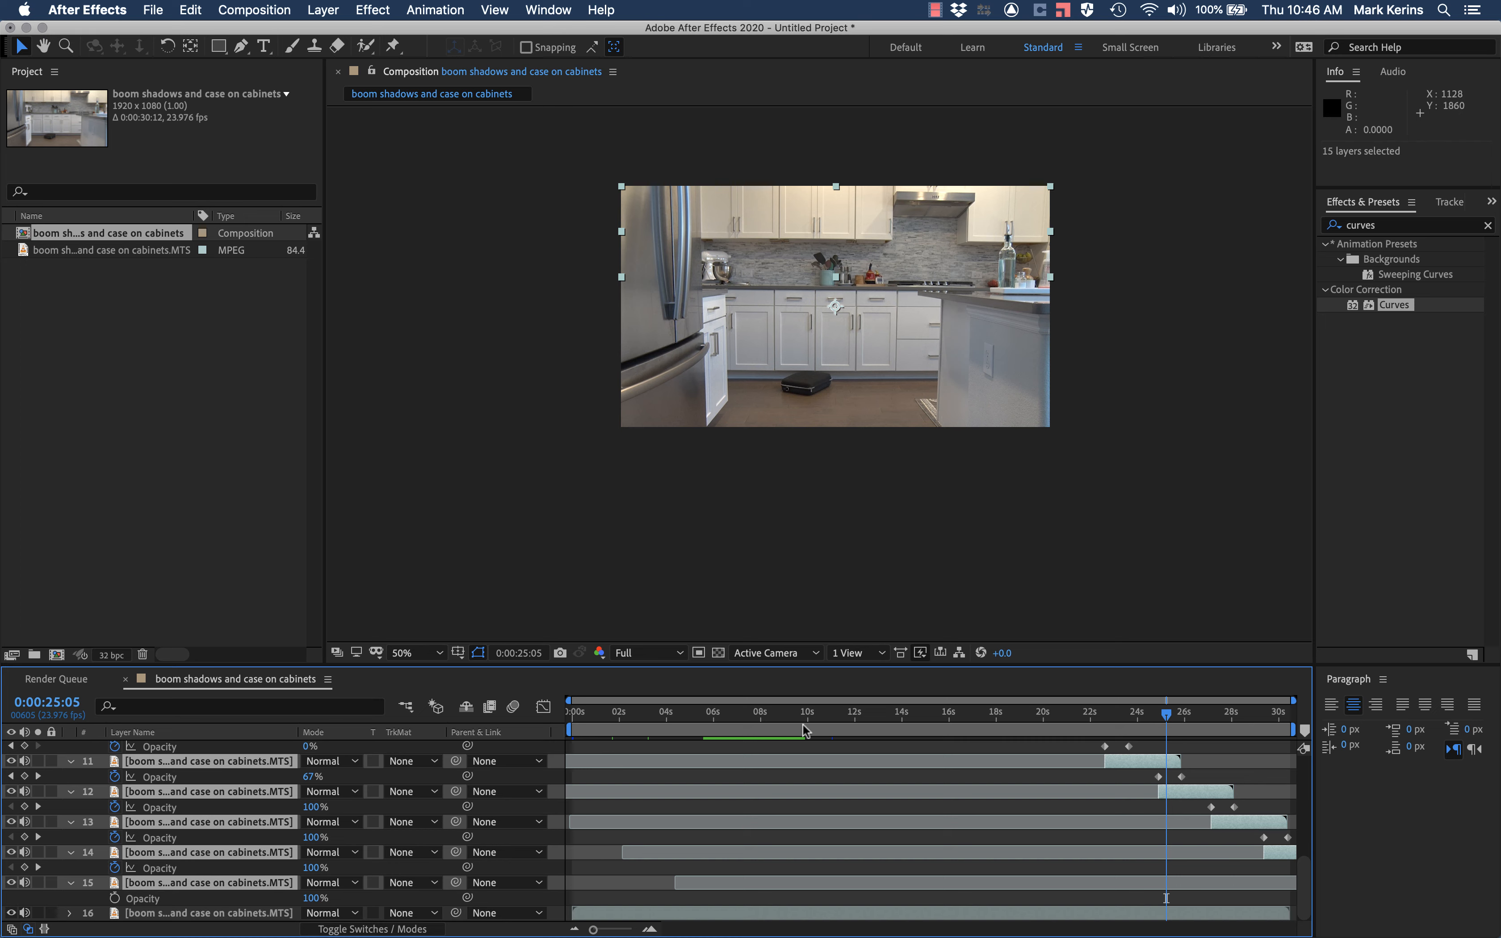
pyautogui.scroll(10, 176, 851)
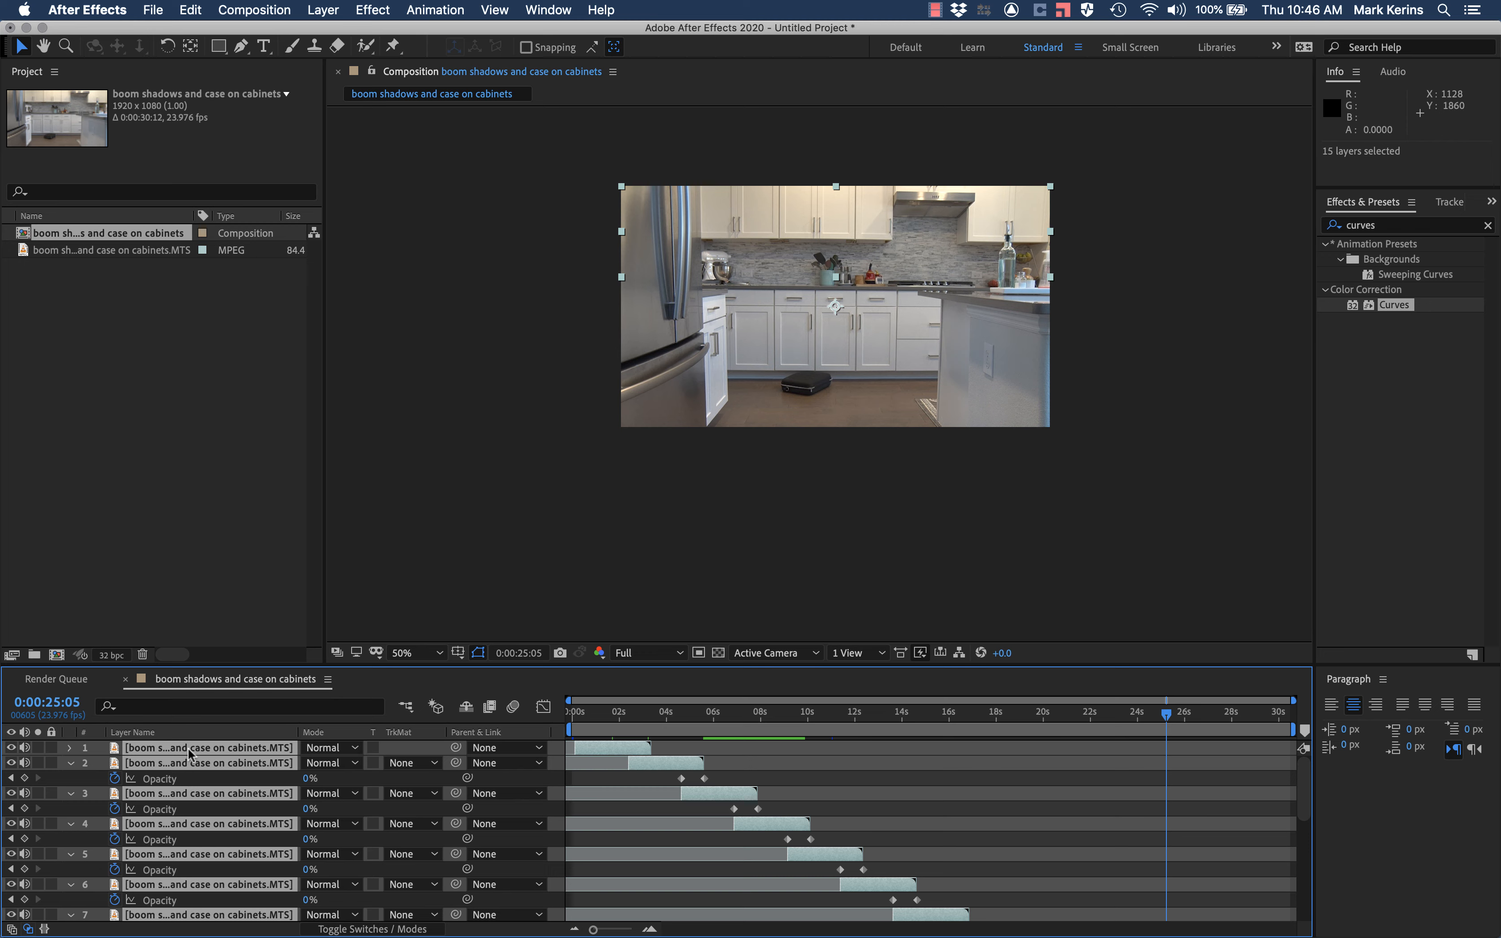
pyautogui.rightClick(188, 750)
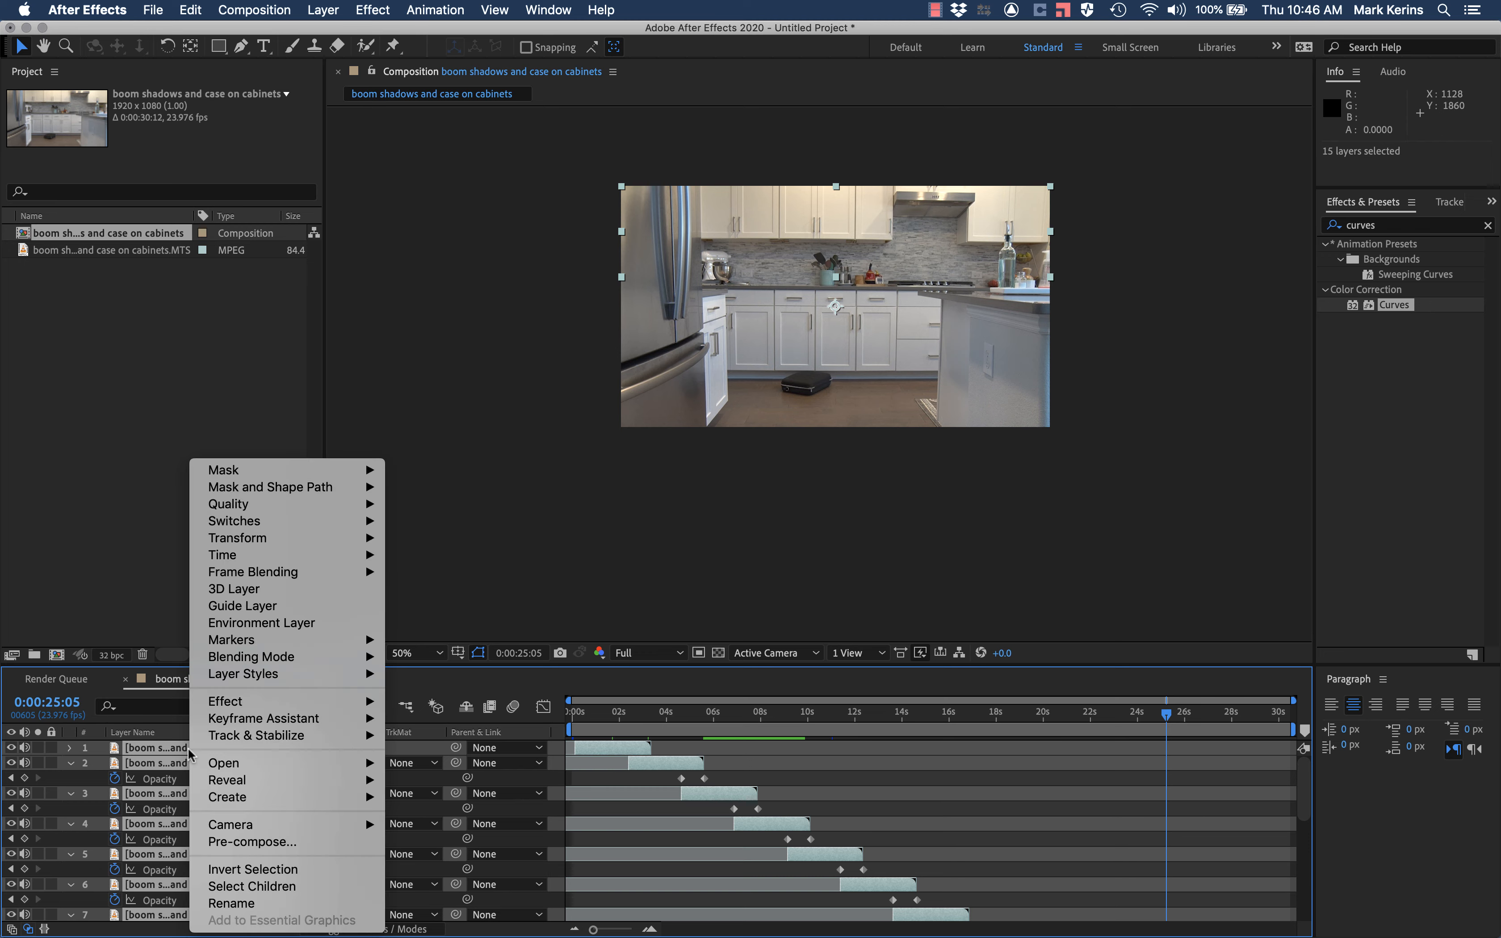
pyautogui.click(226, 841)
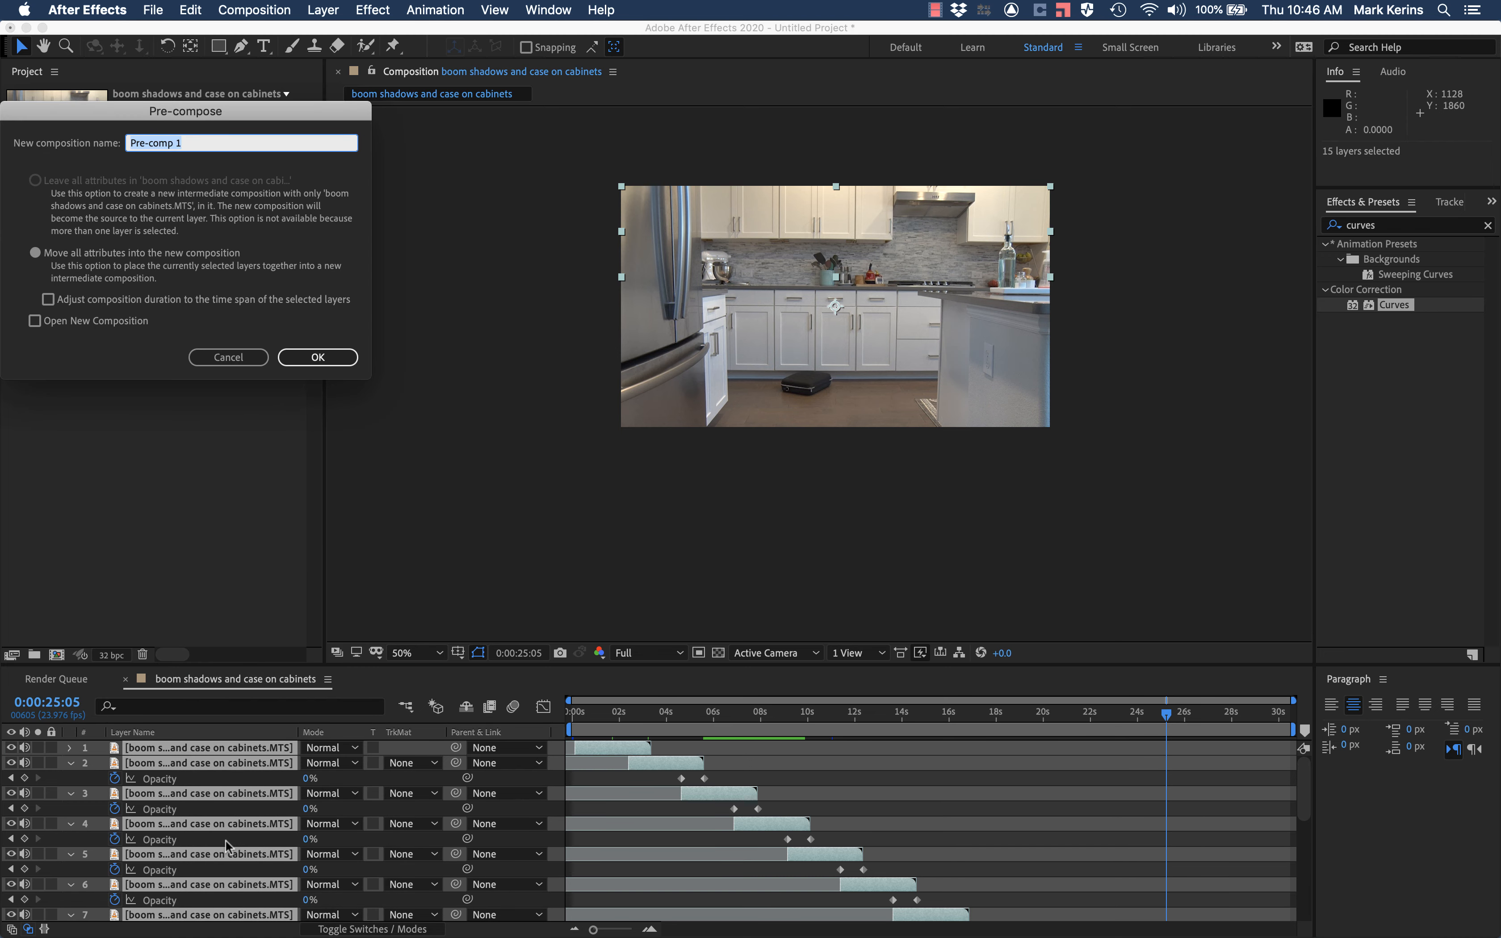
pyautogui.write('cover up boom shadows')
pyautogui.press('Return')
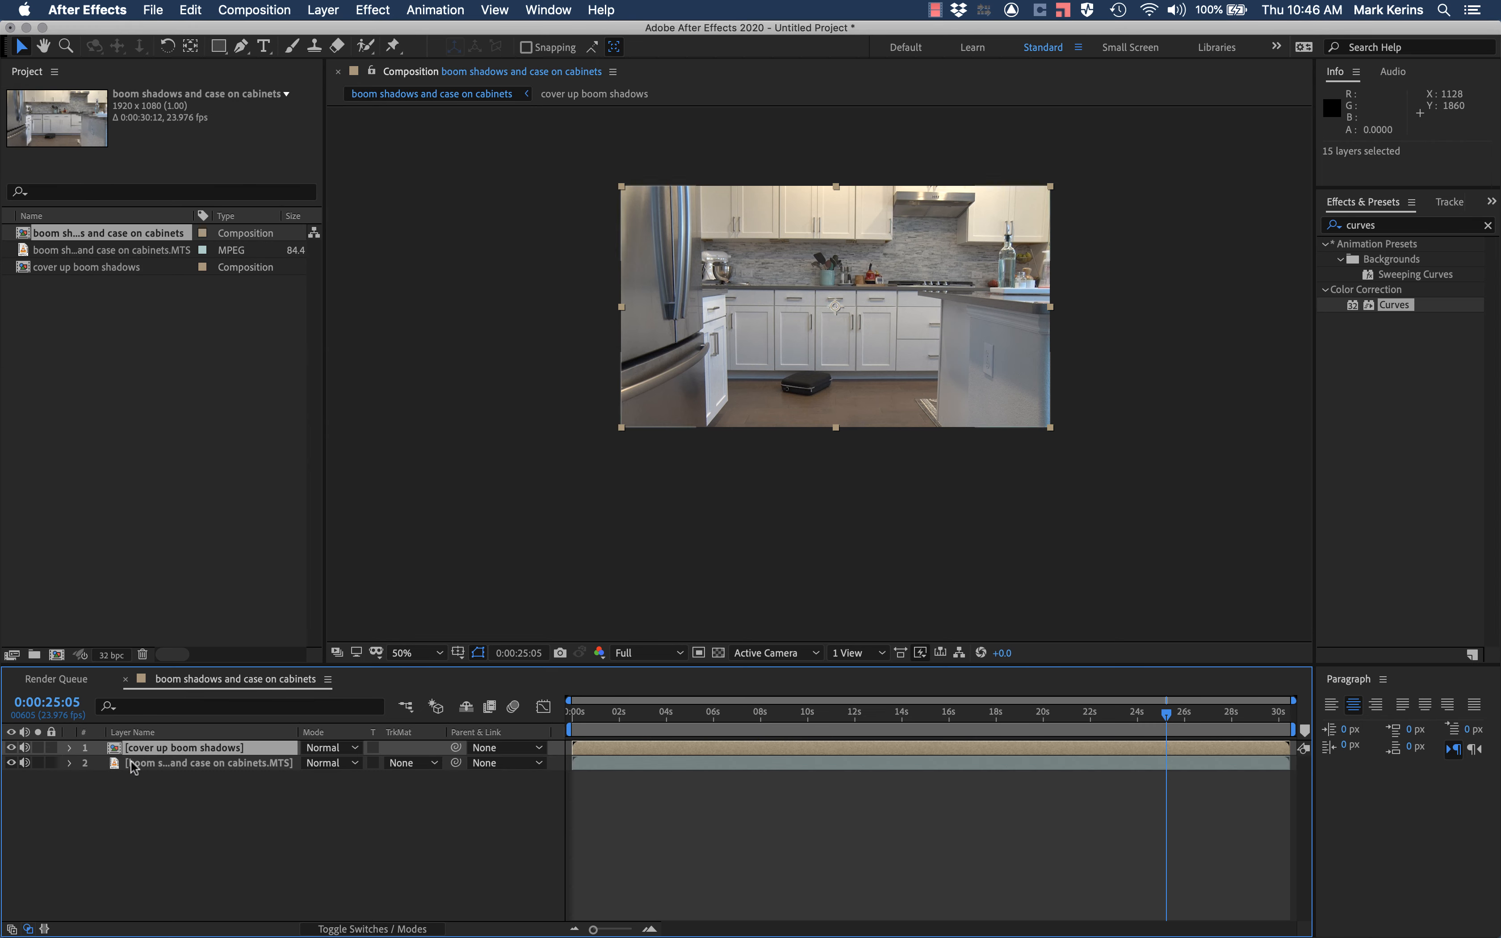
# Inspect the cover-up precomp with the original footage hidden, and return to the first frame, 0:00:00:00
pyautogui.click(190, 766)
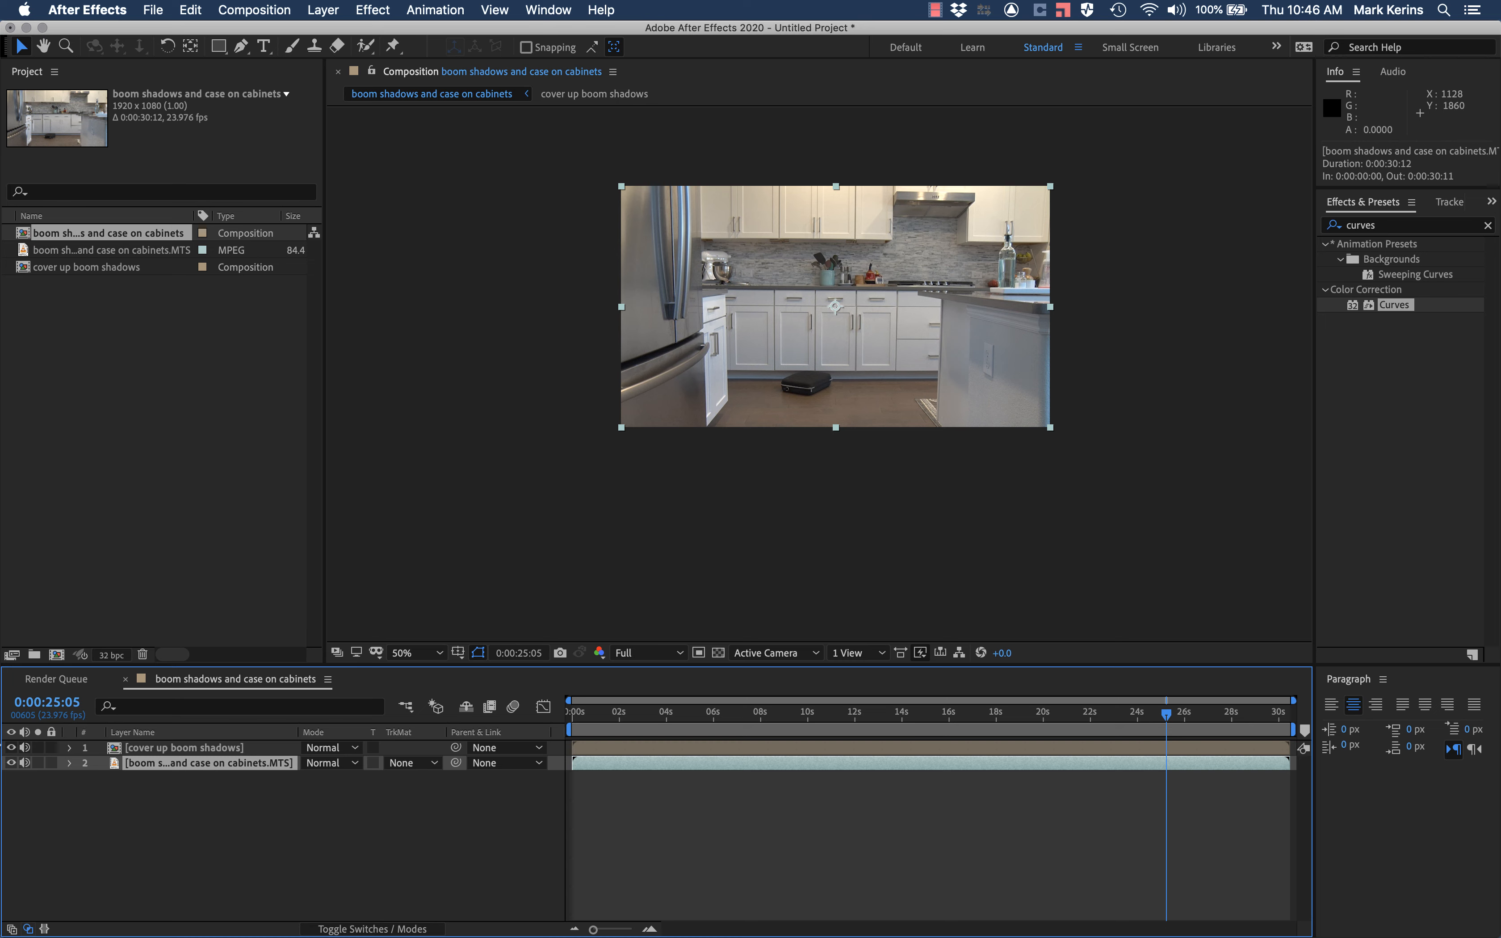
pyautogui.click(11, 763)
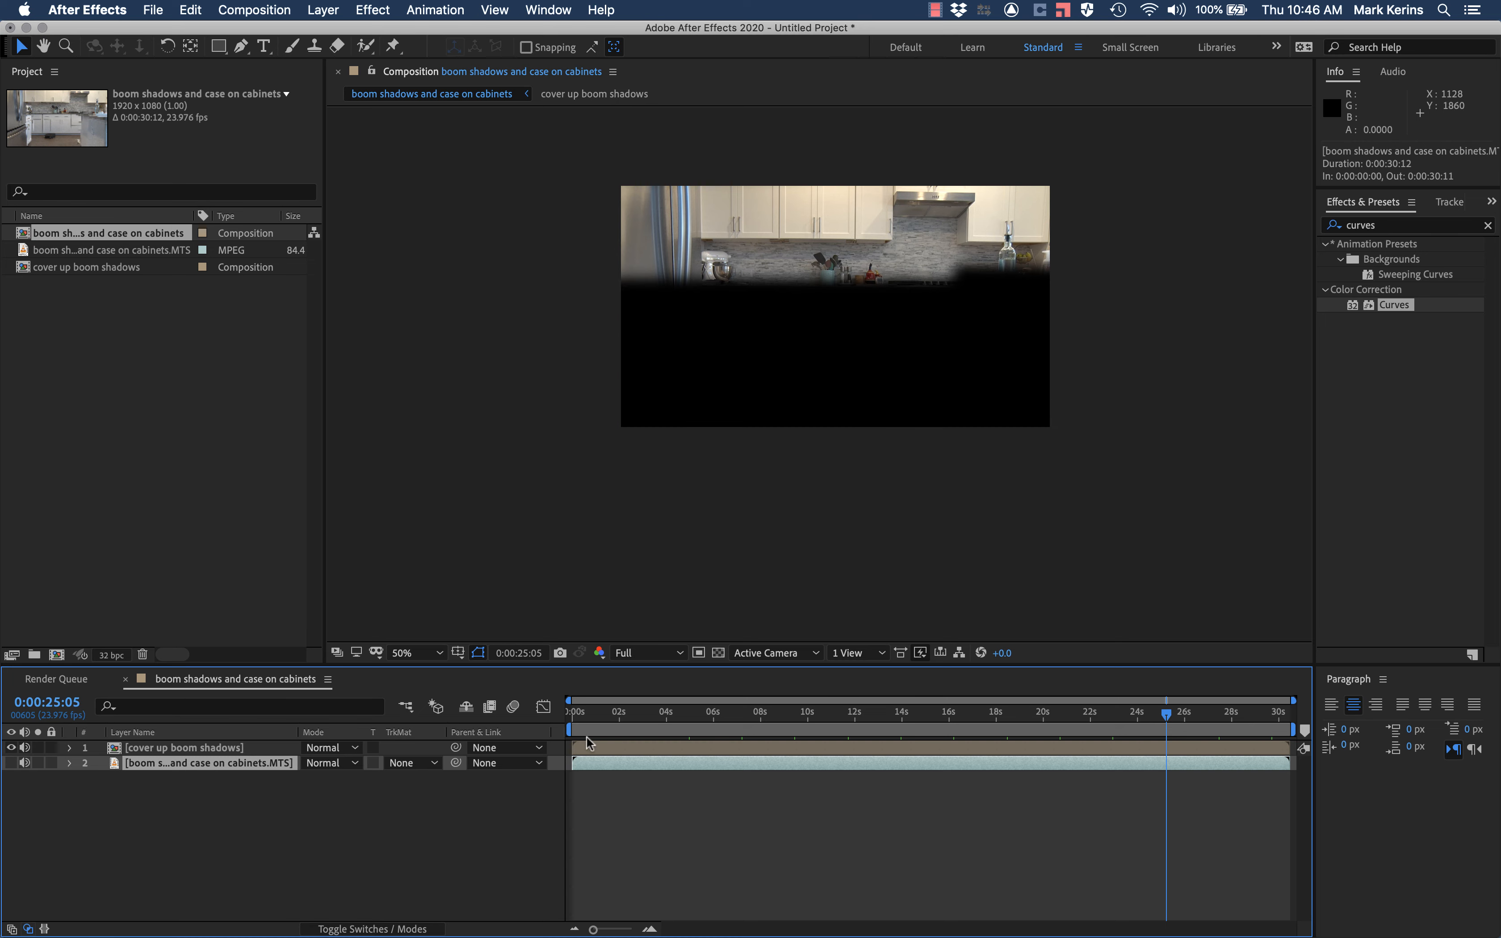
pyautogui.moveTo(602, 722); pyautogui.dragTo(562, 700)
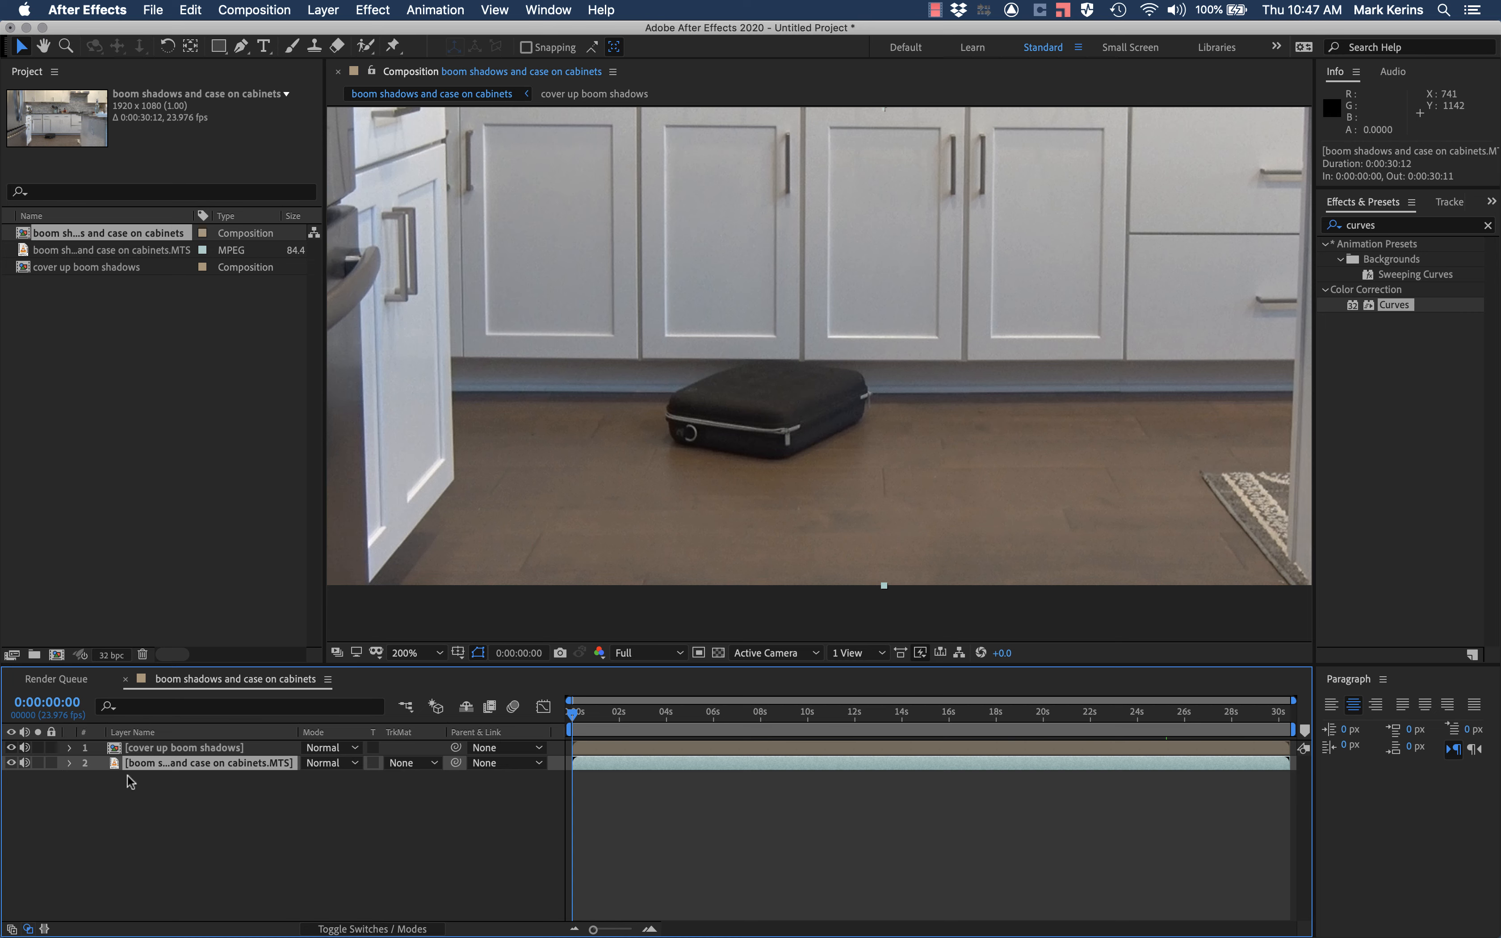
# Duplicate the original footage and draw a four-point mask around the clean cabinet base and floor just right of the case
pyautogui.press('super+d')
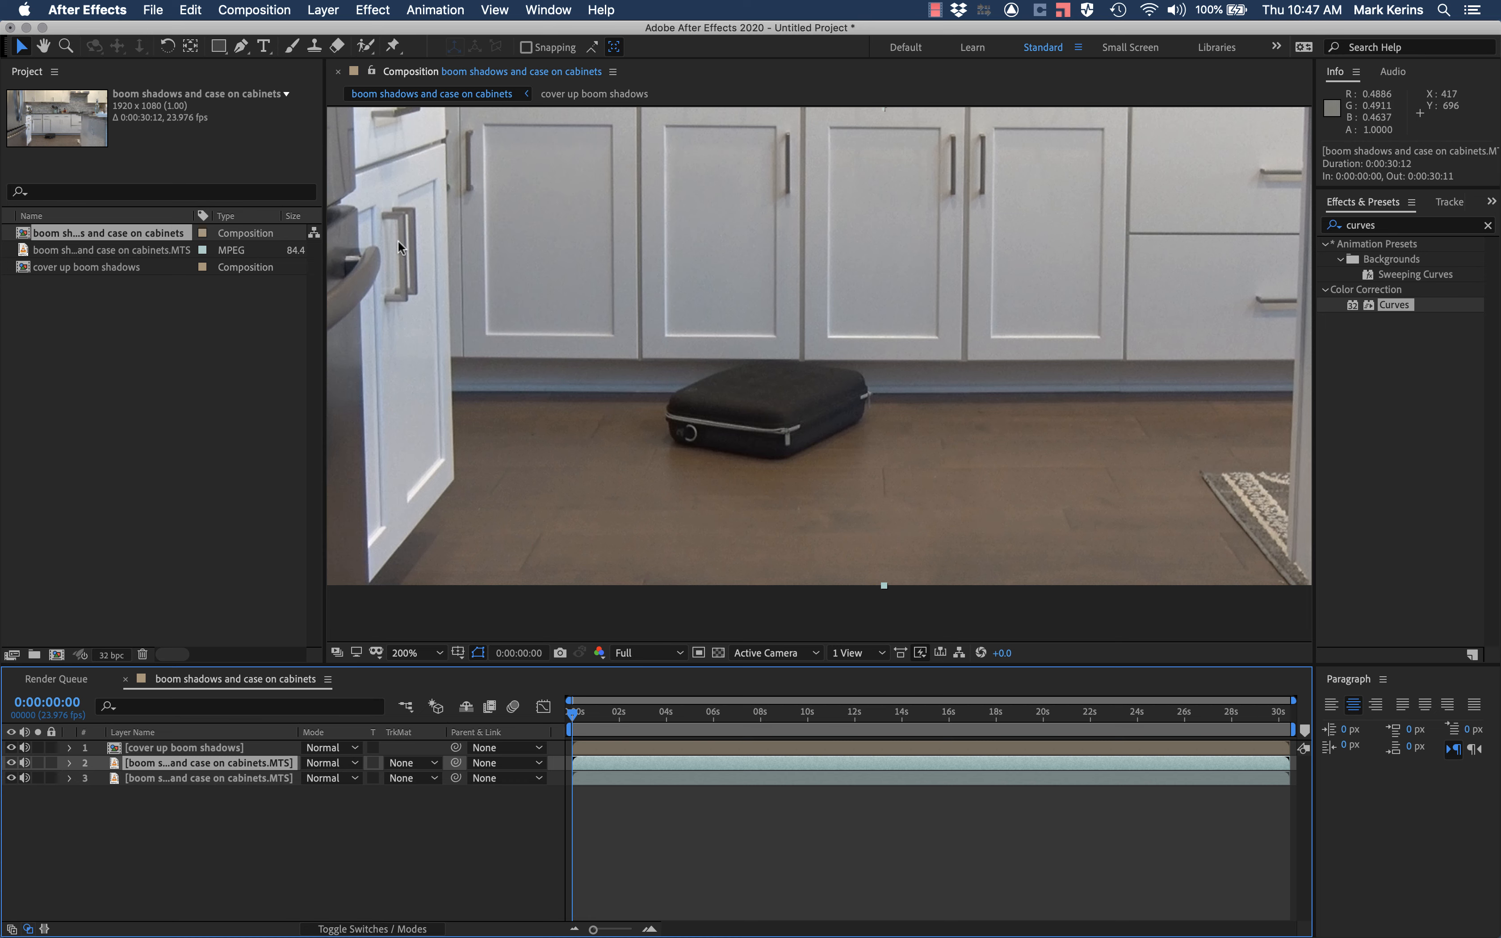
pyautogui.press('g')
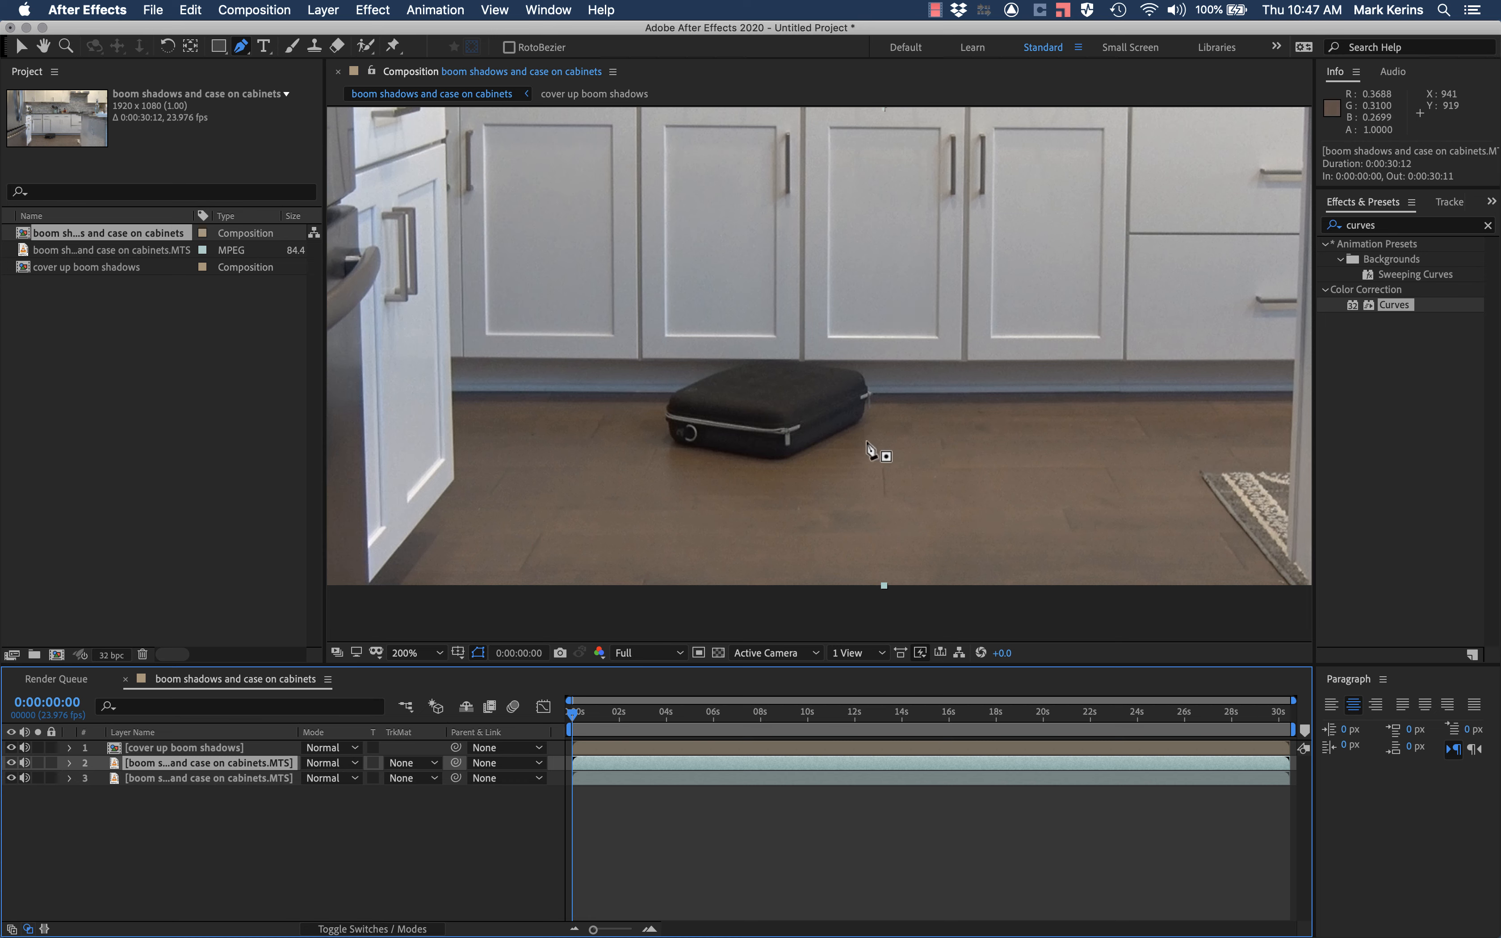
pyautogui.click(888, 306)
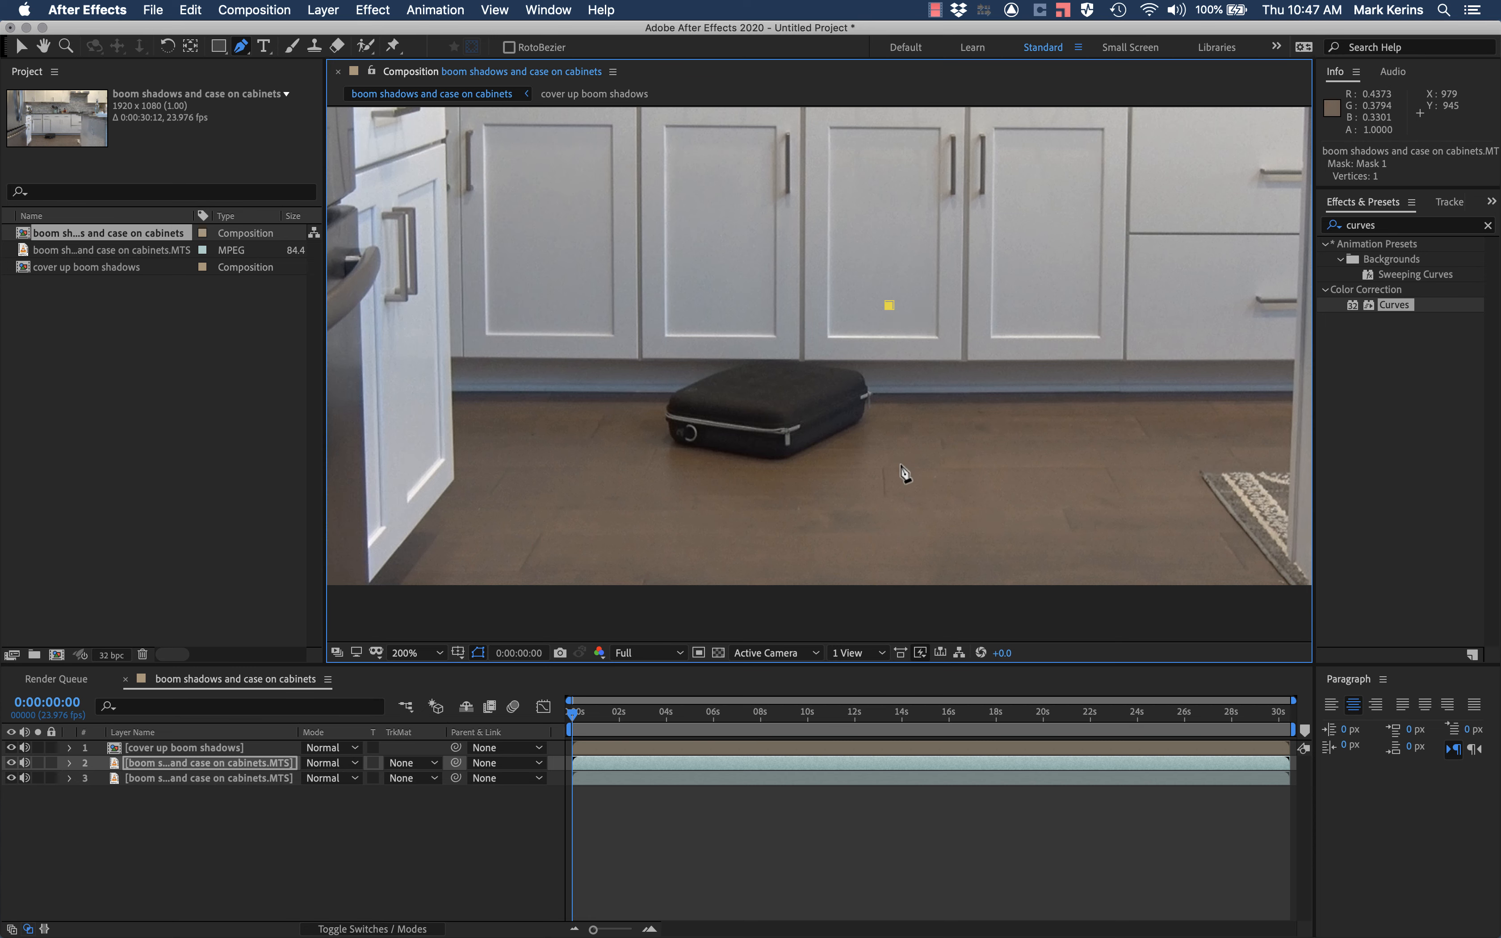
pyautogui.click(879, 483)
pyautogui.click(1090, 462)
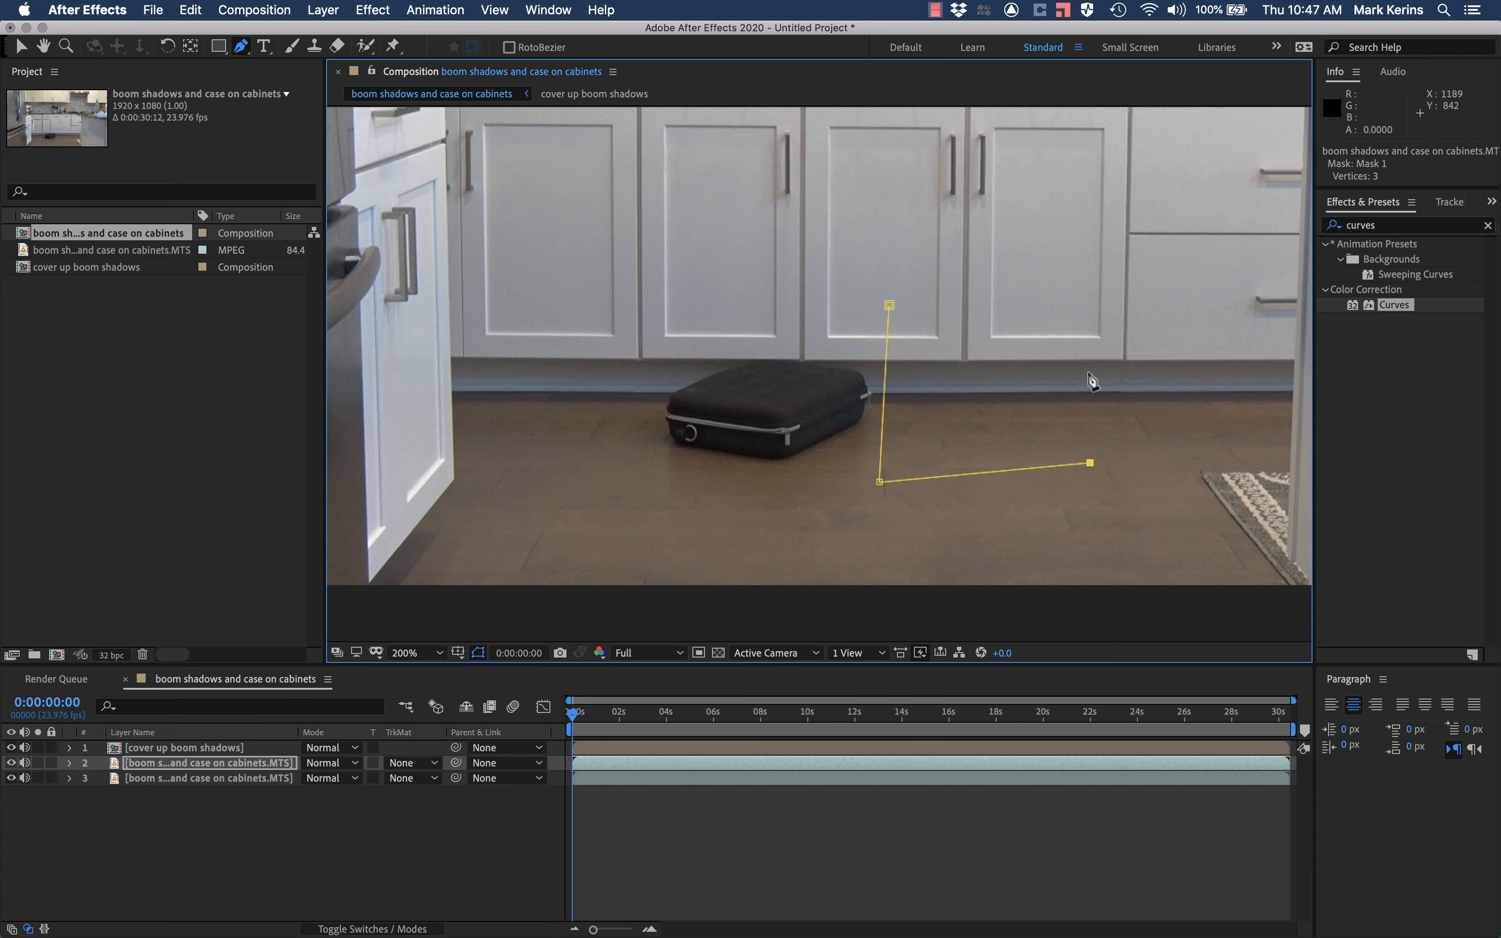
pyautogui.click(890, 305)
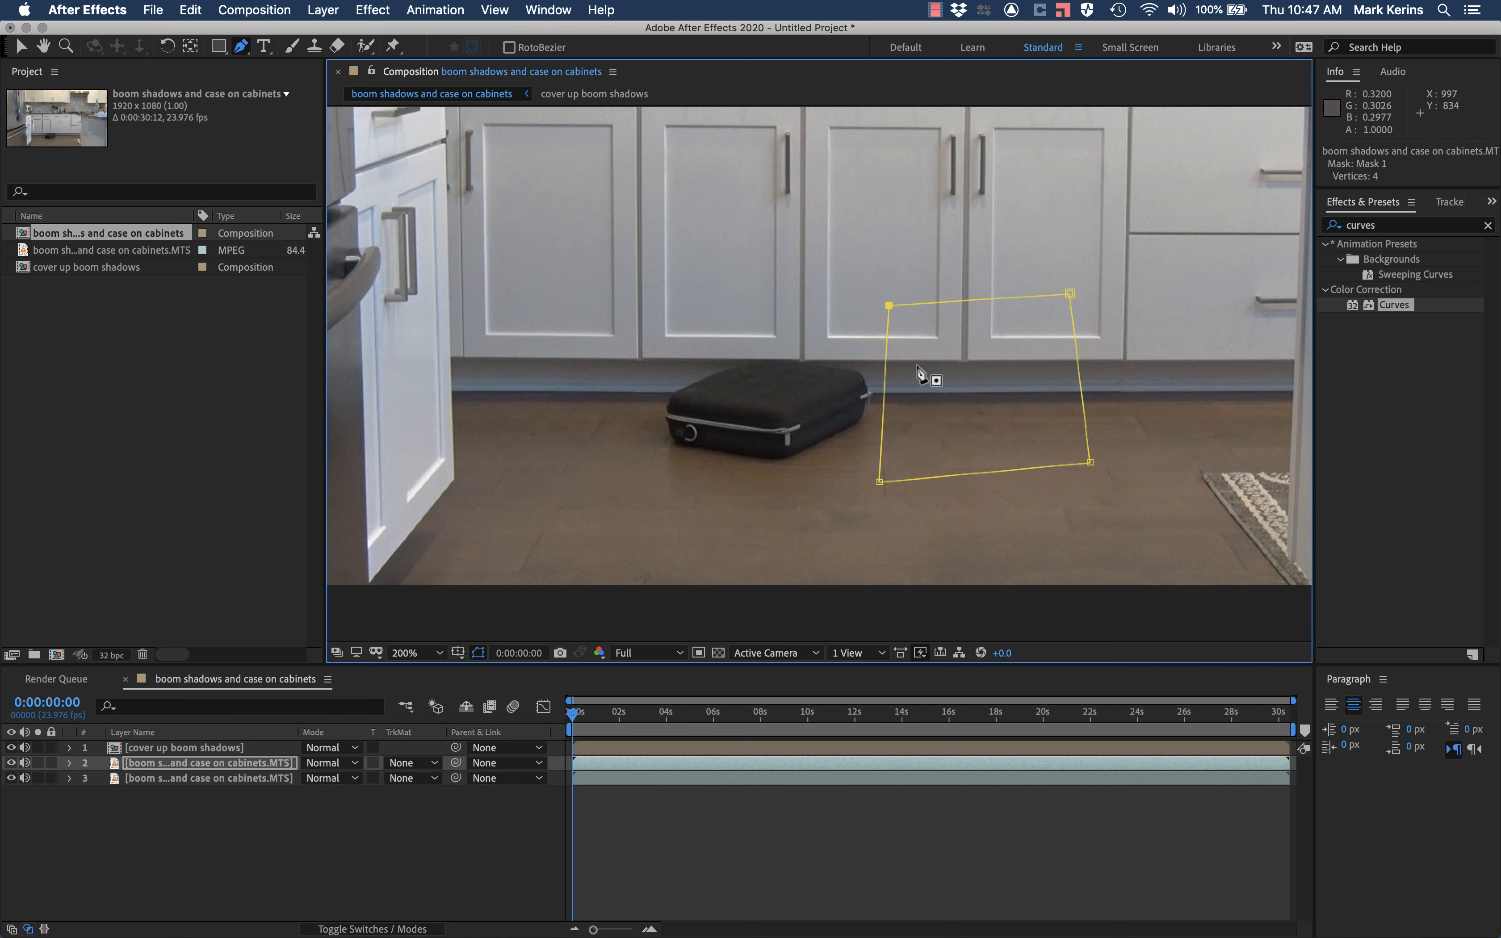
# Move the masked copy straight left over the case, to position 778, 540
pyautogui.press('v')
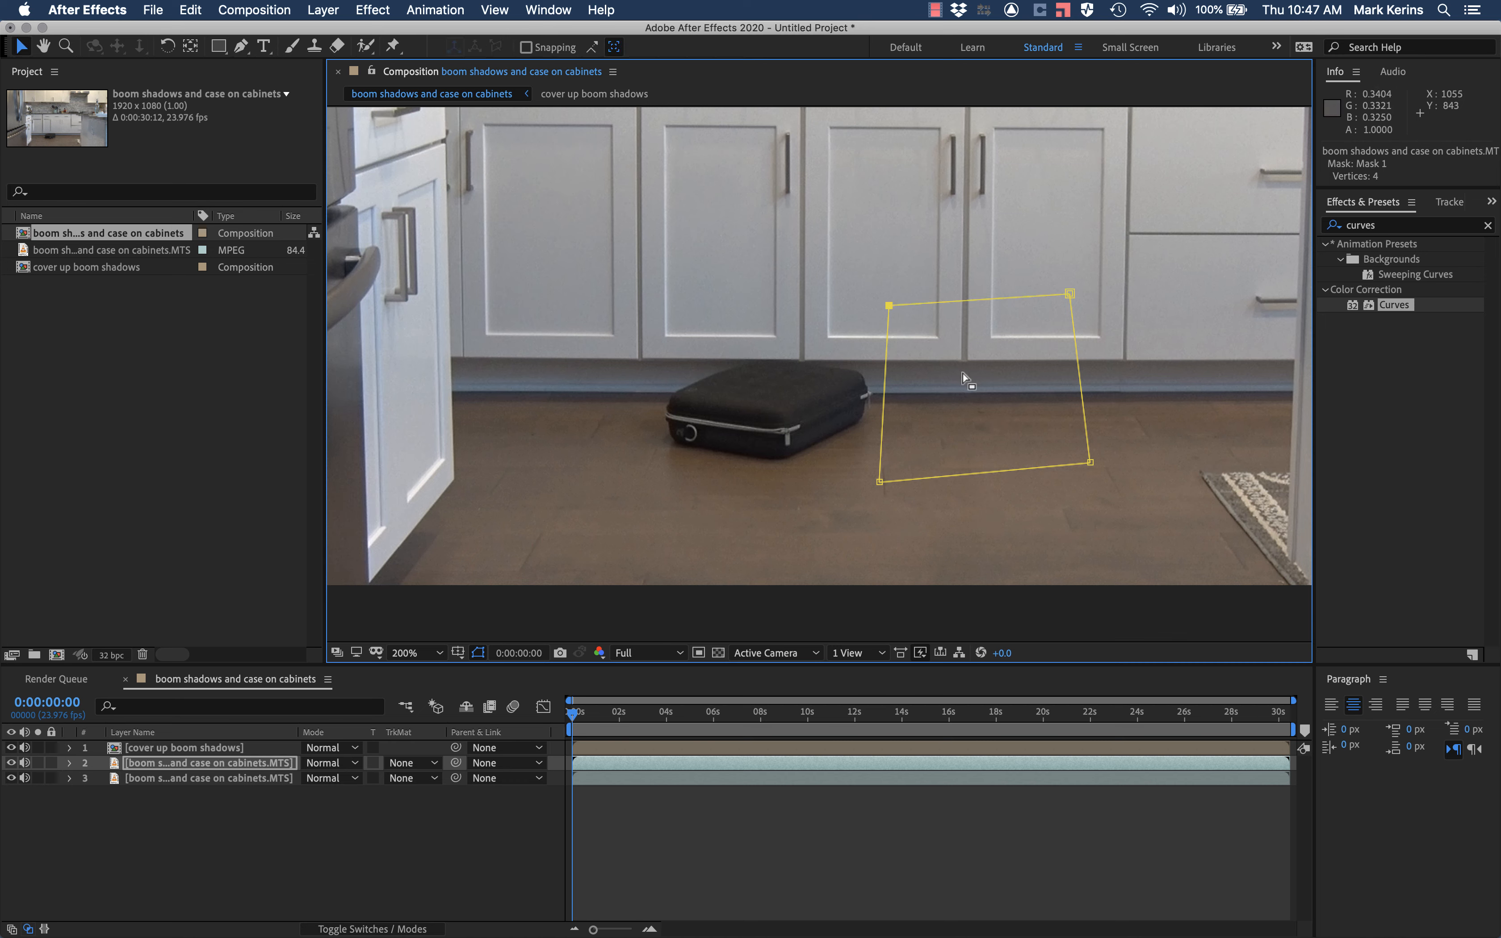
pyautogui.doubleClick(916, 380)
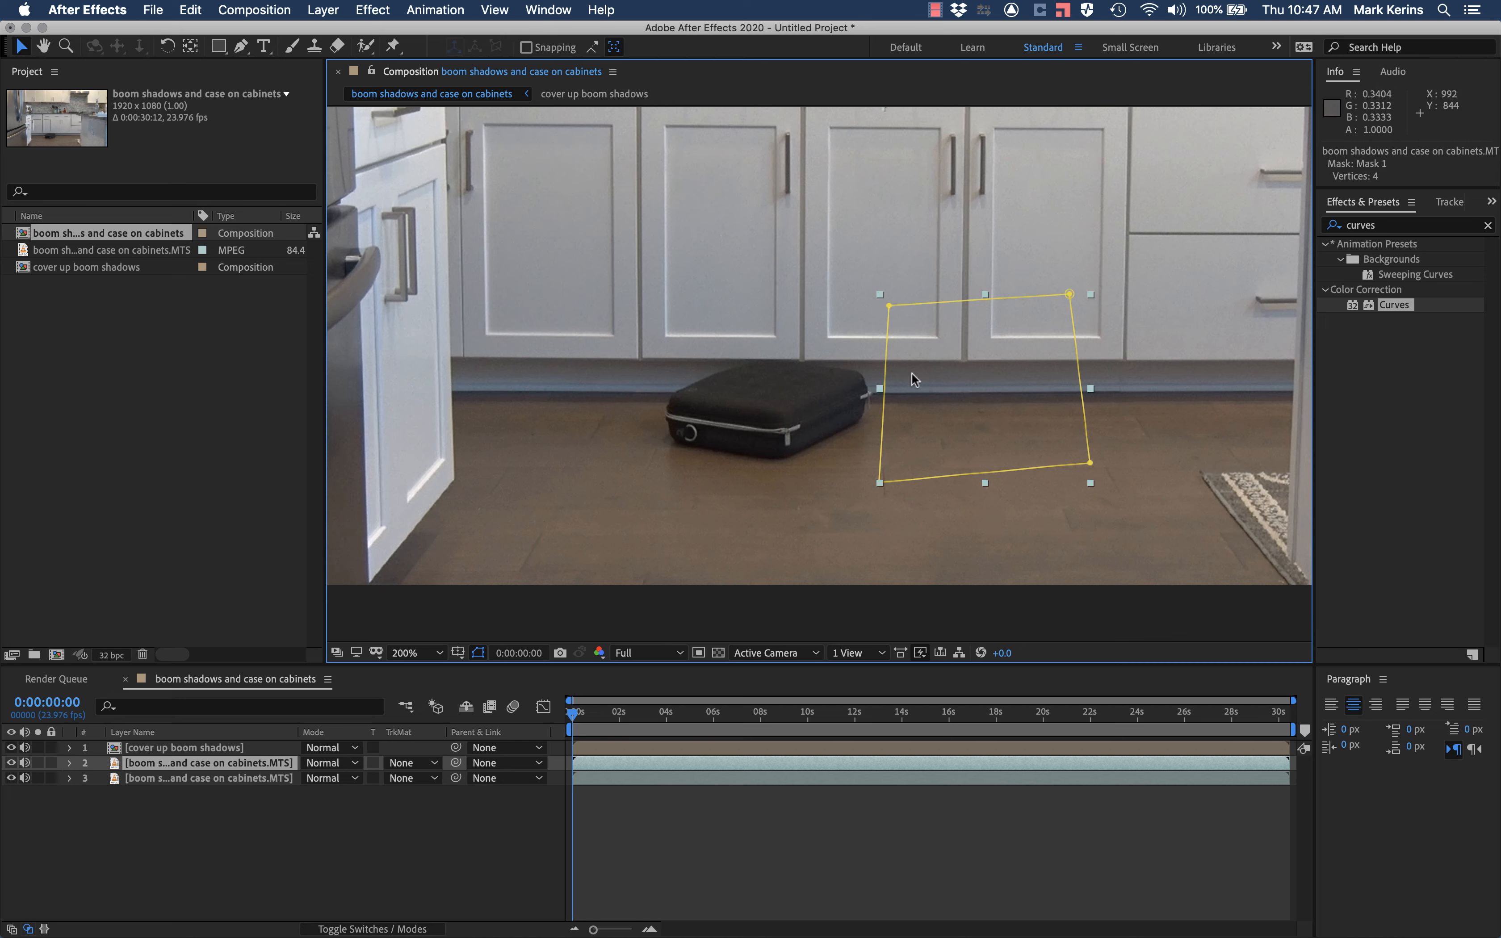
pyautogui.moveTo(934, 388); pyautogui.dragTo(772, 390)
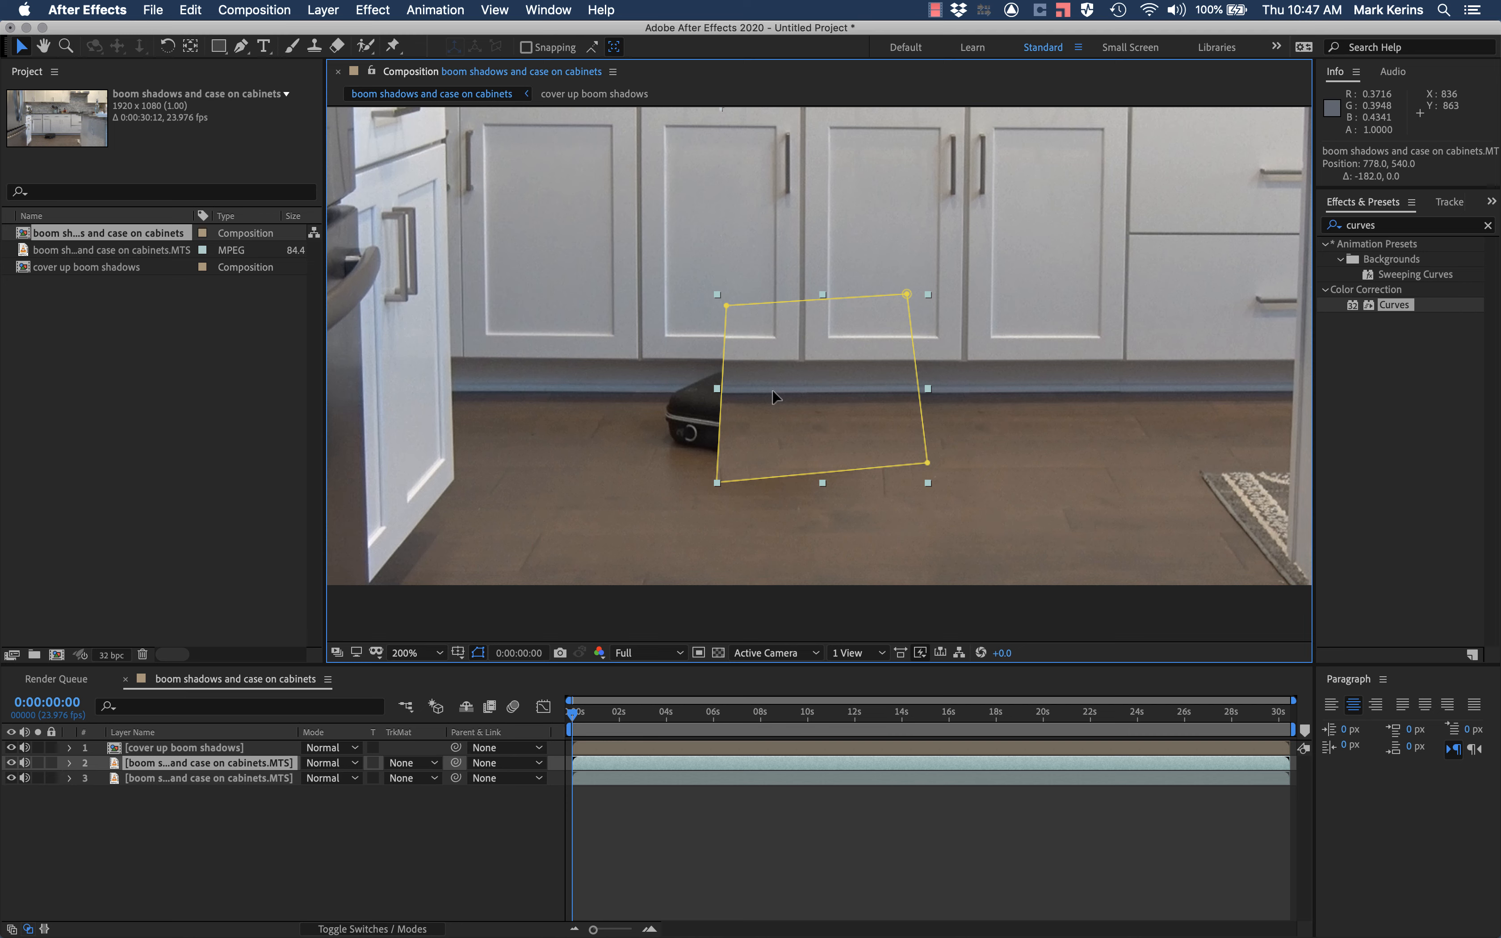
# Narrow the patch's mask so its right edge runs vertically along the cabinet door gap above the case down to the floor
pyautogui.press('.')
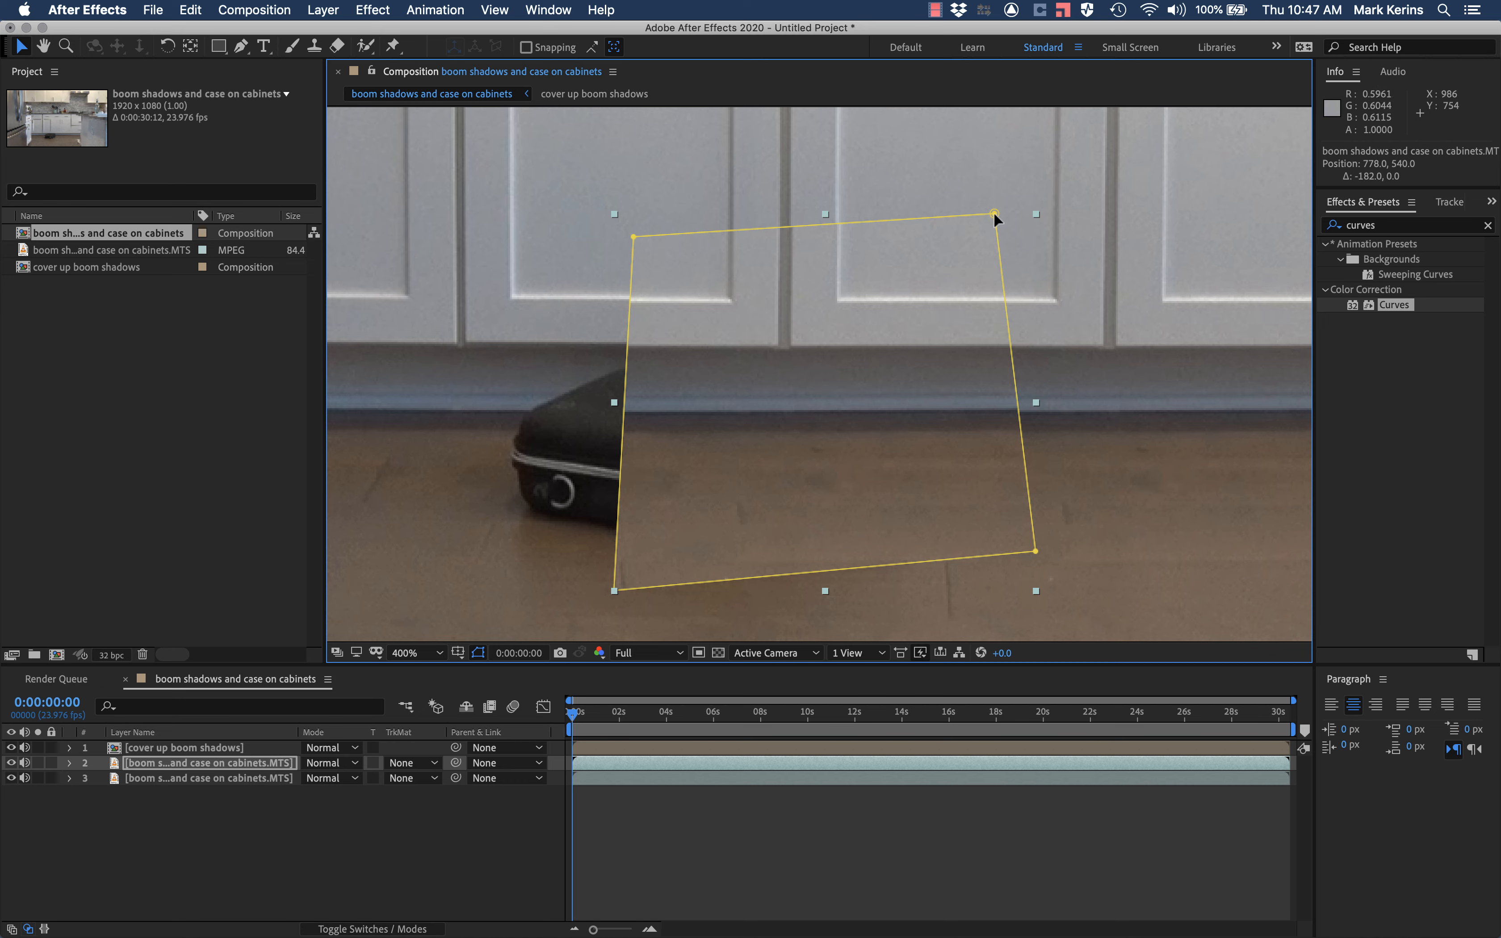
pyautogui.moveTo(994, 214); pyautogui.dragTo(792, 241)
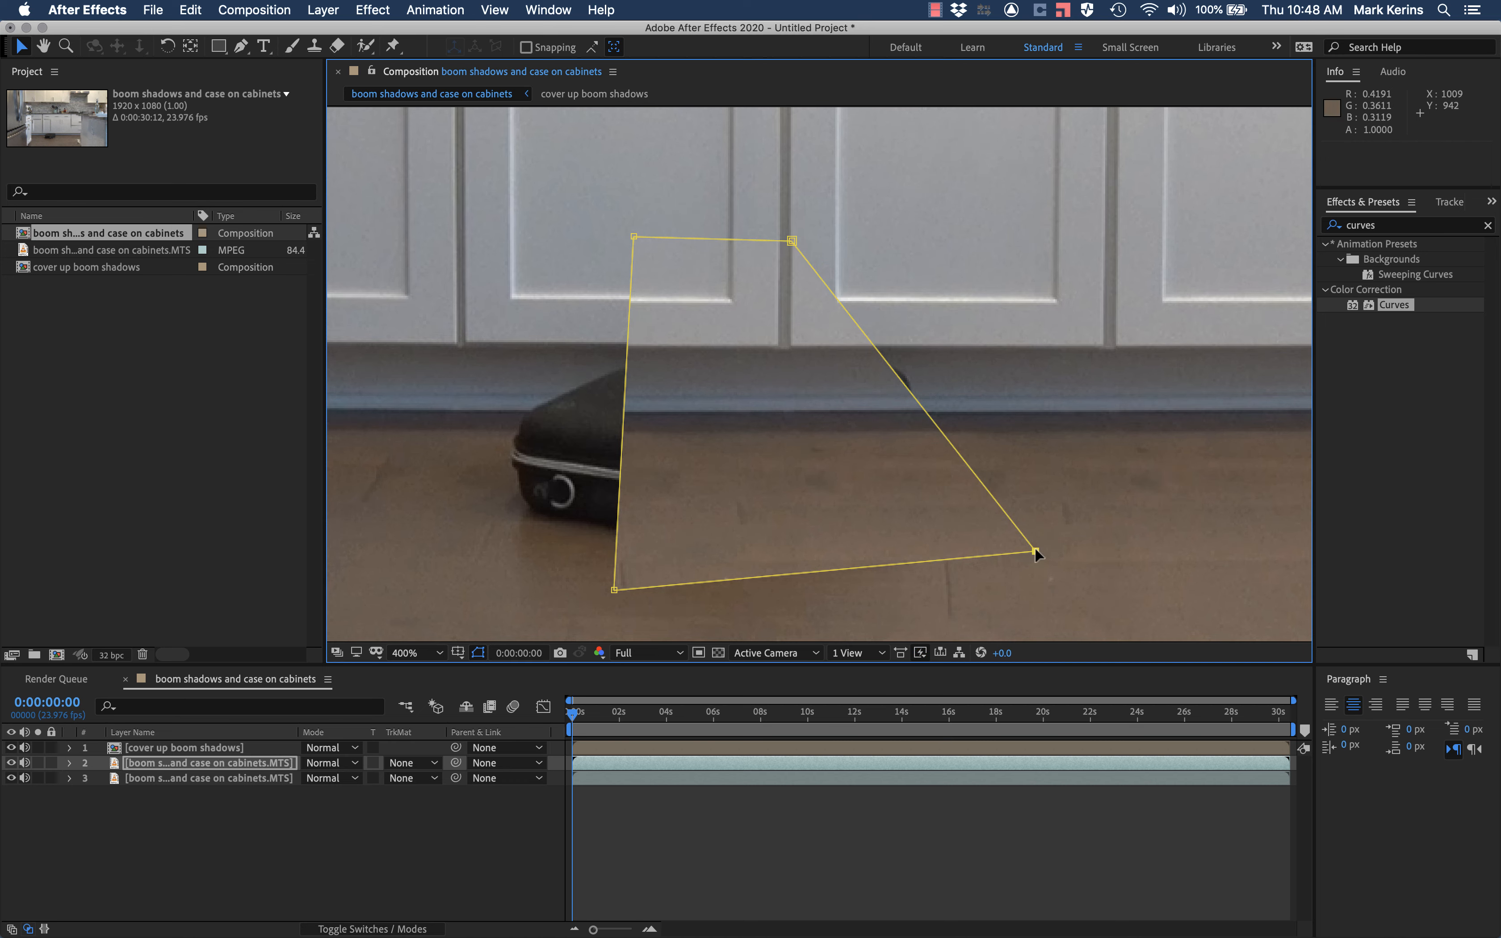
pyautogui.moveTo(1035, 549); pyautogui.dragTo(781, 593)
pyautogui.moveTo(791, 241); pyautogui.dragTo(782, 242)
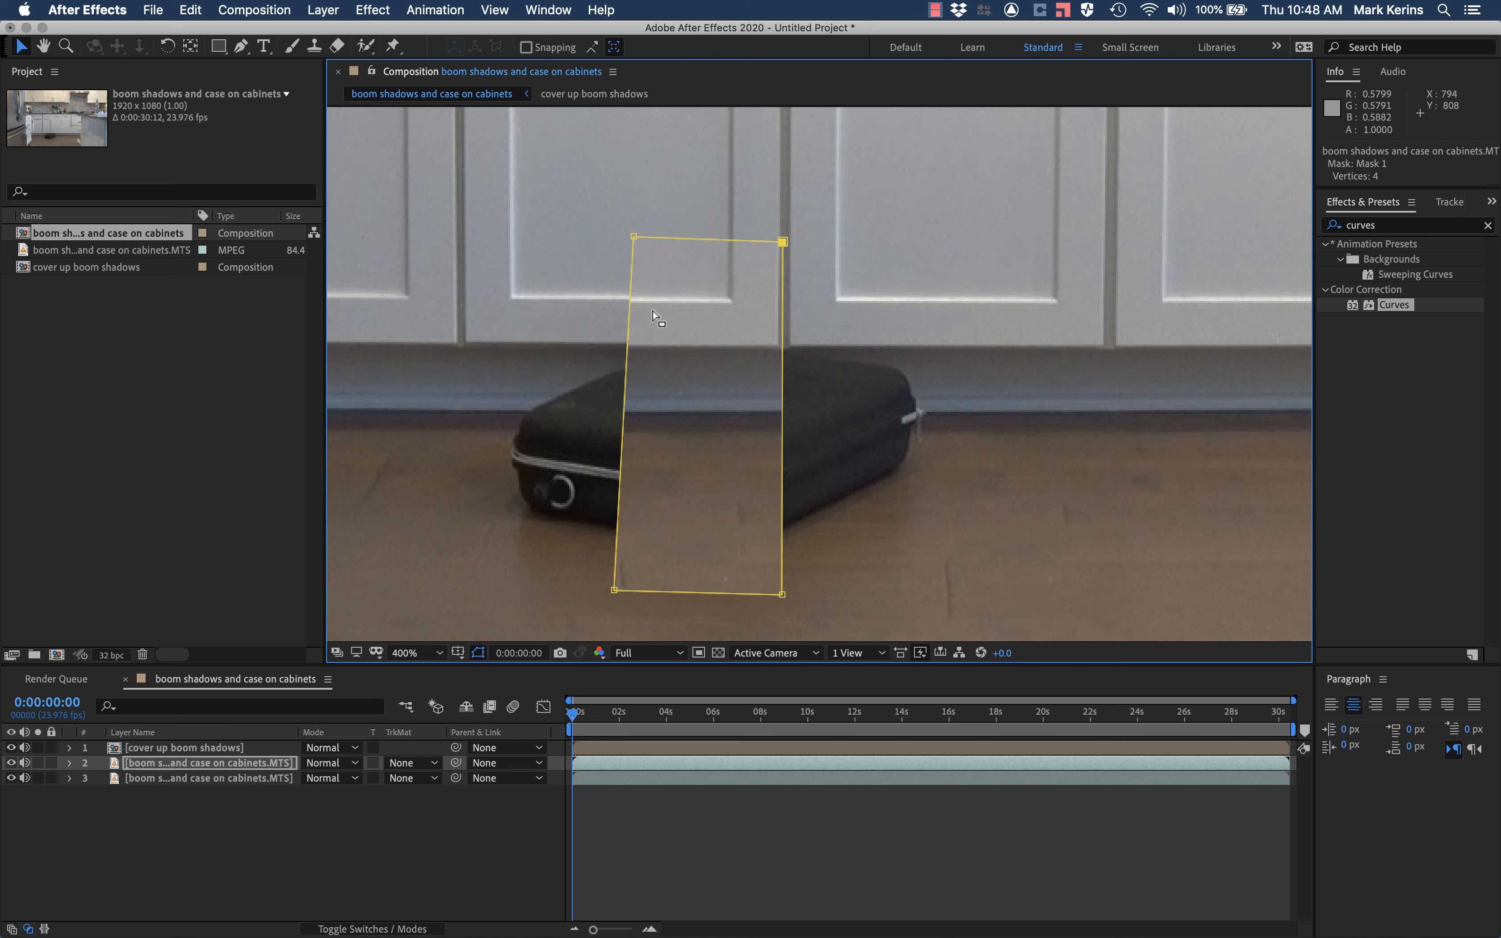
# Nudge the patch up 1 pixel to position 778, 539, and check its alignment with the cabinet door edges
pyautogui.doubleClick(664, 353)
pyautogui.press('Up')
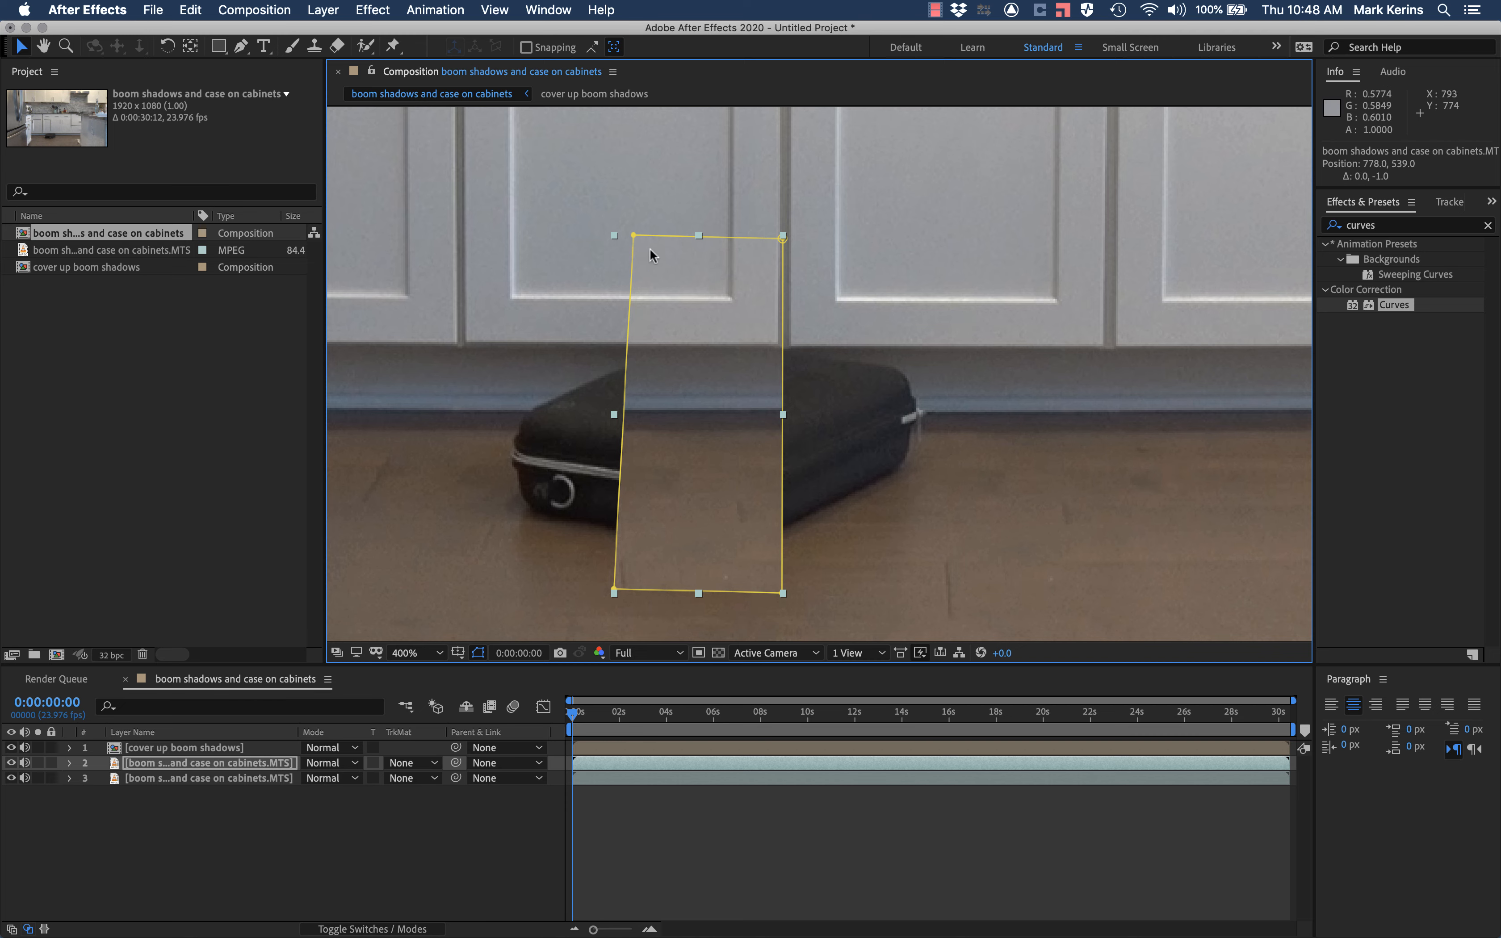
pyautogui.press('.')
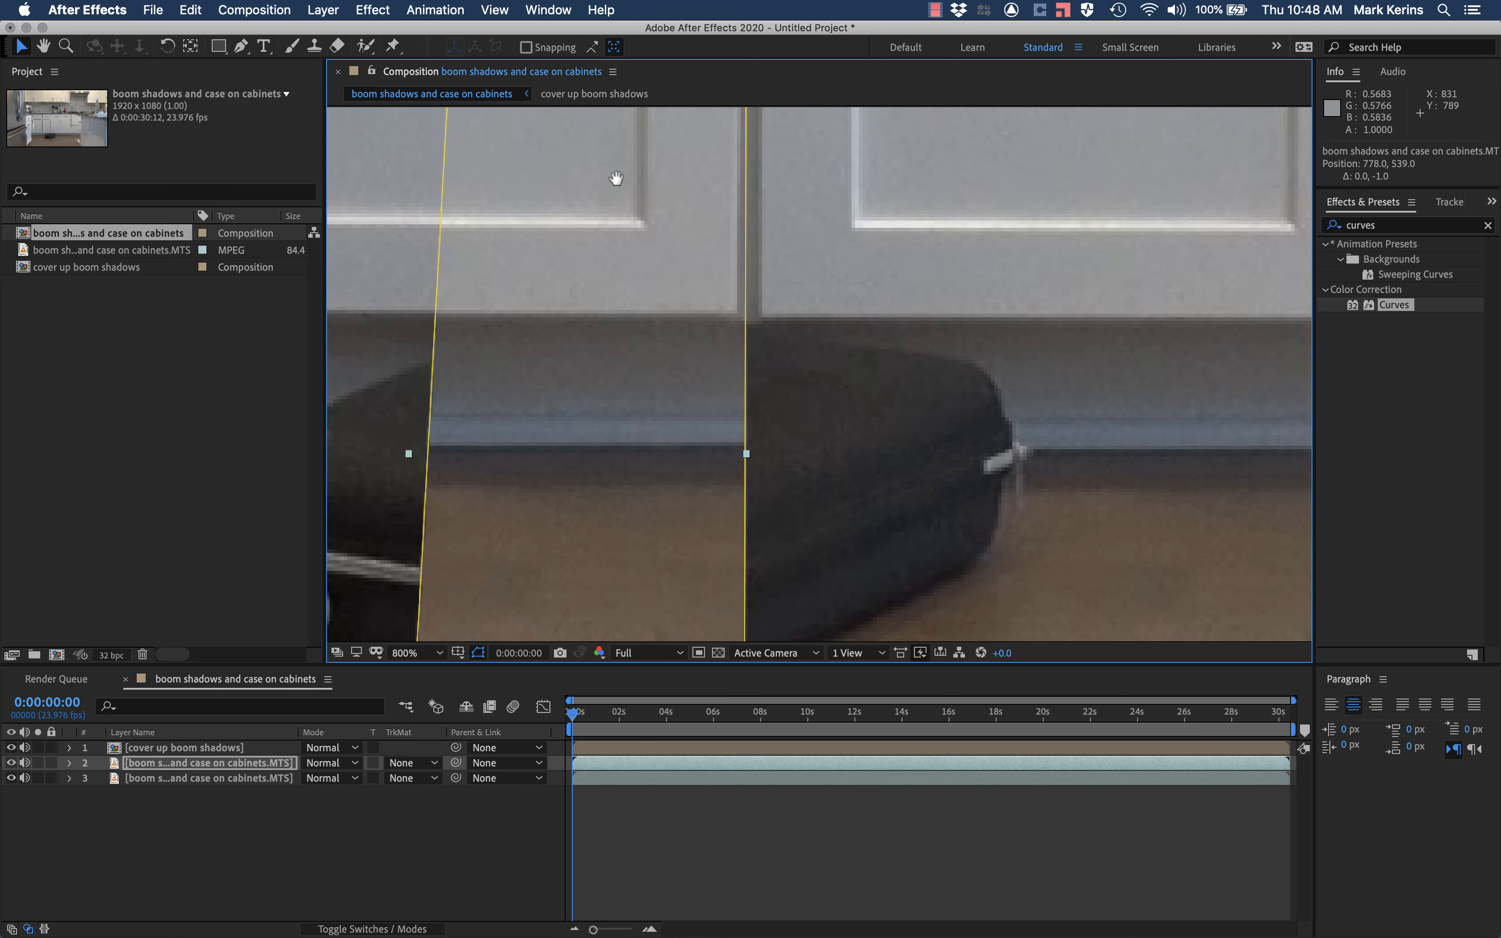
pyautogui.press('h')
pyautogui.moveTo(613, 178); pyautogui.dragTo(686, 356)
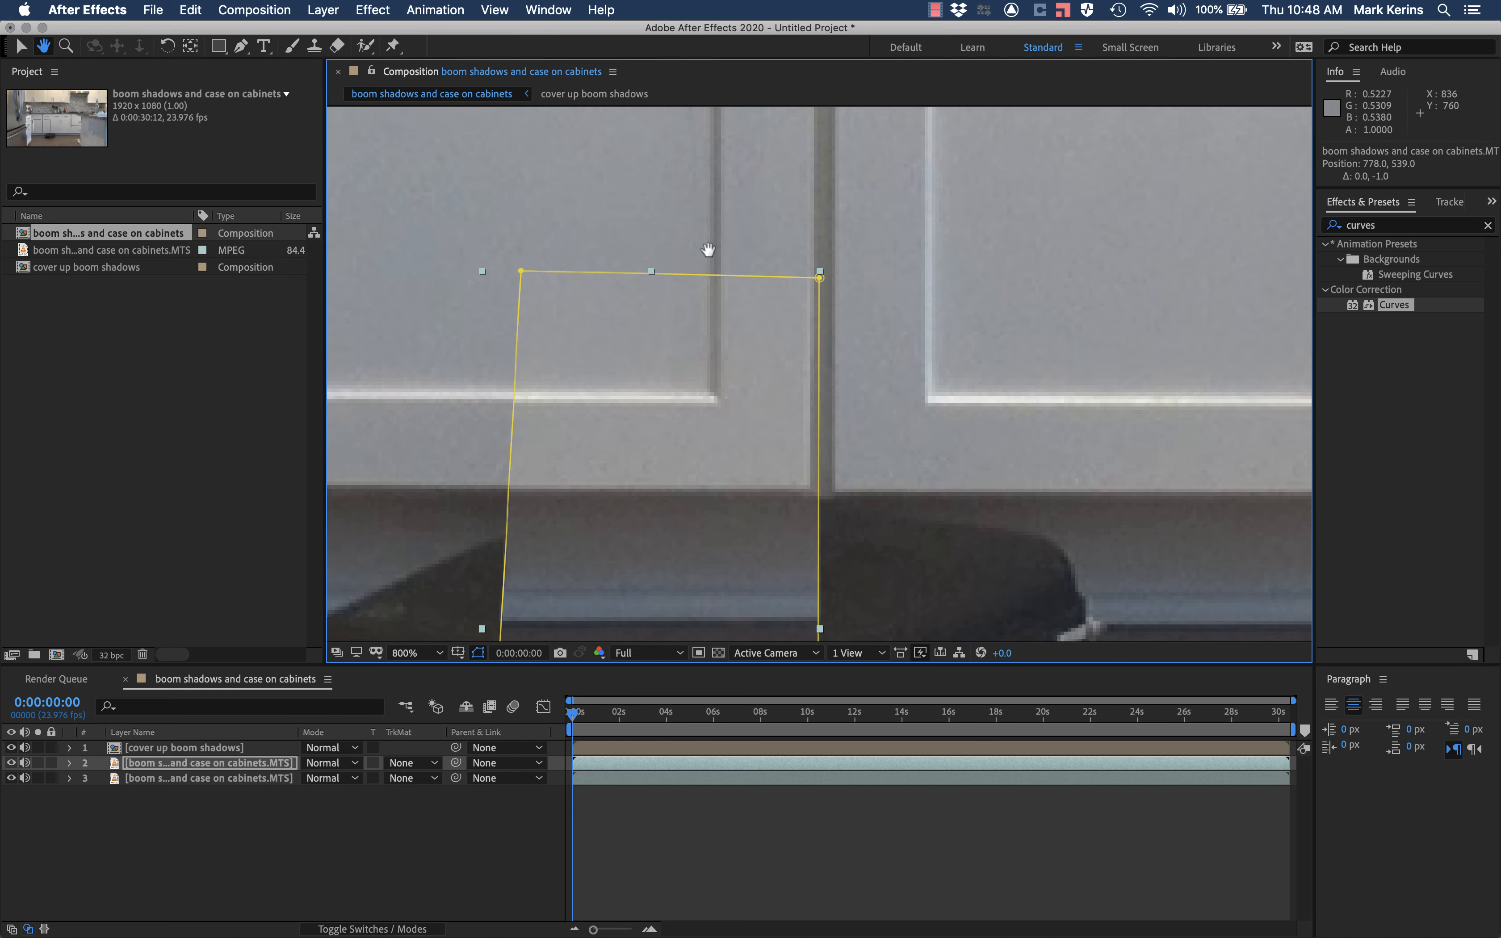
pyautogui.press(',')
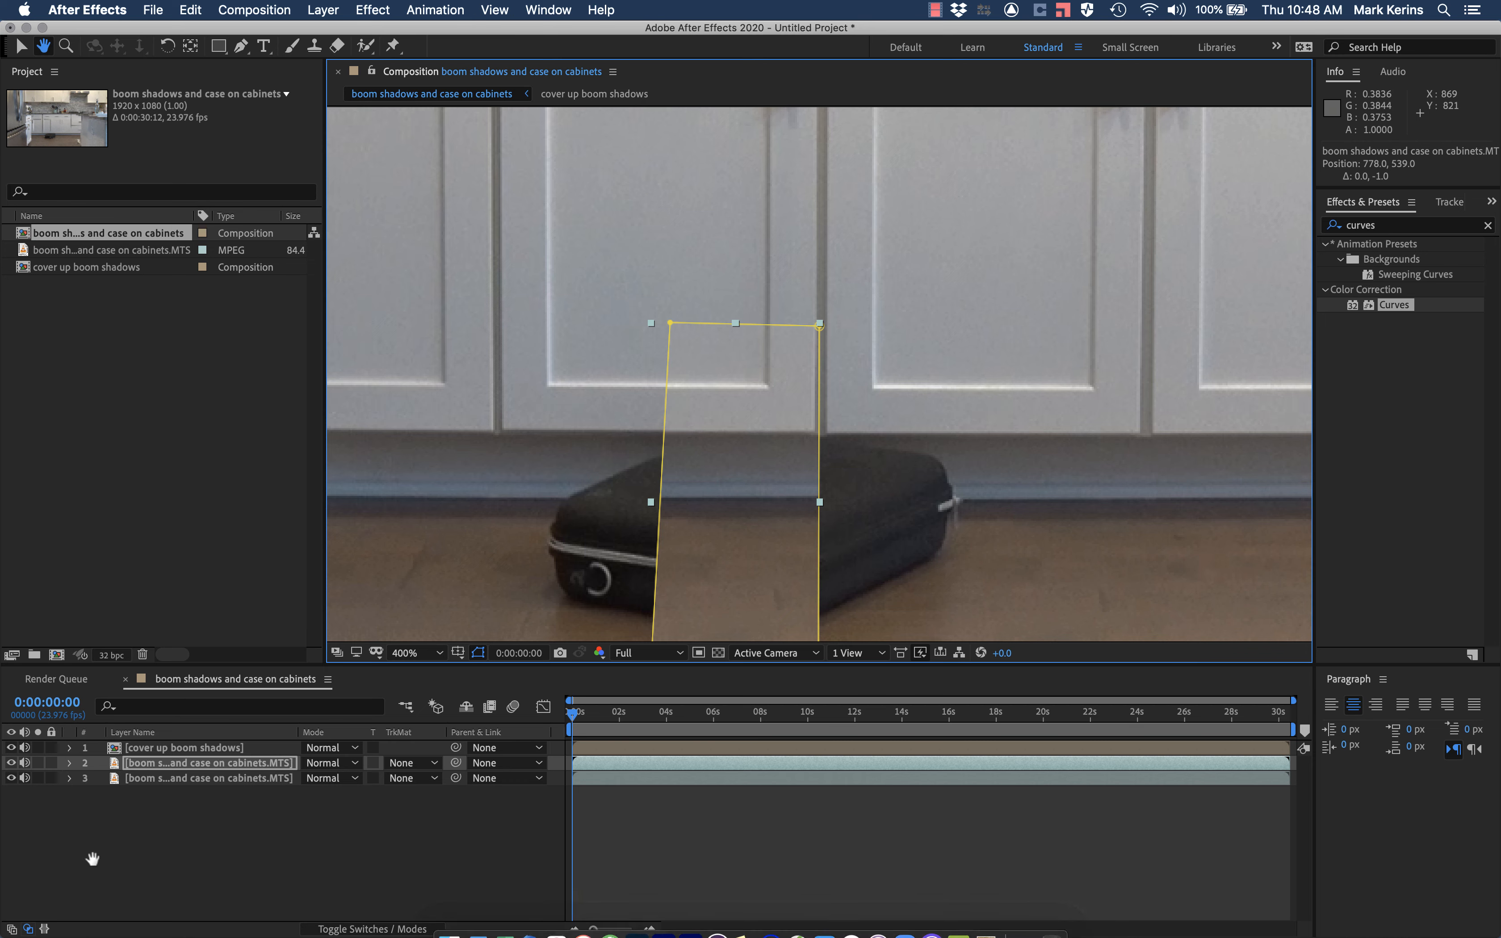
# Duplicate the original footage again and draw a four-point mask from the door gap right of the case down across the clean floor
pyautogui.press('v')
pyautogui.click(213, 779)
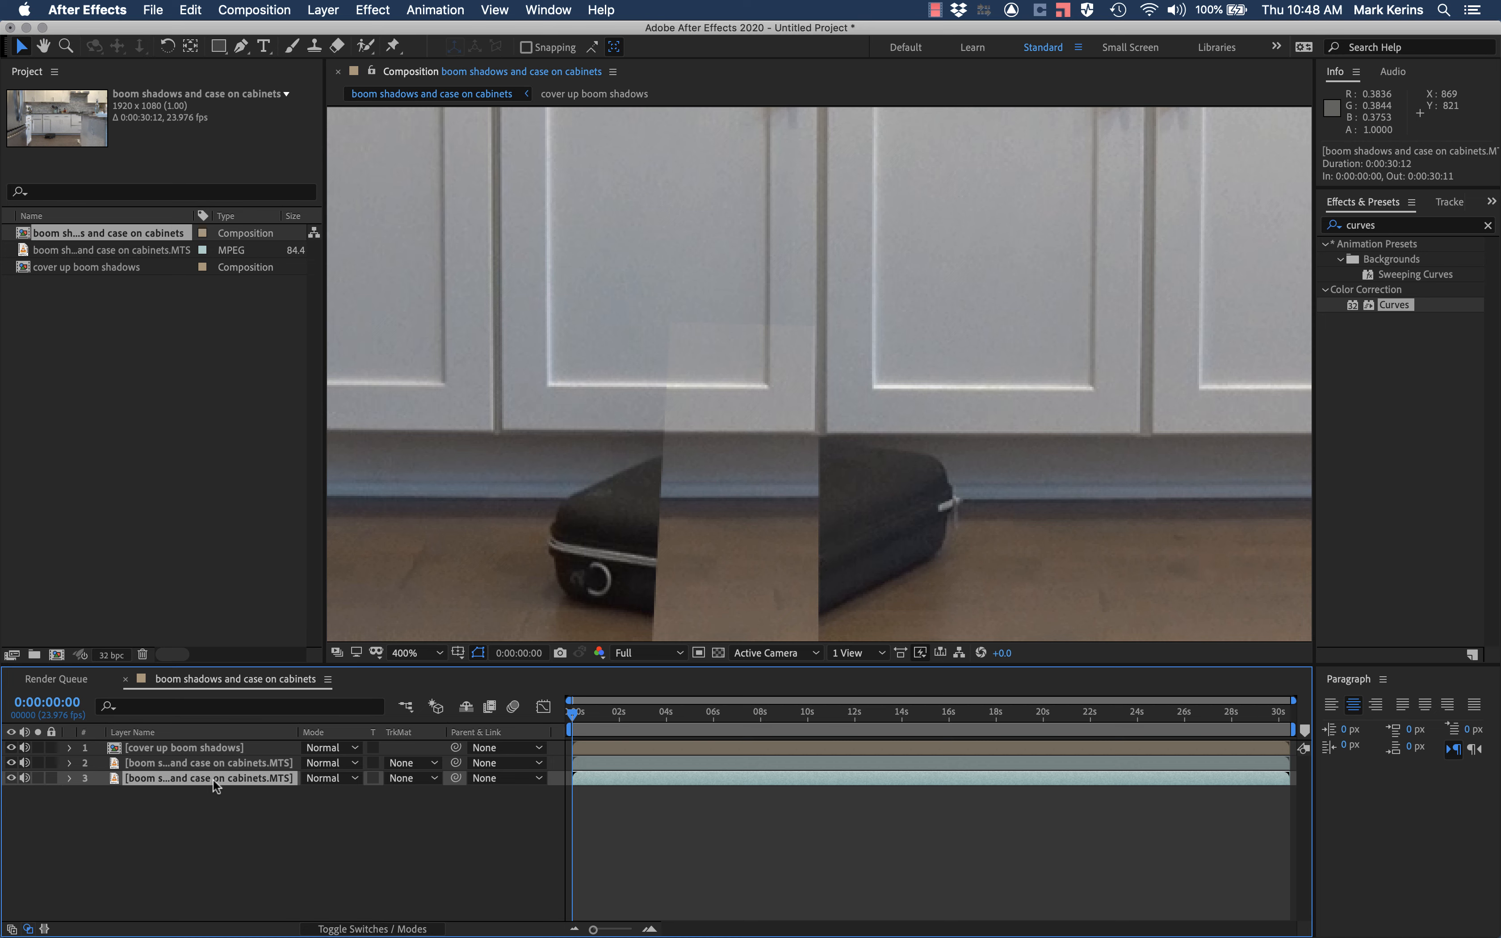
pyautogui.press('super+d')
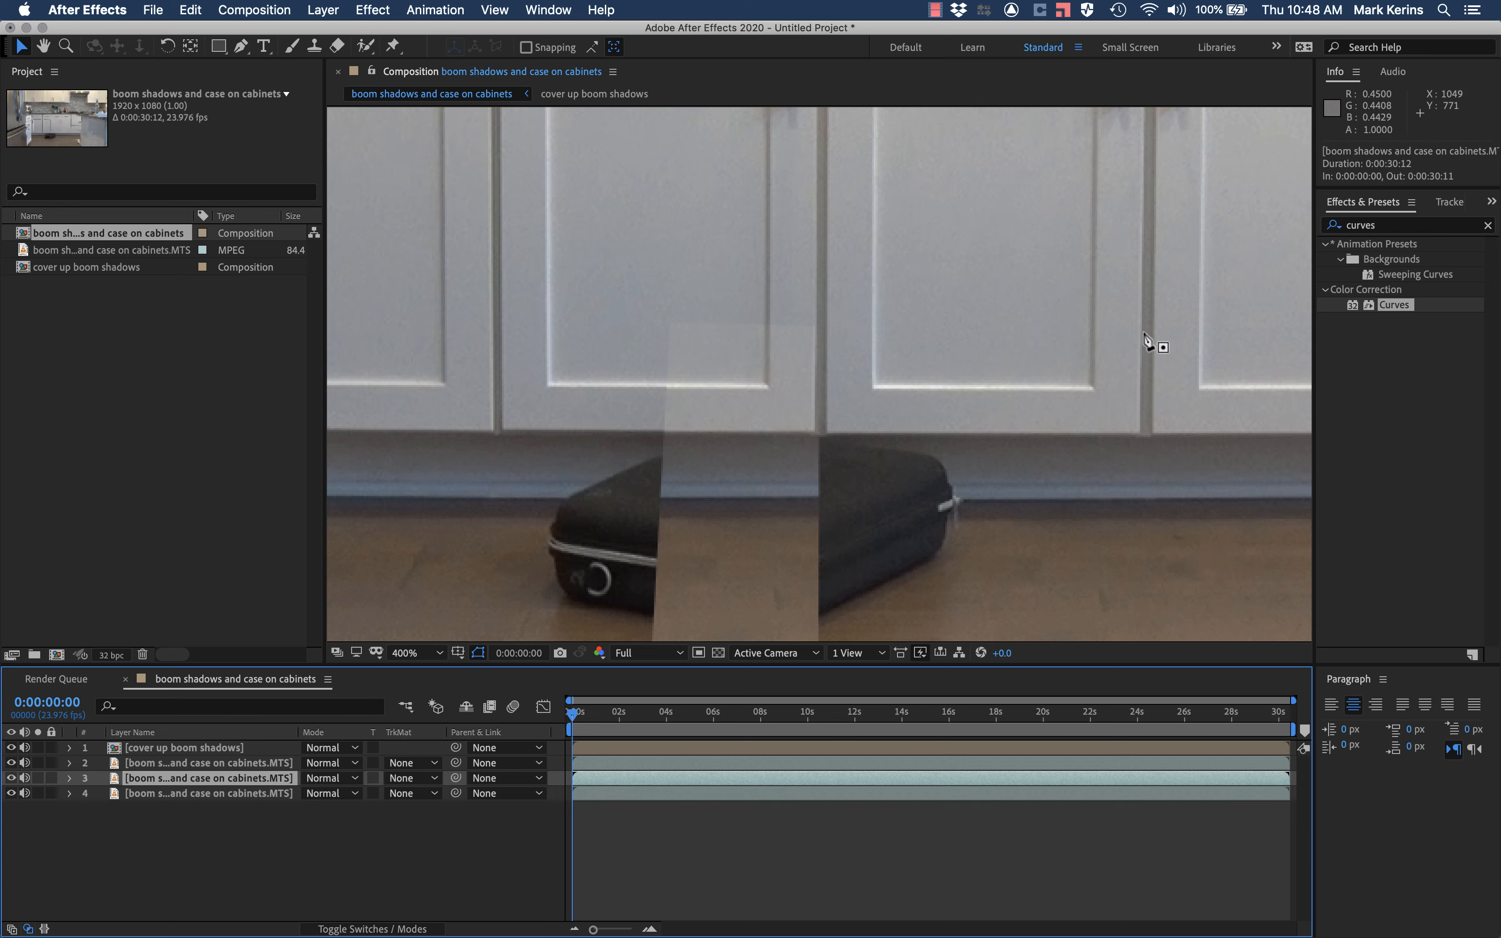
pyautogui.press('g')
pyautogui.click(1147, 329)
pyautogui.click(1146, 621)
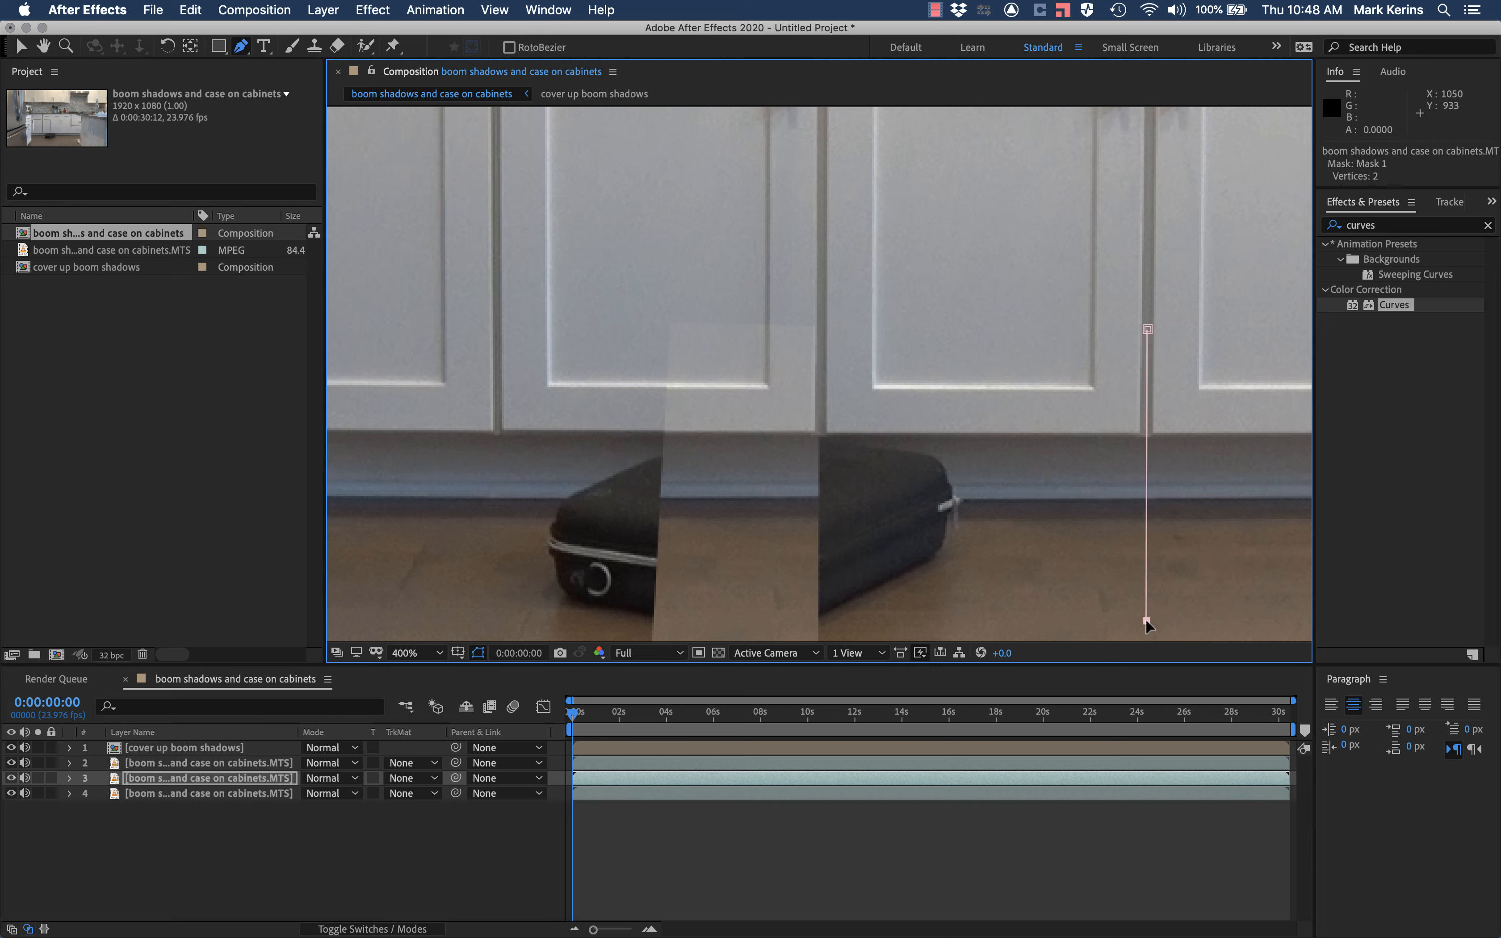
pyautogui.scroll(-5, 1194, 620)
pyautogui.hscroll(8, 1195, 621)
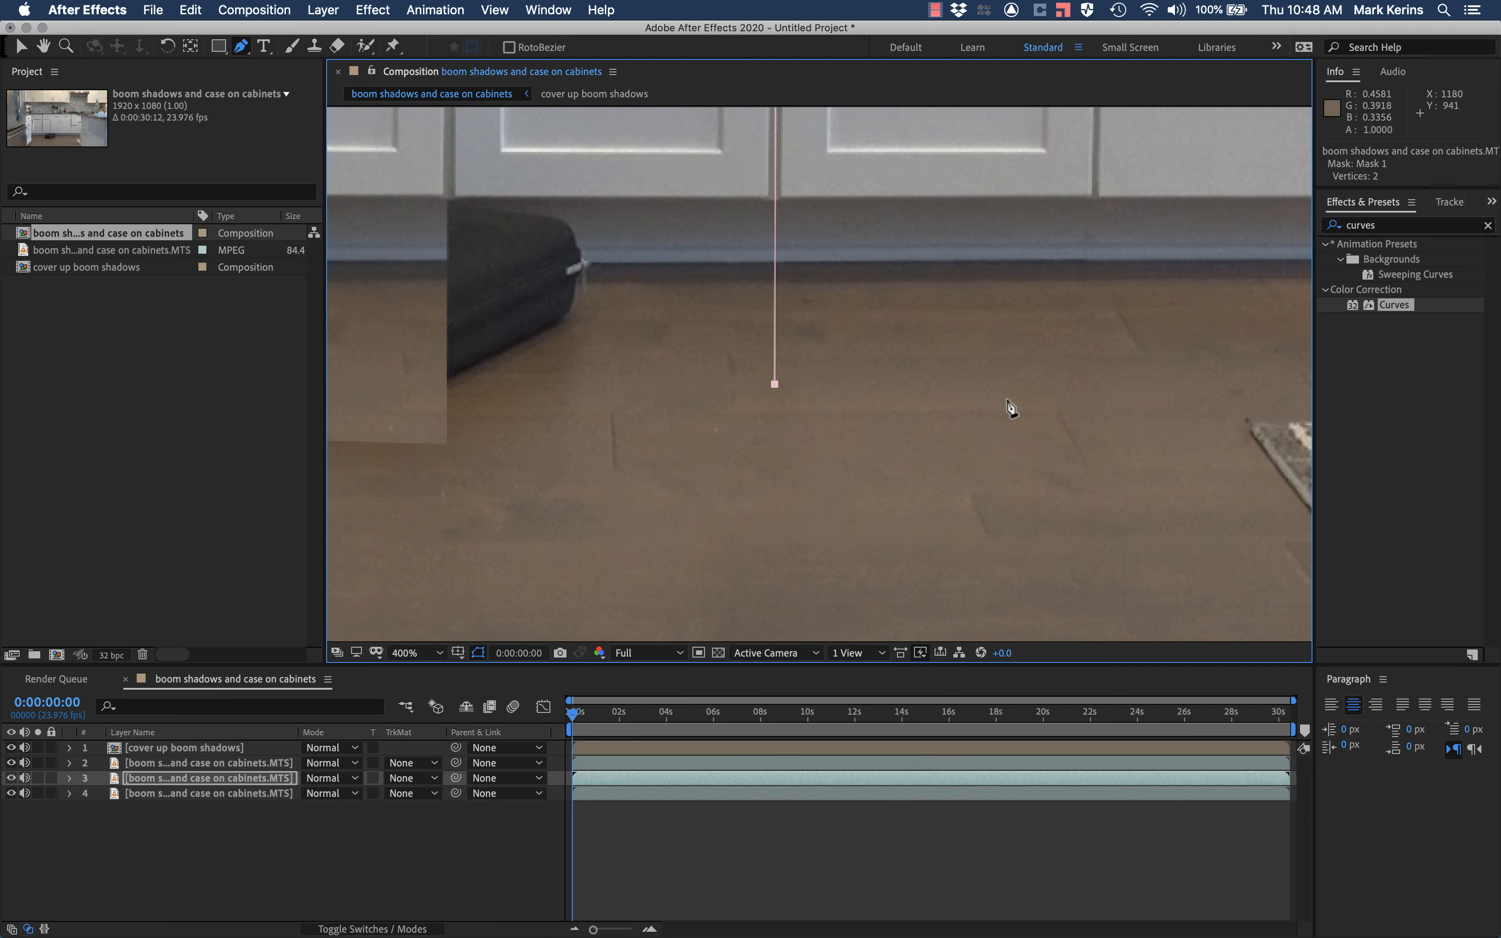
pyautogui.click(1063, 403)
pyautogui.scroll(1, 992, 142)
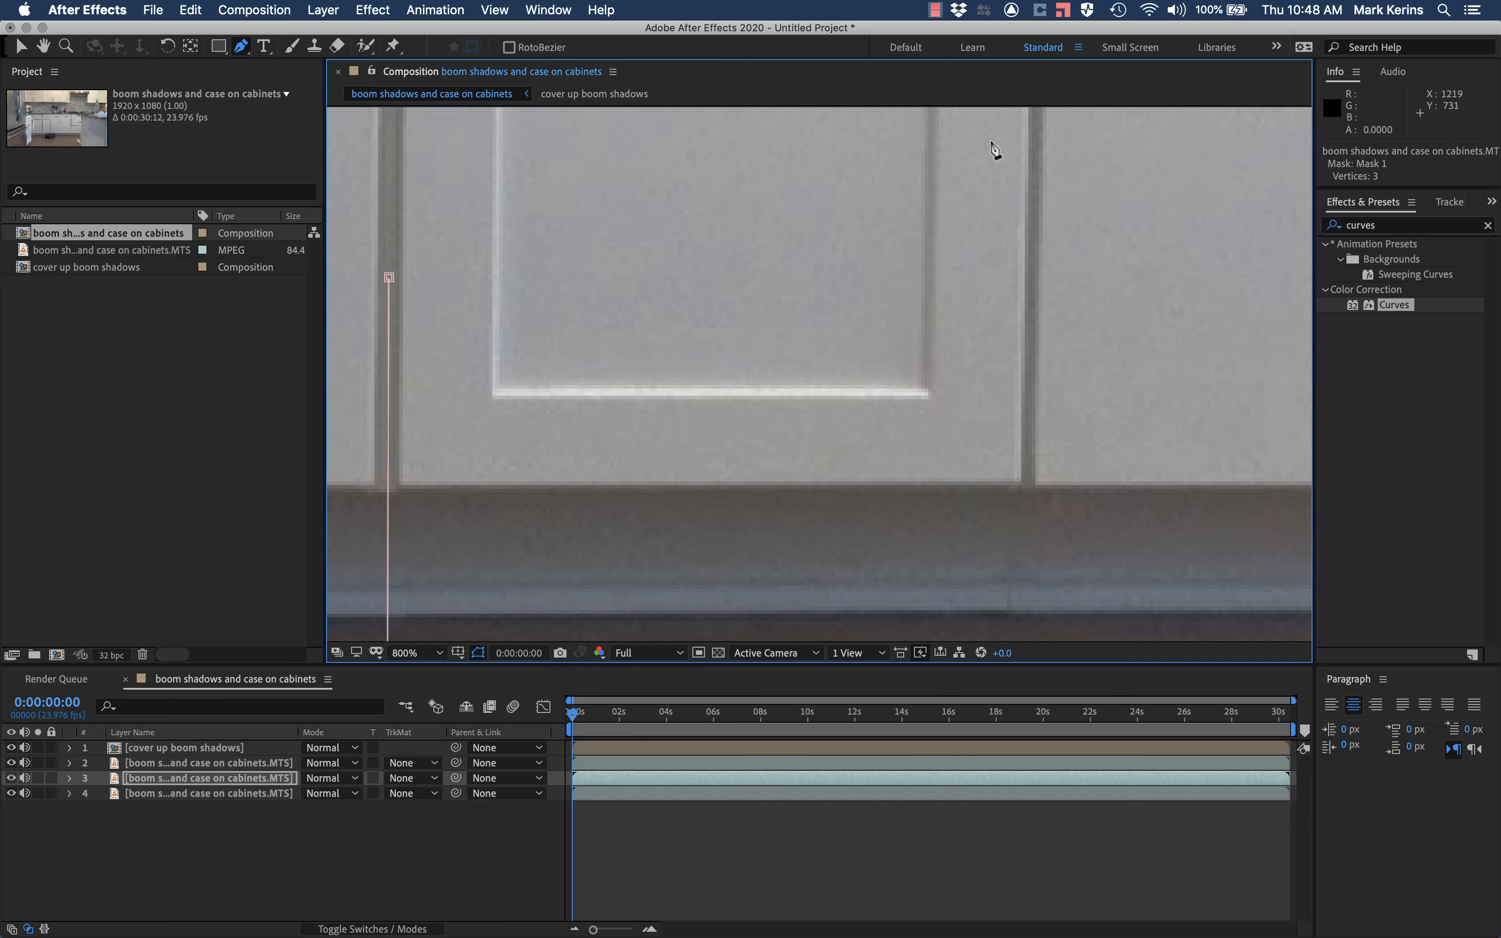
pyautogui.scroll(-2, 991, 142)
pyautogui.click(813, 346)
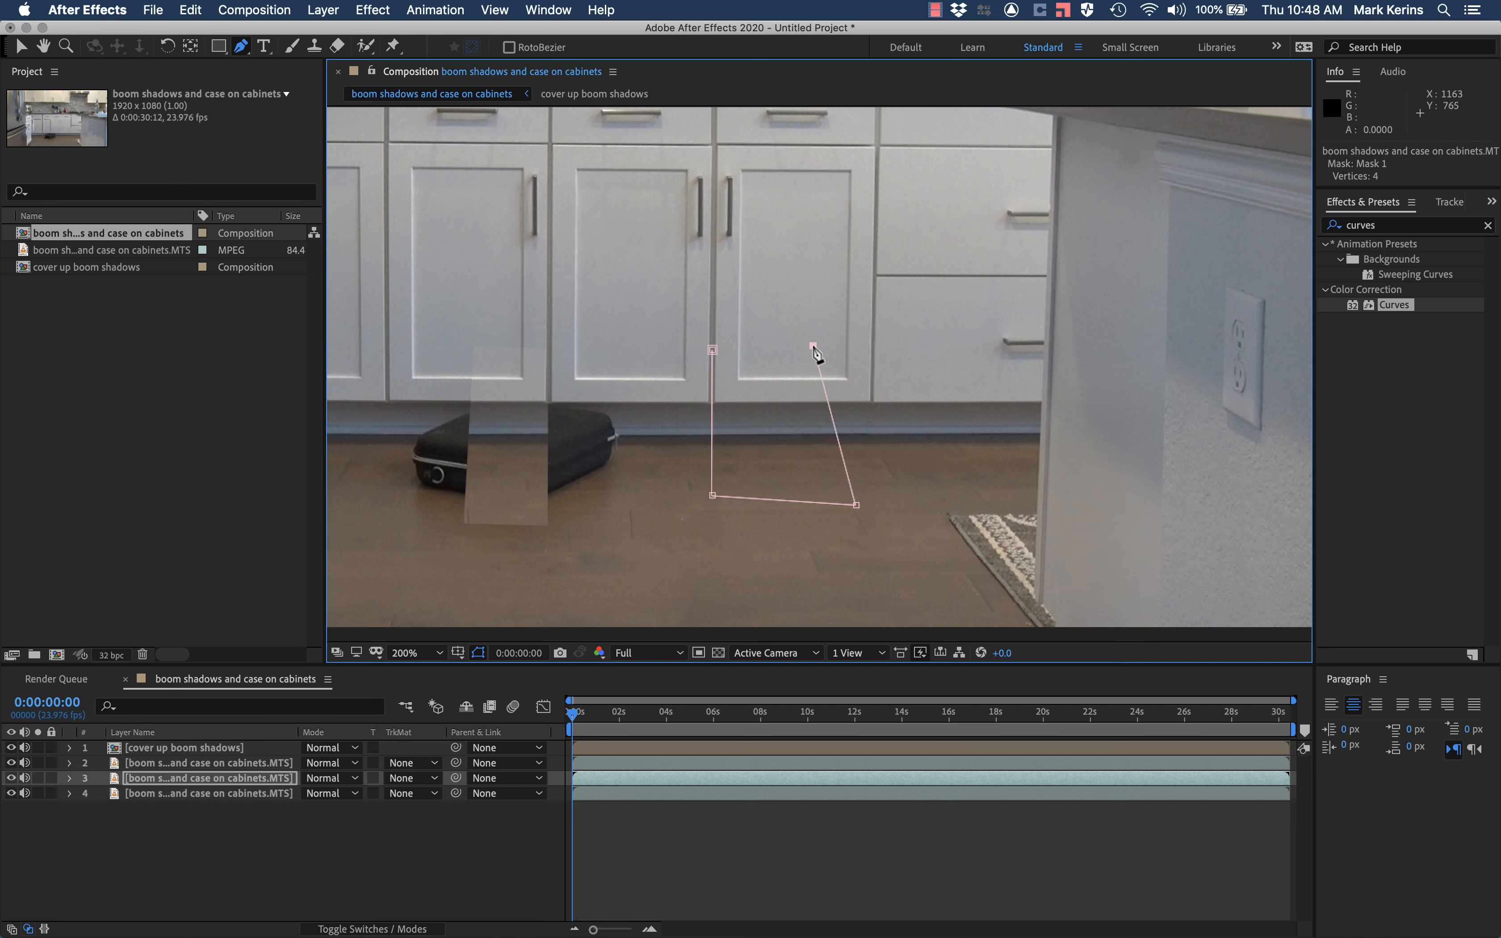
pyautogui.click(714, 351)
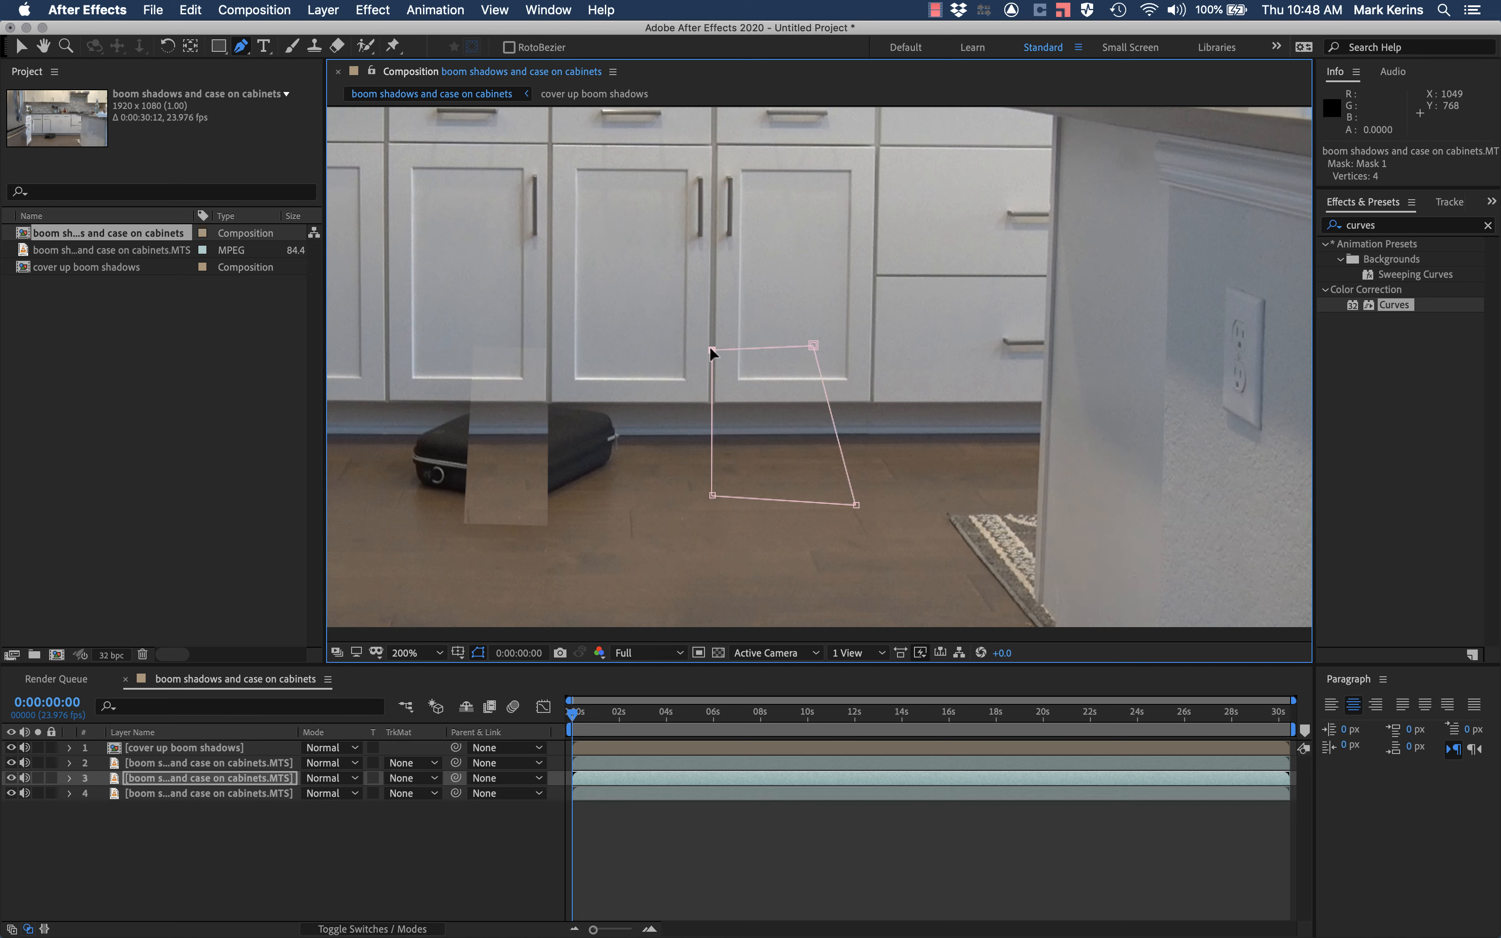
# Move the new masked copy left over the right part of the case, to position 776, 543
pyautogui.press('v')
pyautogui.click(770, 428)
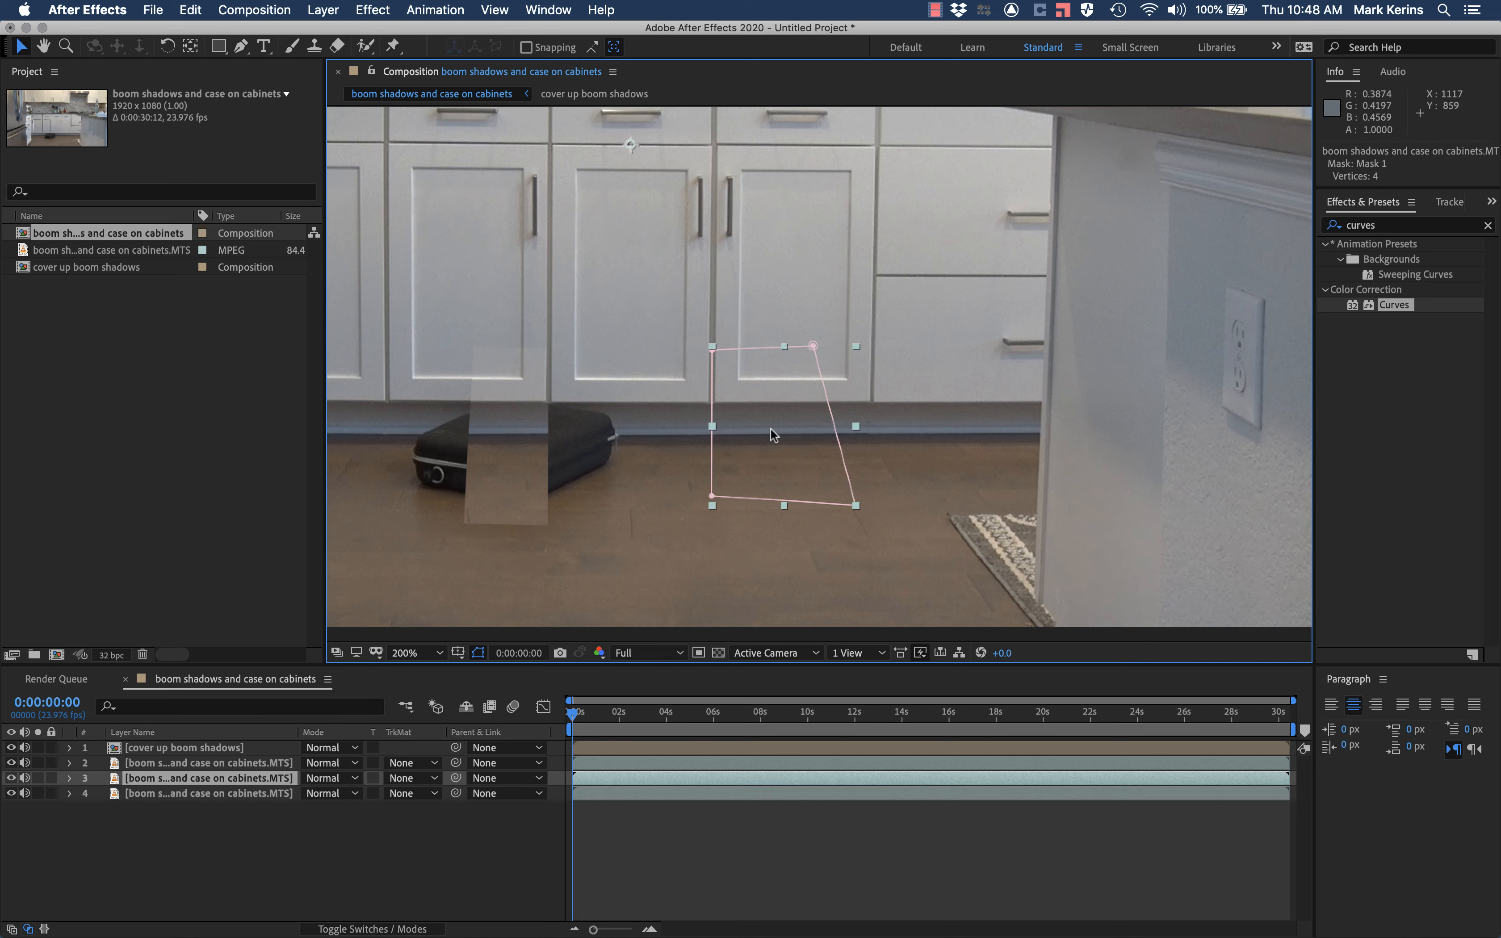
pyautogui.moveTo(771, 428); pyautogui.dragTo(1197, 368)
pyautogui.press('.')
pyautogui.press('.')
pyautogui.press('space')
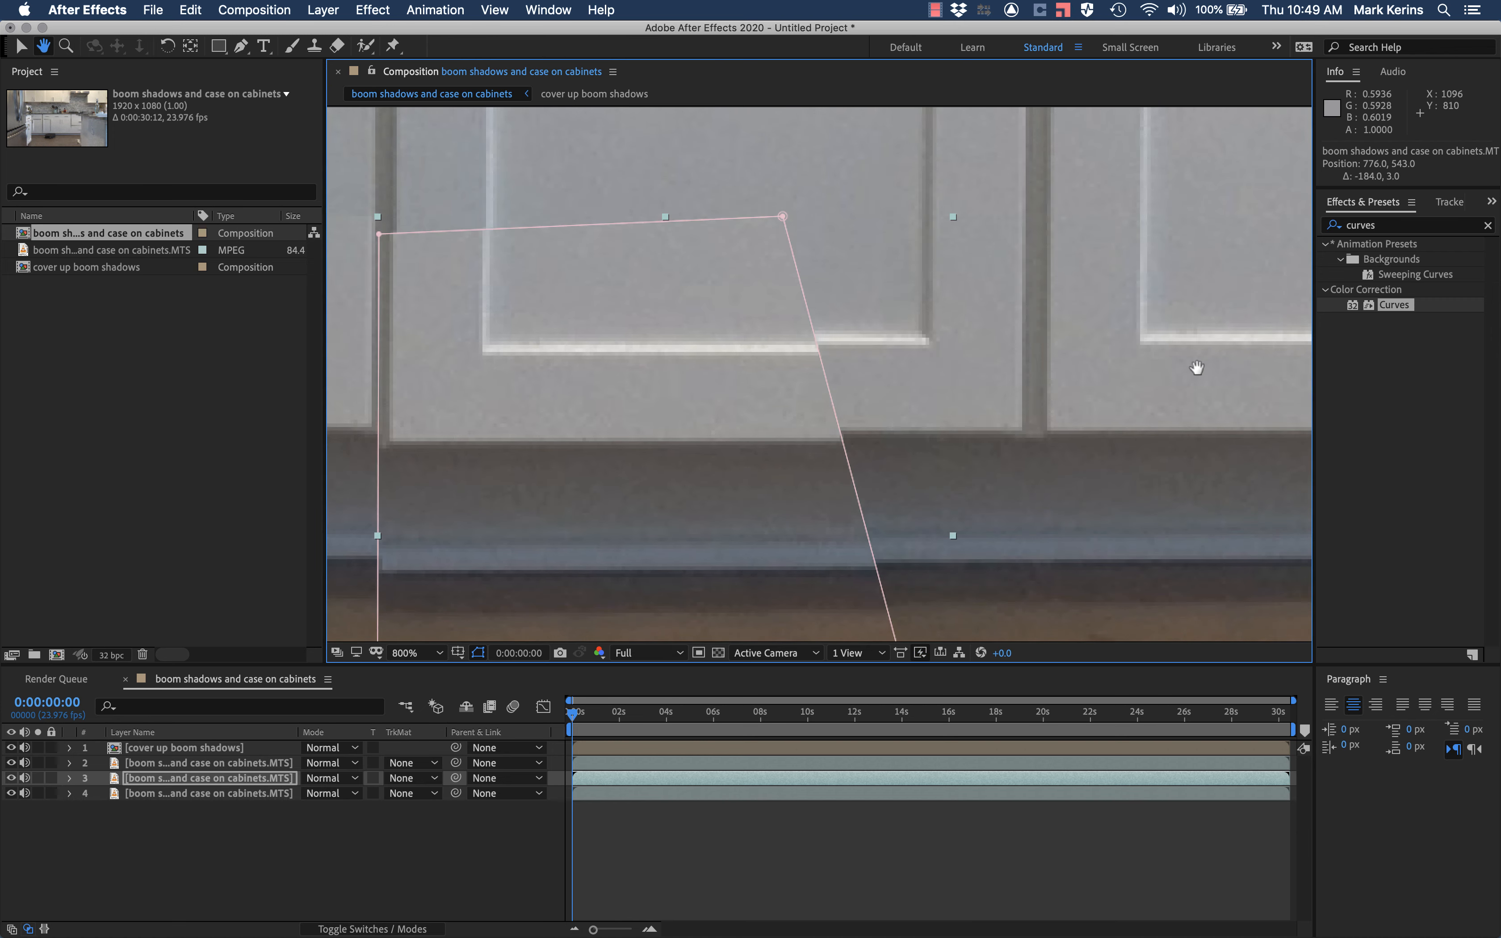
# Nudge the patch up and slightly right to position 776.8, 540, aligning its cabinet and baseboard edges with the surrounding footage
pyautogui.moveTo(377, 577); pyautogui.dragTo(564, 528)
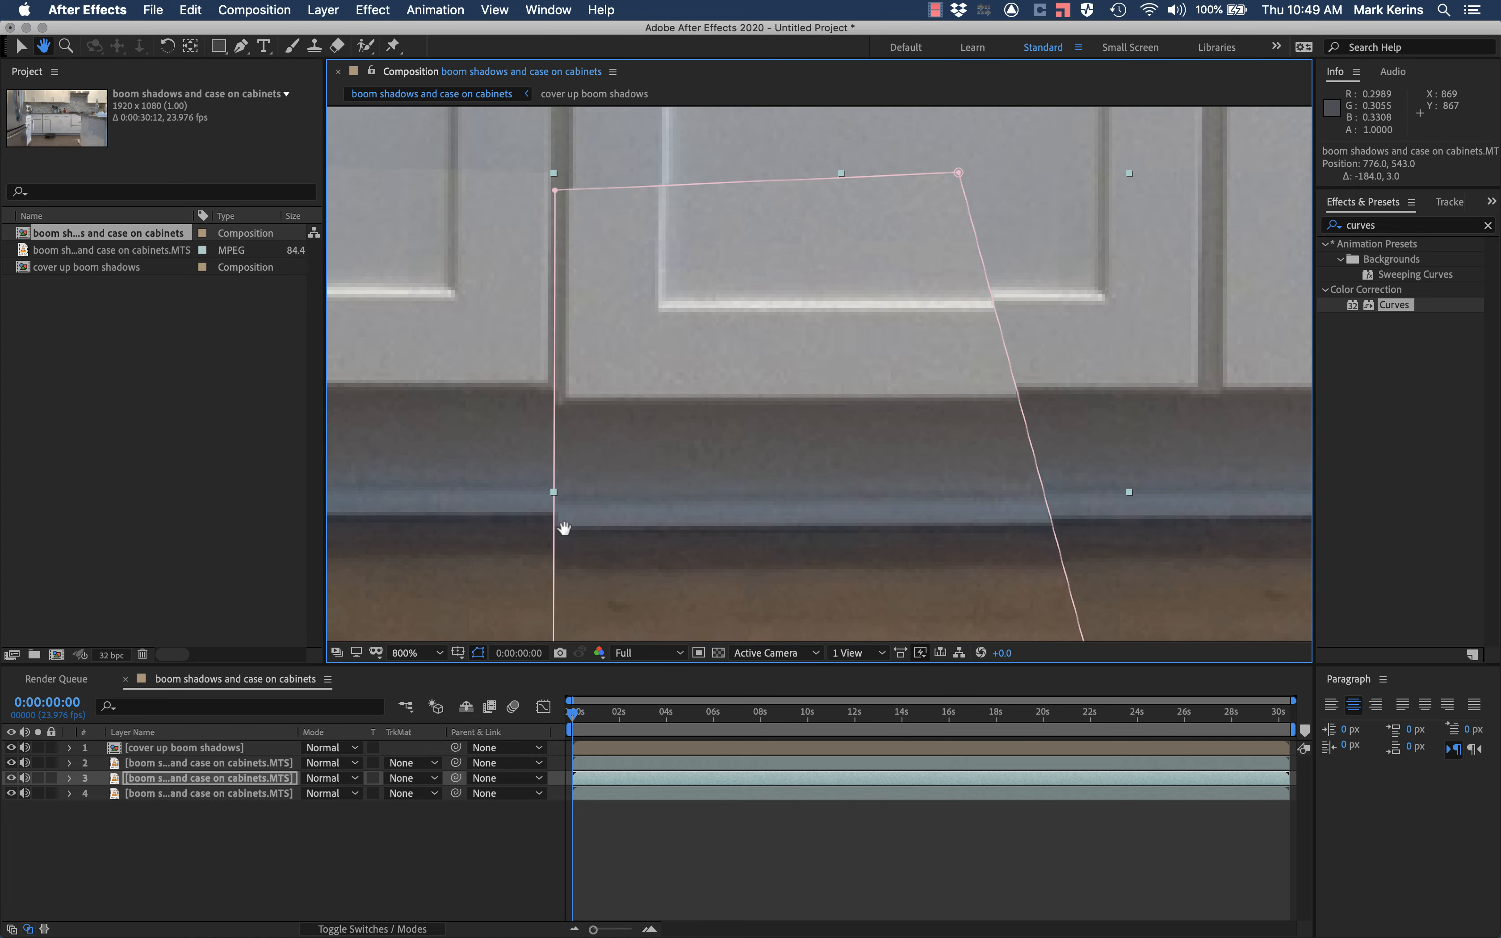
pyautogui.press('Up')
pyautogui.press('Up')
pyautogui.press('Up')
pyautogui.press('Up')
pyautogui.press('Up')
pyautogui.press('Up')
pyautogui.press('Up')
pyautogui.press('Up')
pyautogui.press('Up')
pyautogui.press('Up')
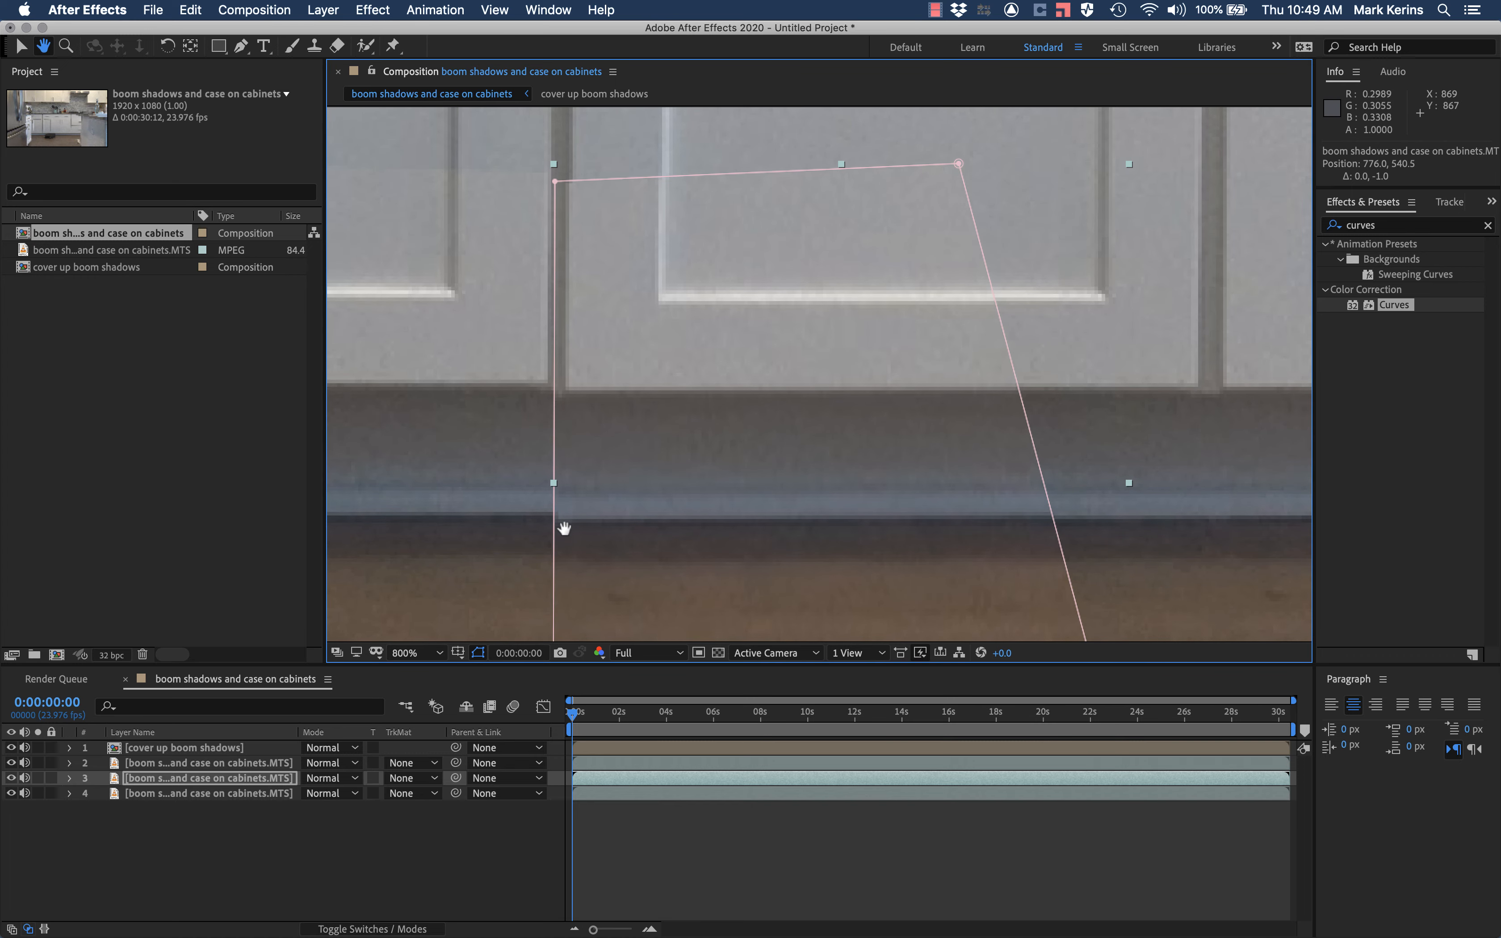
pyautogui.press('Up')
pyautogui.press('Right')
pyautogui.press('Right')
pyautogui.press('Right')
pyautogui.press('Right')
pyautogui.press('Right')
pyautogui.press('Right')
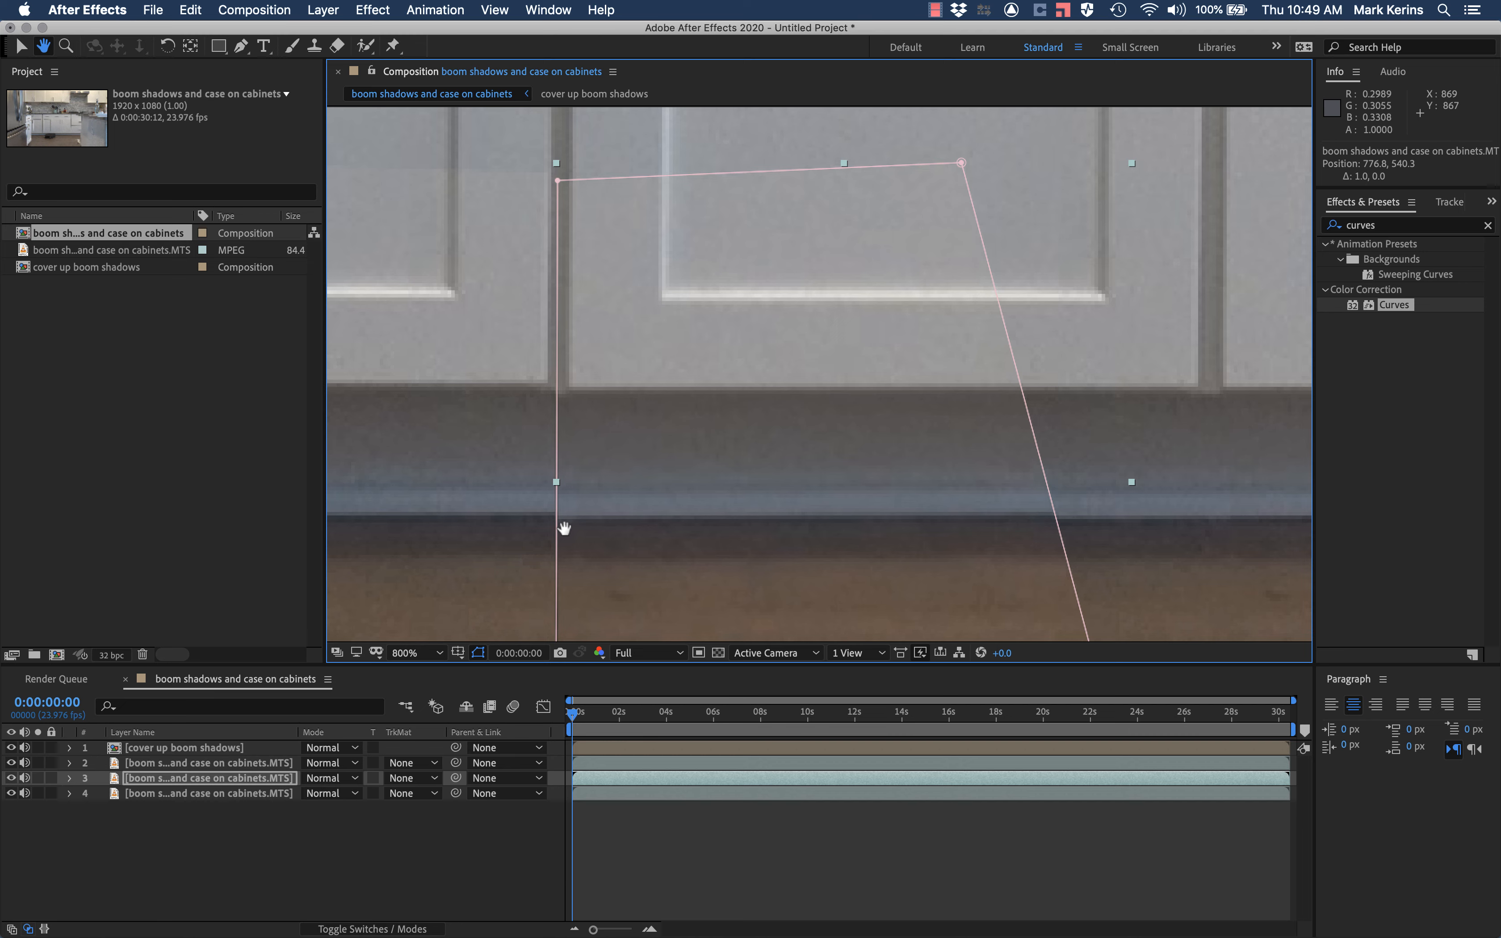
pyautogui.press('Up')
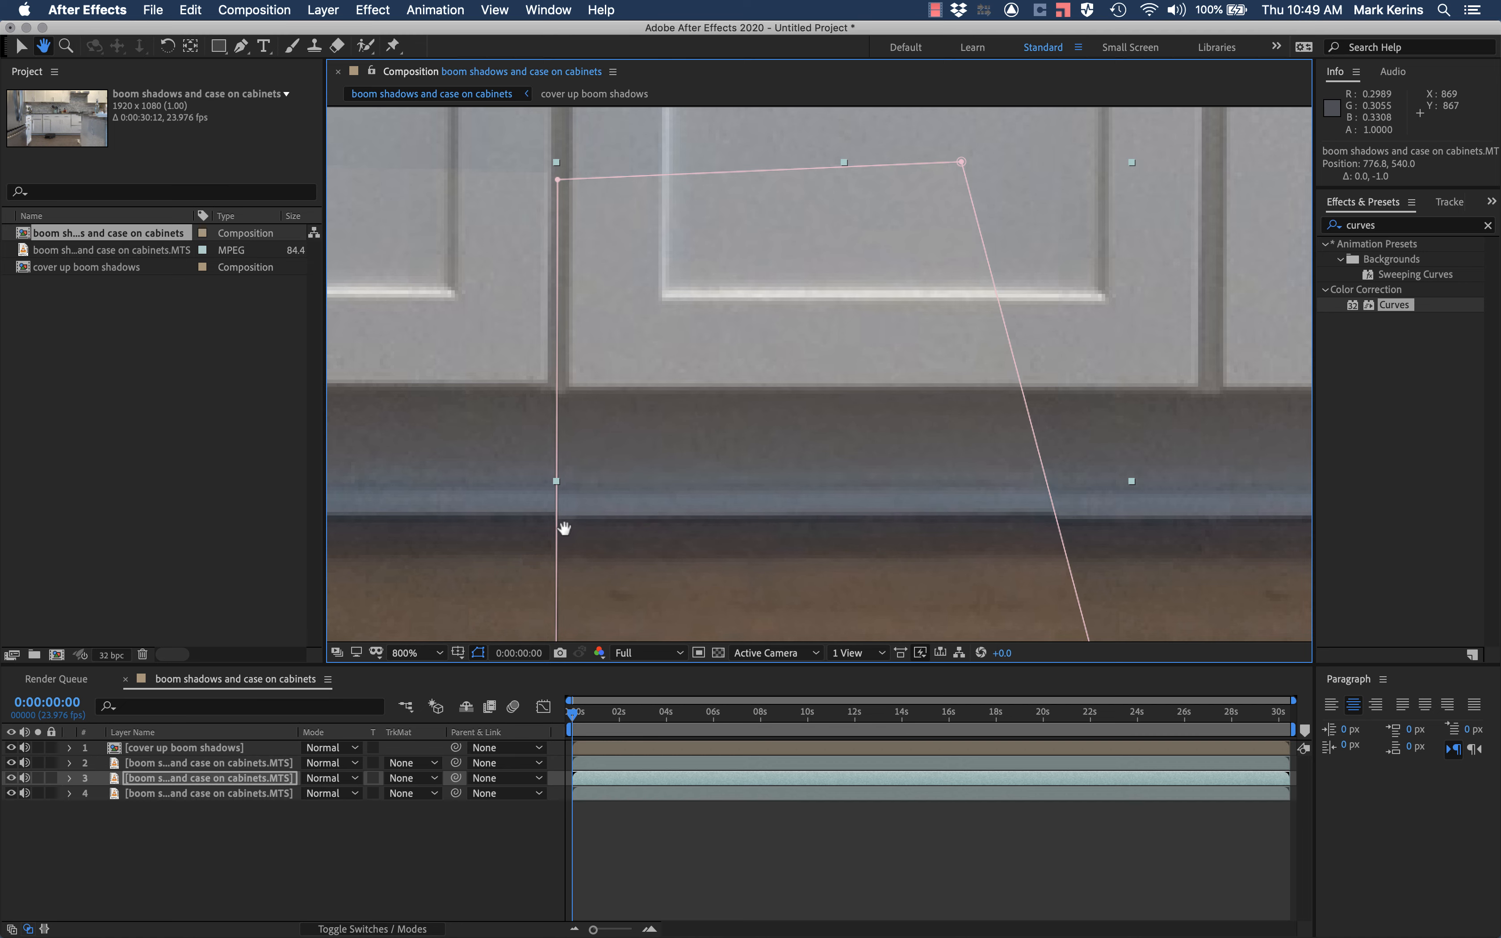
pyautogui.press(',')
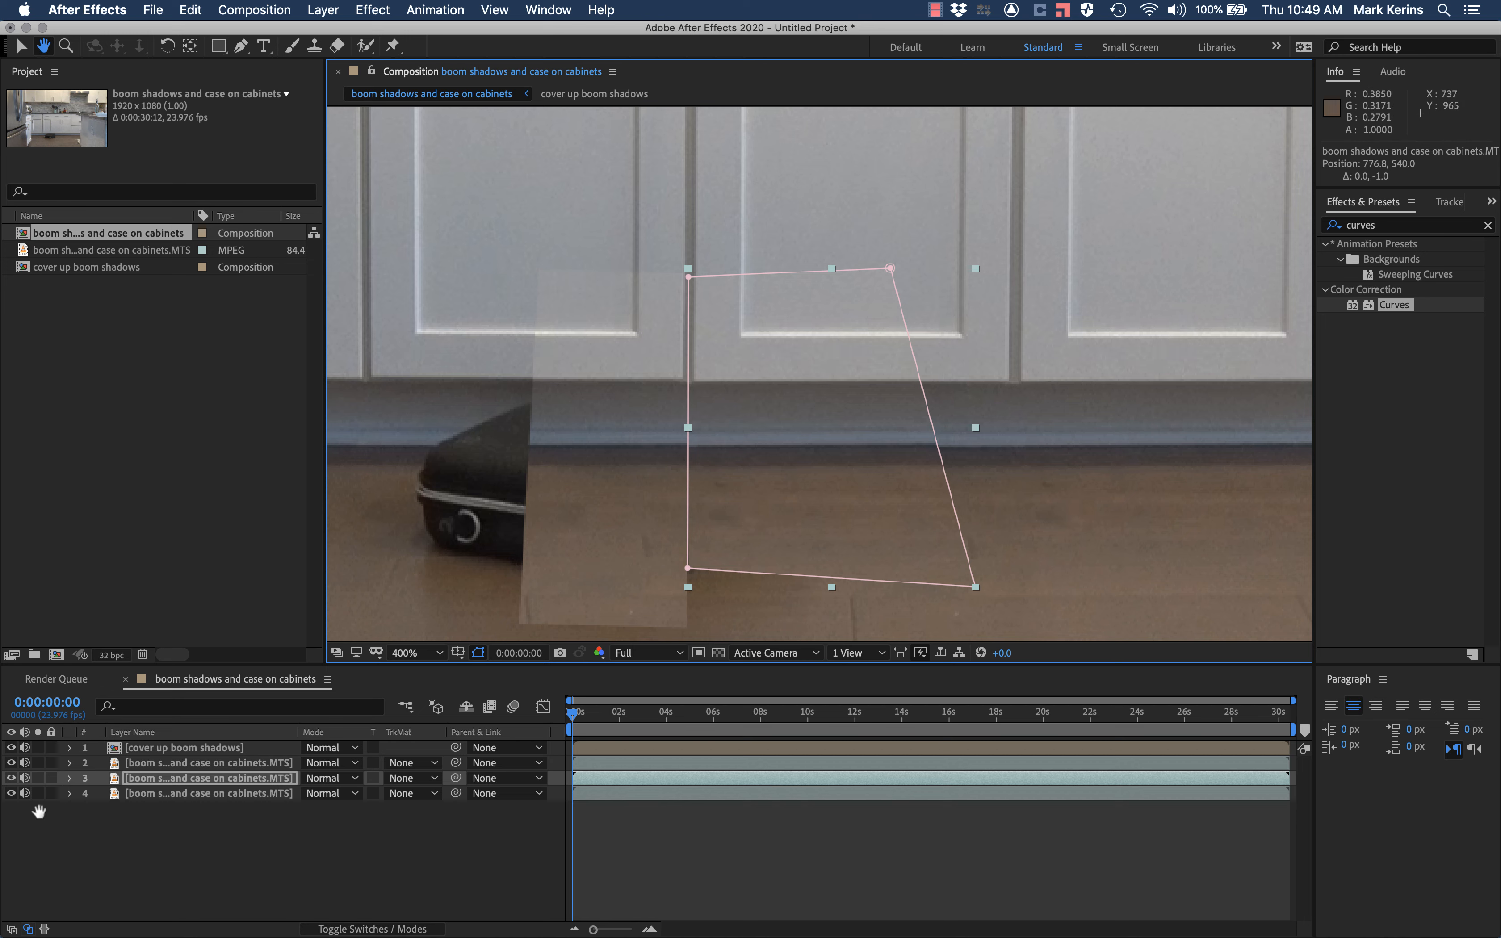
# Widen the first patch's mask by moving its lower-left corner slightly outward and up over the case
pyautogui.click(190, 762)
pyautogui.press('v')
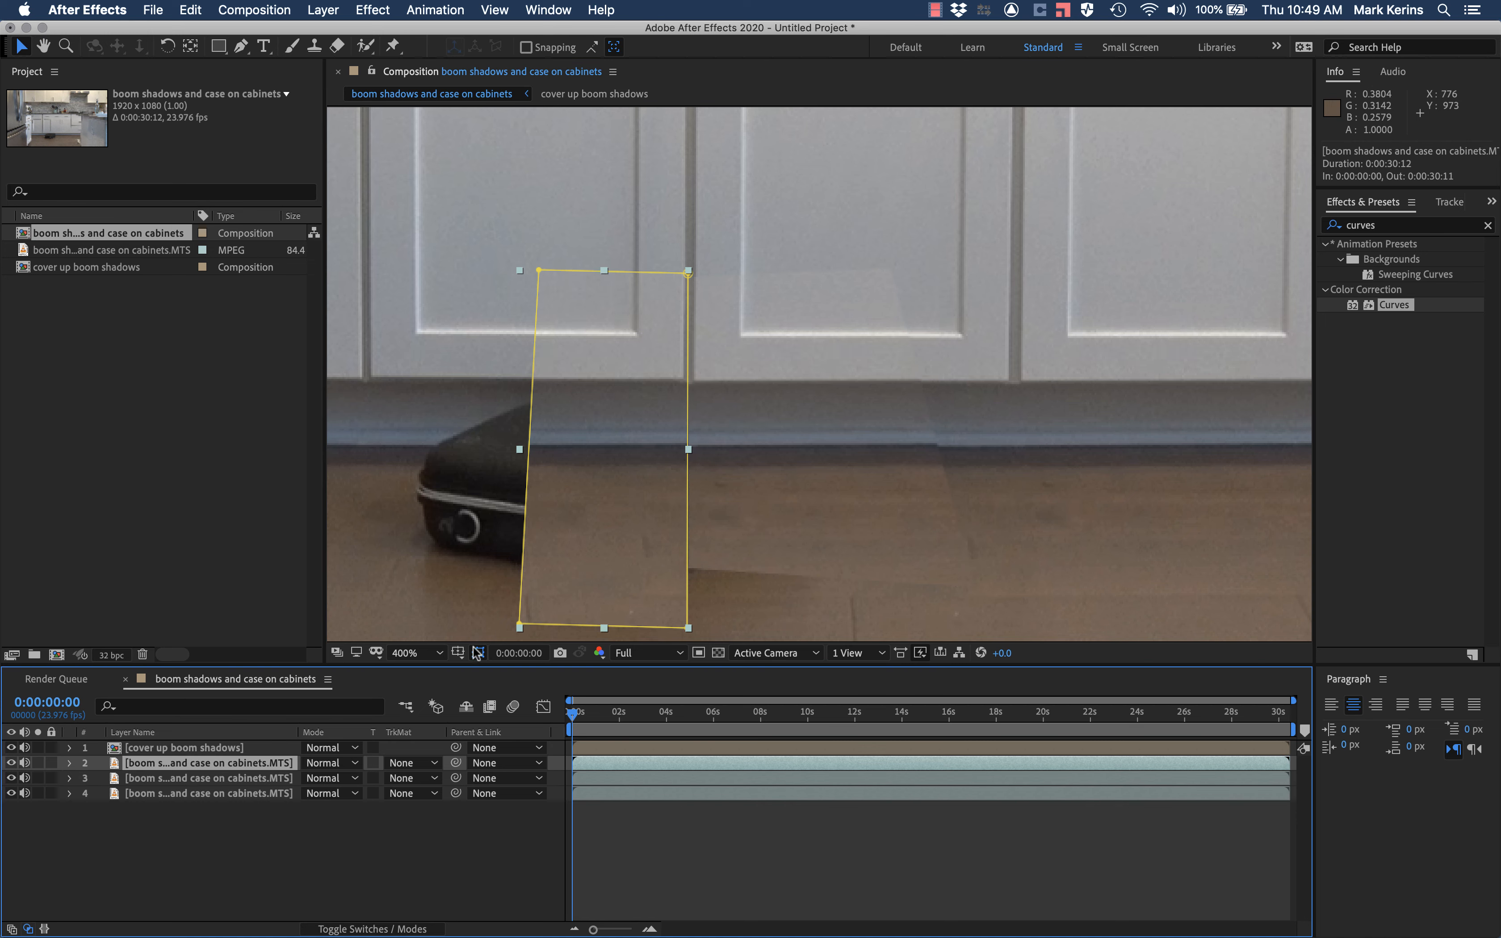
pyautogui.moveTo(519, 624)
pyautogui.mouseDown()
pyautogui.moveTo(406, 617)
pyautogui.moveTo(503, 619)
pyautogui.mouseUp()
pyautogui.press(',')
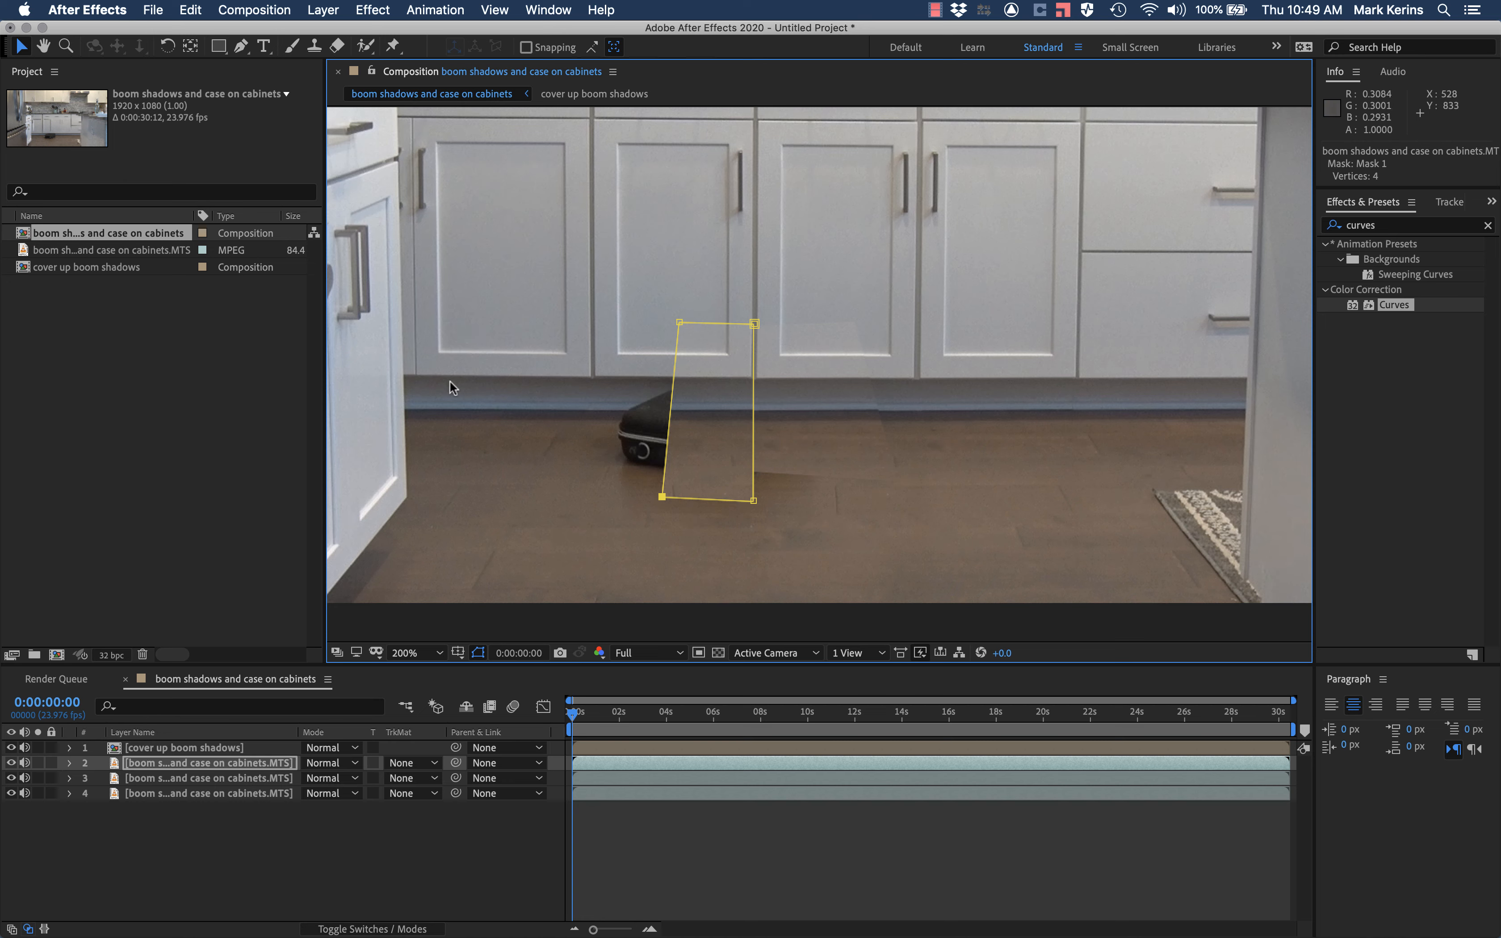
# Duplicate the original footage and draw a four-point mask over the clean cabinet door and floor left of the case
pyautogui.click(253, 794)
pyautogui.press('super+d')
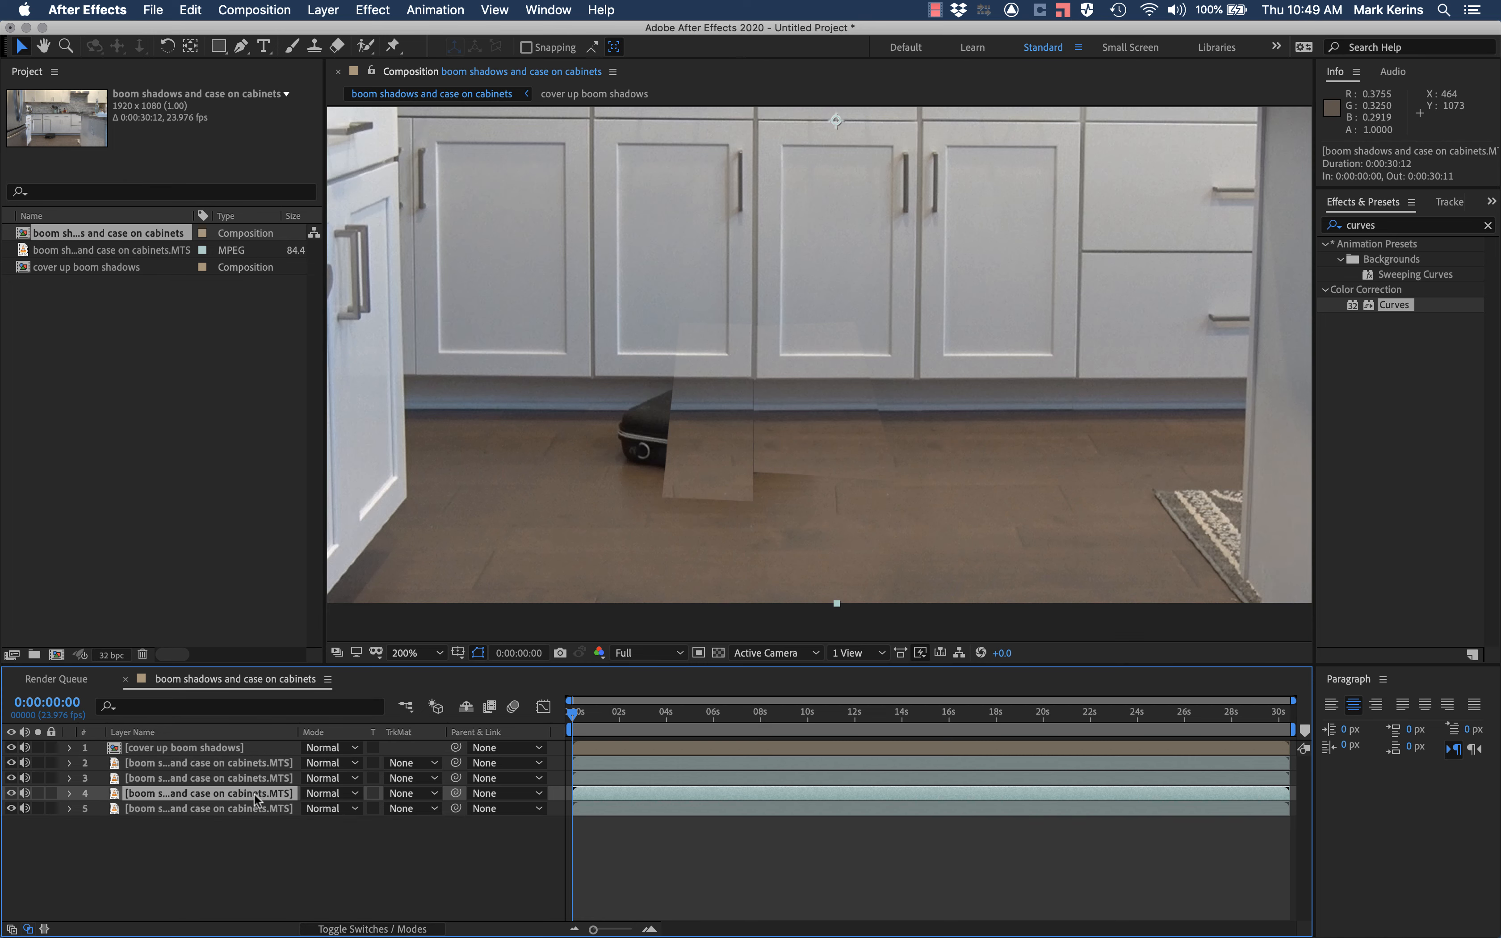
pyautogui.press('g')
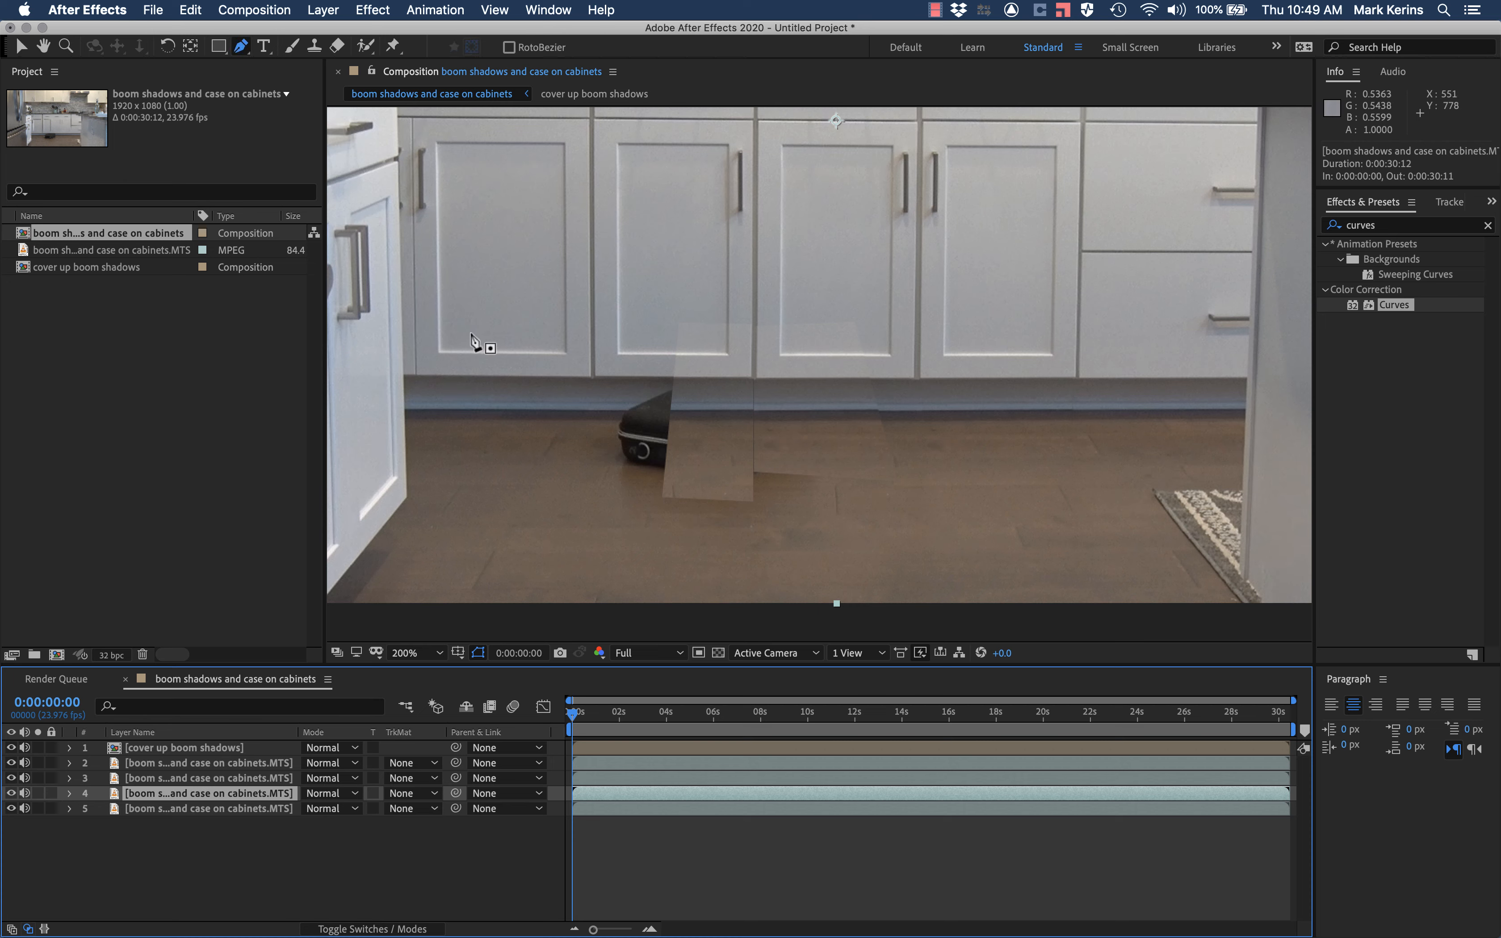
pyautogui.click(467, 325)
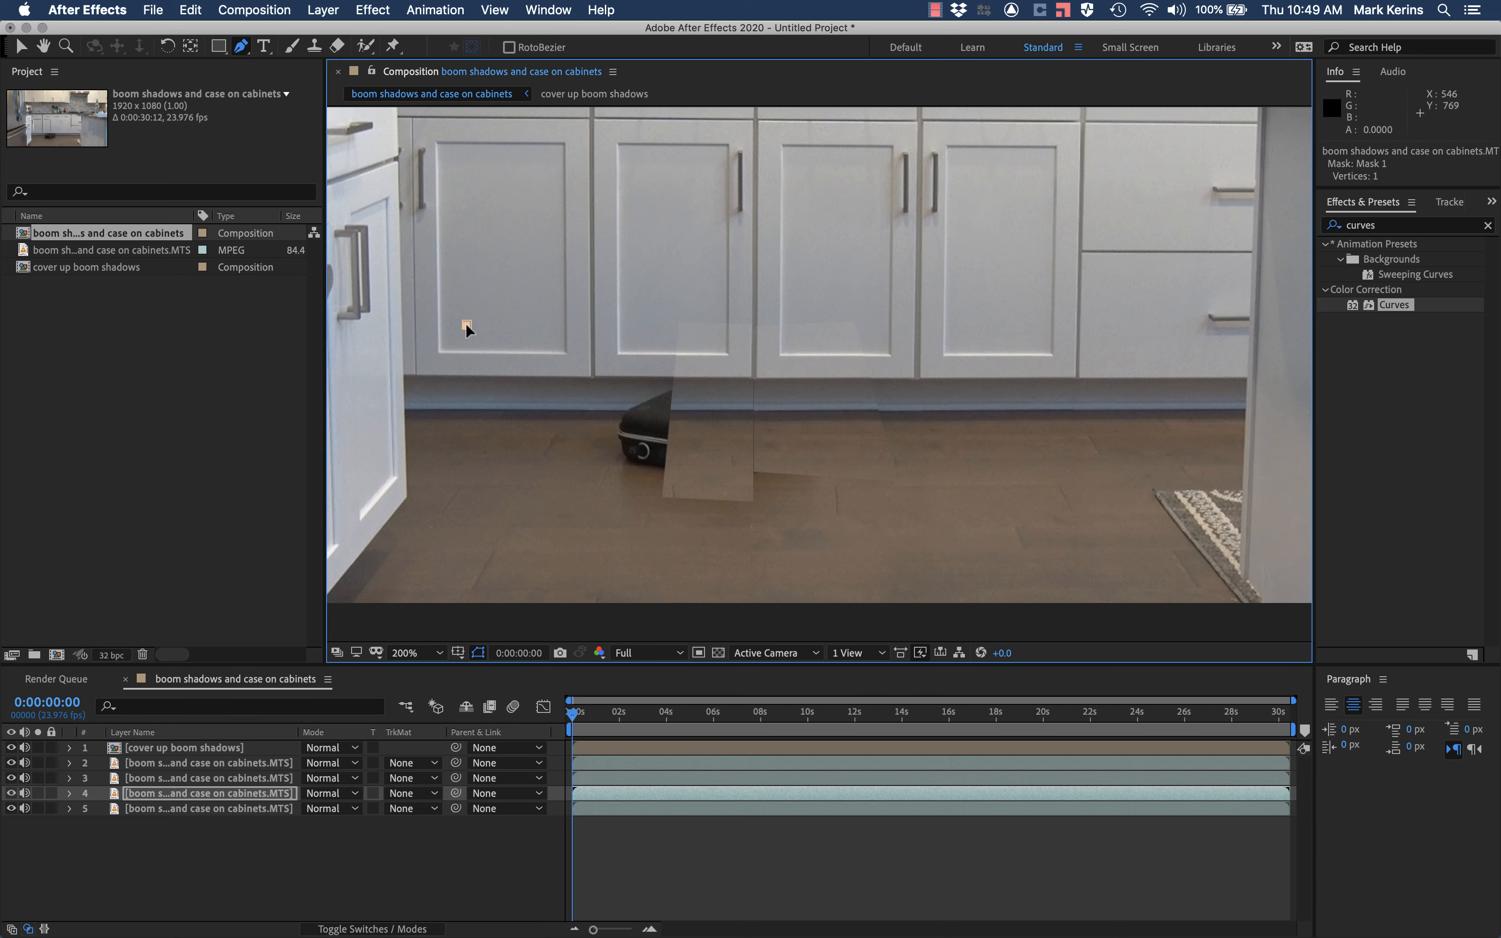
pyautogui.click(471, 464)
pyautogui.click(563, 464)
pyautogui.click(548, 326)
pyautogui.click(467, 324)
# Move the masked copy right over the remaining left end of the case, to position 1134, 542
pyautogui.press('v')
pyautogui.click(517, 407)
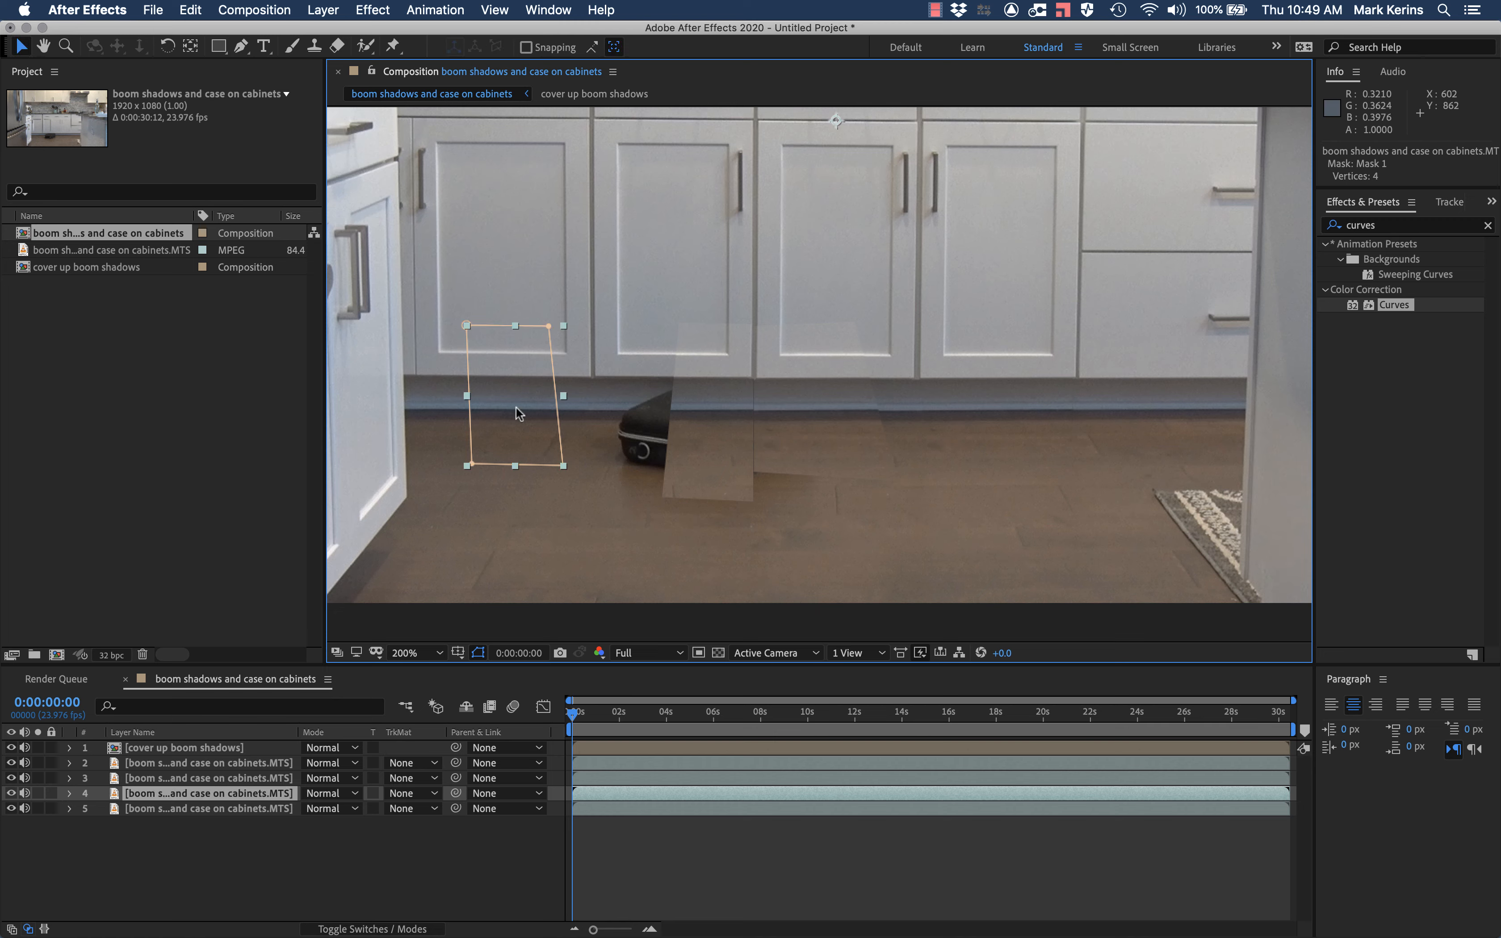
pyautogui.moveTo(517, 408); pyautogui.dragTo(663, 396)
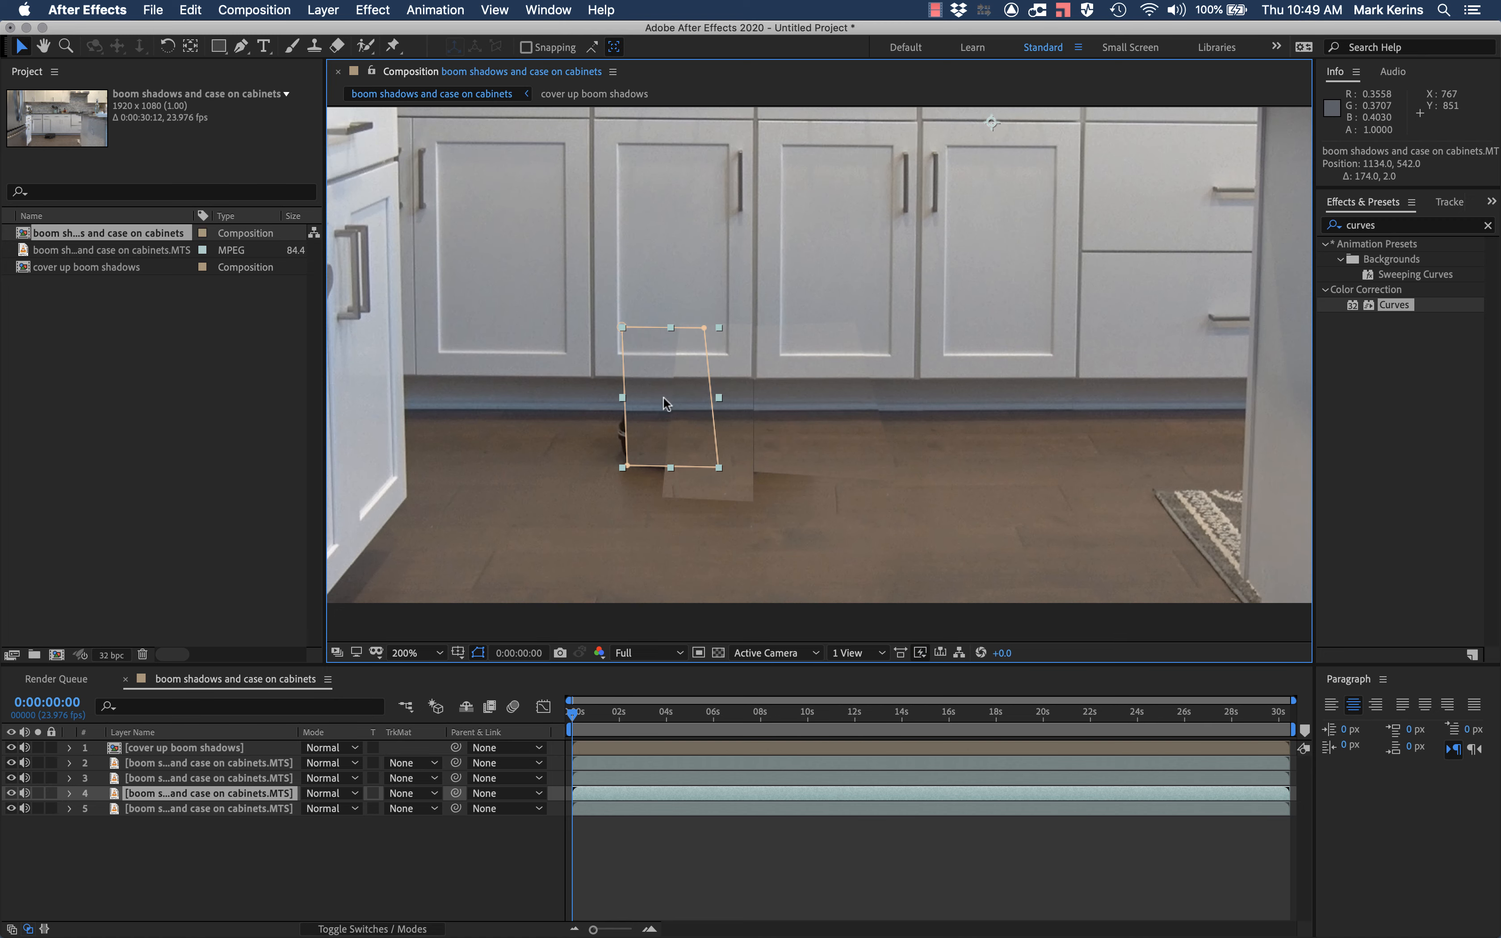
# Extend the patch's mask by moving both lower corners further down the floor, the left one also outward past the case
pyautogui.press('.')
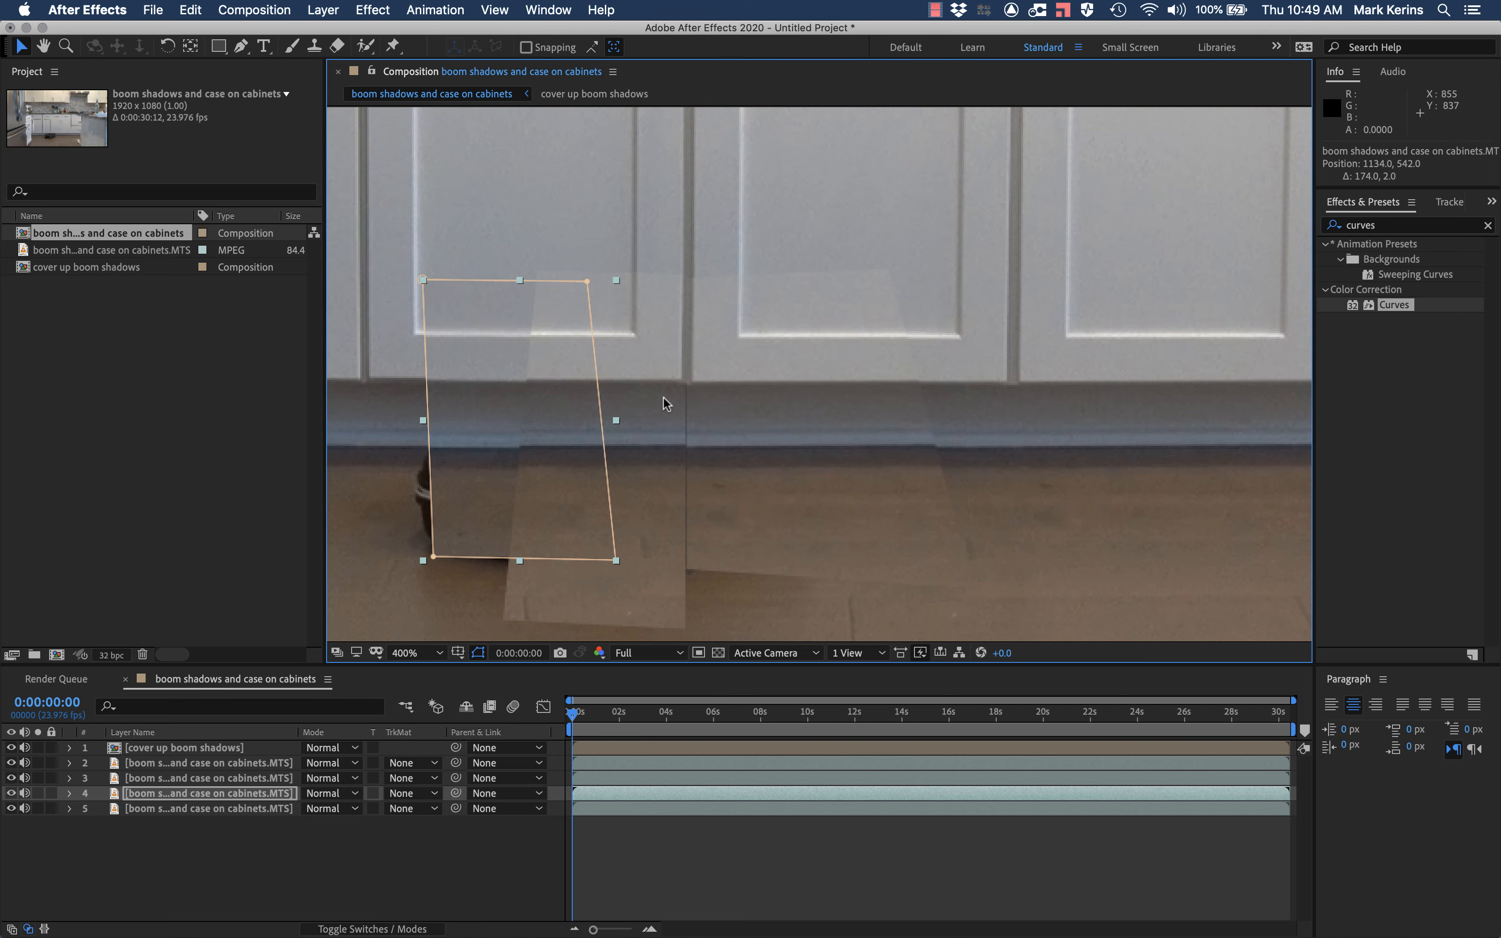
pyautogui.moveTo(433, 557); pyautogui.dragTo(408, 590)
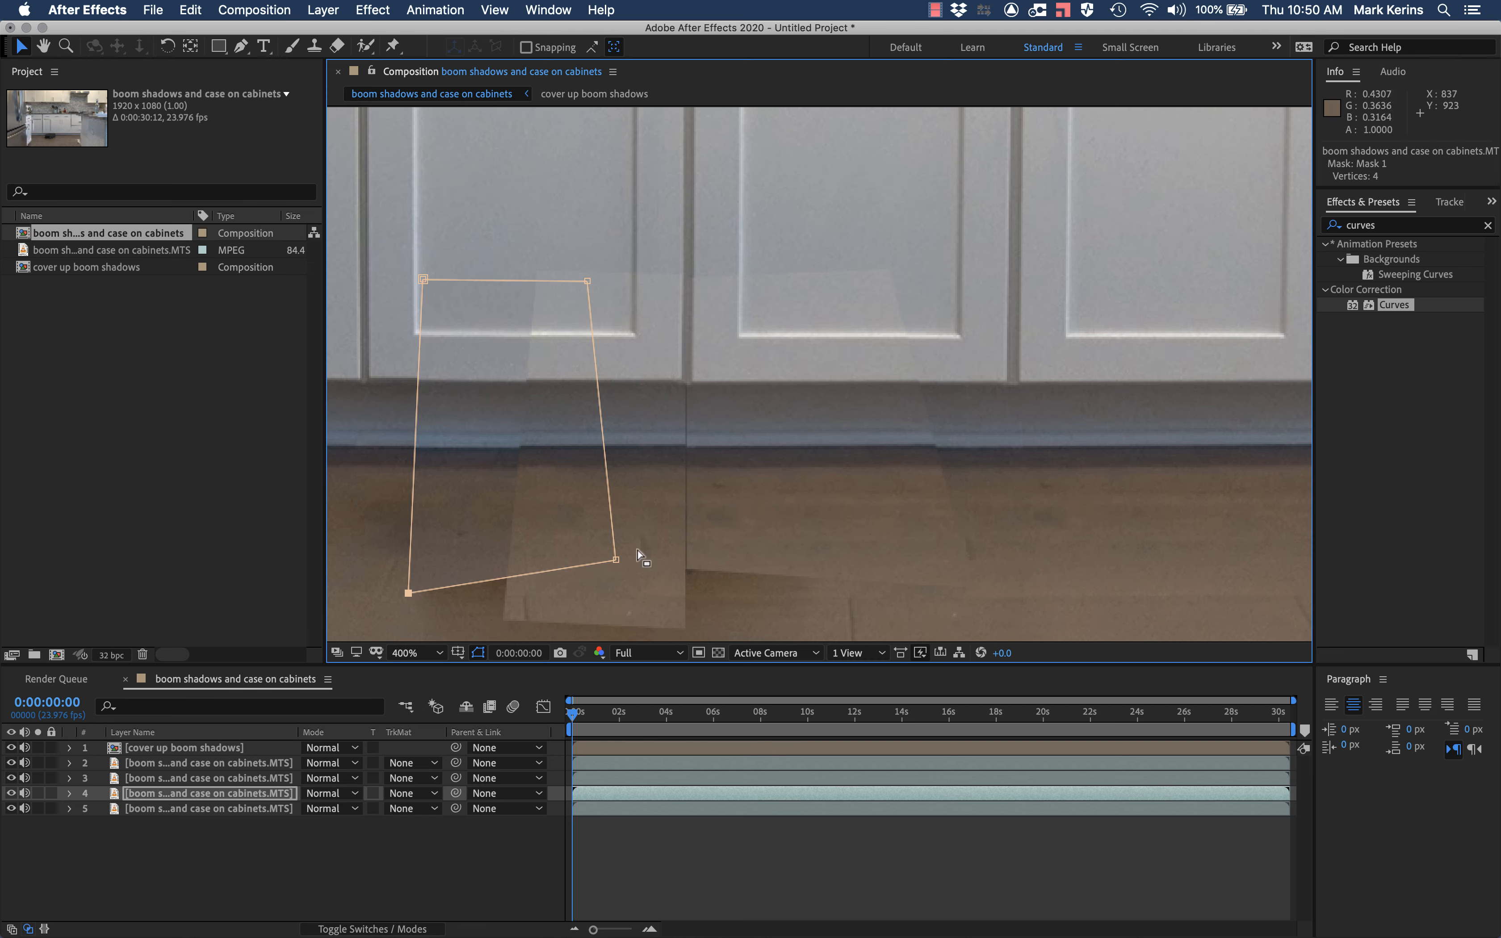
pyautogui.moveTo(617, 560); pyautogui.dragTo(616, 606)
# Nudge the left patch up to position 1134, 541.5 so its cabinet and baseboard edges line up
pyautogui.scroll(1, 460, 398)
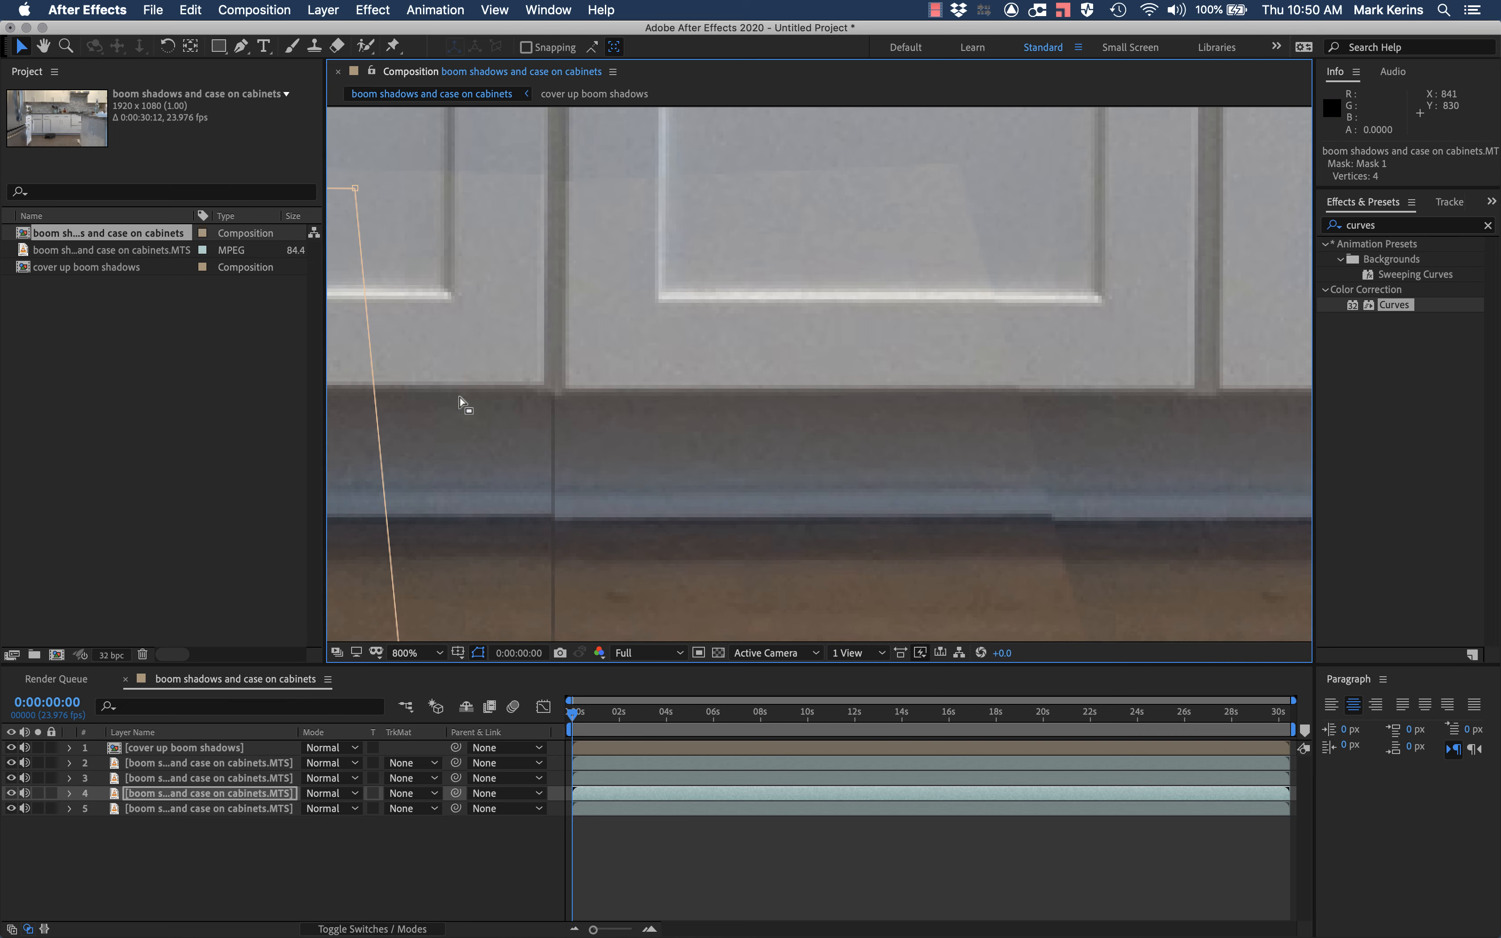
pyautogui.press('h')
pyautogui.moveTo(460, 402); pyautogui.dragTo(942, 354)
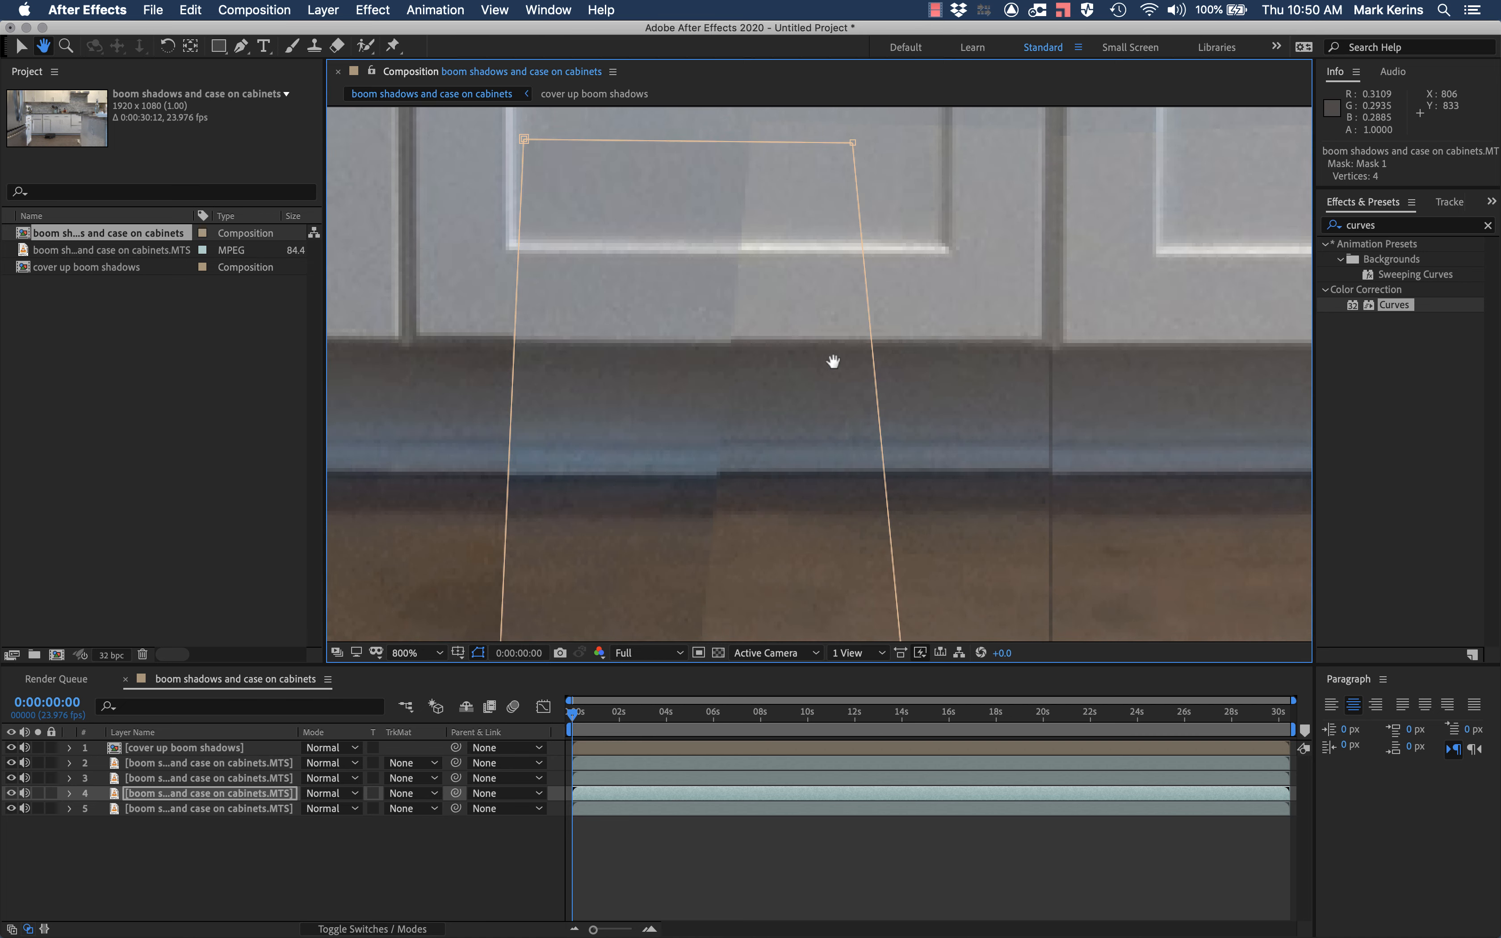
pyautogui.press('v')
pyautogui.click(620, 314)
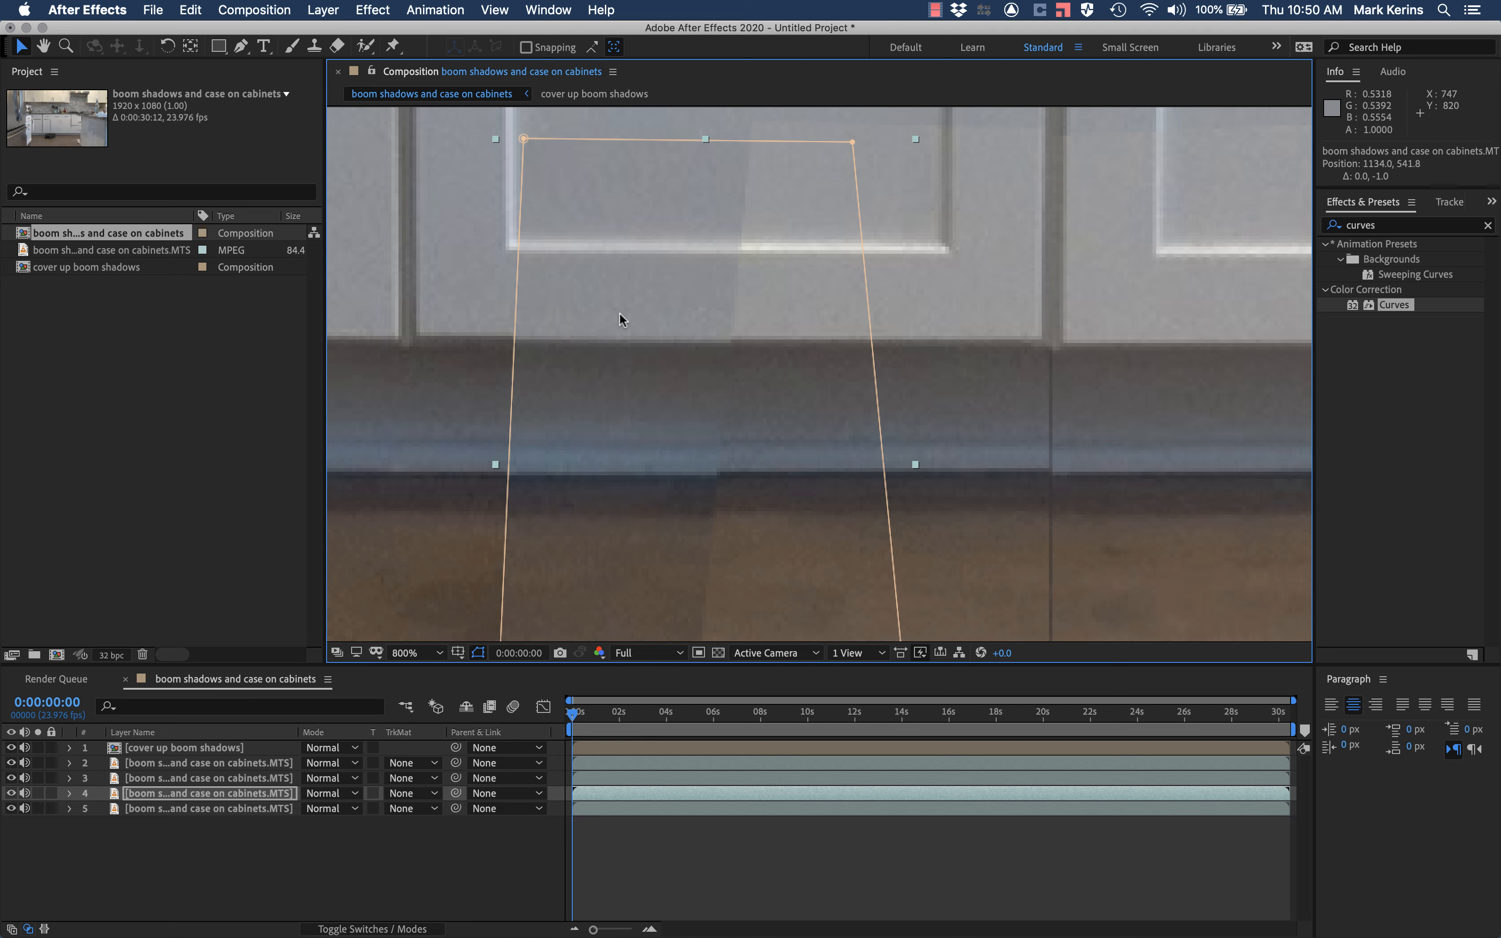
pyautogui.press('Up')
pyautogui.press(',')
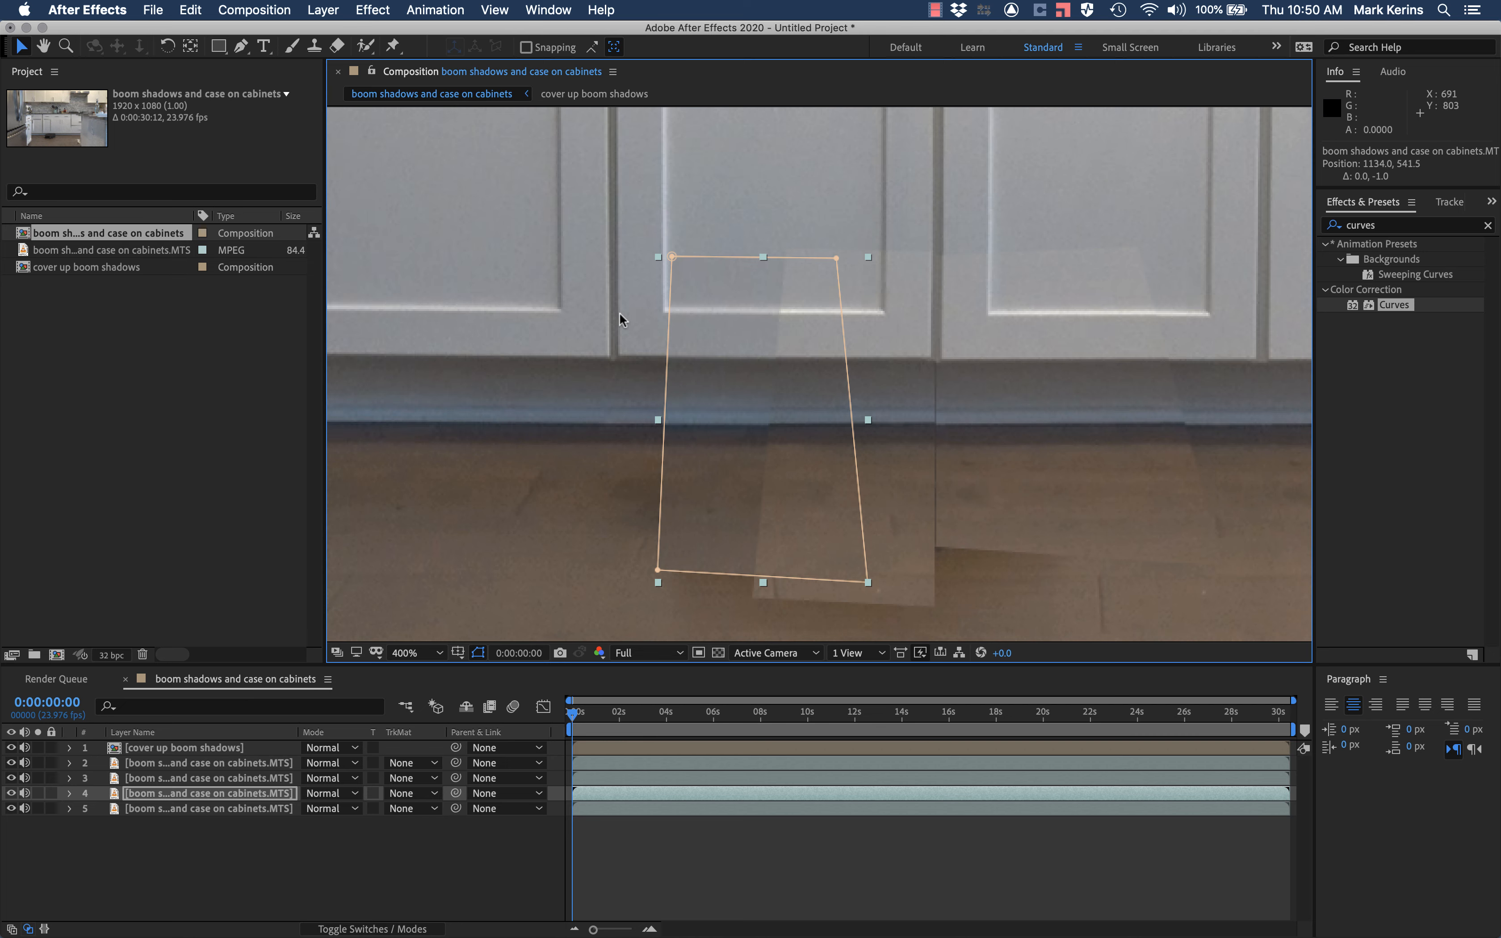
# Hide all layers above the original footage and show them again to compare the shot with and without the patches
pyautogui.press(',')
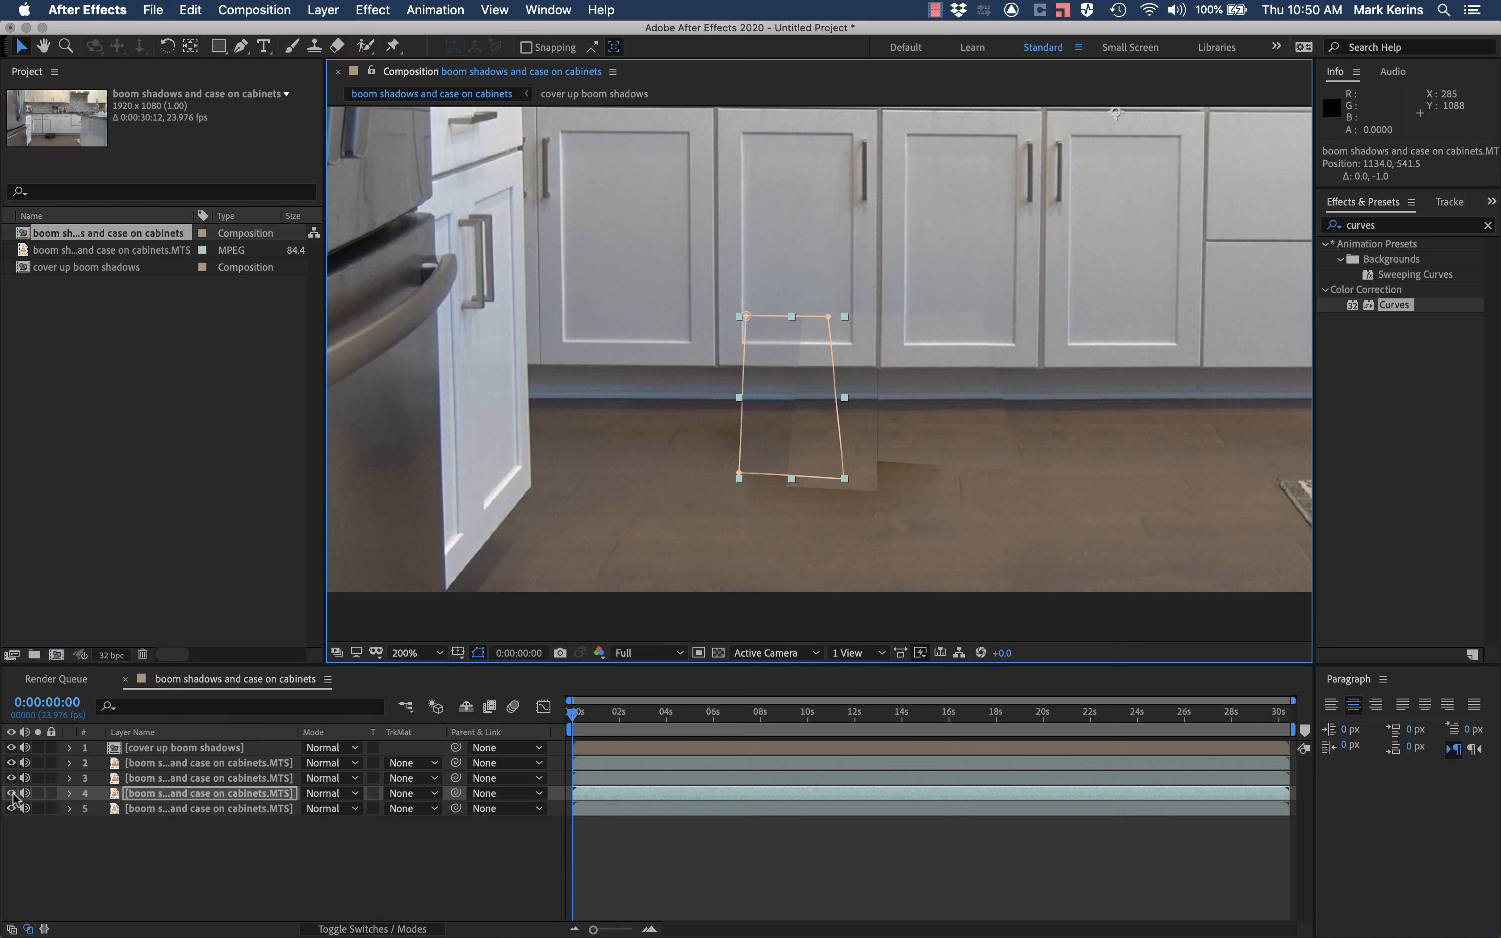
pyautogui.moveTo(11, 796); pyautogui.dragTo(10, 748)
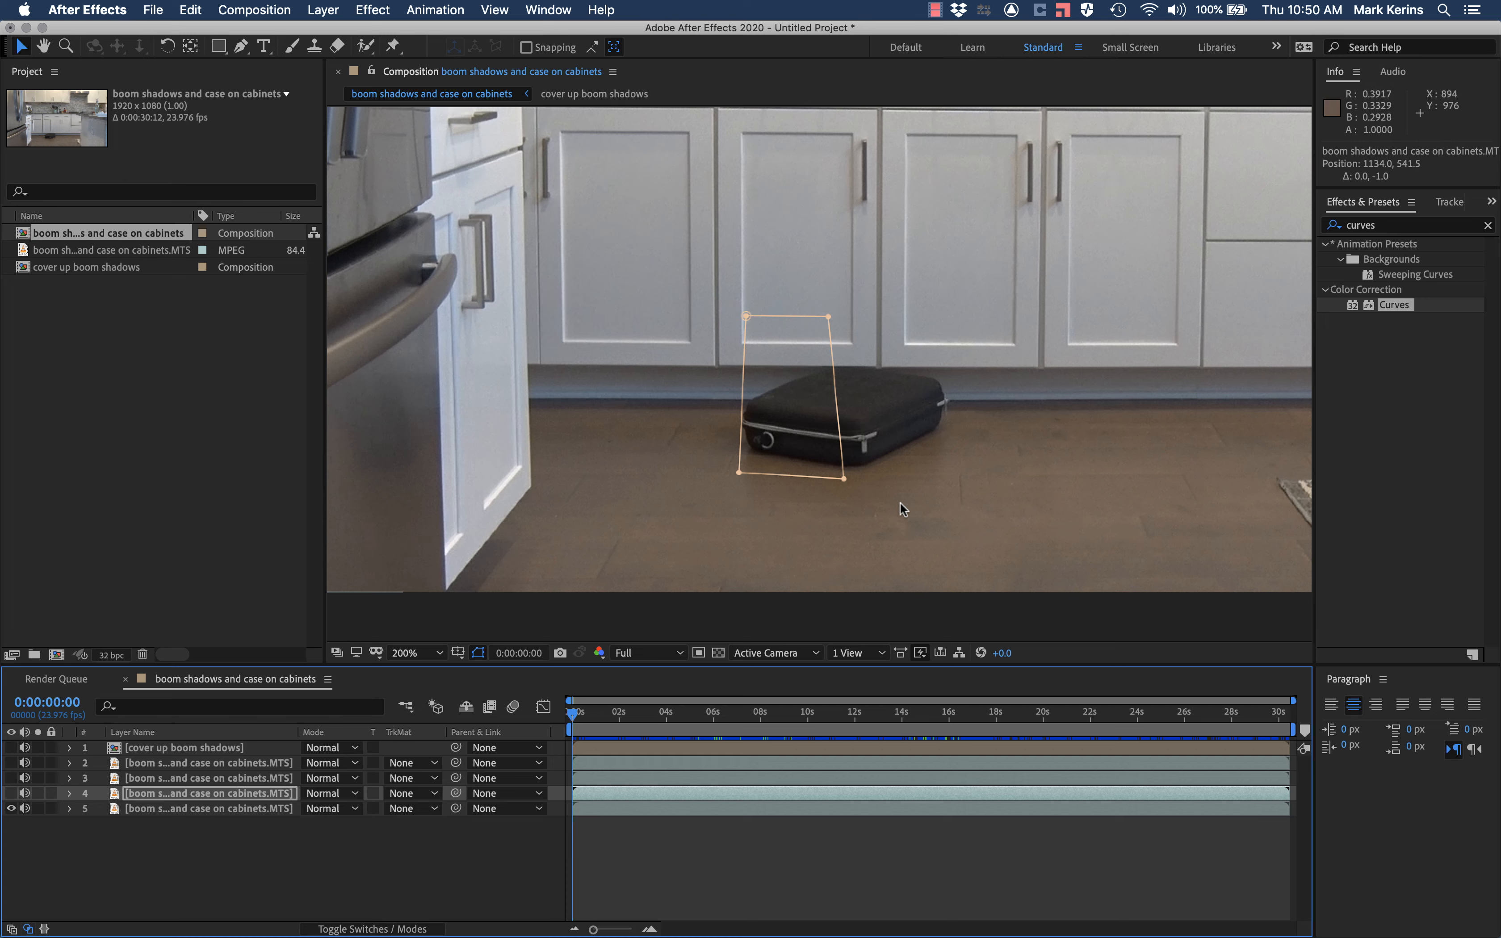
pyautogui.moveTo(11, 794); pyautogui.dragTo(11, 753)
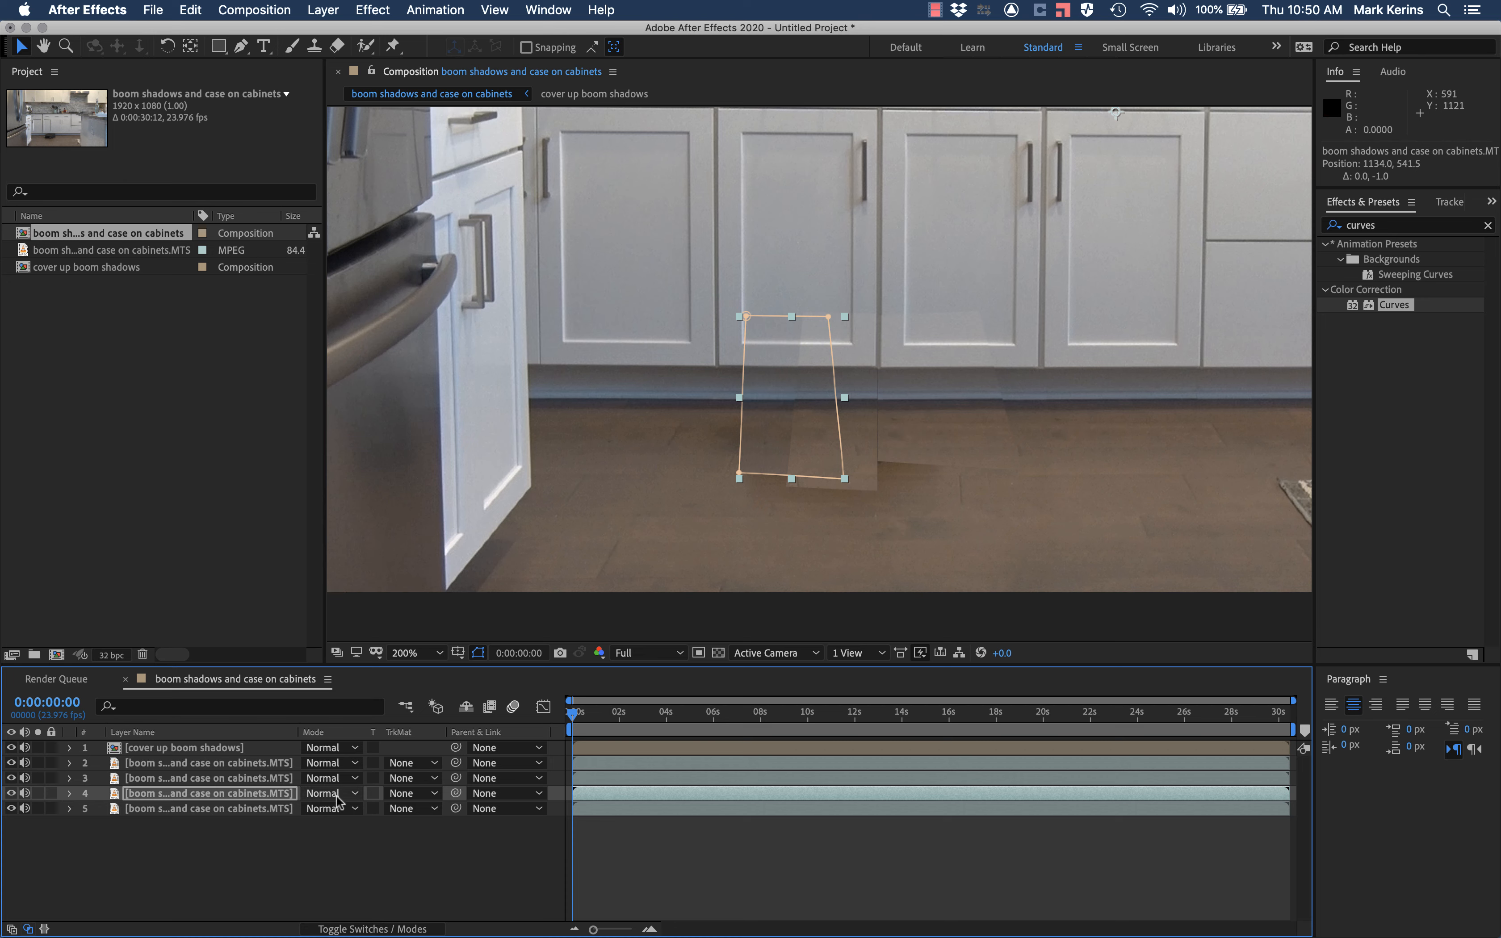
# Duplicate the original footage and draw a wide four-point mask around the clean floor in front of the right-hand cabinets
pyautogui.click(258, 809)
pyautogui.press('super+d')
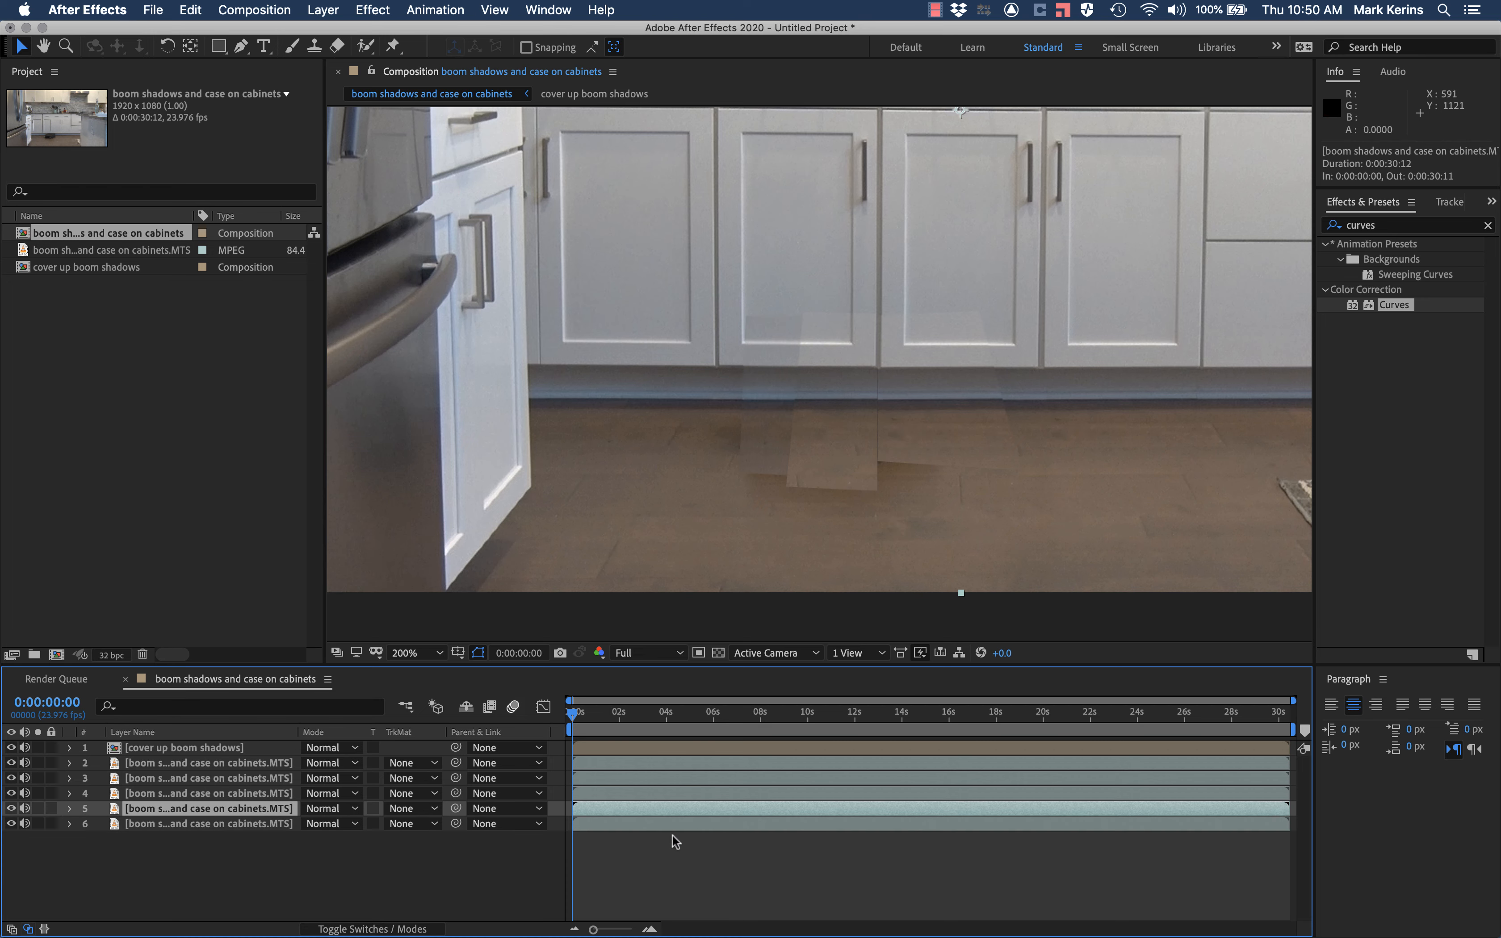
pyautogui.press('g')
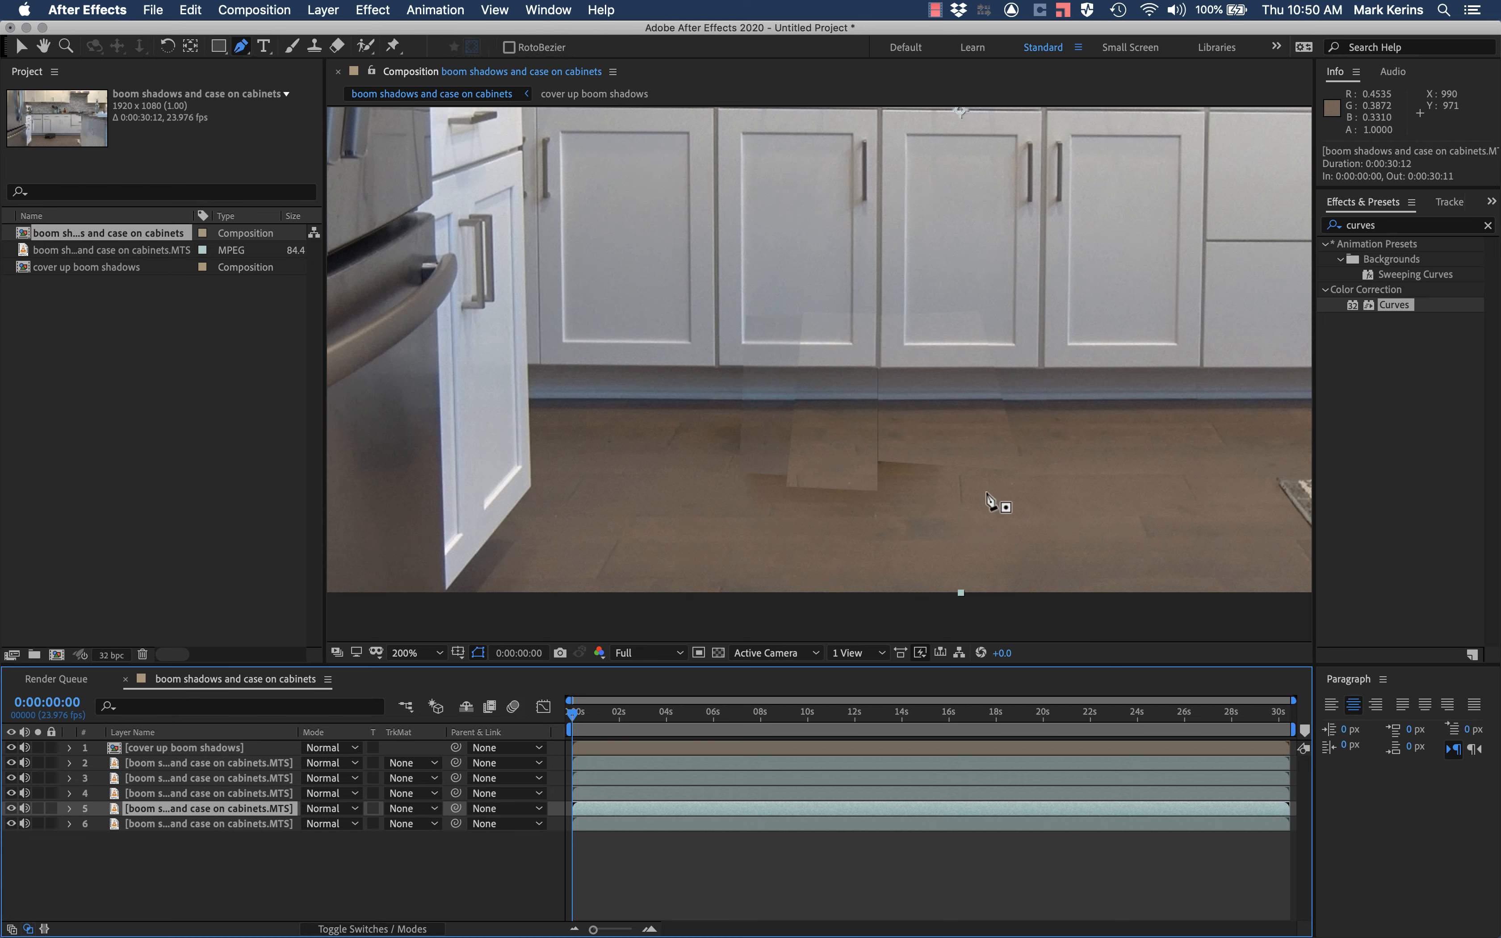
pyautogui.click(971, 488)
pyautogui.click(1243, 483)
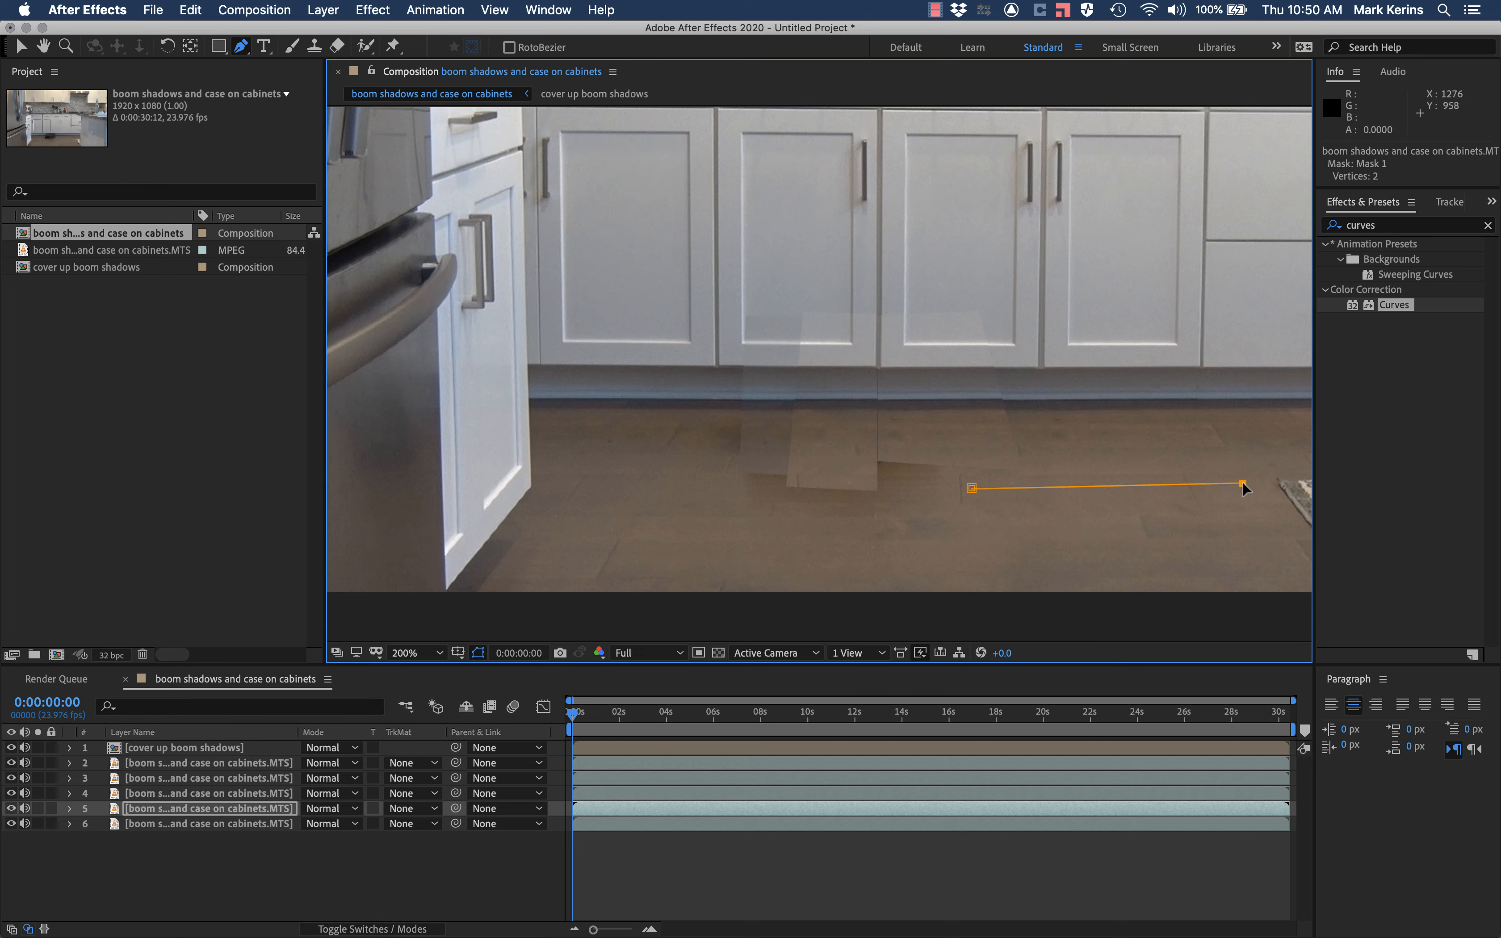
pyautogui.click(1252, 573)
pyautogui.click(976, 583)
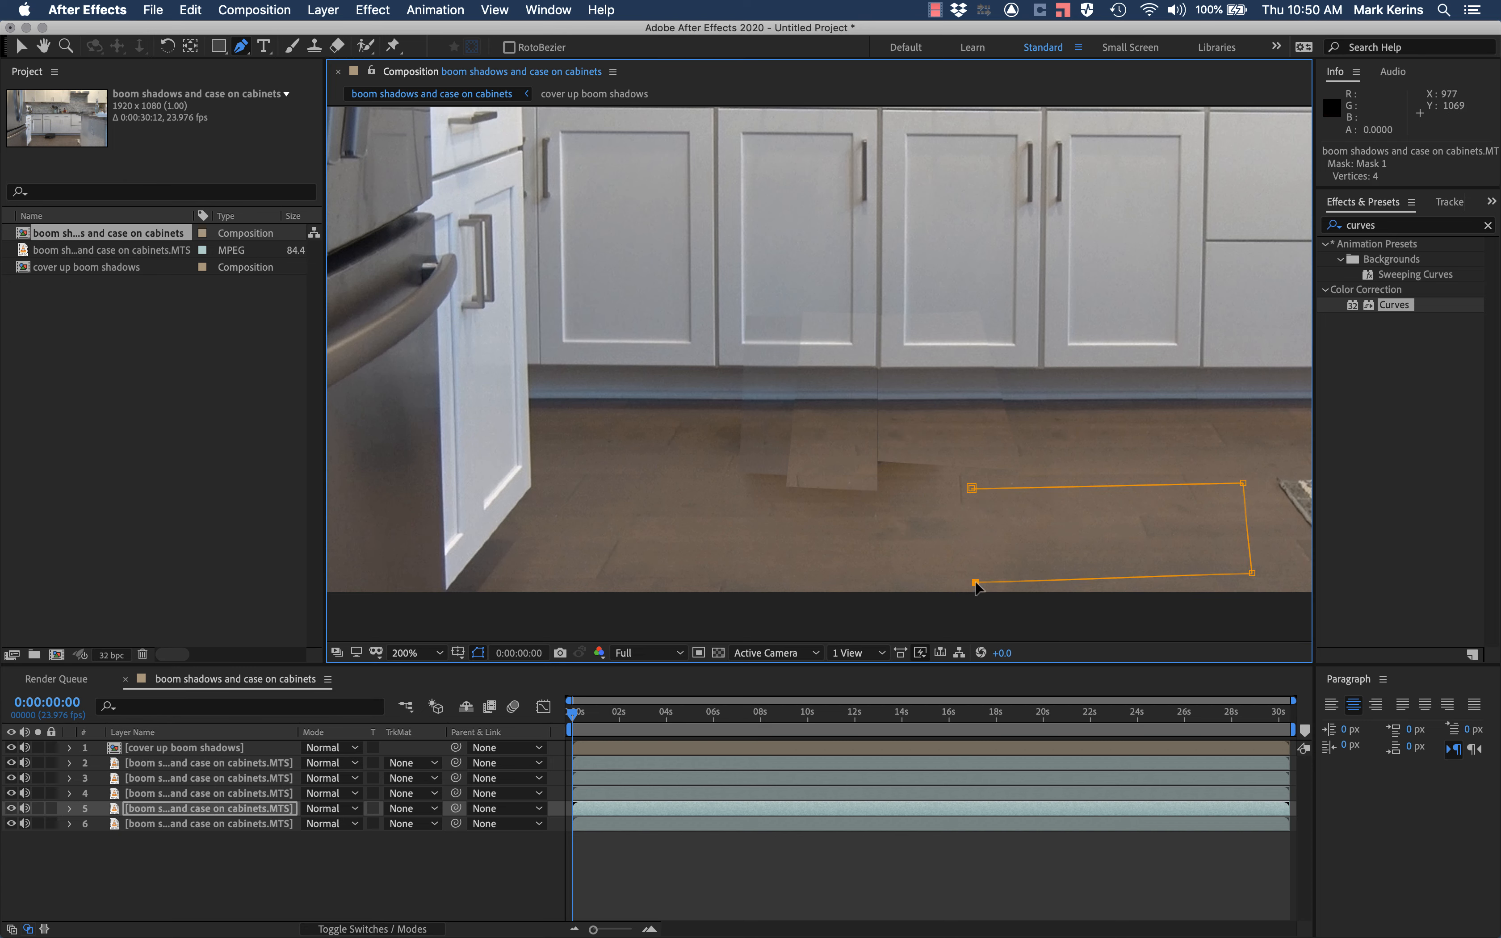
pyautogui.click(966, 490)
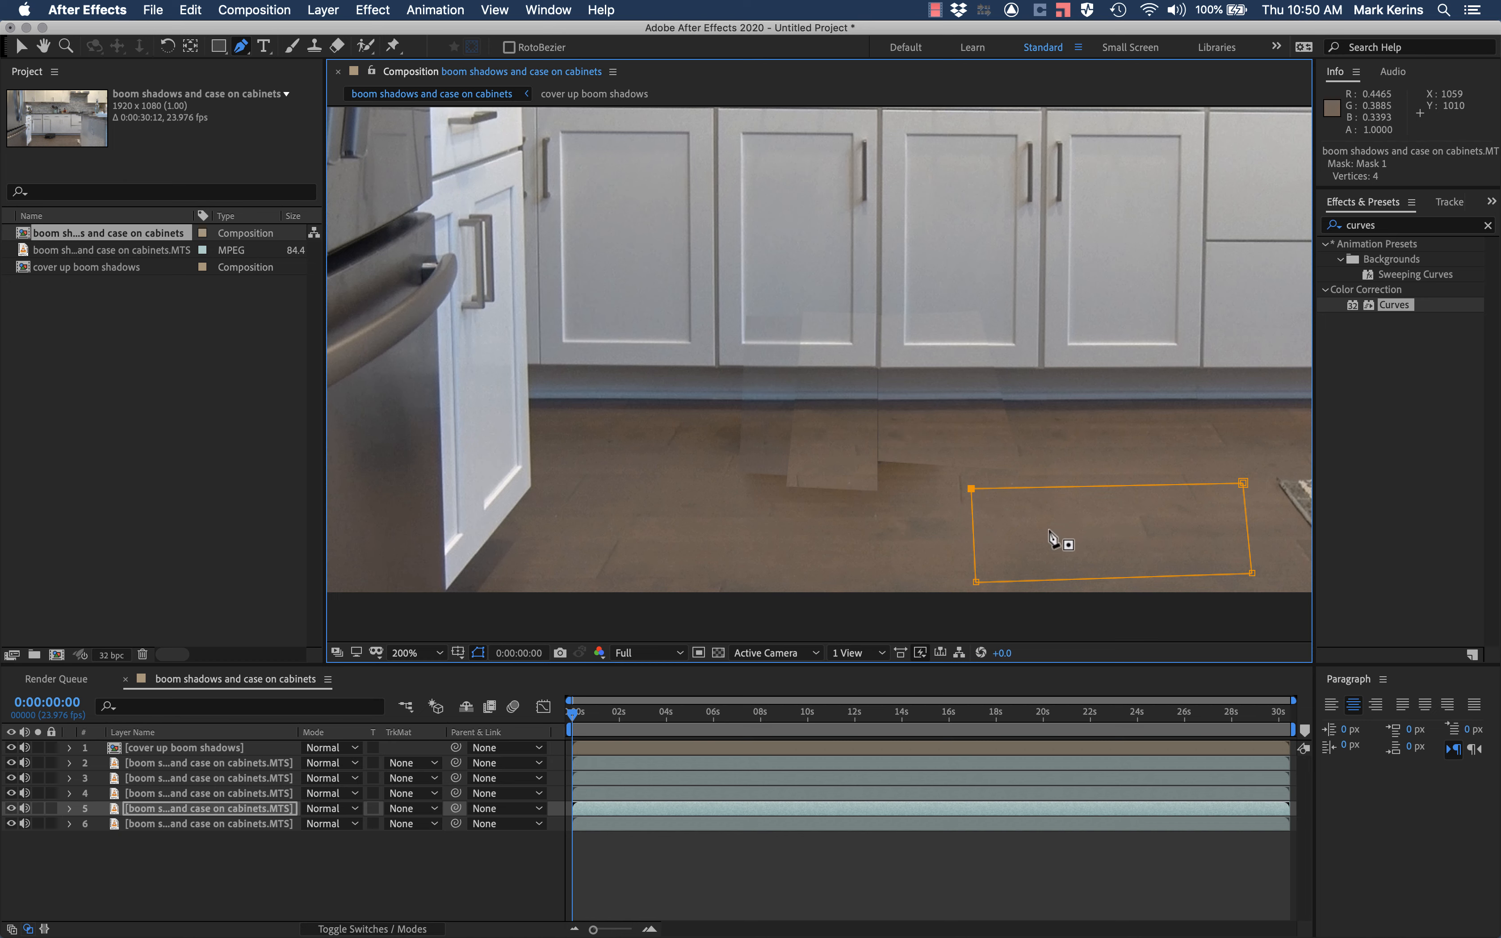
# Move the floor patch up and left over the leftover case shadow, to position 661, 465, and inspect its edges
pyautogui.press('v')
pyautogui.moveTo(1103, 538); pyautogui.dragTo(835, 472)
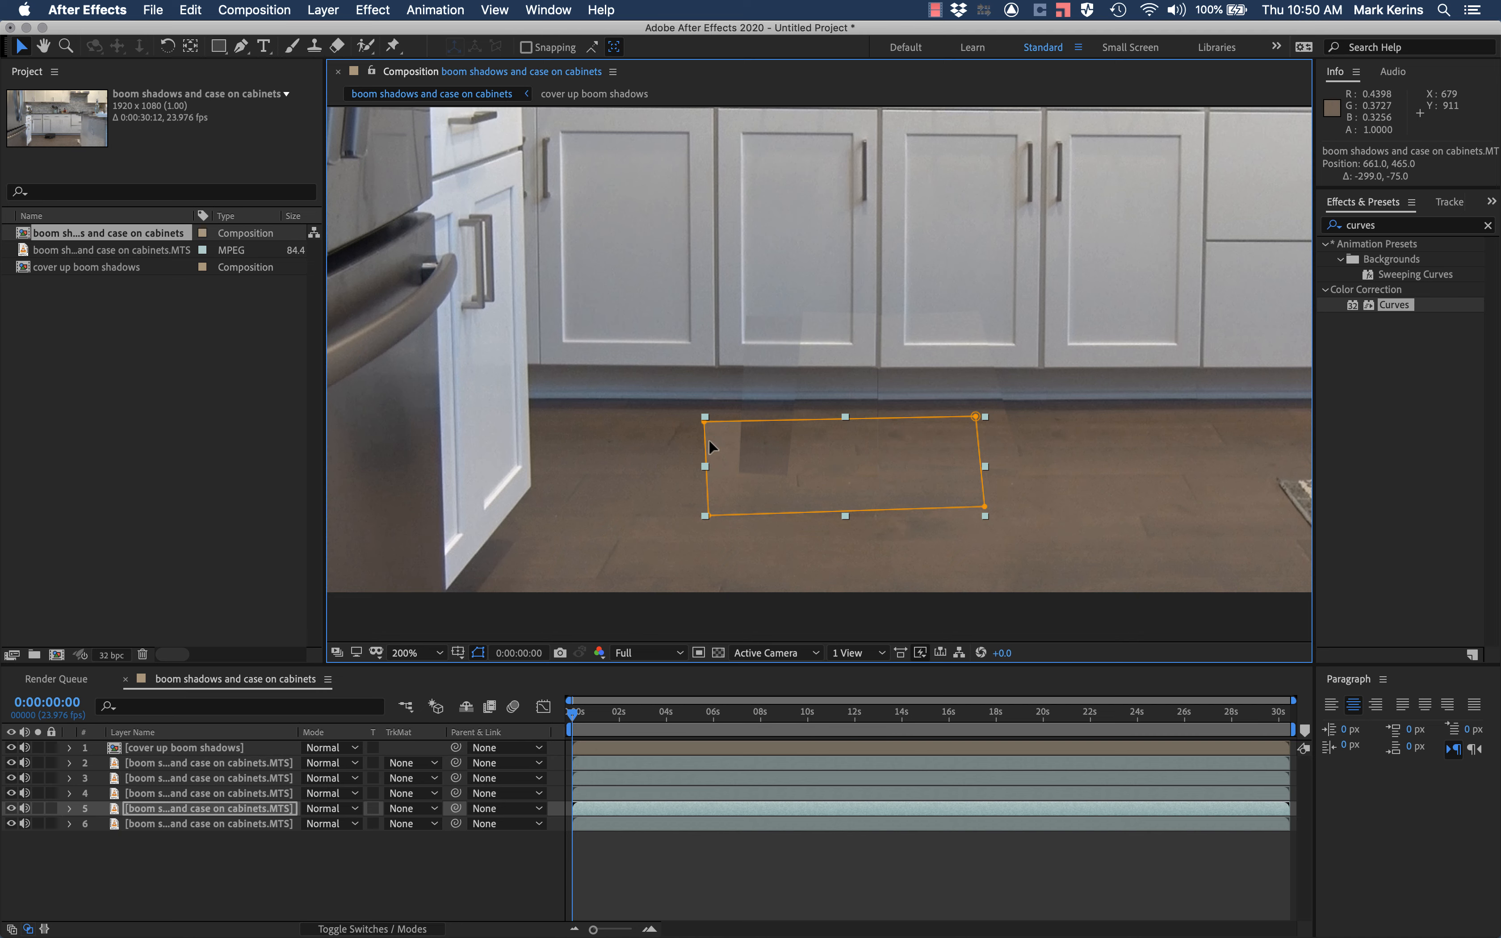
pyautogui.press('.')
pyautogui.press('.')
pyautogui.press('.')
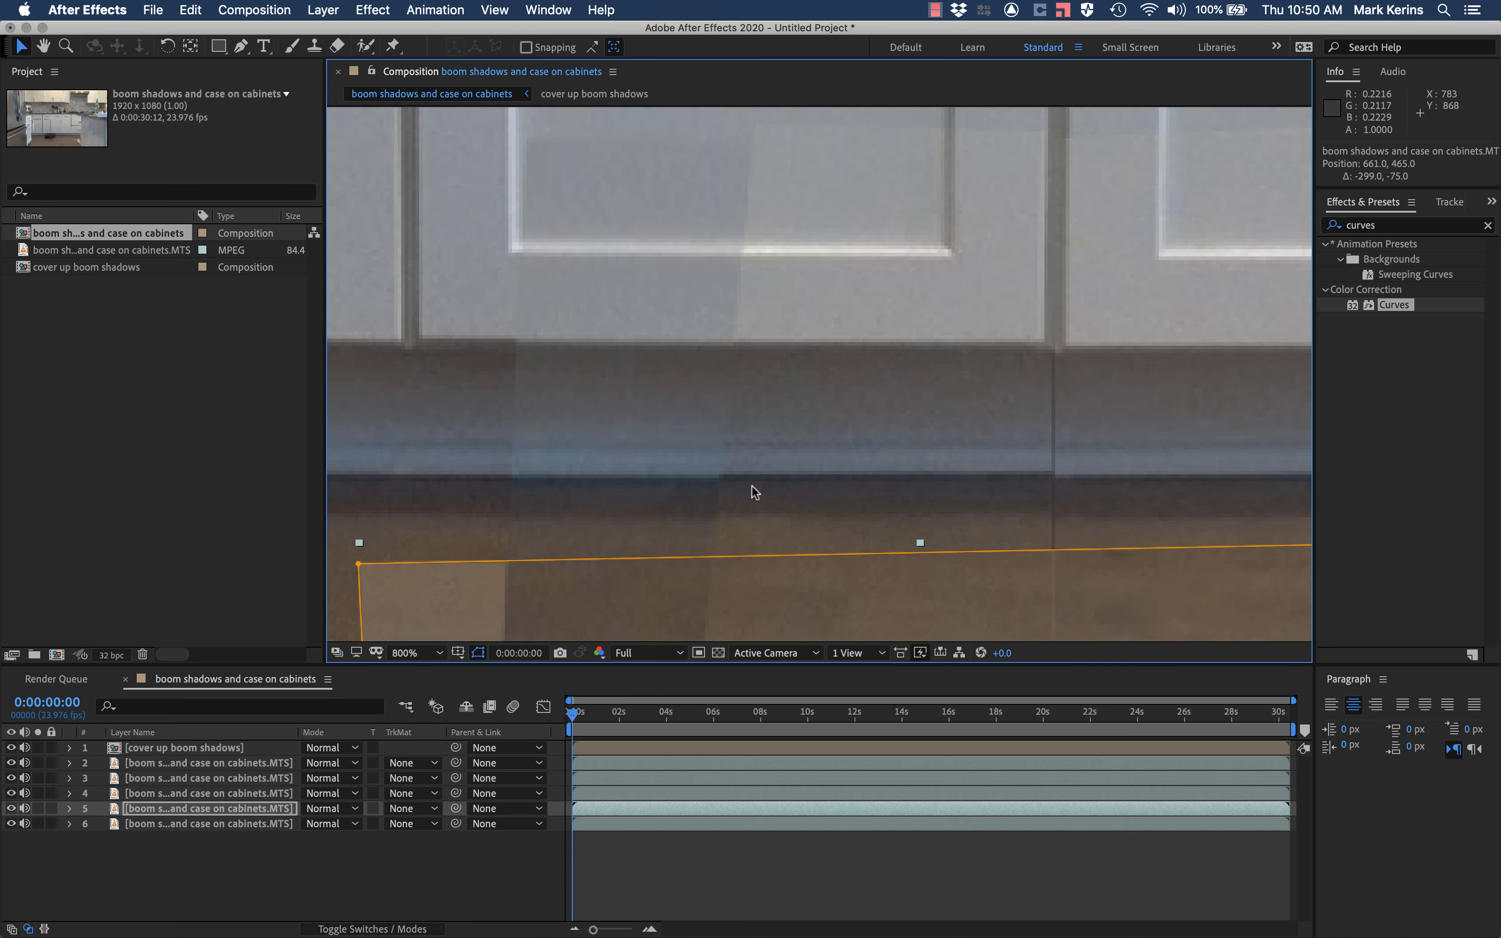
pyautogui.press(',')
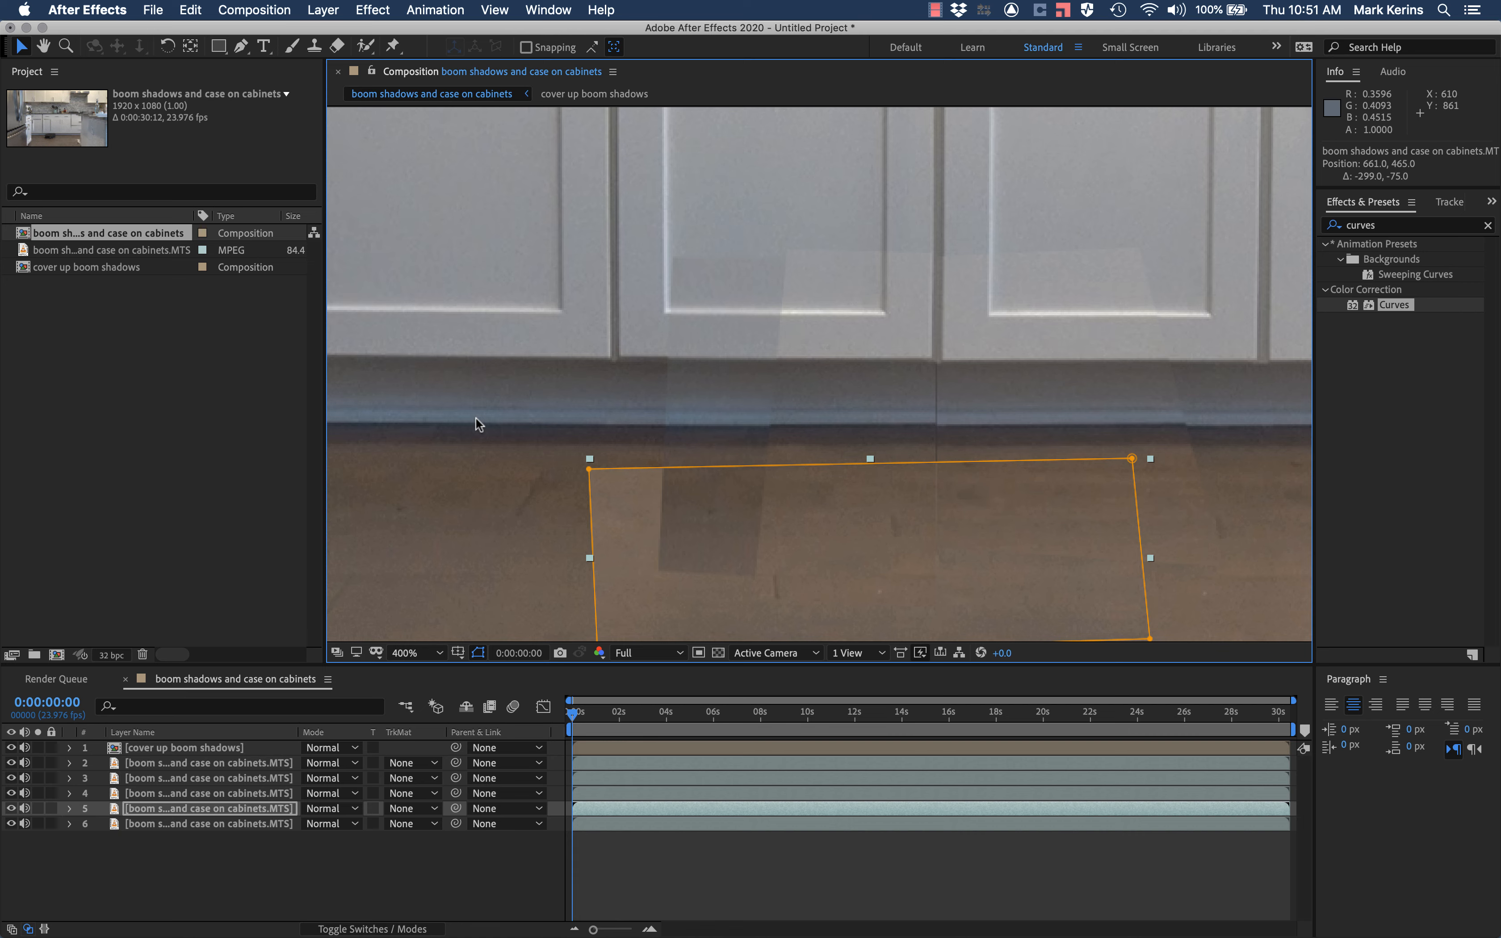
pyautogui.press(',')
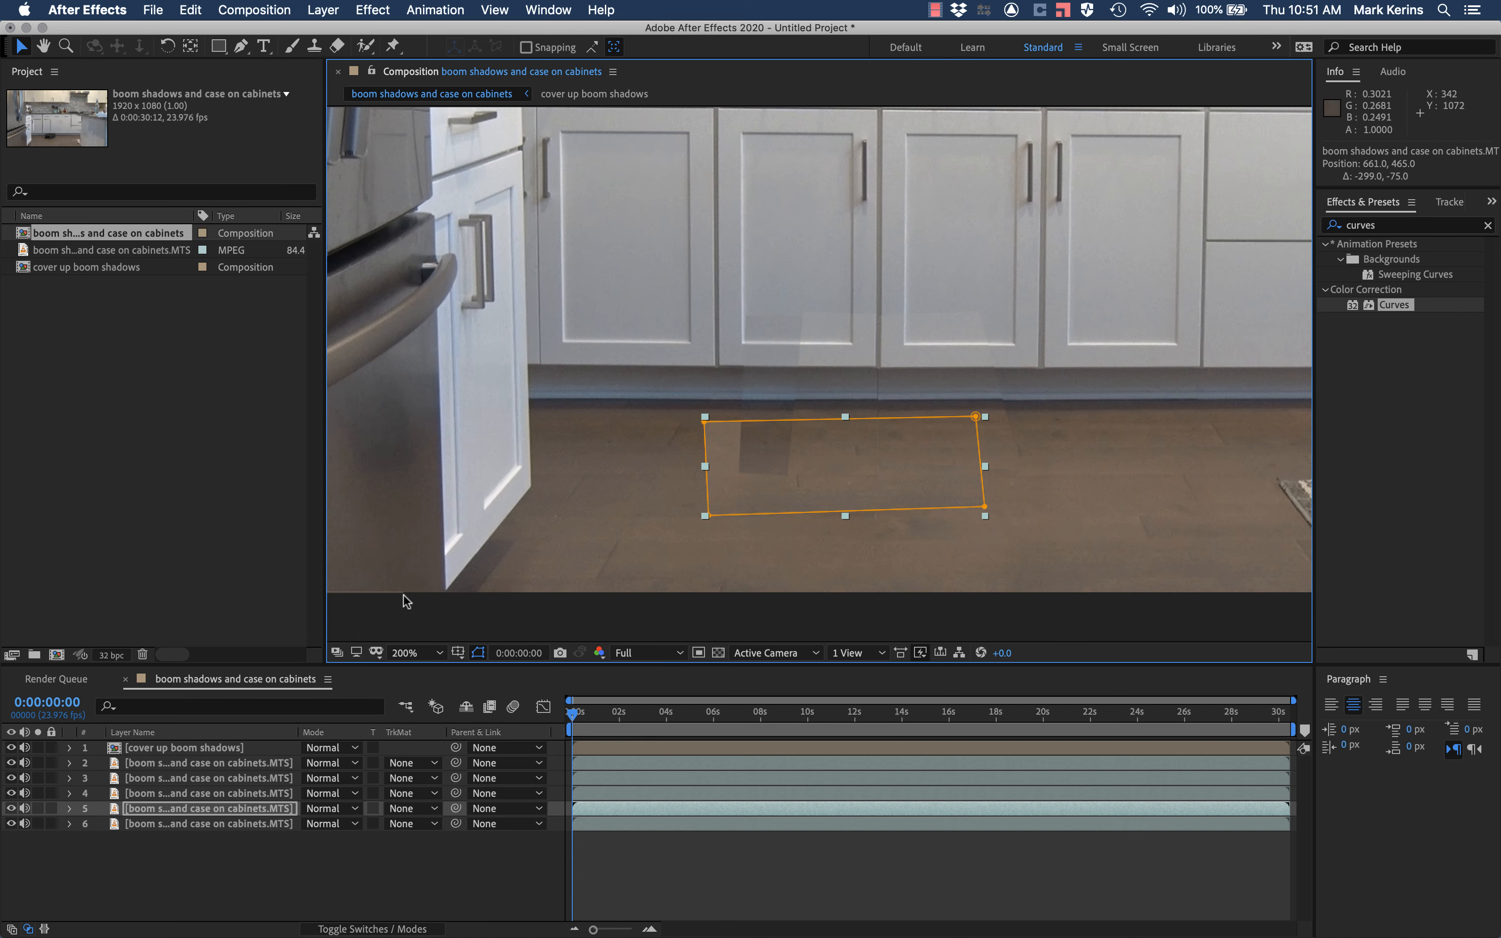
# Duplicate the original footage and draw a narrow four-point mask around the clean baseboard beside the fridge-side cabinet
pyautogui.click(223, 821)
pyautogui.hotkey('ctrl', 'd')
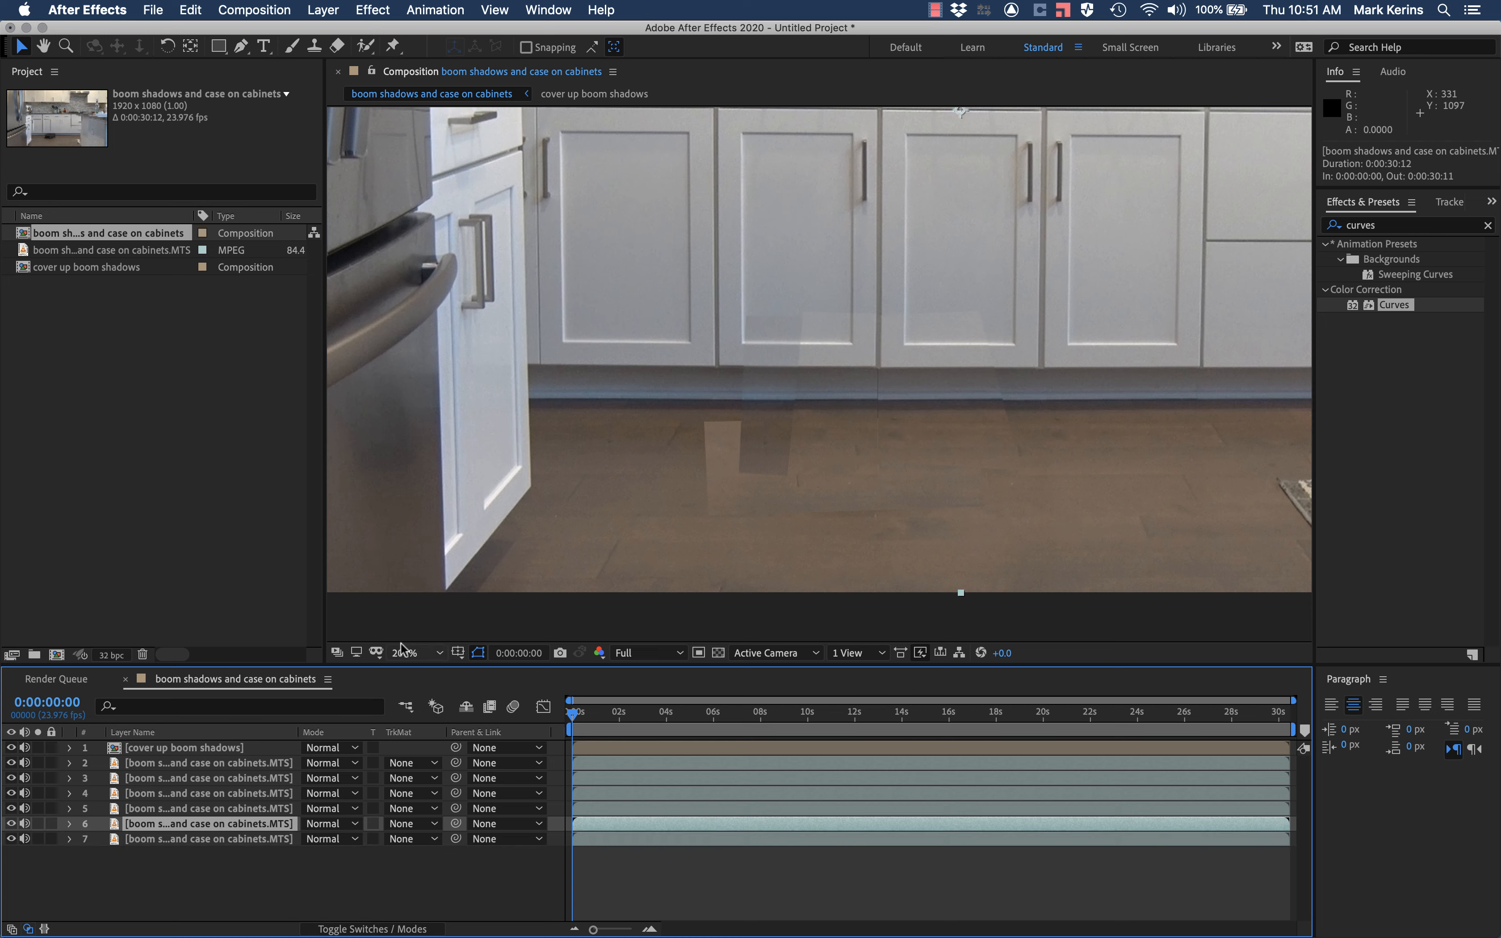
pyautogui.press('g')
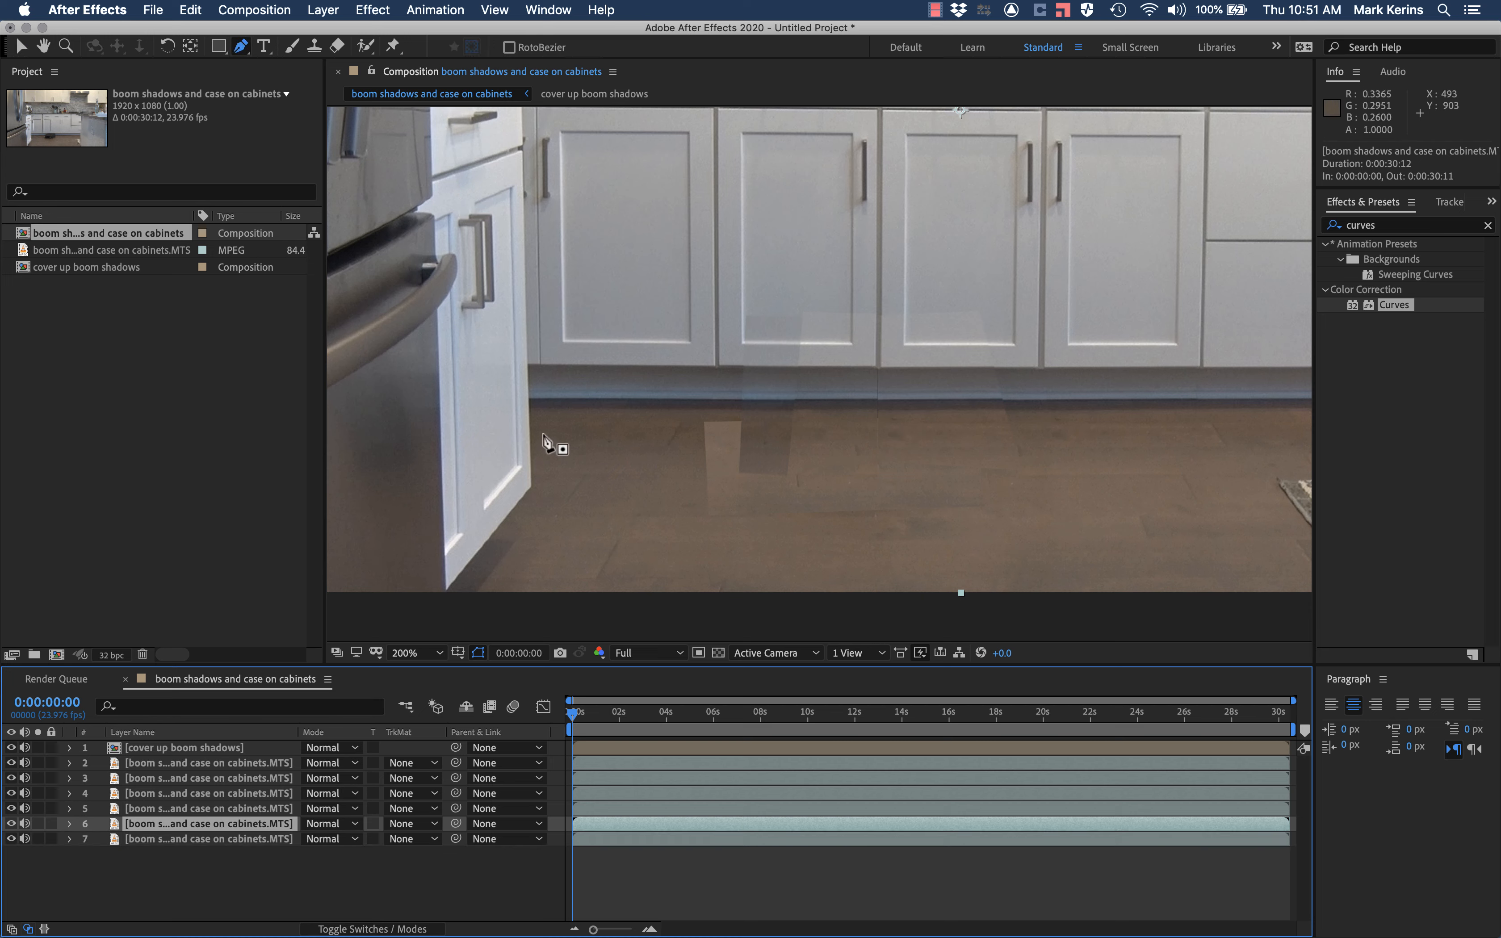
pyautogui.click(540, 407)
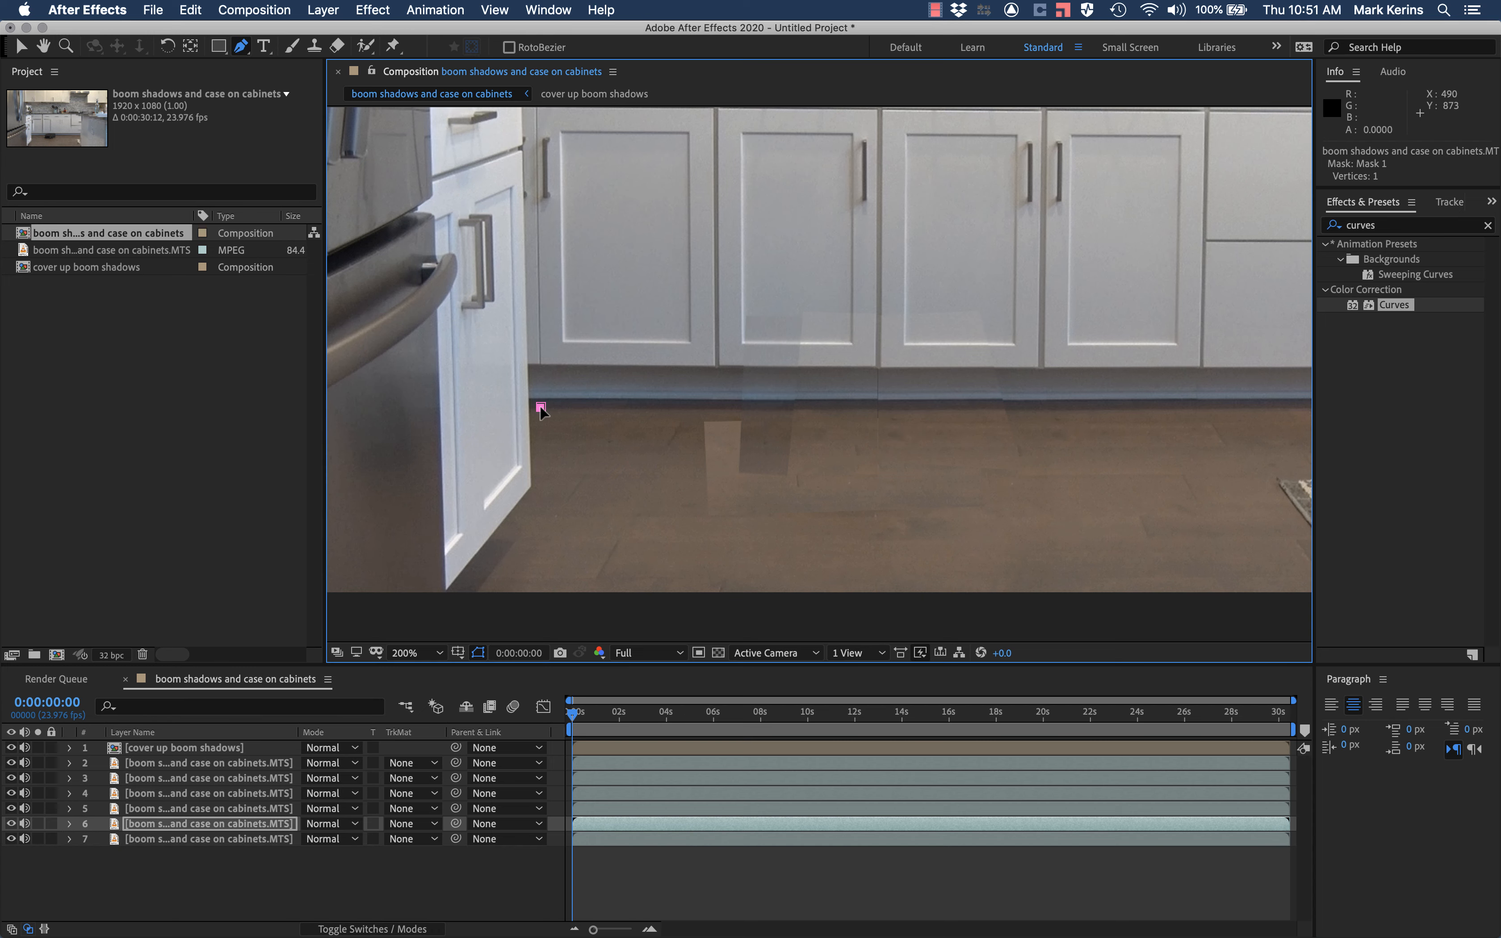
pyautogui.click(537, 376)
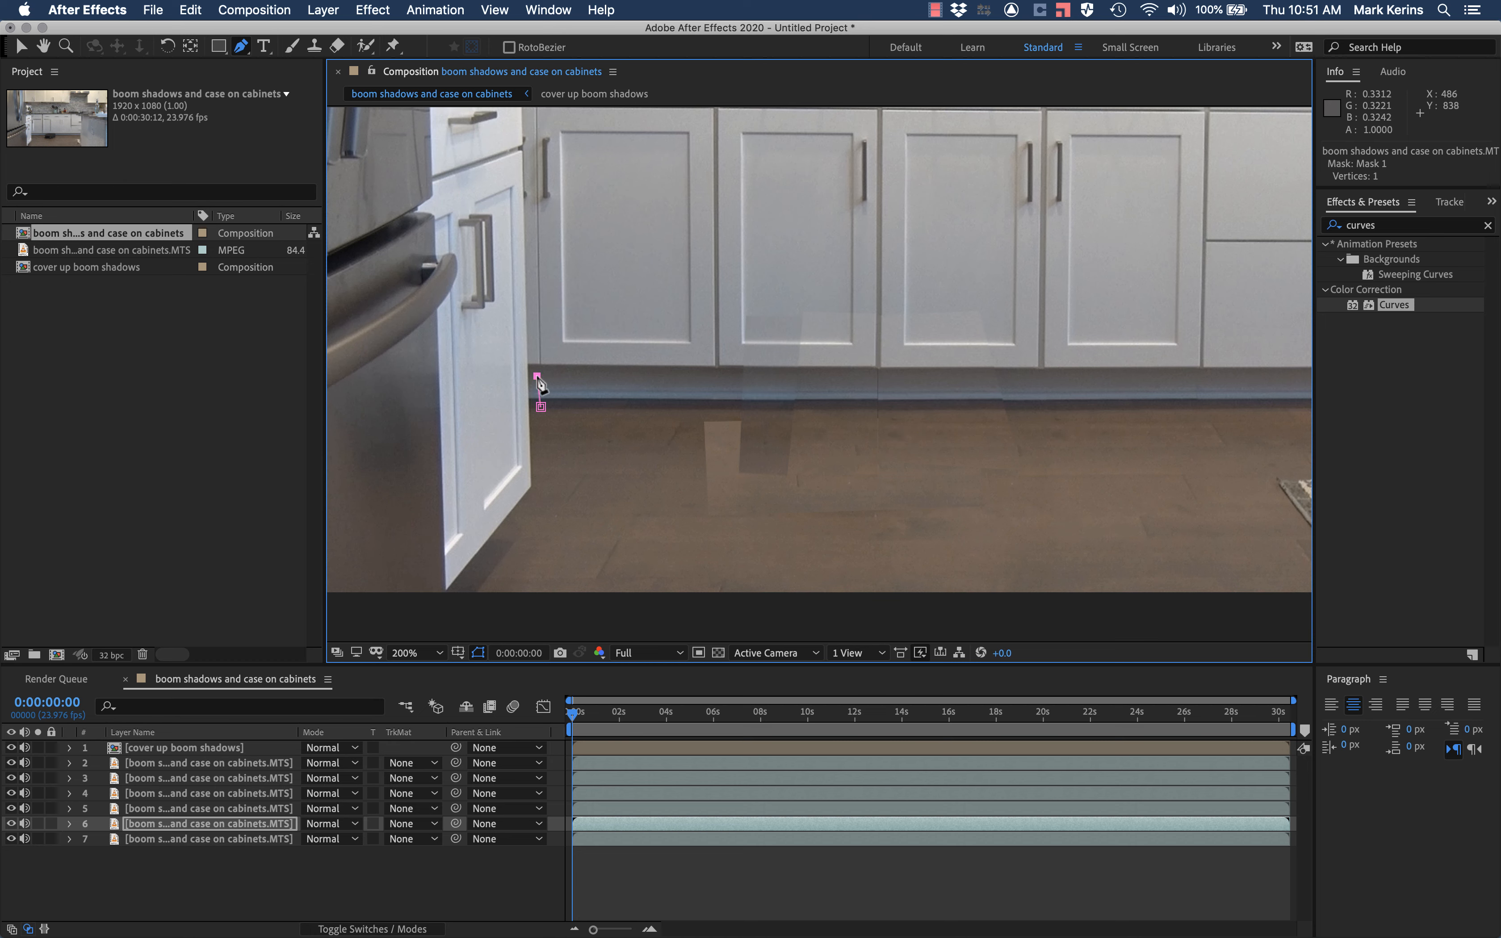
pyautogui.click(734, 370)
pyautogui.click(728, 408)
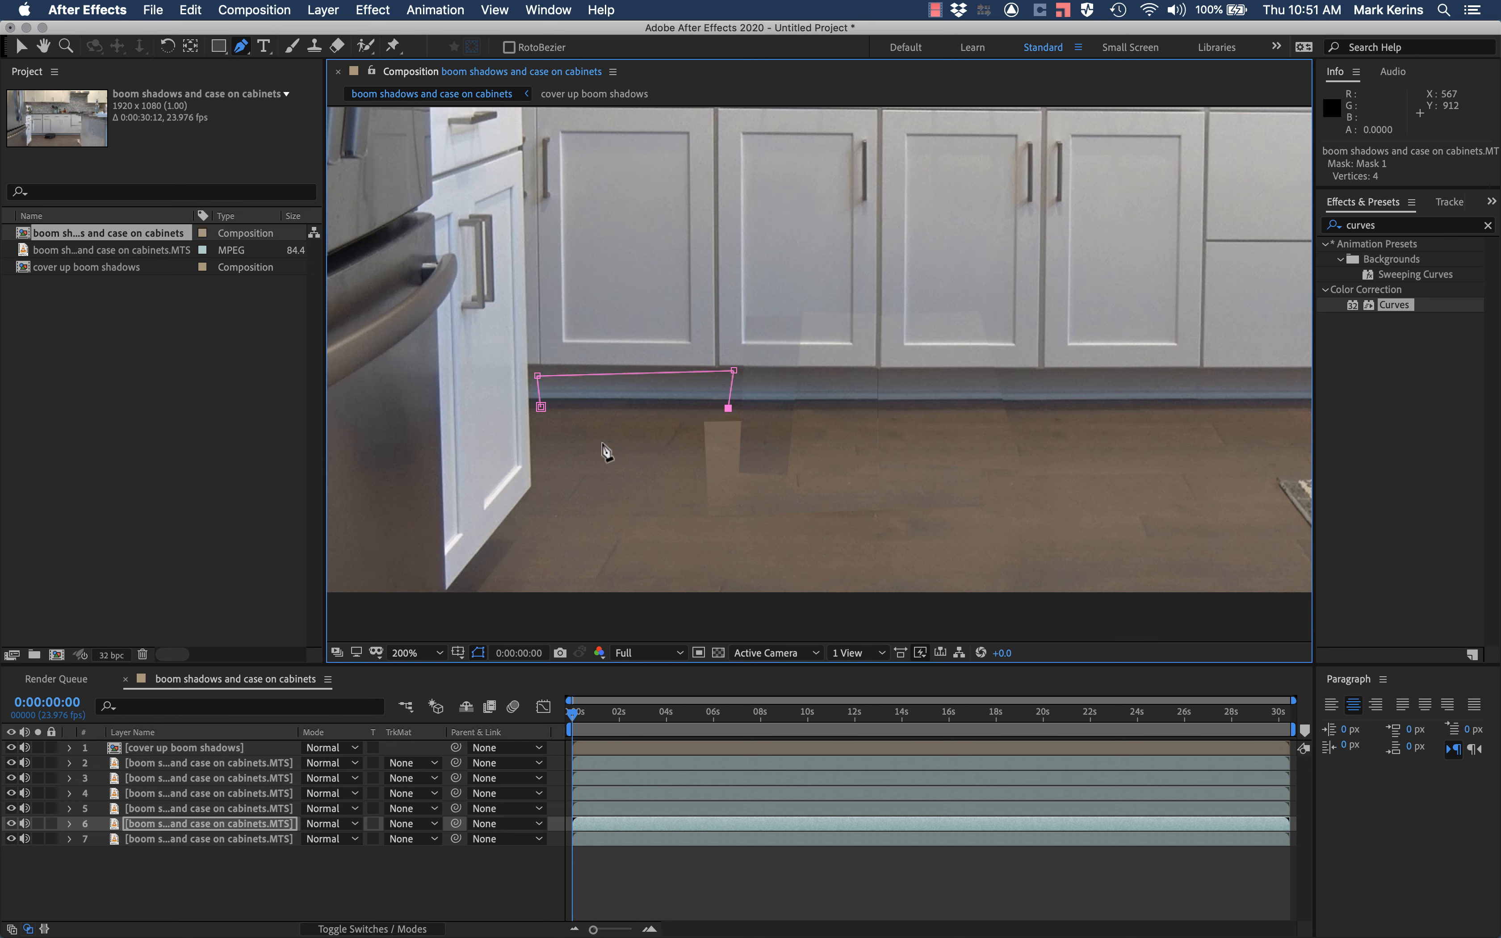
pyautogui.click(540, 407)
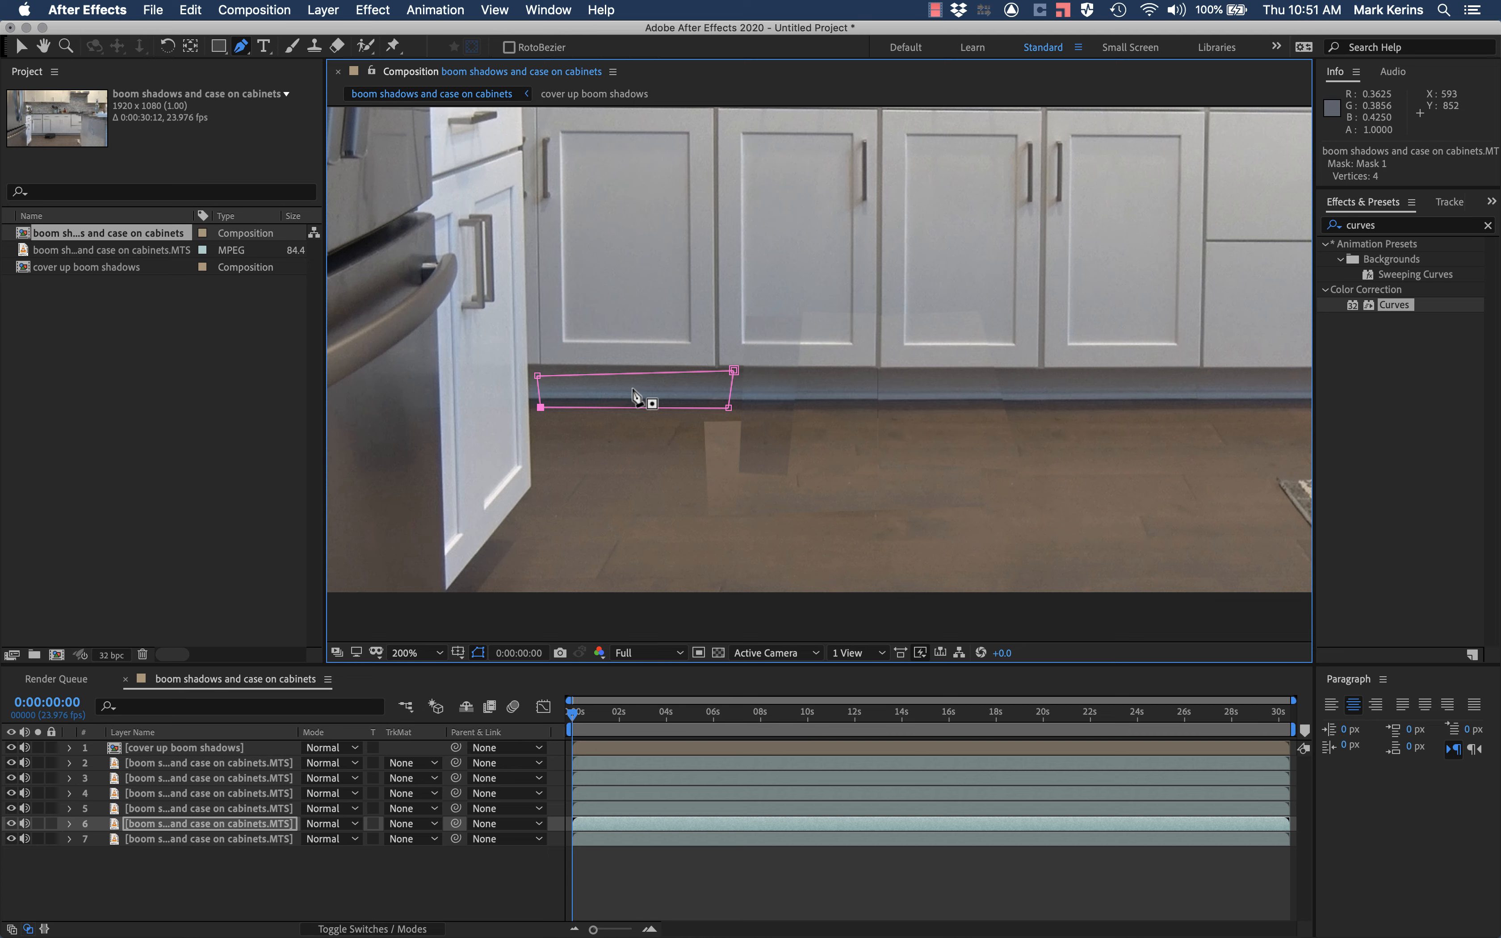
# Move the baseboard patch right, under the middle cabinets, to position 1224, 543.5
pyautogui.press('v')
pyautogui.doubleClick(633, 385)
pyautogui.moveTo(633, 385); pyautogui.dragTo(867, 388)
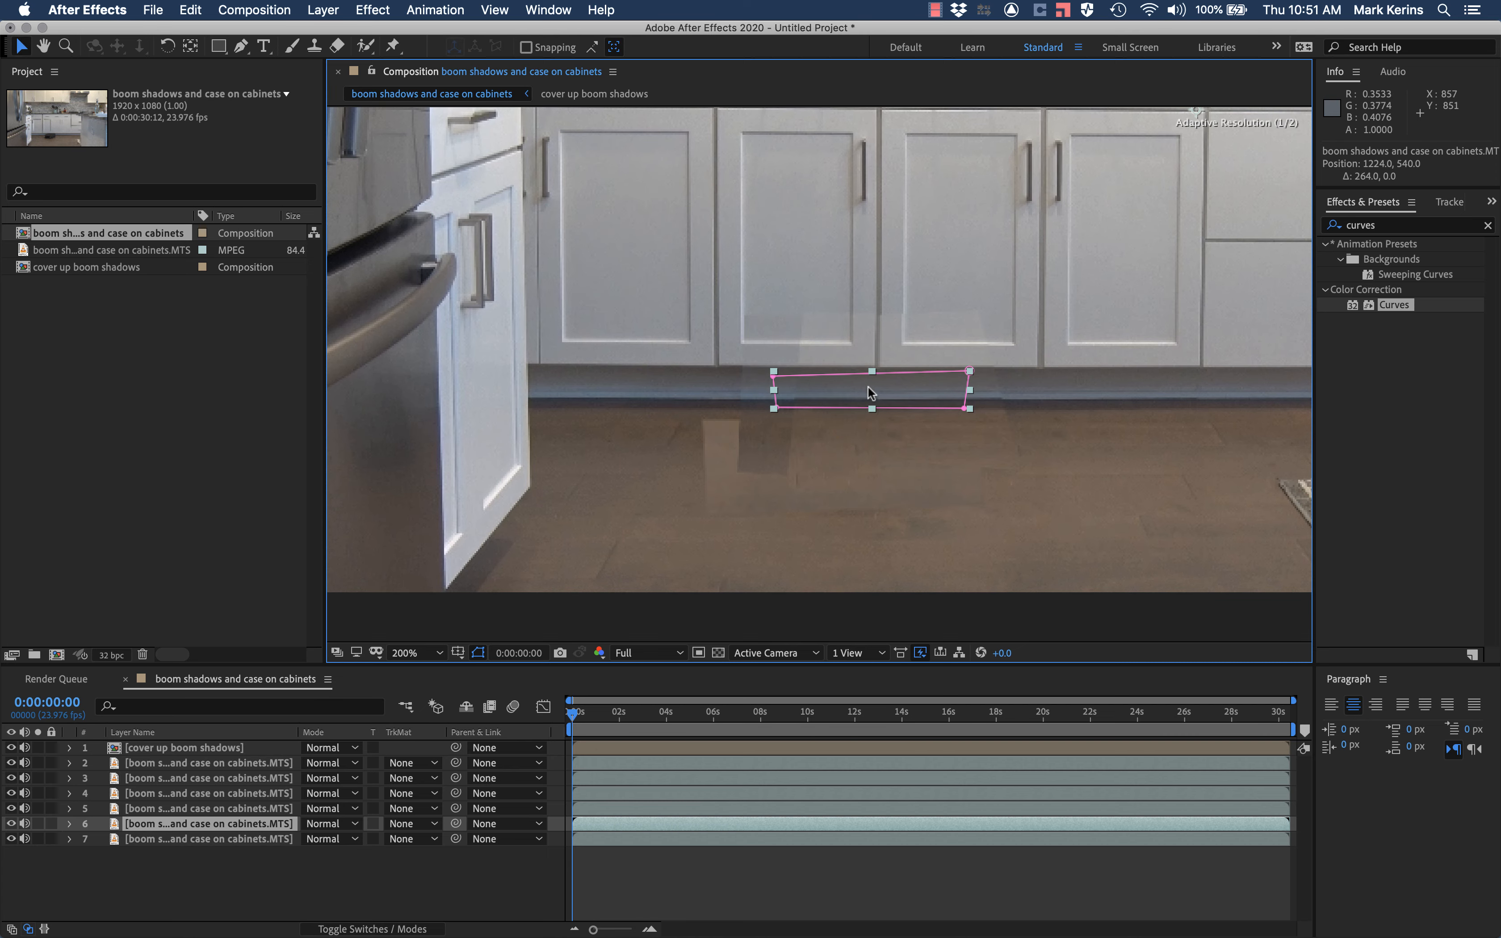
pyautogui.press('.')
pyautogui.press('Down')
pyautogui.press('Down')
pyautogui.press('Down')
pyautogui.press('Down')
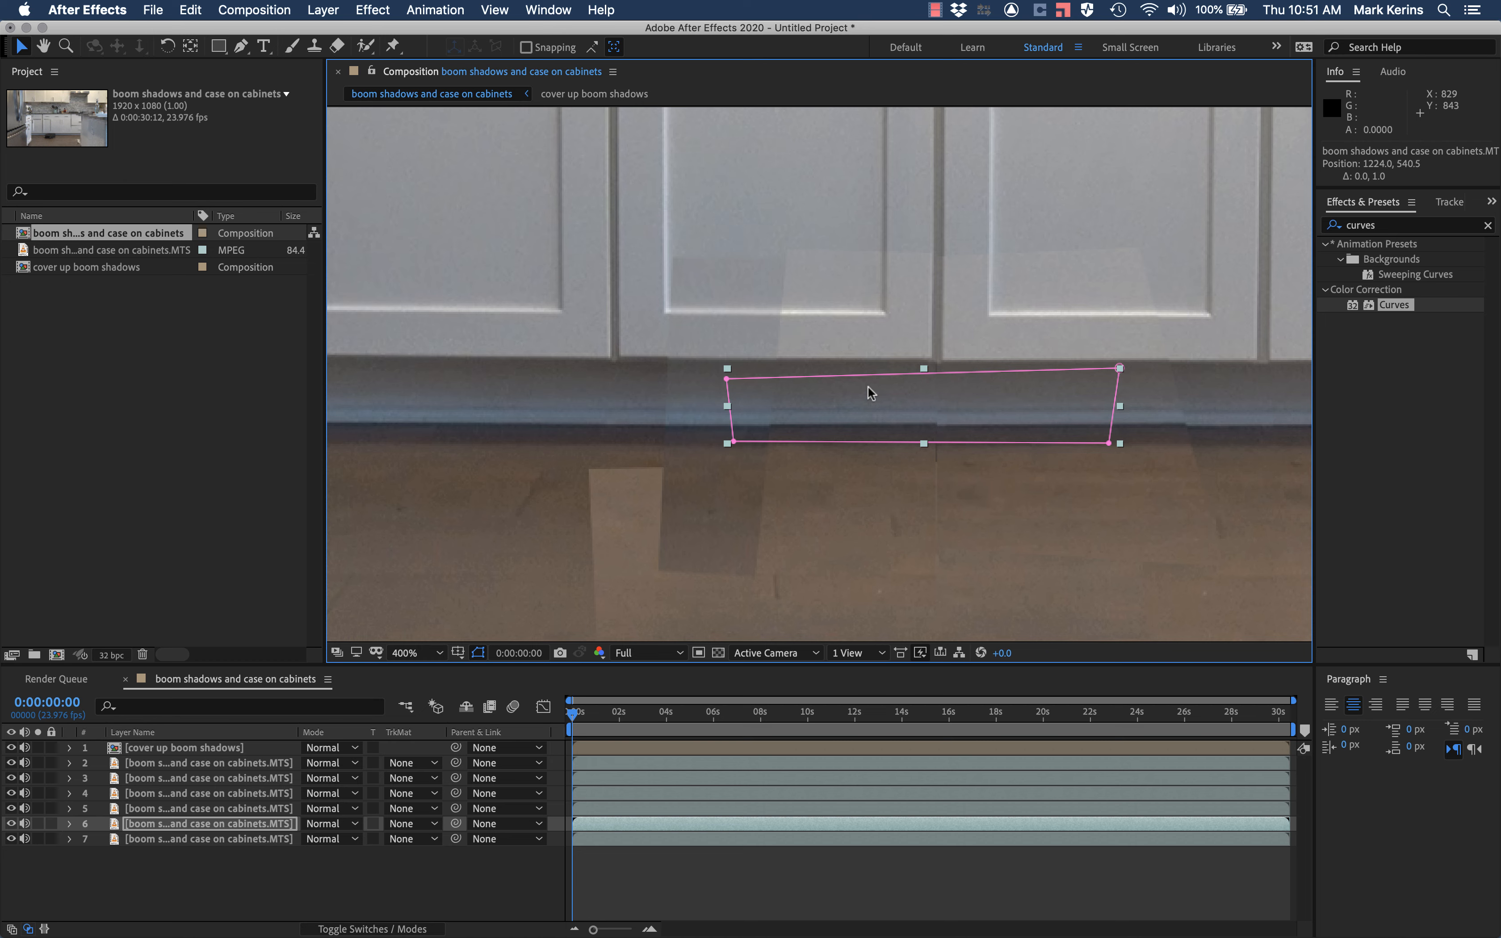
pyautogui.press('Down')
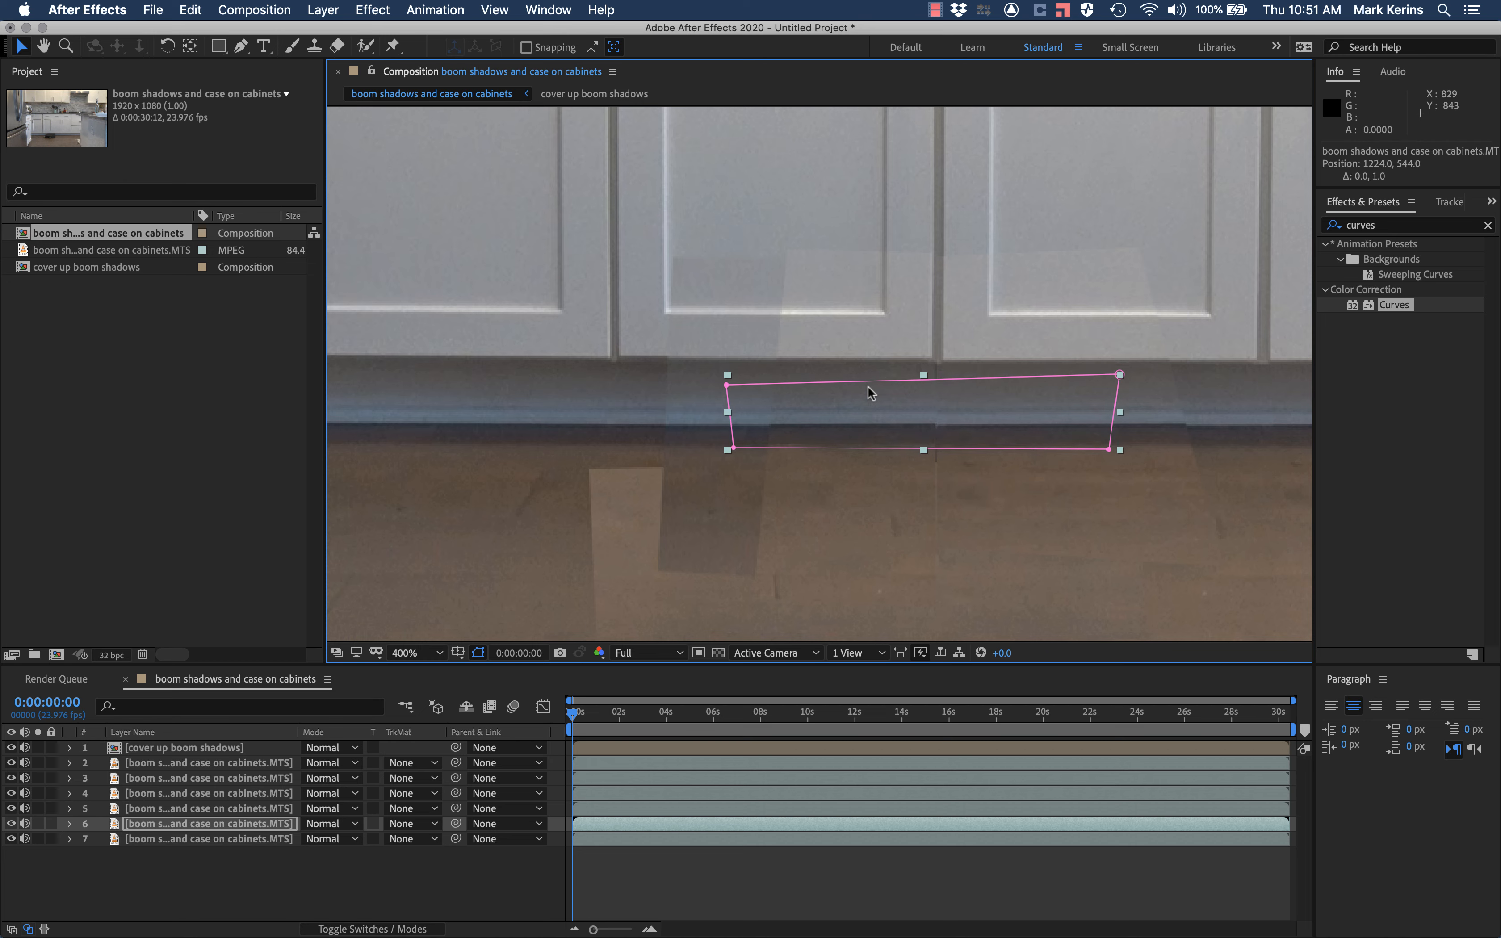
pyautogui.press('Up')
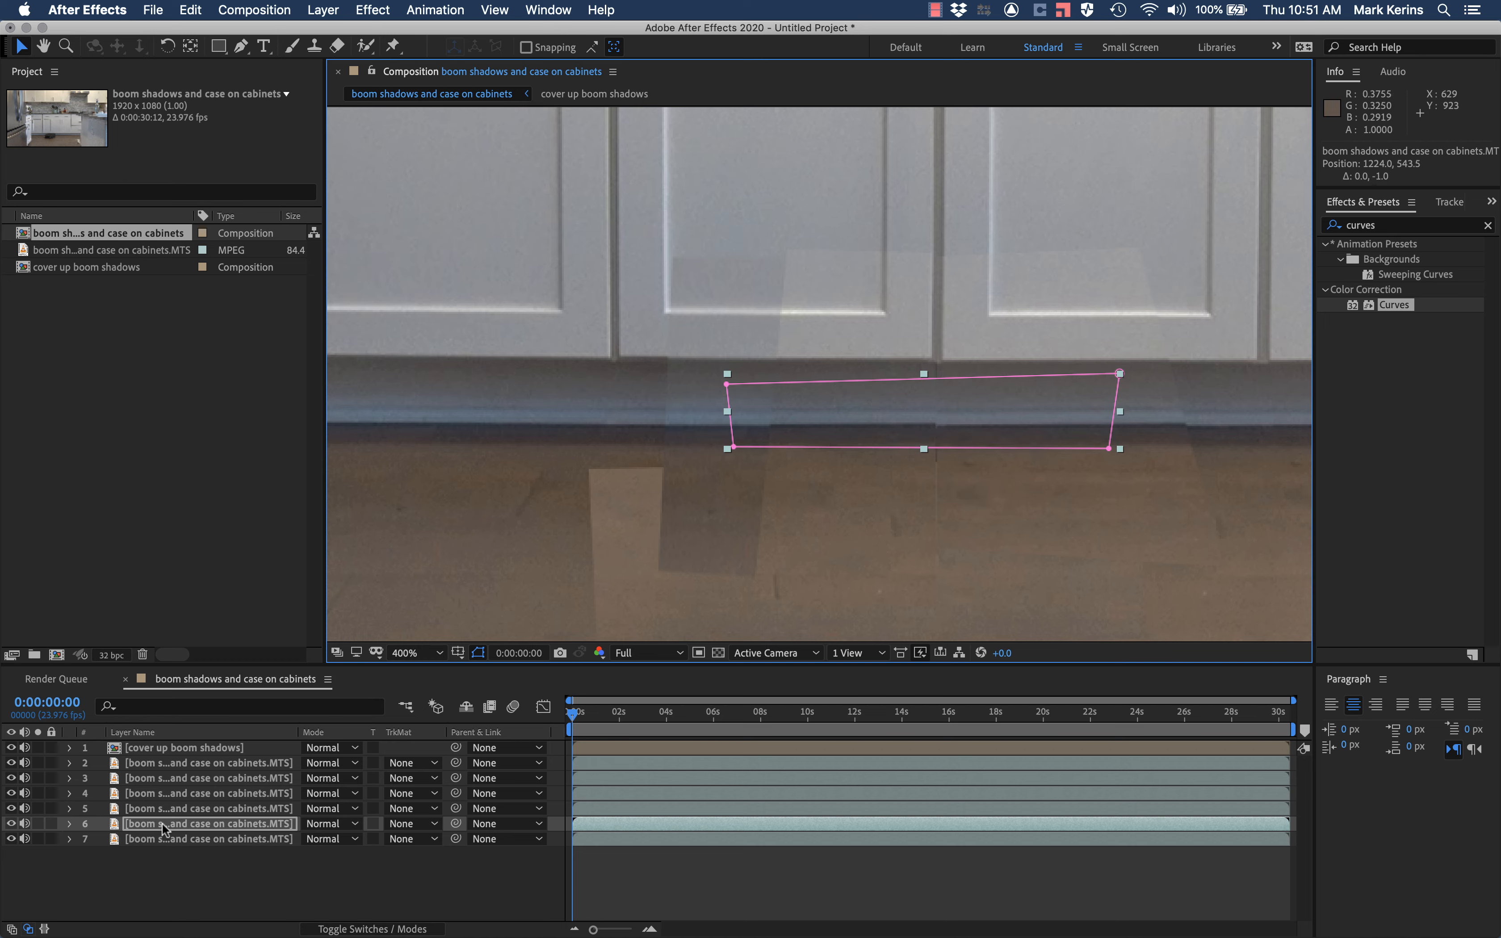
# Stack the baseboard patch above the other footage copies at position 1224, 542 and pull its mask's lower-right corner outward
pyautogui.moveTo(161, 822); pyautogui.dragTo(209, 747)
pyautogui.press('Up')
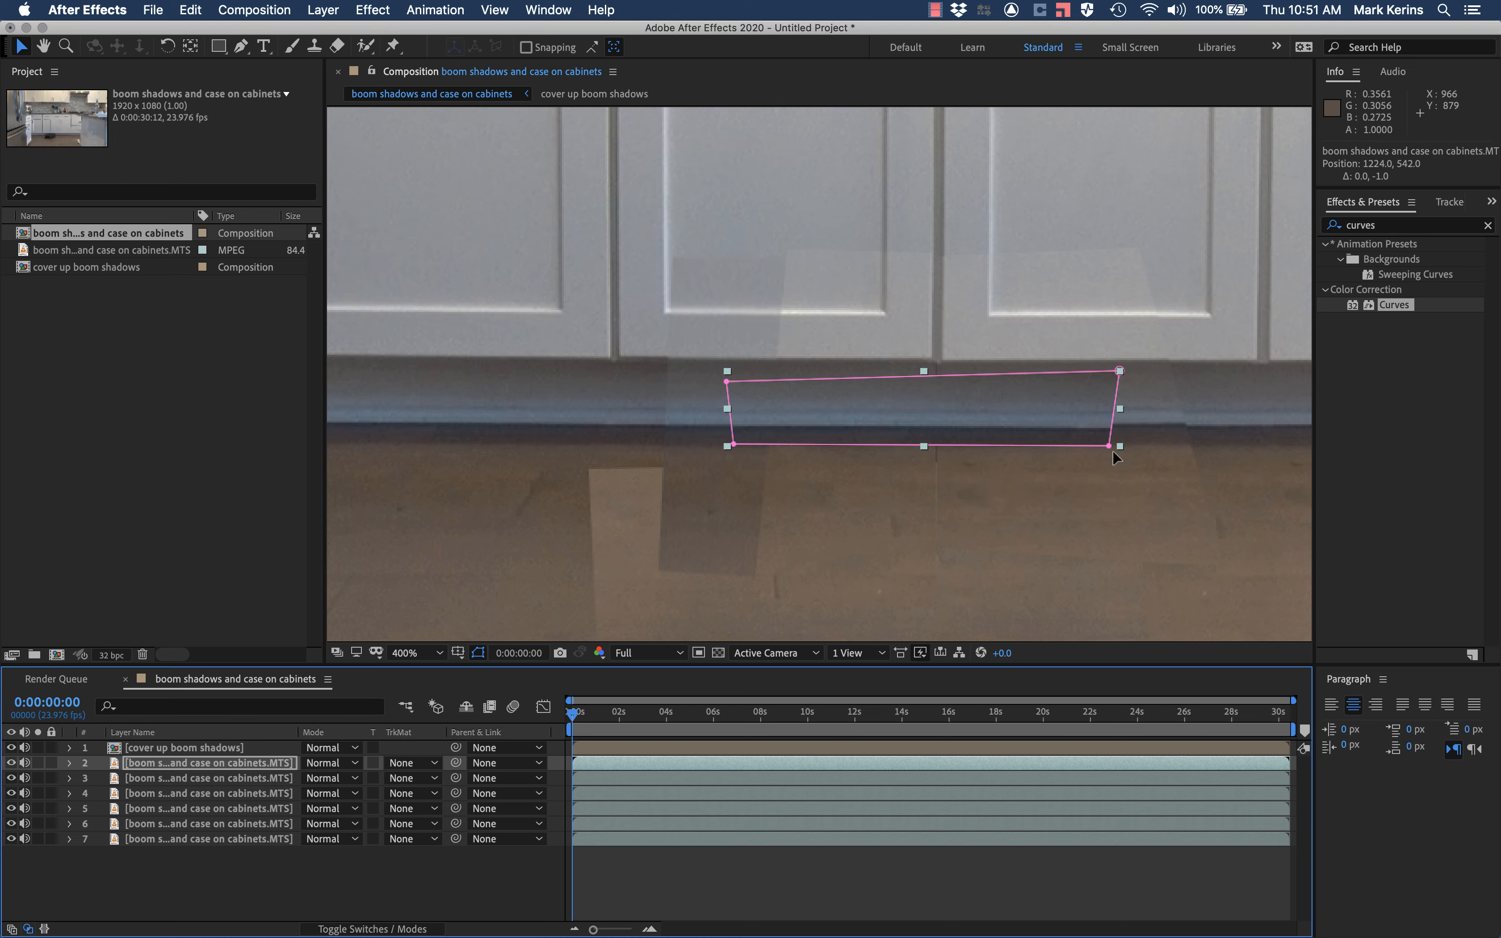
pyautogui.moveTo(1108, 445)
pyautogui.mouseDown()
pyautogui.moveTo(1209, 445)
pyautogui.moveTo(1125, 449)
pyautogui.mouseUp()
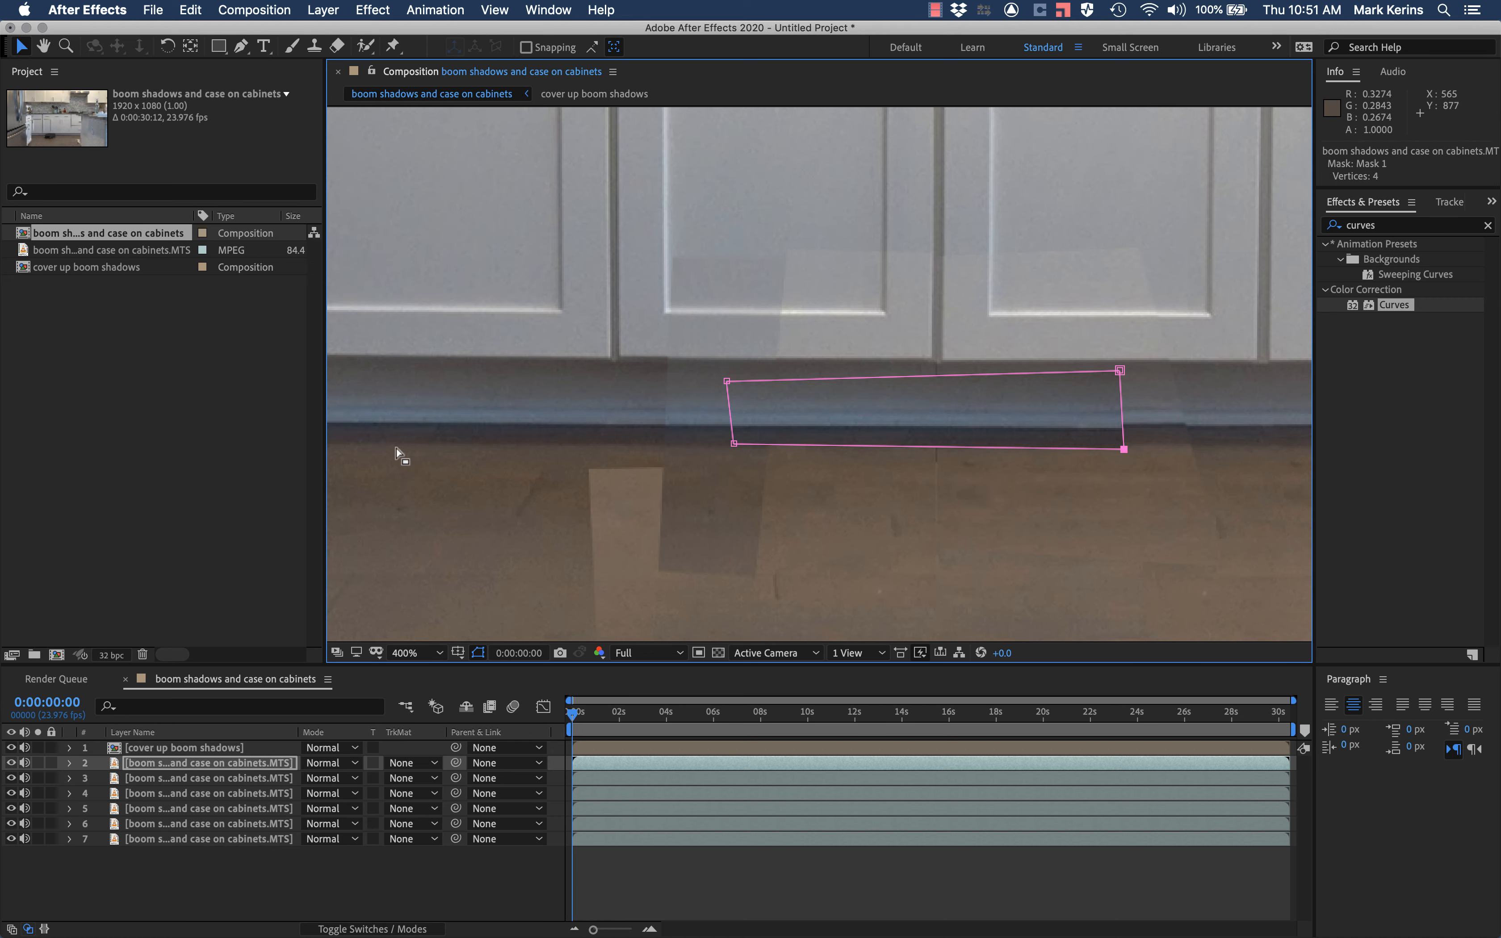
# Duplicate the baseboard patch and move the copy further right along the baseboard to position 1298.5, 541.5
pyautogui.click(180, 759)
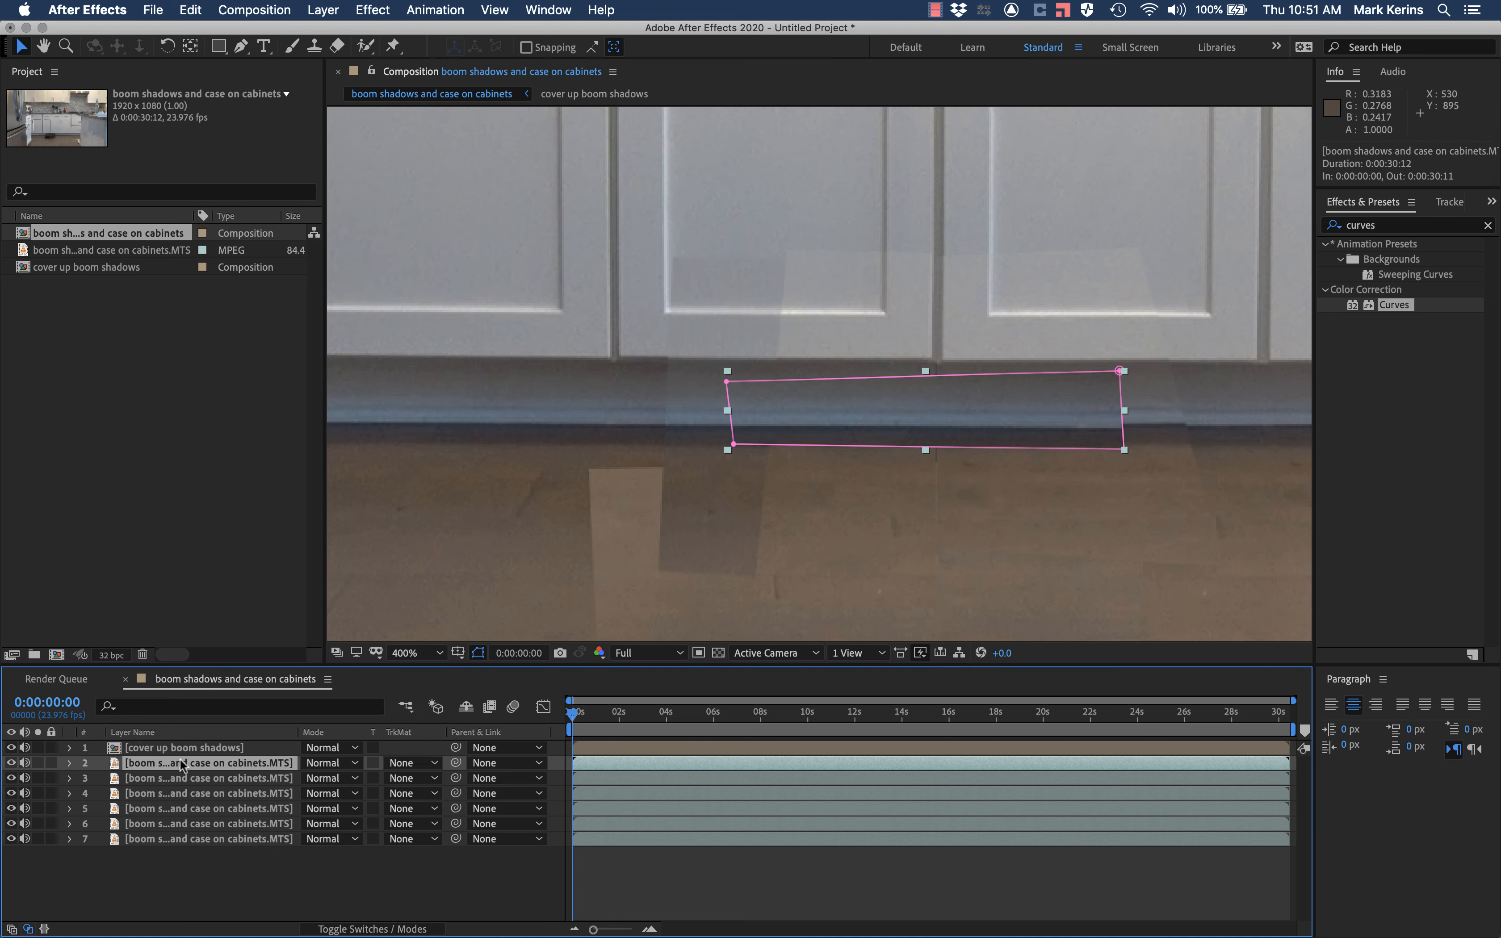
pyautogui.press('super+d')
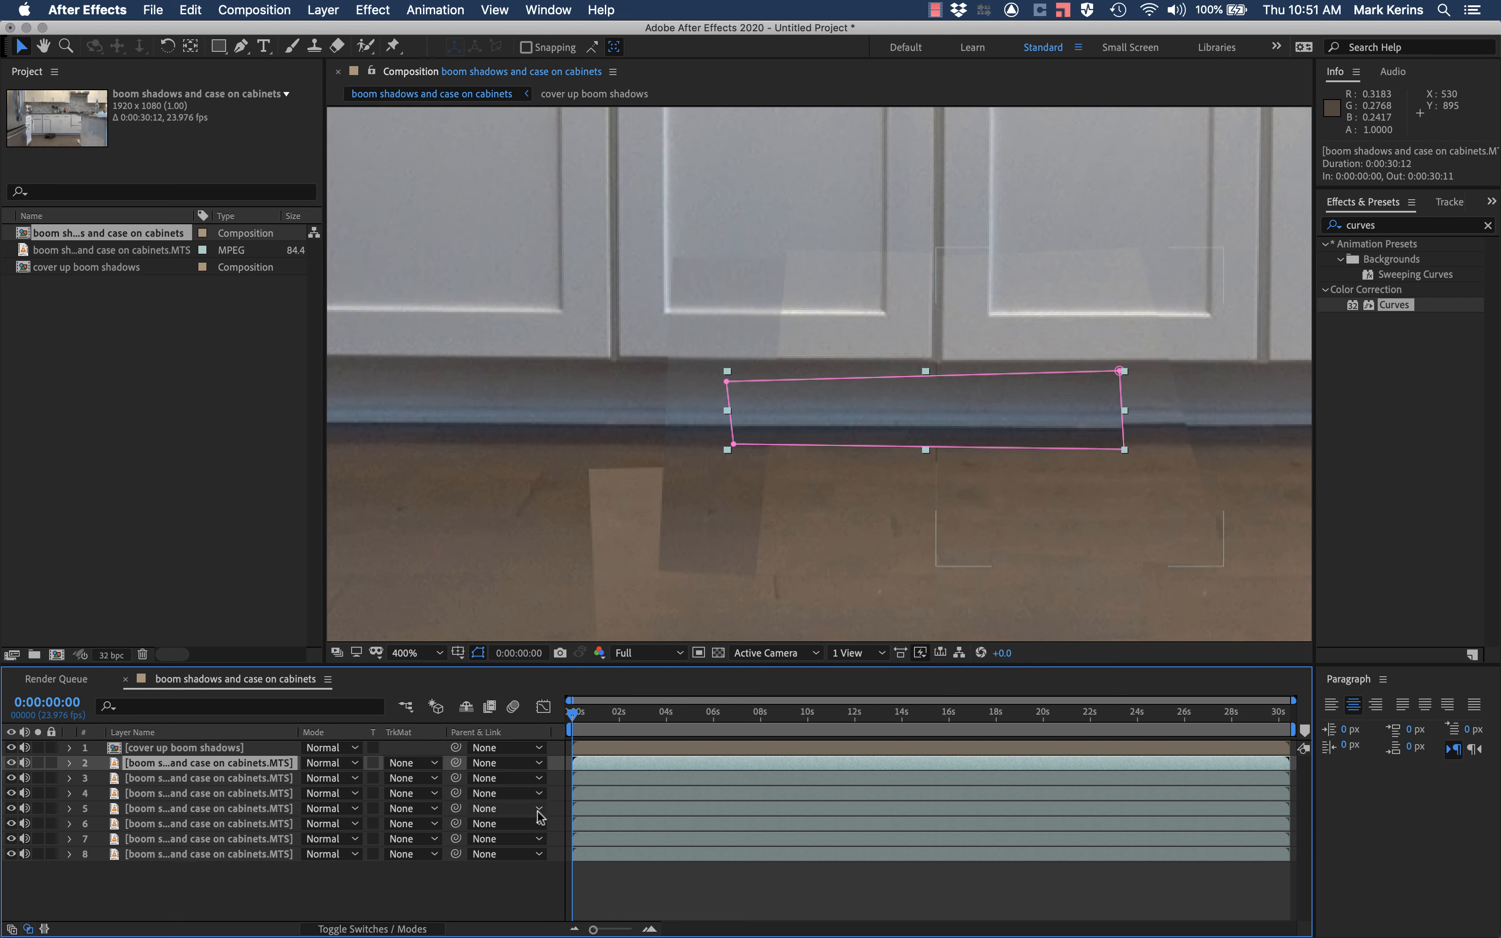
pyautogui.press('Right')
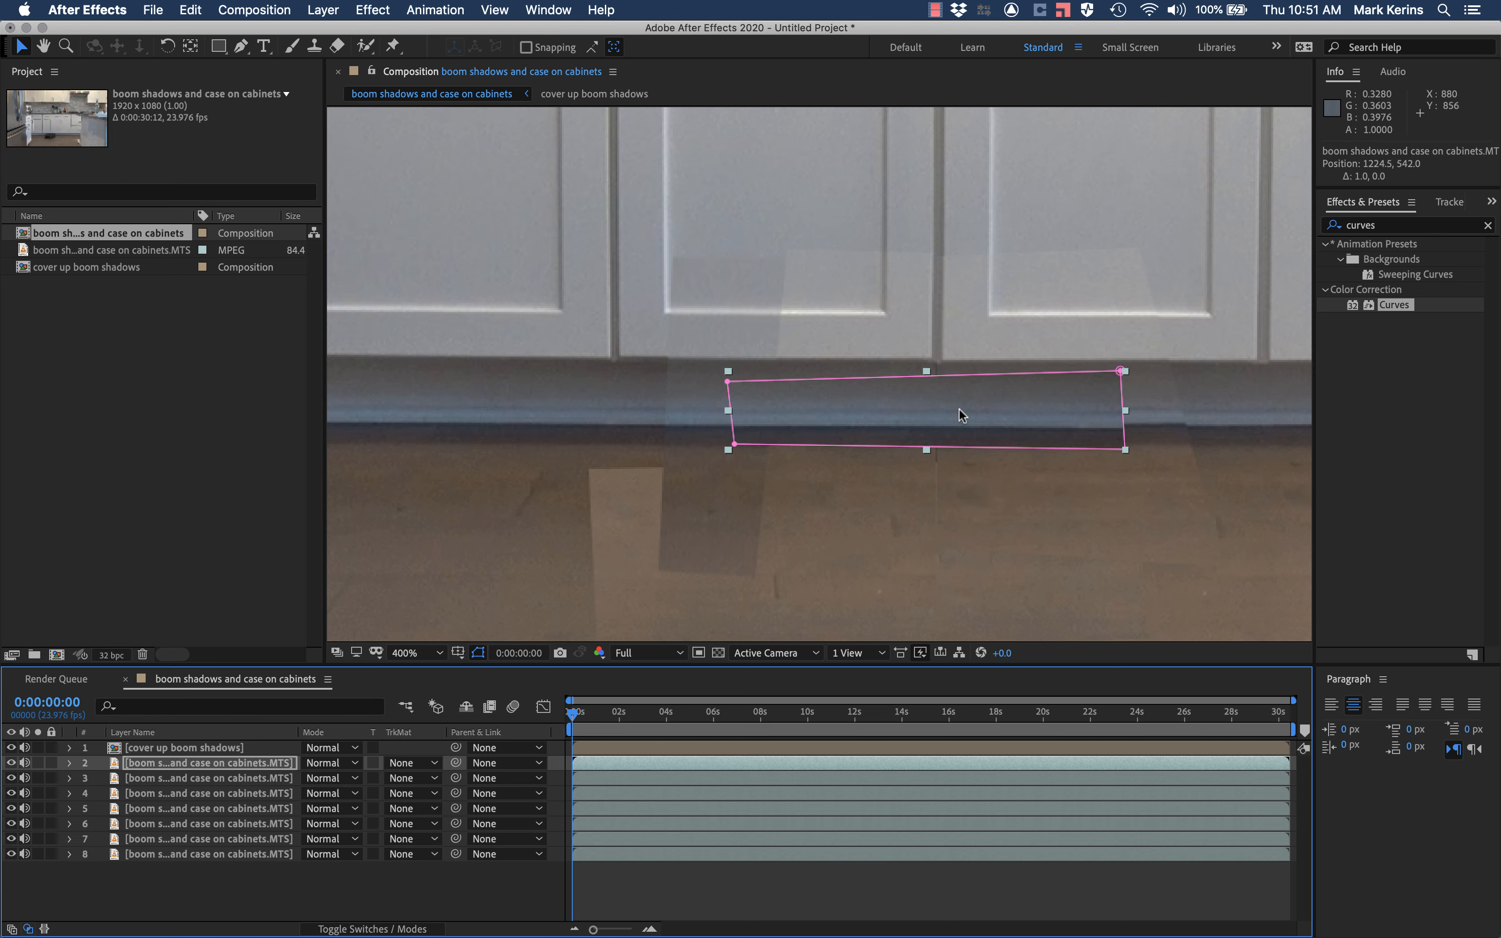
pyautogui.moveTo(962, 410); pyautogui.dragTo(1092, 403)
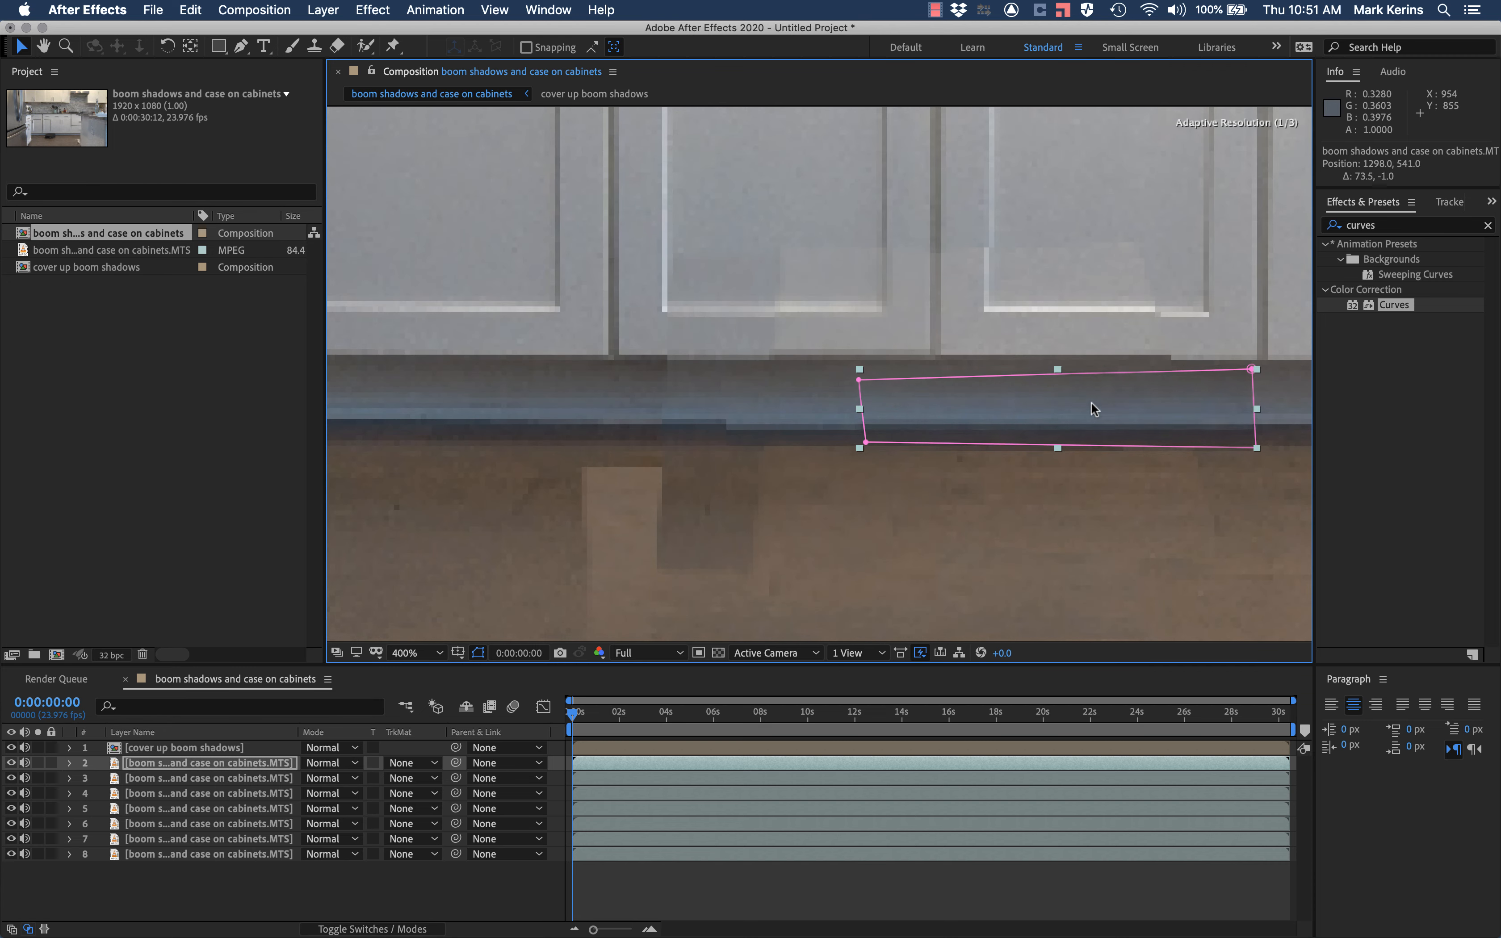
pyautogui.press('Down')
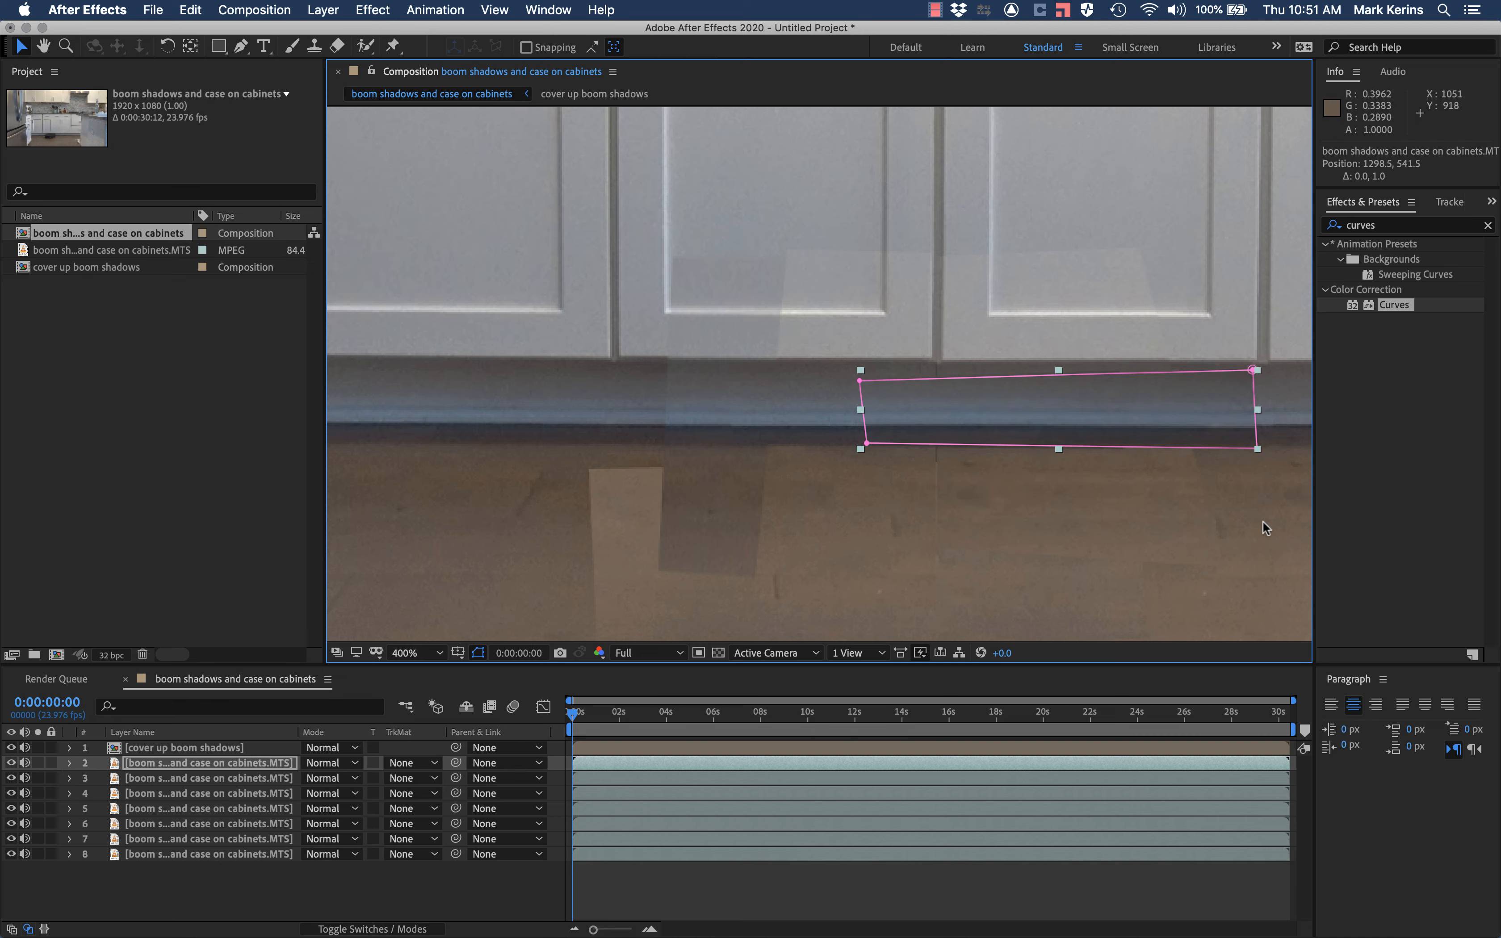
# Examine up close how the second baseboard patch's edges line up with the surrounding baseboard and floor
pyautogui.press('.')
pyautogui.press('.')
pyautogui.press(',')
pyautogui.press(',')
pyautogui.press('space')
pyautogui.moveTo(1149, 509); pyautogui.dragTo(856, 505)
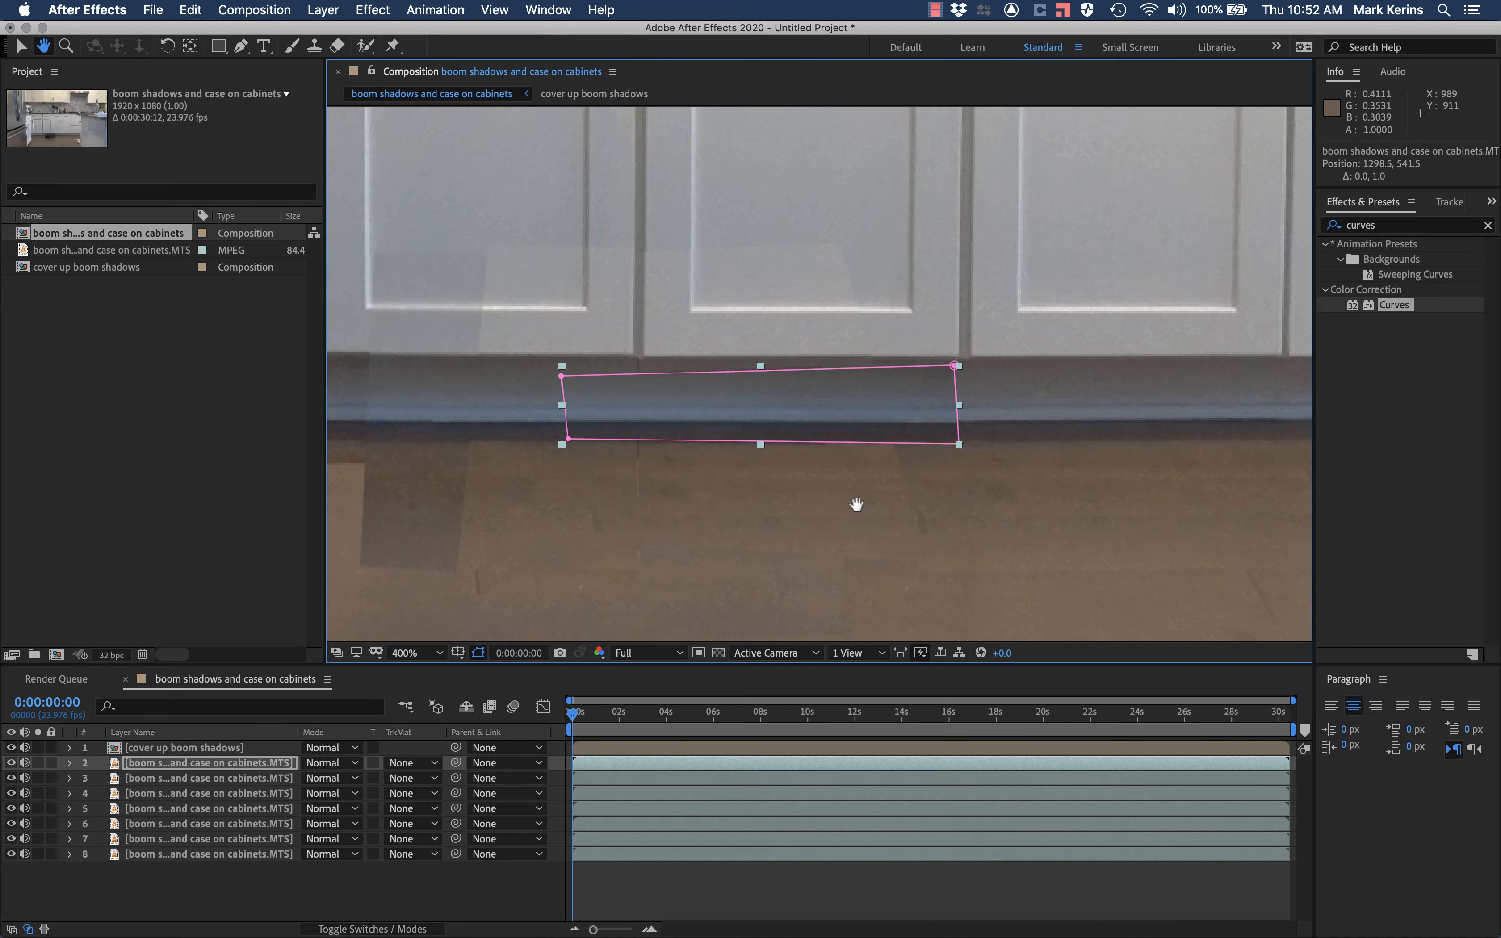
pyautogui.press('.')
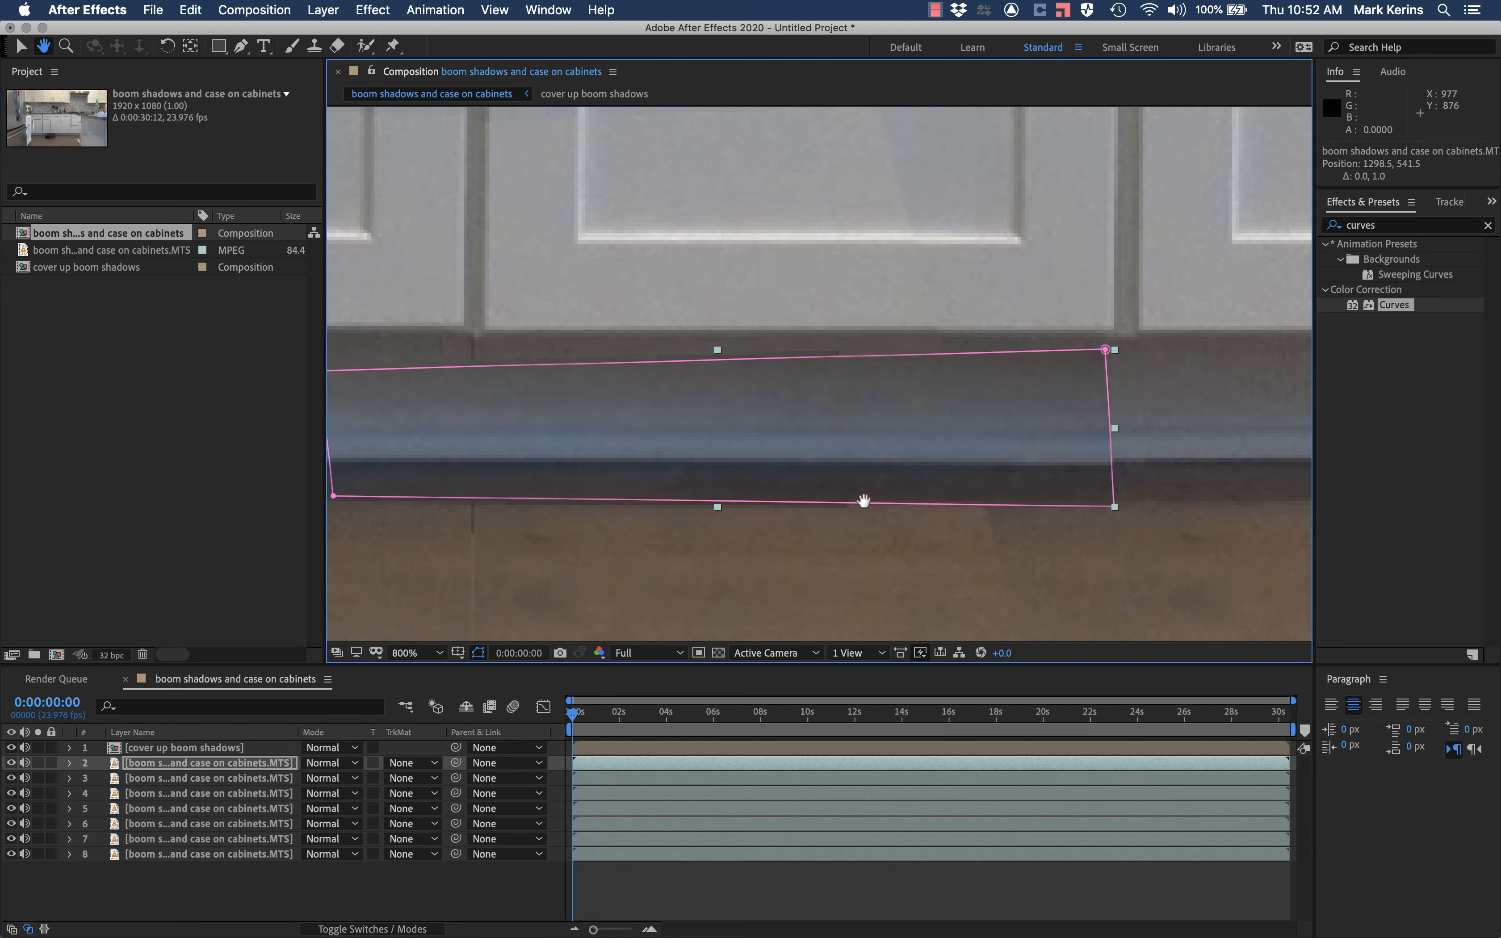
pyautogui.press(',')
pyautogui.press('.')
pyautogui.press(',')
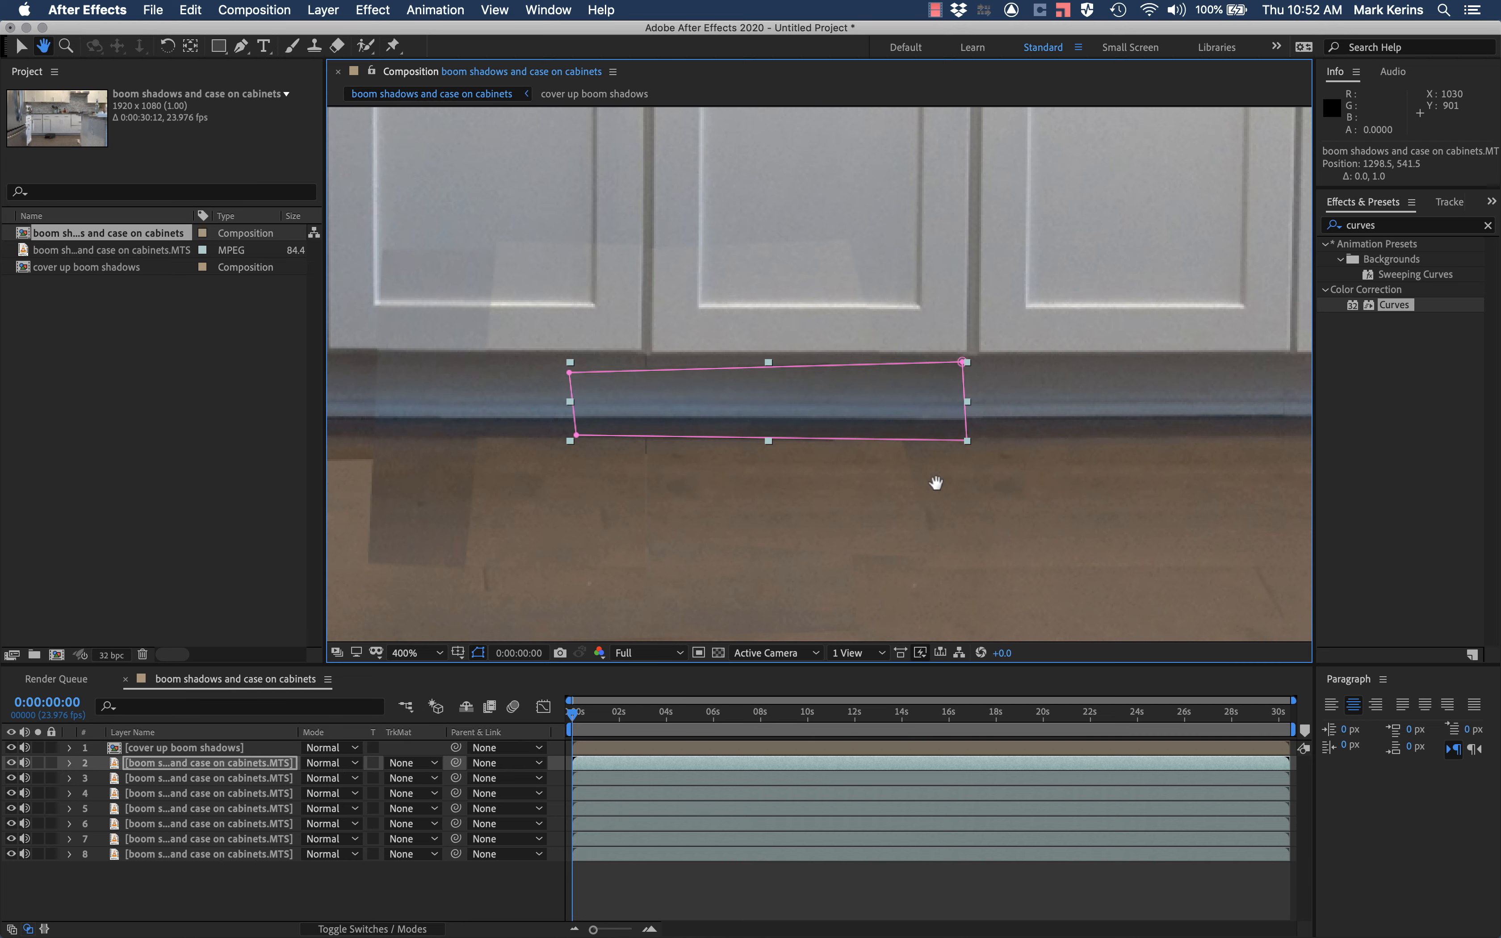
pyautogui.press('.')
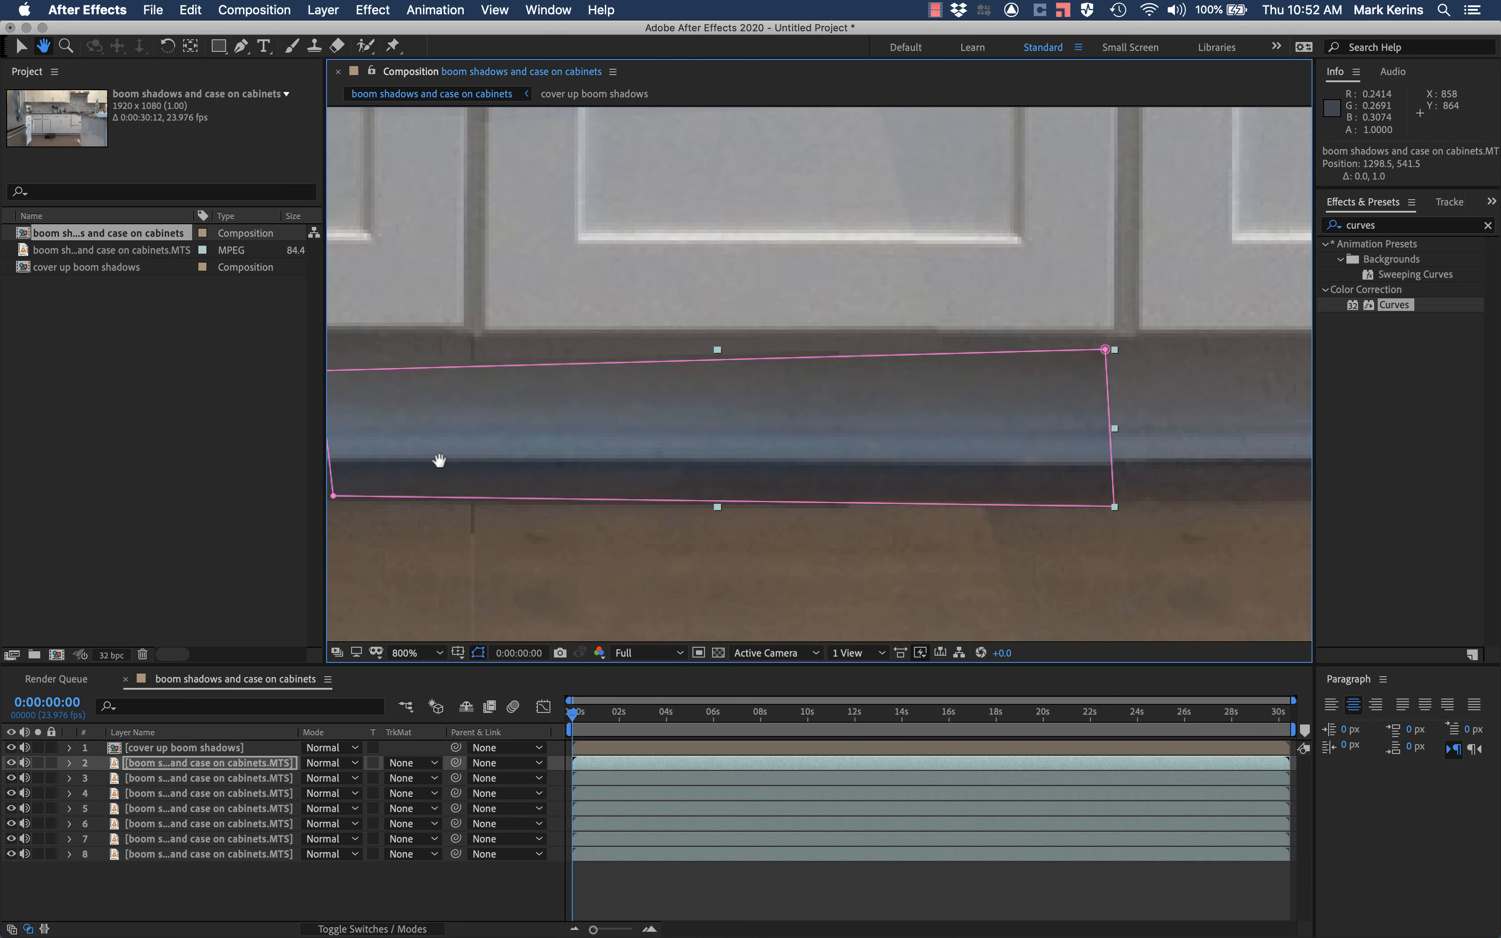
pyautogui.moveTo(439, 459); pyautogui.dragTo(499, 452)
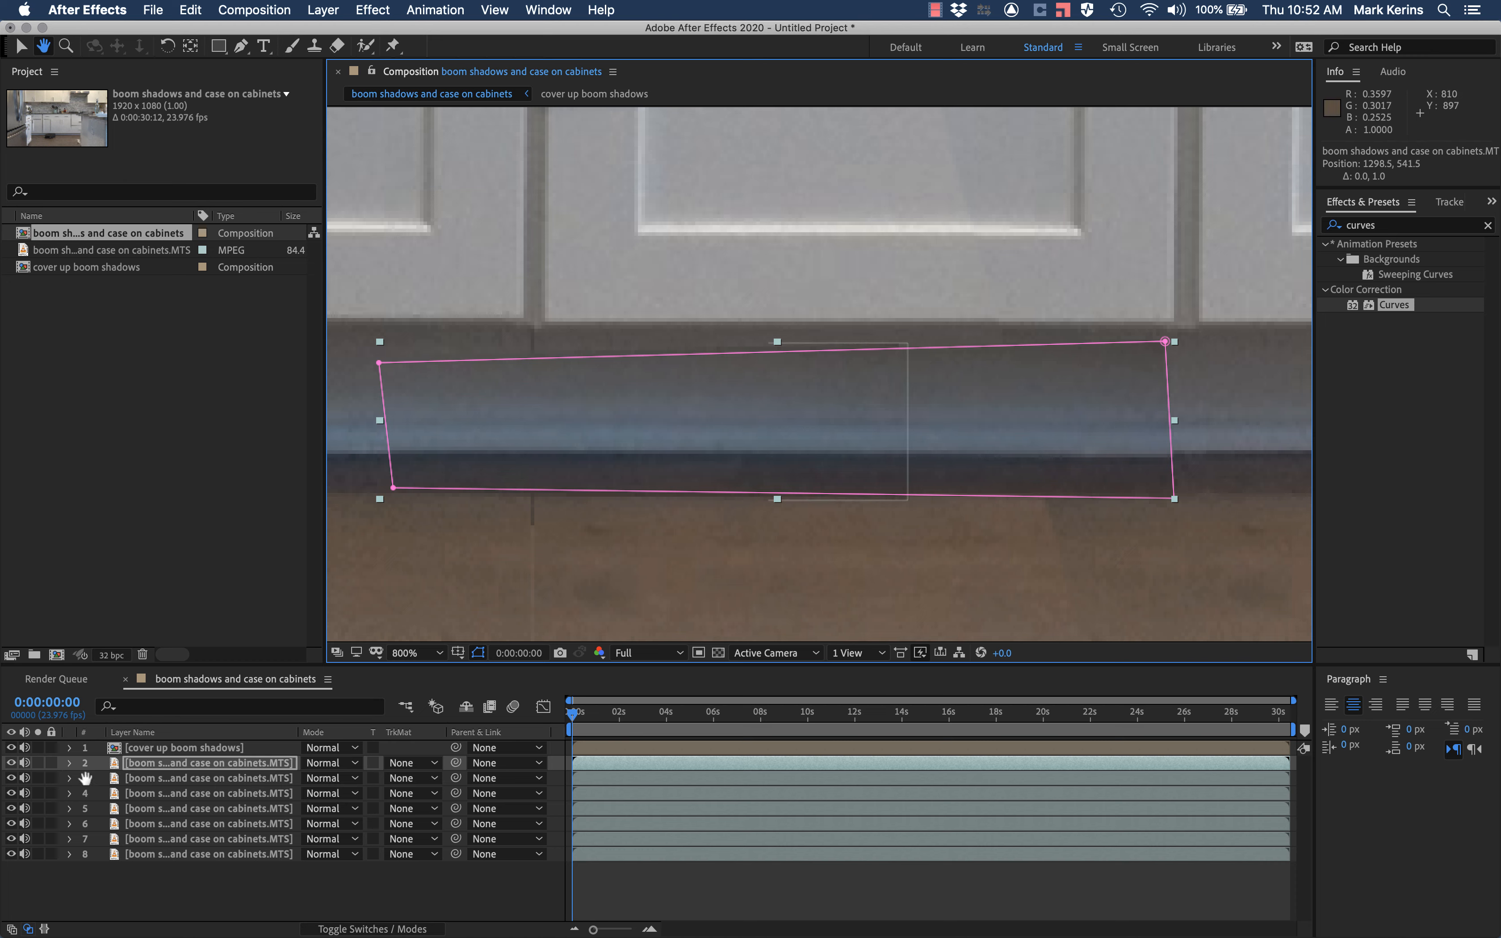
# Show the second baseboard patch's transform properties and set its rotation to -0.1°
pyautogui.press('v')
pyautogui.click(67, 762)
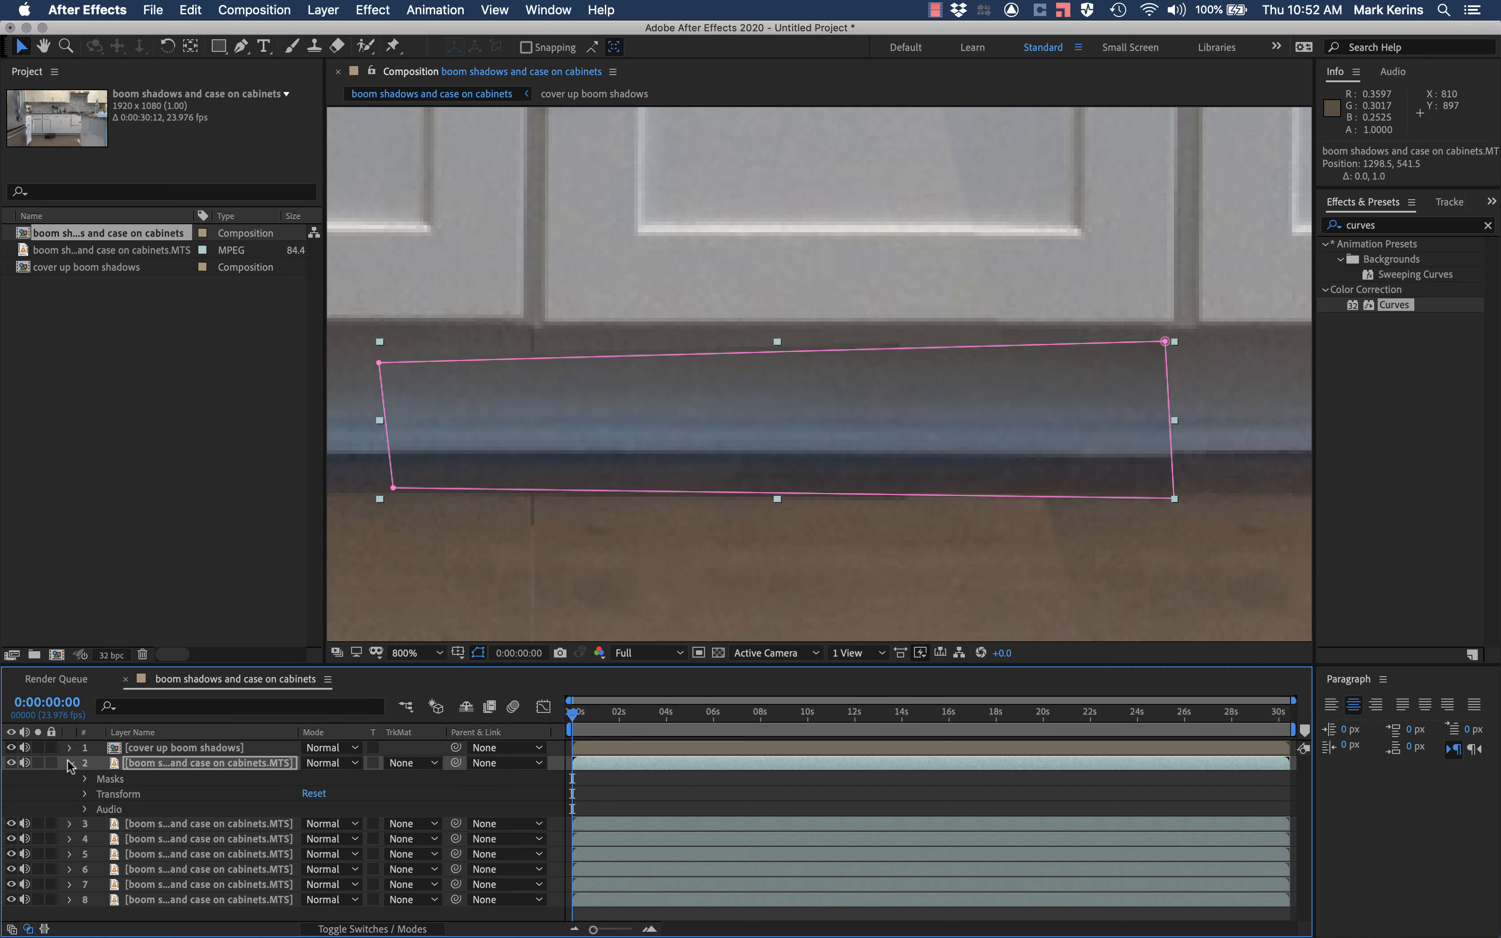
pyautogui.click(86, 794)
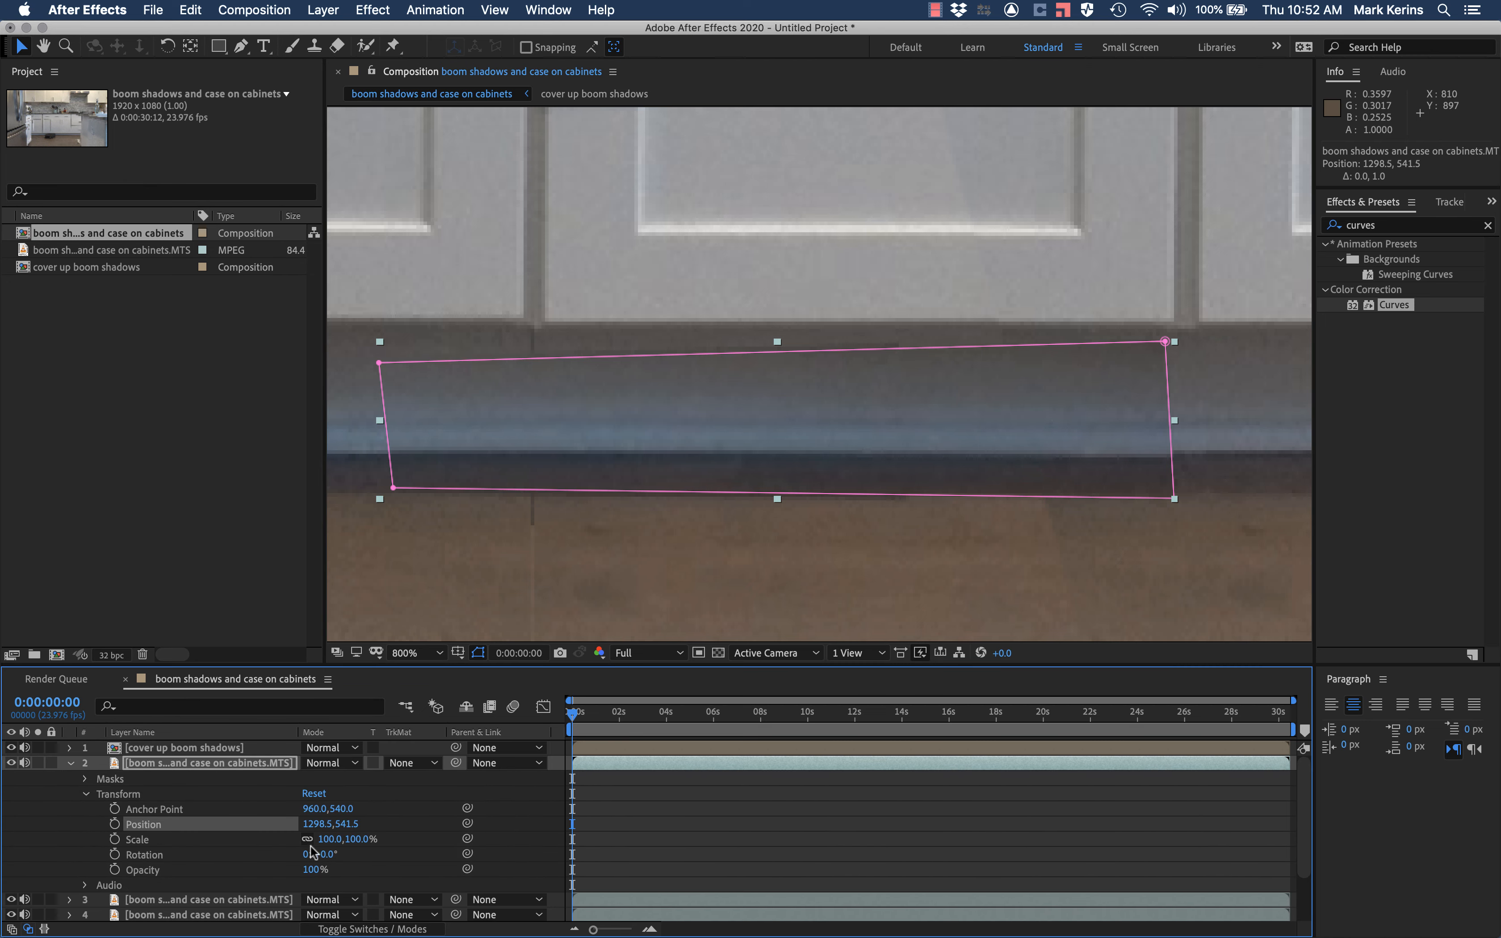
pyautogui.click(326, 854)
pyautogui.press('Return')
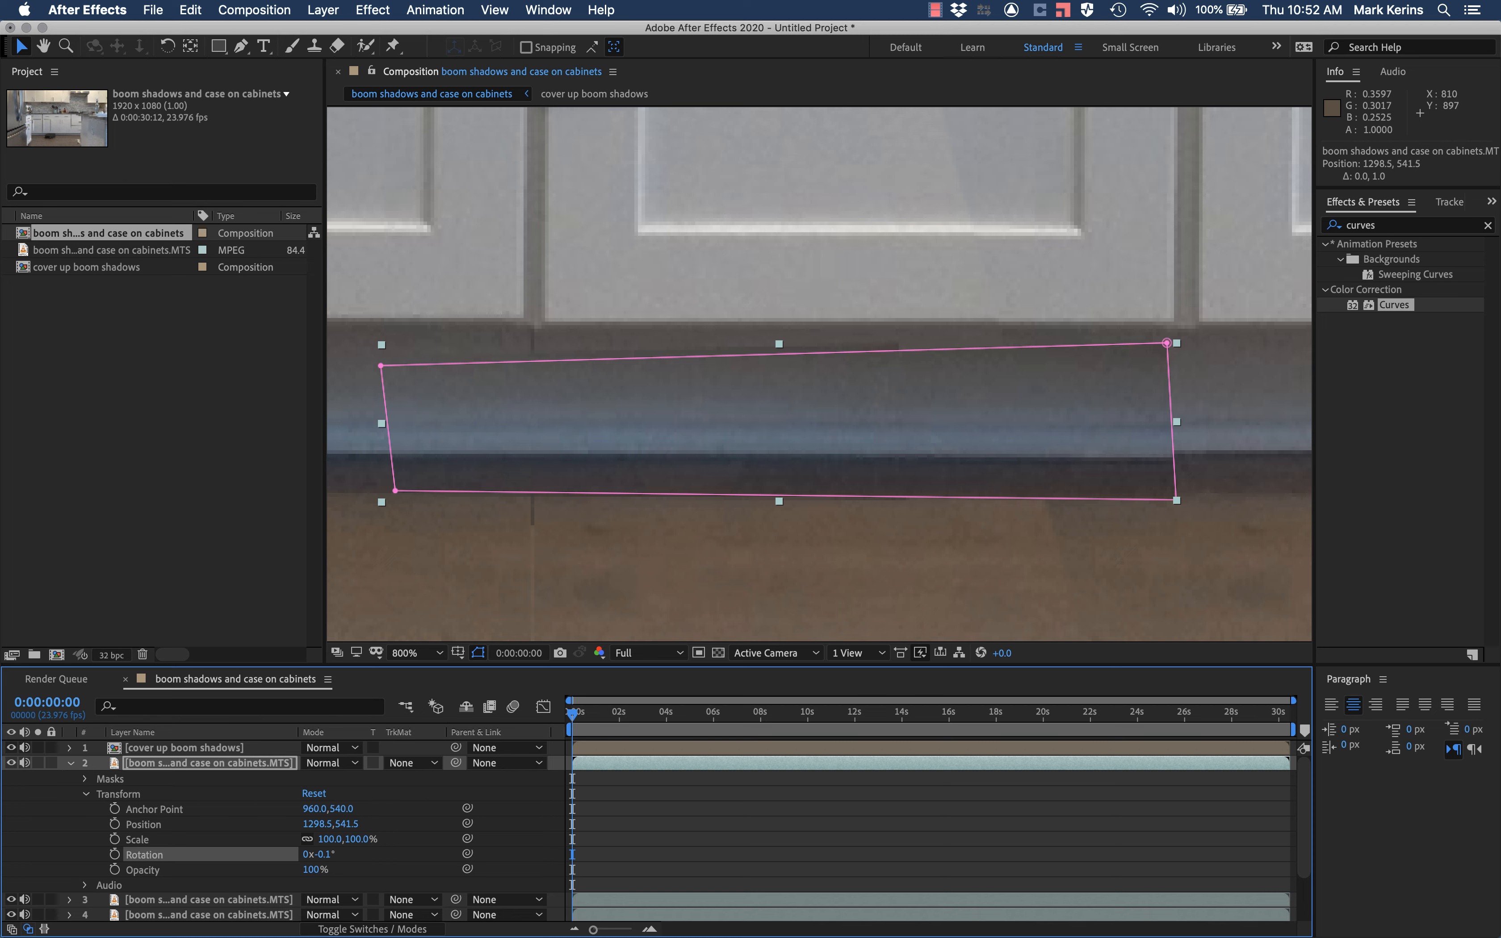
# Try rotations of 0.1° and 1° on the second baseboard patch to compare its tilt
pyautogui.click(322, 854)
pyautogui.write('.1')
pyautogui.press('Return')
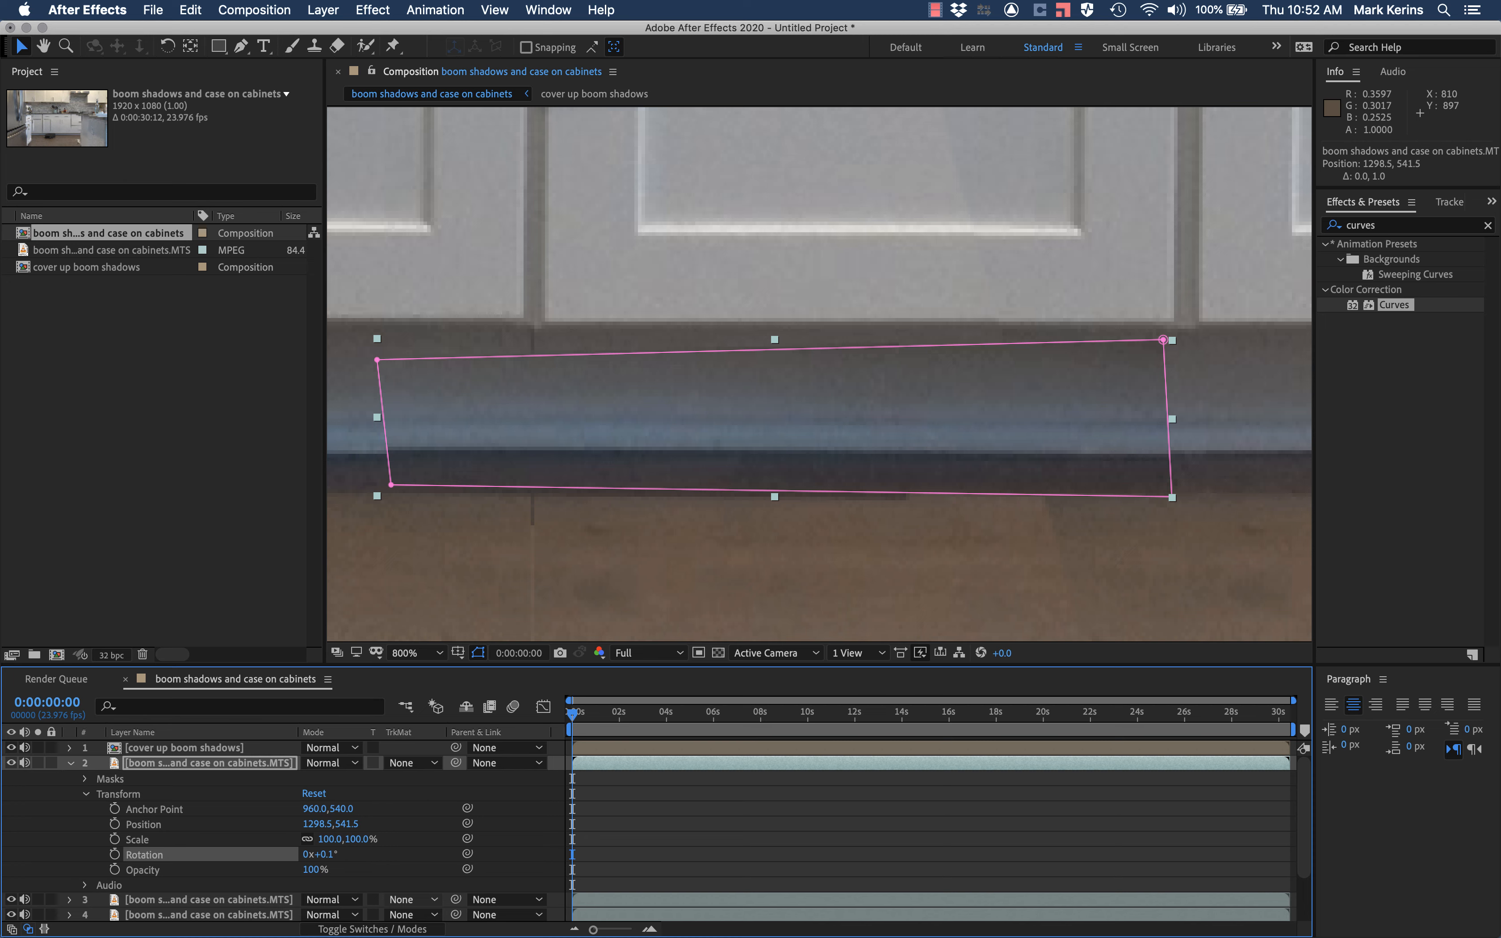
pyautogui.write('1')
pyautogui.press('Return')
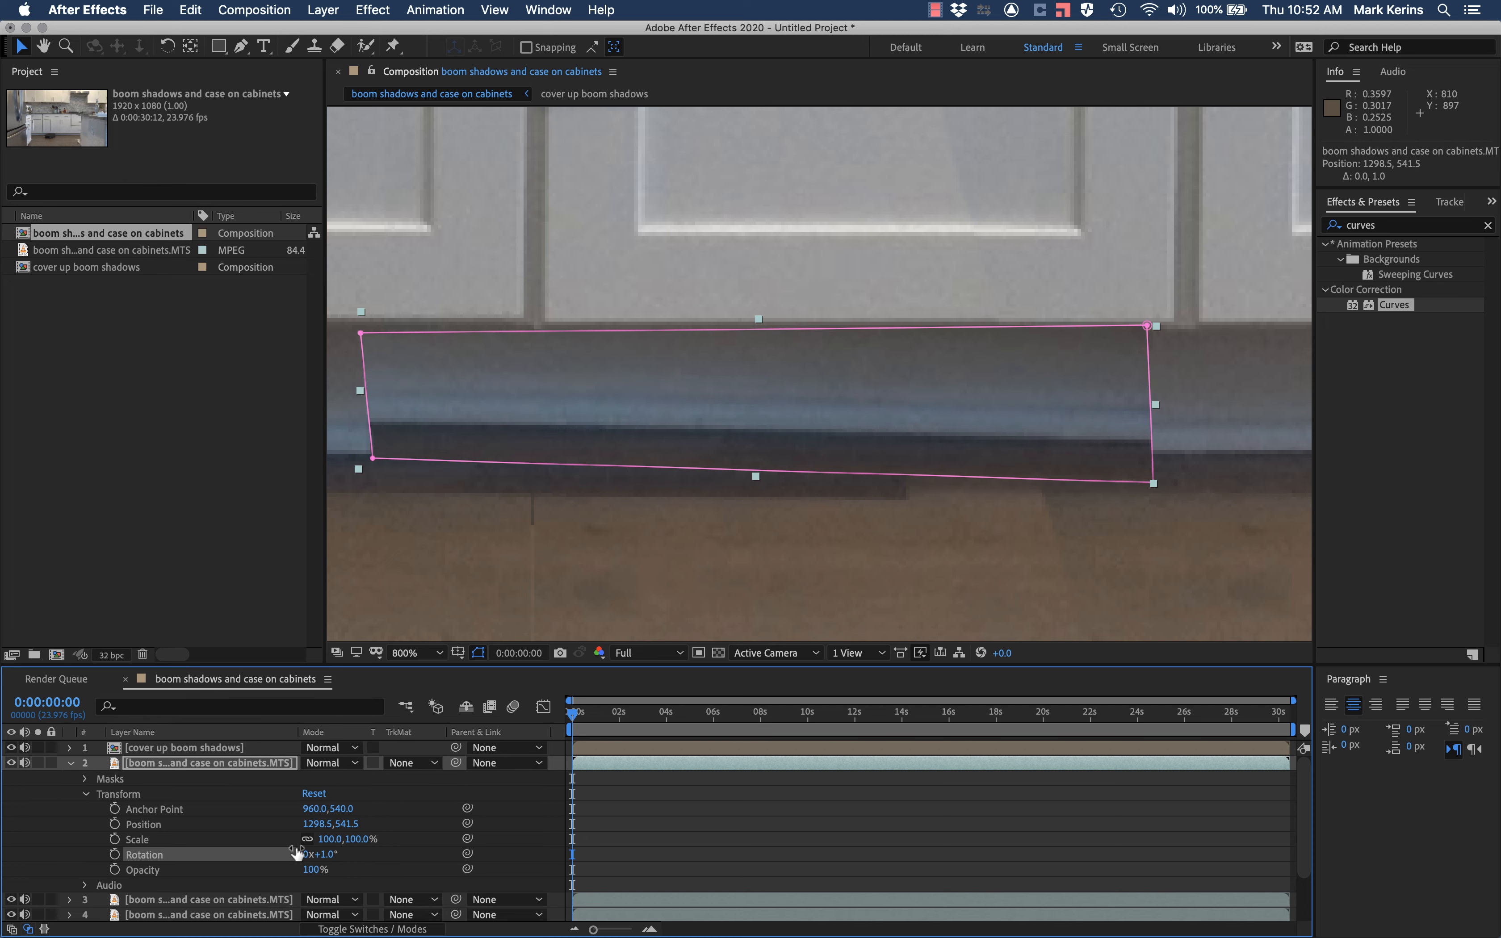
# Set the second baseboard patch's rotation to -0.2° and nudge it up to position 1298.5, 540.2
pyautogui.click(322, 854)
pyautogui.write('-2')
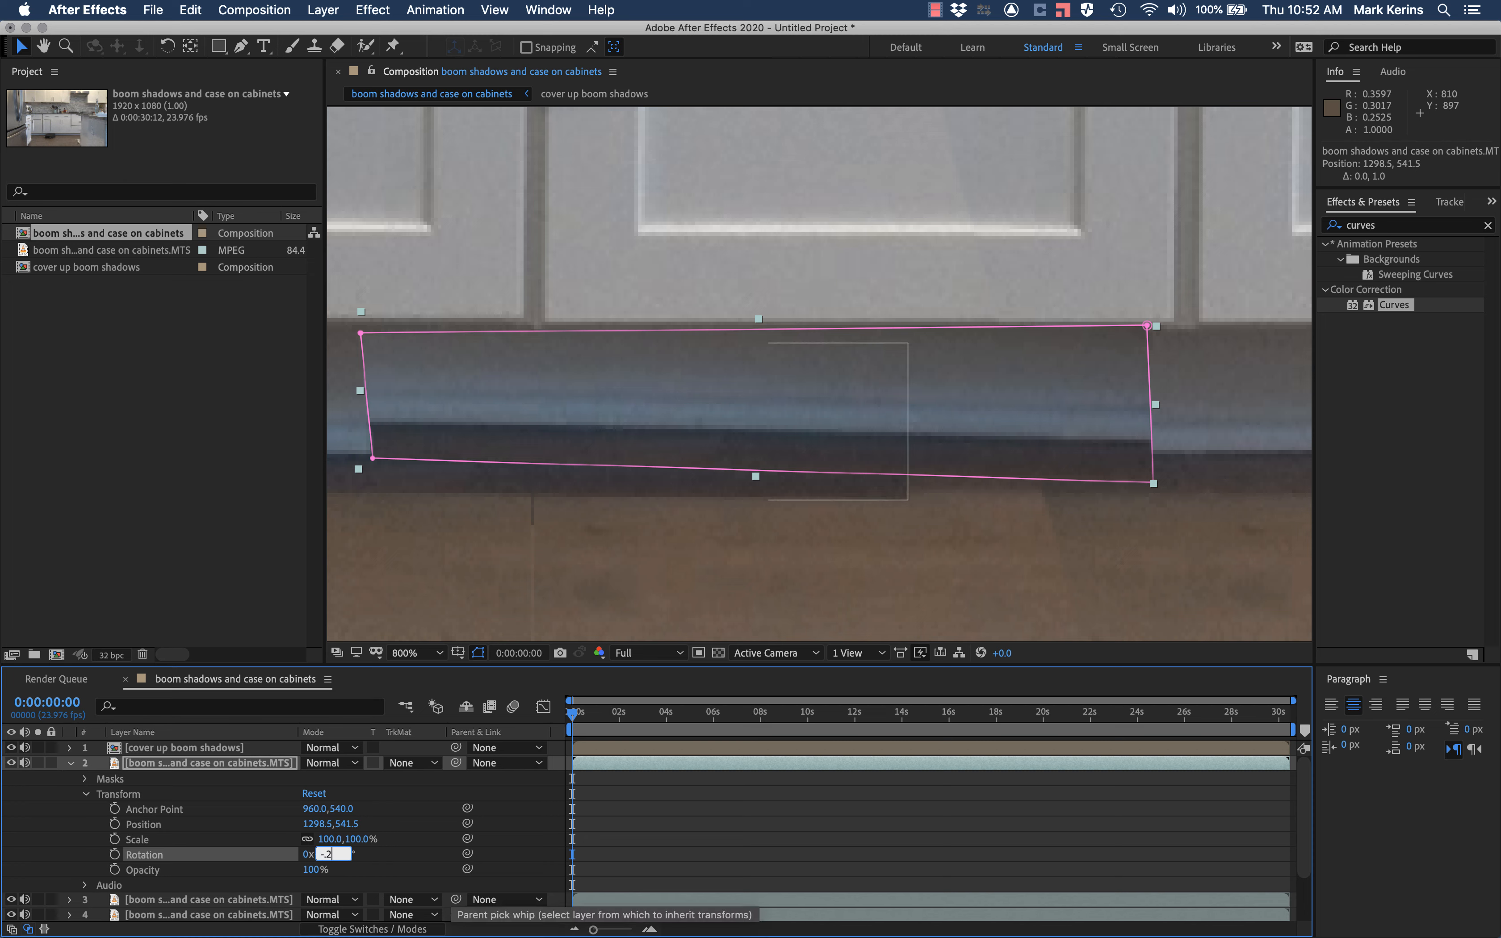
pyautogui.press('Return')
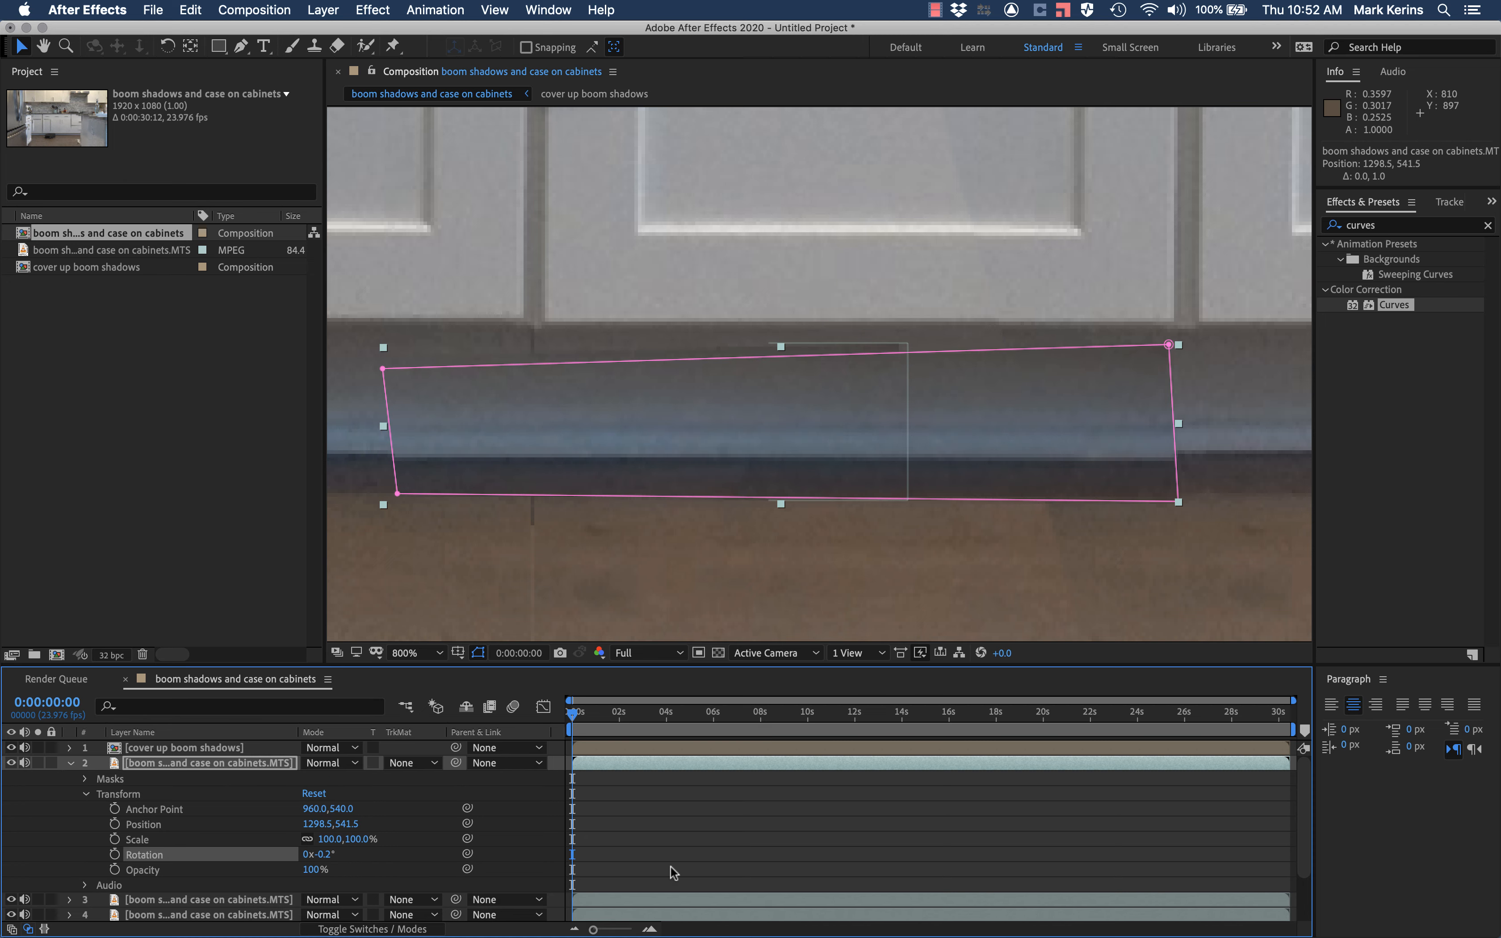
pyautogui.press('Up')
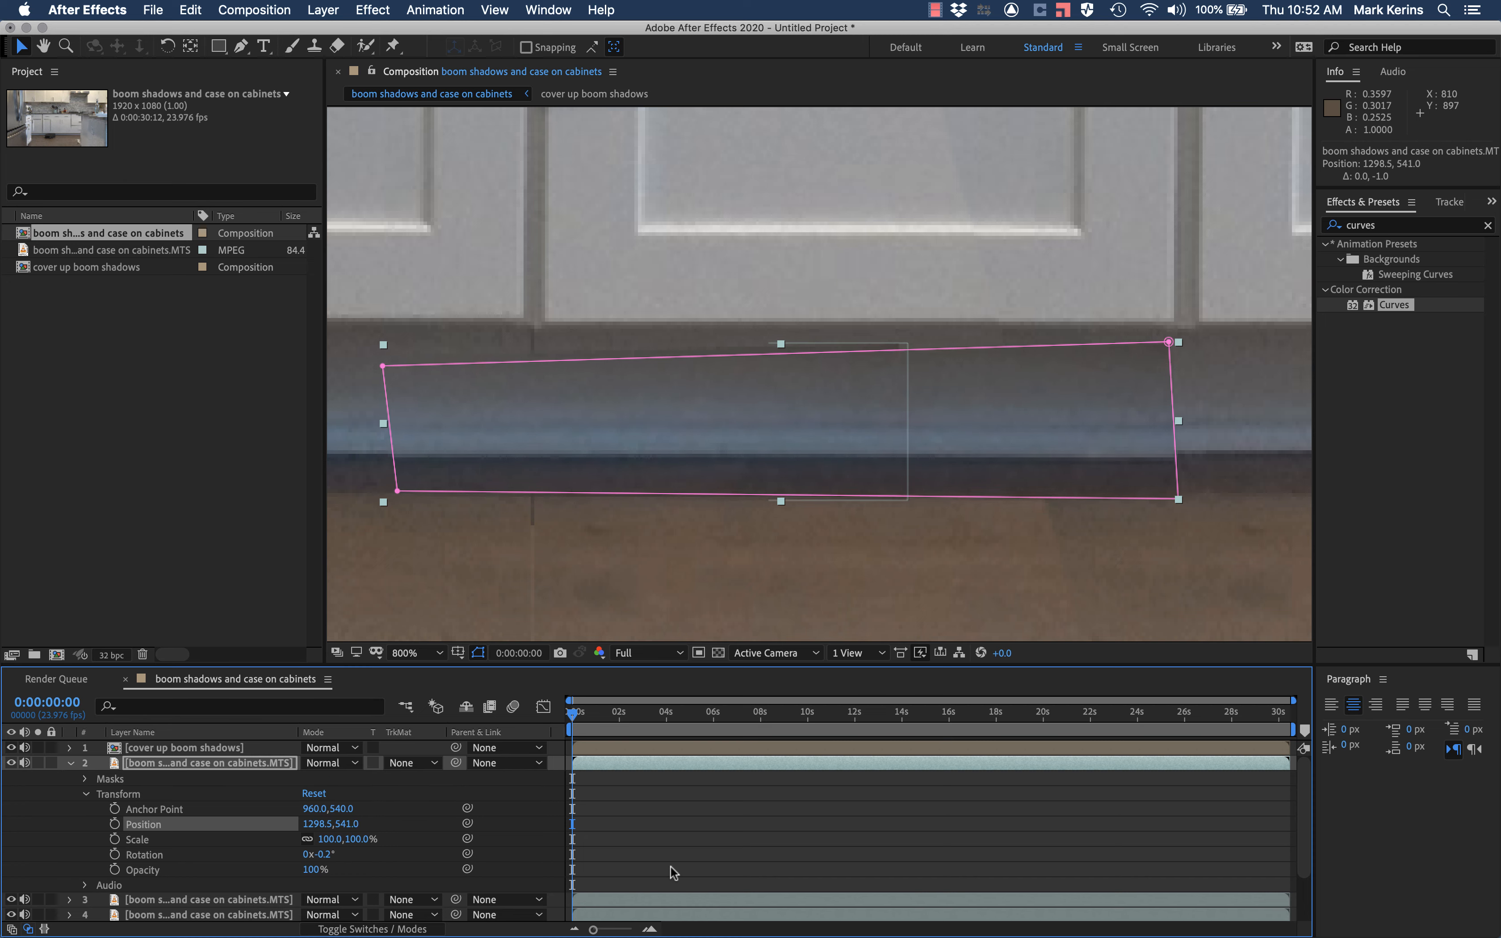
pyautogui.press('Up')
pyautogui.press('Up')
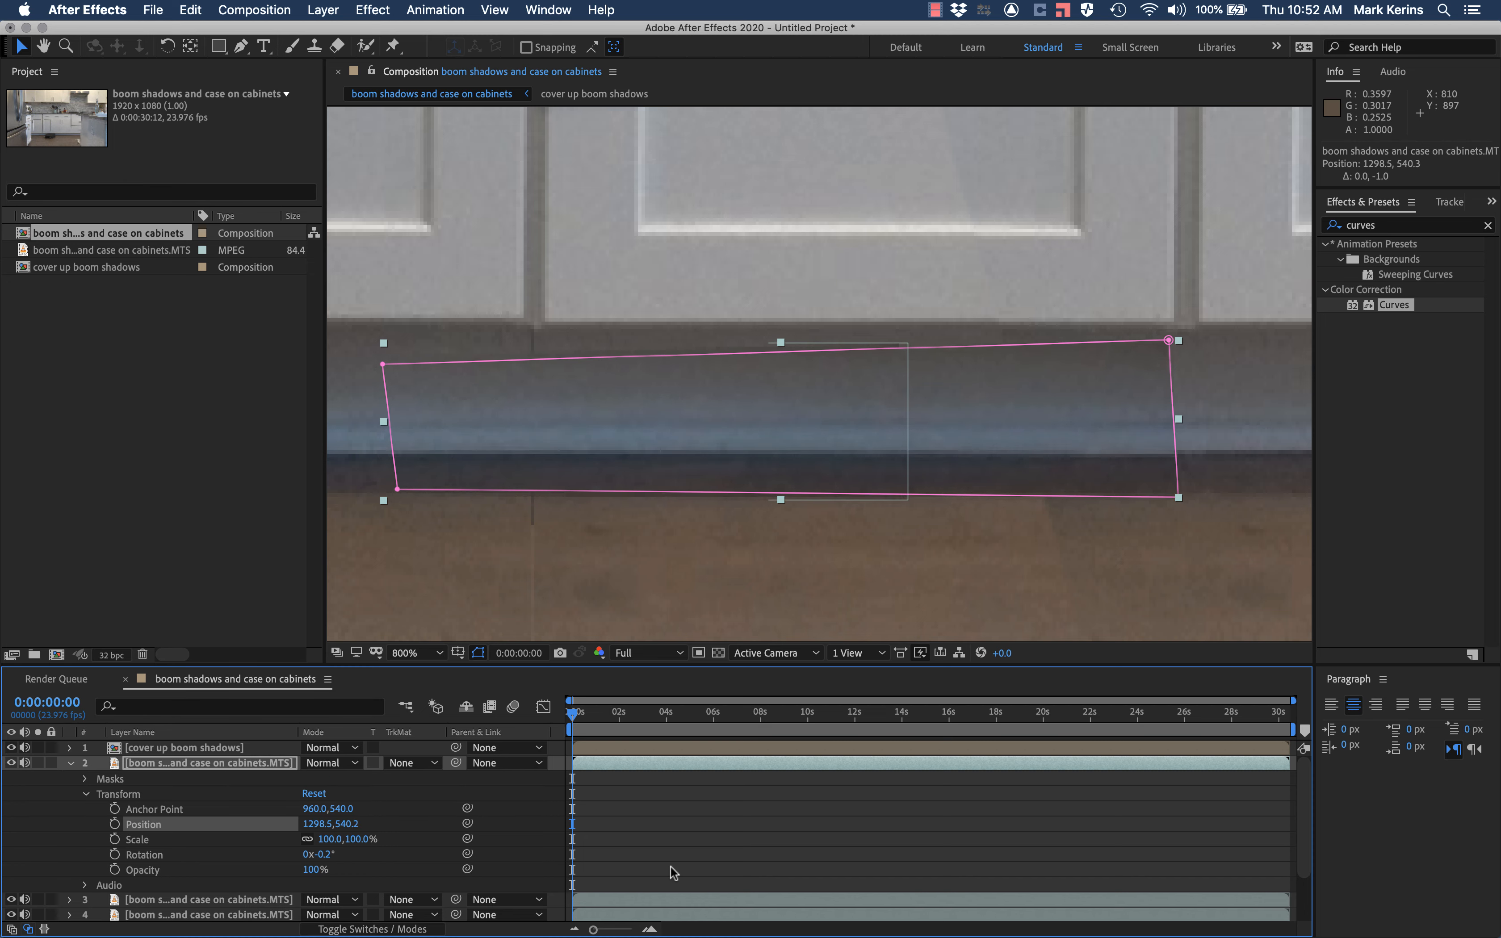
# Rotate the second baseboard patch to -0.5° and nudge it up to position 1298.5, 538.2 to align the baseboard lines
pyautogui.click(321, 856)
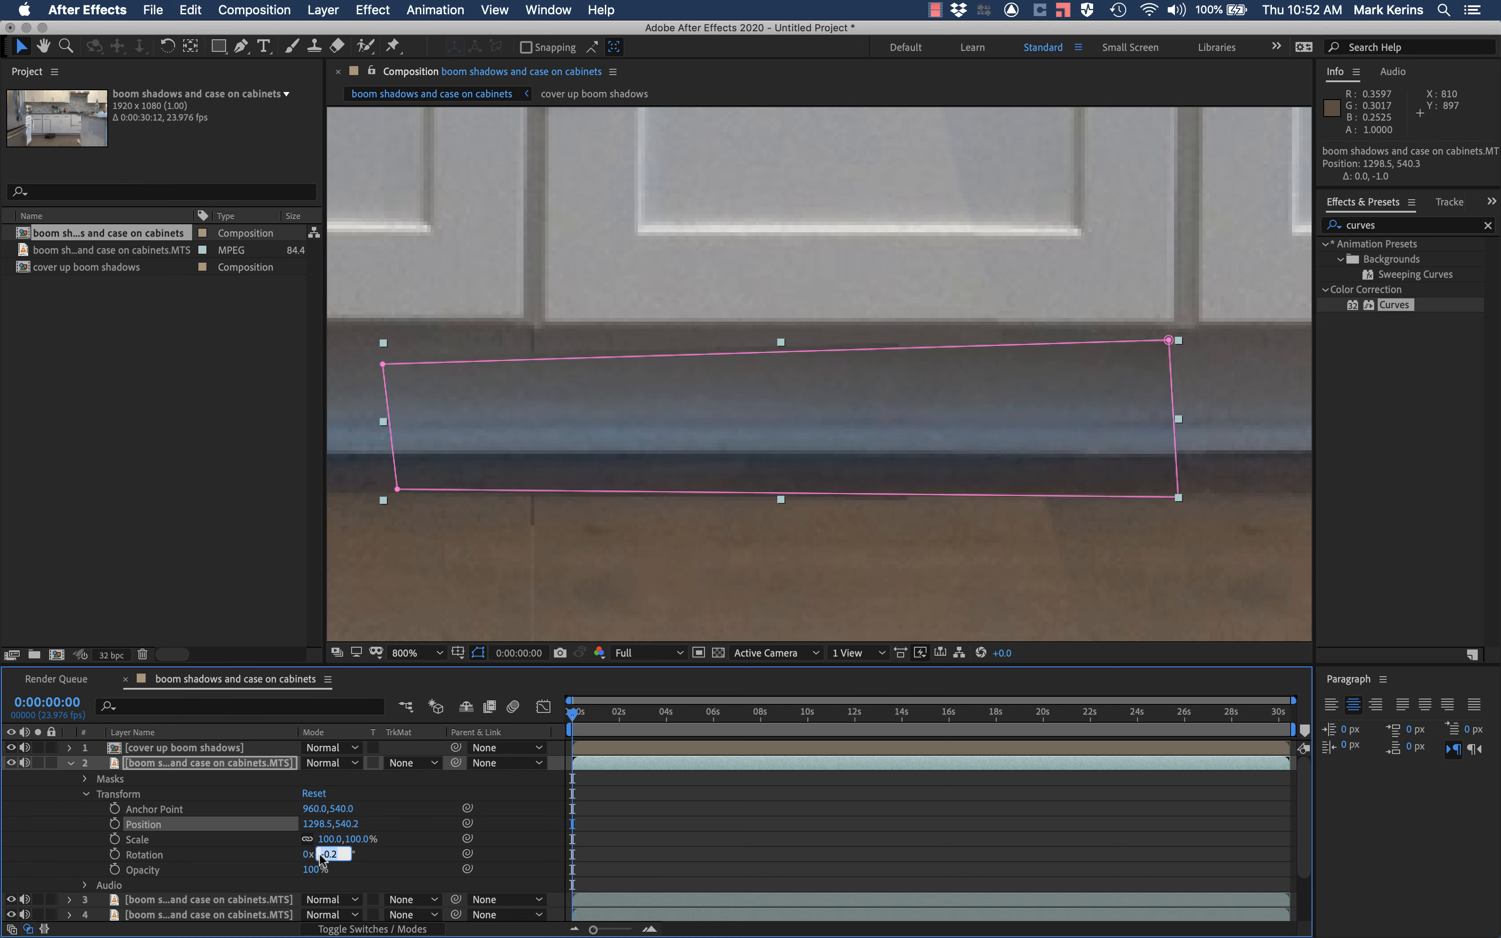
pyautogui.write('-0.5')
pyautogui.press('Return')
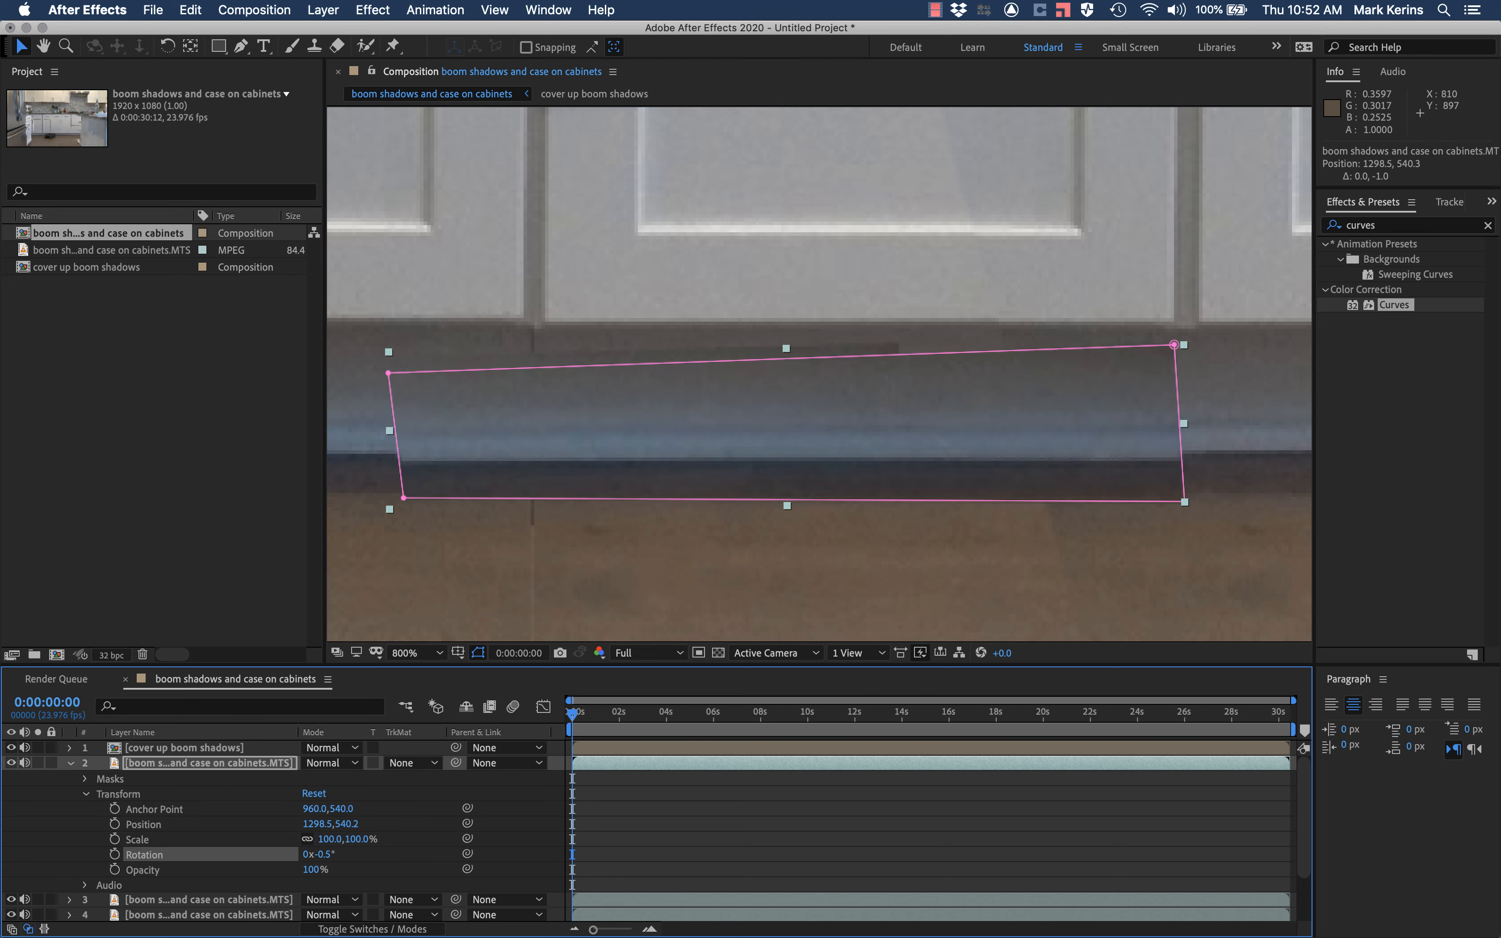
pyautogui.press('Up')
pyautogui.press('Up')
pyautogui.press('Up')
pyautogui.press('Up')
pyautogui.press('Up')
pyautogui.press('Up')
pyautogui.press('Up')
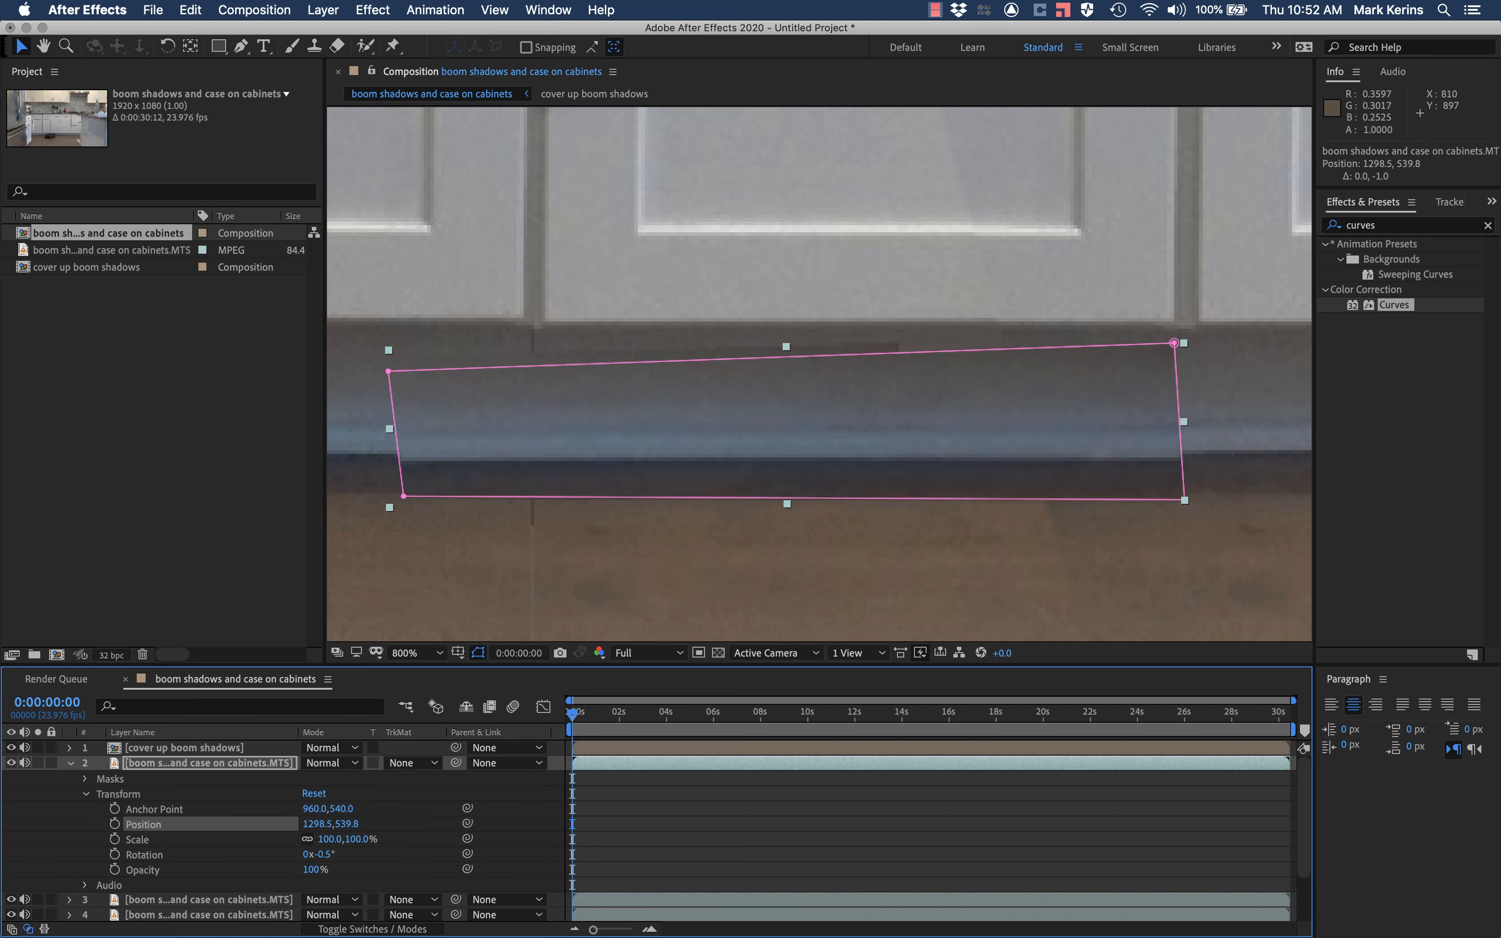
pyautogui.press('Up')
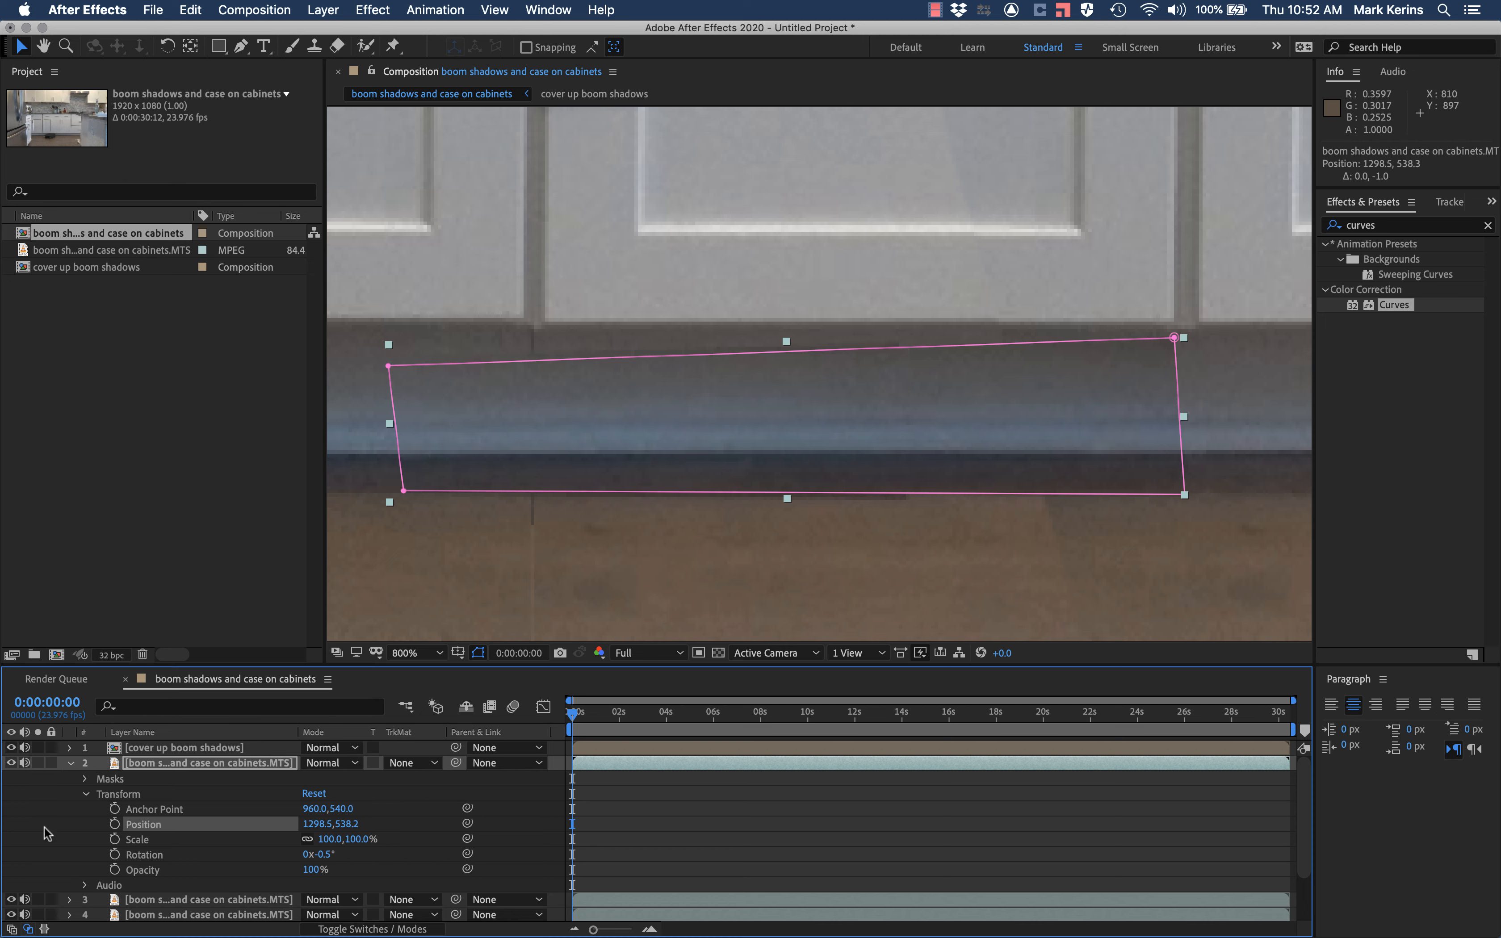
# Feather the mask of the second baseboard patch on layer 2 by 23 pixels
pyautogui.click(85, 779)
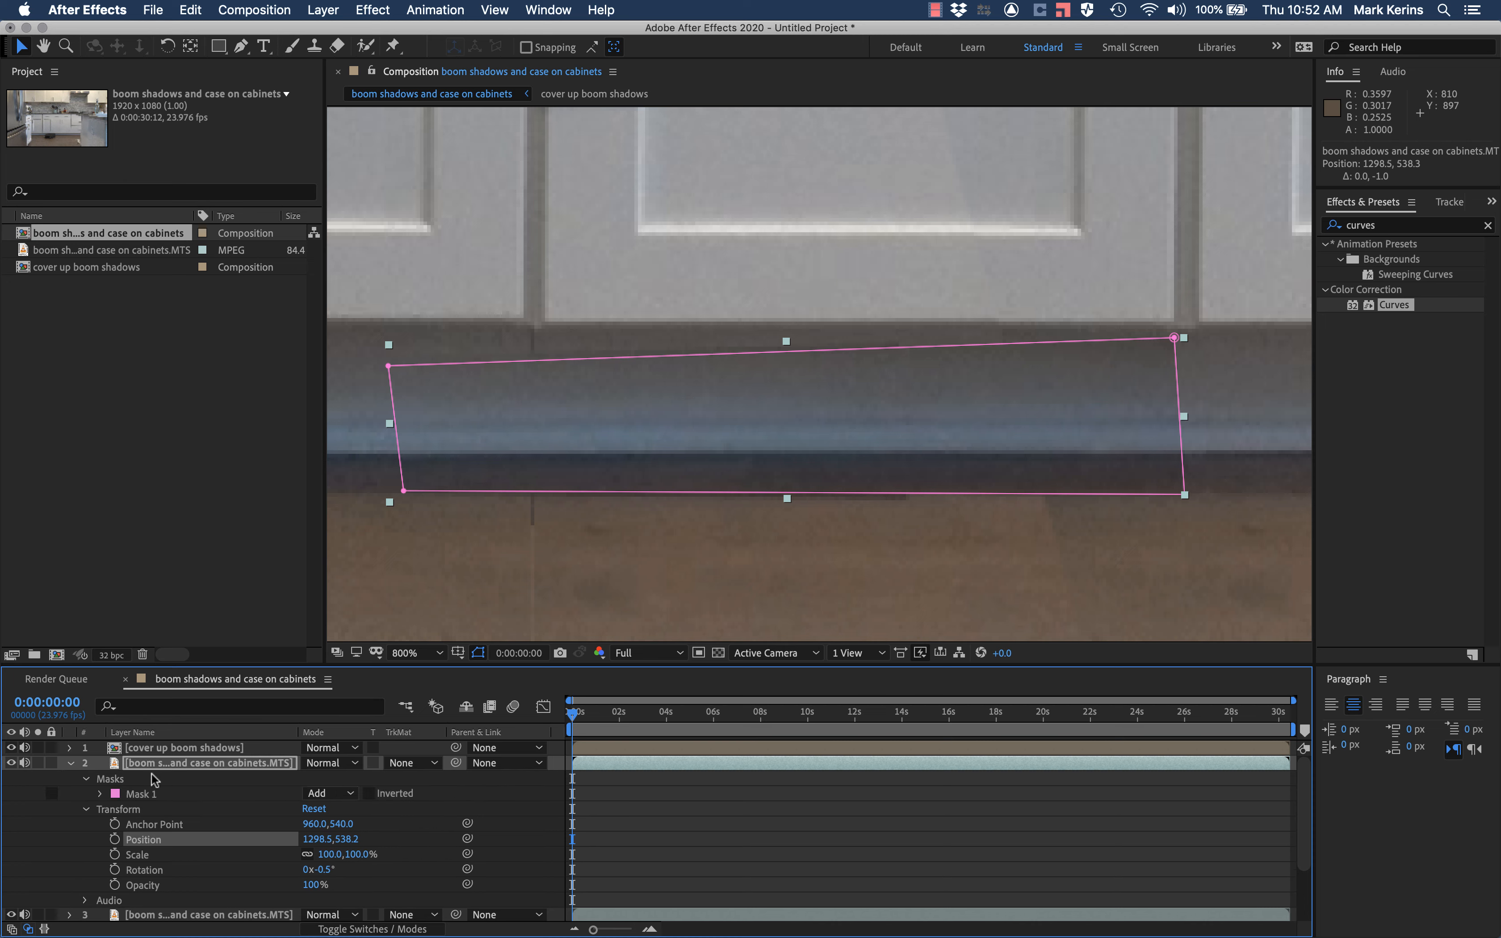
pyautogui.click(100, 795)
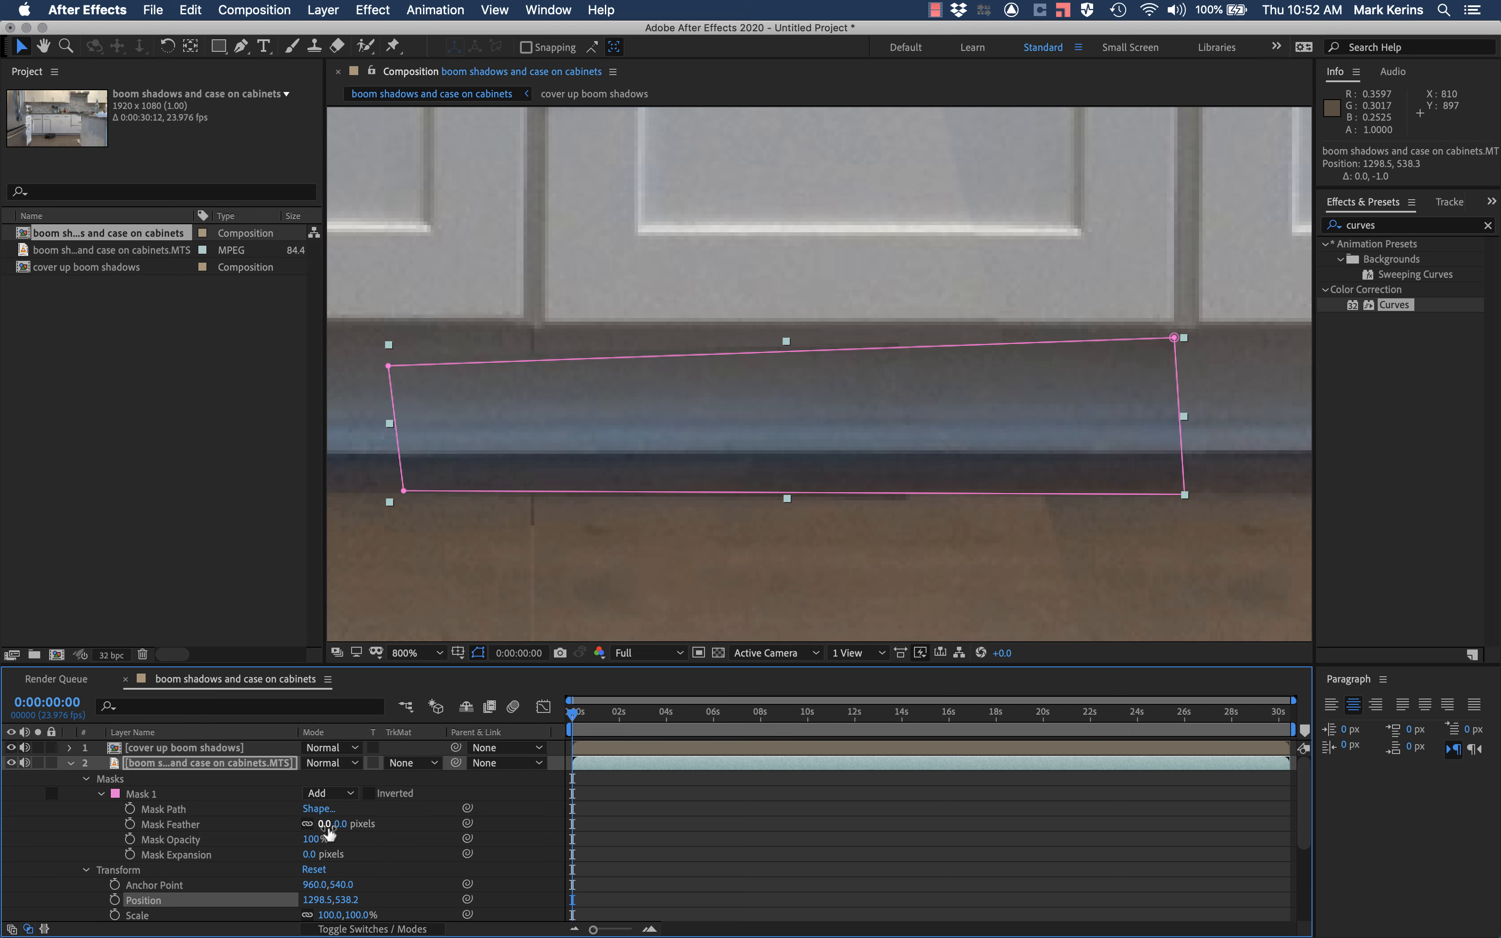
pyautogui.moveTo(325, 824); pyautogui.dragTo(345, 826)
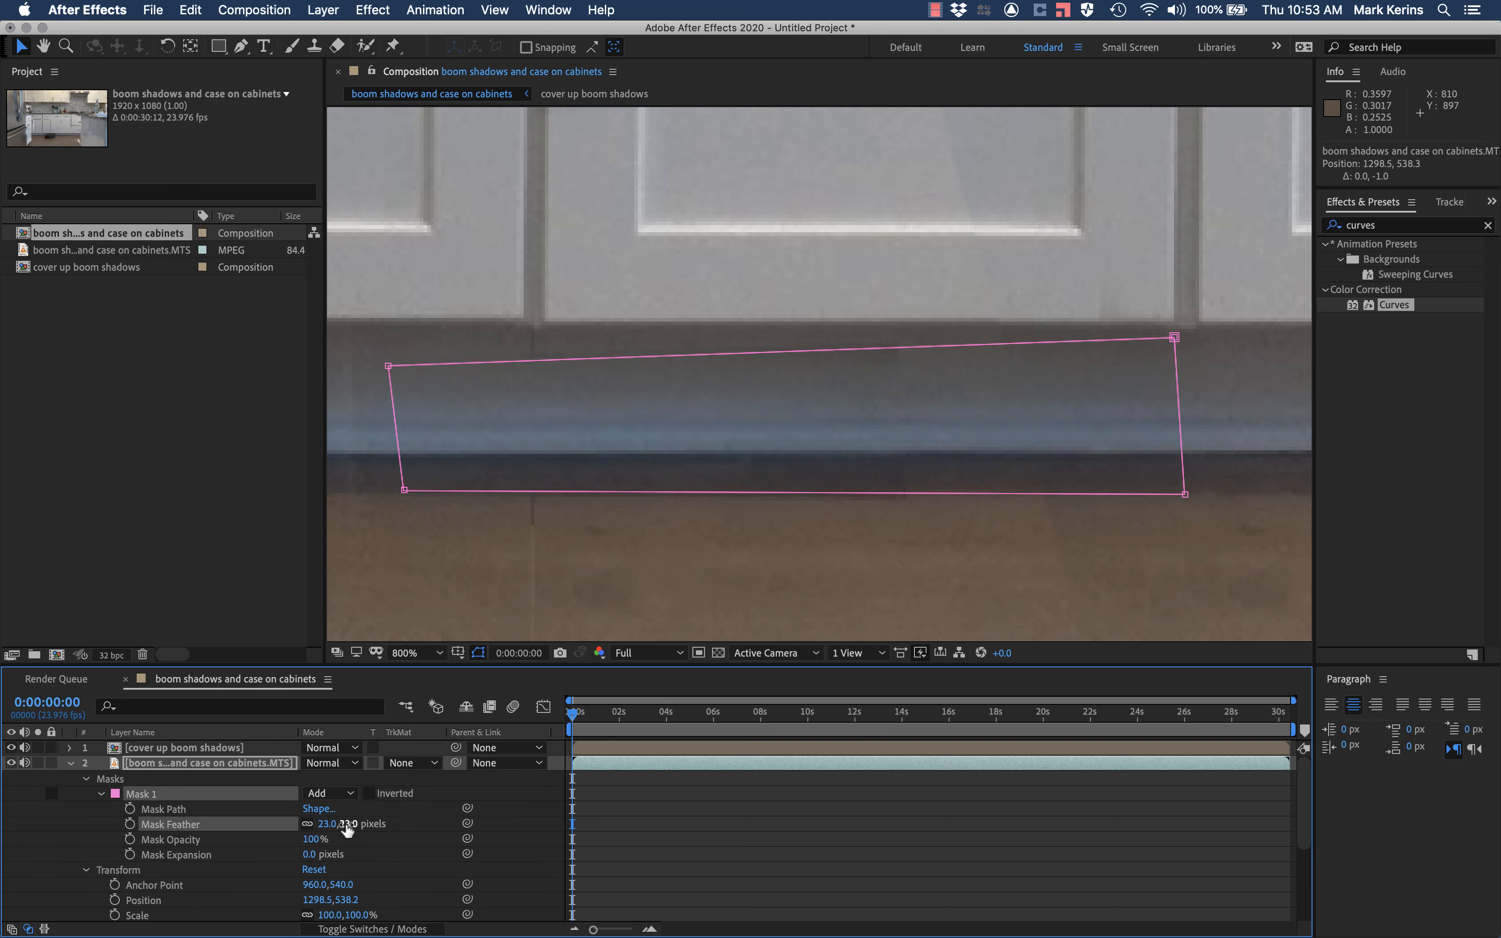
pyautogui.click(70, 763)
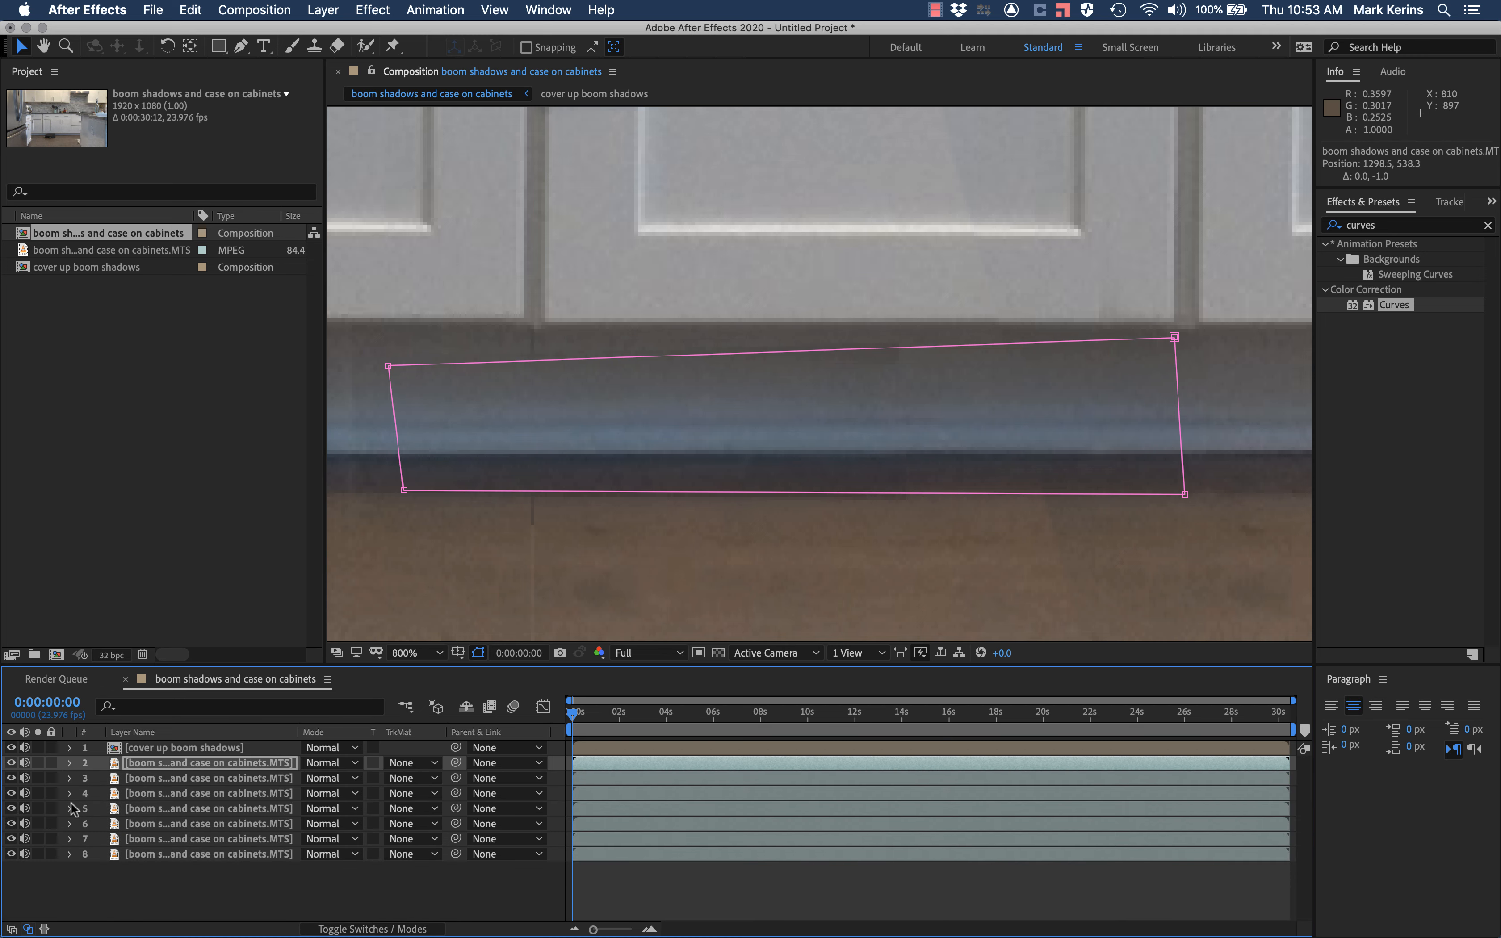
# Feather the mask of the baseboard patch on layer 3 by 15 pixels
pyautogui.click(134, 779)
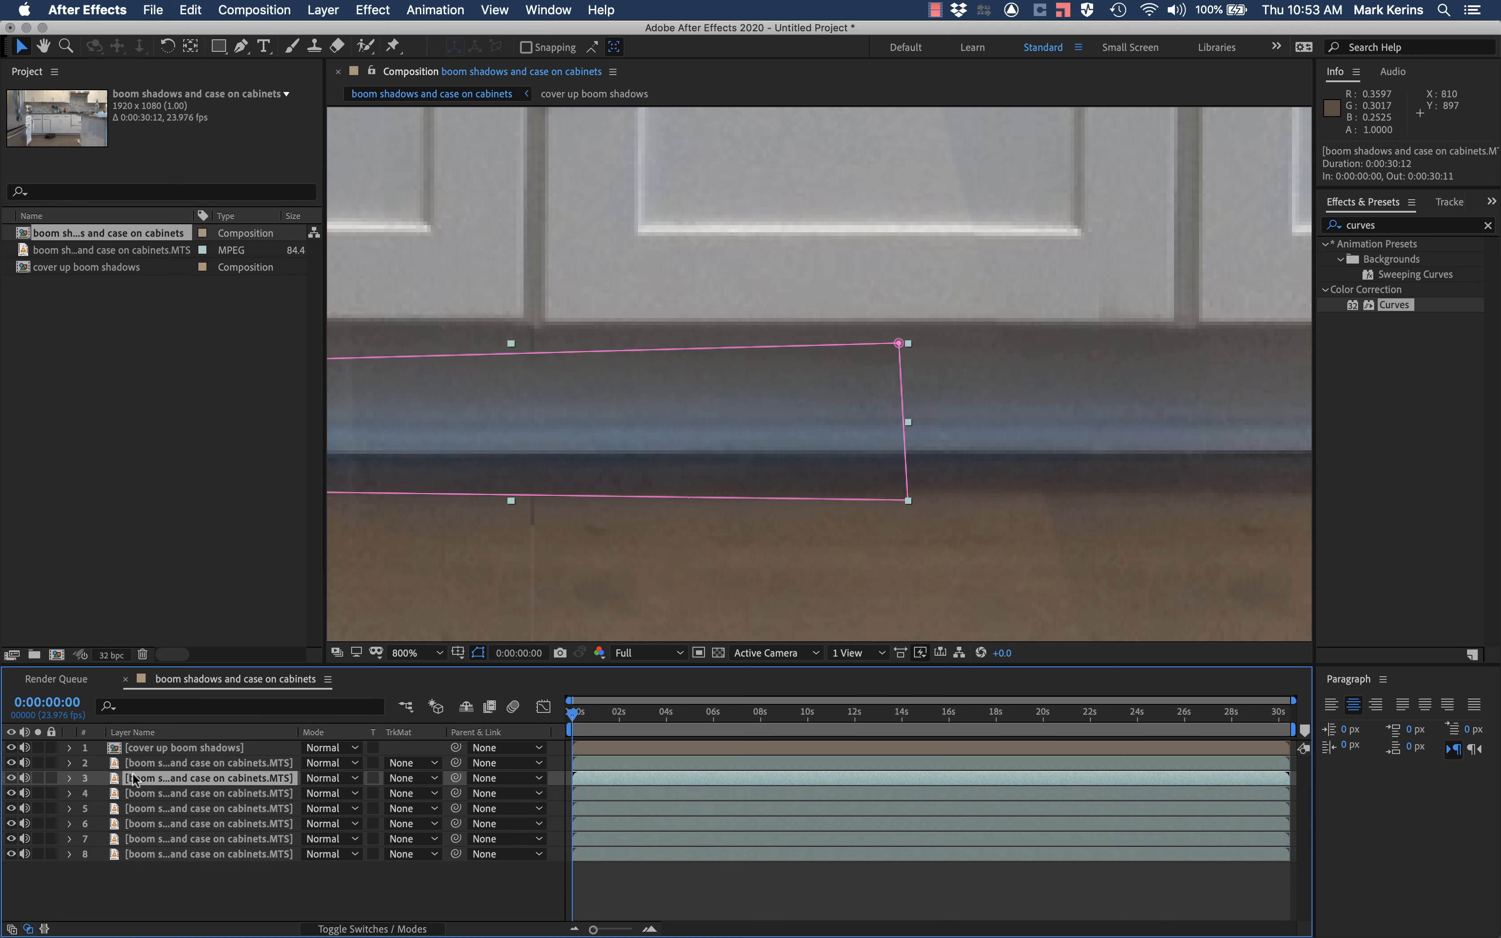
pyautogui.press('f')
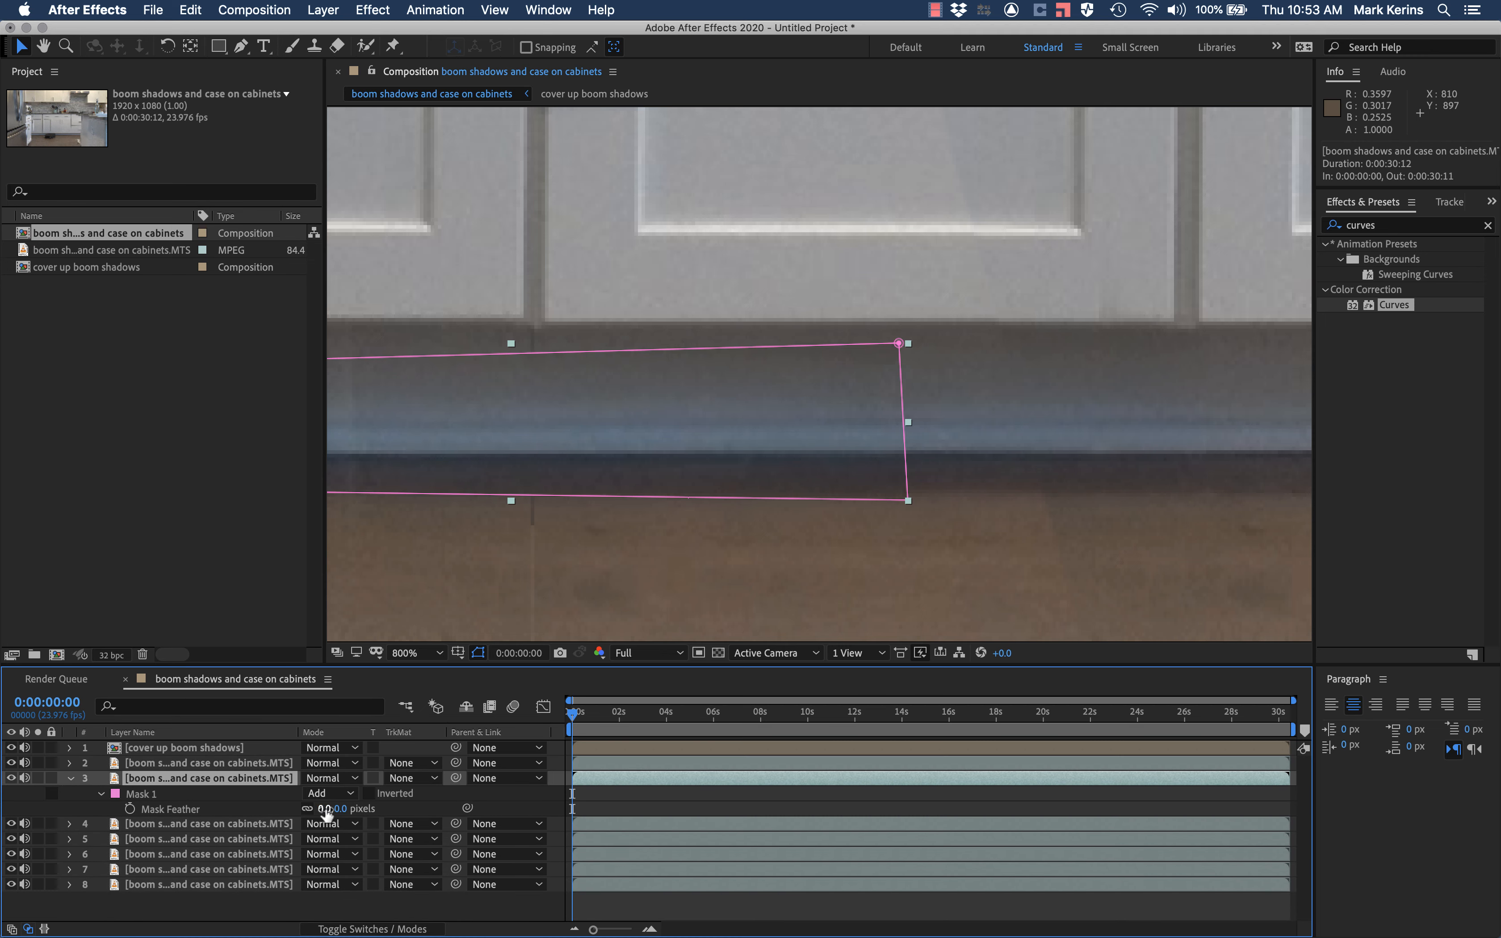
pyautogui.moveTo(327, 813); pyautogui.dragTo(340, 814)
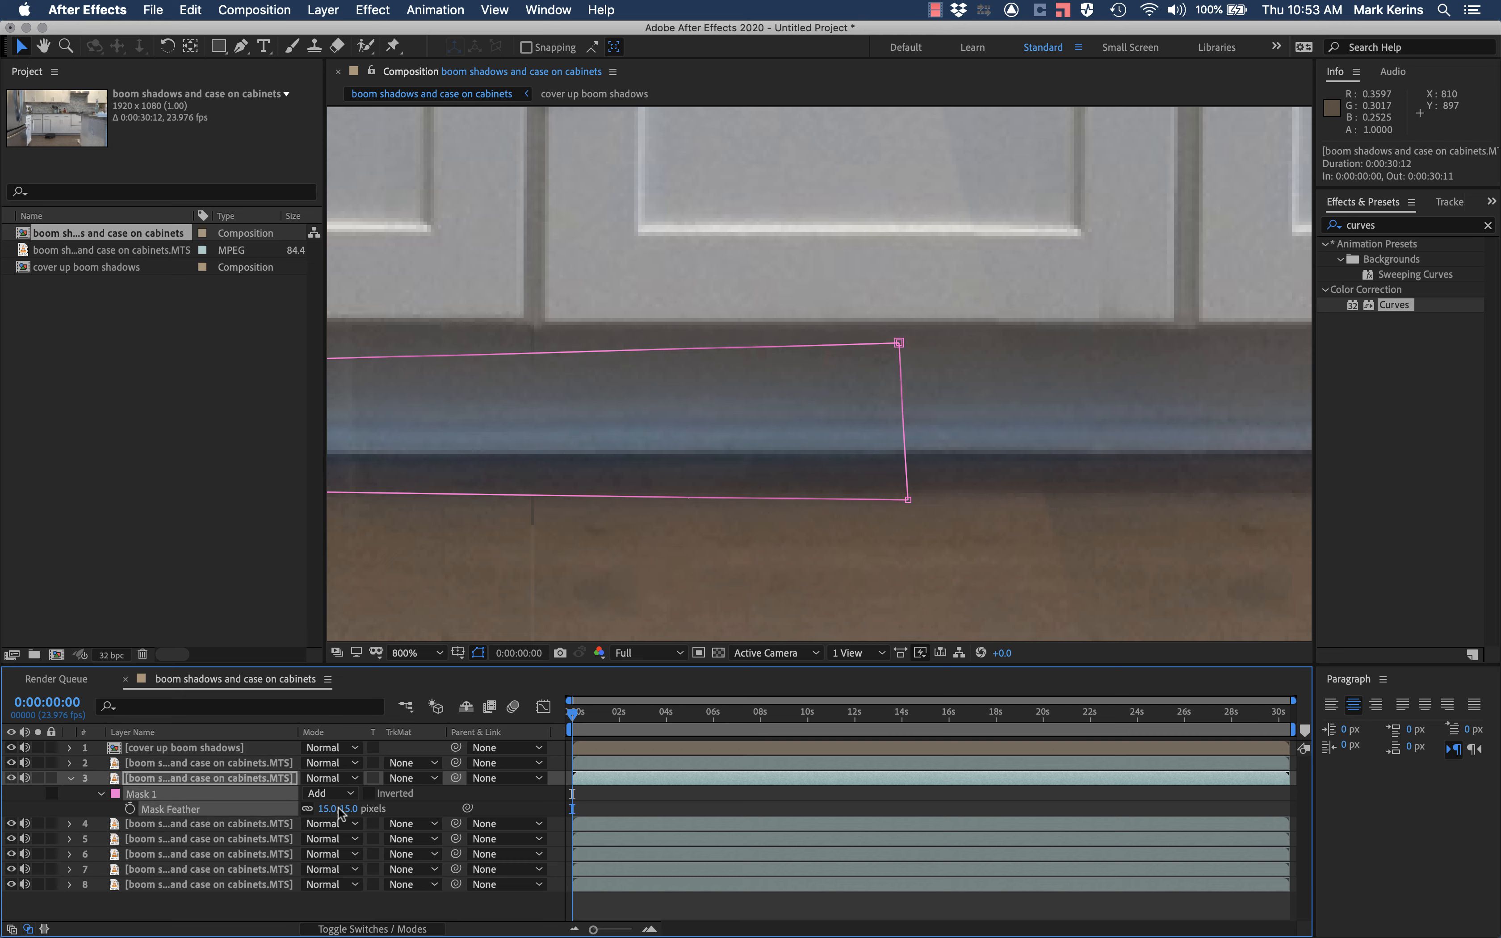
# Feather the masks of footage layers 4 and 5 by 17 pixels each
pyautogui.click(146, 826)
pyautogui.press('f')
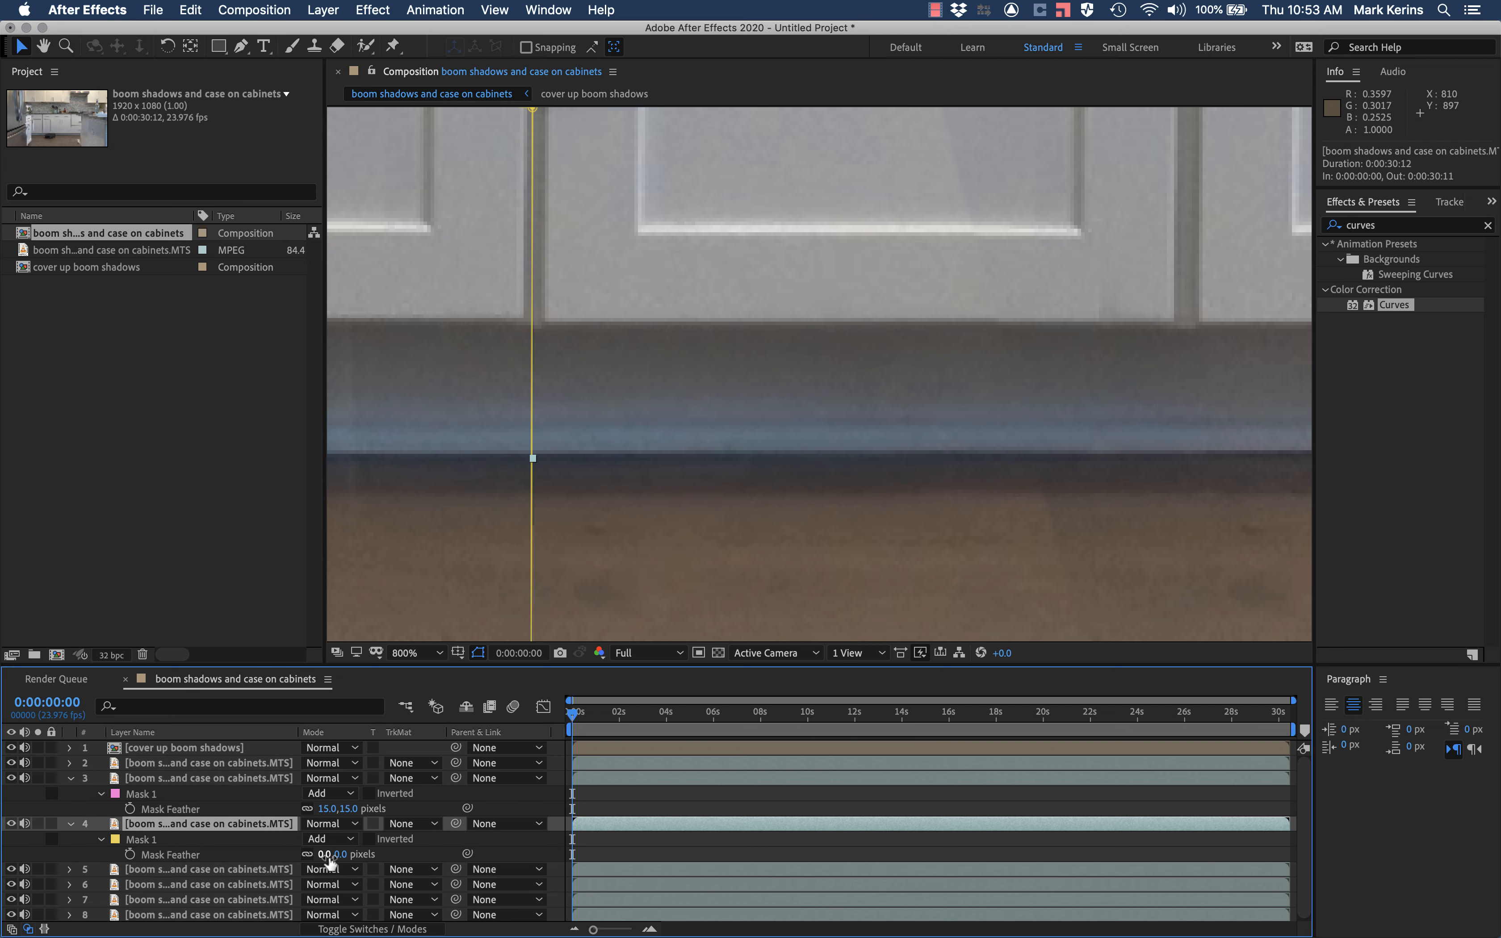
pyautogui.moveTo(330, 860); pyautogui.dragTo(339, 855)
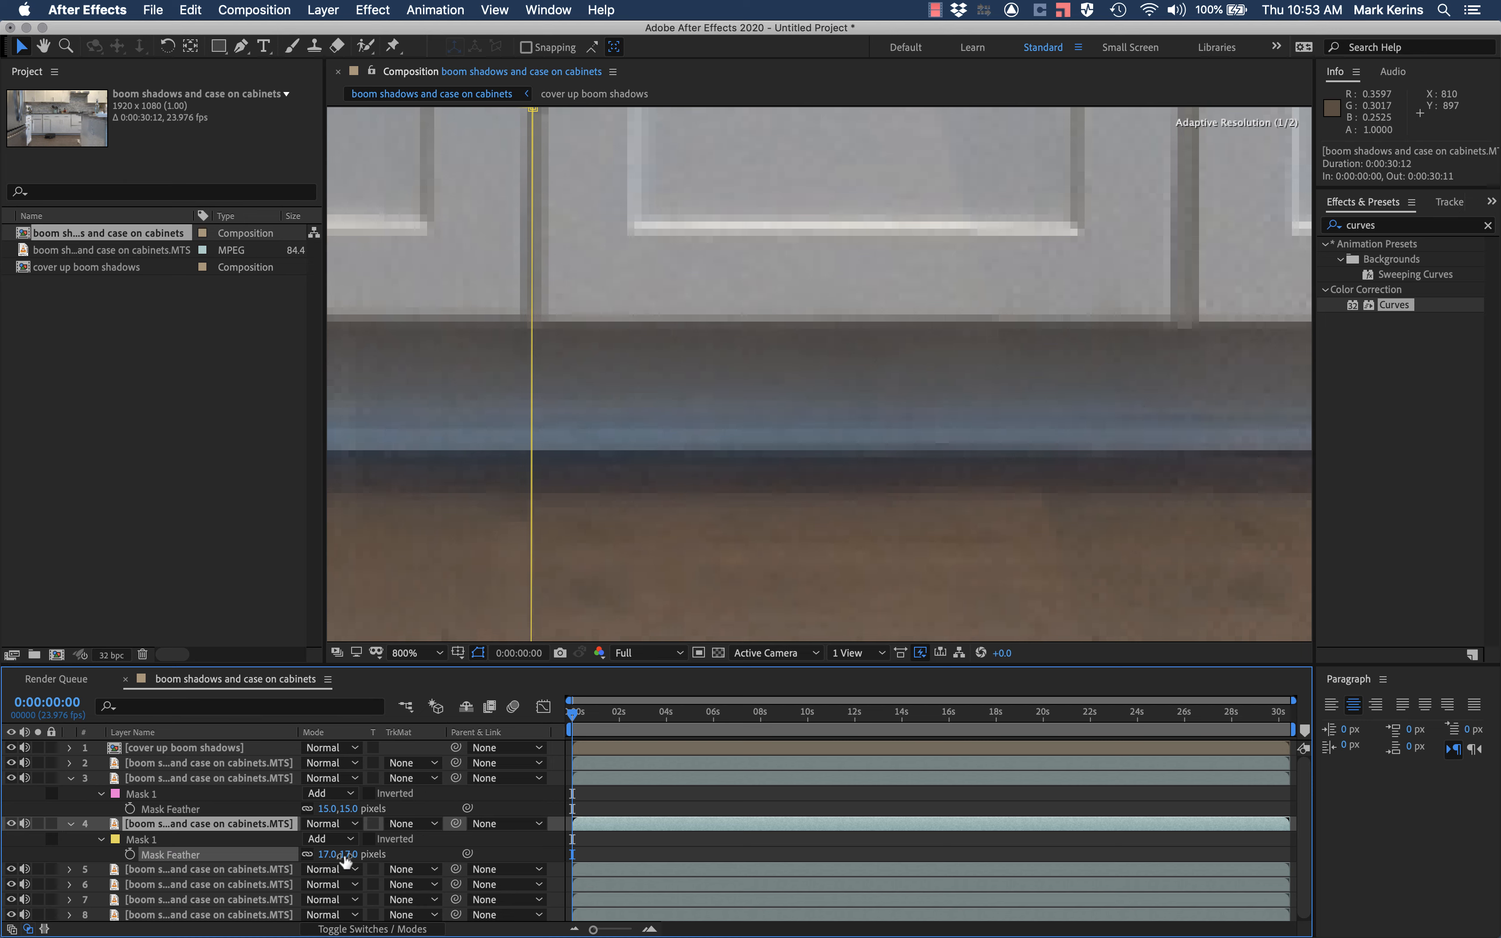
pyautogui.click(219, 868)
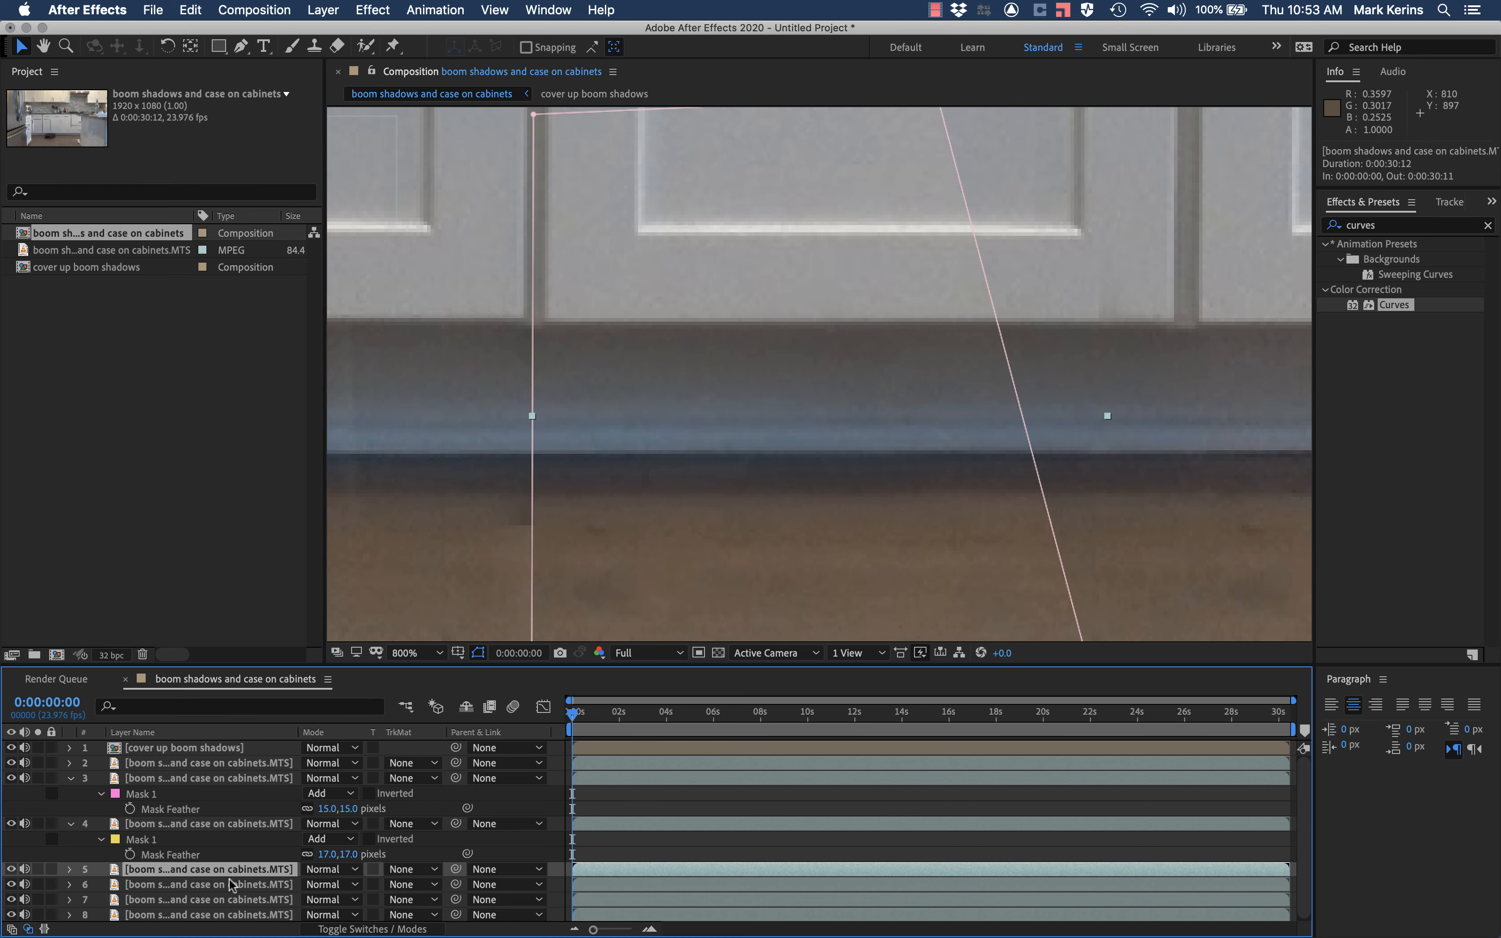
pyautogui.press('f')
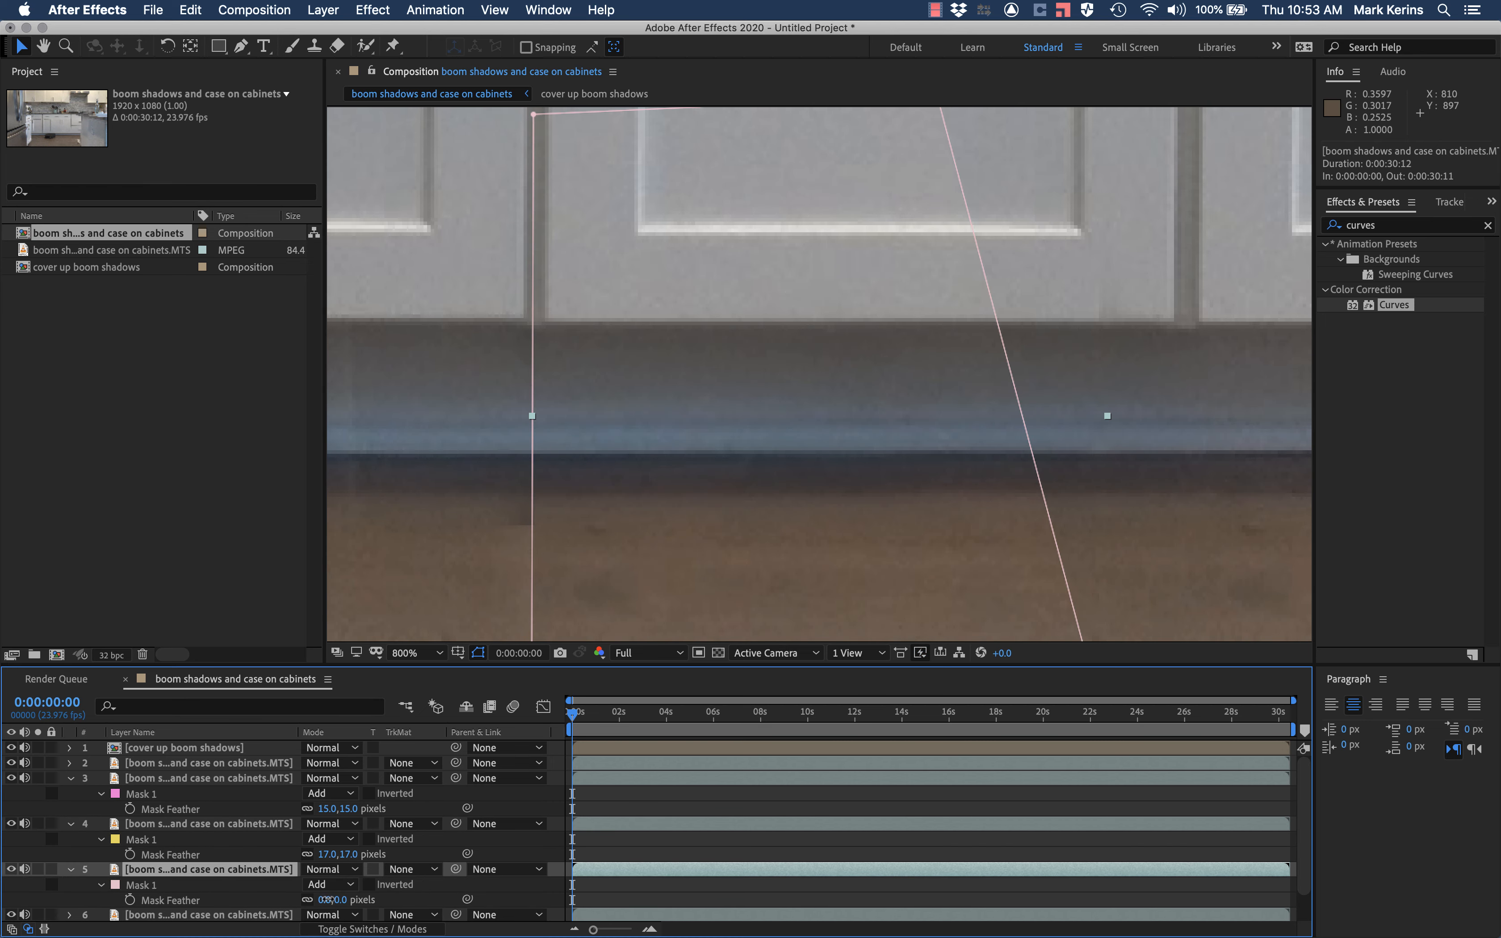
pyautogui.moveTo(327, 899); pyautogui.dragTo(338, 900)
pyautogui.scroll(-2, 344, 902)
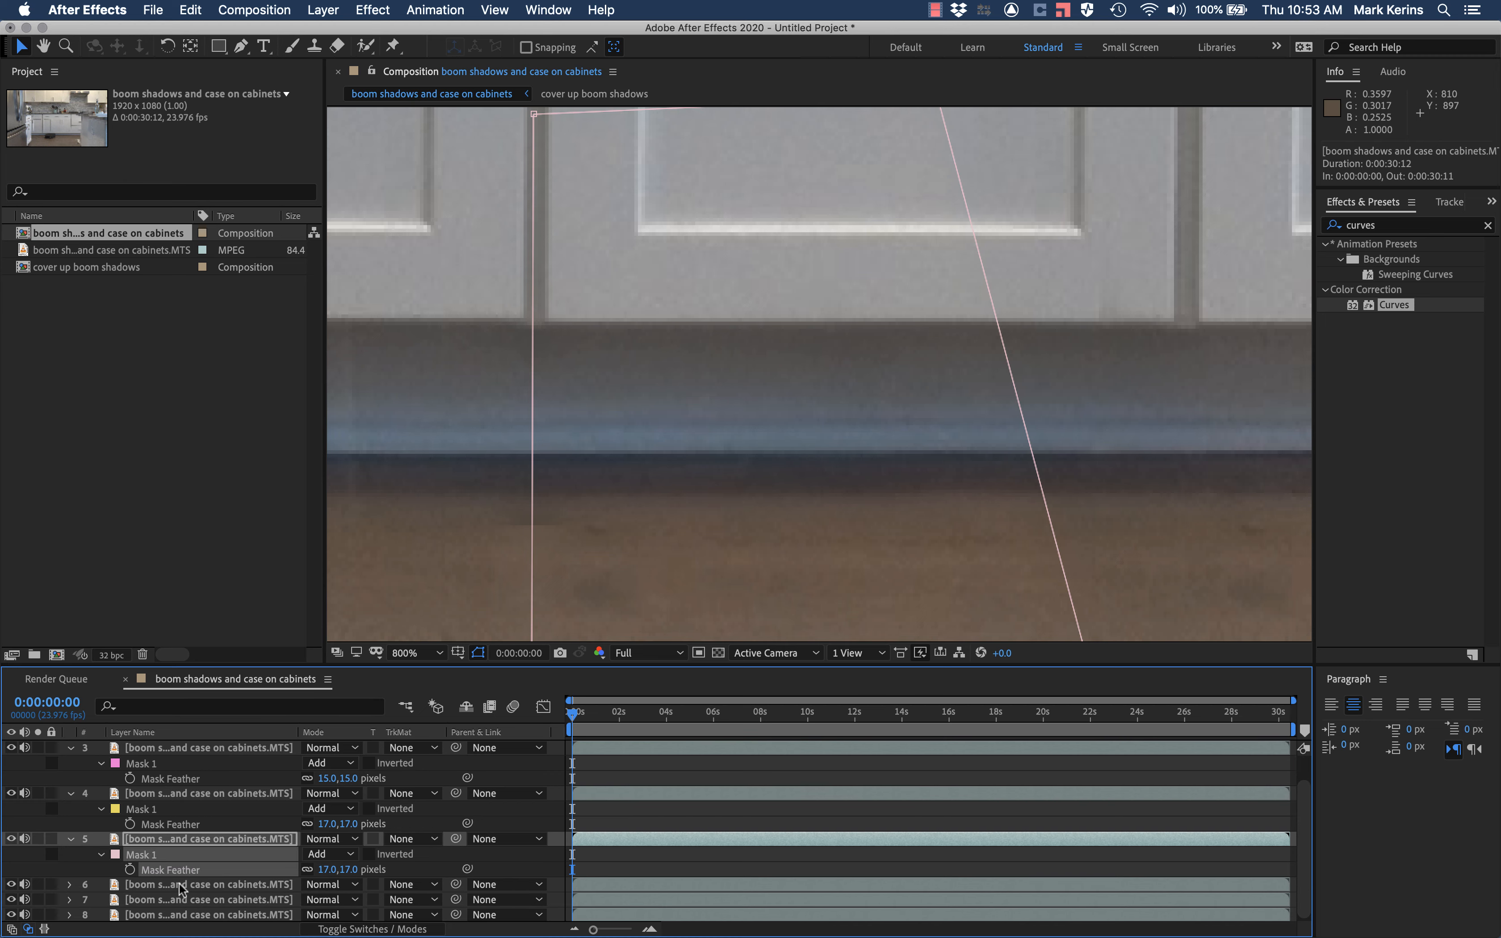
# Try a 24-pixel mask feather on layer 6 and reduce it to 10 pixels
pyautogui.click(181, 886)
pyautogui.press('f')
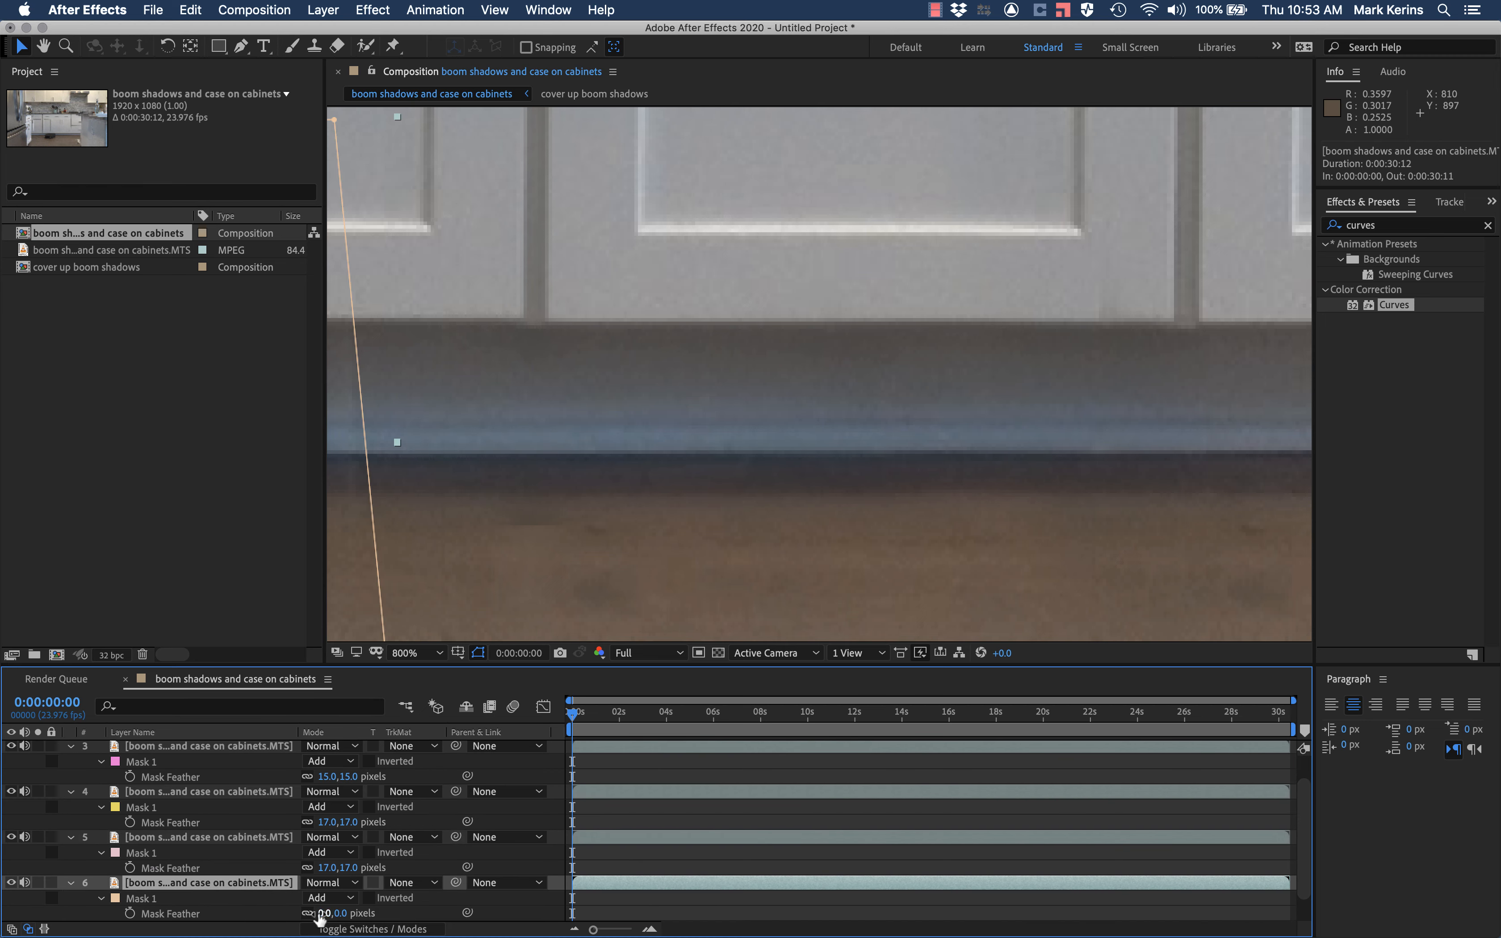
pyautogui.moveTo(320, 914); pyautogui.dragTo(335, 913)
pyautogui.scroll(-2, 238, 863)
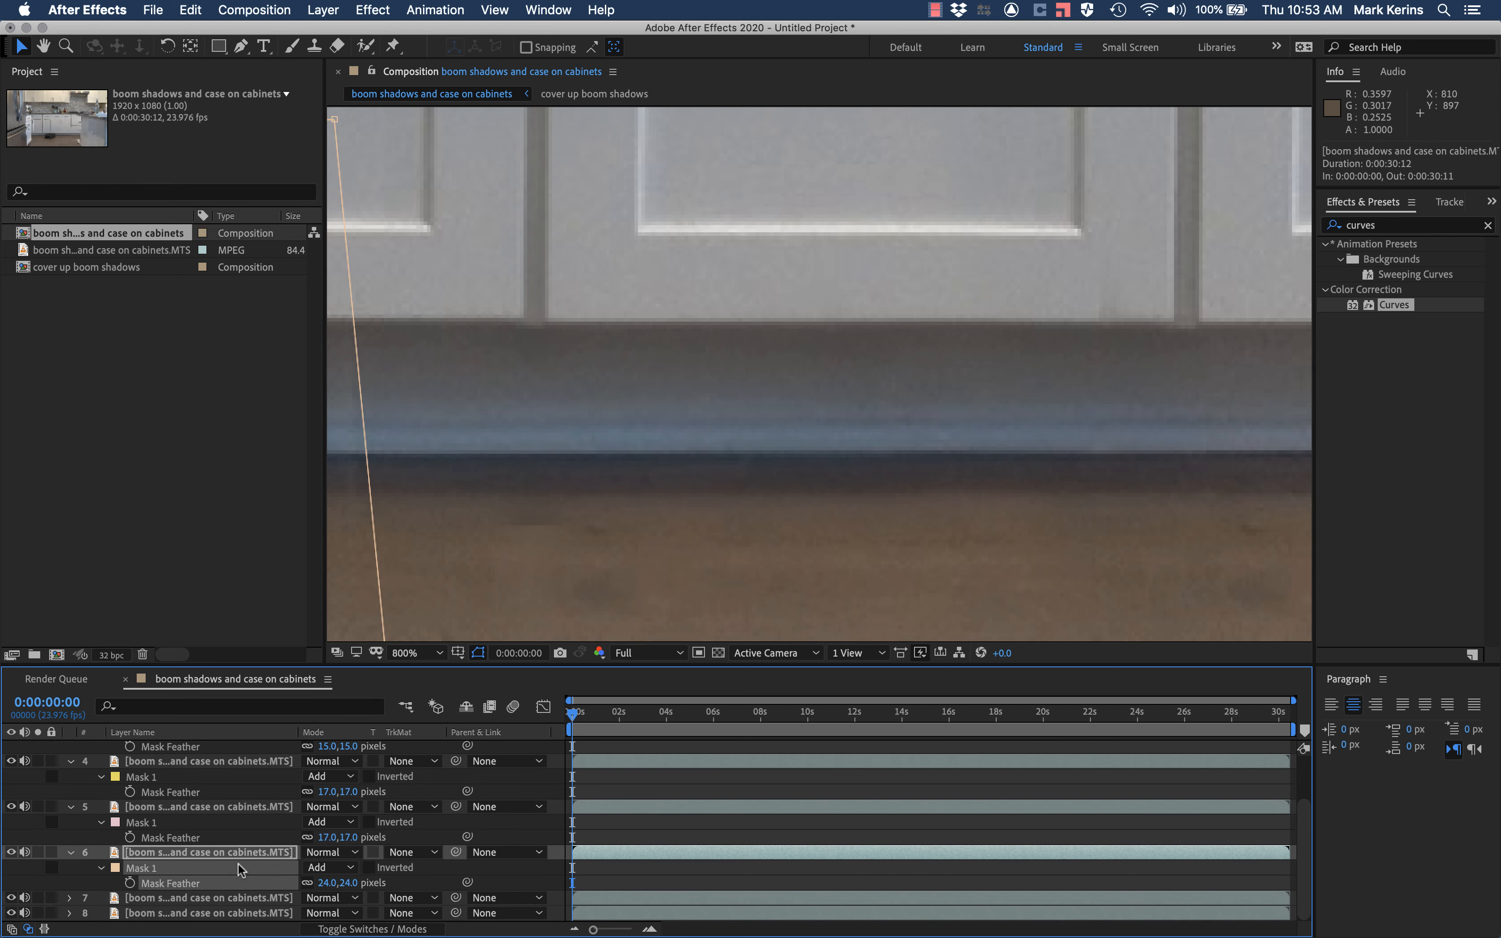
pyautogui.click(211, 902)
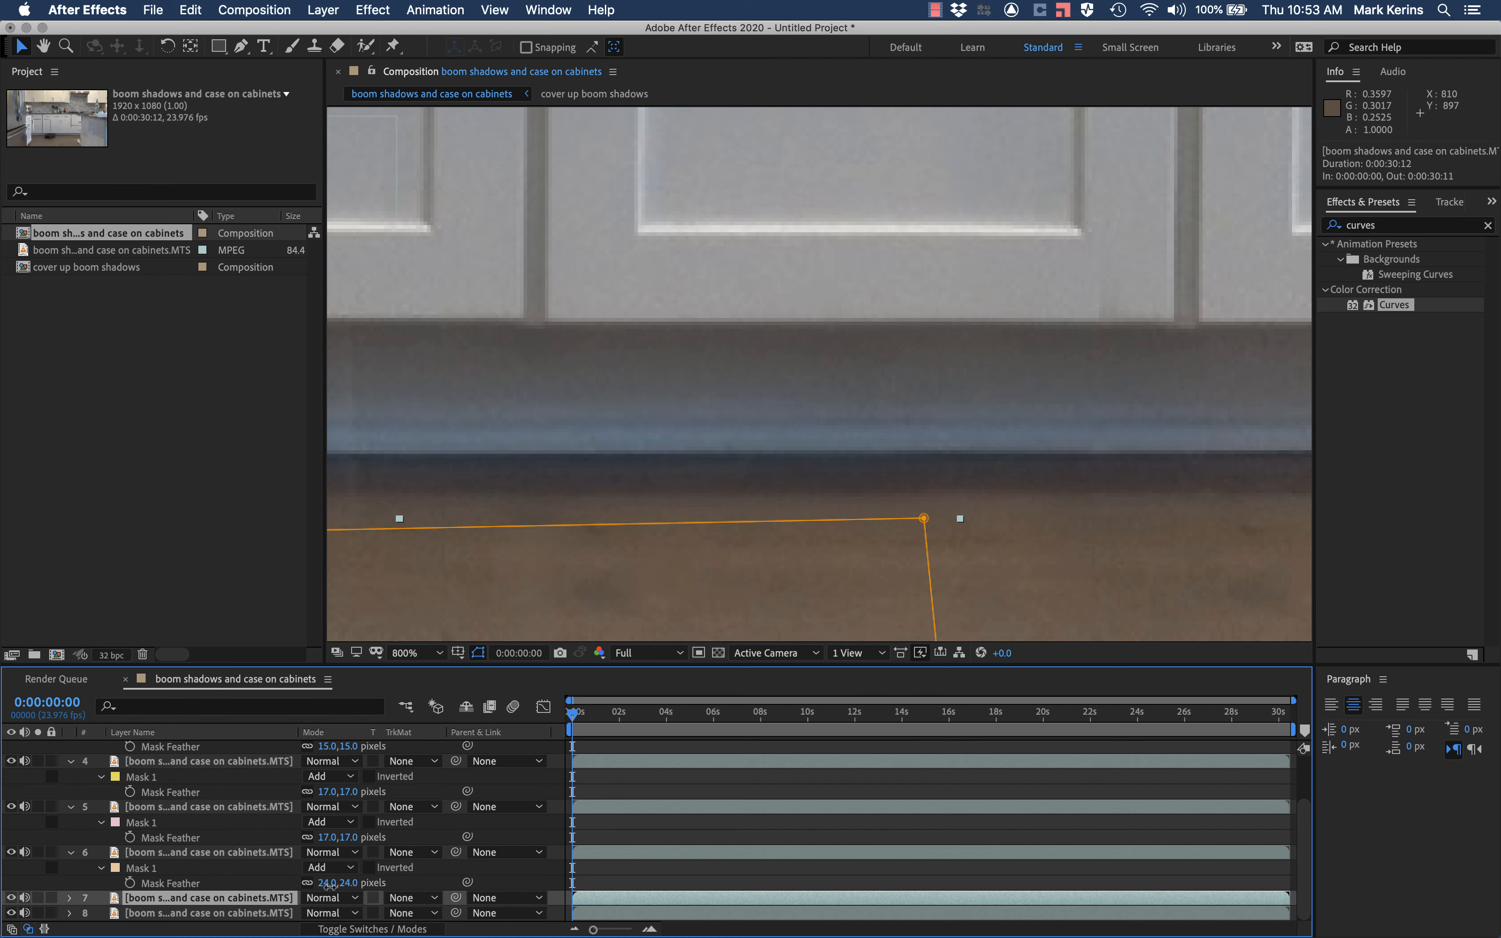
pyautogui.moveTo(329, 885); pyautogui.dragTo(315, 883)
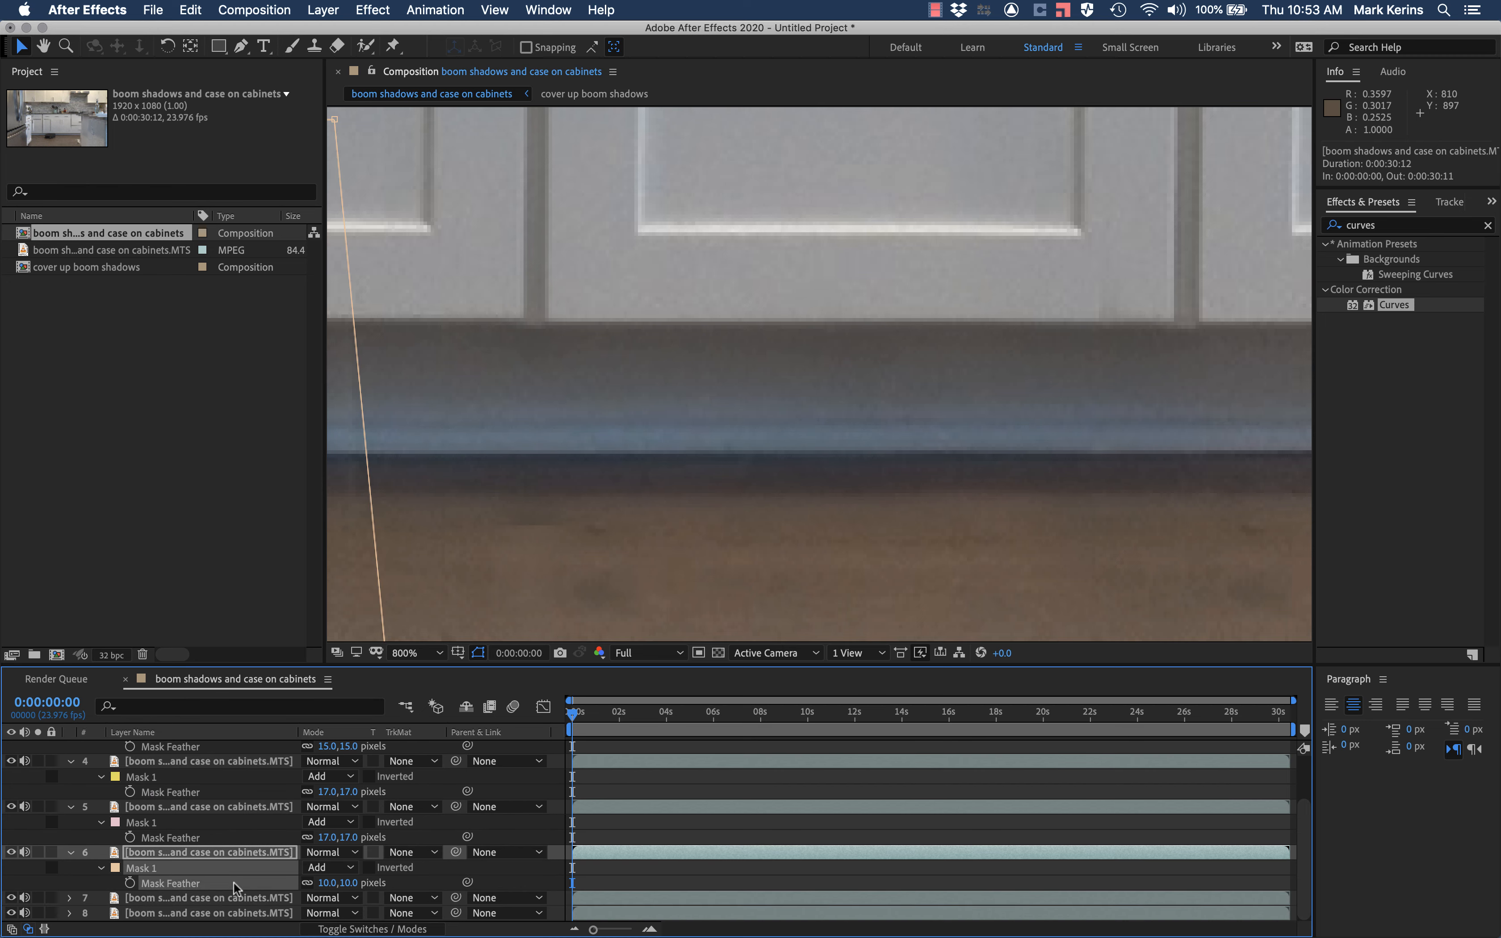
# Feather the mask of the floor patch on layer 7 by 9 pixels
pyautogui.press('f')
pyautogui.press('f')
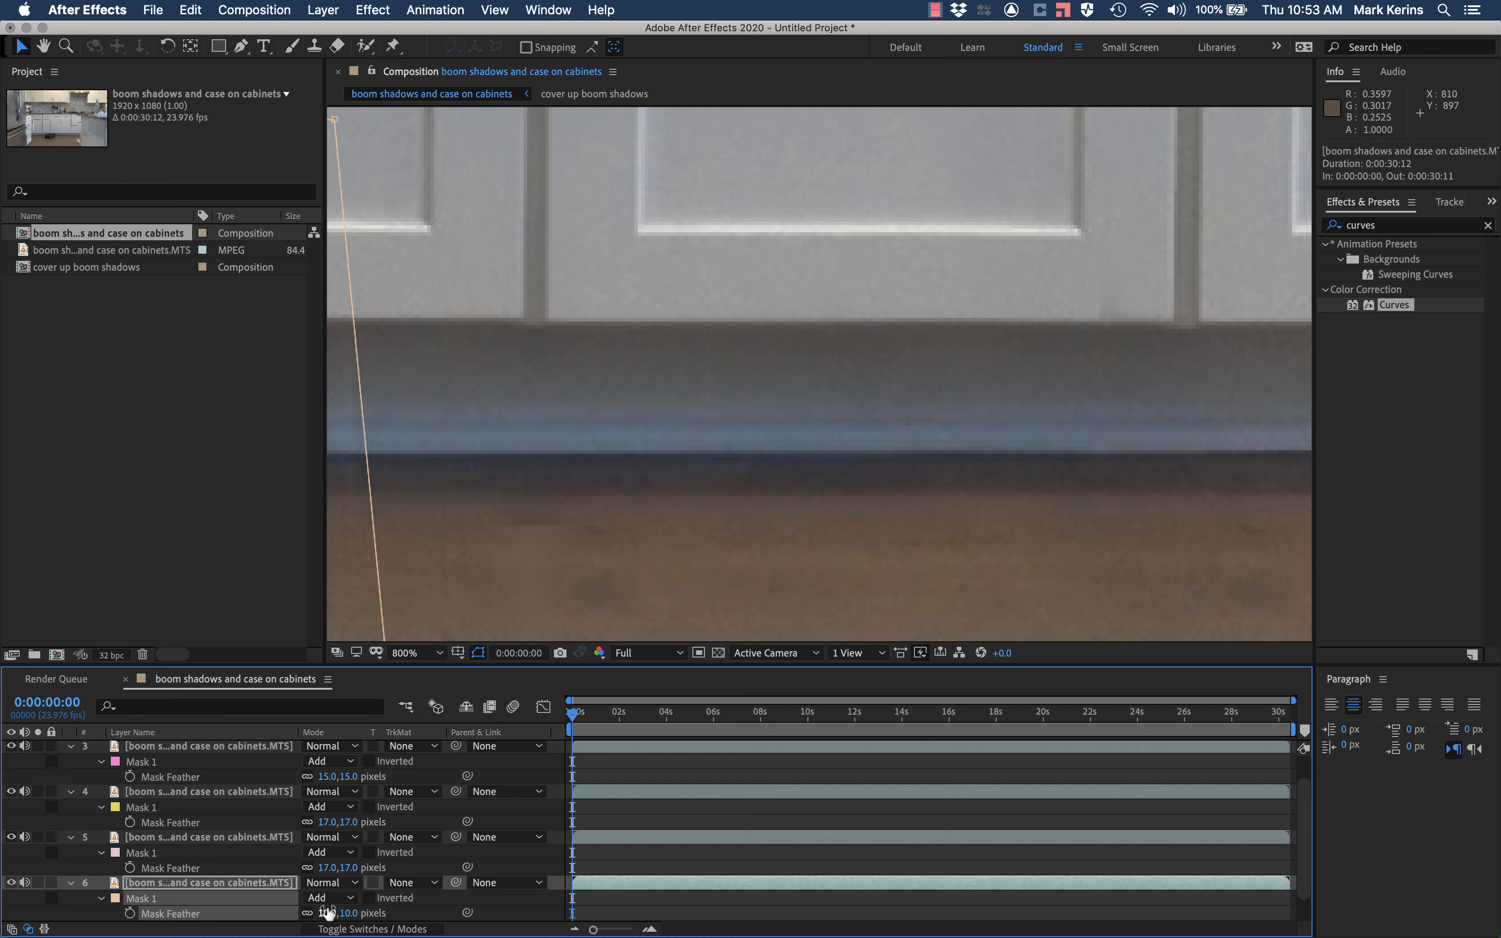
pyautogui.scroll(-2, 209, 886)
pyautogui.click(209, 884)
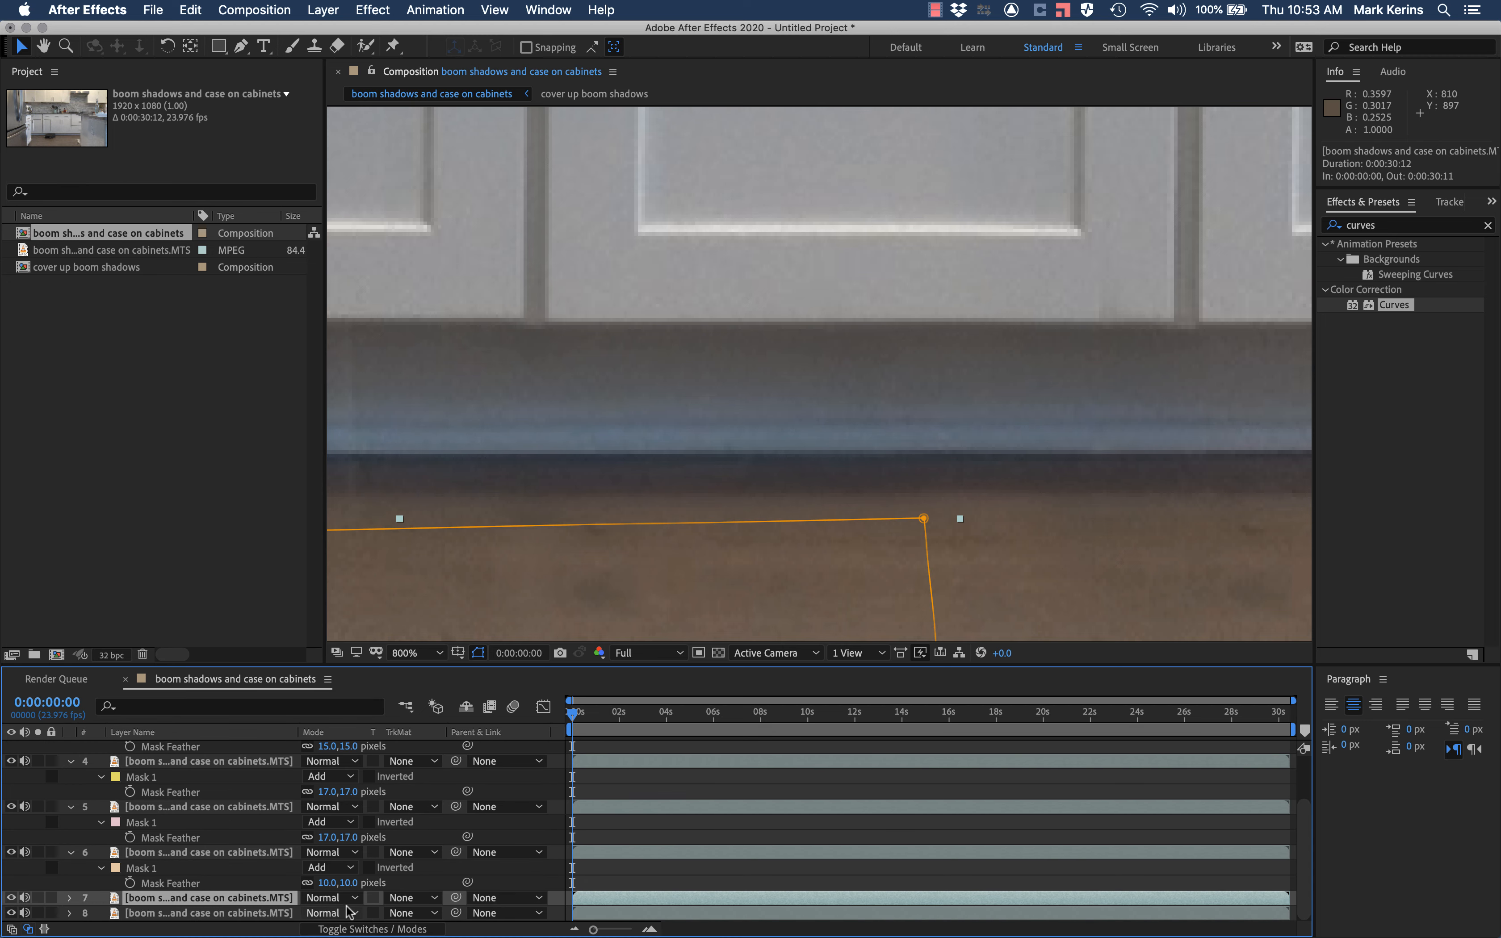
pyautogui.moveTo(349, 911); pyautogui.dragTo(359, 911)
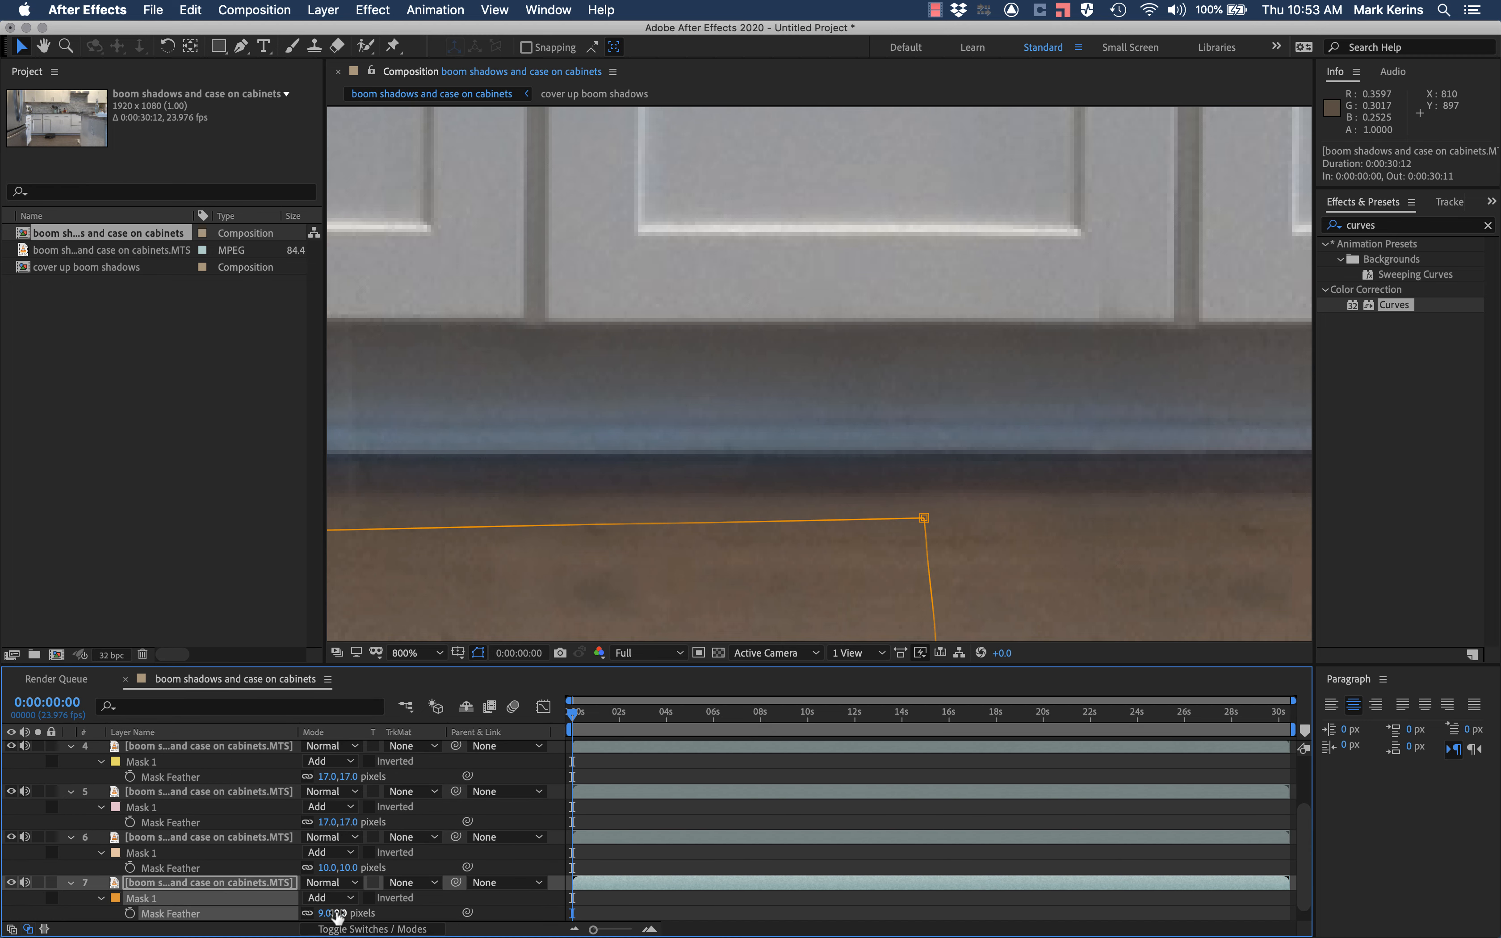
# Examine the blended cabinet, baseboard and floor seams, and compare them with the unmasked source footage of the bottom layer around the black case
pyautogui.scroll(-1, 251, 879)
pyautogui.click(229, 914)
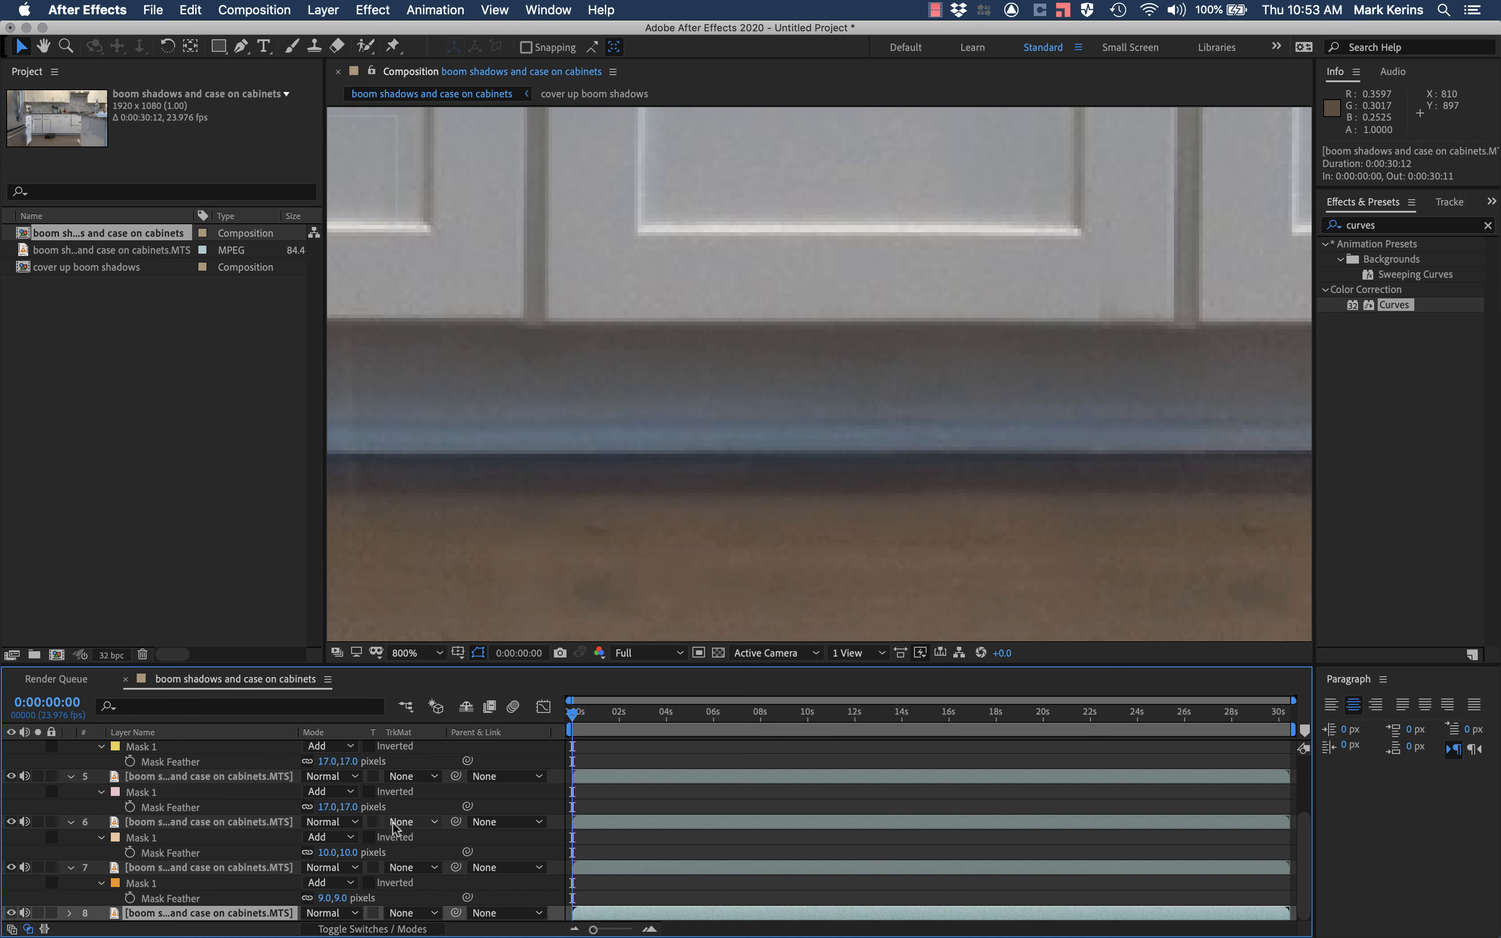
pyautogui.scroll(-3, 588, 529)
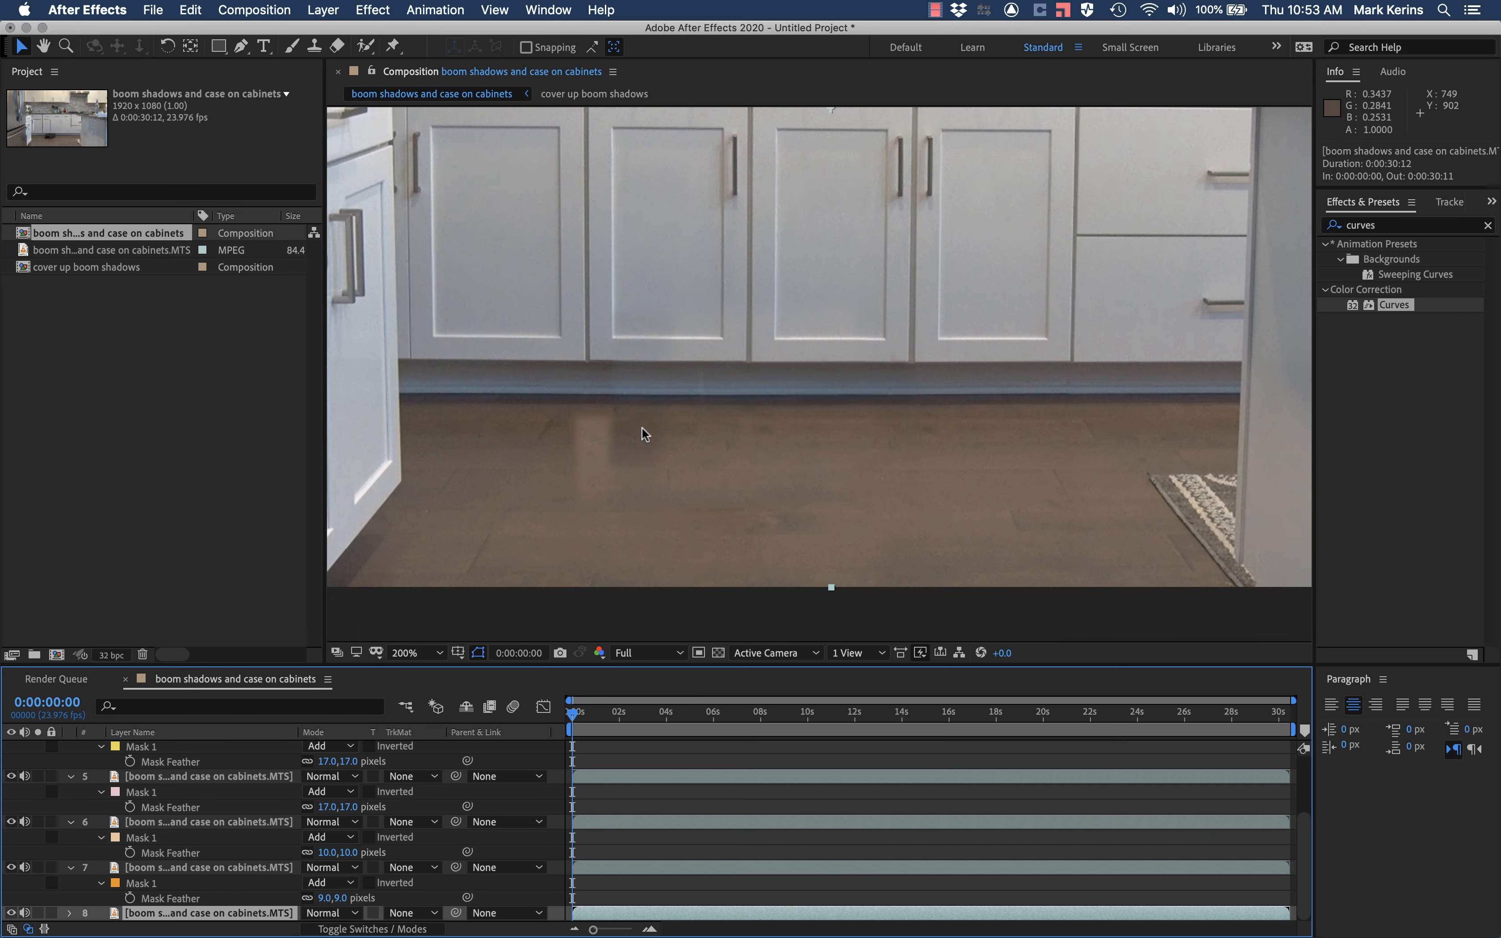
pyautogui.scroll(2, 609, 366)
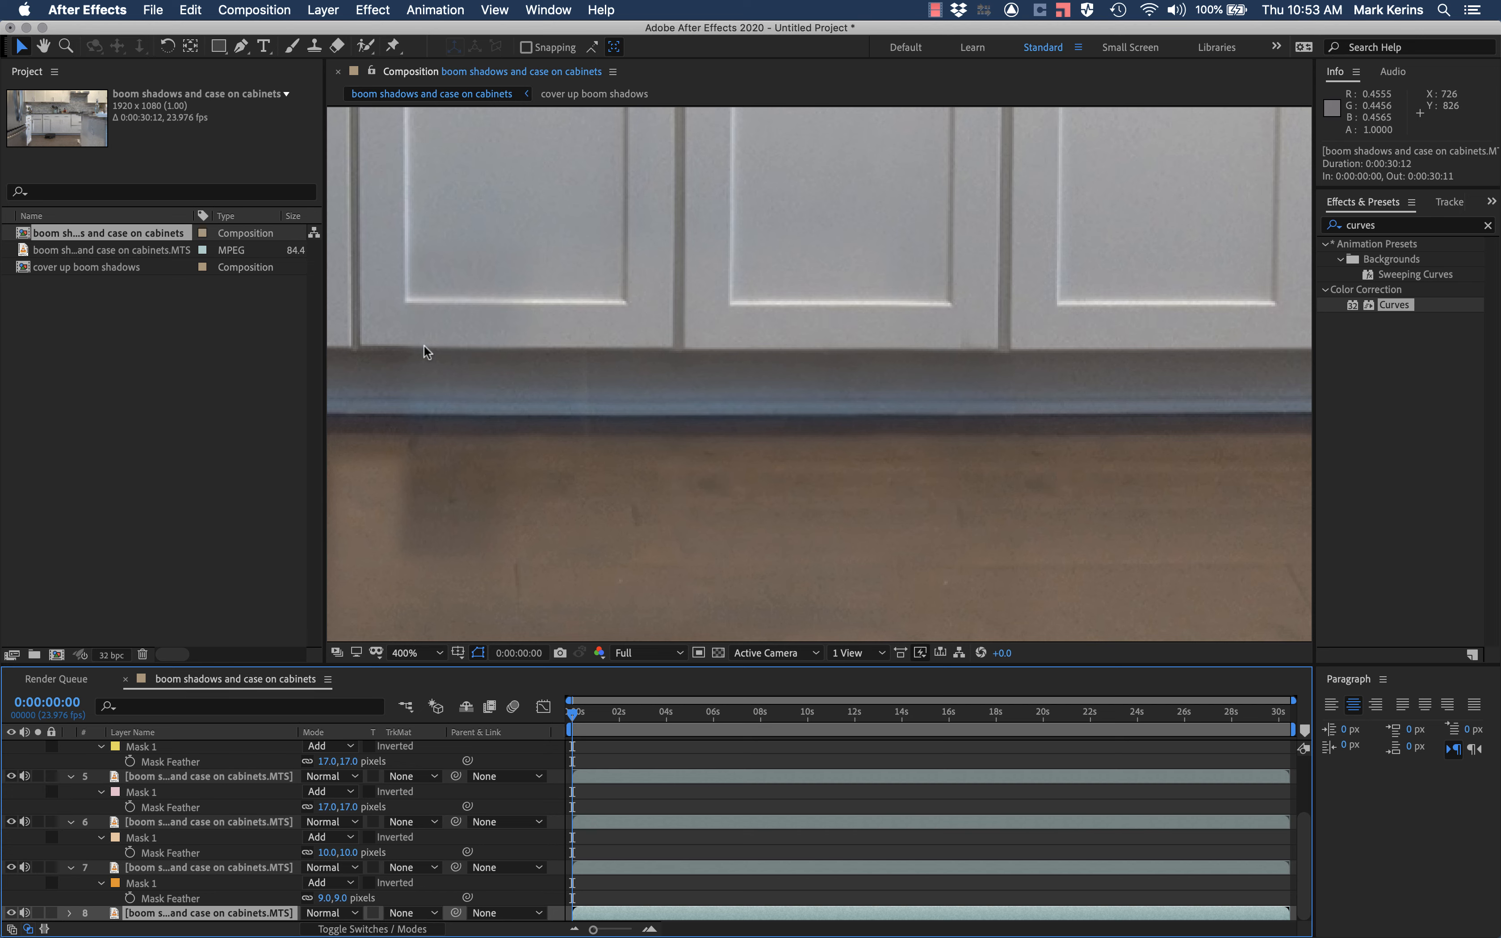
pyautogui.scroll(-2, 439, 491)
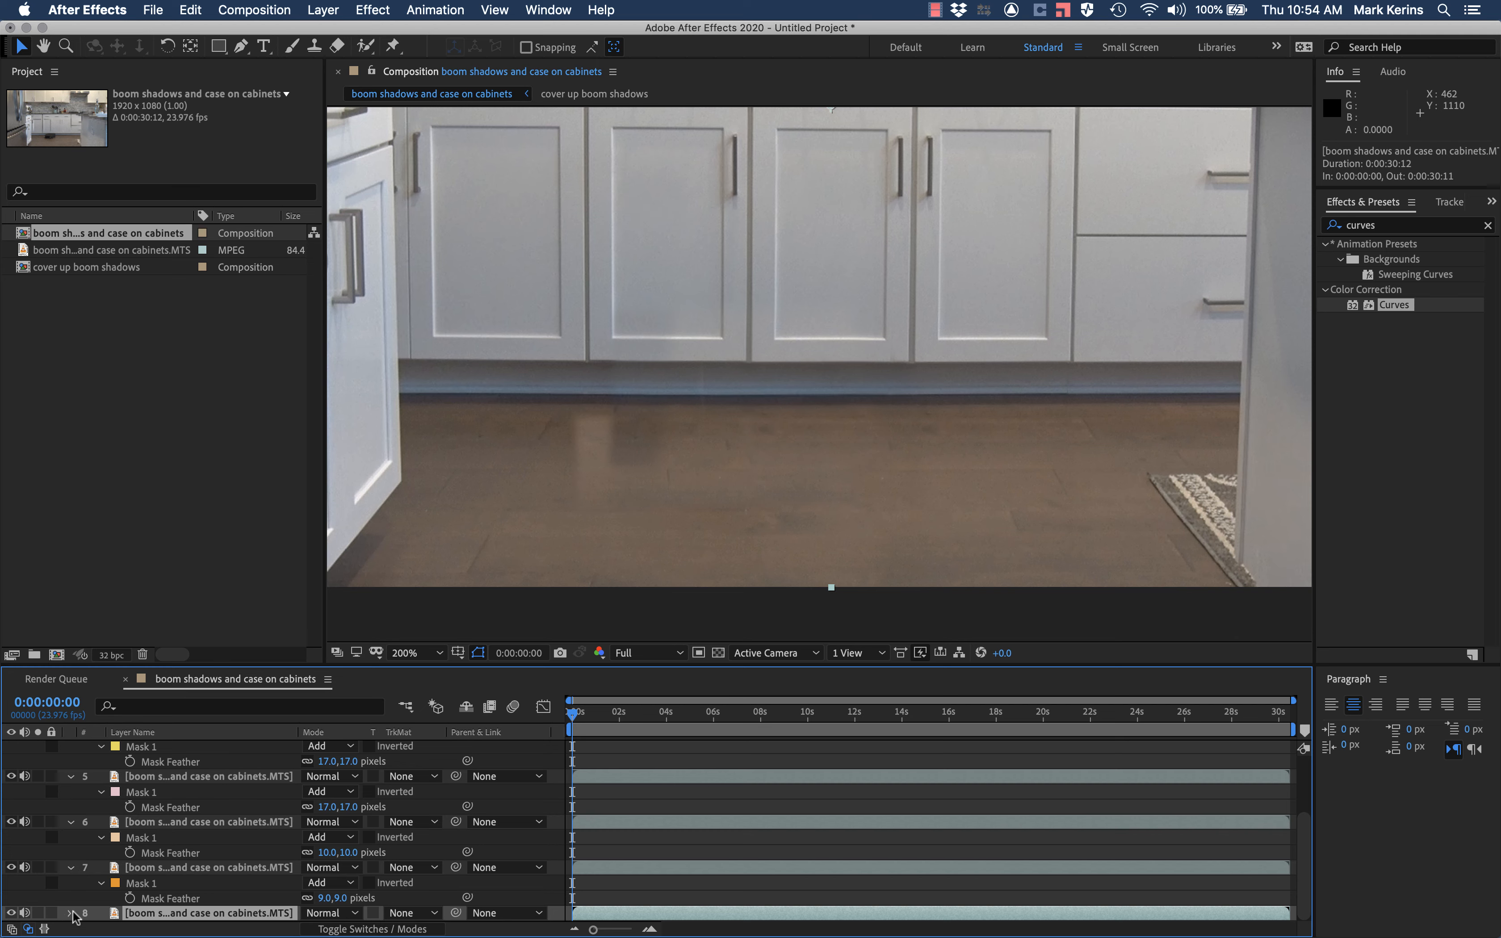
pyautogui.doubleClick(146, 914)
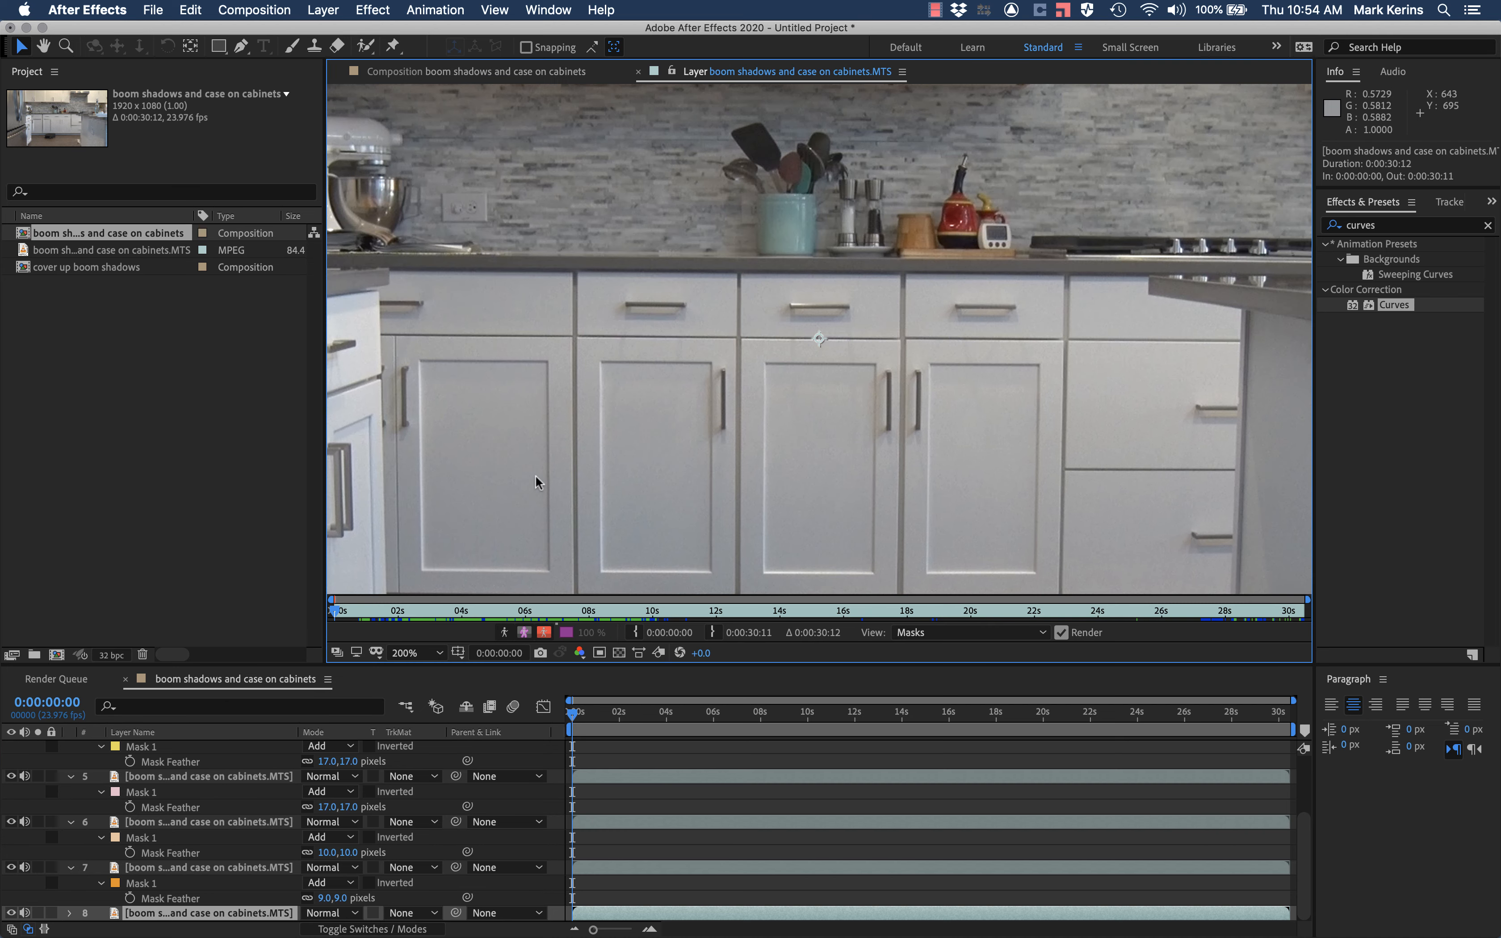
pyautogui.press('h')
pyautogui.moveTo(536, 479); pyautogui.dragTo(647, 211)
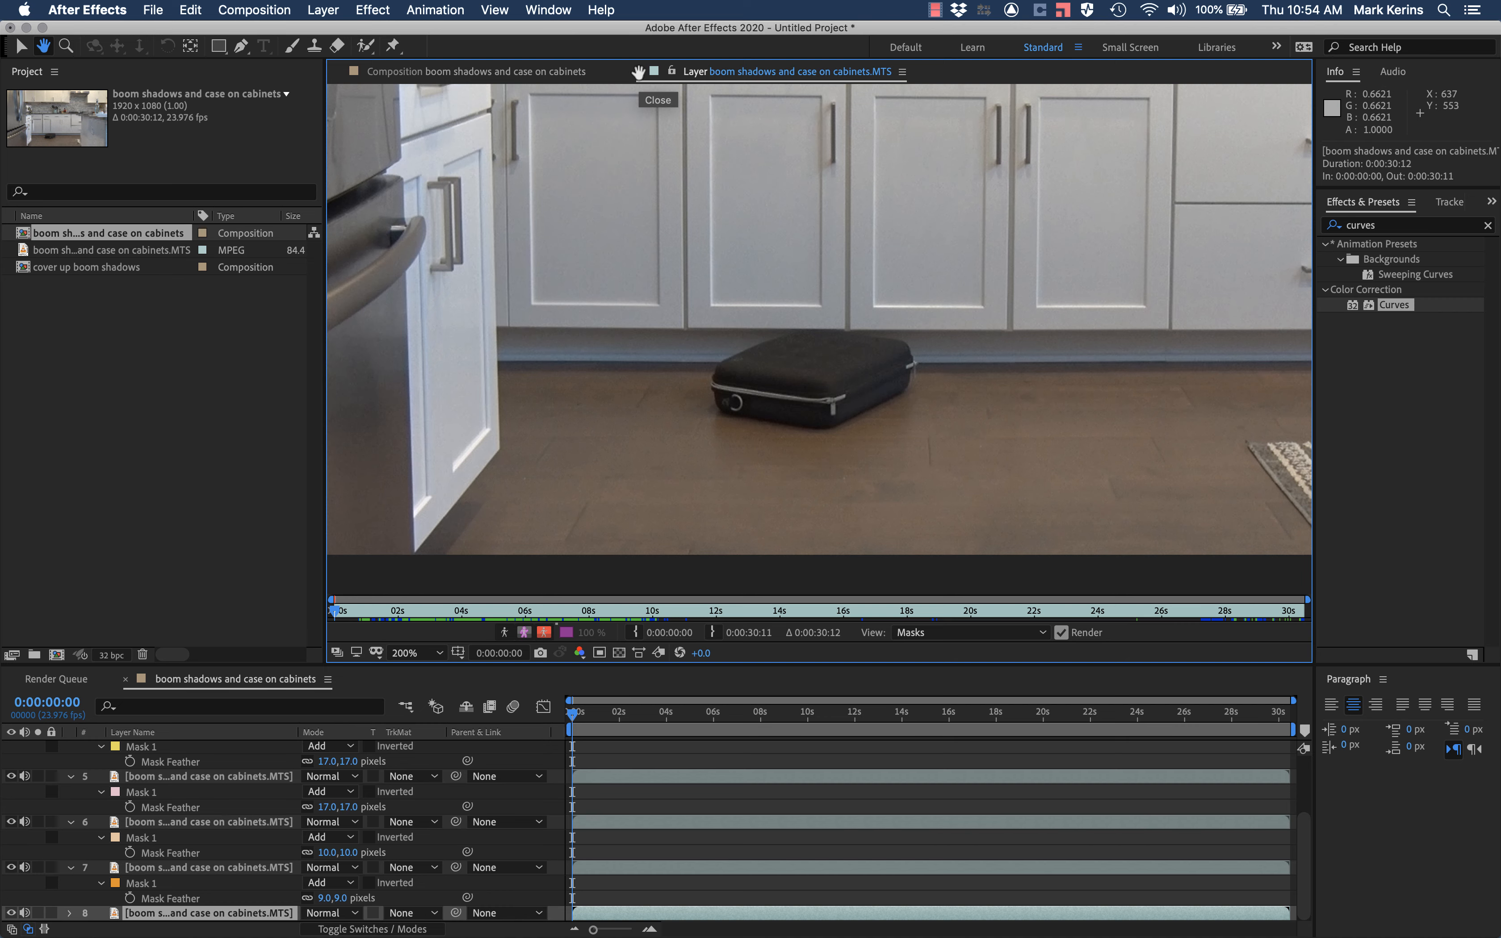
pyautogui.click(615, 71)
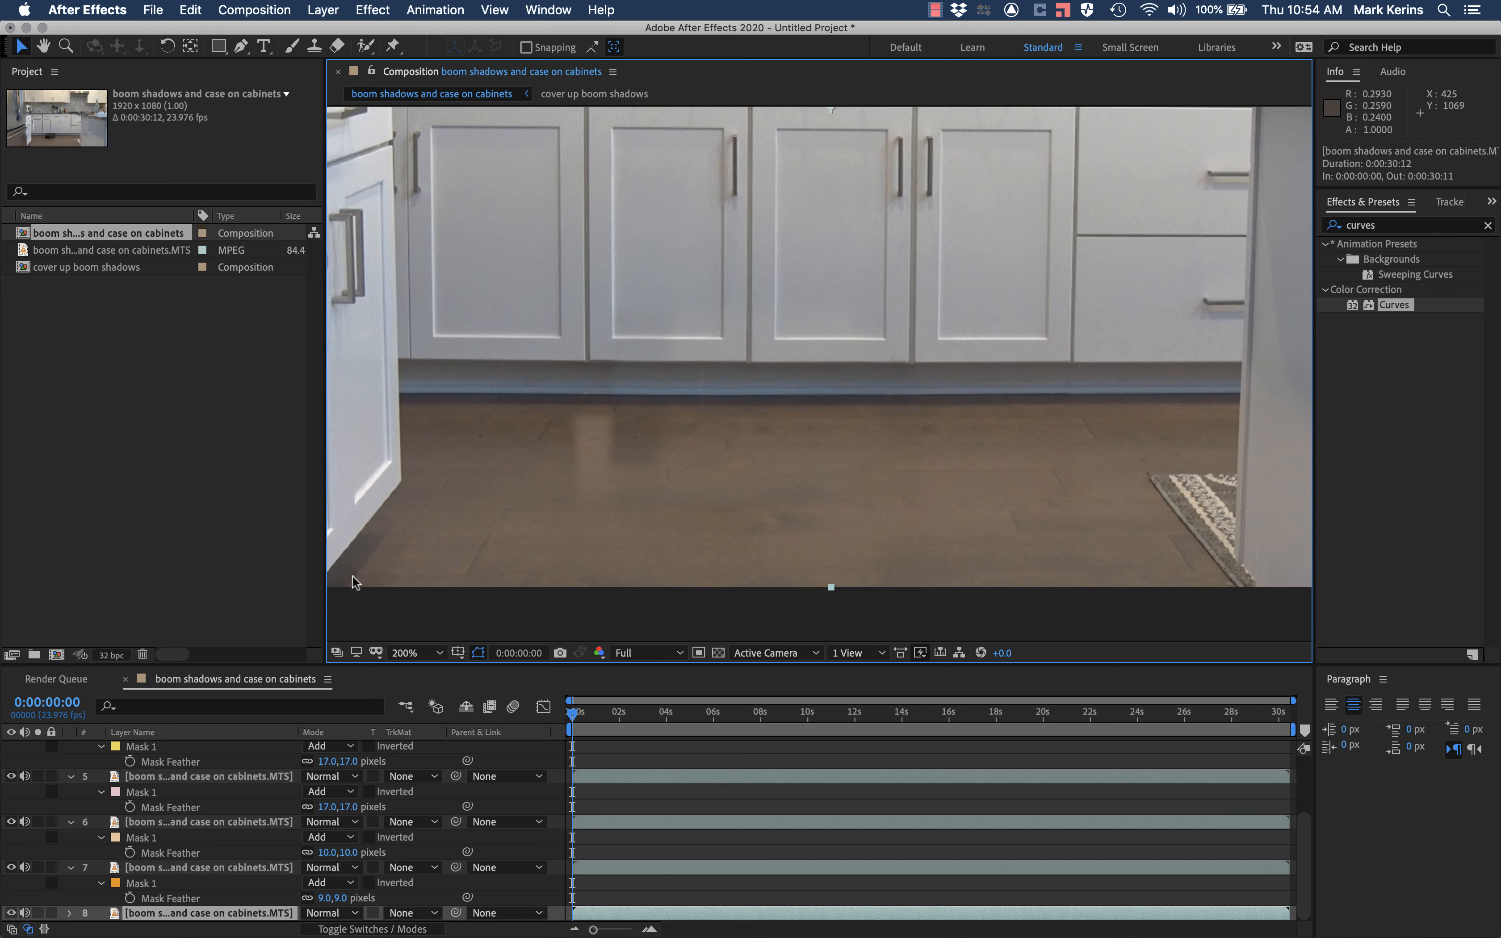
# Hide and reshow the floor patch on layer 7 to check which floor area it covers
pyautogui.click(183, 869)
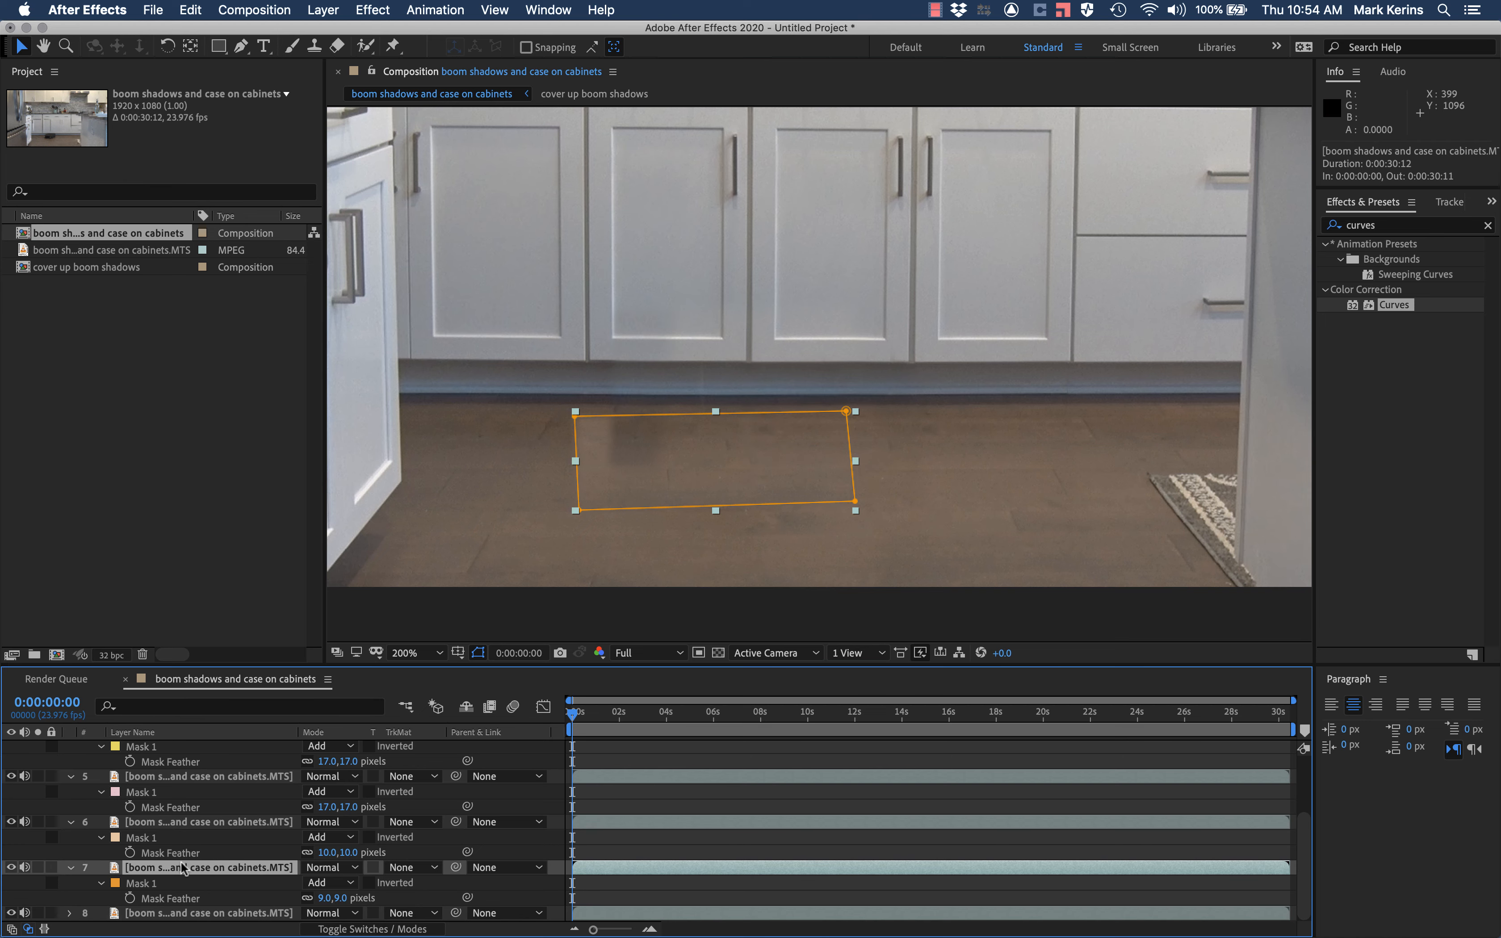
pyautogui.click(11, 868)
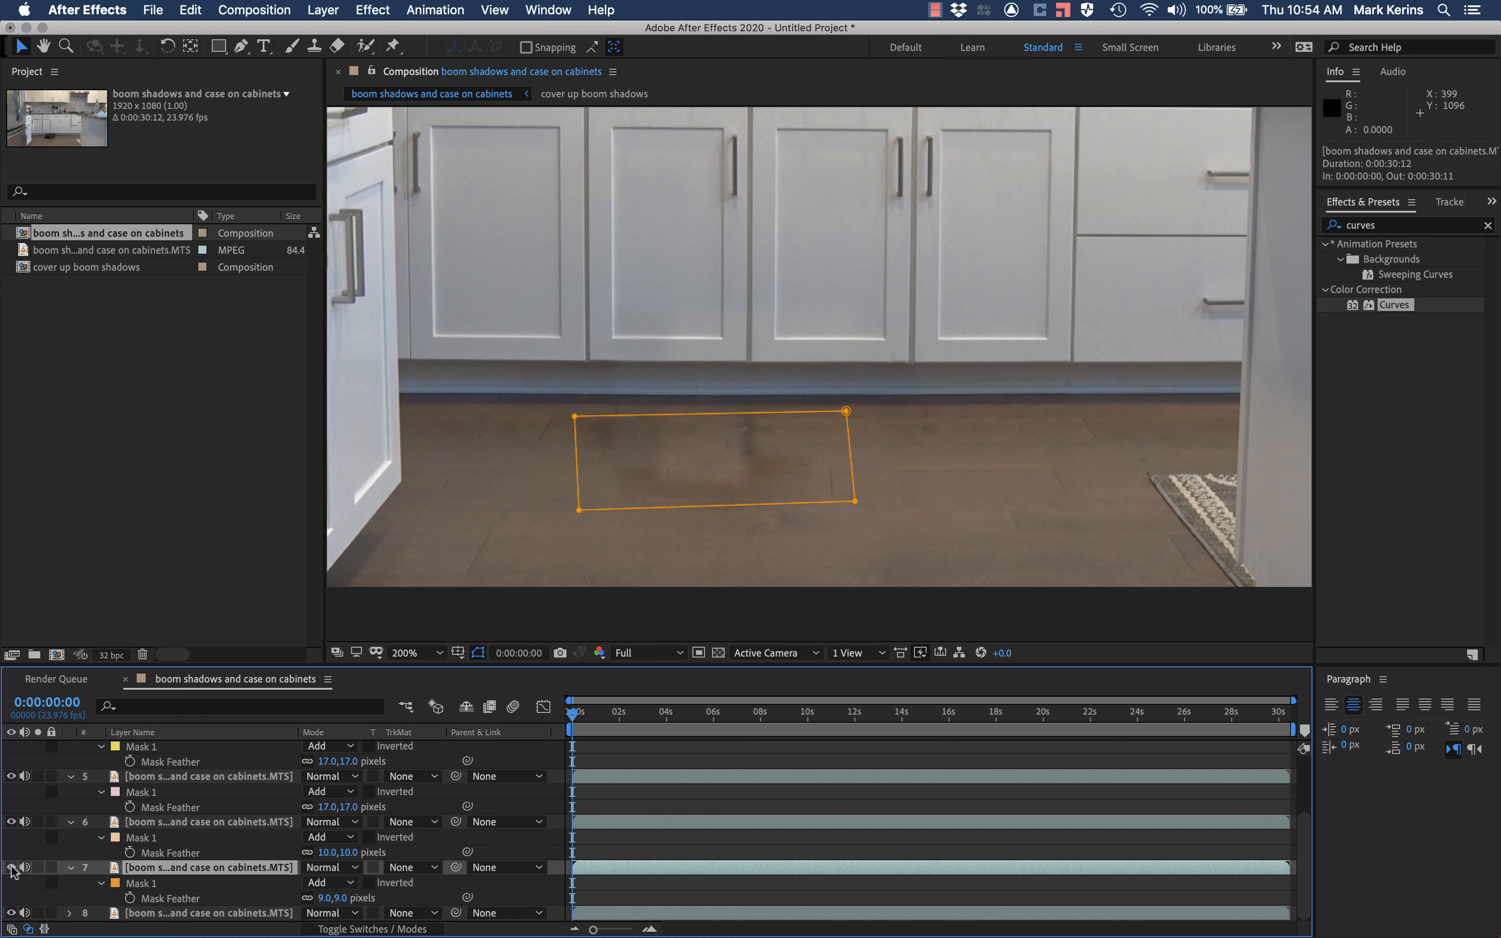
pyautogui.click(11, 868)
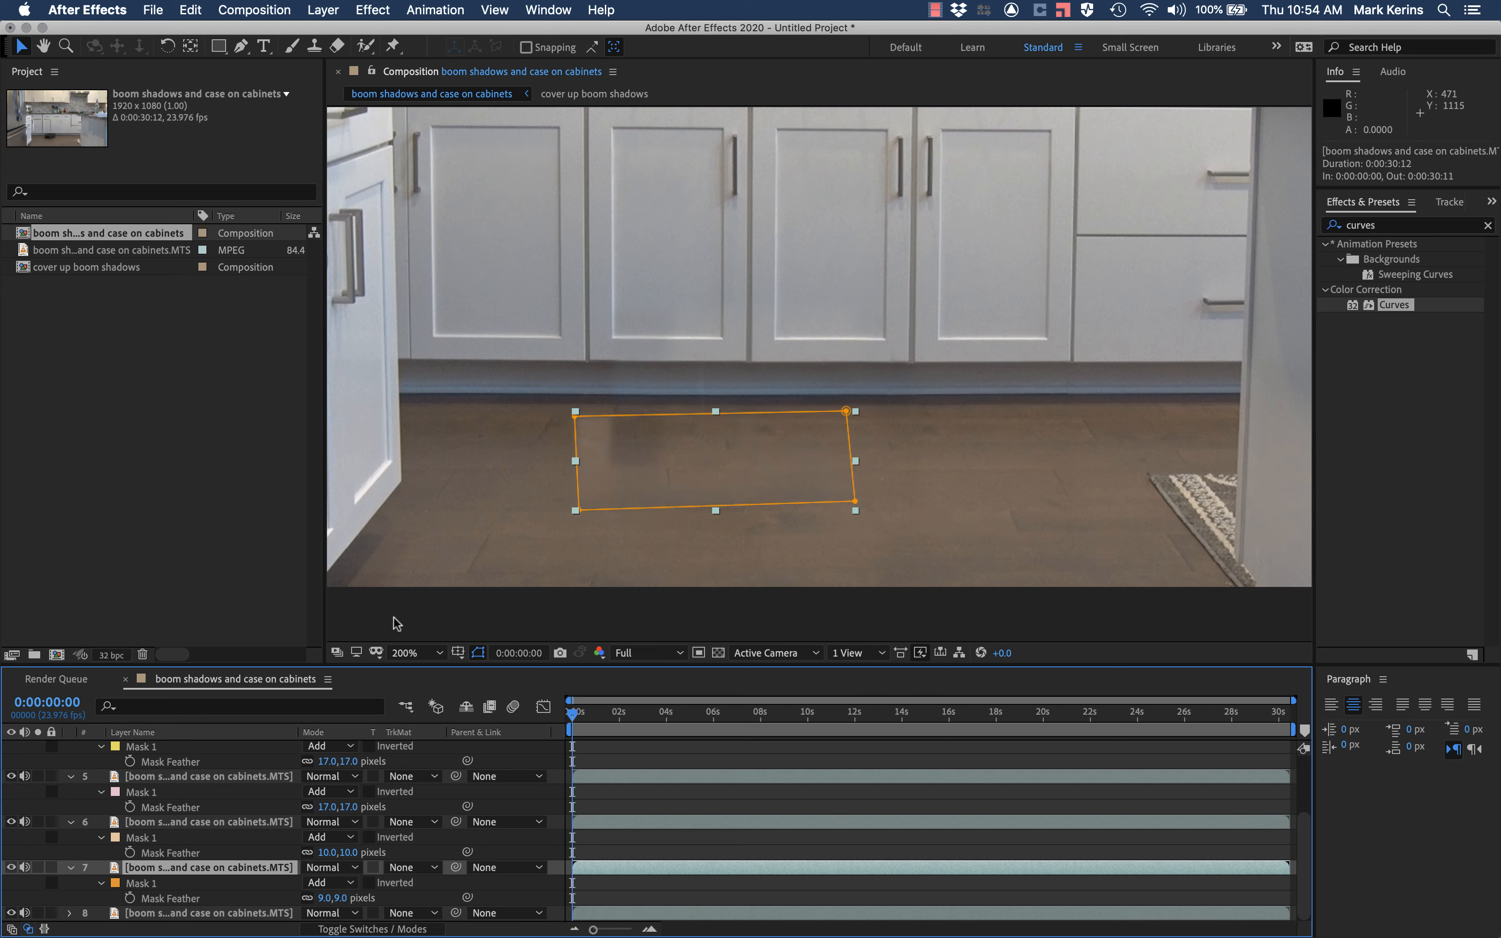
# Duplicate the bottom footage layer and draw a four-point mask on the copy around the clean floor beside the pale, mismatched floor area
pyautogui.click(165, 913)
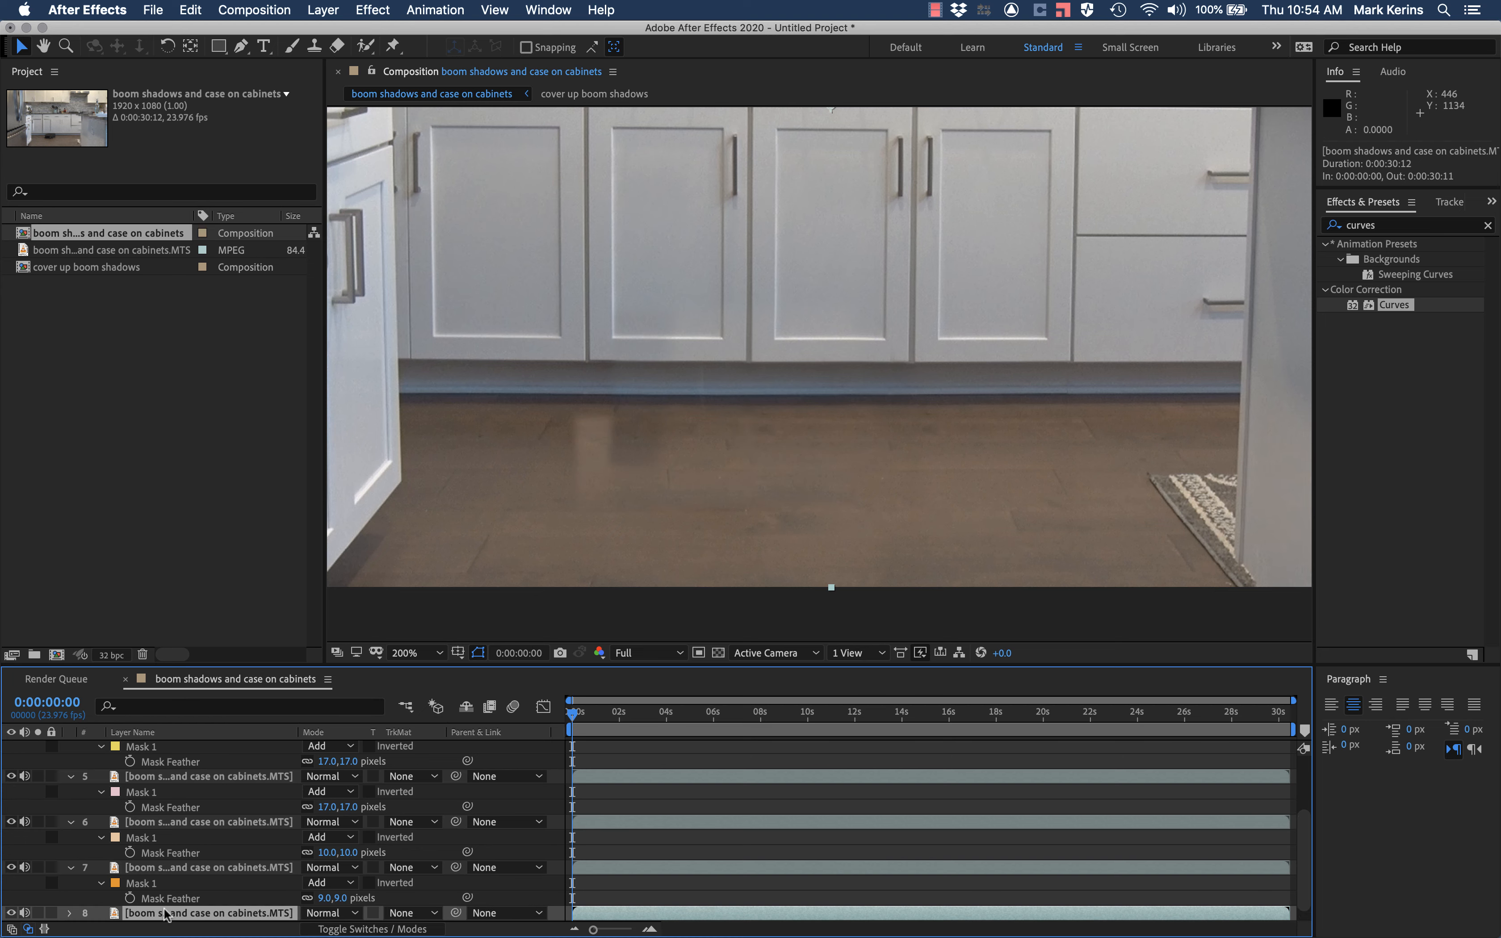
pyautogui.press('super+d')
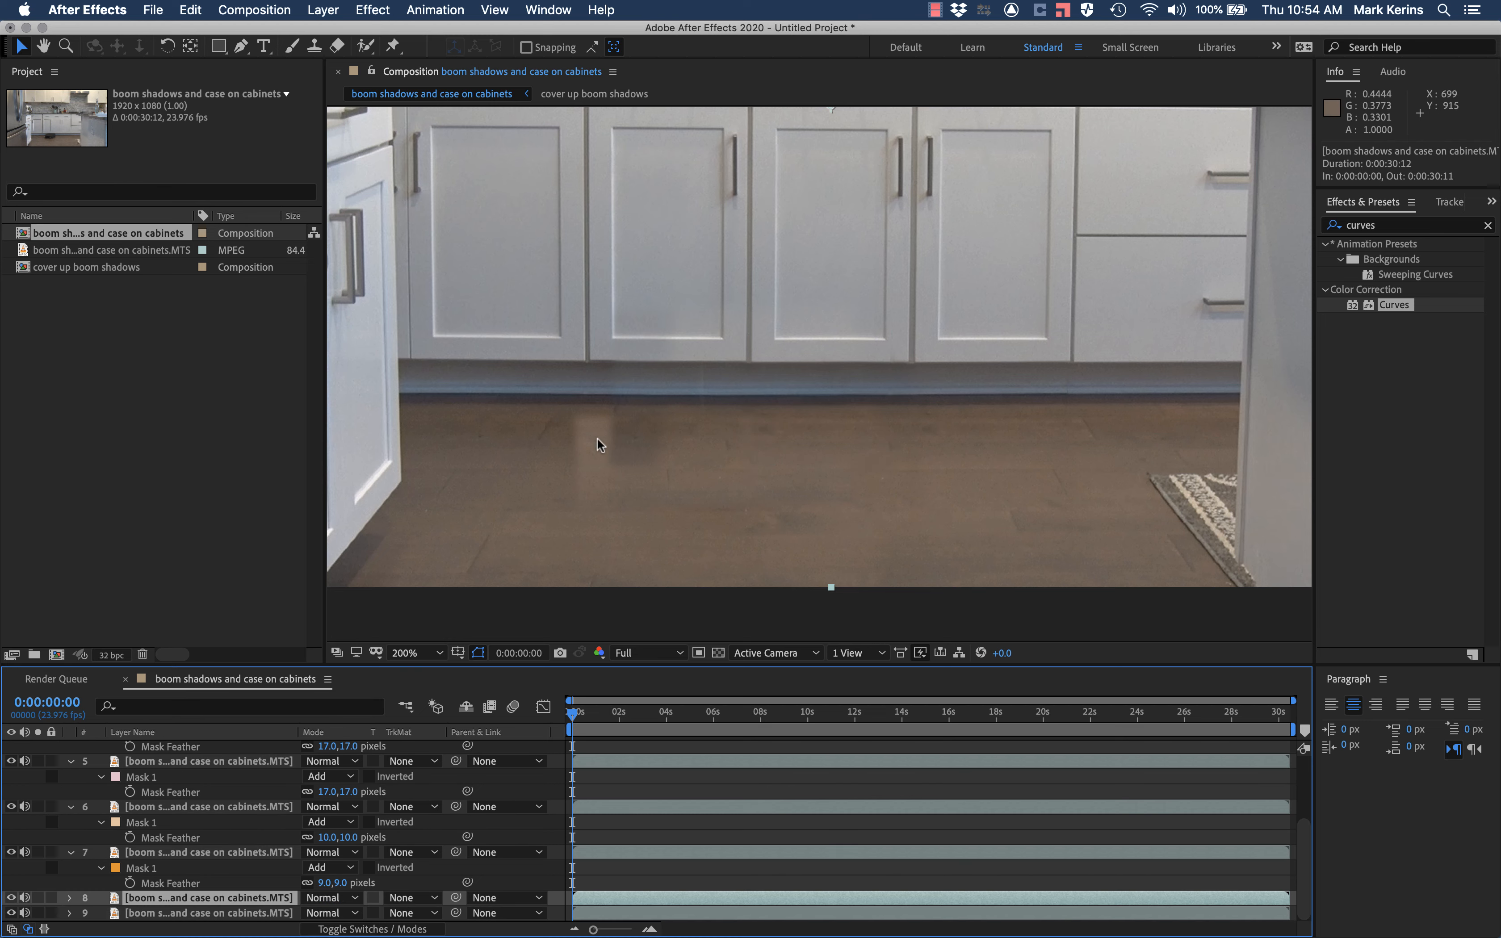
pyautogui.press('g')
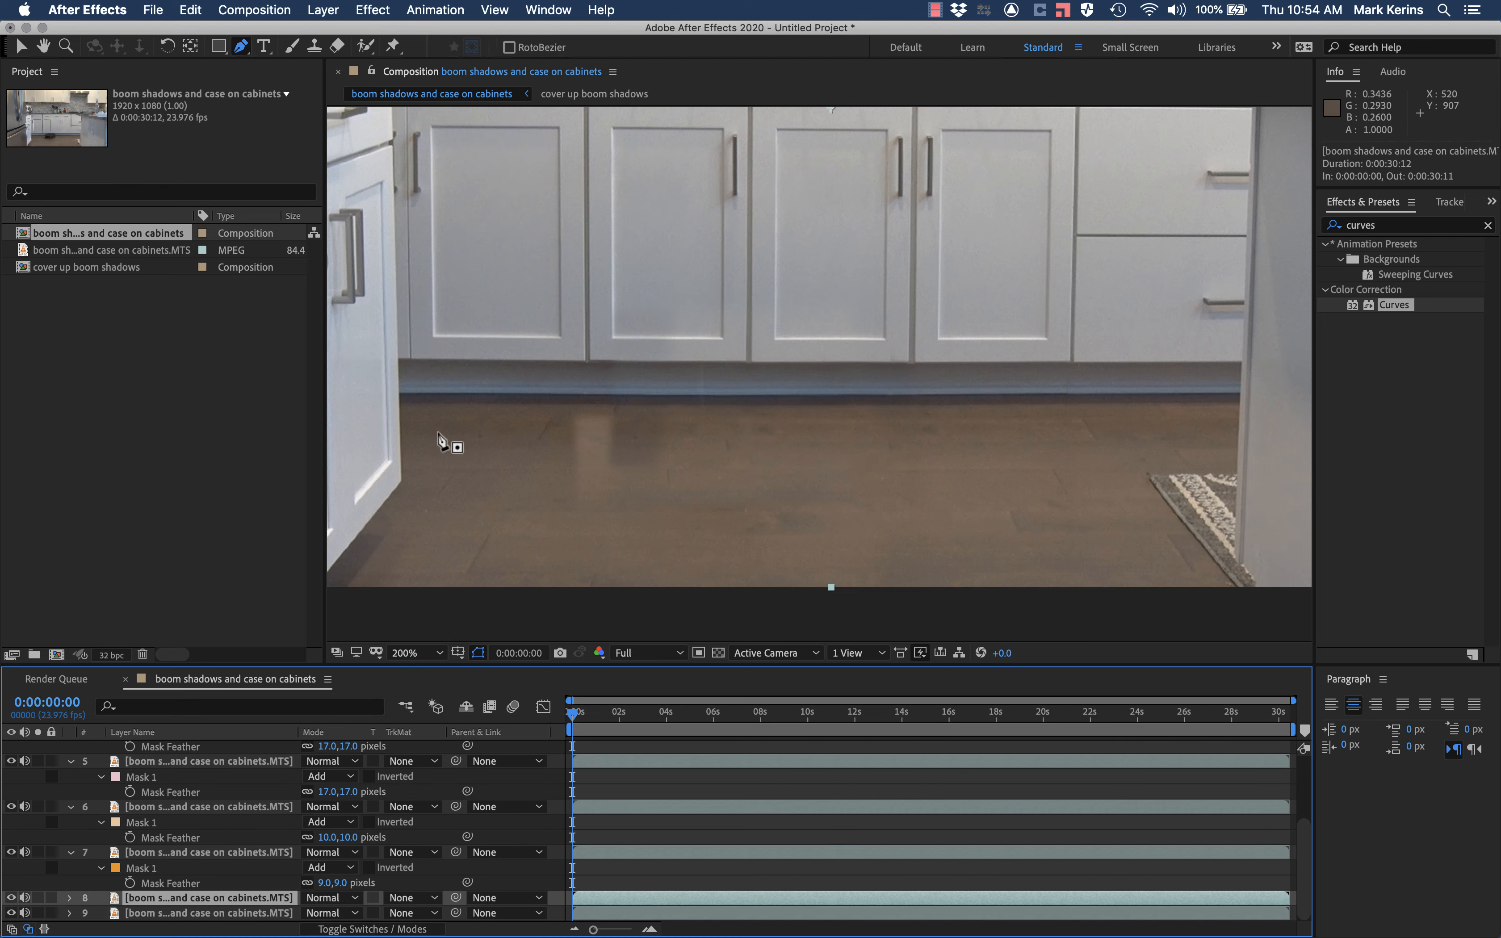
pyautogui.click(438, 423)
pyautogui.click(451, 543)
pyautogui.click(558, 533)
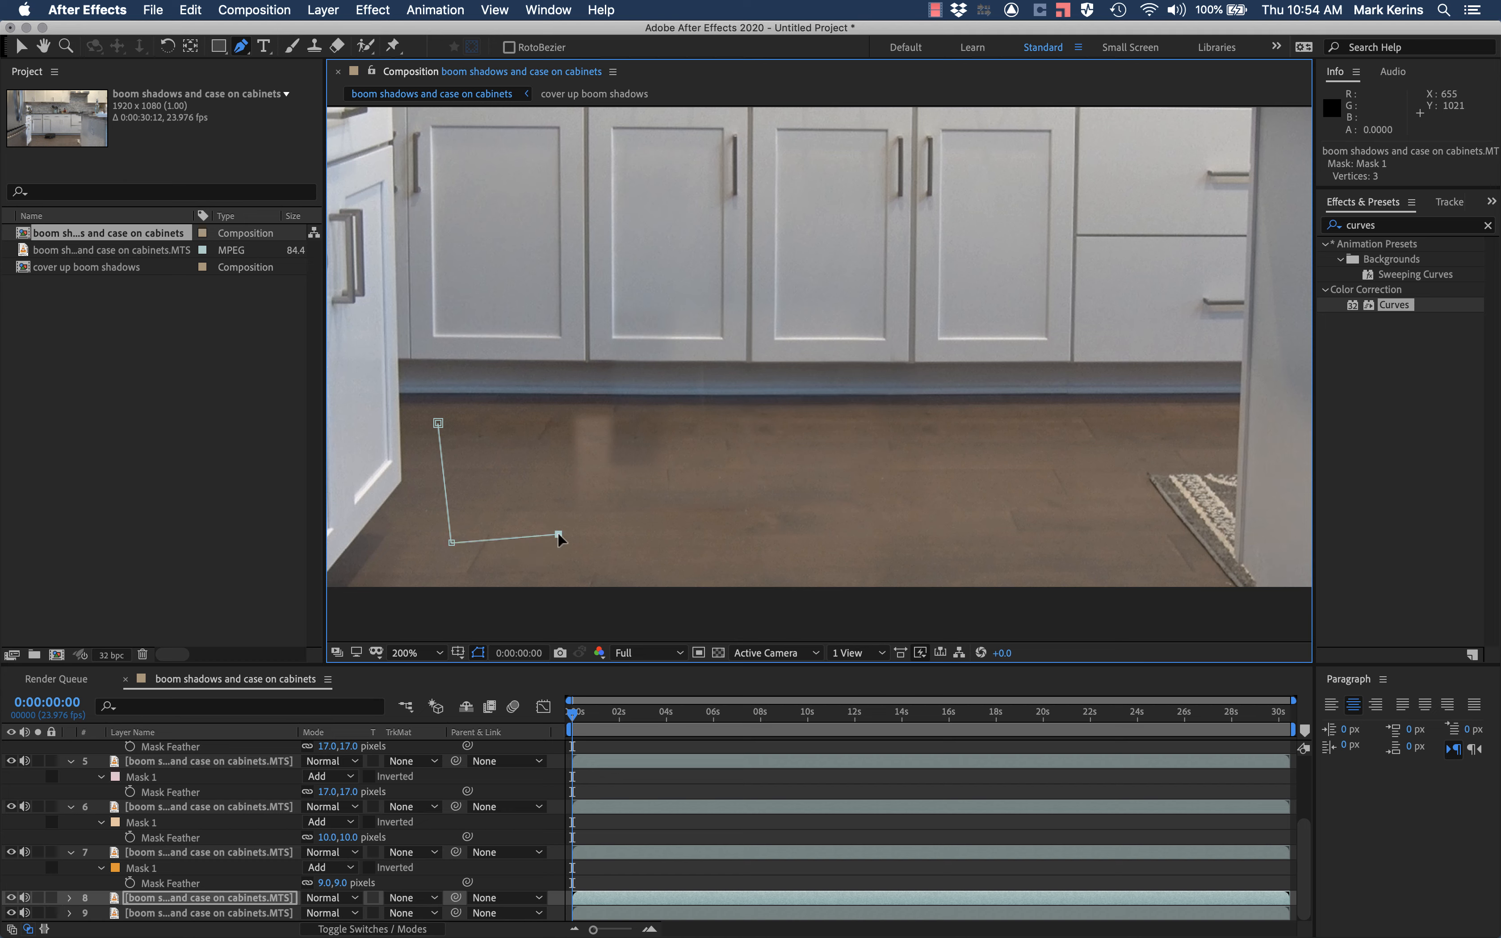
pyautogui.click(565, 422)
pyautogui.click(438, 423)
pyautogui.press('v')
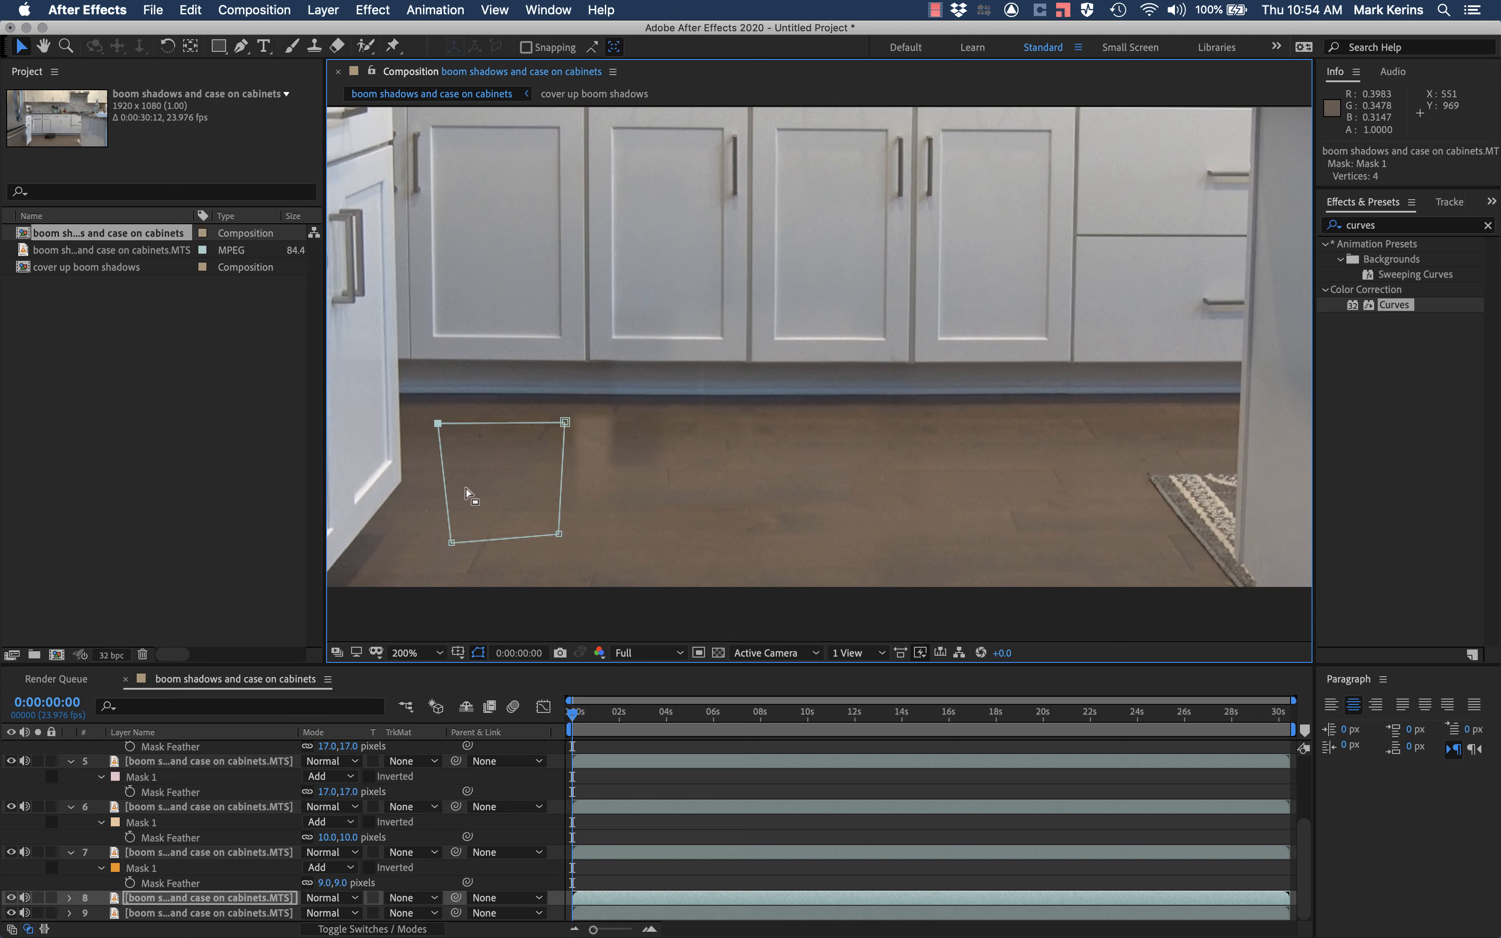
pyautogui.click(535, 479)
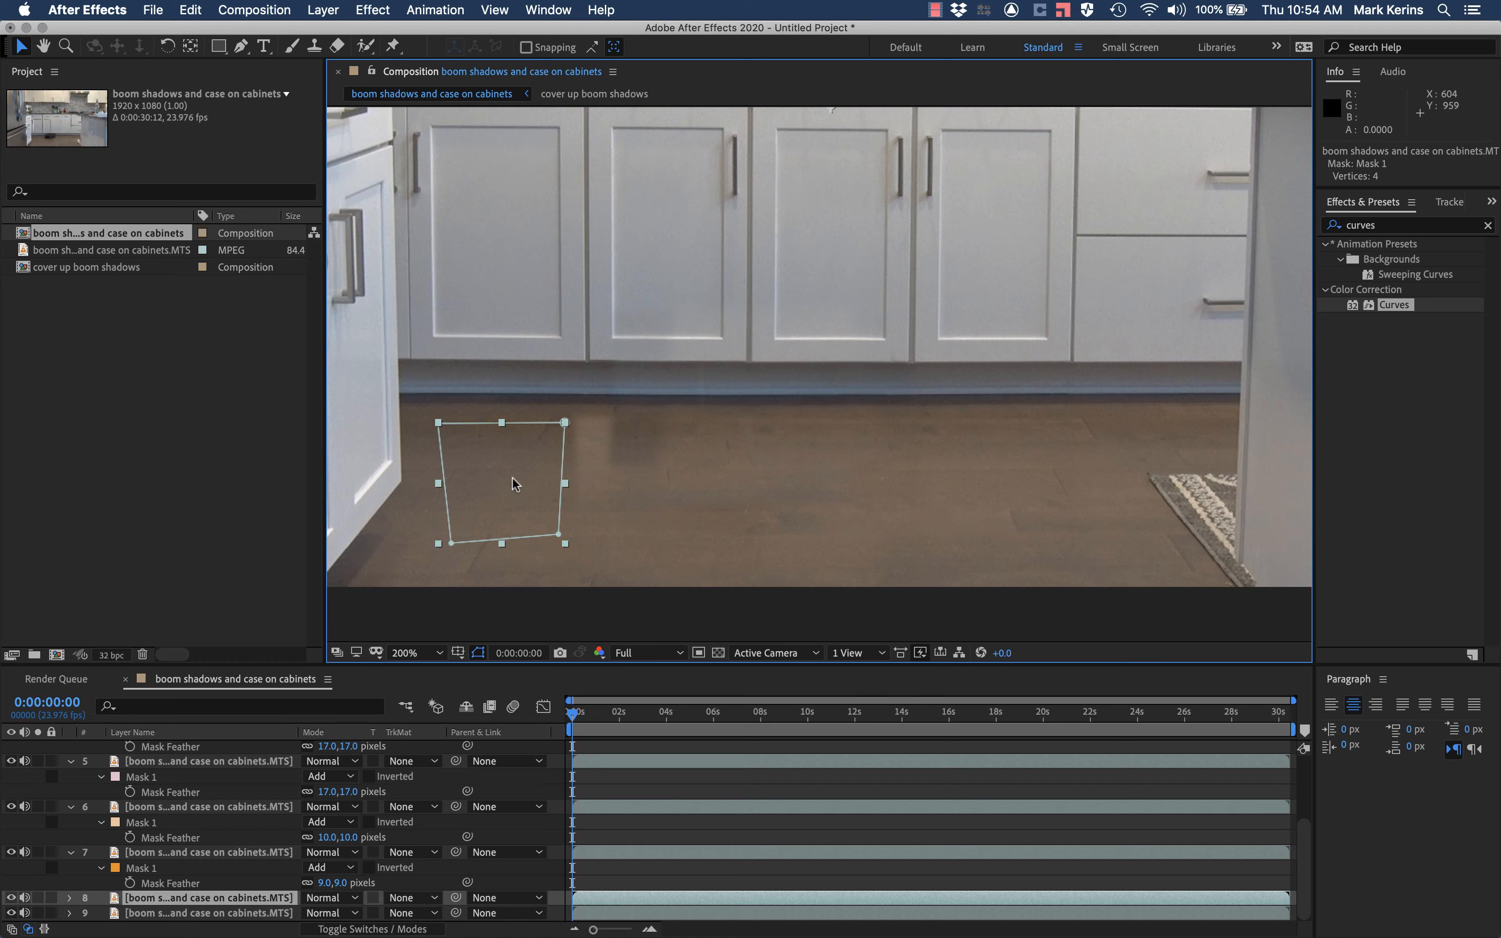
# Shift the masked floor copy about 91 px right and 10 px up over the pale floor area and move its layer above the 9-pixel-feathered patch
pyautogui.moveTo(512, 479); pyautogui.dragTo(593, 469)
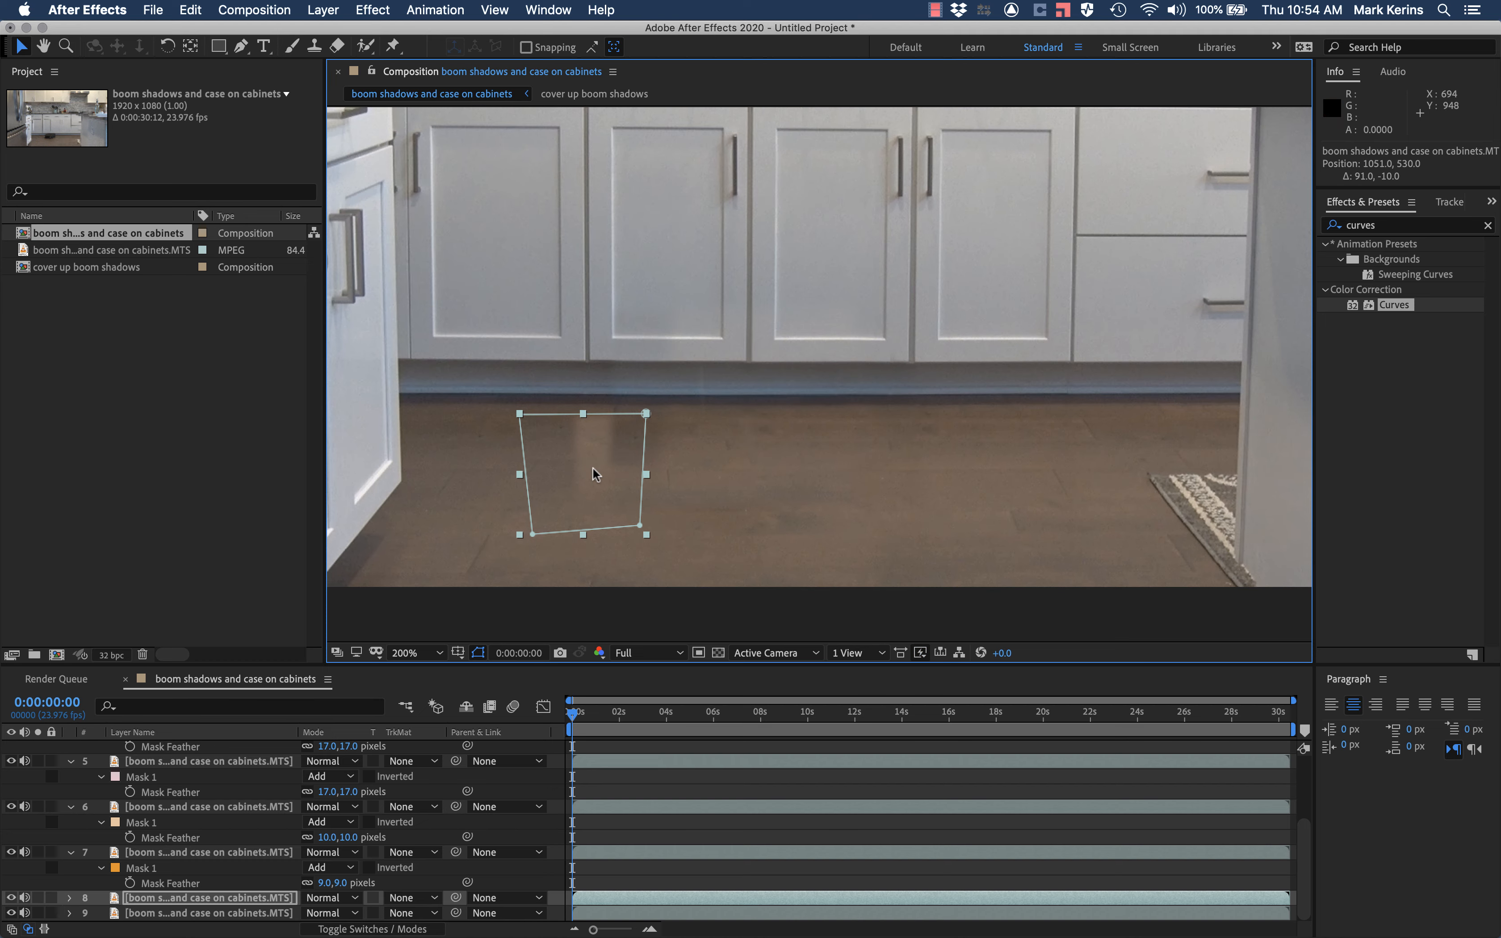
pyautogui.moveTo(218, 895); pyautogui.dragTo(189, 851)
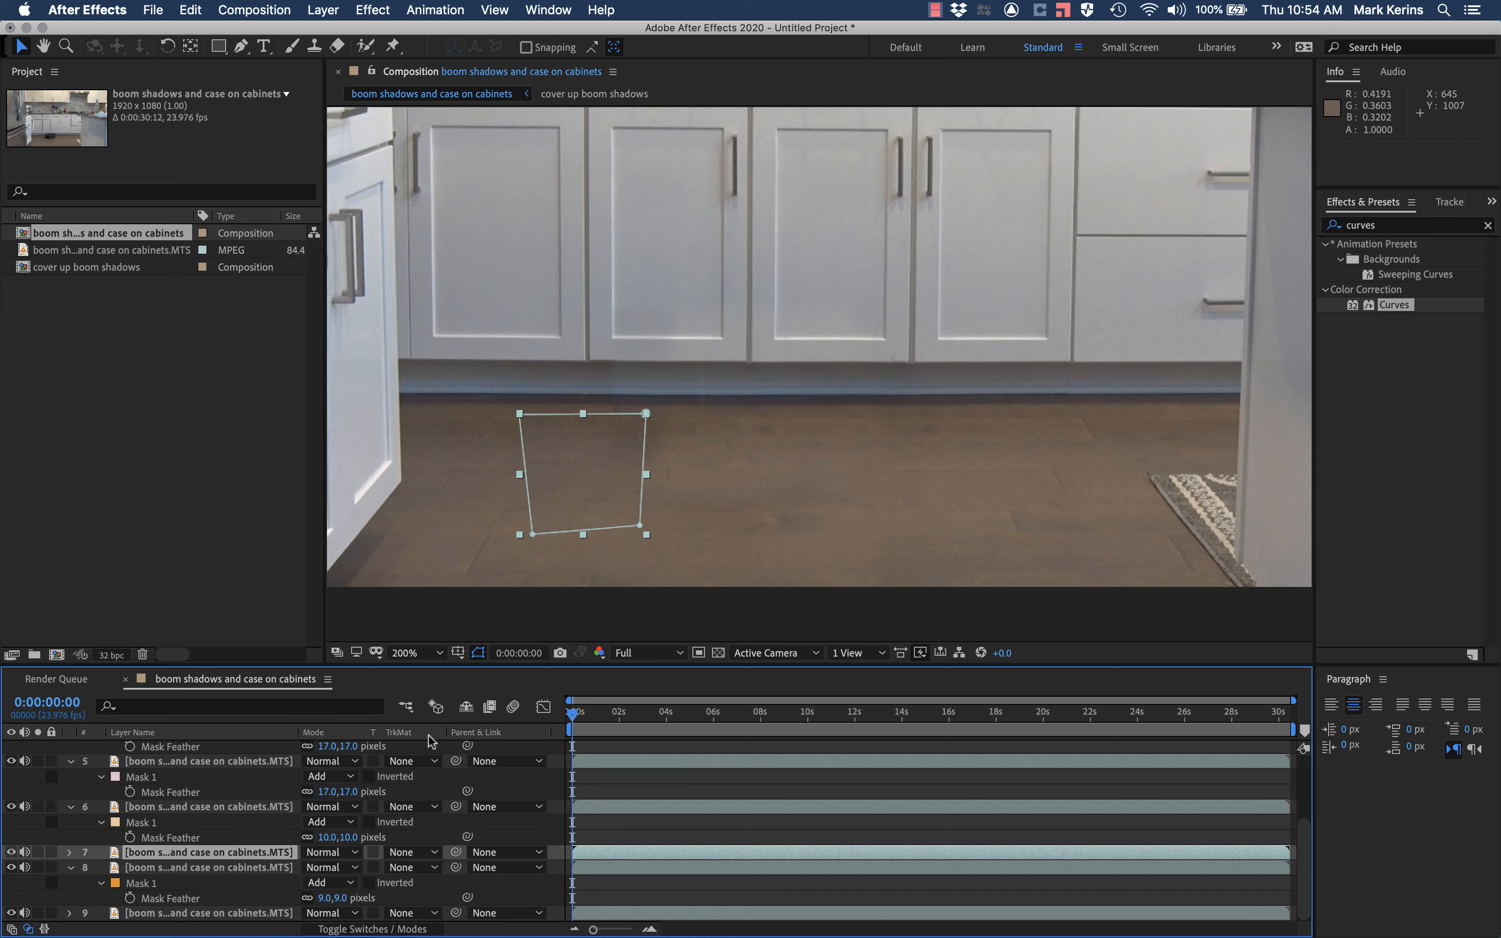
# Feather the mask of the shifted floor patch on layer 7 by 13 pixels
pyautogui.press('f')
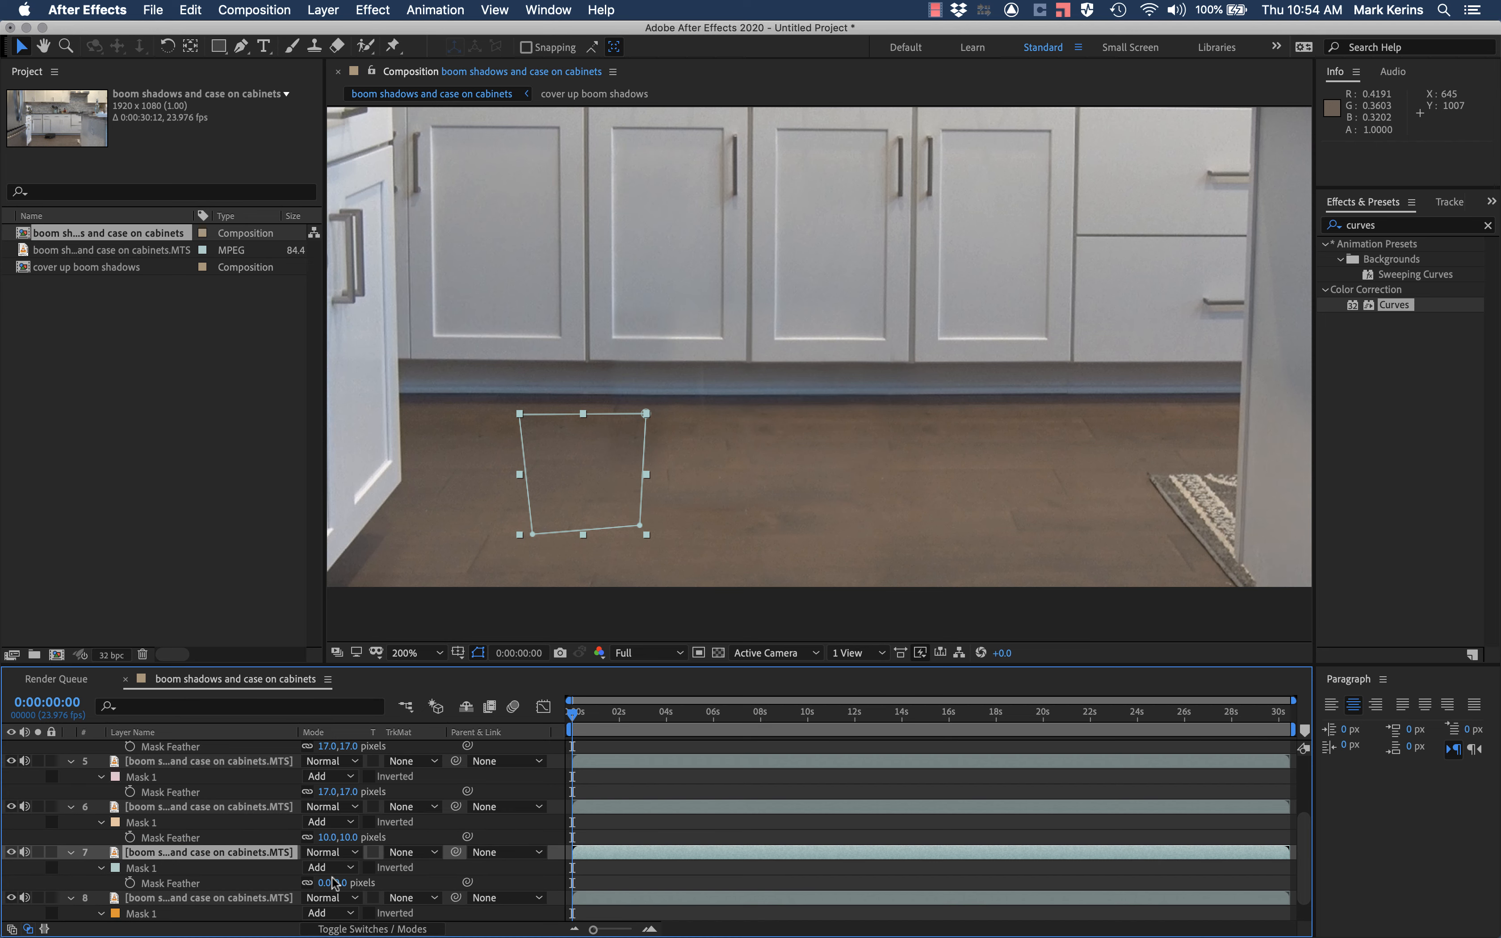
pyautogui.moveTo(325, 883); pyautogui.dragTo(340, 883)
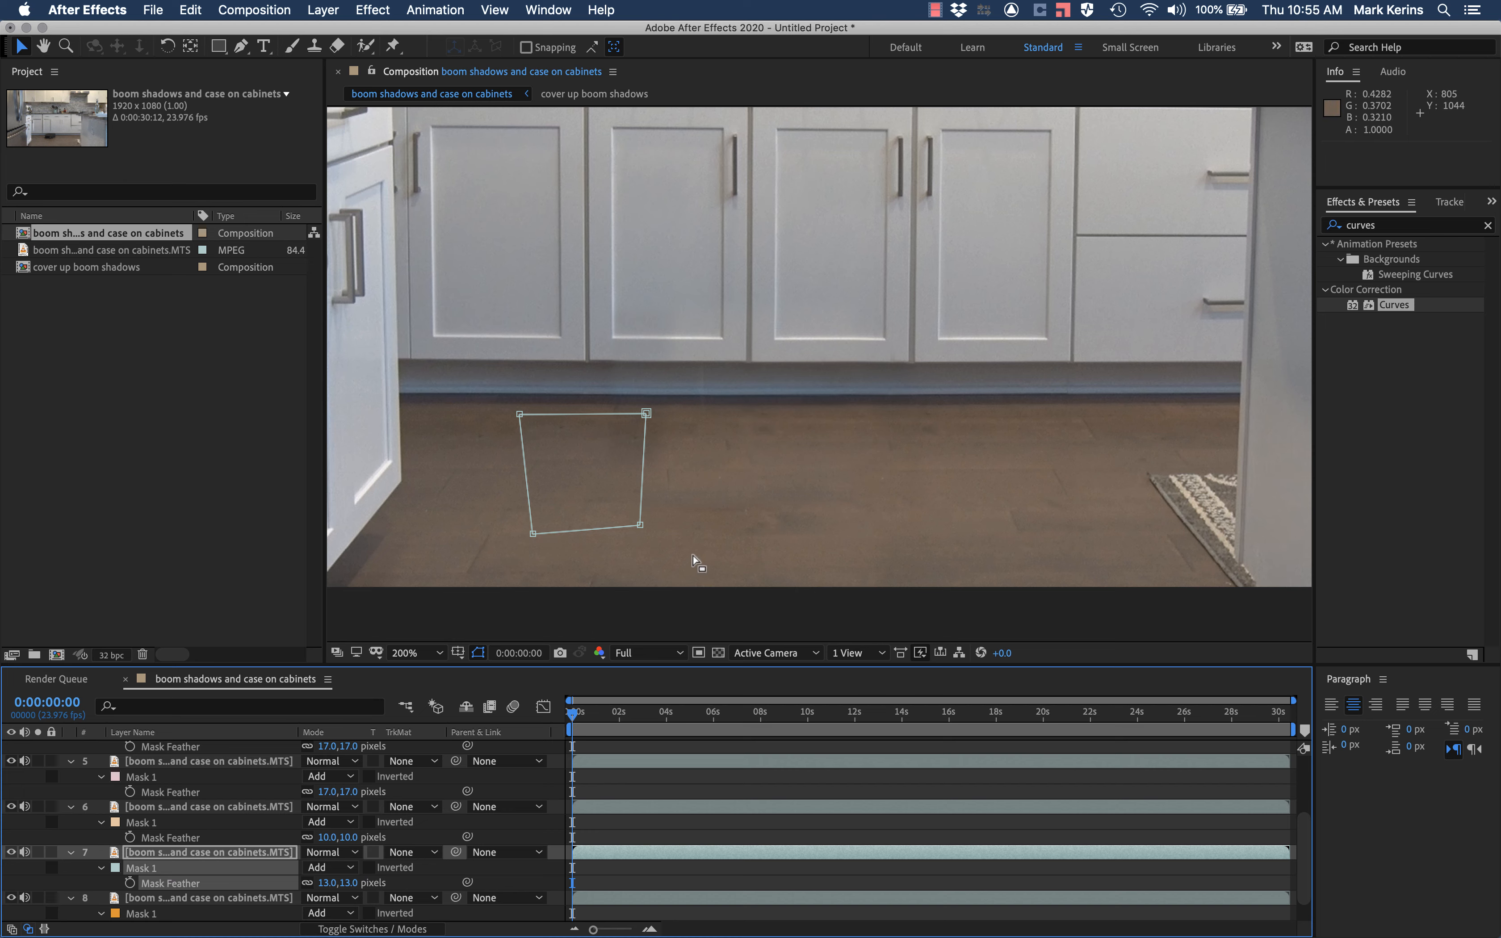
pyautogui.press('super+Down')
pyautogui.press('super+Down')
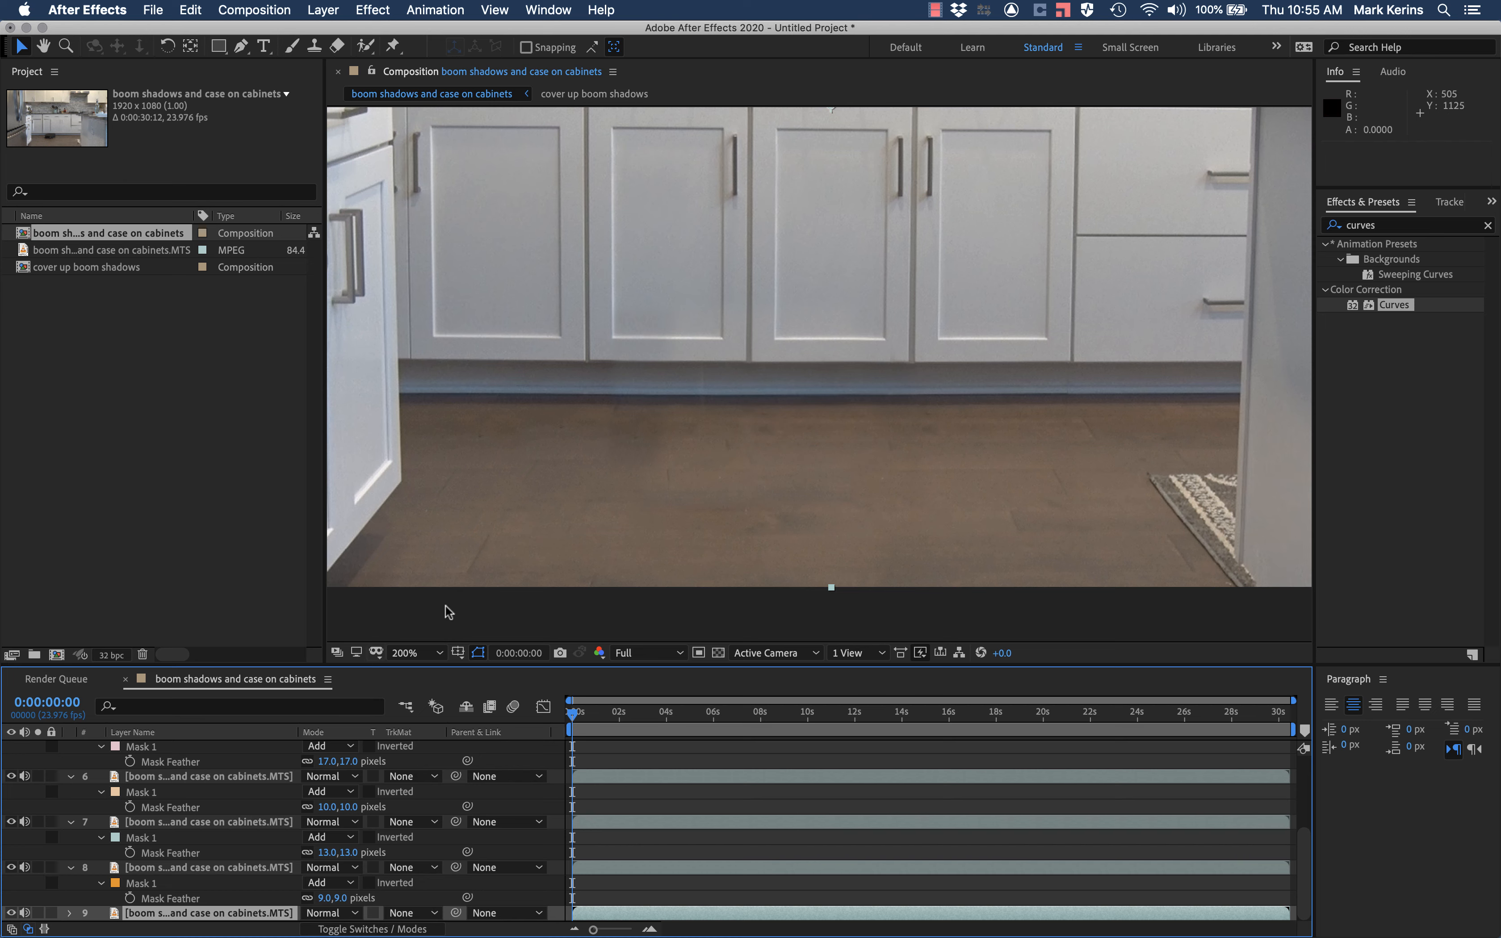
# Raise the two lower points of the layer 6 patch's mask to the floor just below the baseboard
pyautogui.click(194, 823)
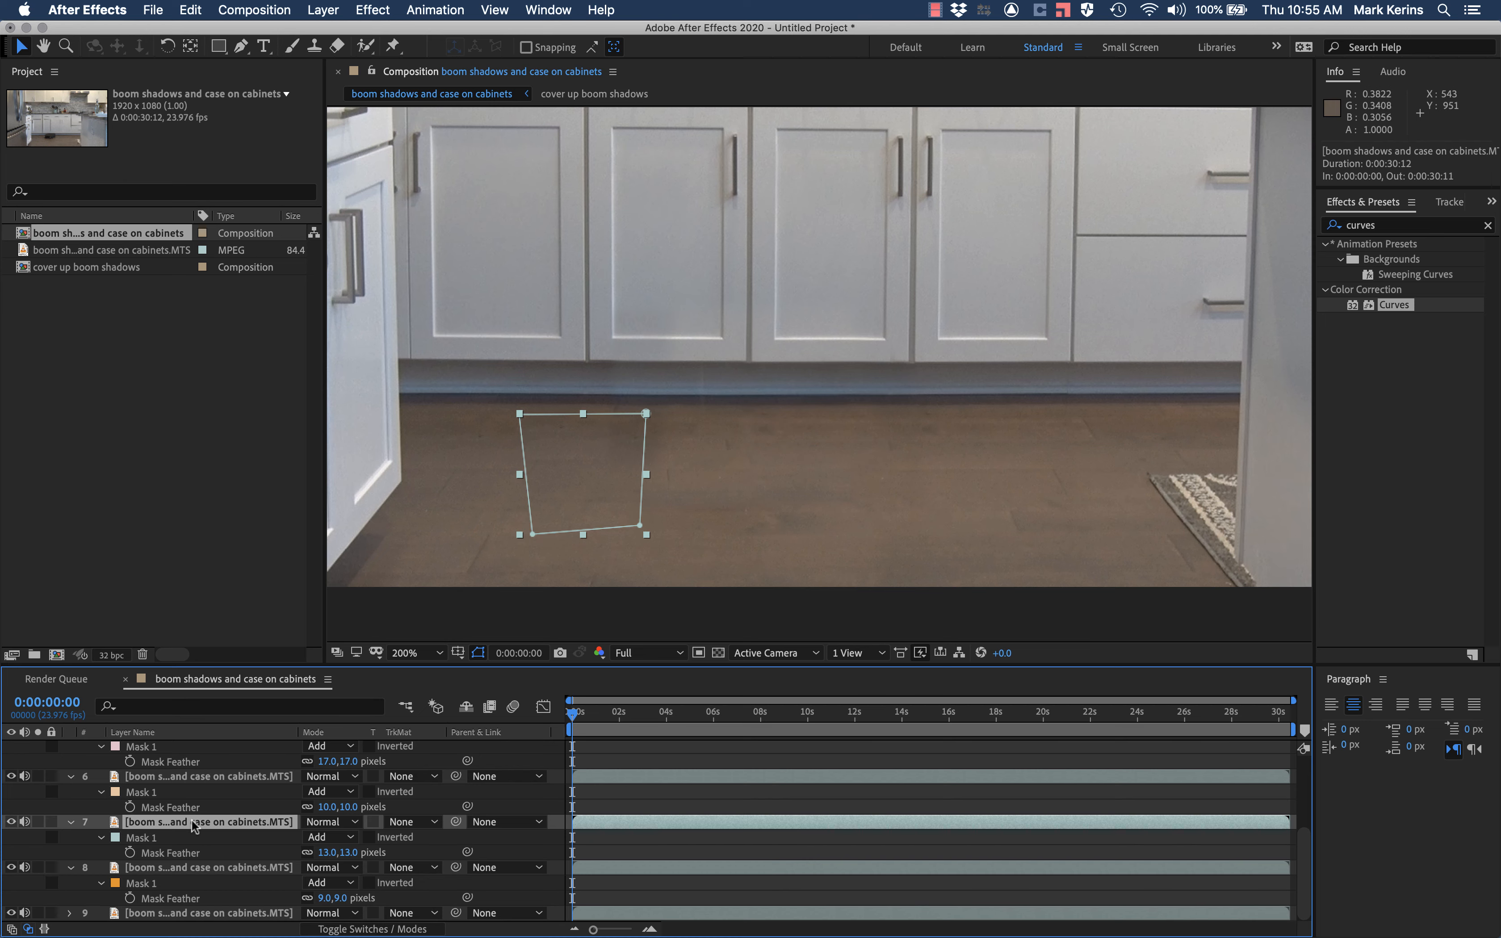
pyautogui.click(190, 774)
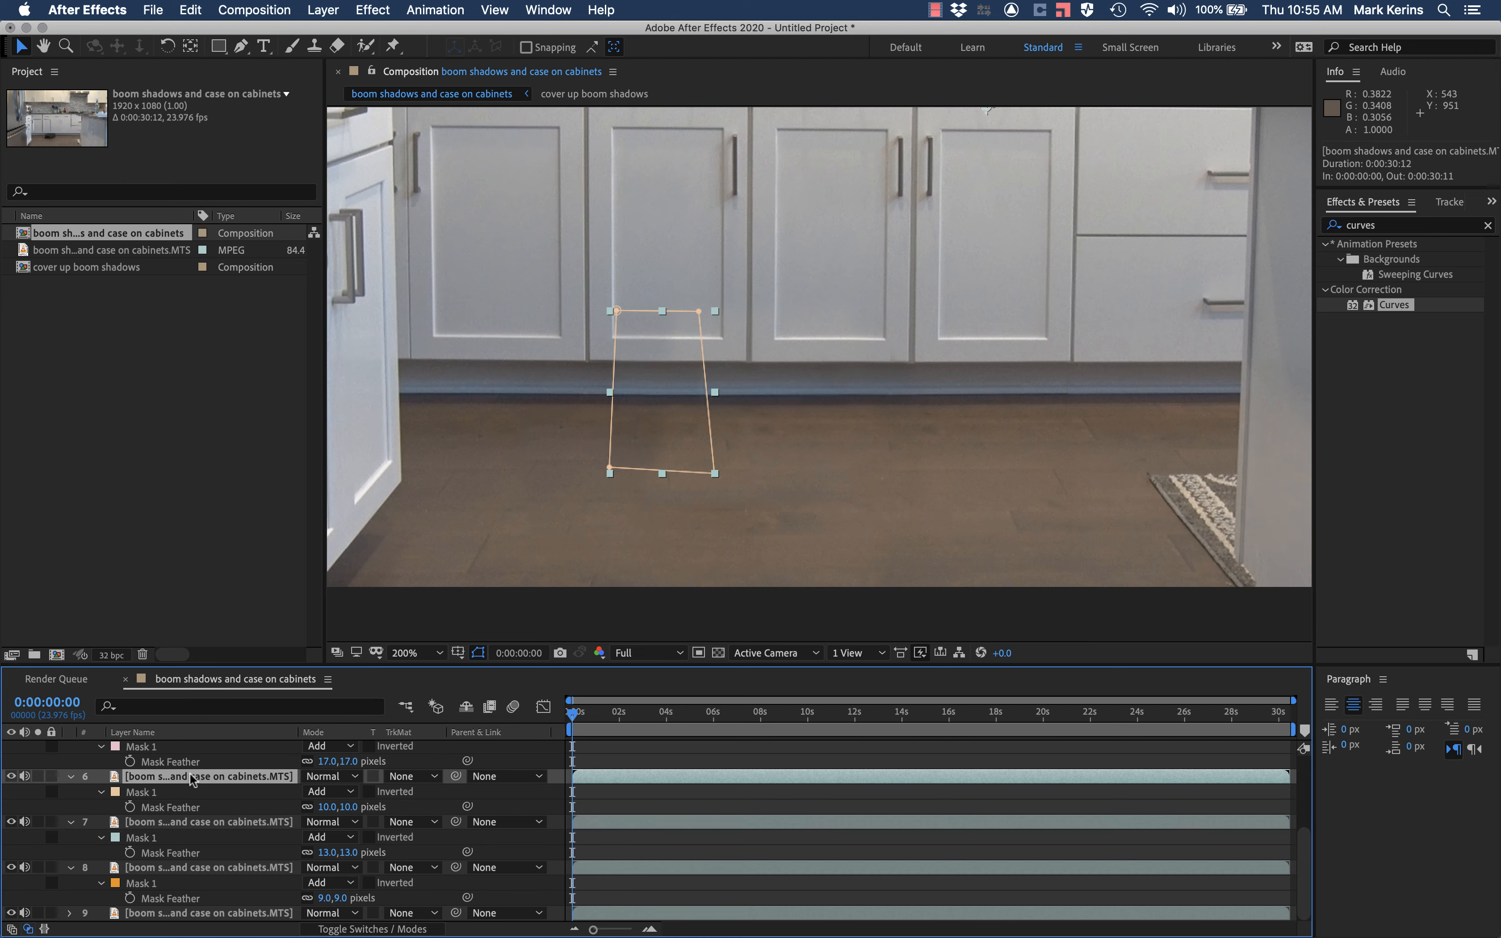
pyautogui.click(11, 777)
pyautogui.click(11, 777)
pyautogui.moveTo(612, 466); pyautogui.dragTo(602, 416)
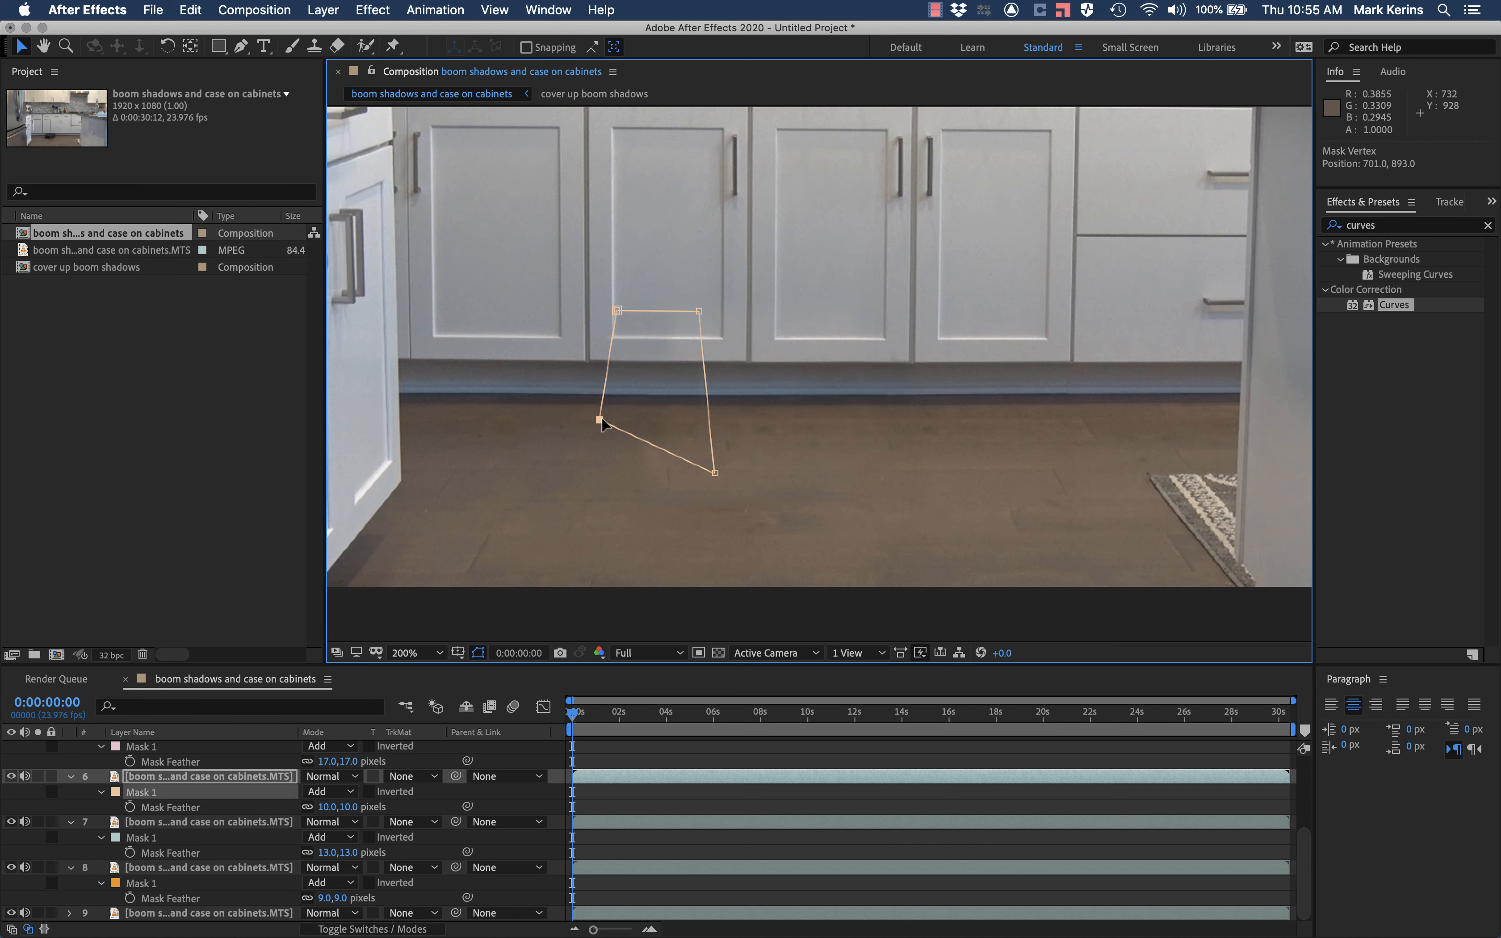
pyautogui.moveTo(715, 473); pyautogui.dragTo(716, 429)
pyautogui.click(600, 420)
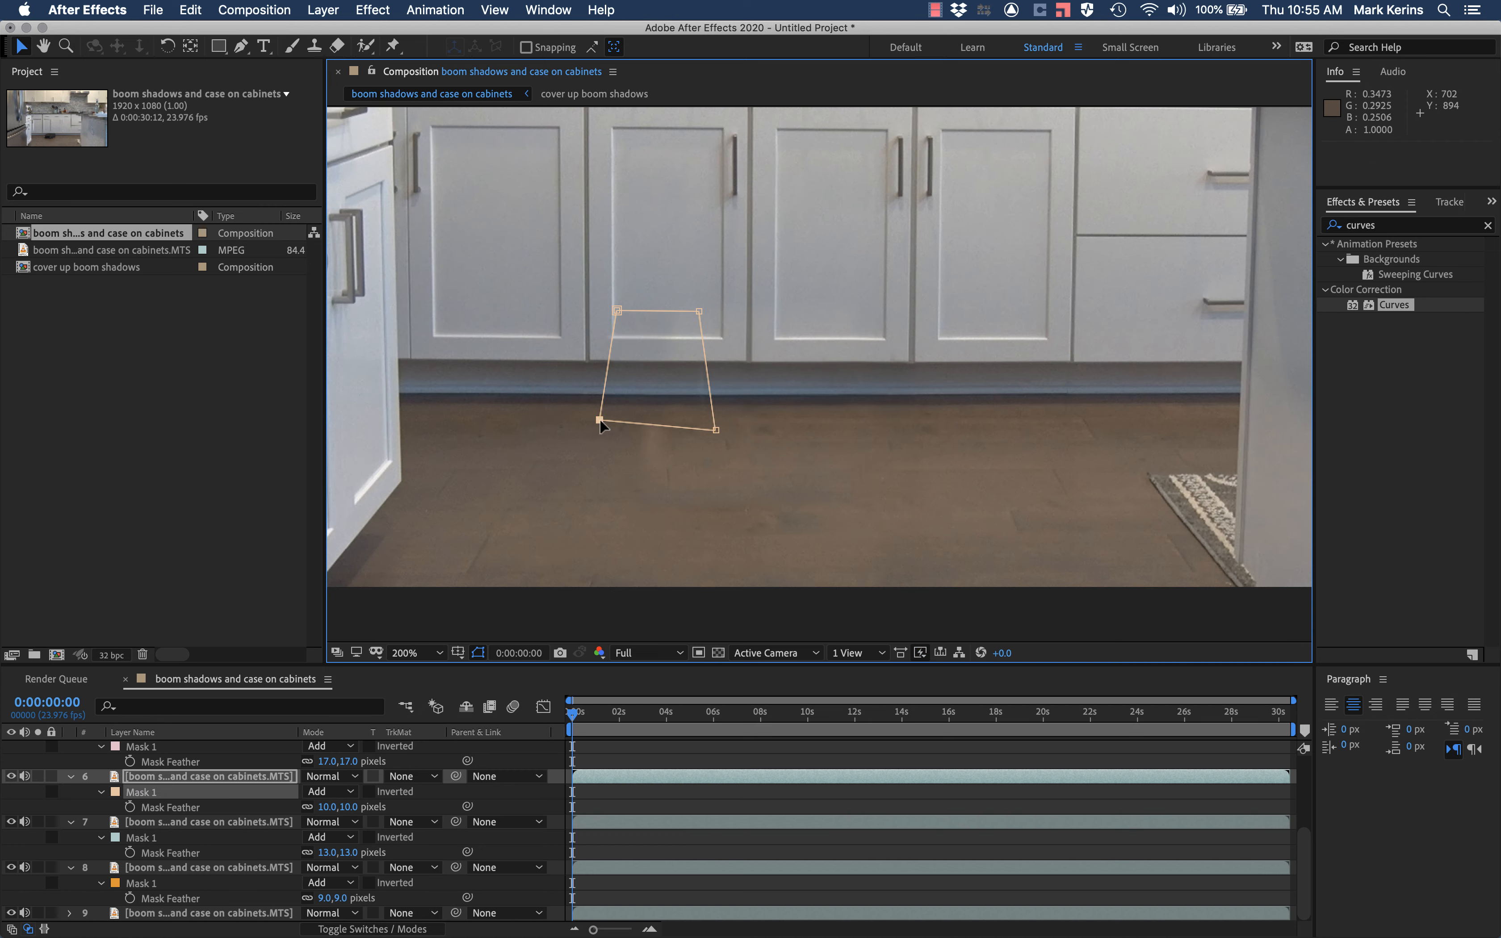
pyautogui.moveTo(599, 420); pyautogui.dragTo(600, 424)
pyautogui.click(620, 452)
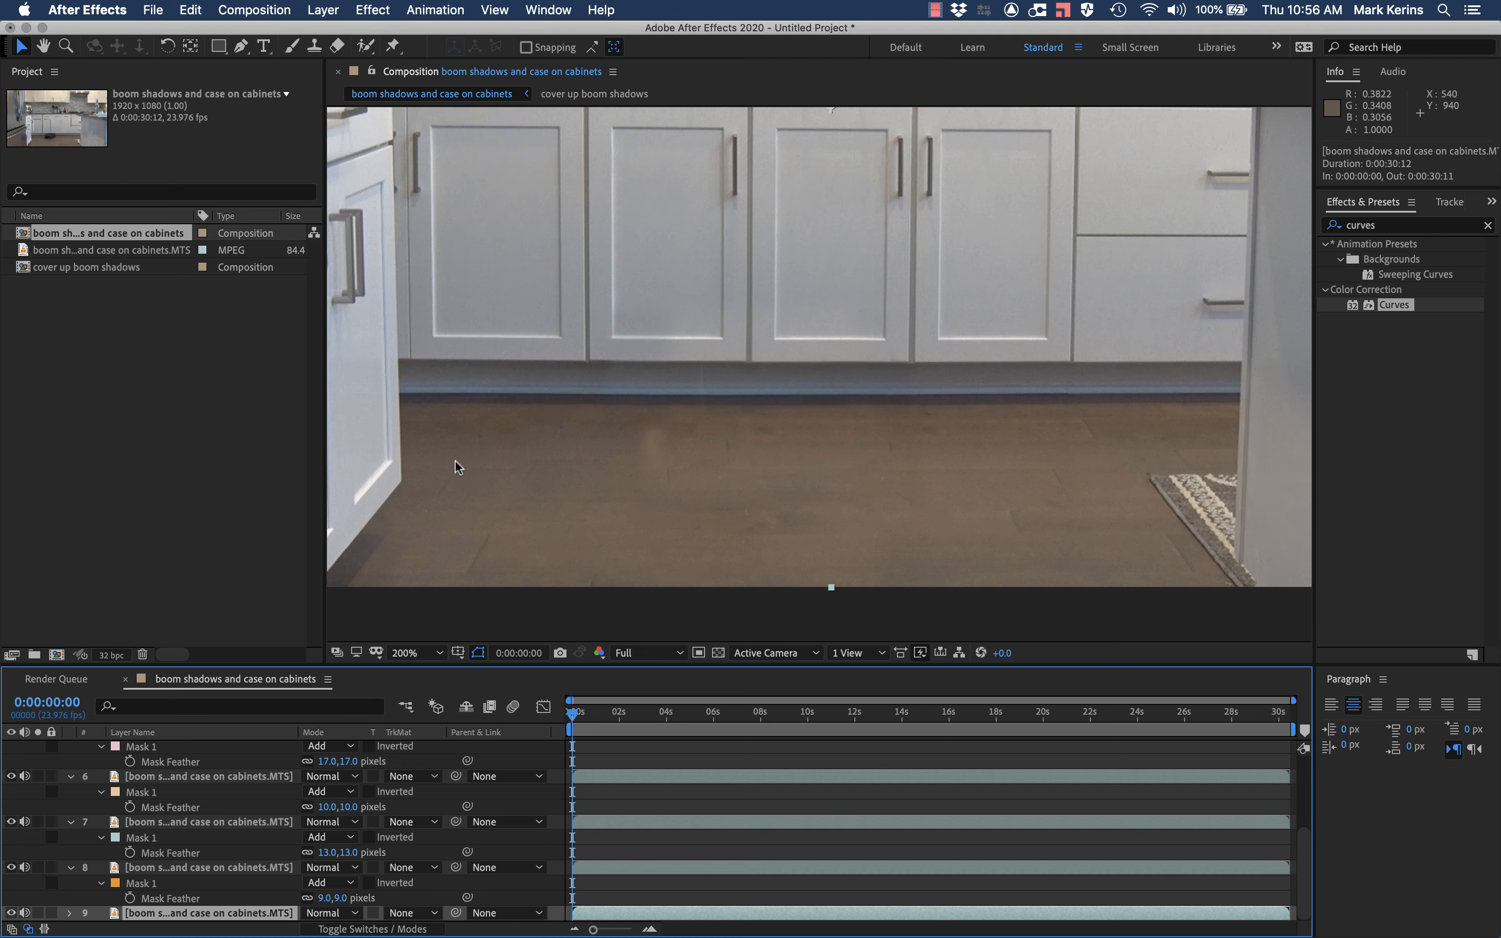
# Duplicate the bottom footage layer and draw a four-point mask on the copy around the clean floor near the front-left cabinet door
pyautogui.press('g')
pyautogui.click(436, 439)
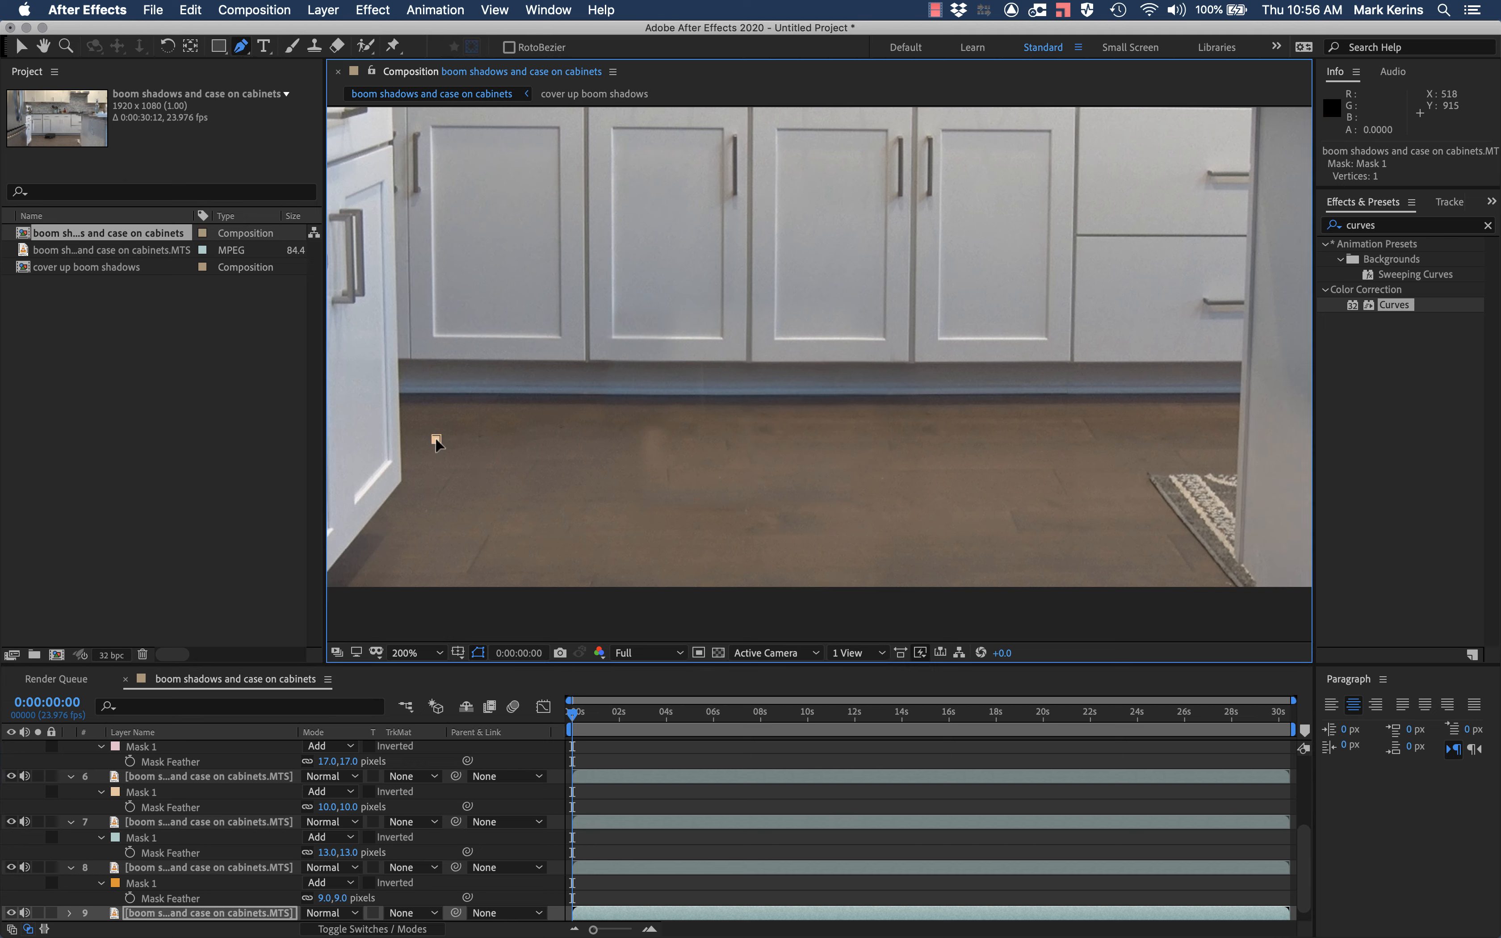
pyautogui.click(430, 551)
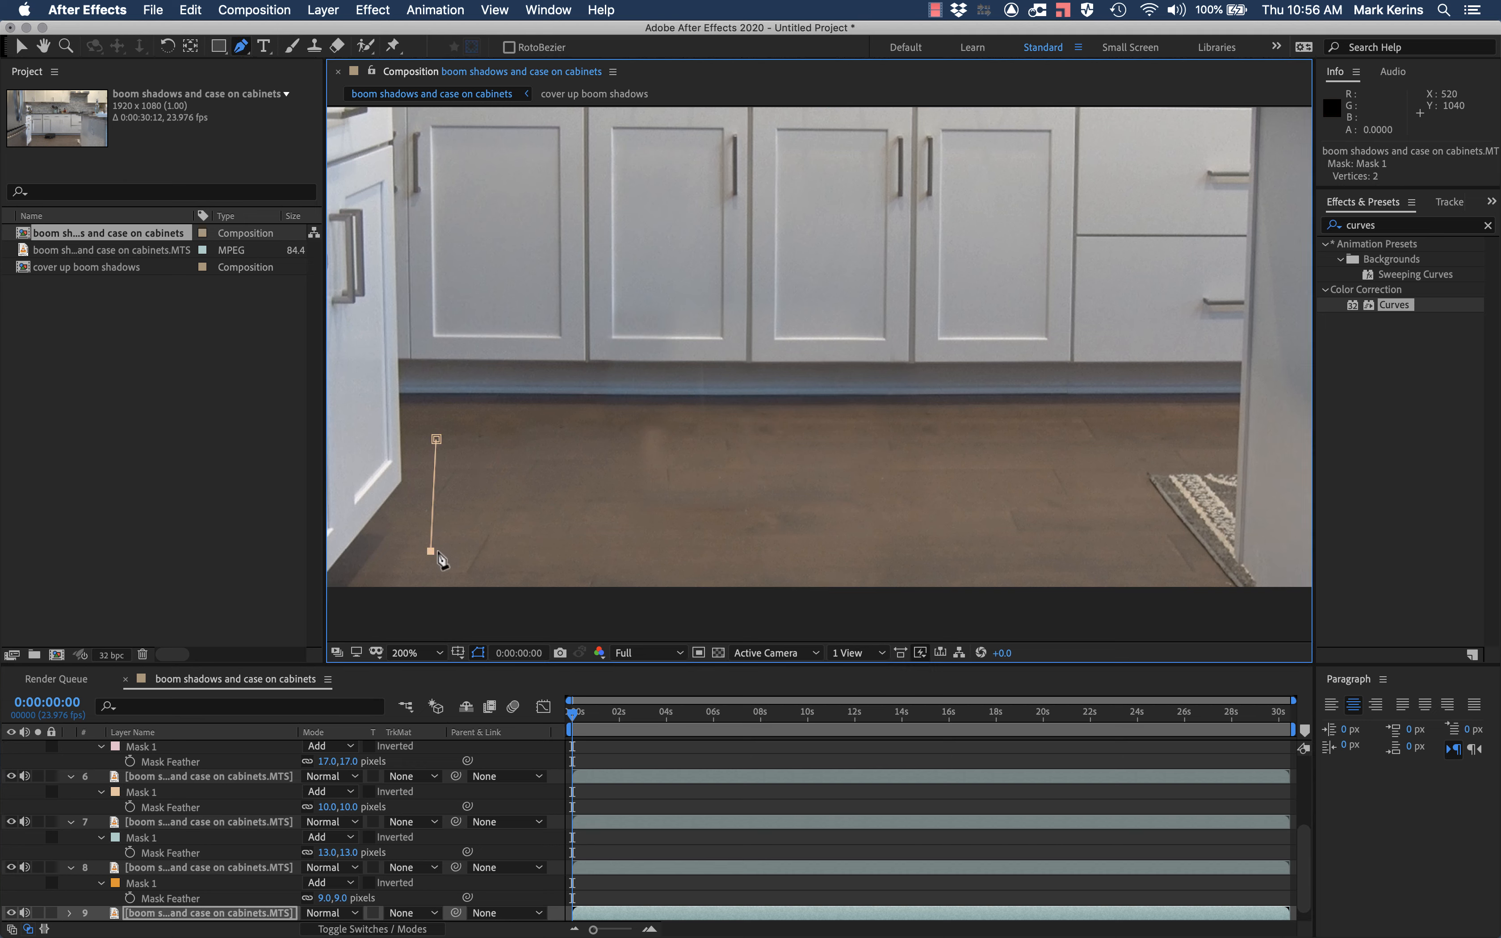
pyautogui.click(521, 559)
pyautogui.click(527, 438)
pyautogui.click(436, 439)
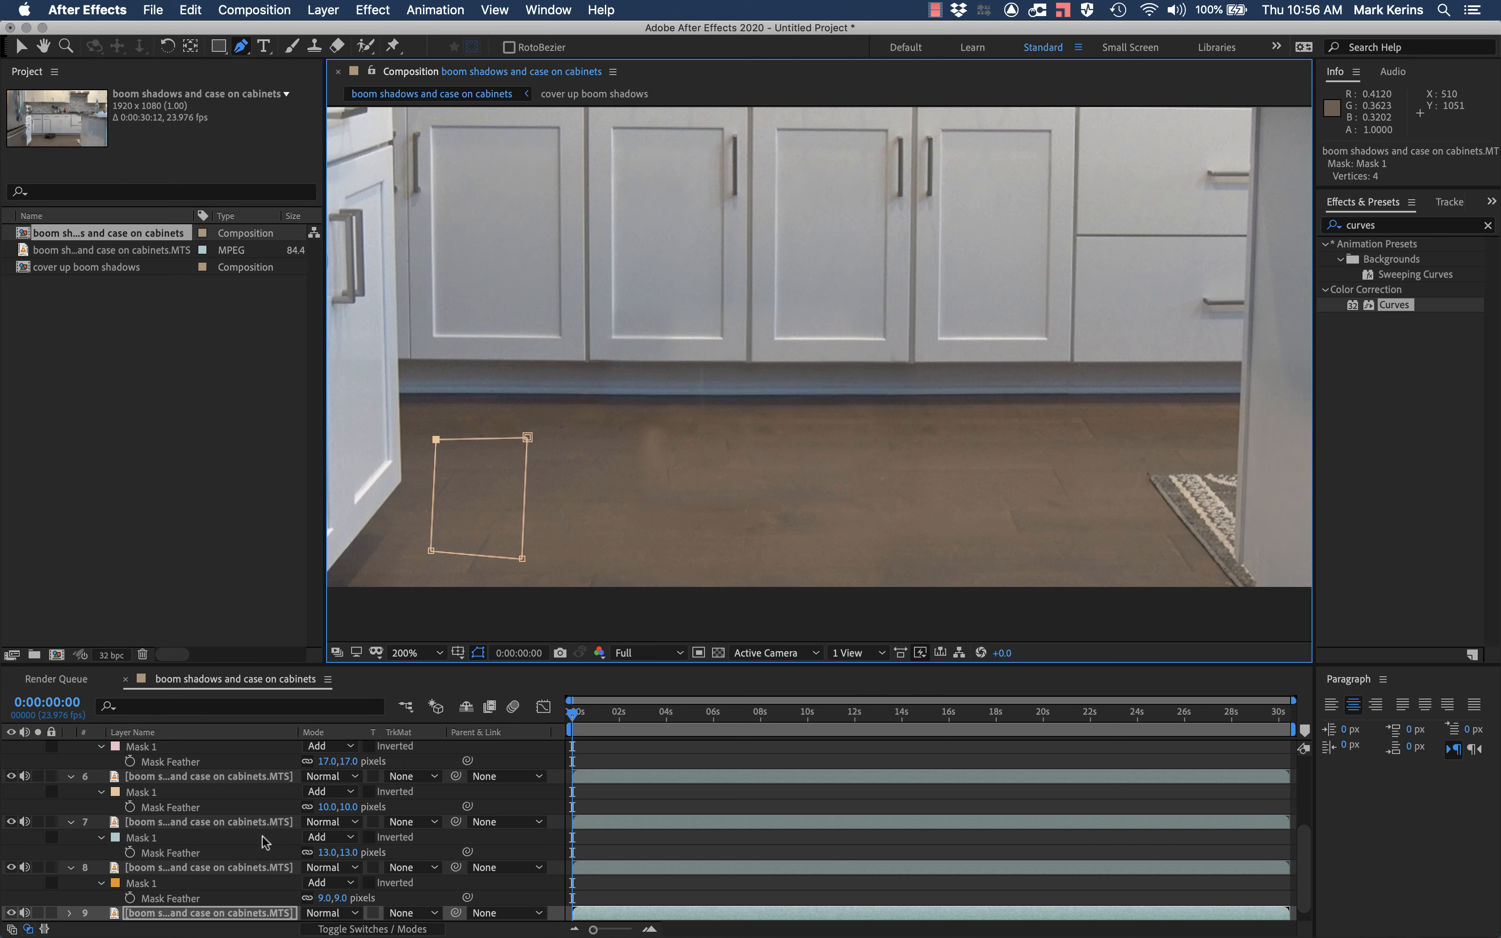
# Feather Mask 1 of the new floor copy on layer 9 by 16 pixels
pyautogui.scroll(-1, 292, 869)
pyautogui.press('f')
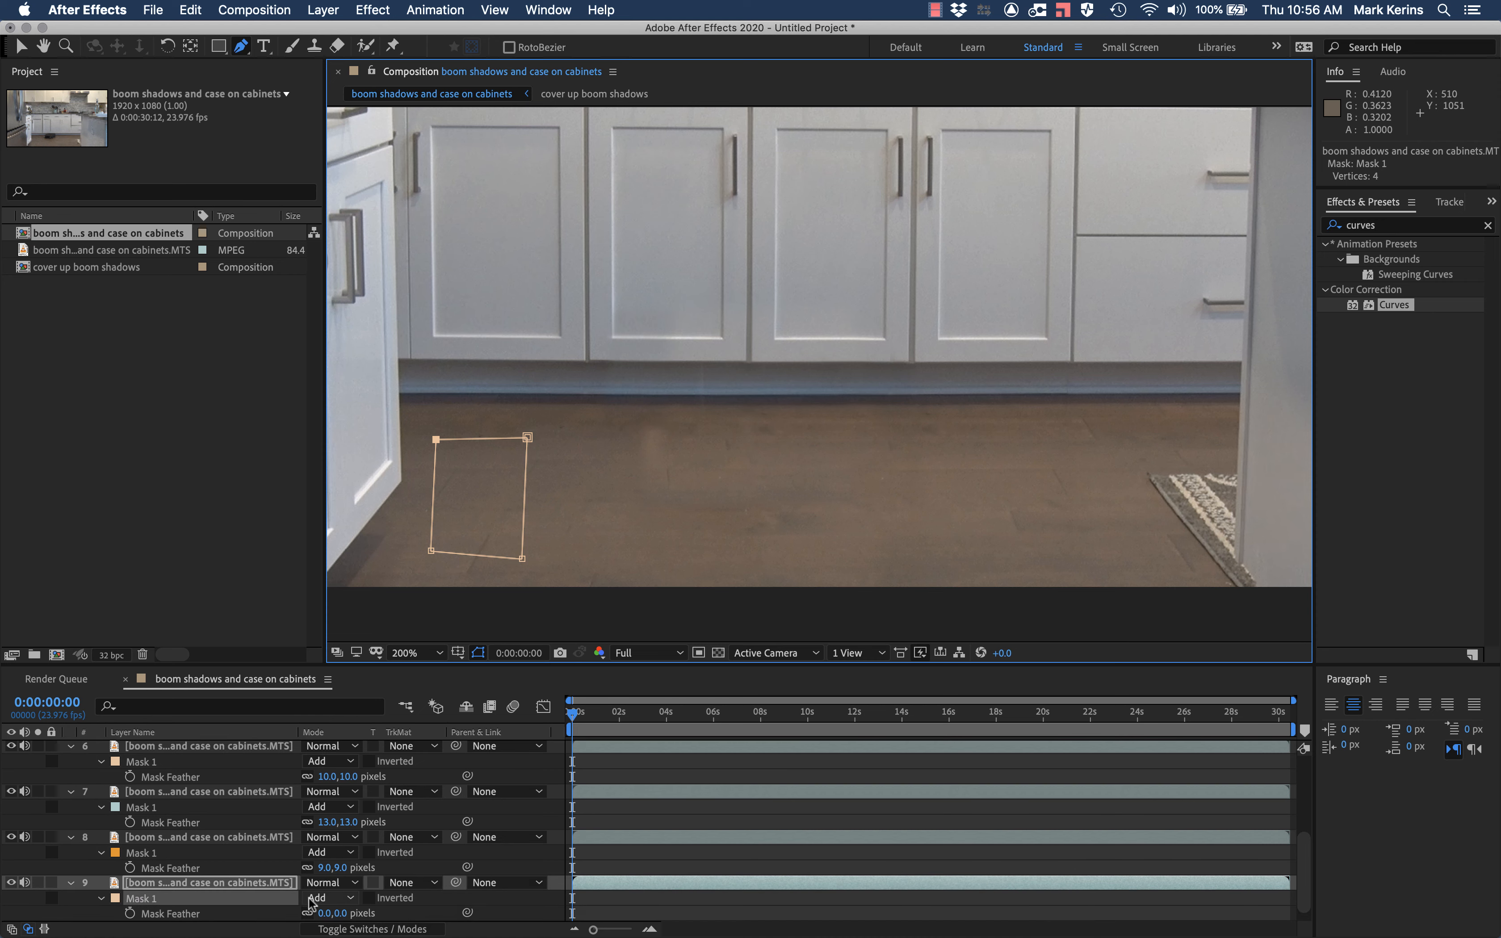
pyautogui.moveTo(330, 913); pyautogui.dragTo(341, 913)
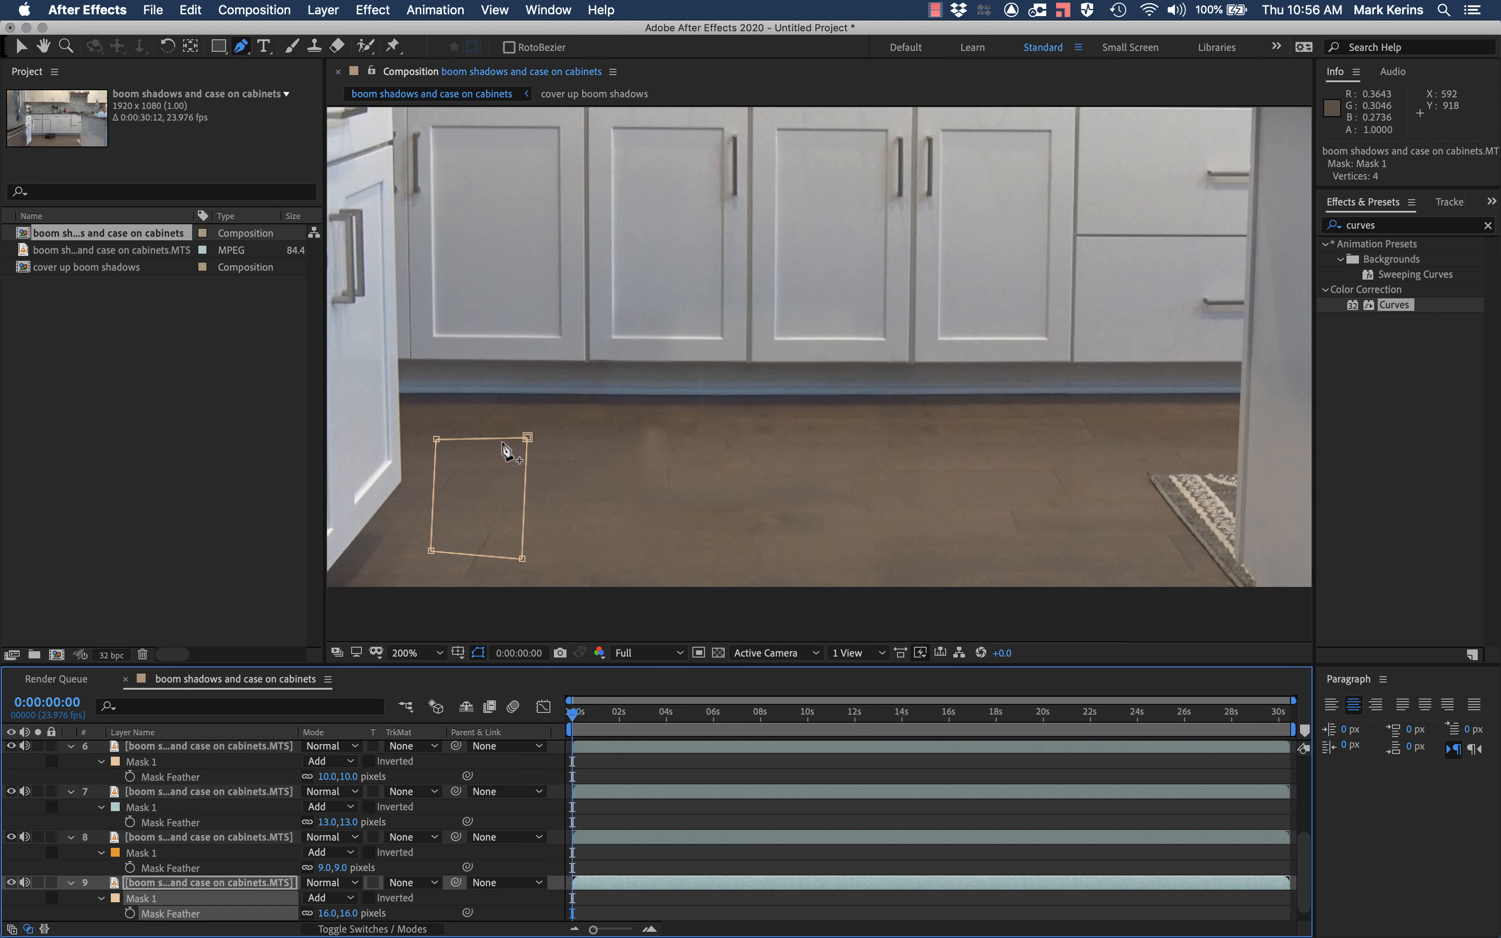
# Draw a second four-point mask with a rounded upper-right corner on layer 9, overlapping the right side of the first mask
pyautogui.click(618, 439)
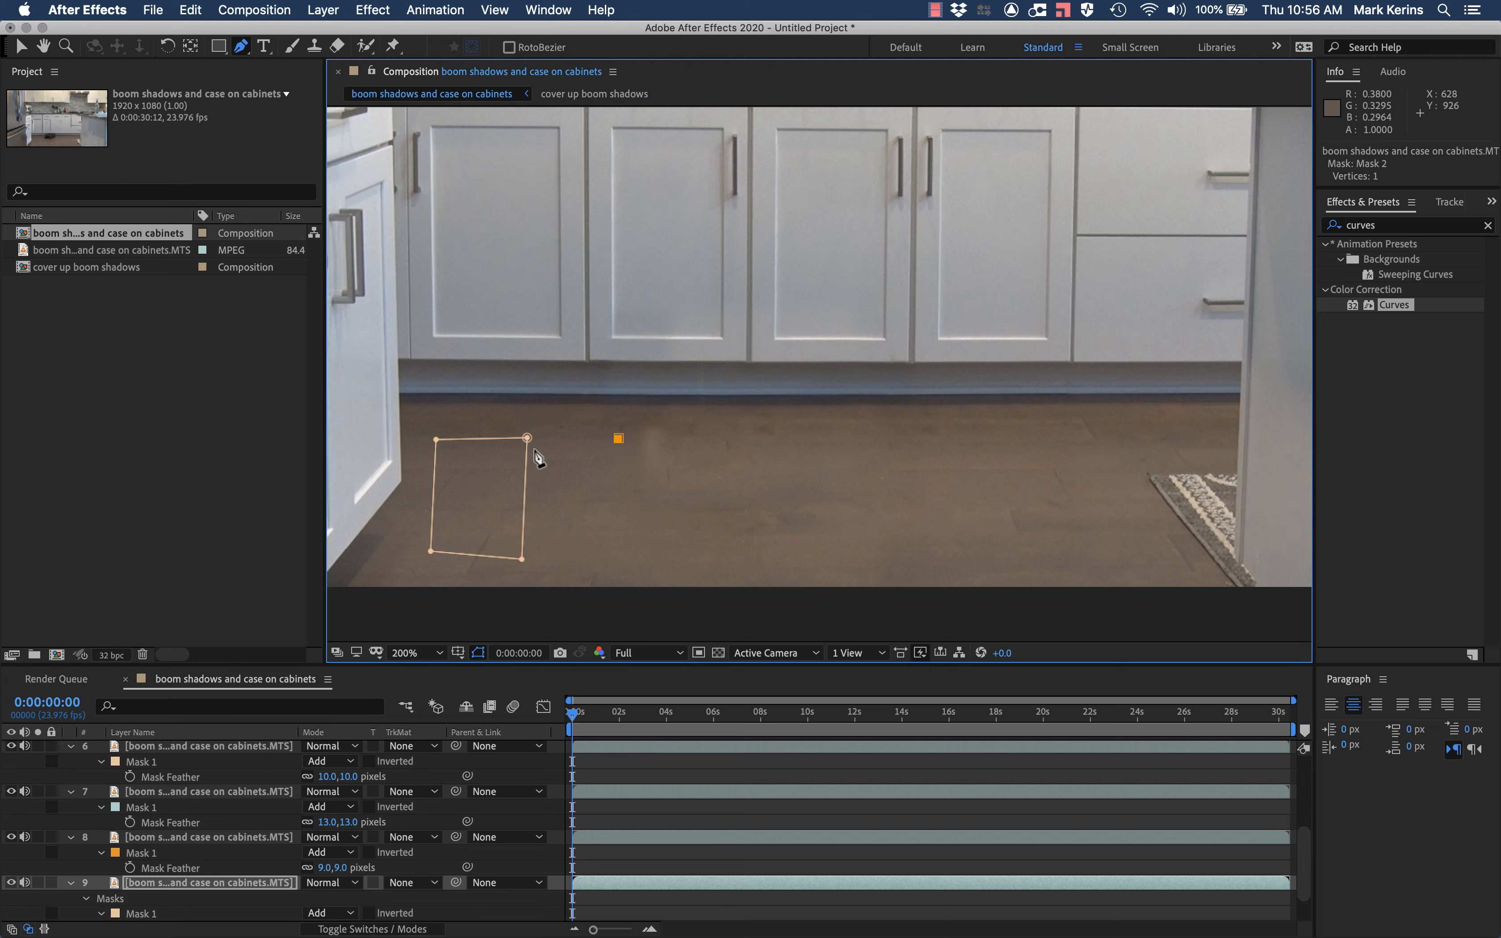
pyautogui.click(513, 438)
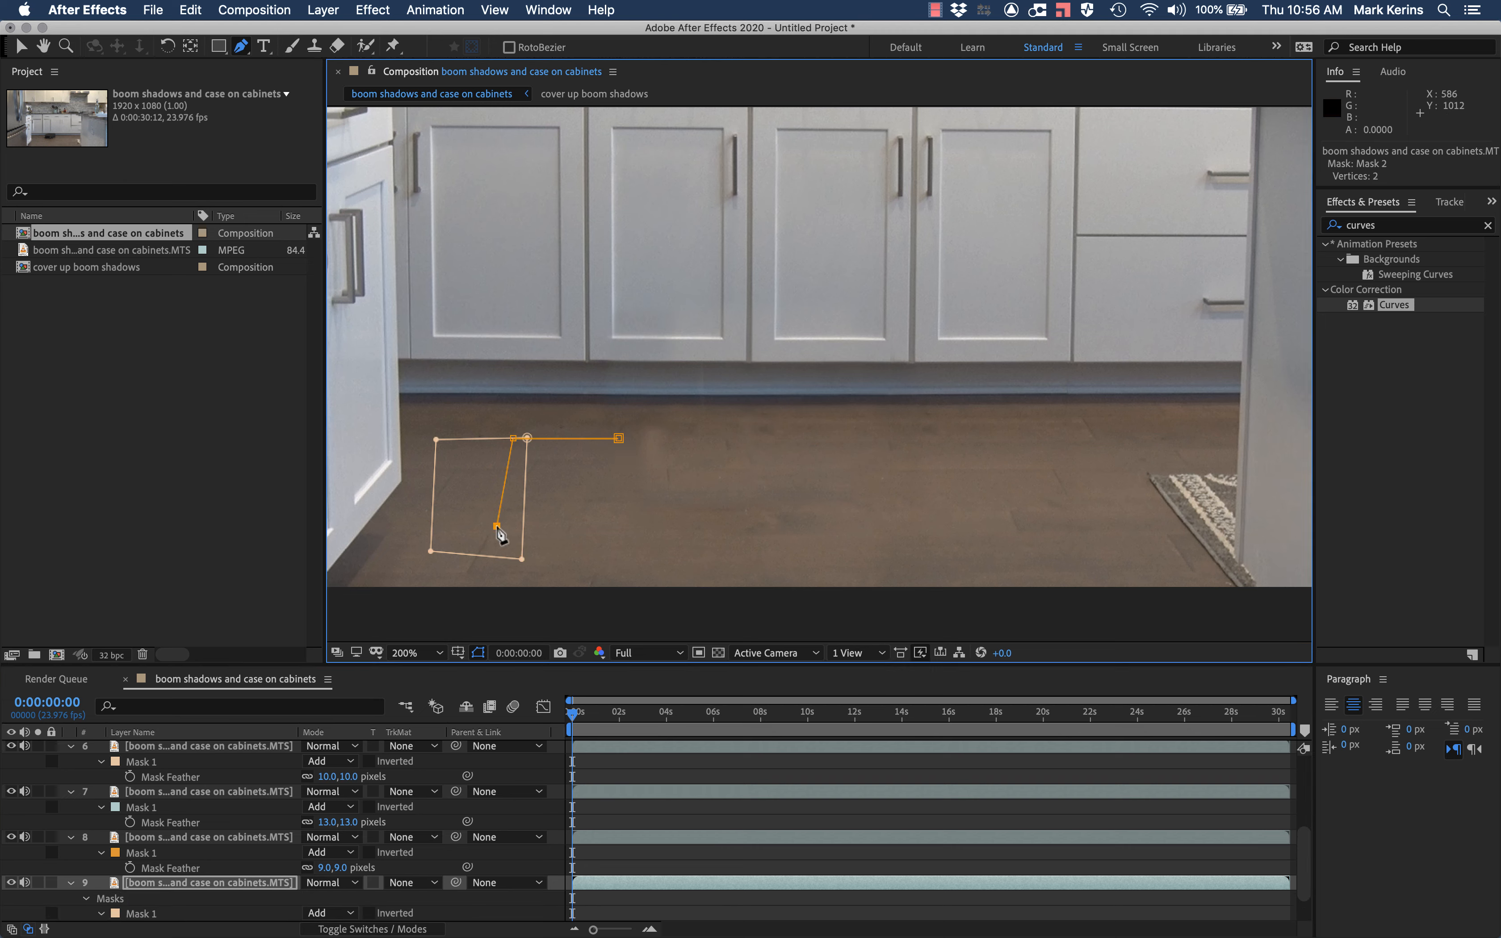
pyautogui.click(579, 544)
pyautogui.moveTo(618, 438); pyautogui.dragTo(585, 442)
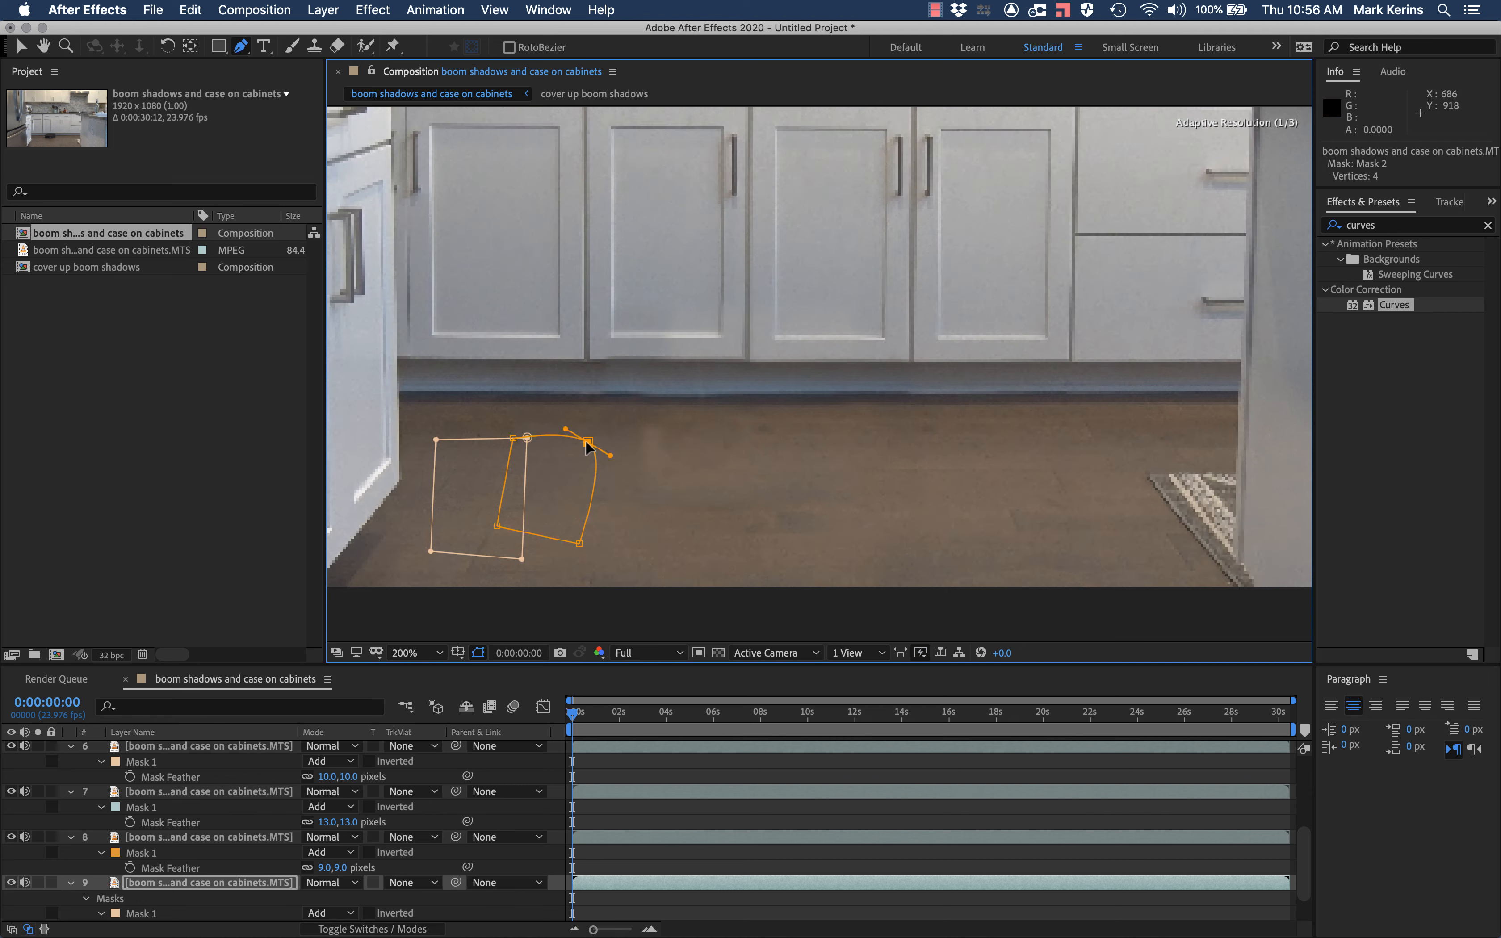
pyautogui.moveTo(578, 544); pyautogui.dragTo(590, 545)
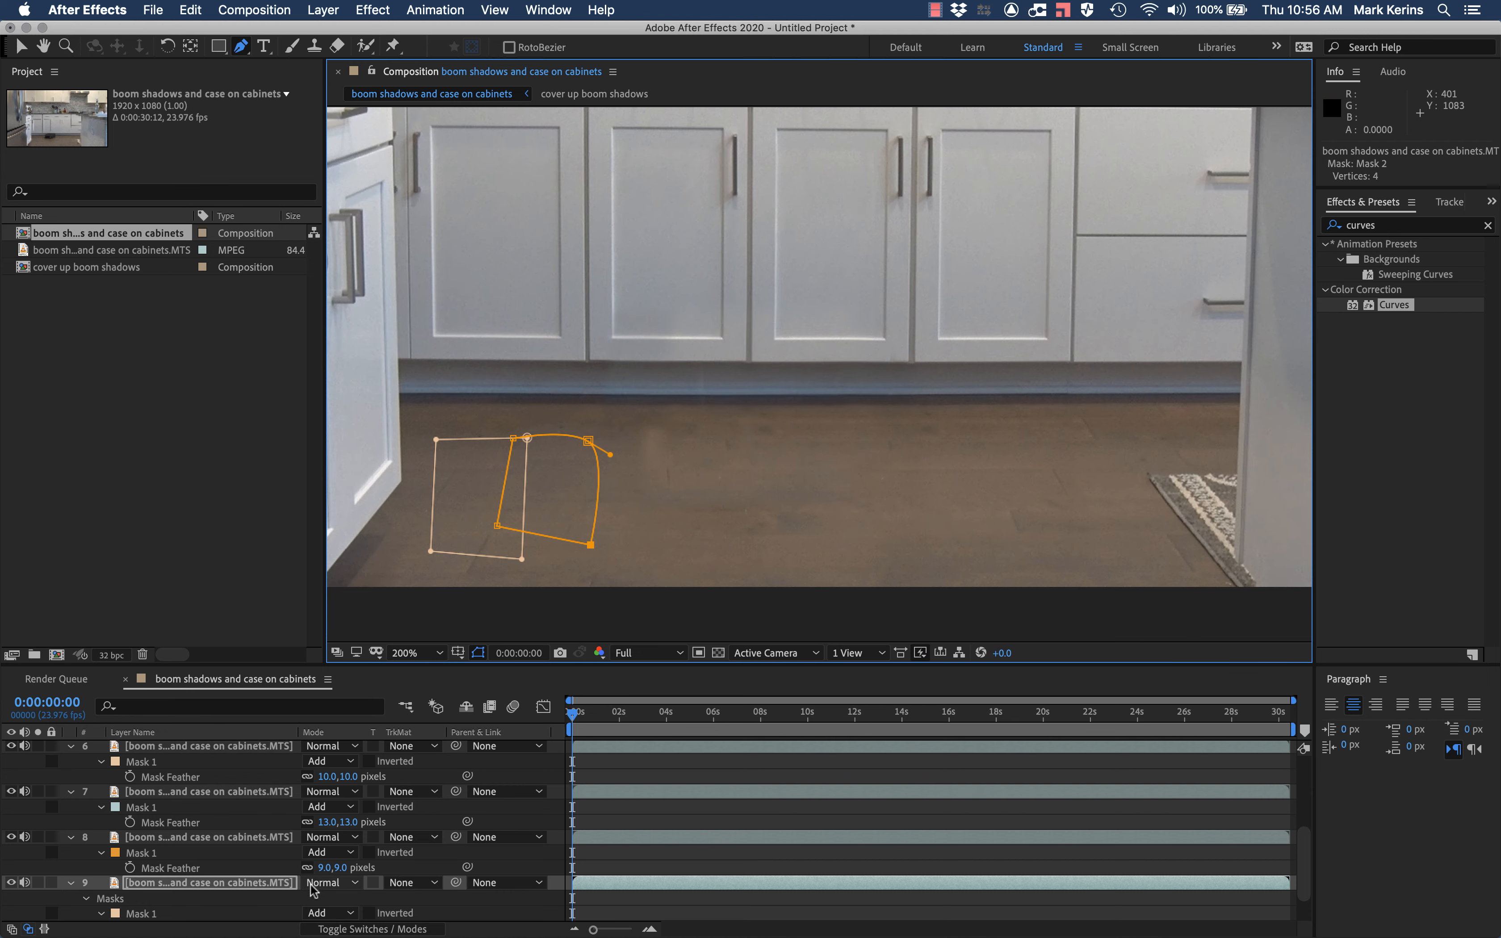
# Feather Mask 2 on layer 9 by 51 pixels
pyautogui.scroll(-3, 271, 881)
pyautogui.press('f')
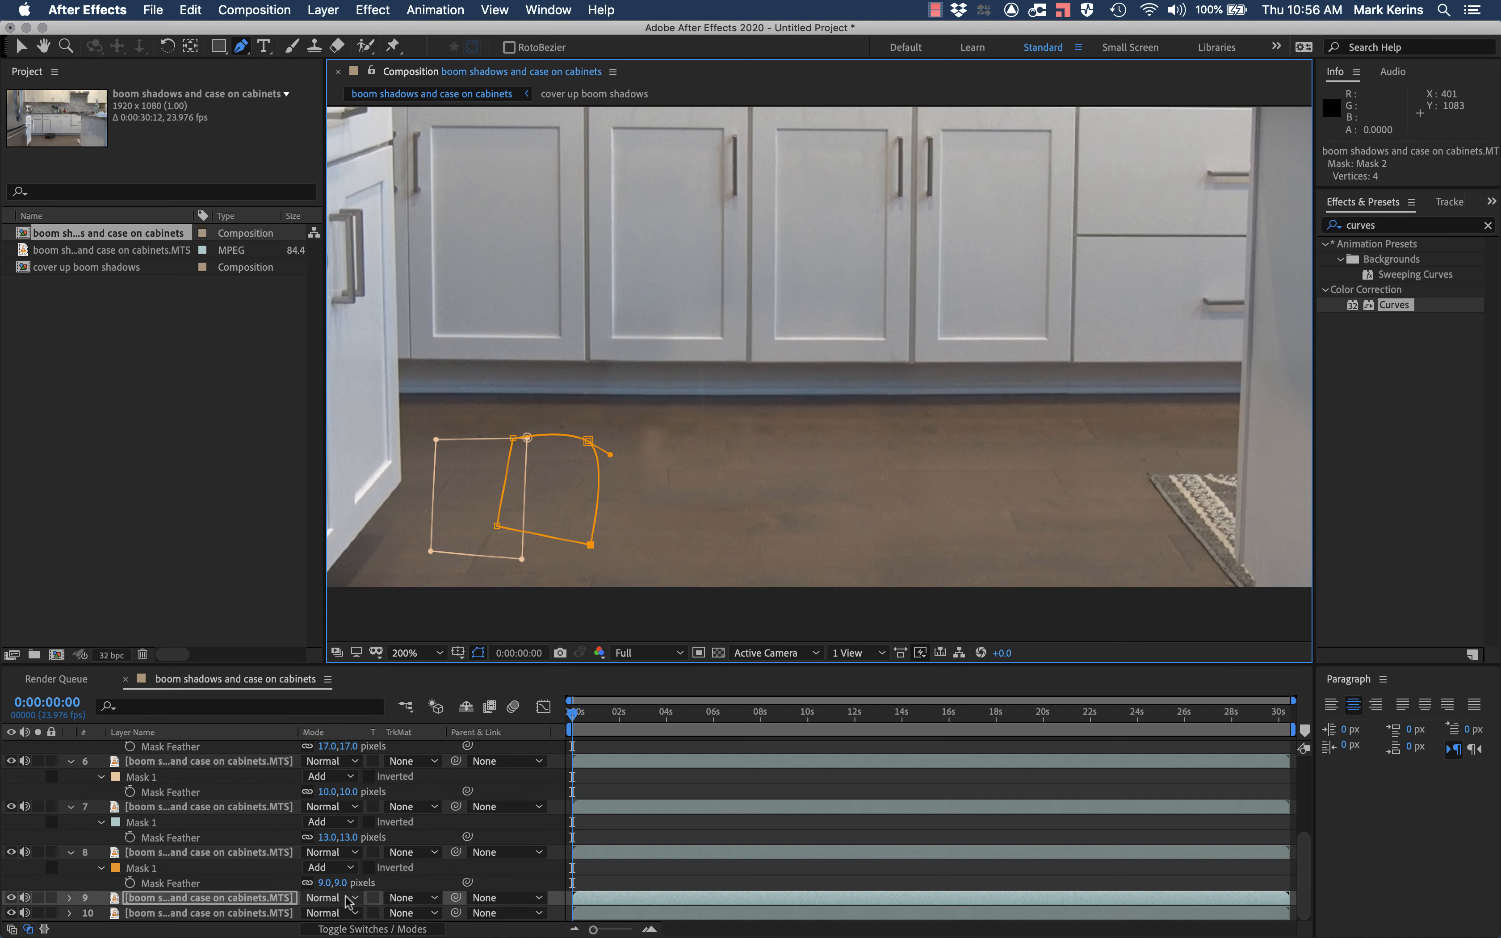
pyautogui.press('f')
pyautogui.scroll(-3, 345, 897)
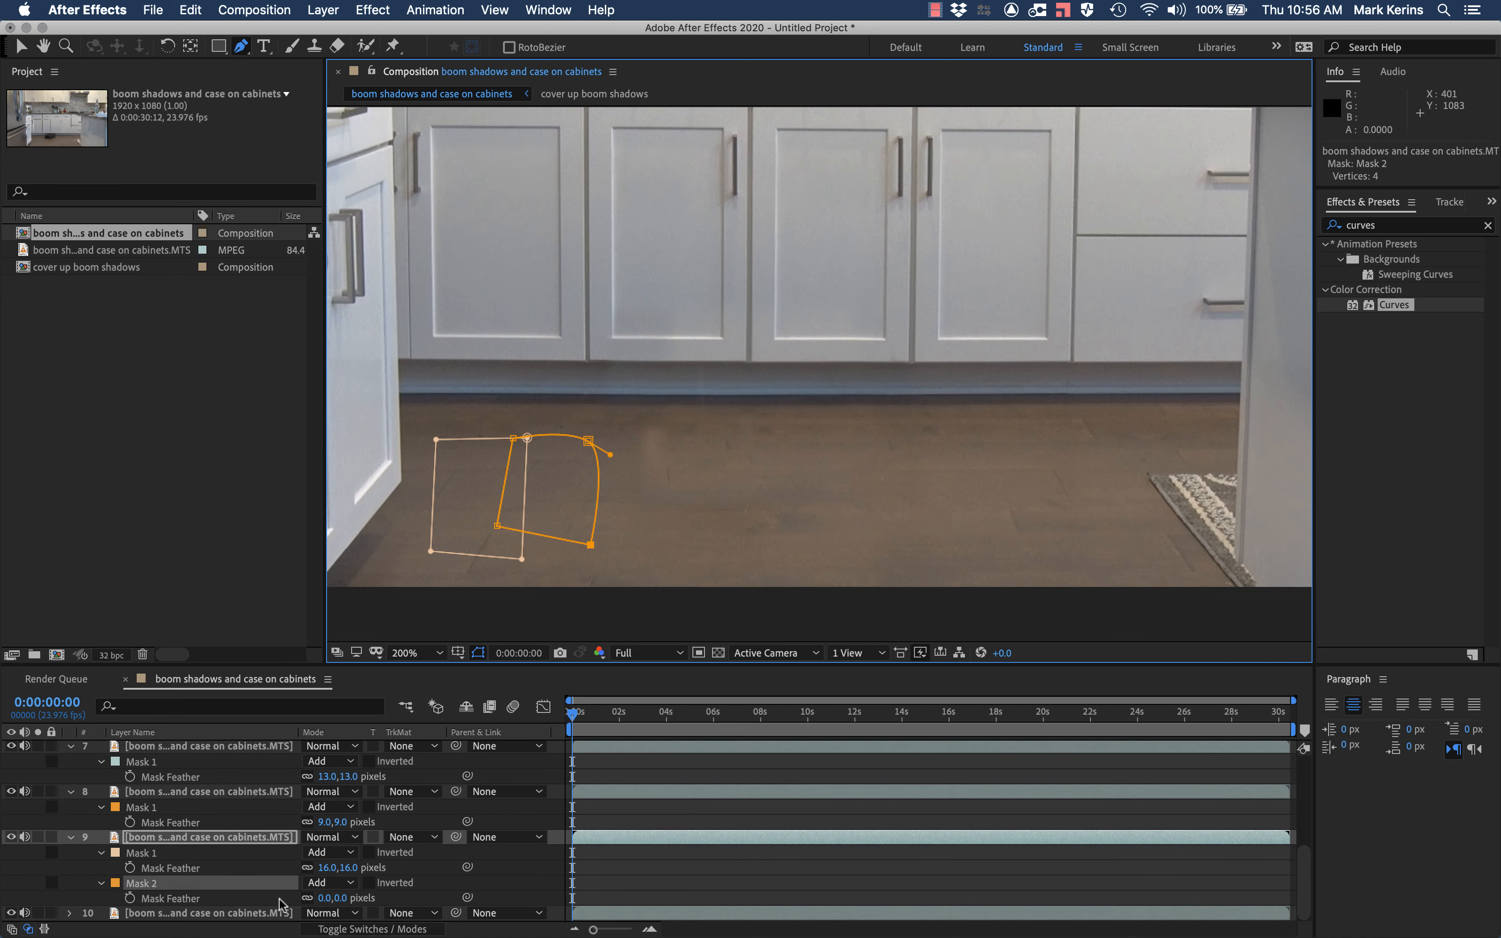
pyautogui.moveTo(324, 898); pyautogui.dragTo(368, 898)
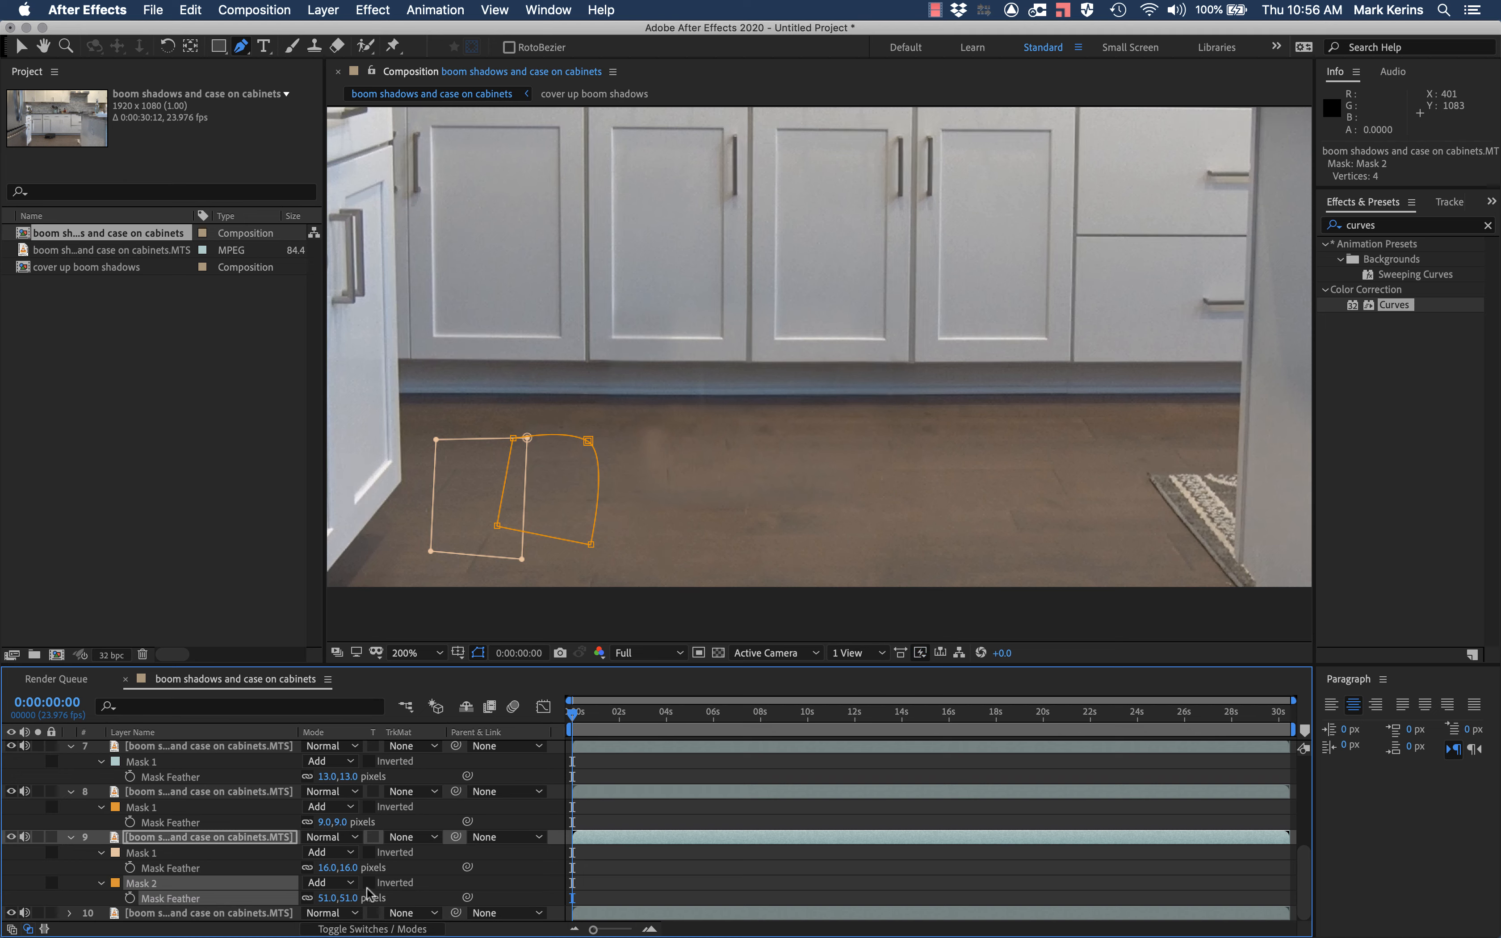
# Shift the two-mask floor patch about 99 px right and 12 px up, and move its layer above the 9-pixel-feathered floor patch
pyautogui.click(163, 842)
pyautogui.press('v')
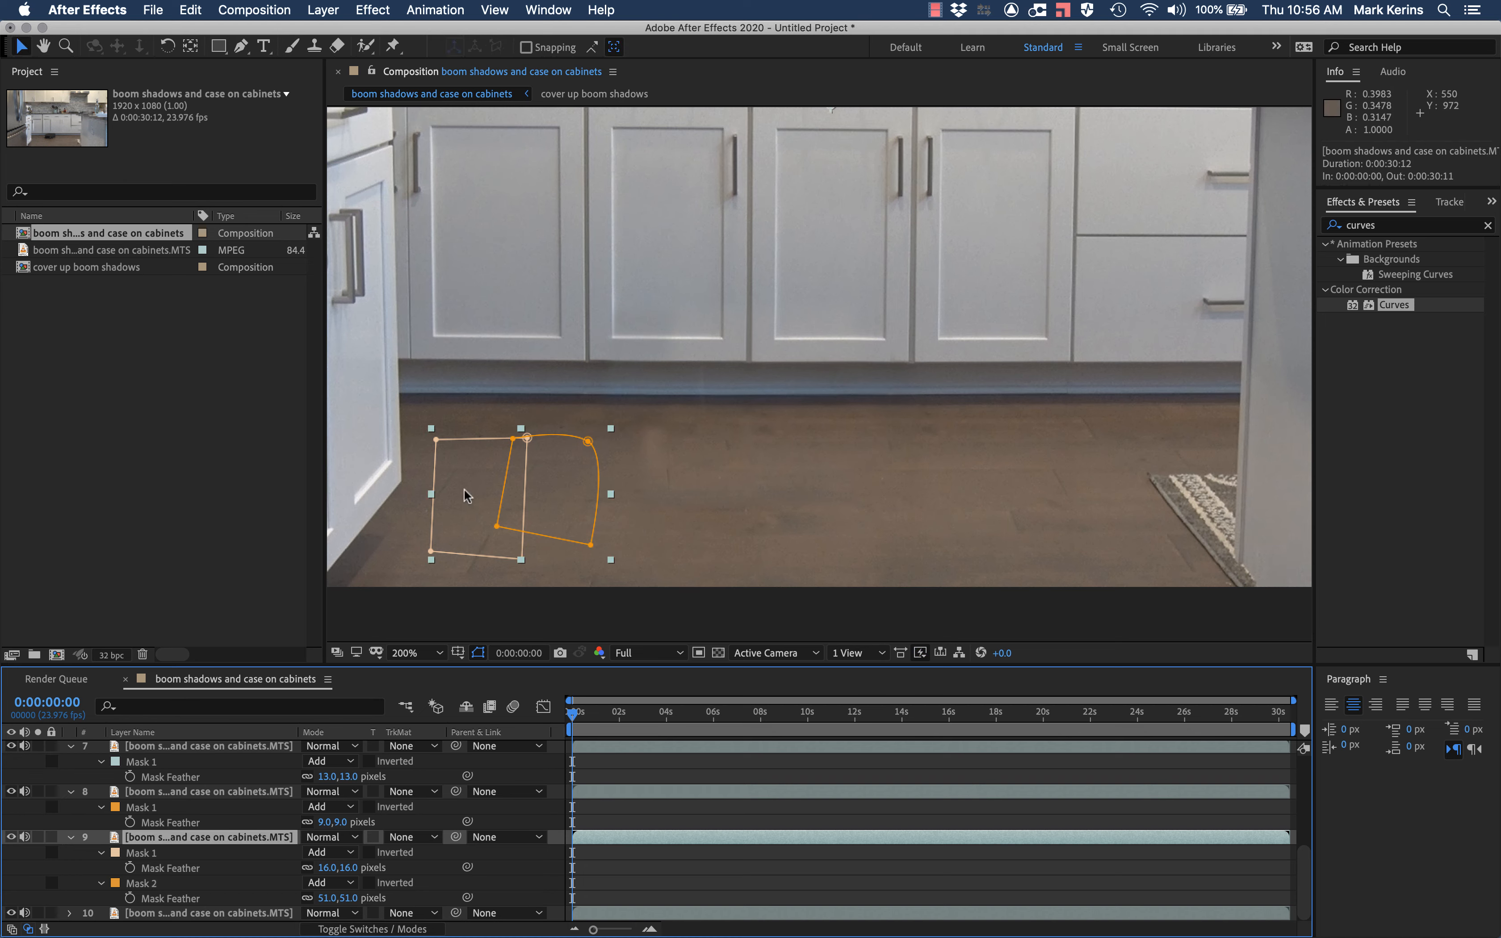
pyautogui.moveTo(463, 488); pyautogui.dragTo(552, 479)
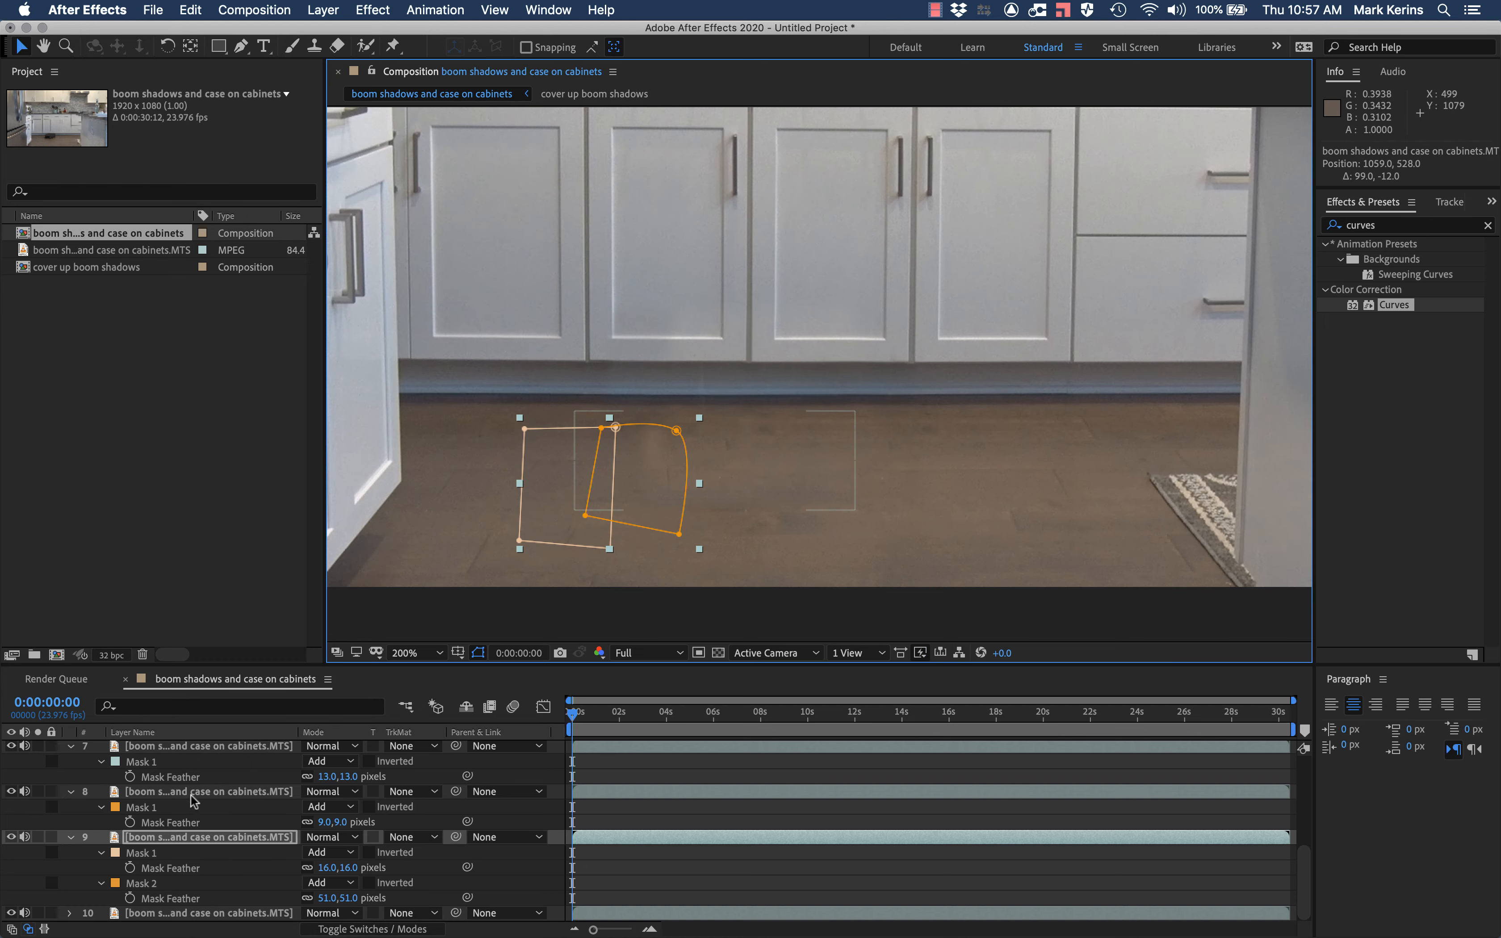
pyautogui.moveTo(164, 836); pyautogui.dragTo(171, 784)
pyautogui.scroll(1, 171, 784)
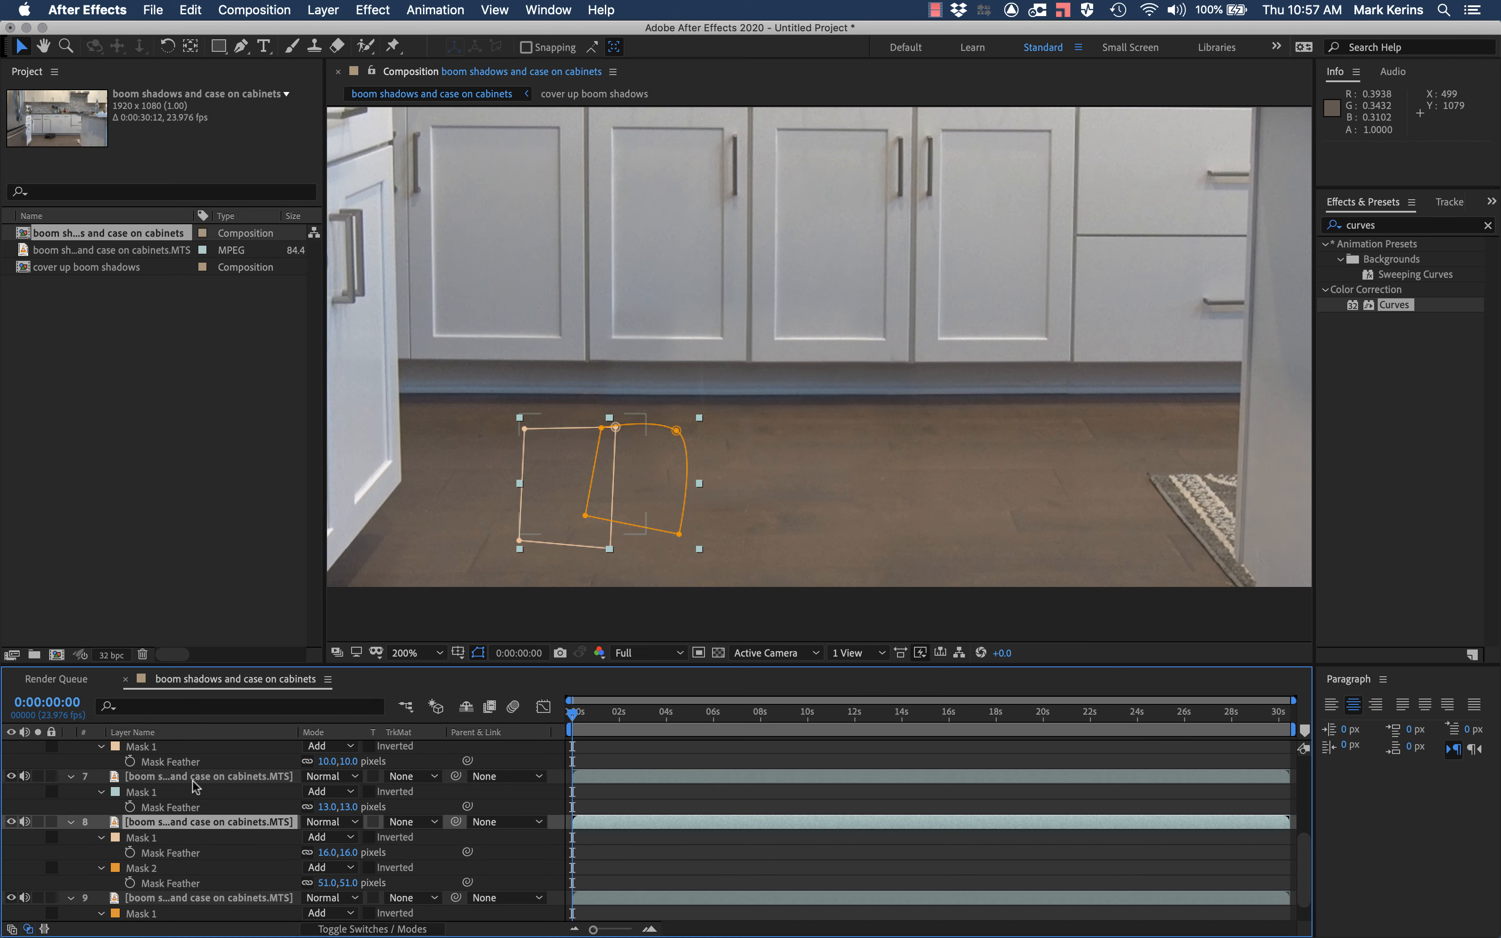
# Examine the blended cabinets, baseboard and floor without mask outlines, comparing the patch seams at 100%, 200% and 400% magnification
pyautogui.scroll(-1, 186, 782)
pyautogui.click(155, 912)
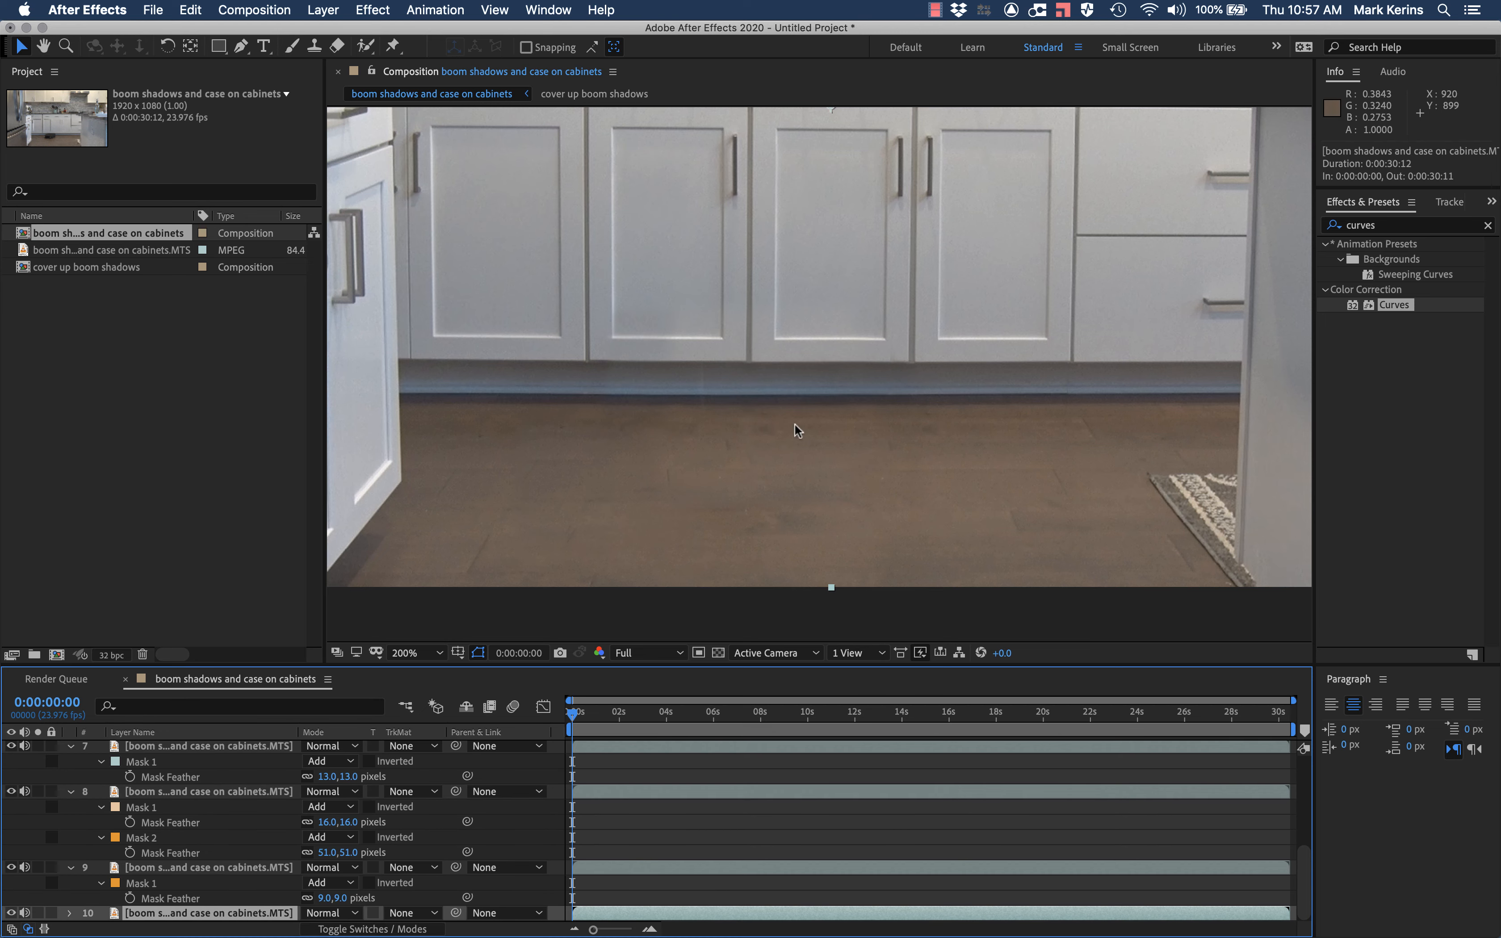
pyautogui.press('/')
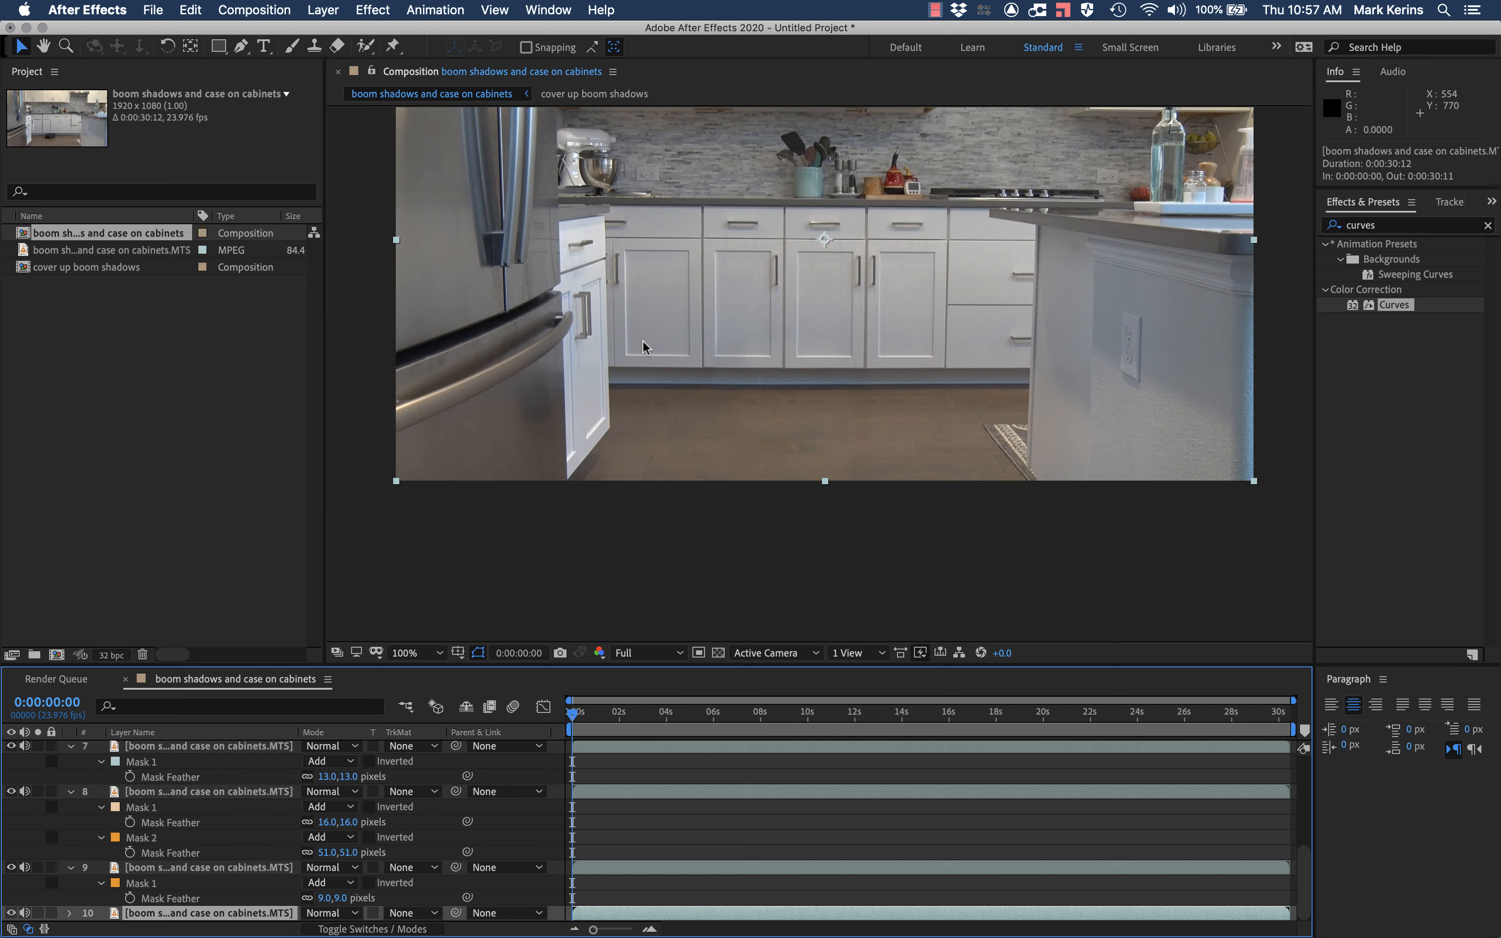
pyautogui.scroll(4, 643, 340)
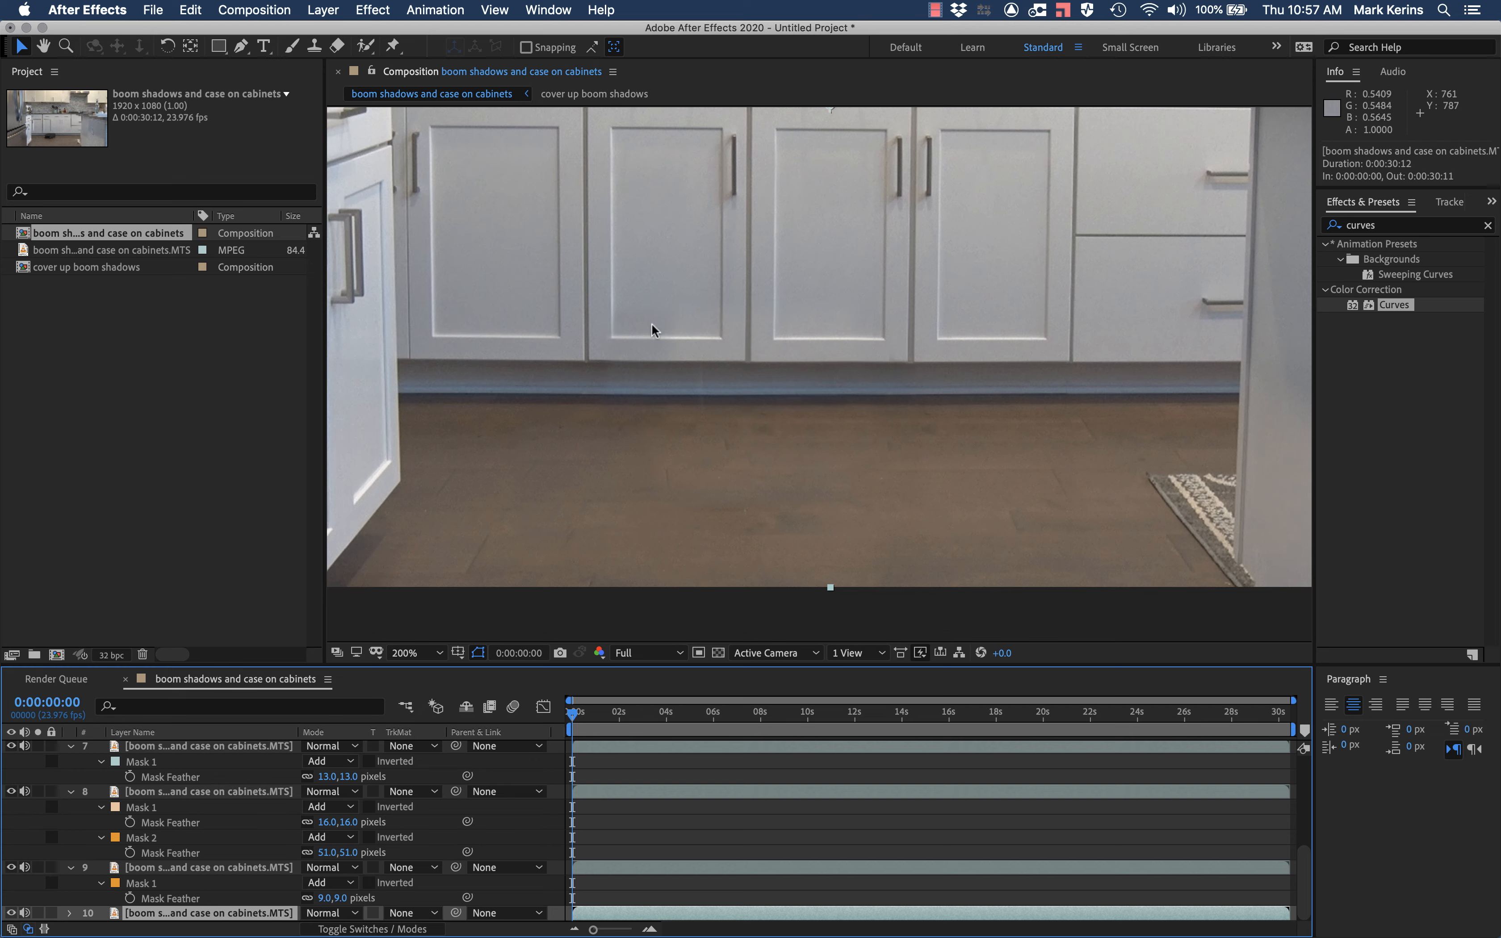
pyautogui.press('.')
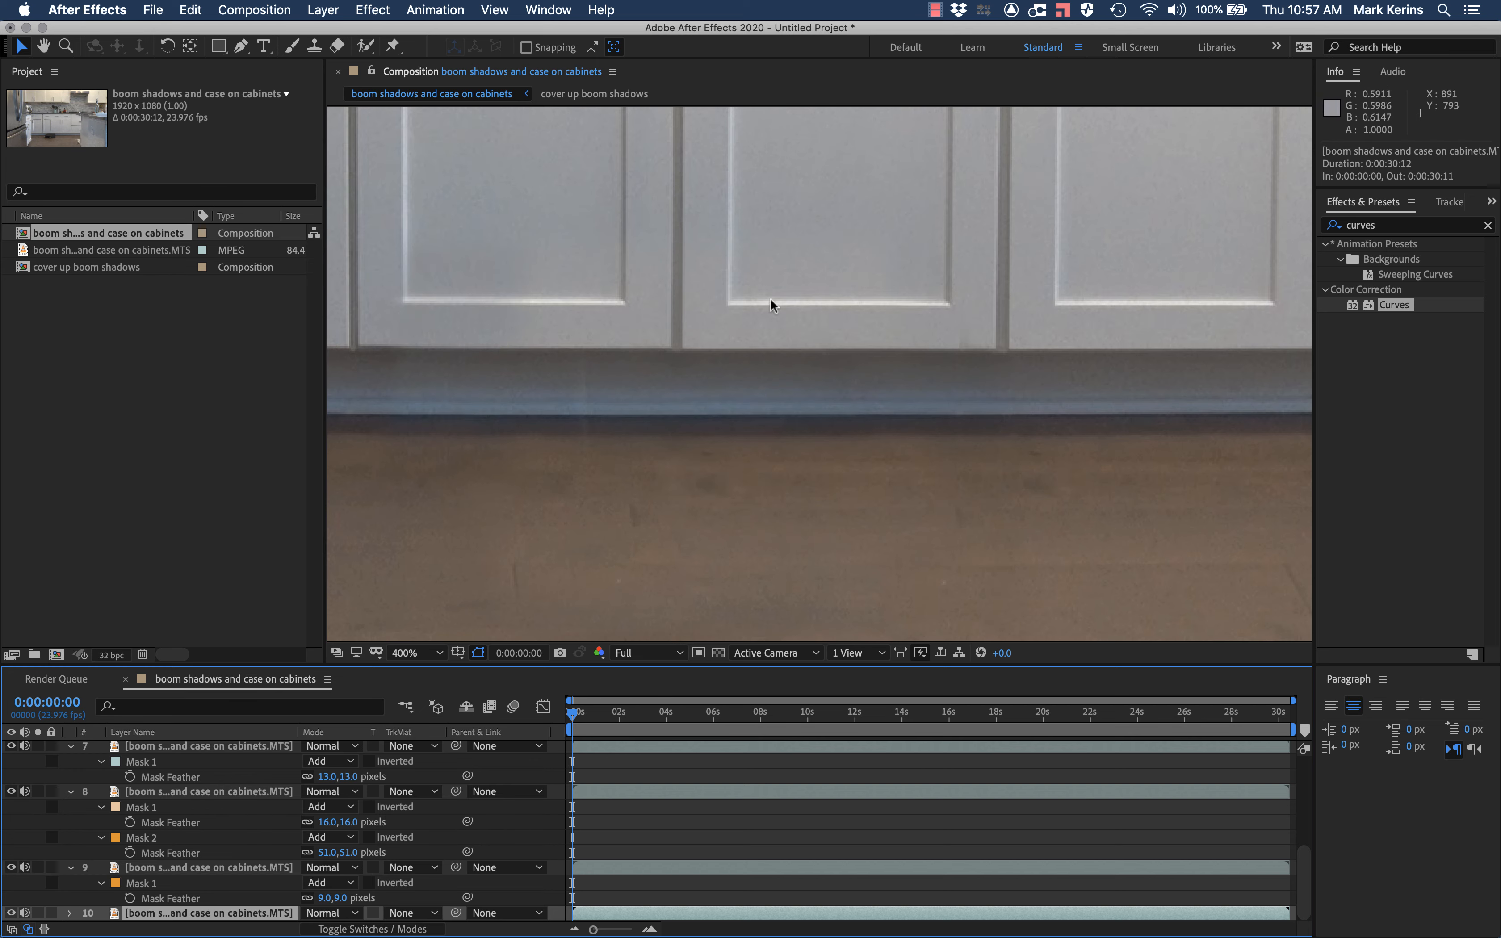
pyautogui.press(',')
pyautogui.press(',')
pyautogui.press(',')
pyautogui.press('.')
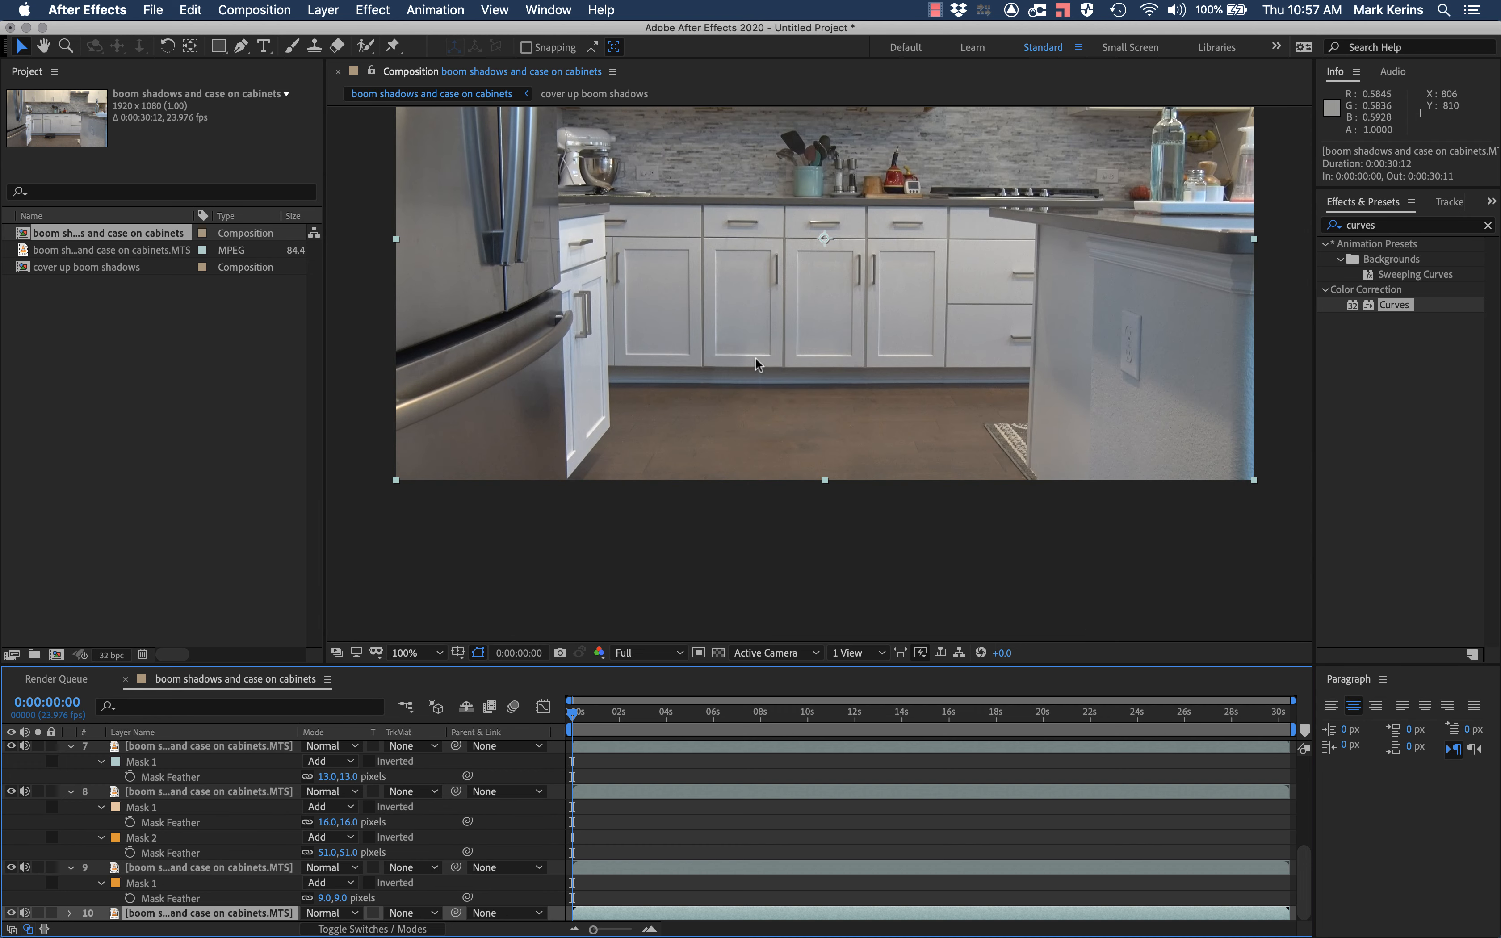
pyautogui.press('.')
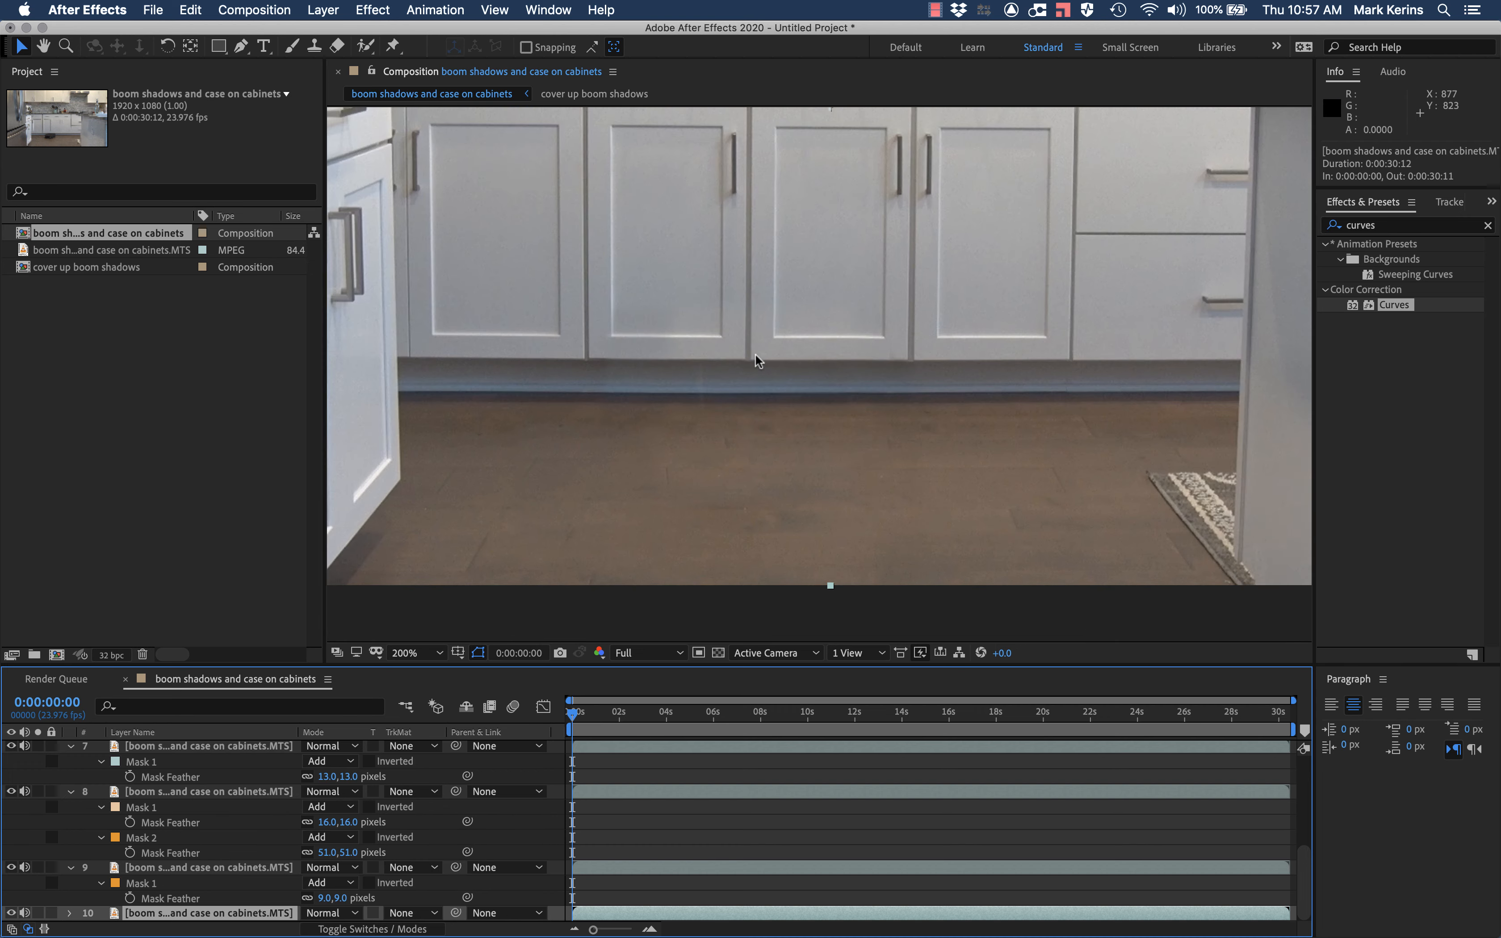
# Select the patch layers from 9 up to 5 and 6 individually to check which floor or cabinet area each mask covers
pyautogui.click(190, 789)
pyautogui.click(195, 745)
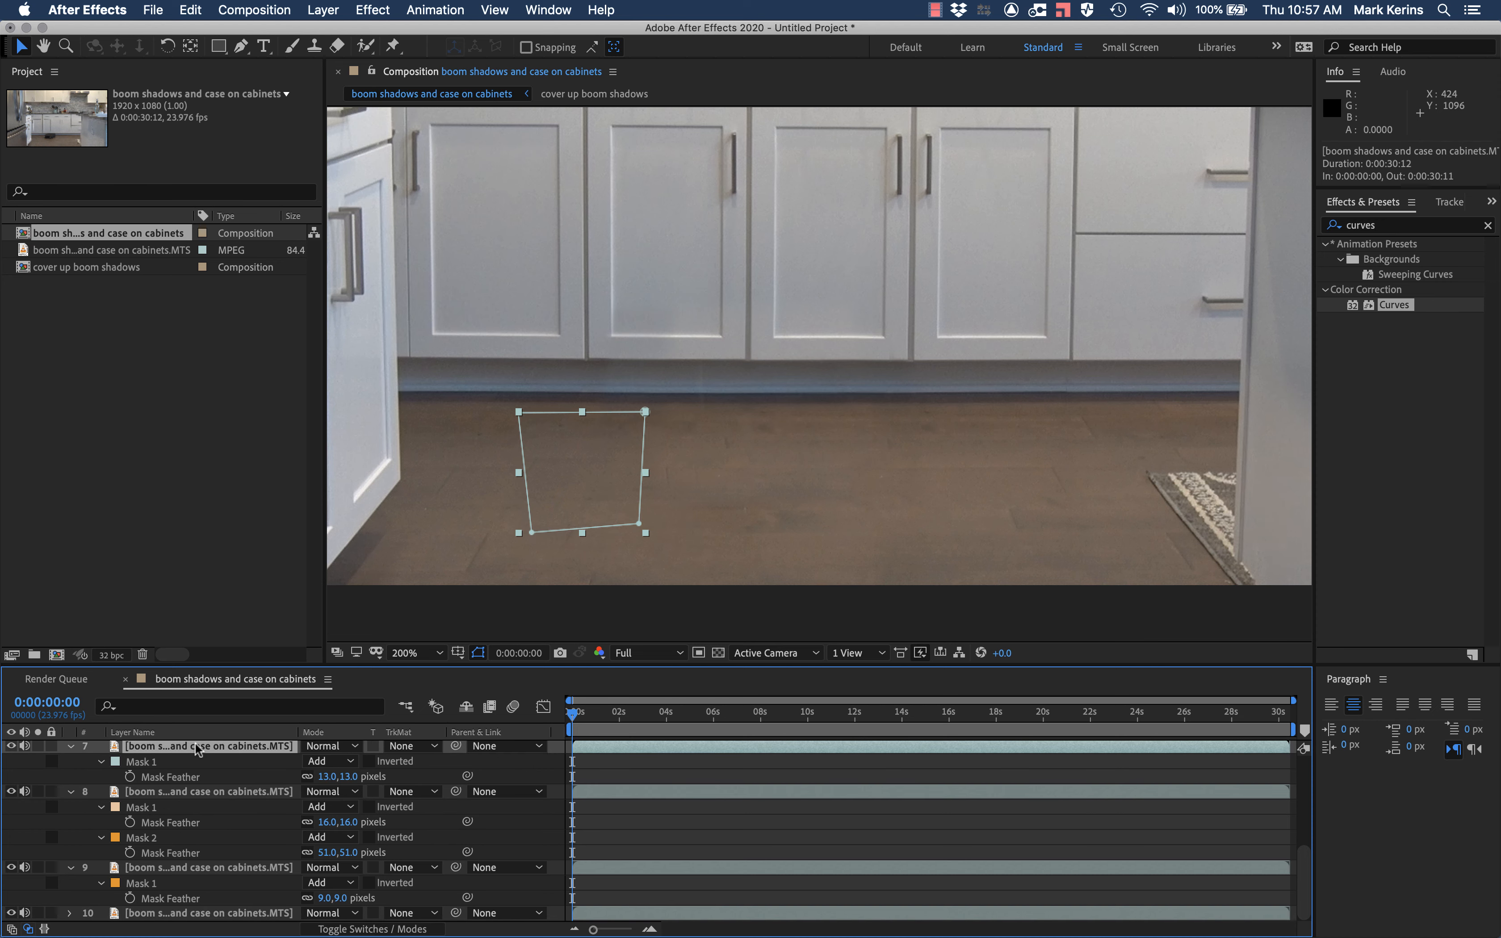
pyautogui.click(182, 865)
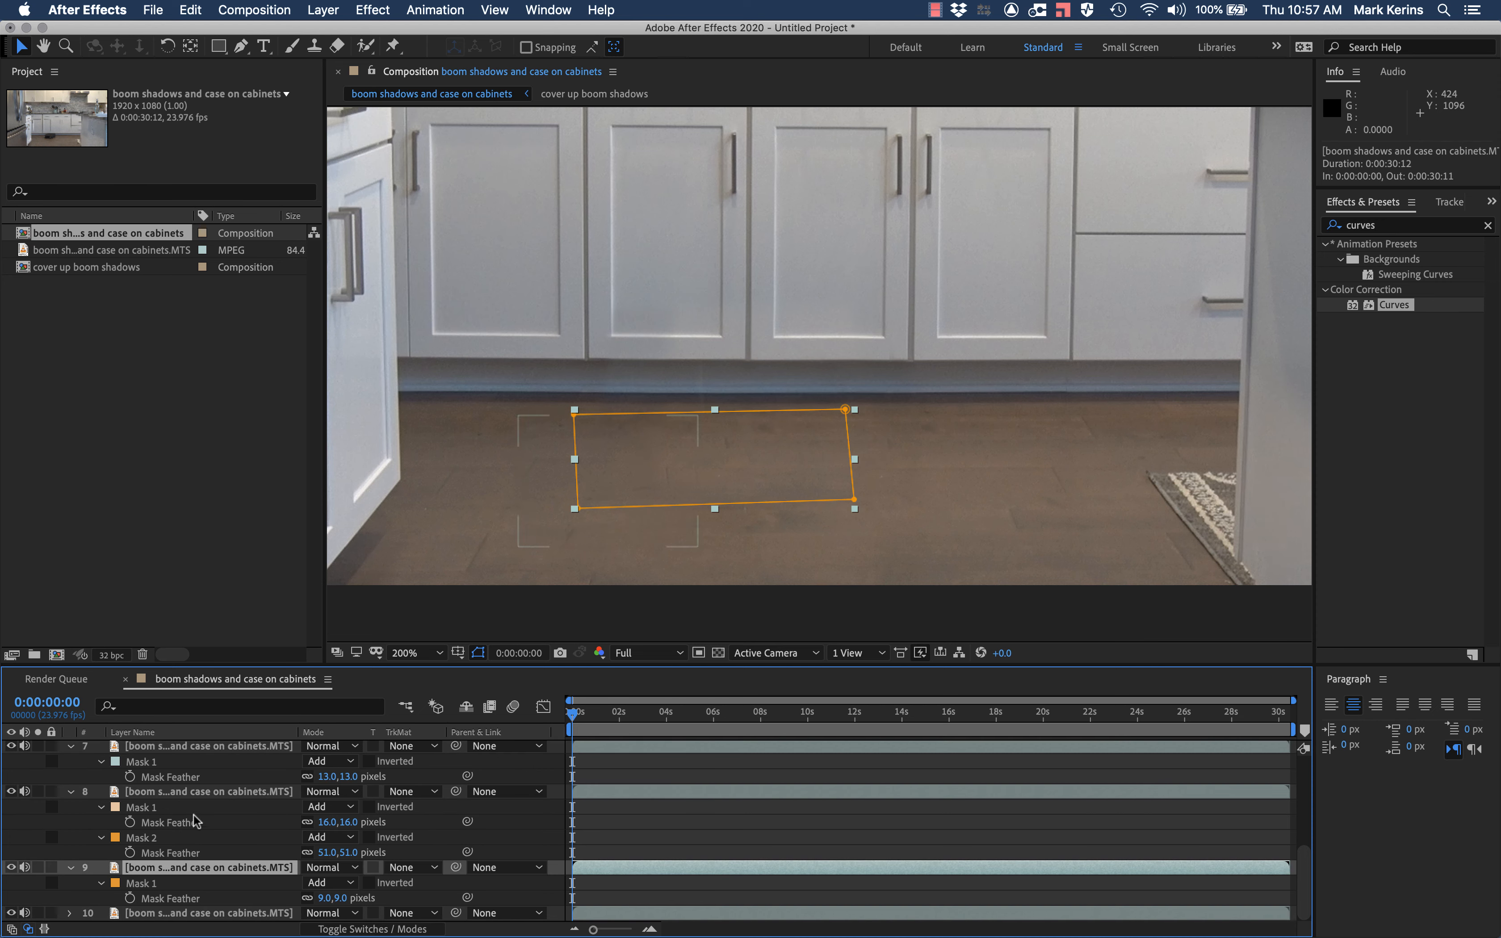
pyautogui.click(200, 777)
pyautogui.click(200, 795)
pyautogui.scroll(5, 200, 819)
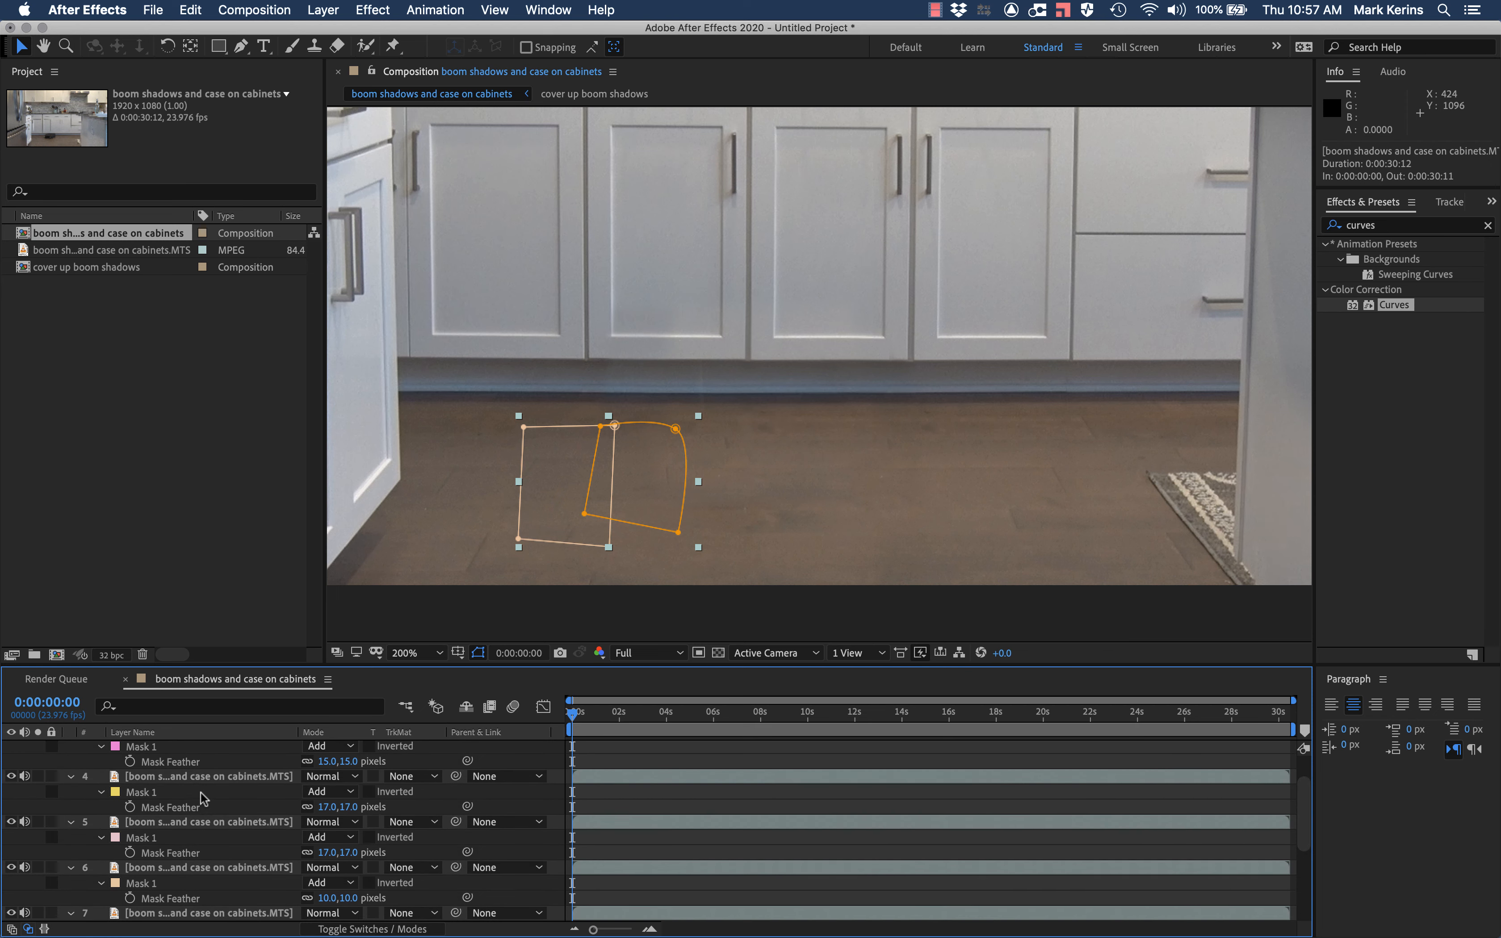
pyautogui.click(200, 824)
pyautogui.click(192, 866)
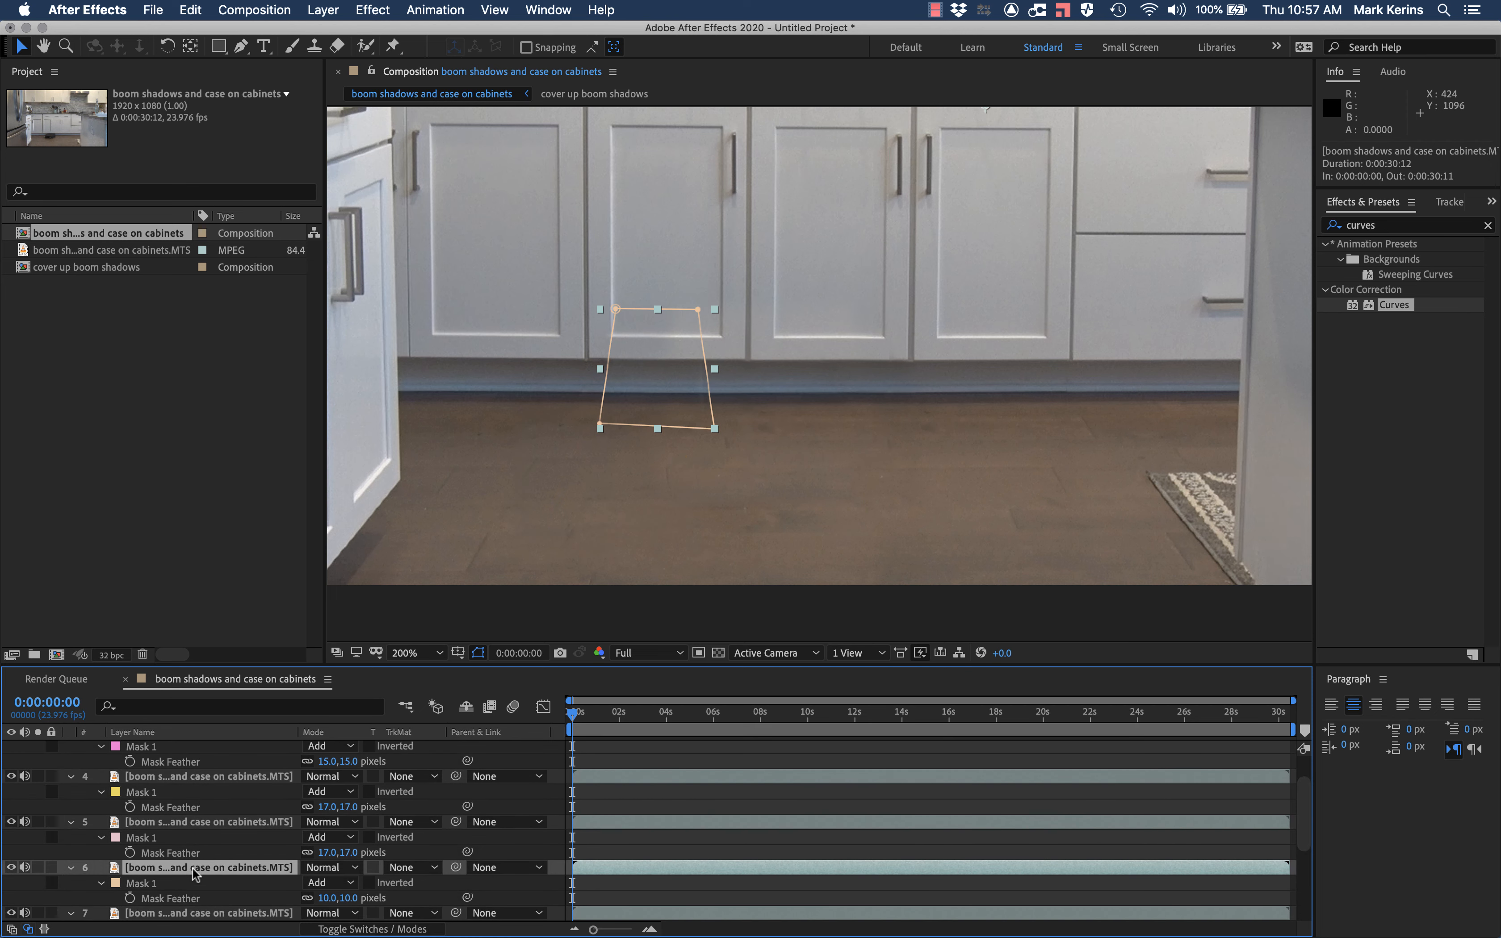
# Hide and reshow layer 6 to compare the cabinet and floor area with and without its patch
pyautogui.click(10, 867)
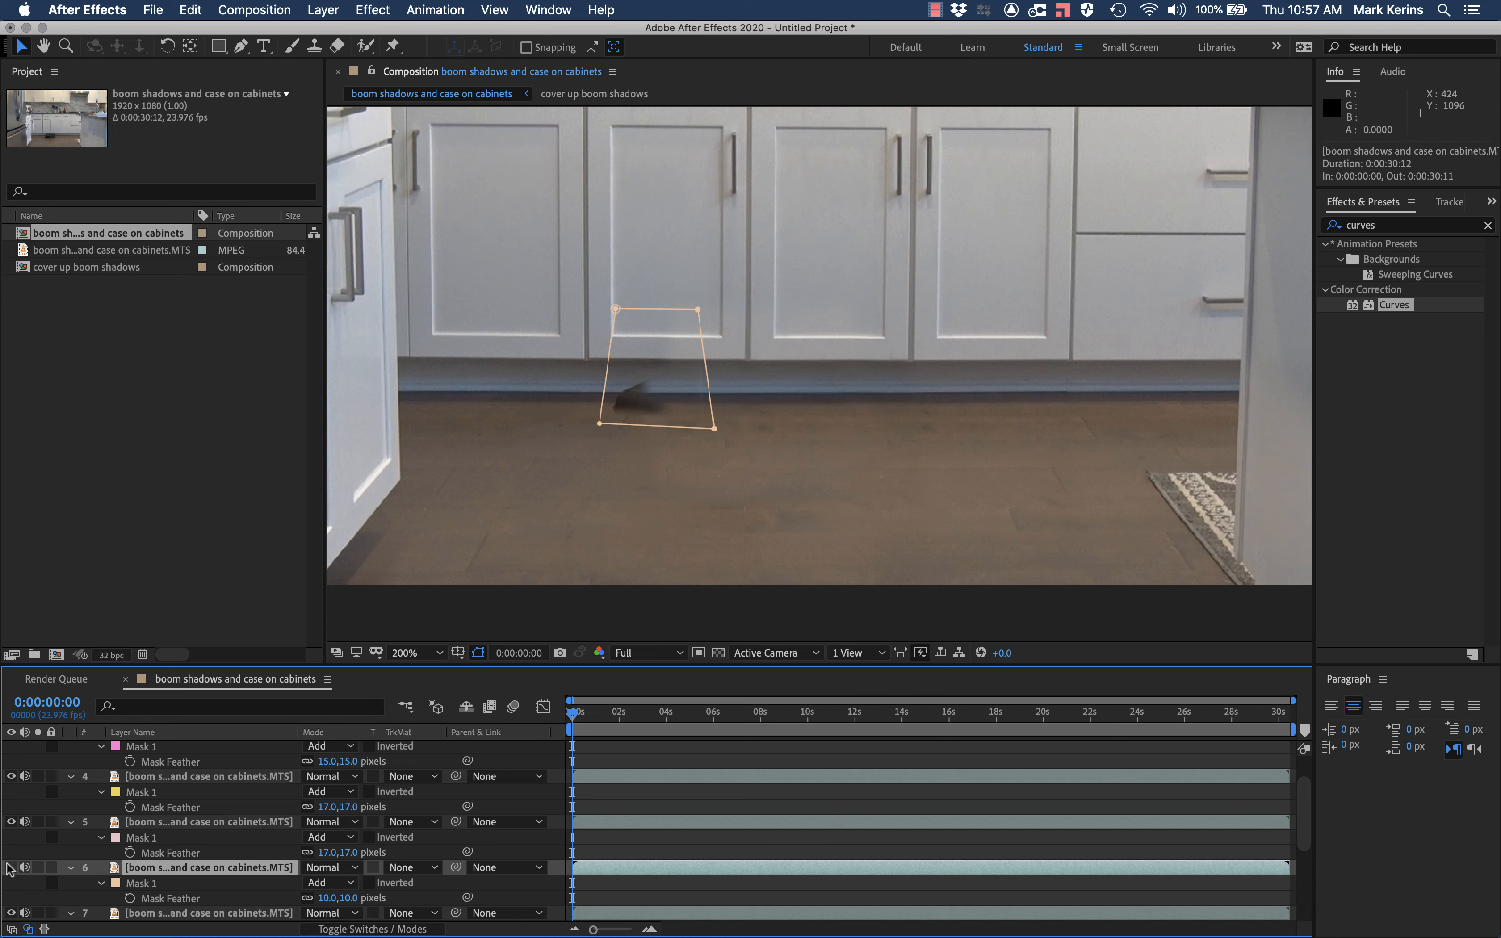
pyautogui.click(10, 867)
pyautogui.click(10, 867)
pyautogui.click(11, 867)
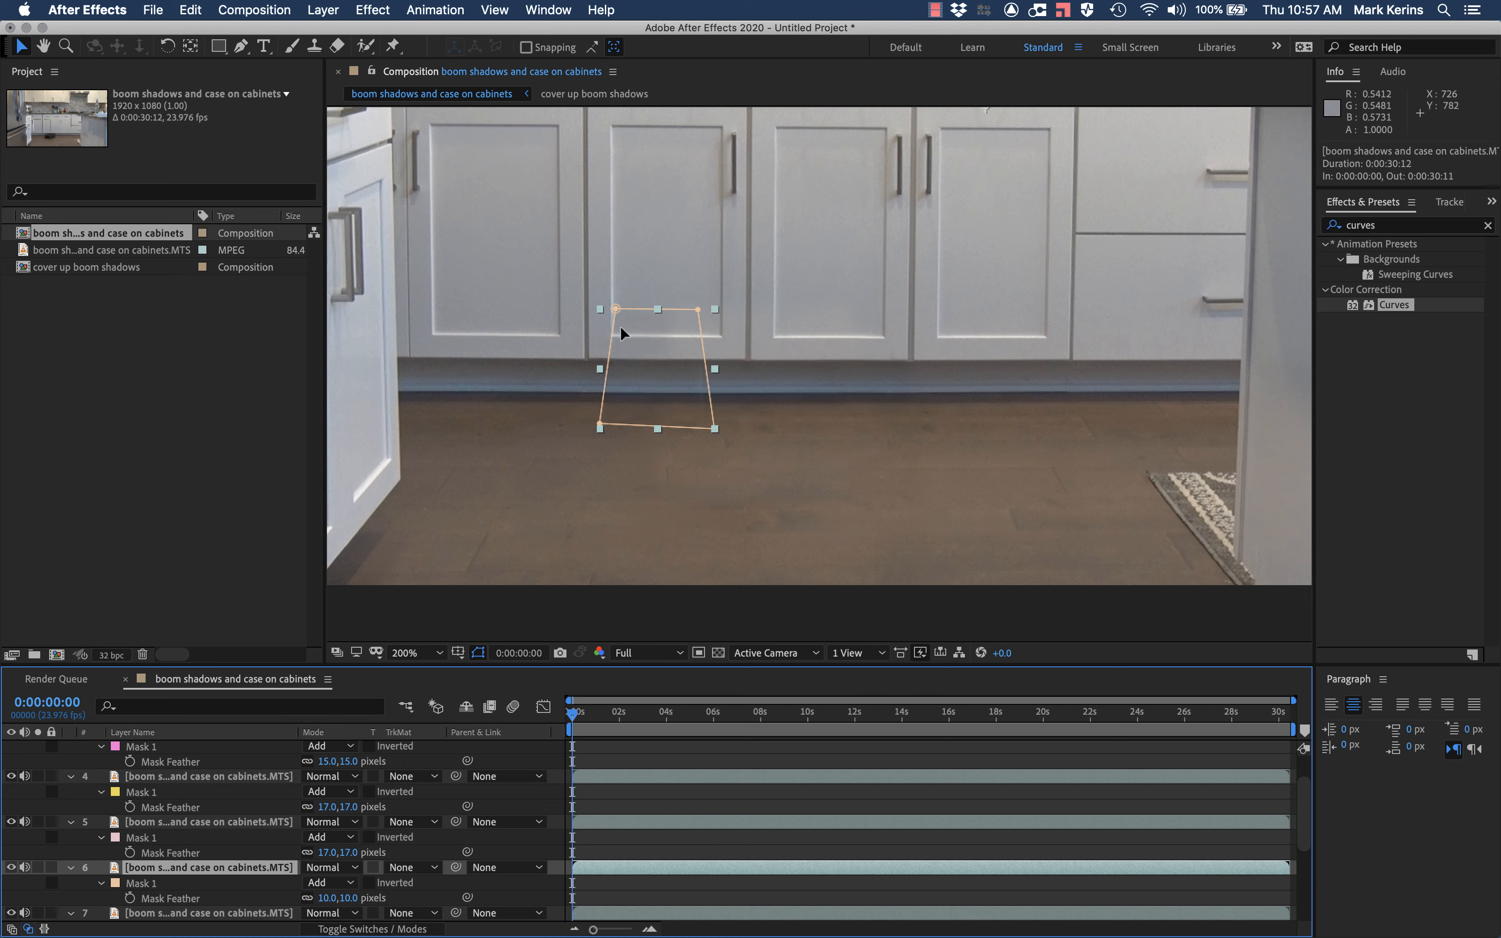
# Try lowering the two upper corners of layer 6's mask to the cabinet doors' bottom edge, checking the patch at 100% and 200%
pyautogui.moveTo(617, 309); pyautogui.dragTo(612, 353)
pyautogui.moveTo(698, 309); pyautogui.dragTo(691, 353)
pyautogui.press(',')
pyautogui.press(',')
pyautogui.press(',')
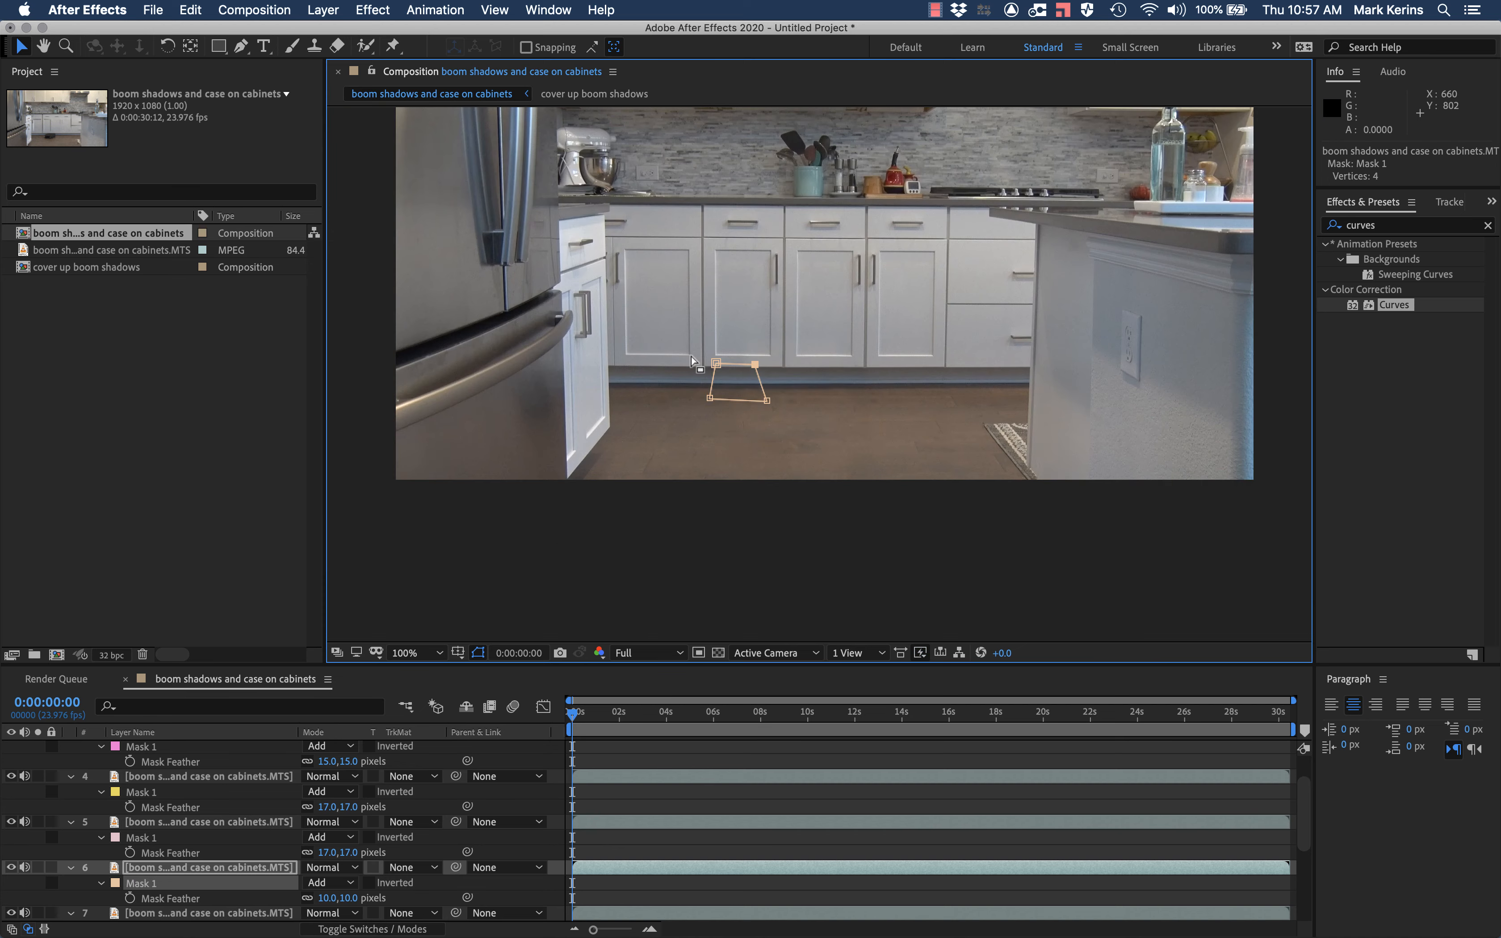
pyautogui.press('.')
pyautogui.press('.')
pyautogui.press('.')
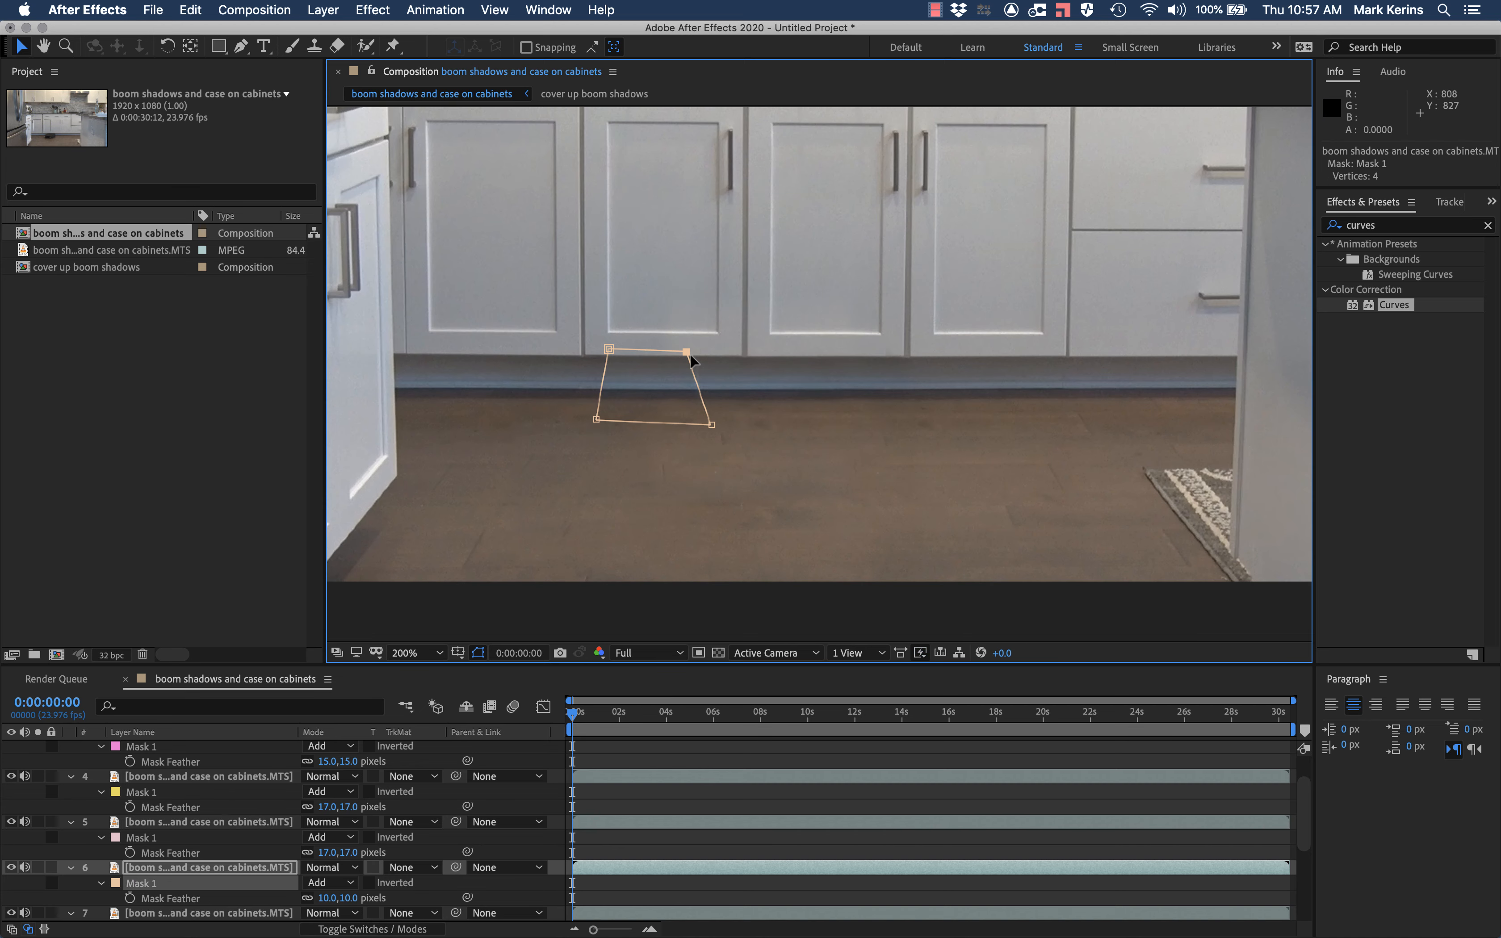
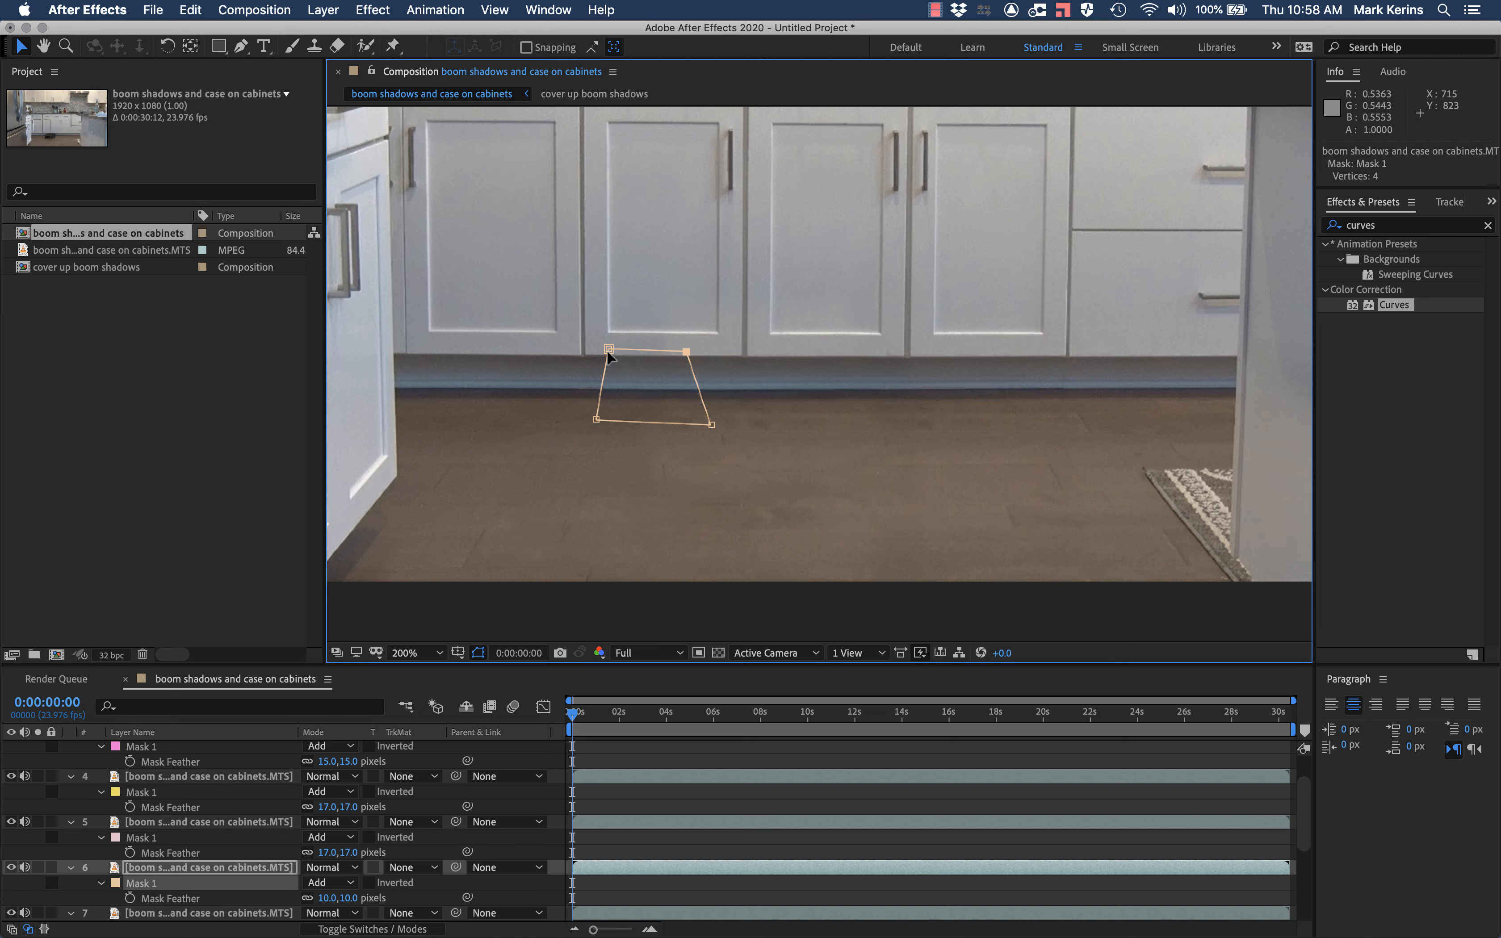
# Raise layer 6's two upper mask corners into the door panel and apply Curves with the RGB midtones slightly lowered
pyautogui.moveTo(608, 349); pyautogui.dragTo(613, 277)
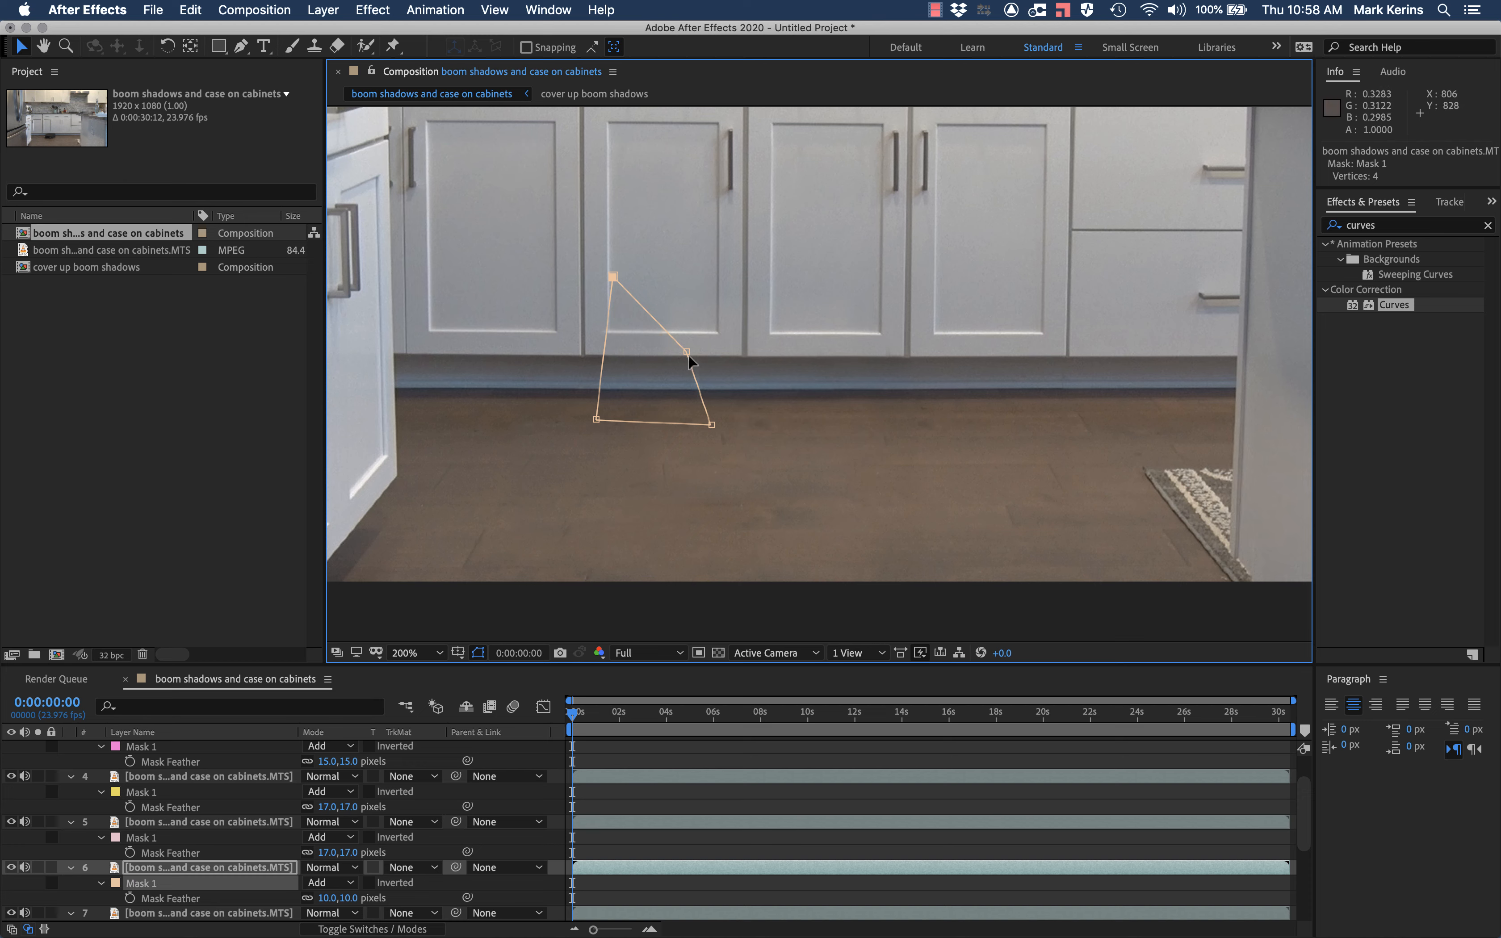
pyautogui.moveTo(687, 352); pyautogui.dragTo(692, 274)
pyautogui.doubleClick(1396, 305)
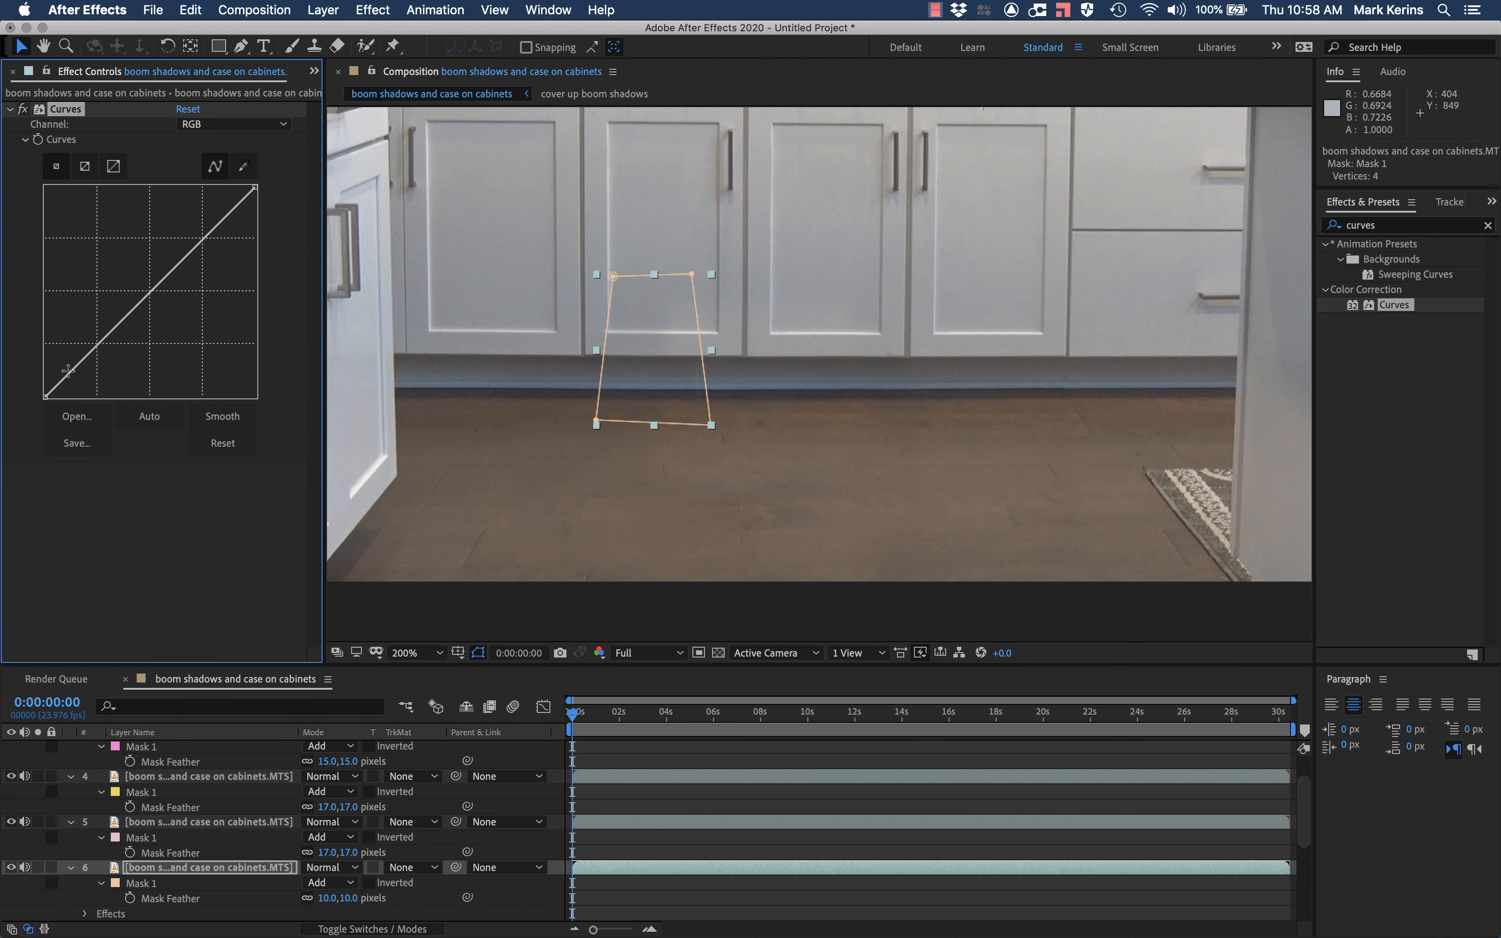
pyautogui.moveTo(149, 293); pyautogui.dragTo(153, 298)
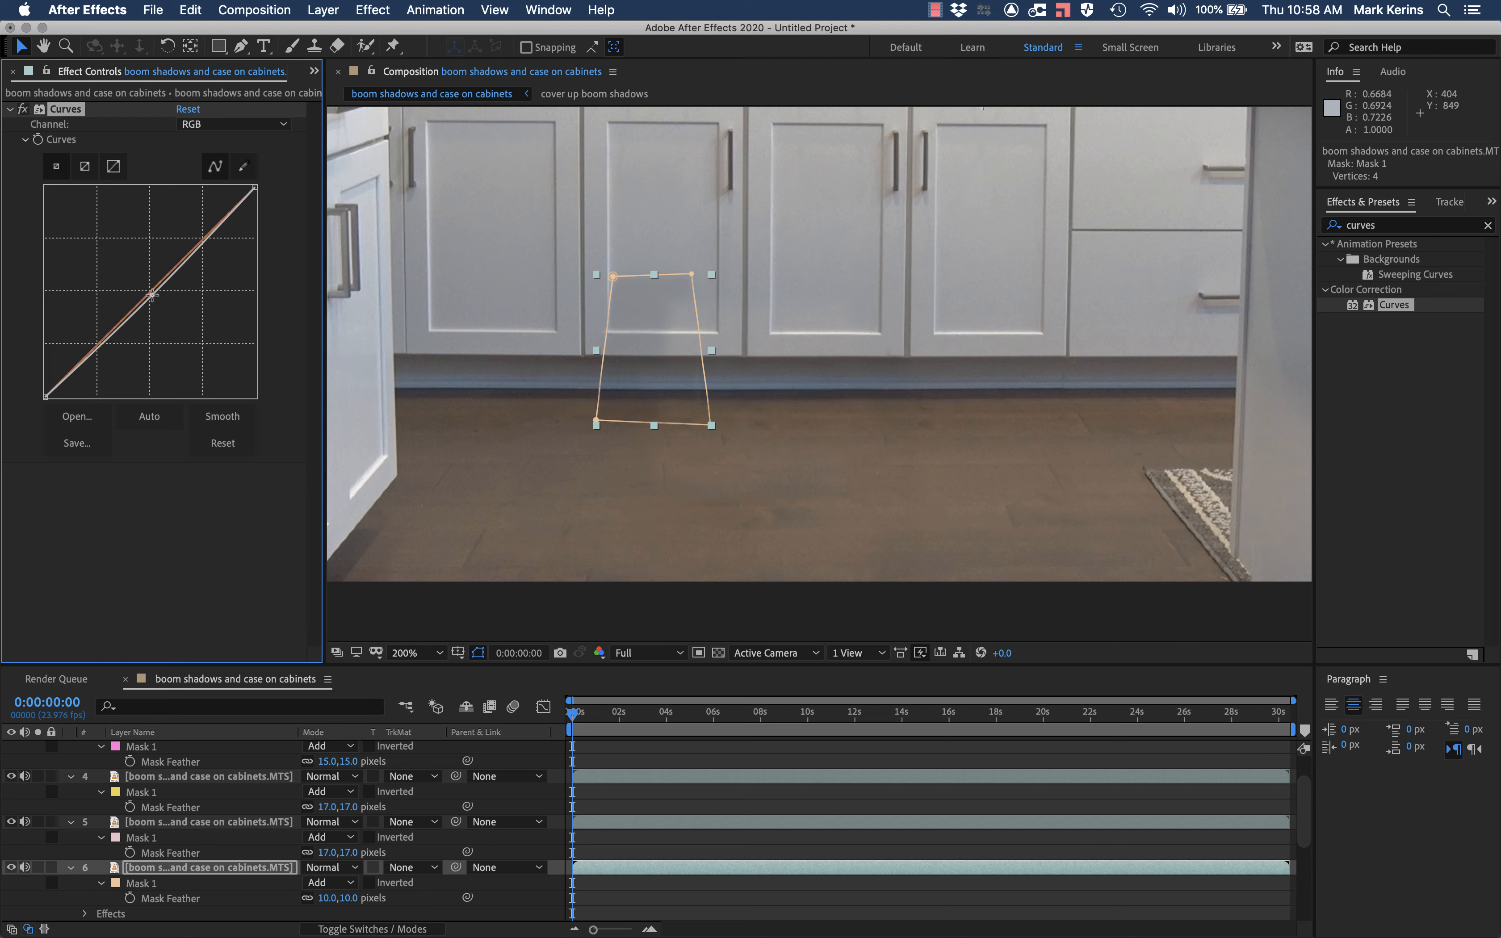
# Check the darkened patch without its mask outline, and move layer 6's RGB midtone point back close to the diagonal
pyautogui.scroll(-5, 197, 900)
pyautogui.click(197, 915)
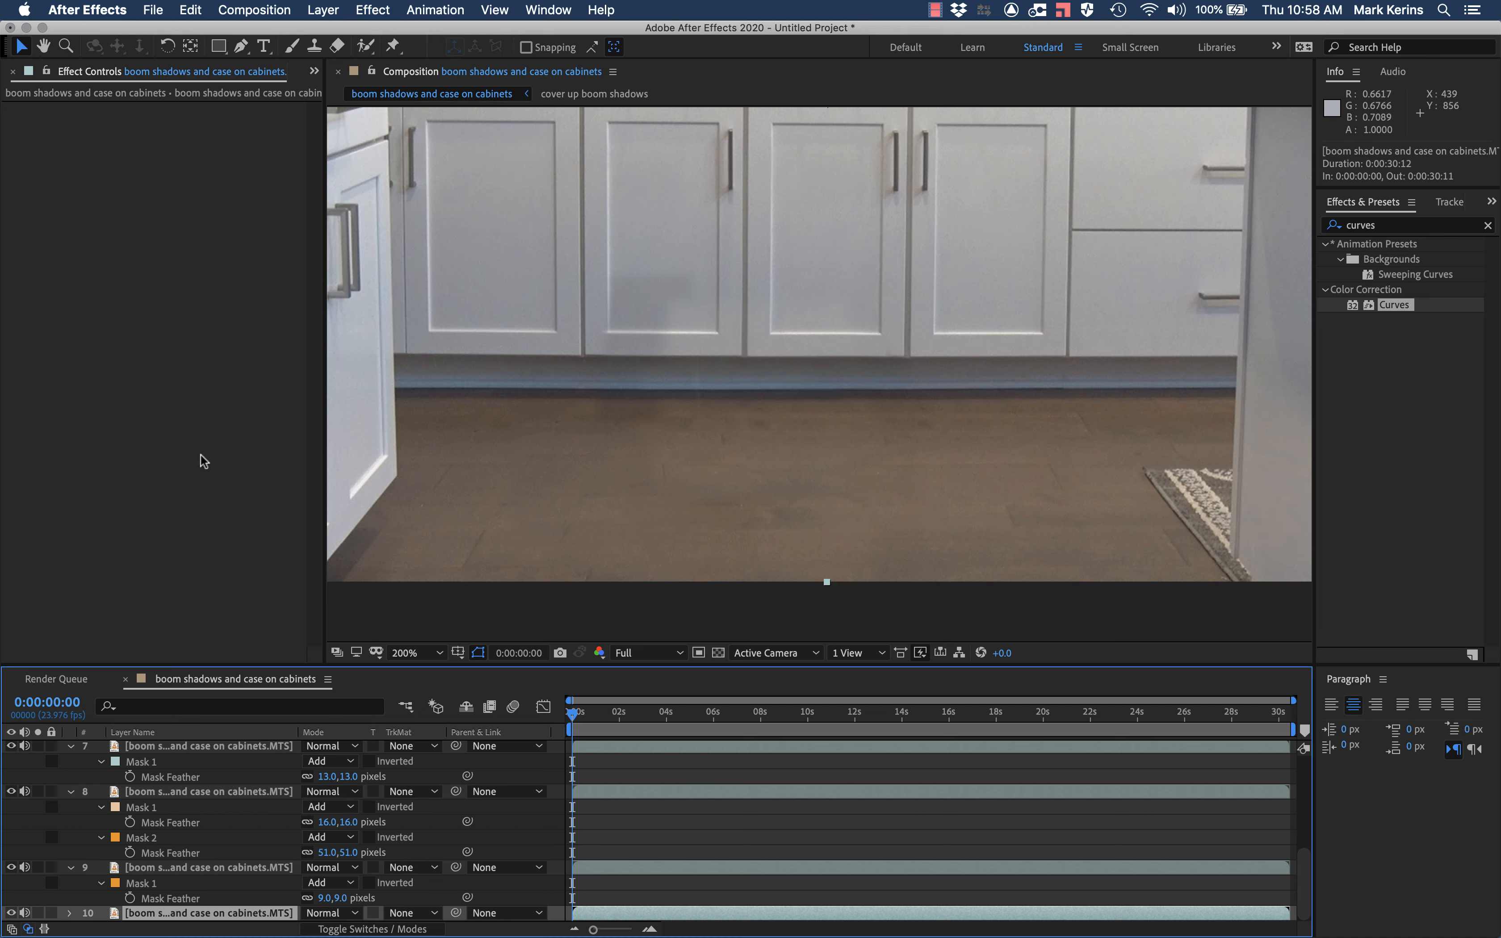
pyautogui.scroll(3, 172, 794)
pyautogui.click(168, 763)
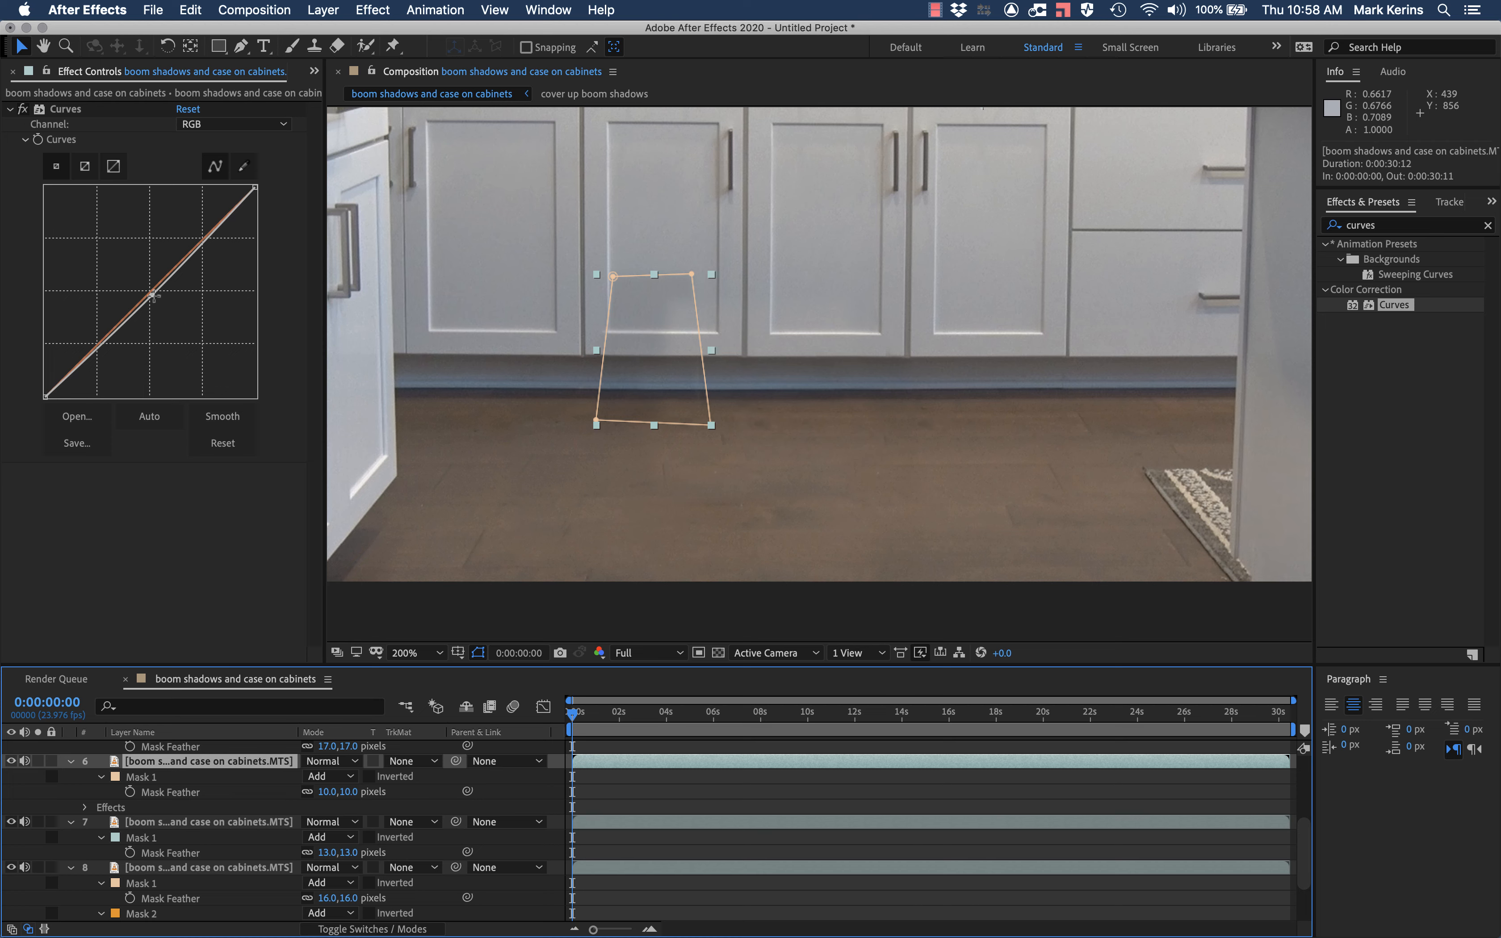
pyautogui.click(153, 294)
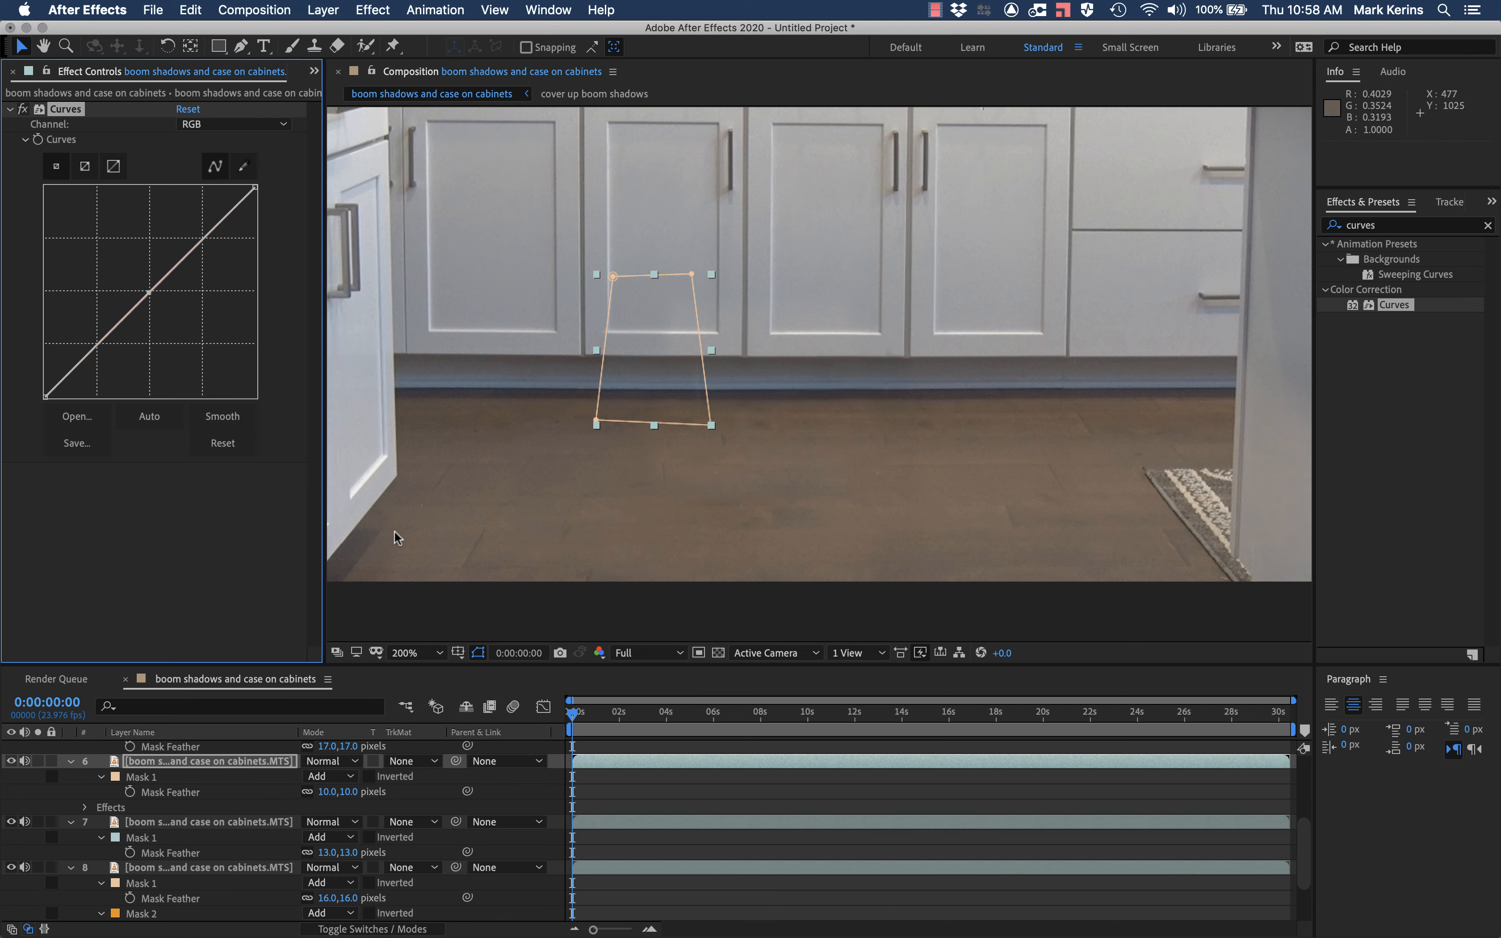
# Examine the cabinet, baseboard and floor blend without mask outlines at 100%, 200% and 400% magnification
pyautogui.scroll(-2, 76, 868)
pyautogui.click(146, 913)
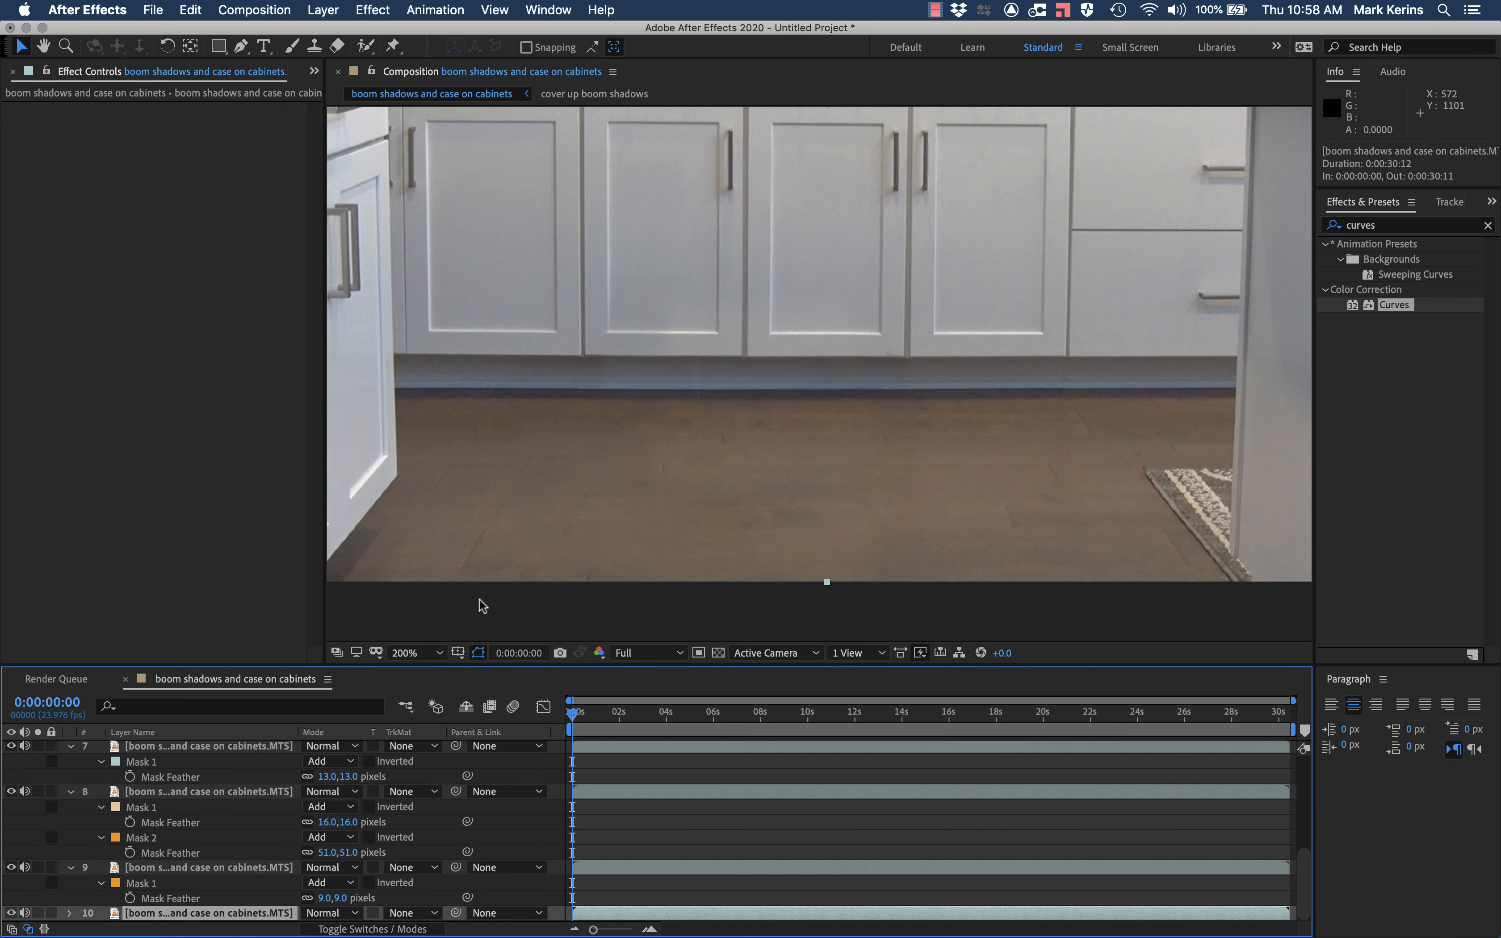
pyautogui.scroll(-2, 613, 441)
pyautogui.scroll(2, 613, 440)
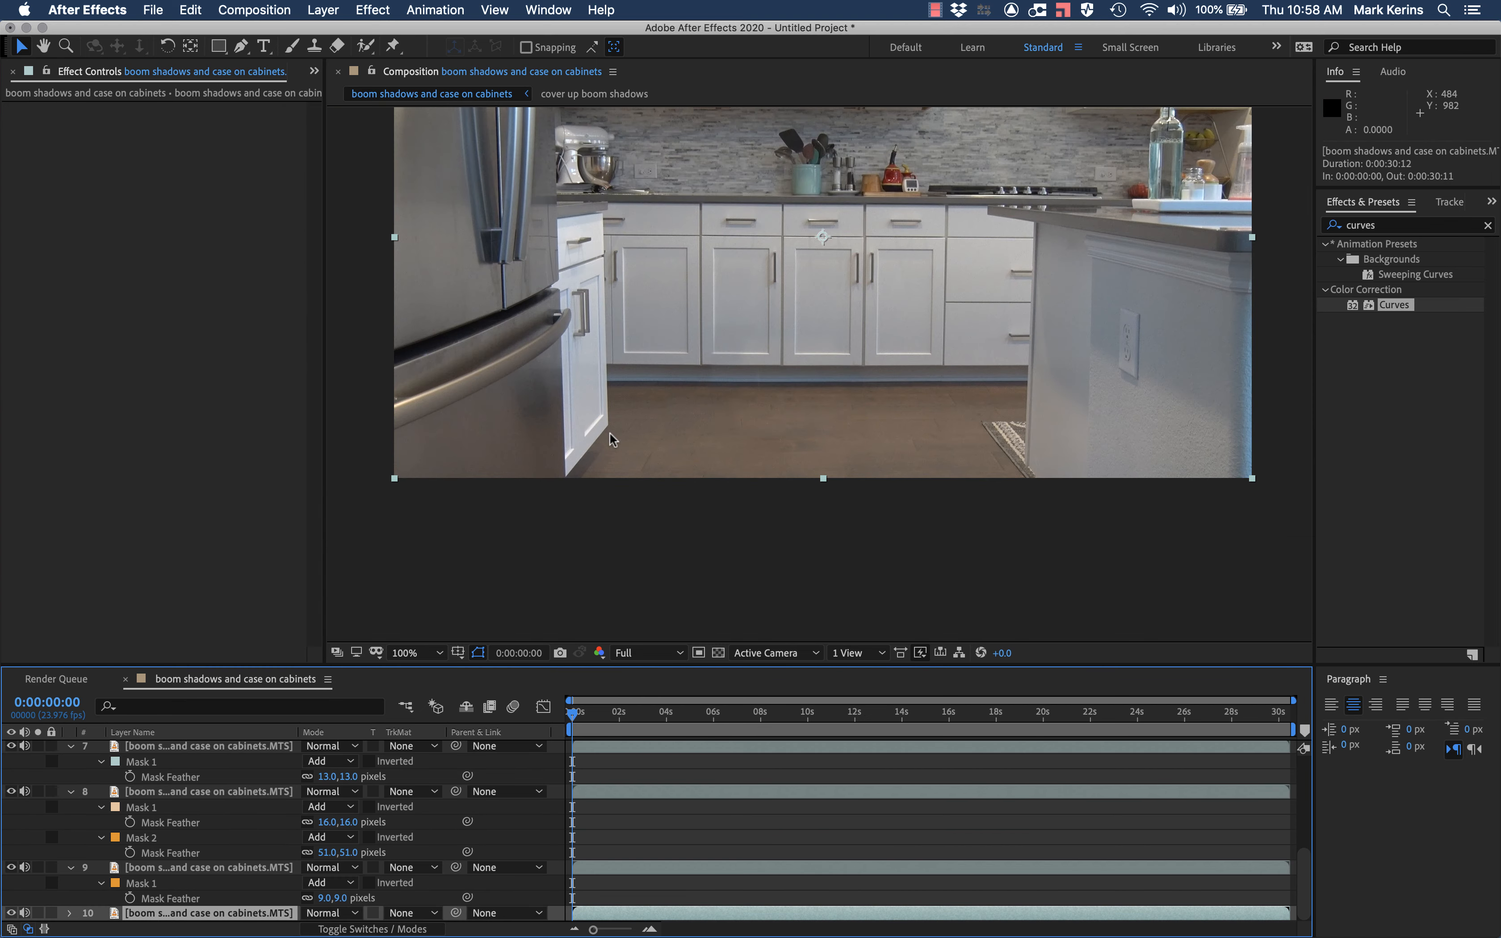
pyautogui.scroll(3, 610, 433)
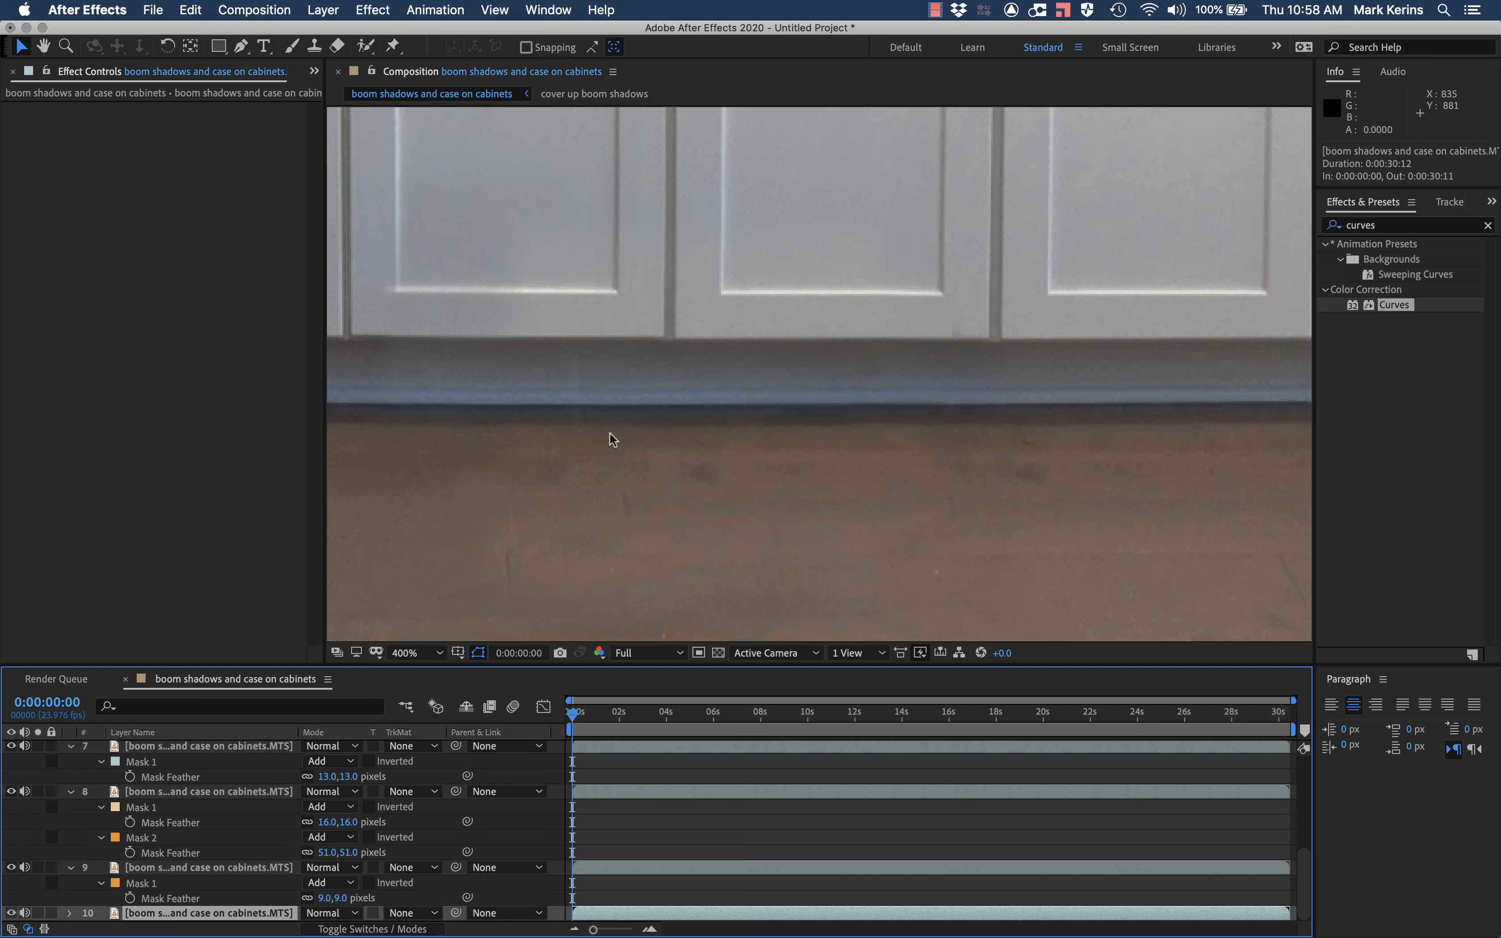
pyautogui.scroll(-2, 610, 432)
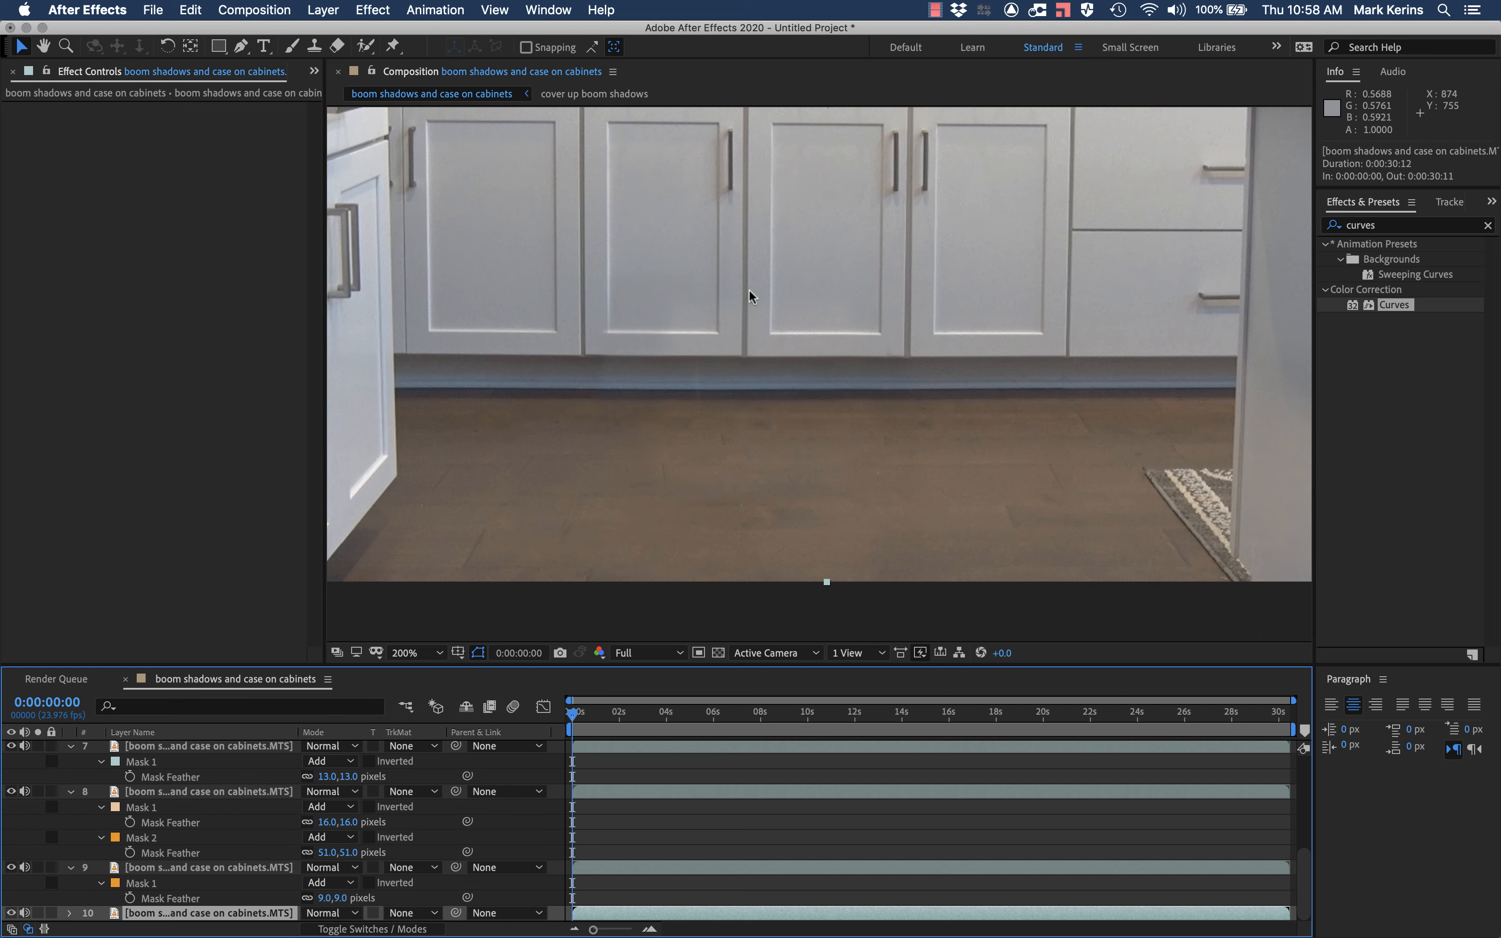
# Compare the masks of layers 7, 4 and 5, then apply Curves to layer 4 and fine-tune its RGB midtones
pyautogui.click(196, 748)
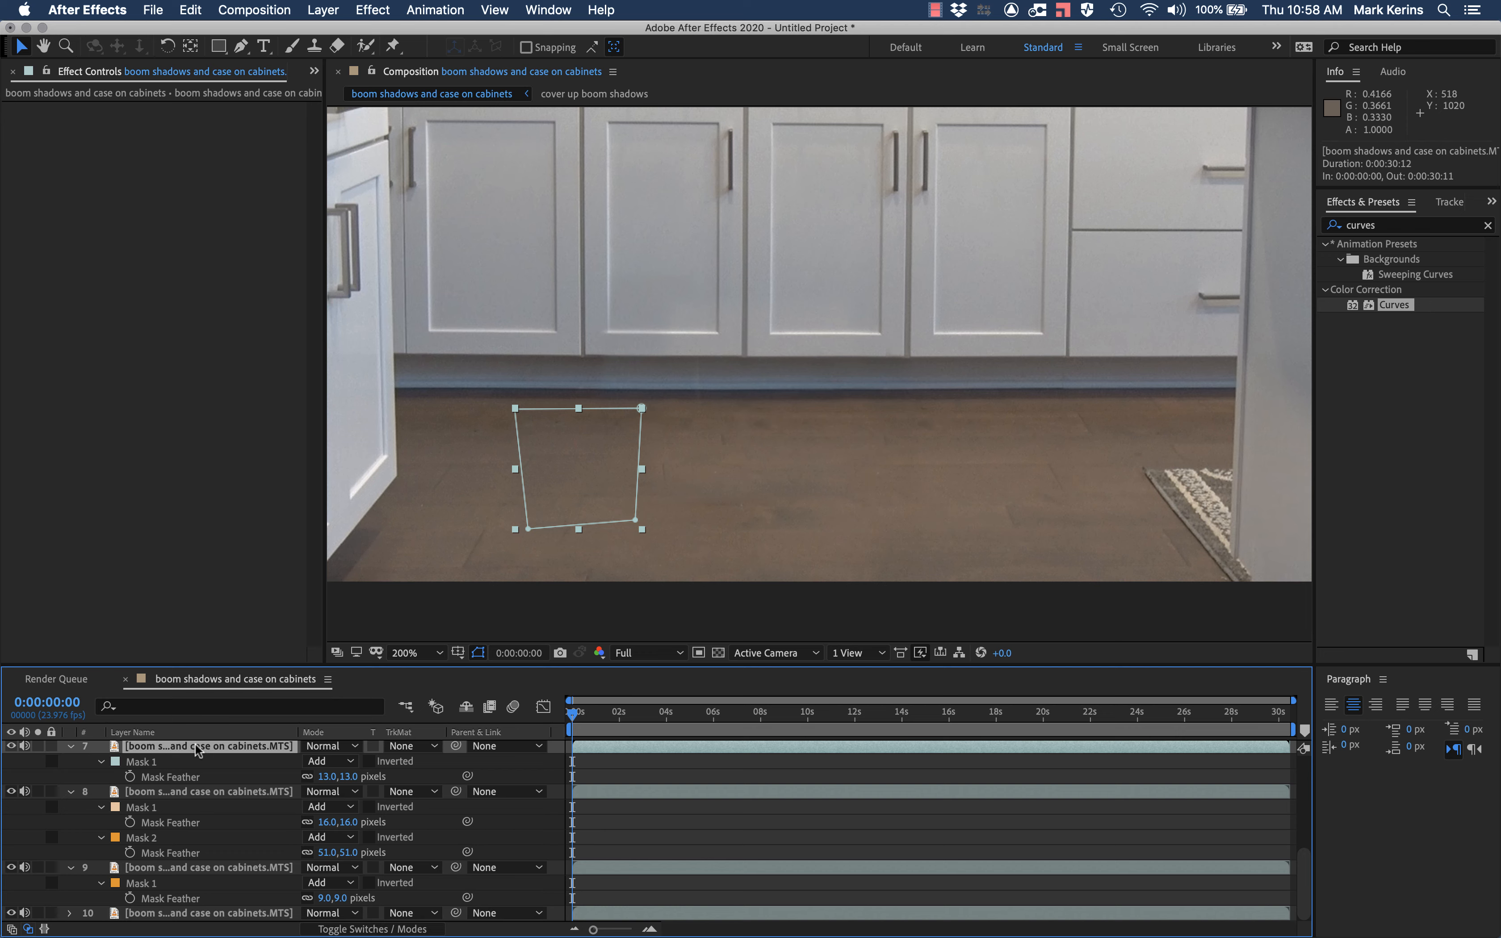
pyautogui.scroll(5, 196, 750)
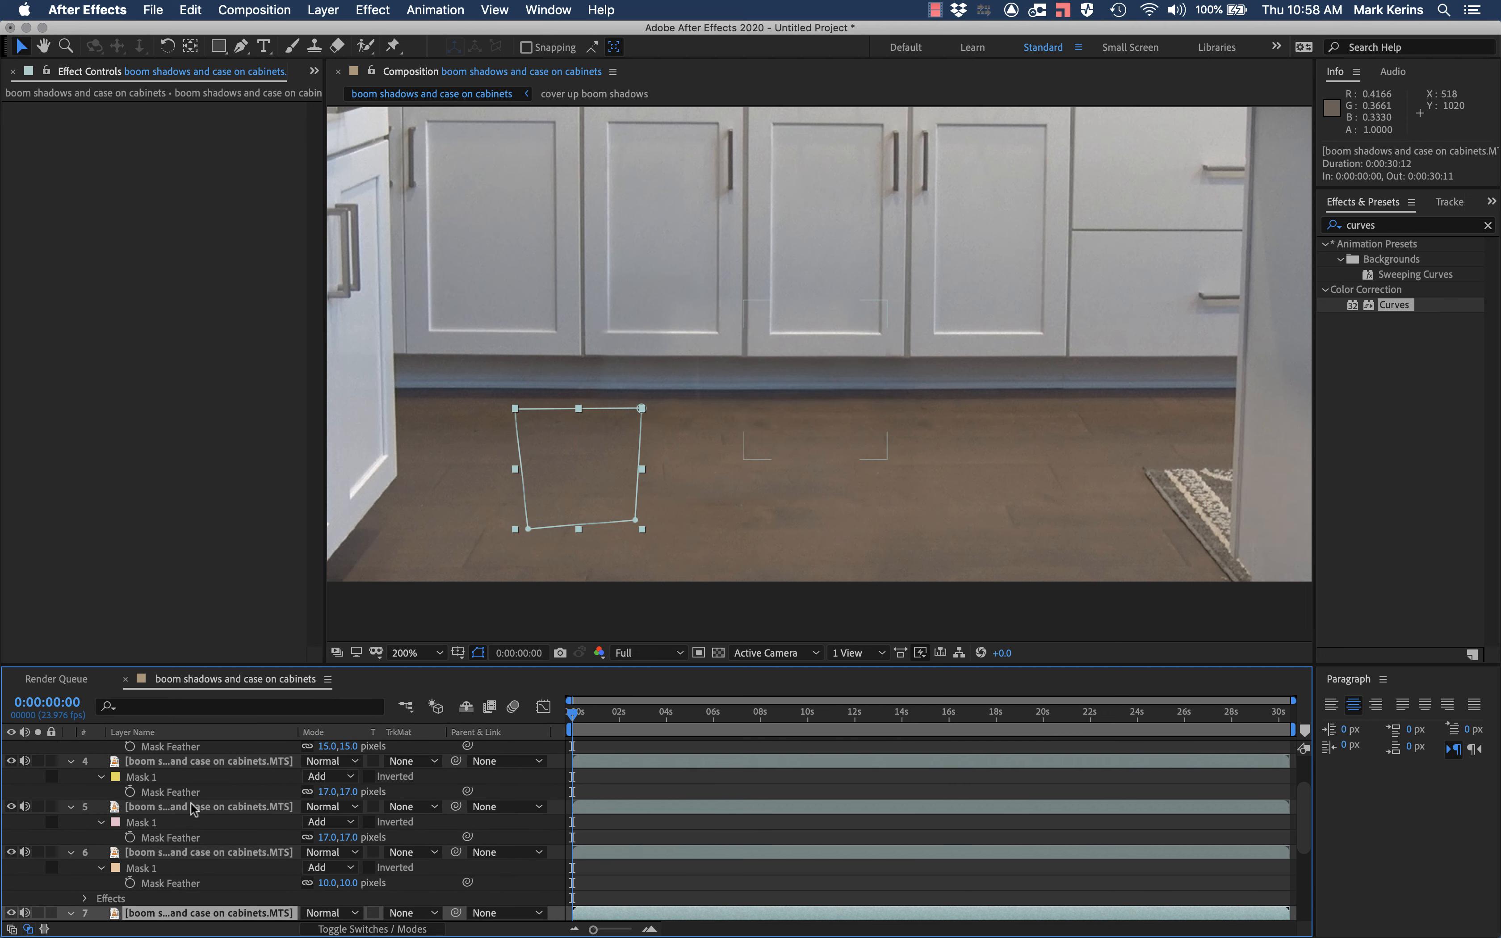
pyautogui.click(203, 762)
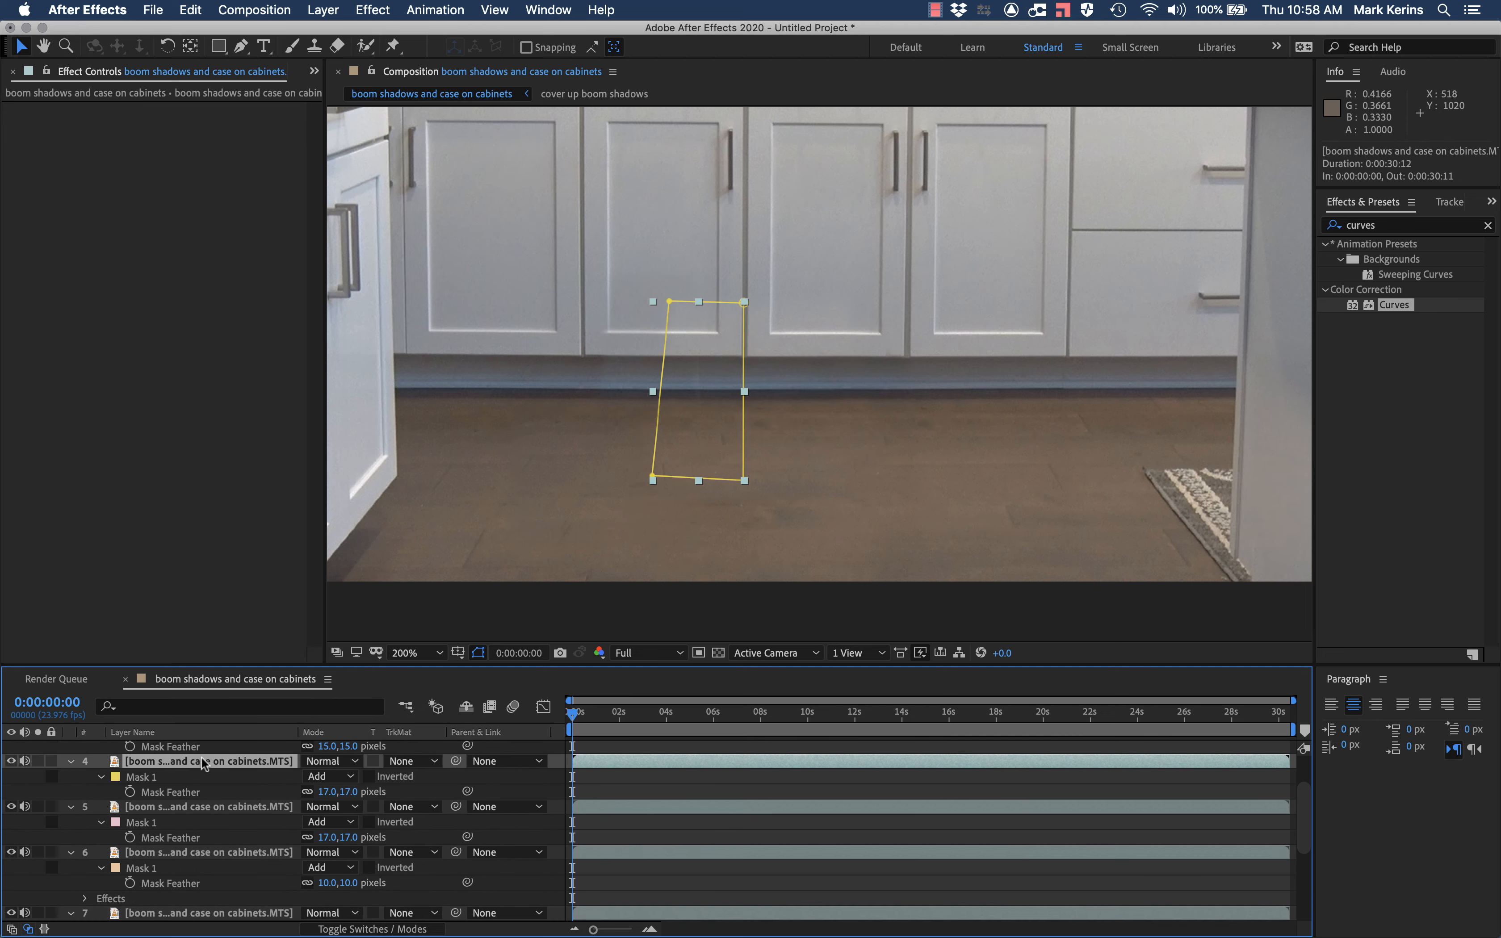
pyautogui.click(201, 802)
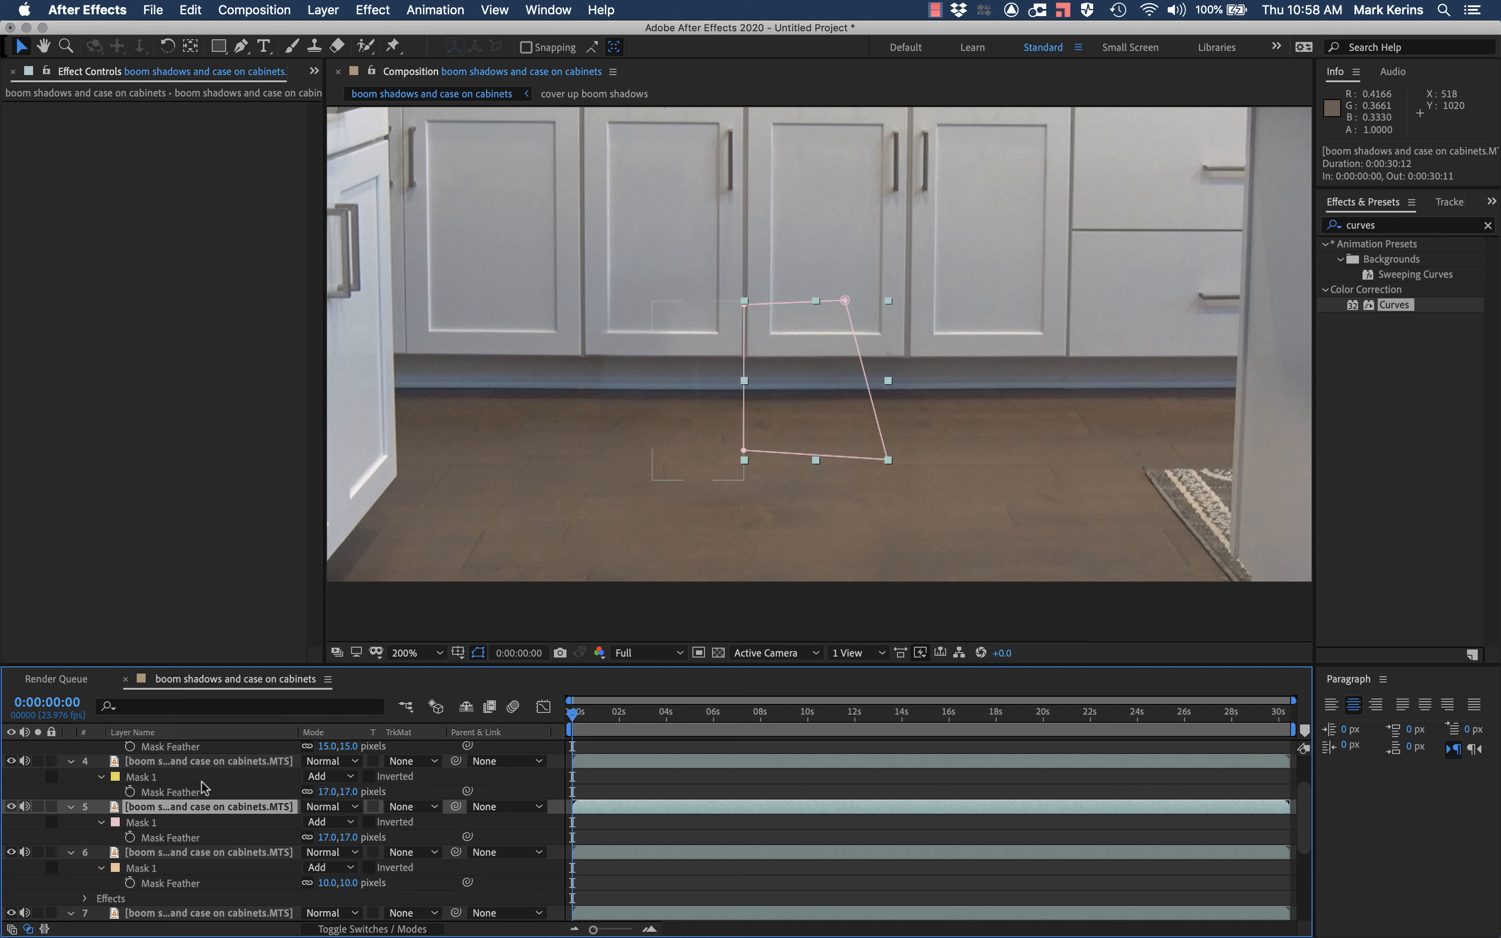
pyautogui.click(206, 756)
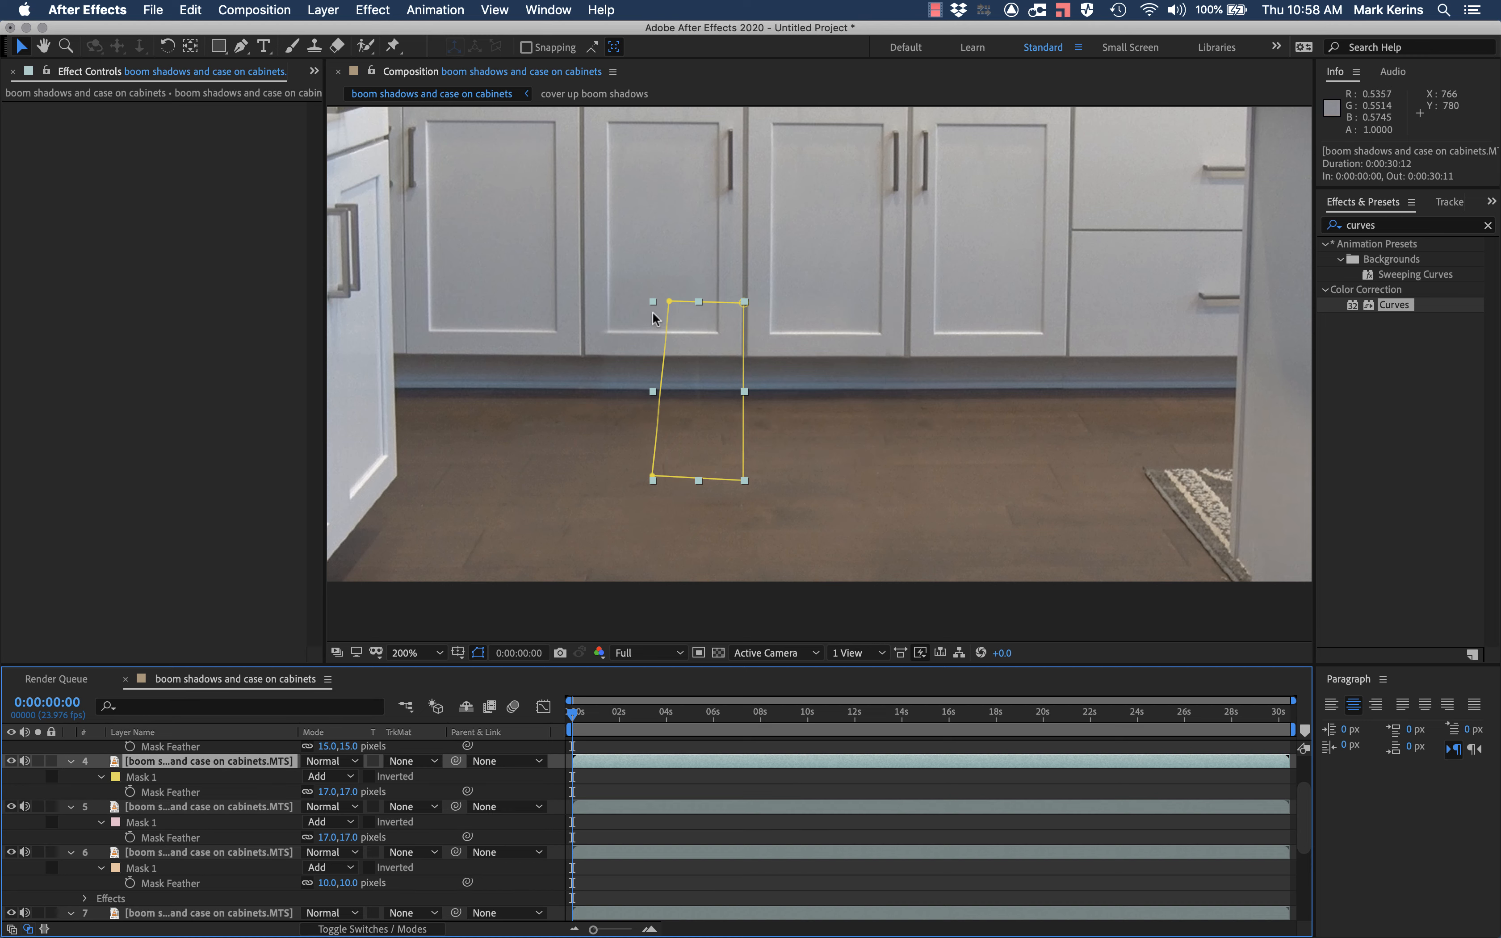
pyautogui.doubleClick(1407, 304)
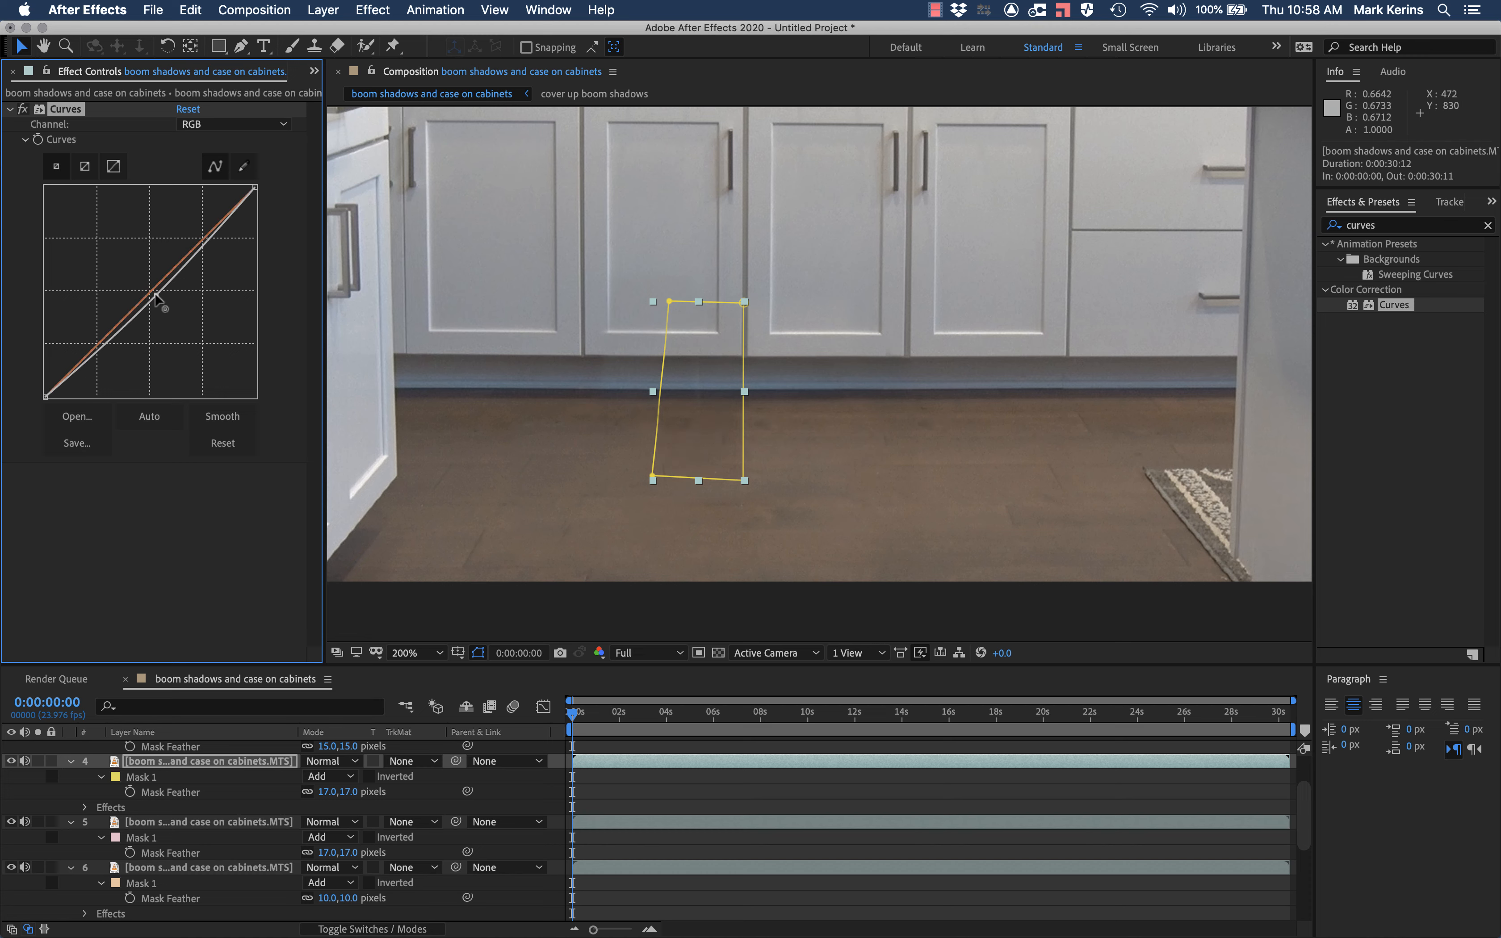
pyautogui.moveTo(154, 291); pyautogui.dragTo(197, 247)
# Inspect the patch seams after layer 4's Curves adjustment, selecting layer 10 to clear the mask outlines and magnifying the baseboard to 400%
pyautogui.click(150, 823)
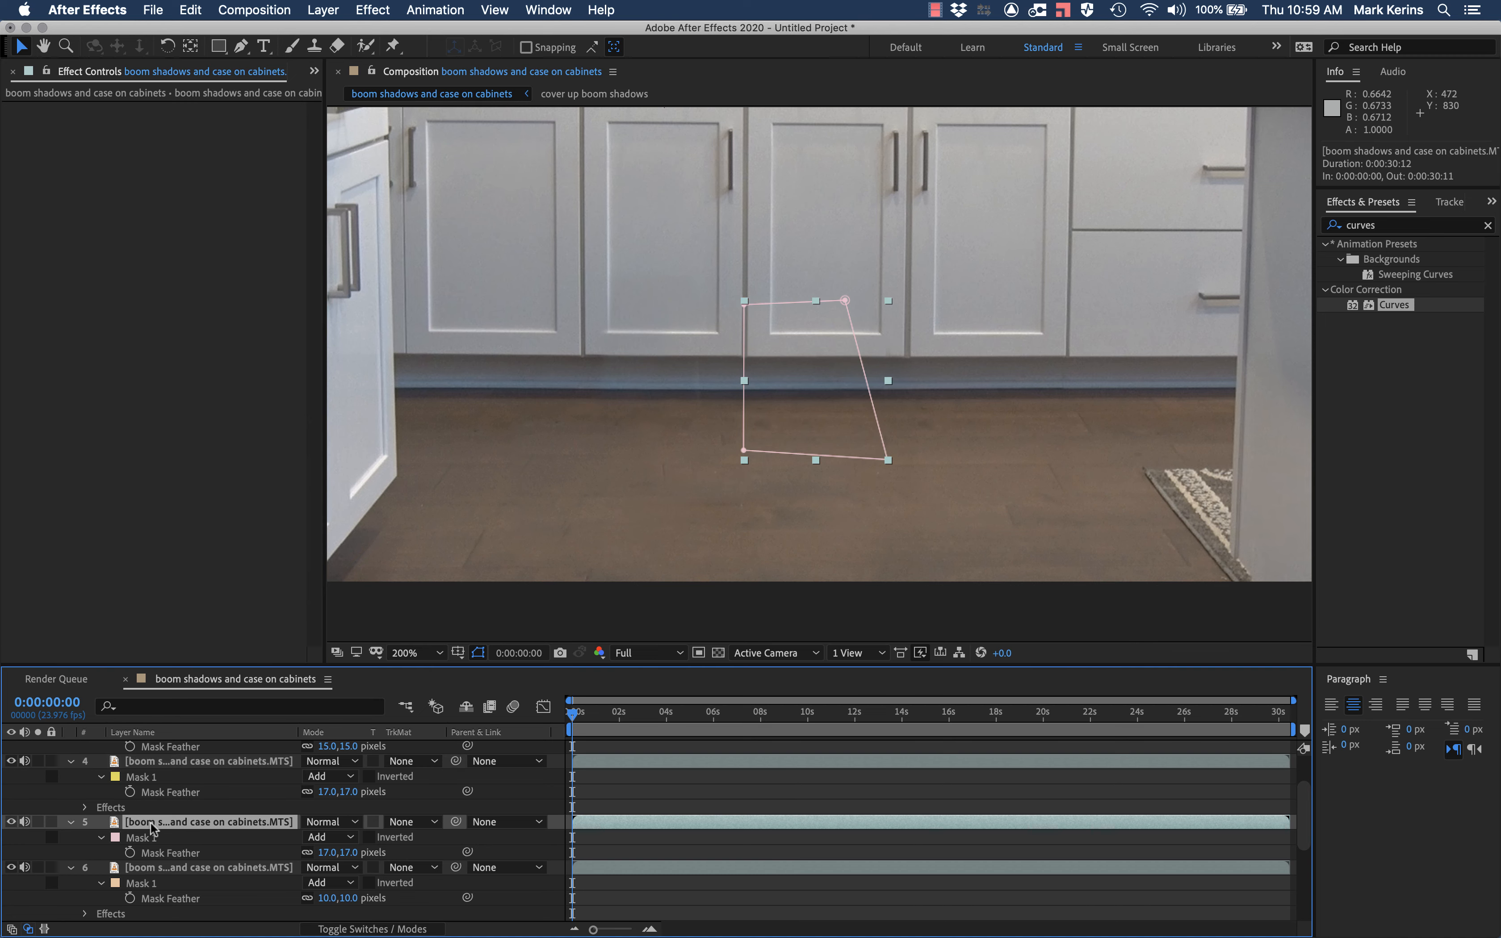
pyautogui.scroll(-8, 599, 722)
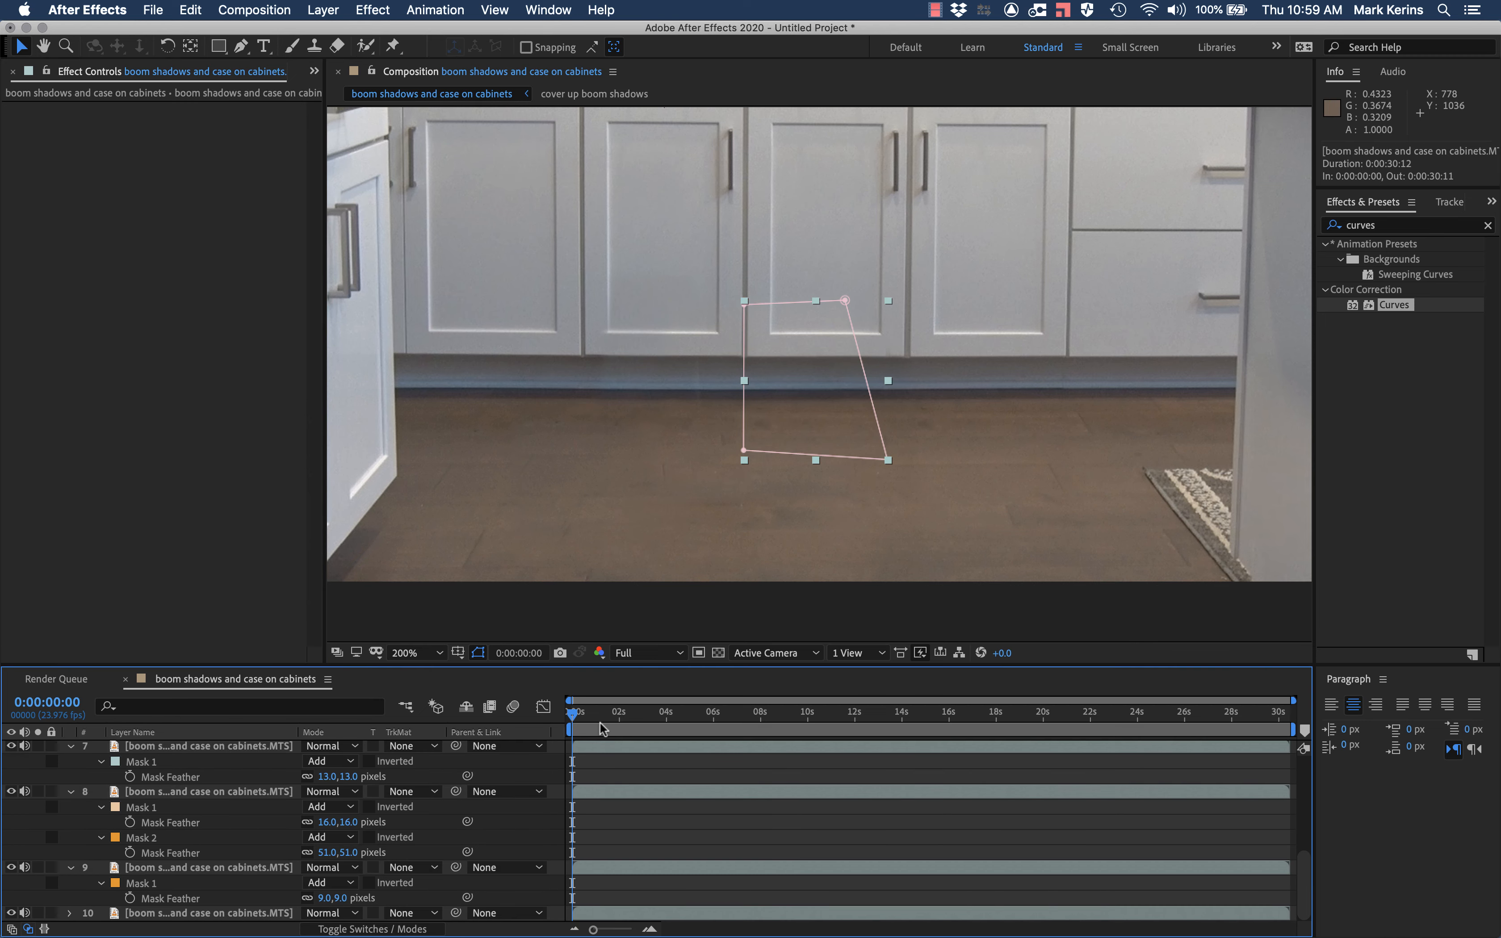
pyautogui.click(173, 913)
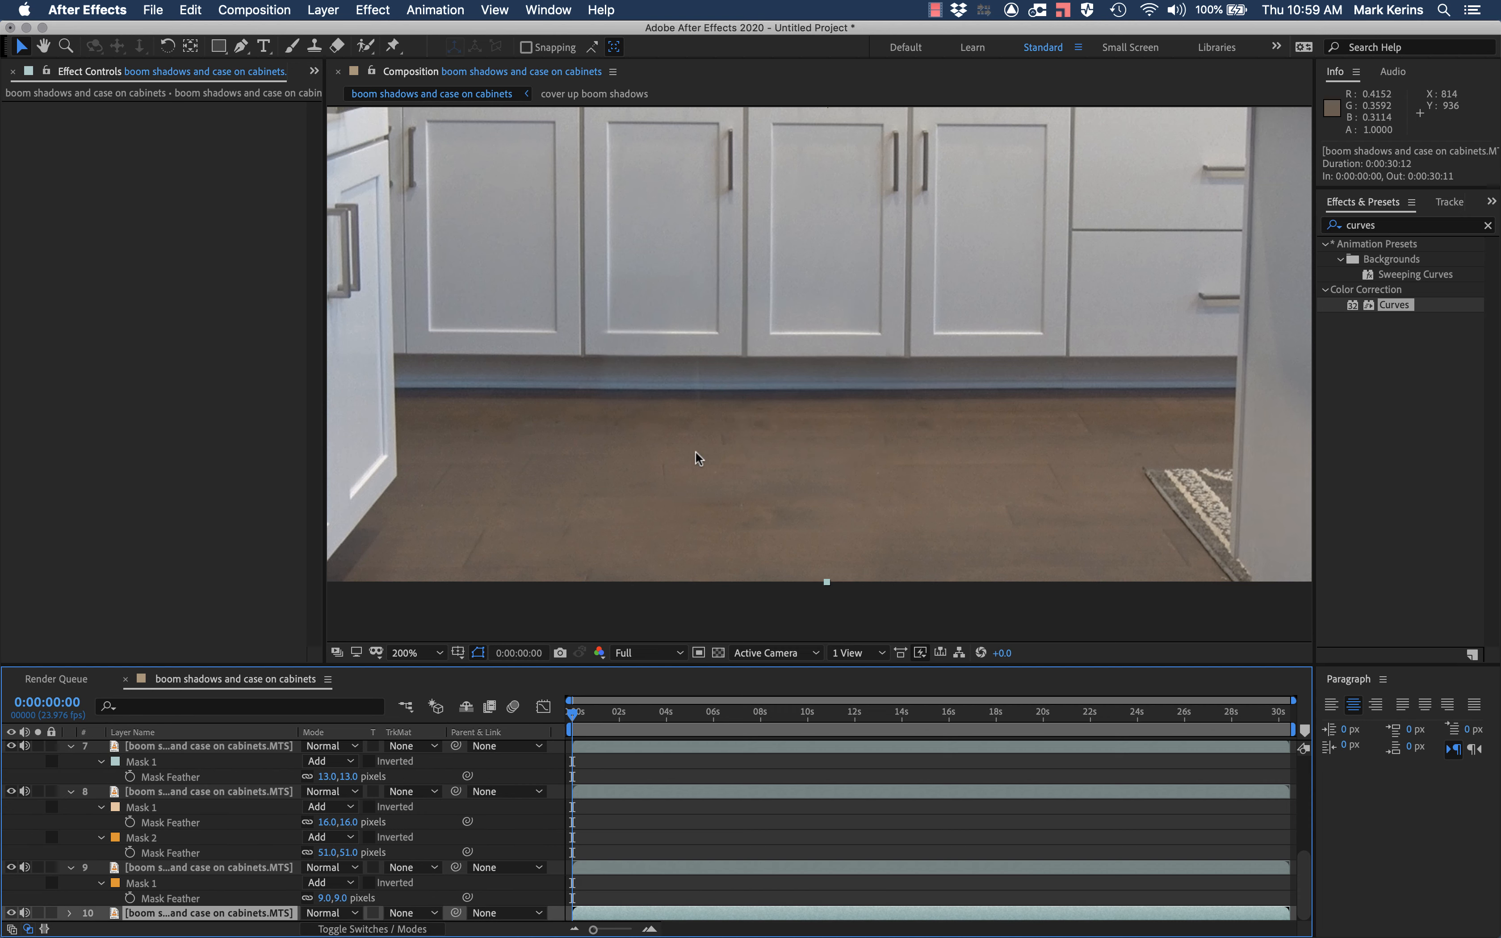
pyautogui.scroll(-1, 696, 450)
pyautogui.scroll(3, 695, 450)
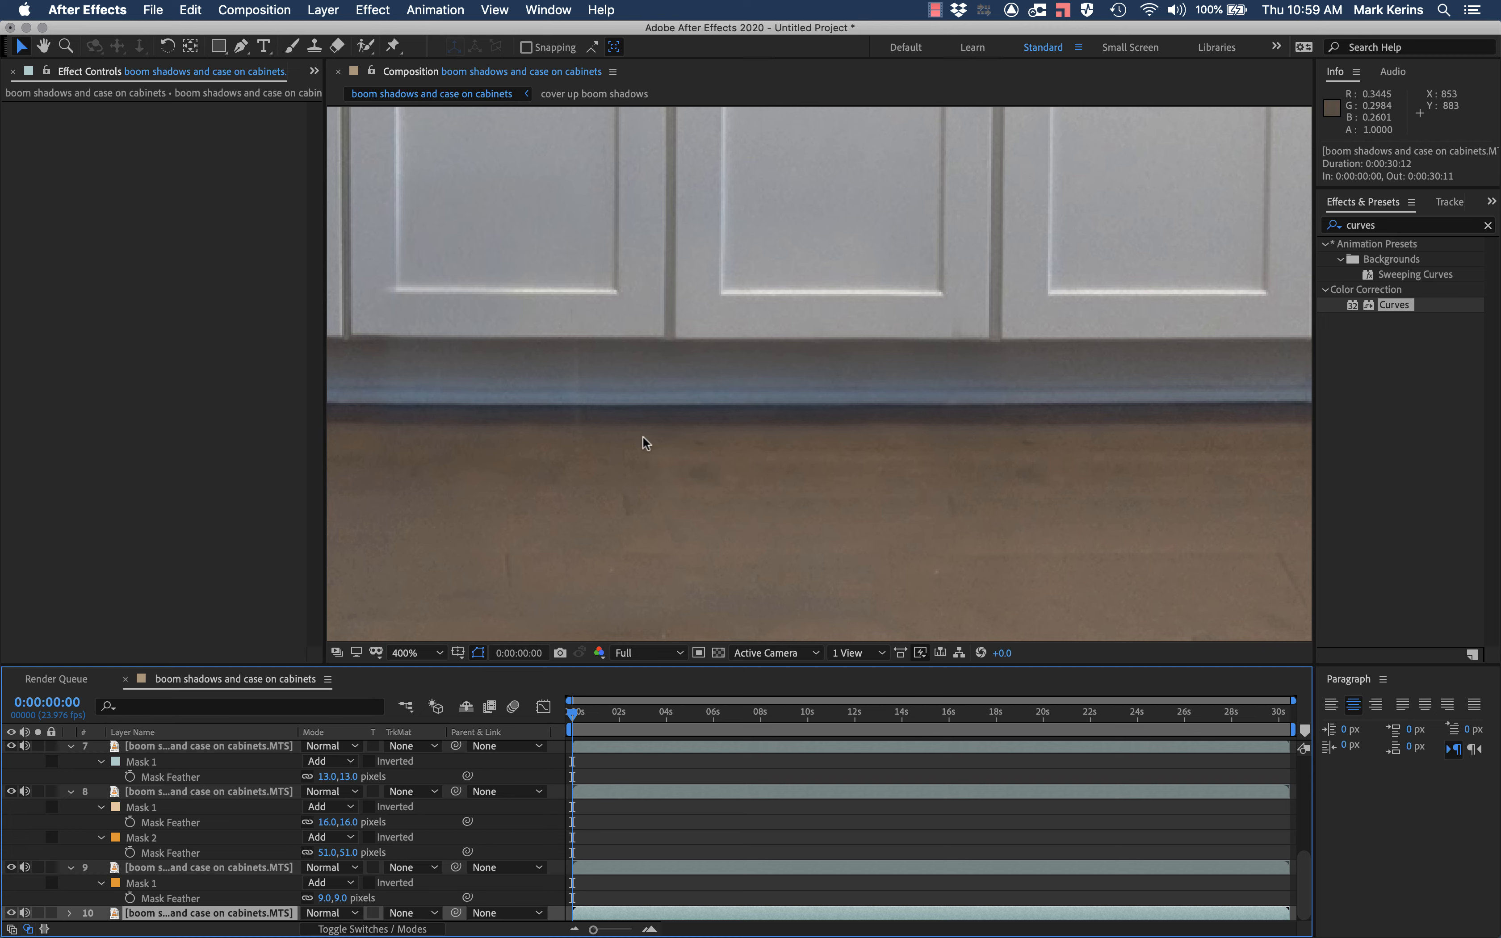
# Collapse the expanded mask and effect properties of layers 3 through 9
pyautogui.scroll(6, 297, 859)
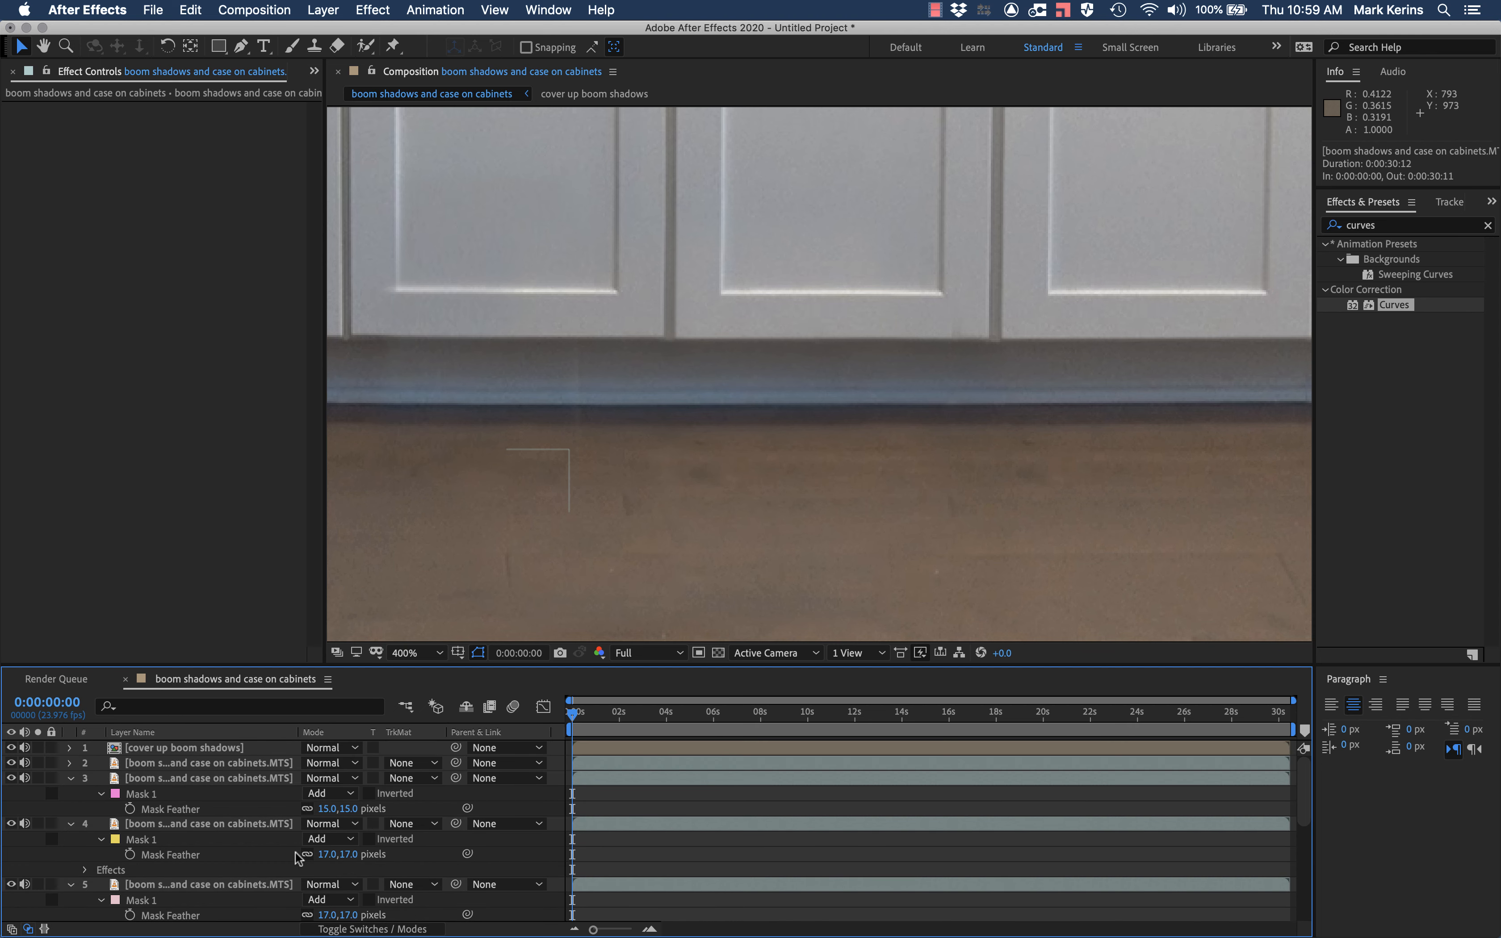
pyautogui.click(71, 778)
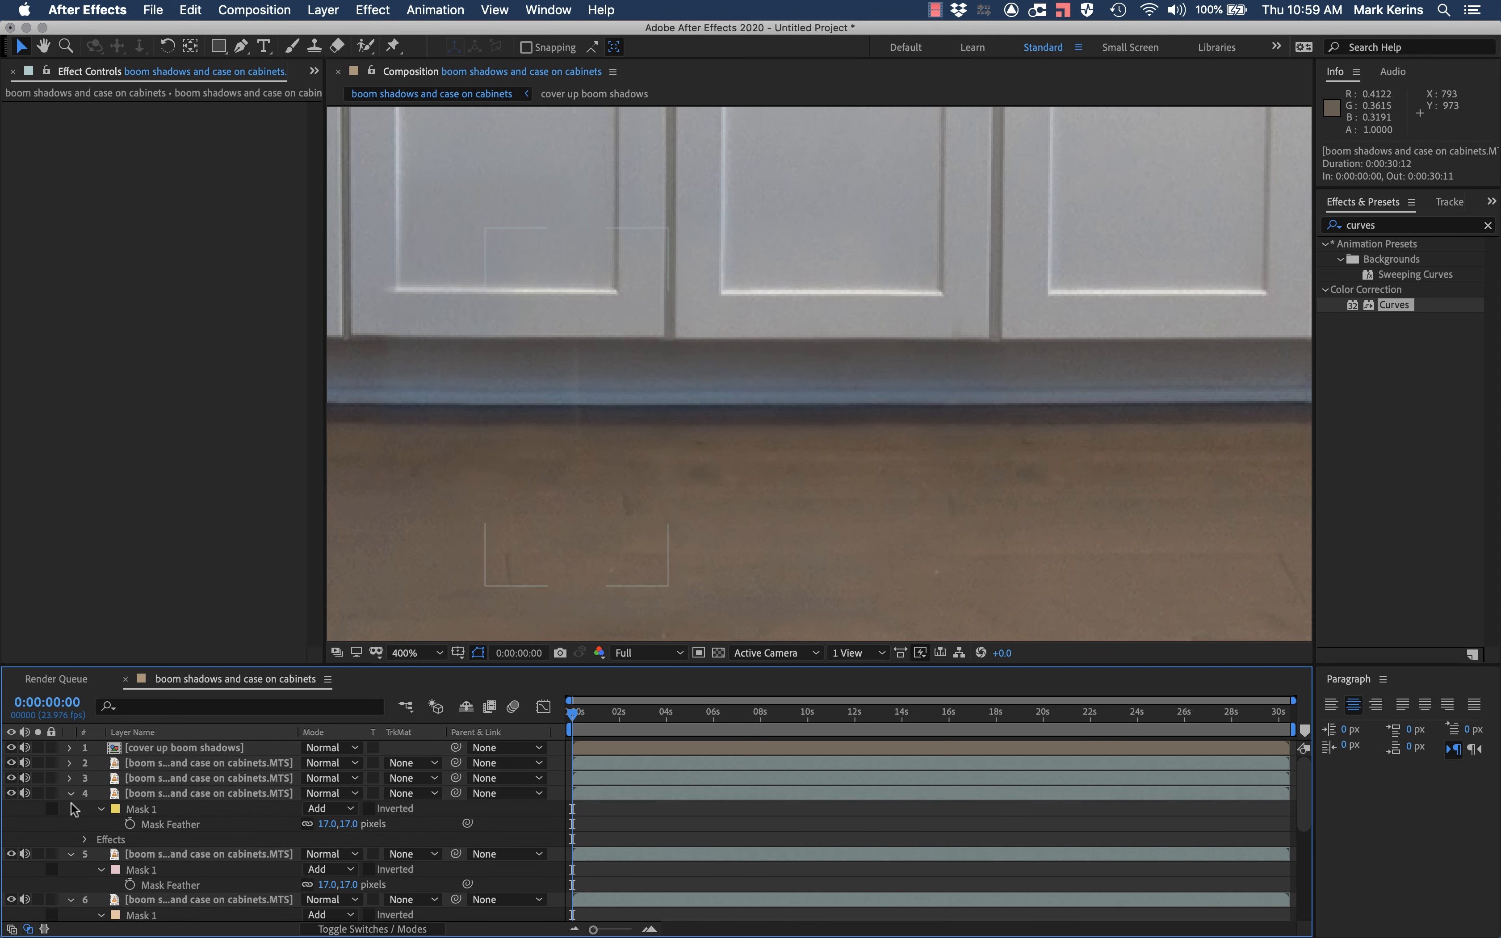
pyautogui.click(70, 794)
pyautogui.click(70, 809)
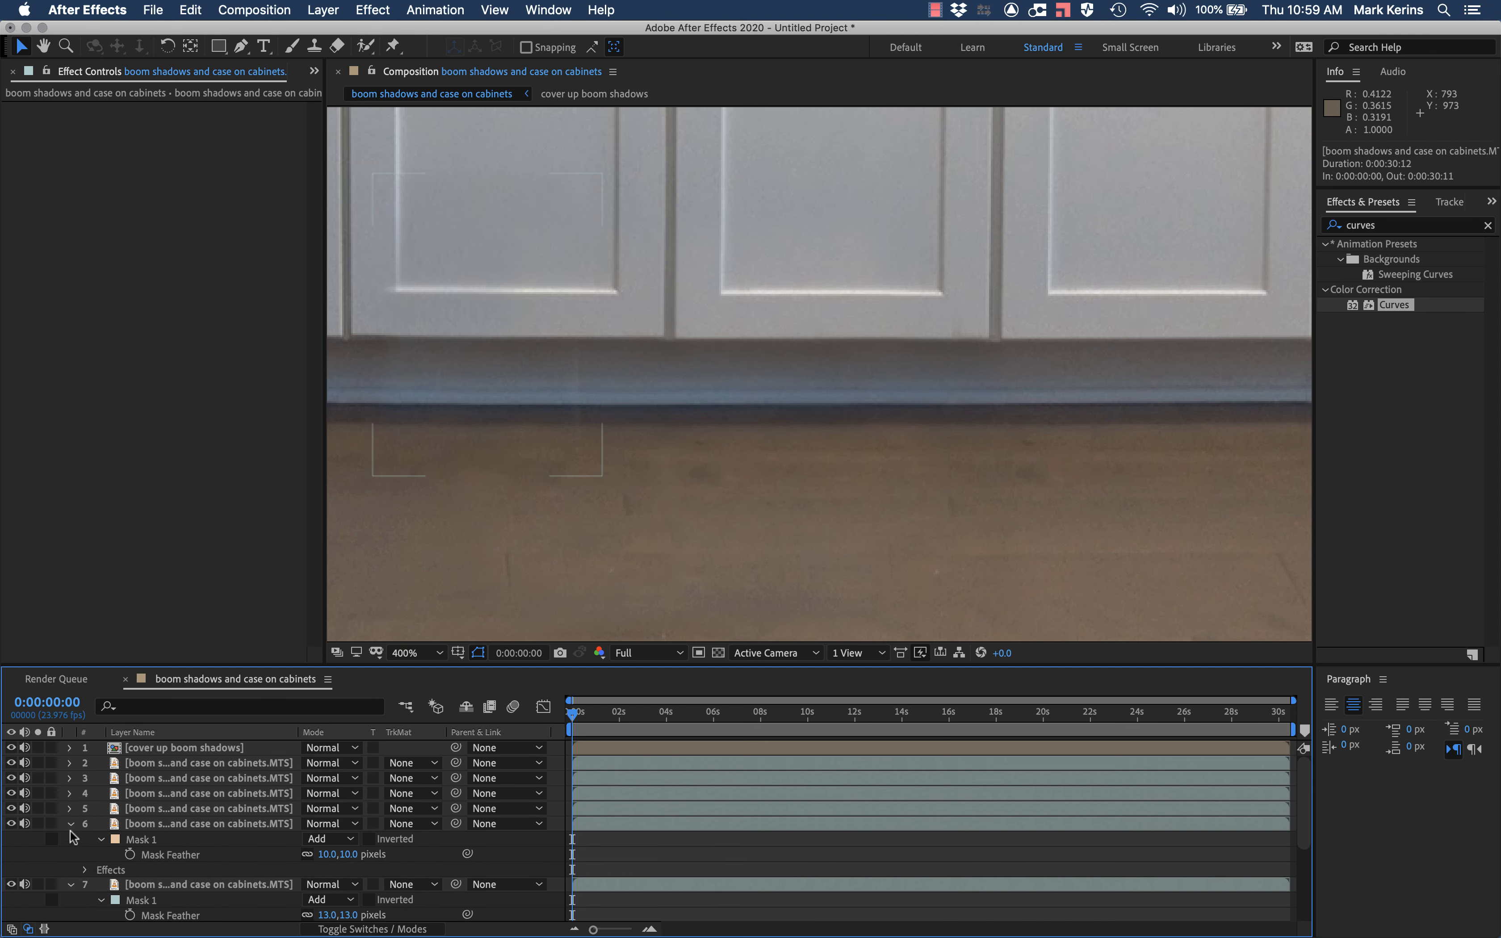
pyautogui.click(70, 824)
pyautogui.click(70, 839)
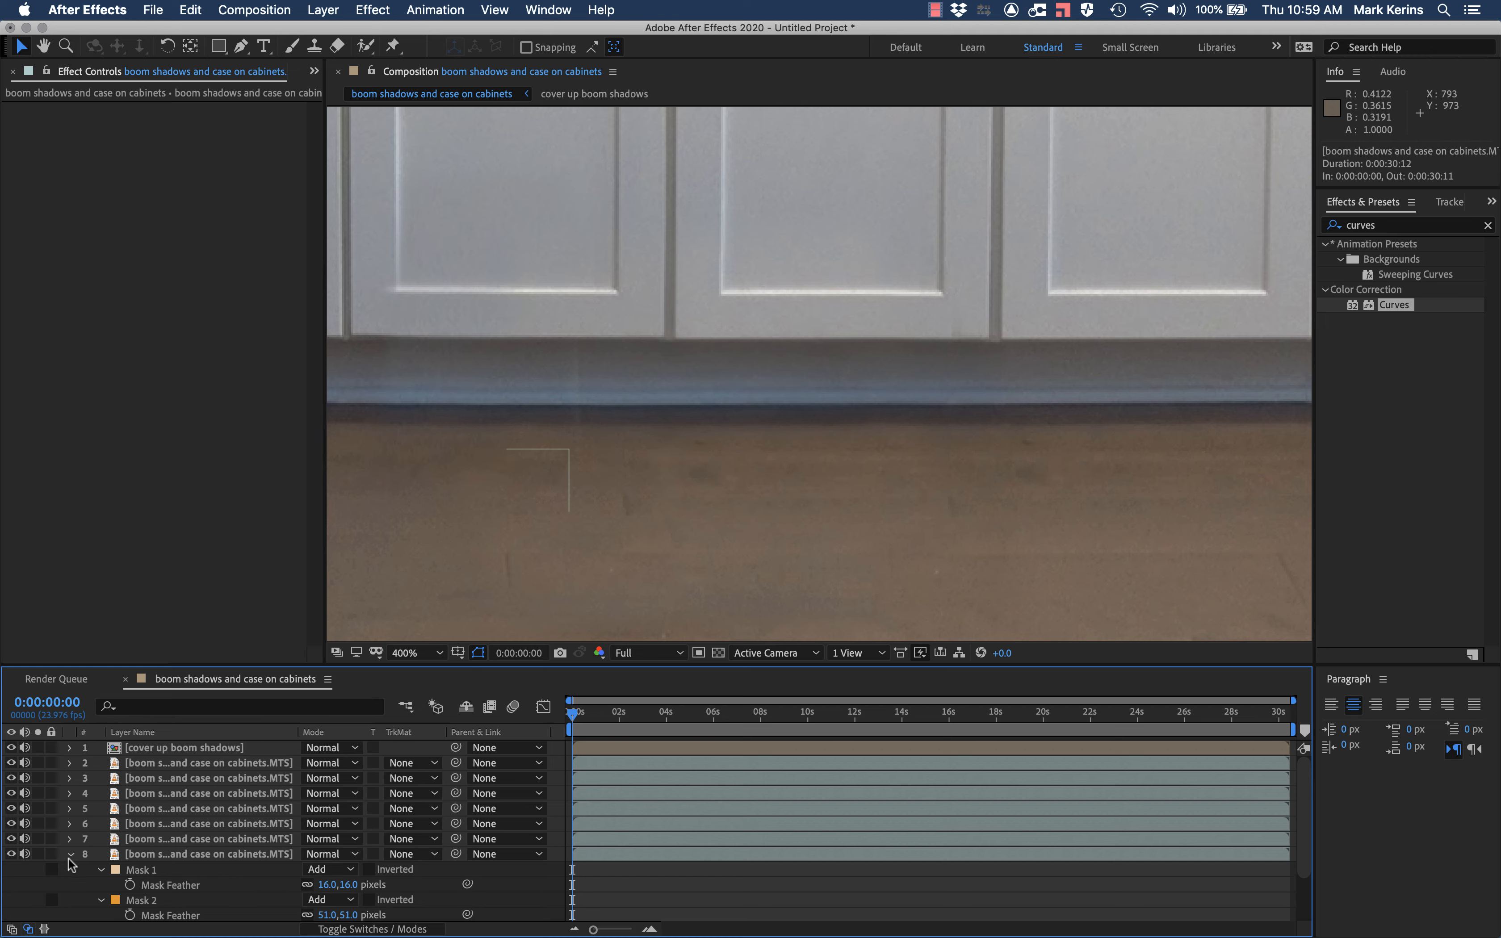
pyautogui.click(70, 854)
pyautogui.click(70, 870)
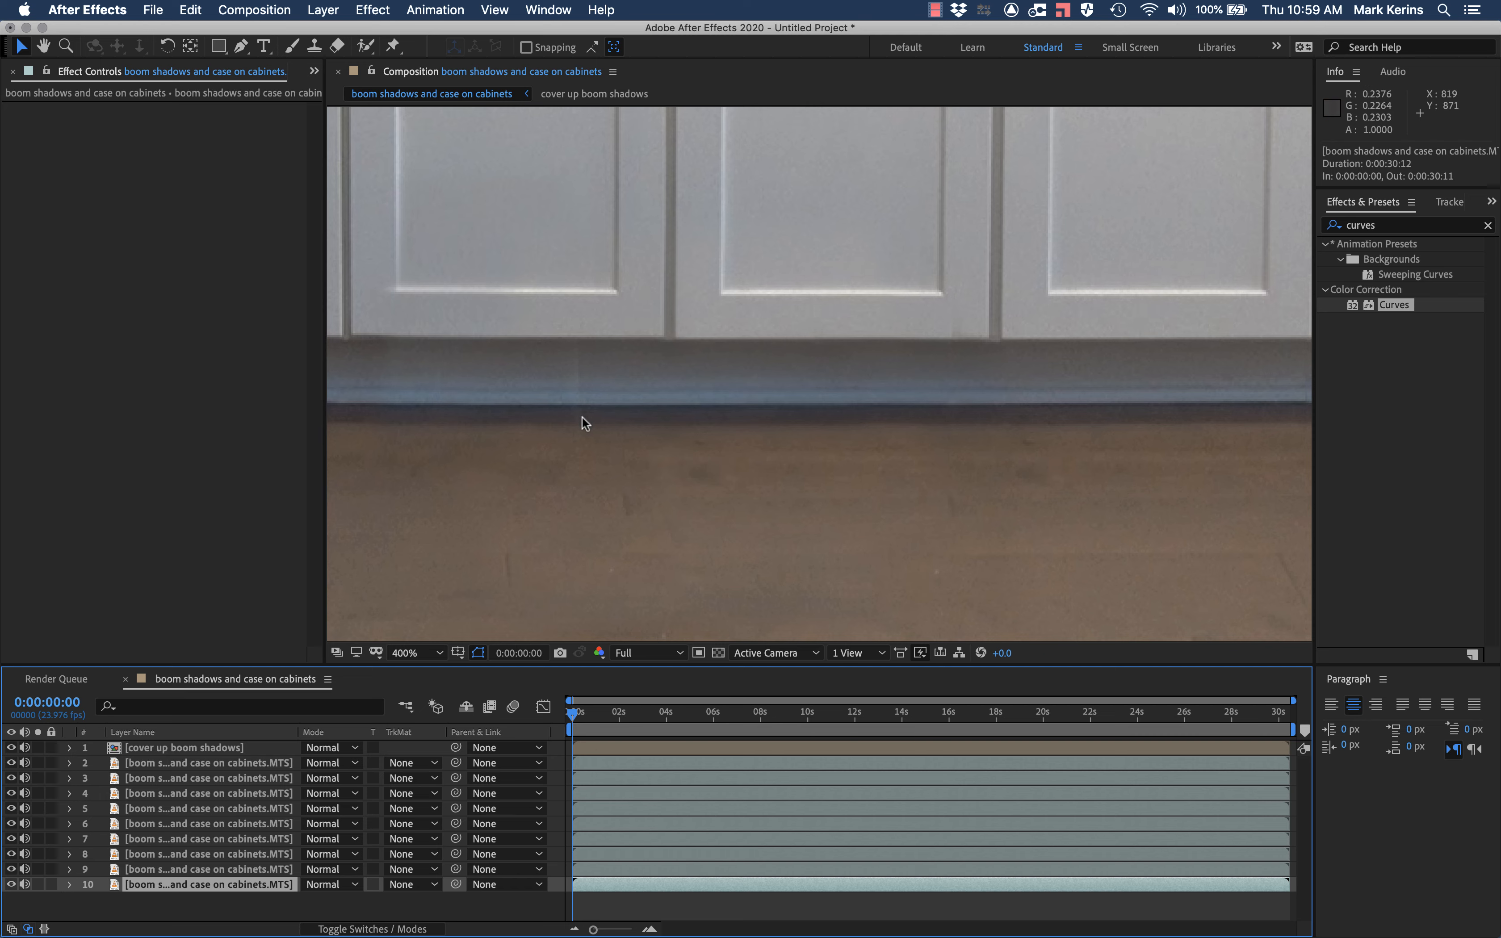
# Review the finished cleanup at 100% and 200%, and check the frames at 0:00:28:04 and 0:00:09:06
pyautogui.press(',')
pyautogui.press(',')
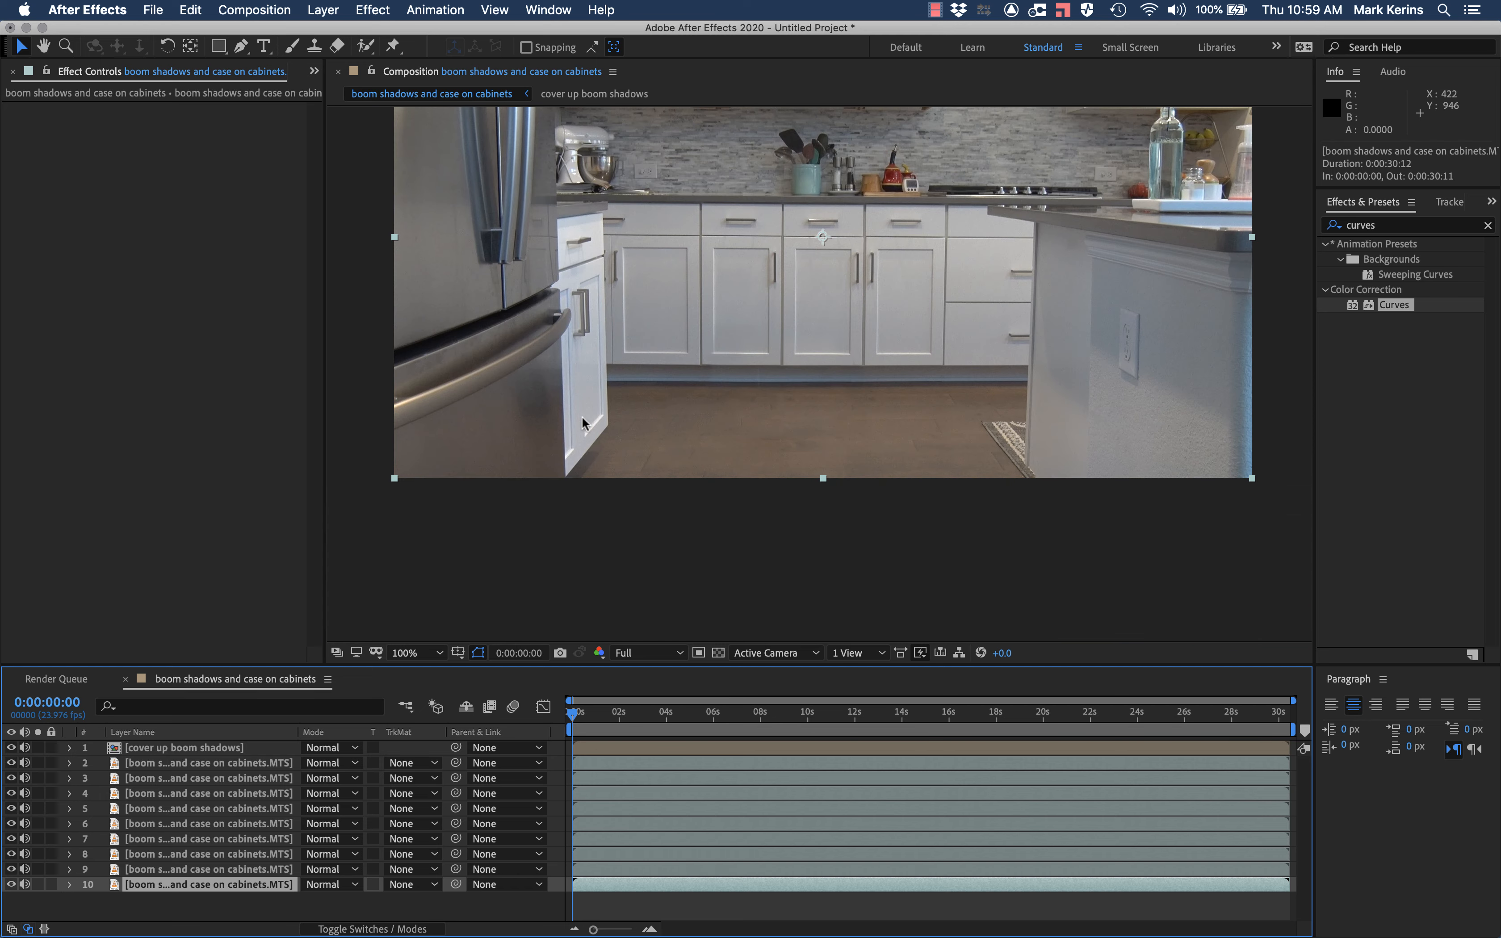
pyautogui.press('.')
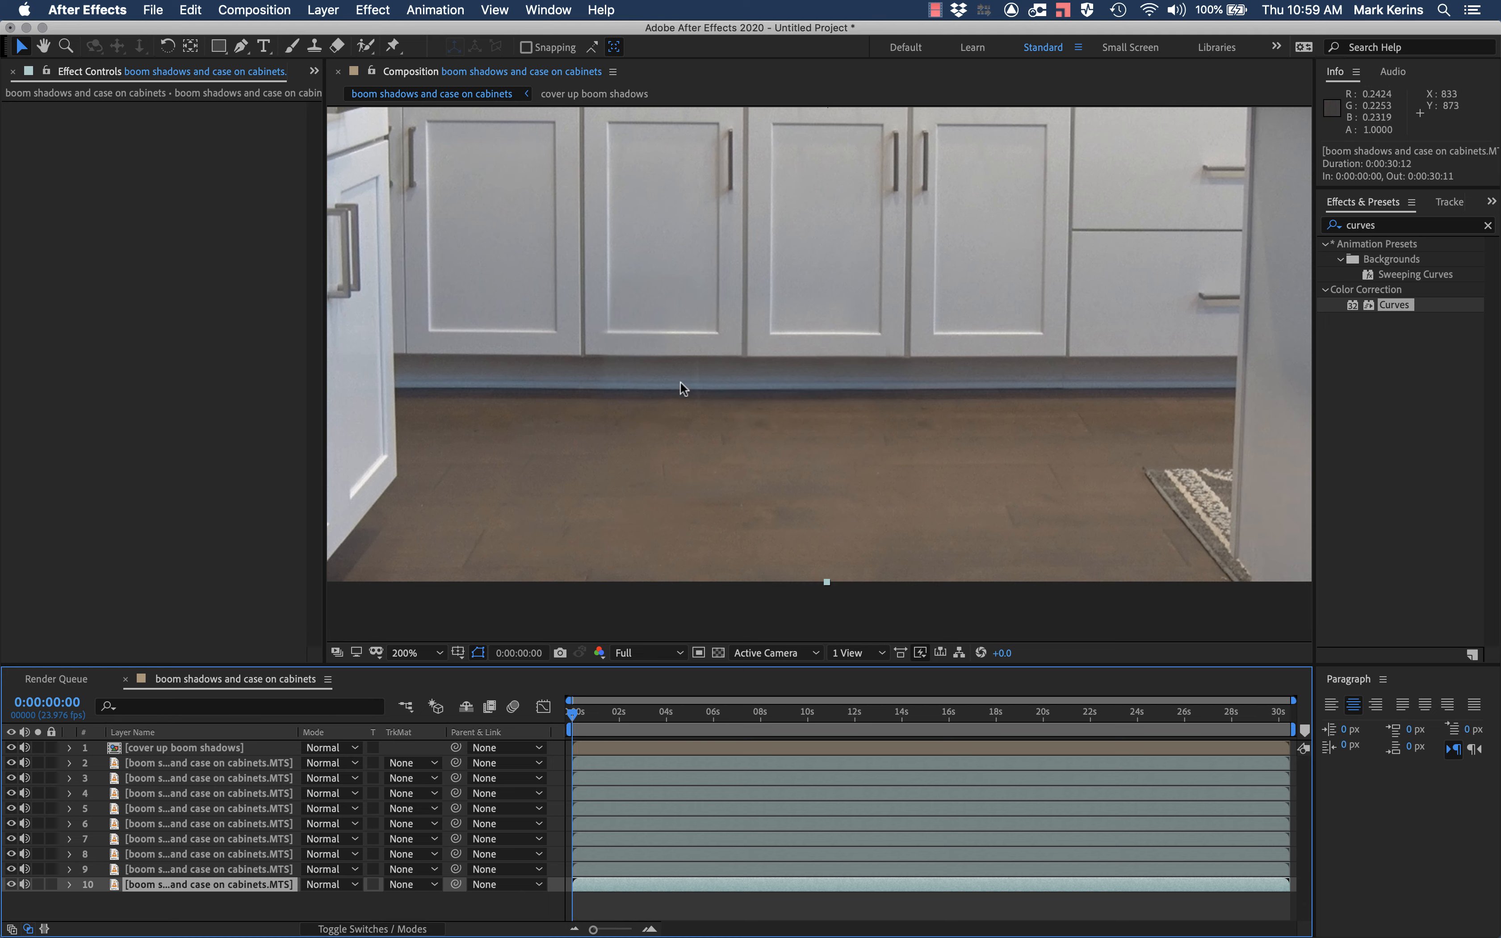
pyautogui.press(',')
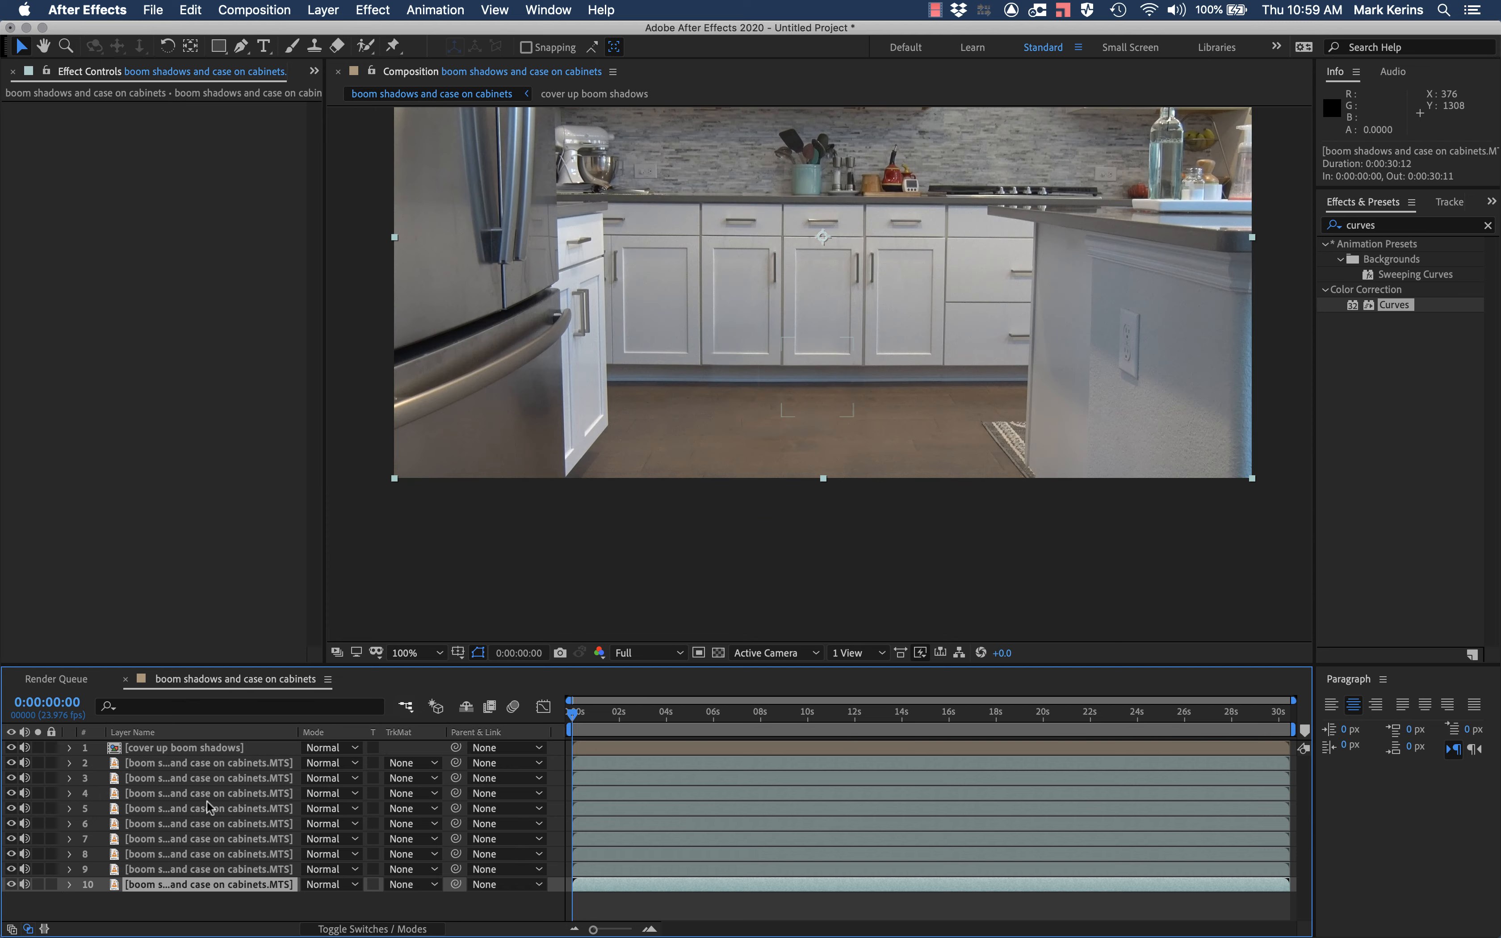
pyautogui.moveTo(671, 709); pyautogui.dragTo(1235, 712)
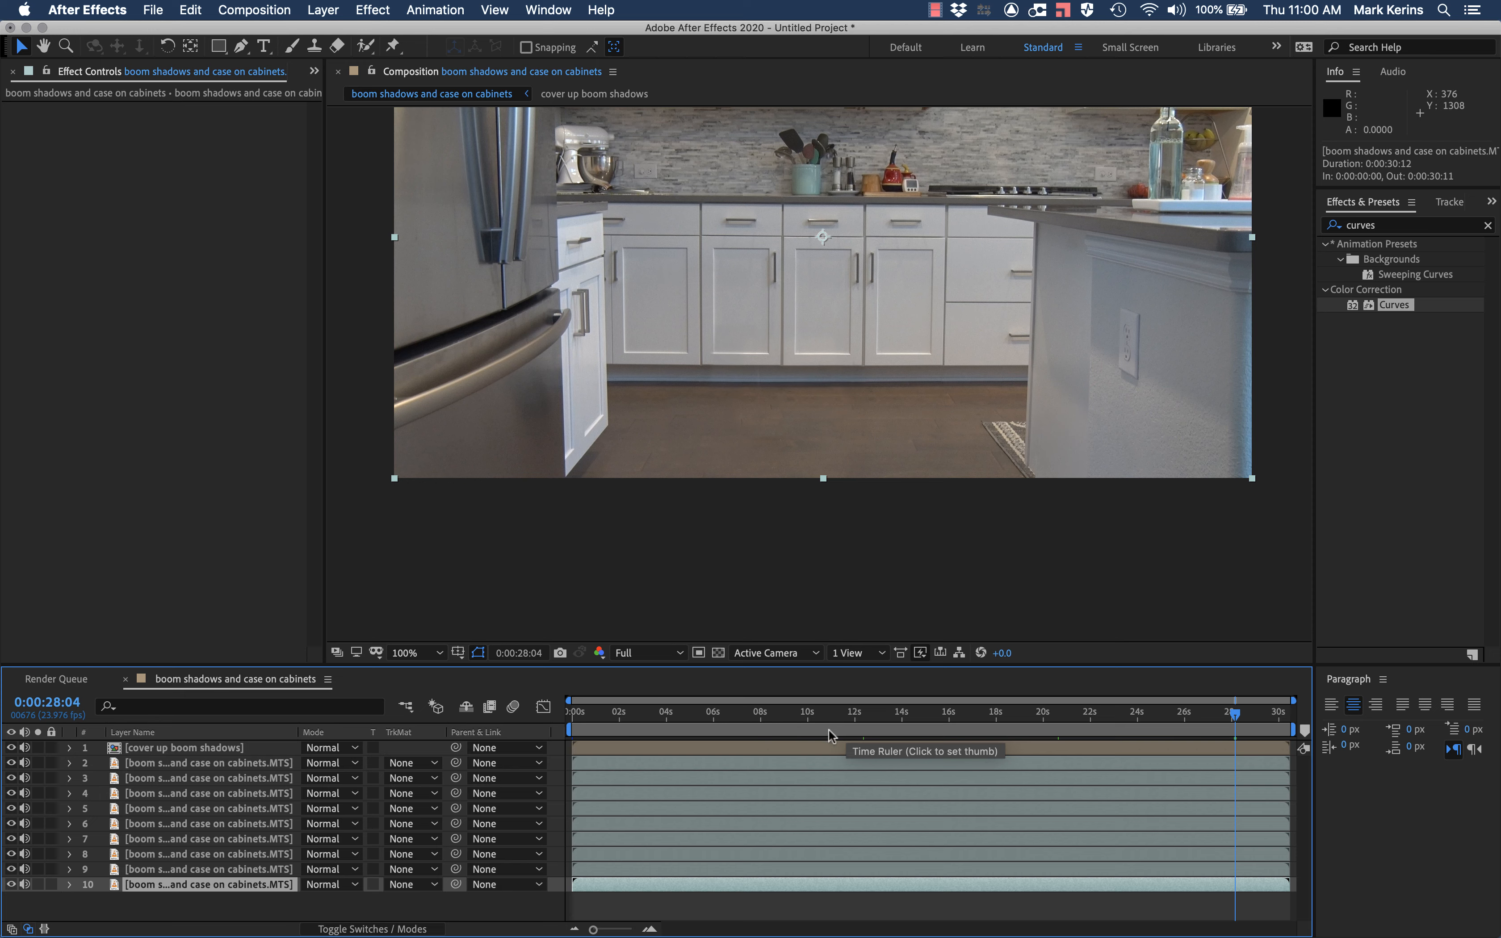
pyautogui.click(790, 707)
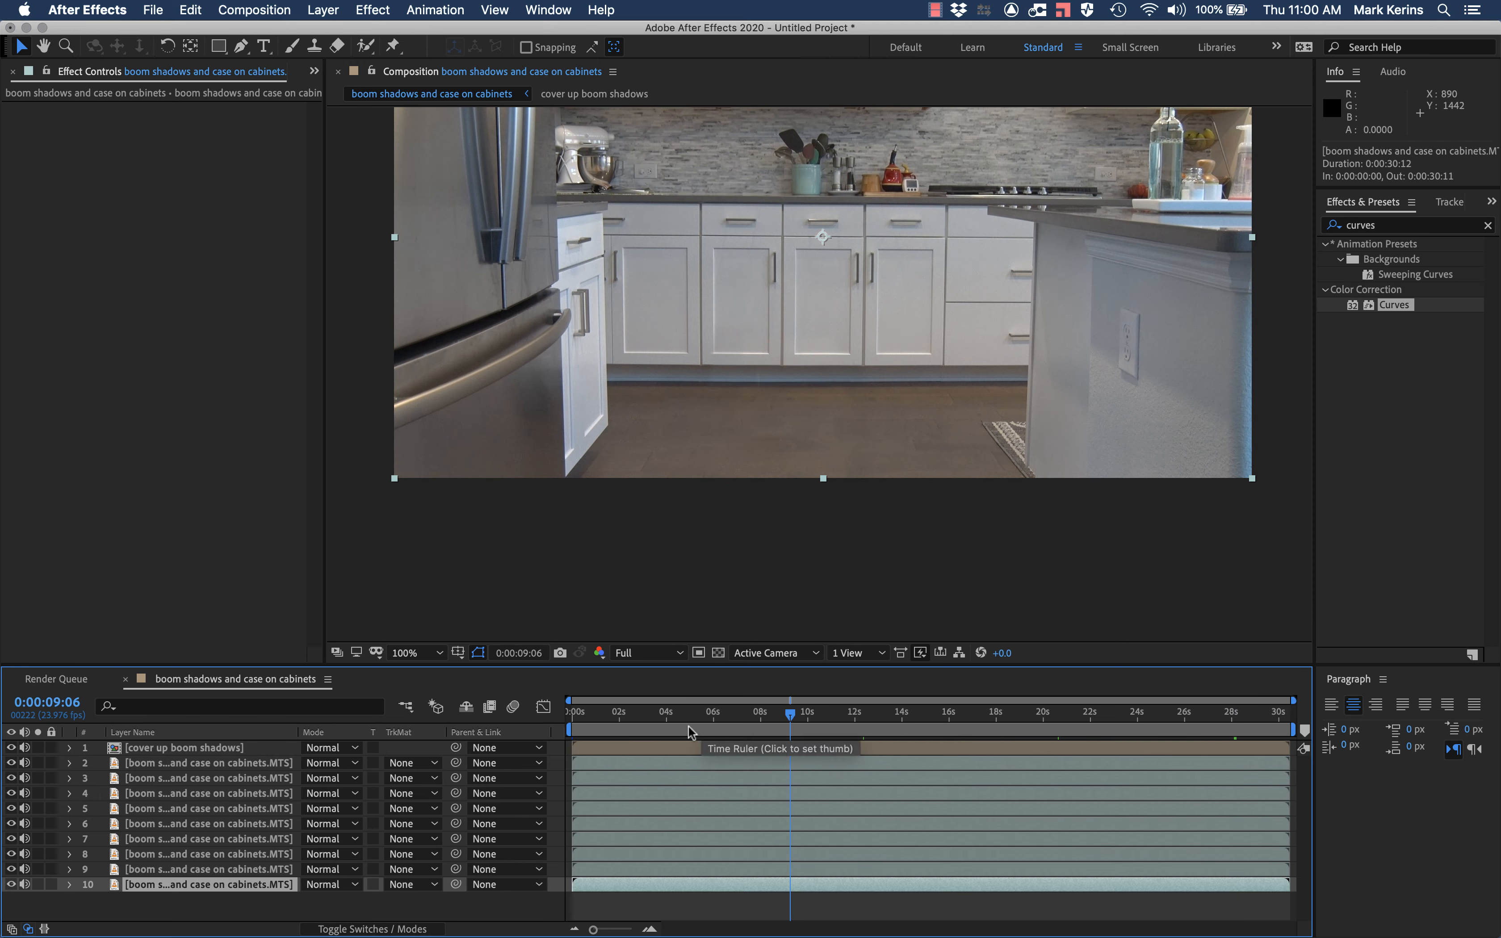
# Check the cleaned-up cabinets and floor on the frame at 0:00:04:11, magnified to 200%
pyautogui.click(677, 714)
pyautogui.press(',')
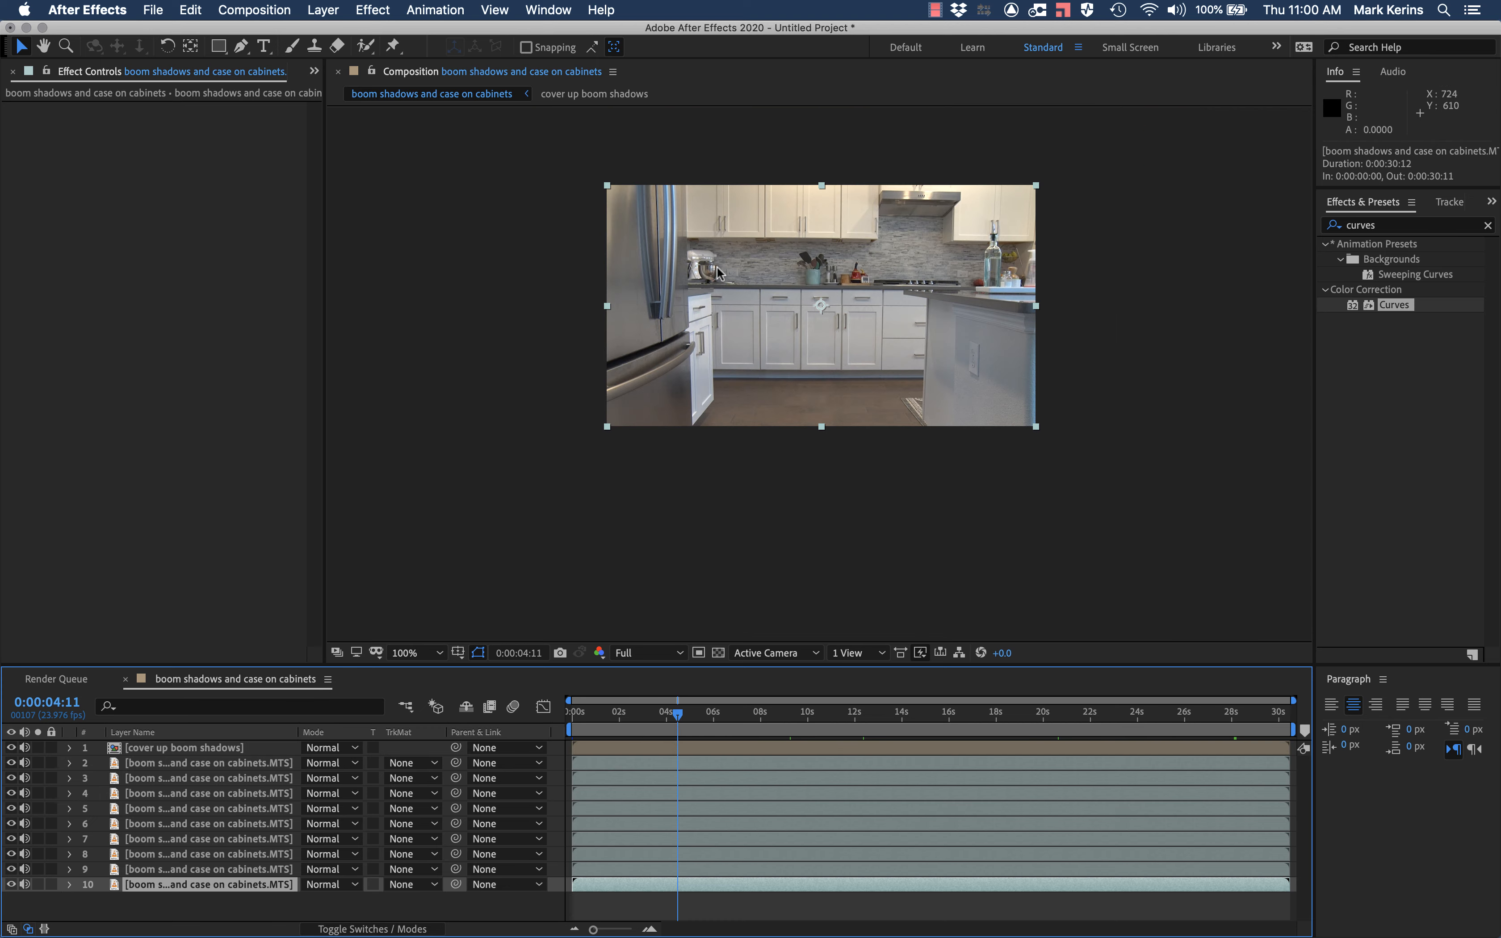
pyautogui.press('.')
pyautogui.press('.')
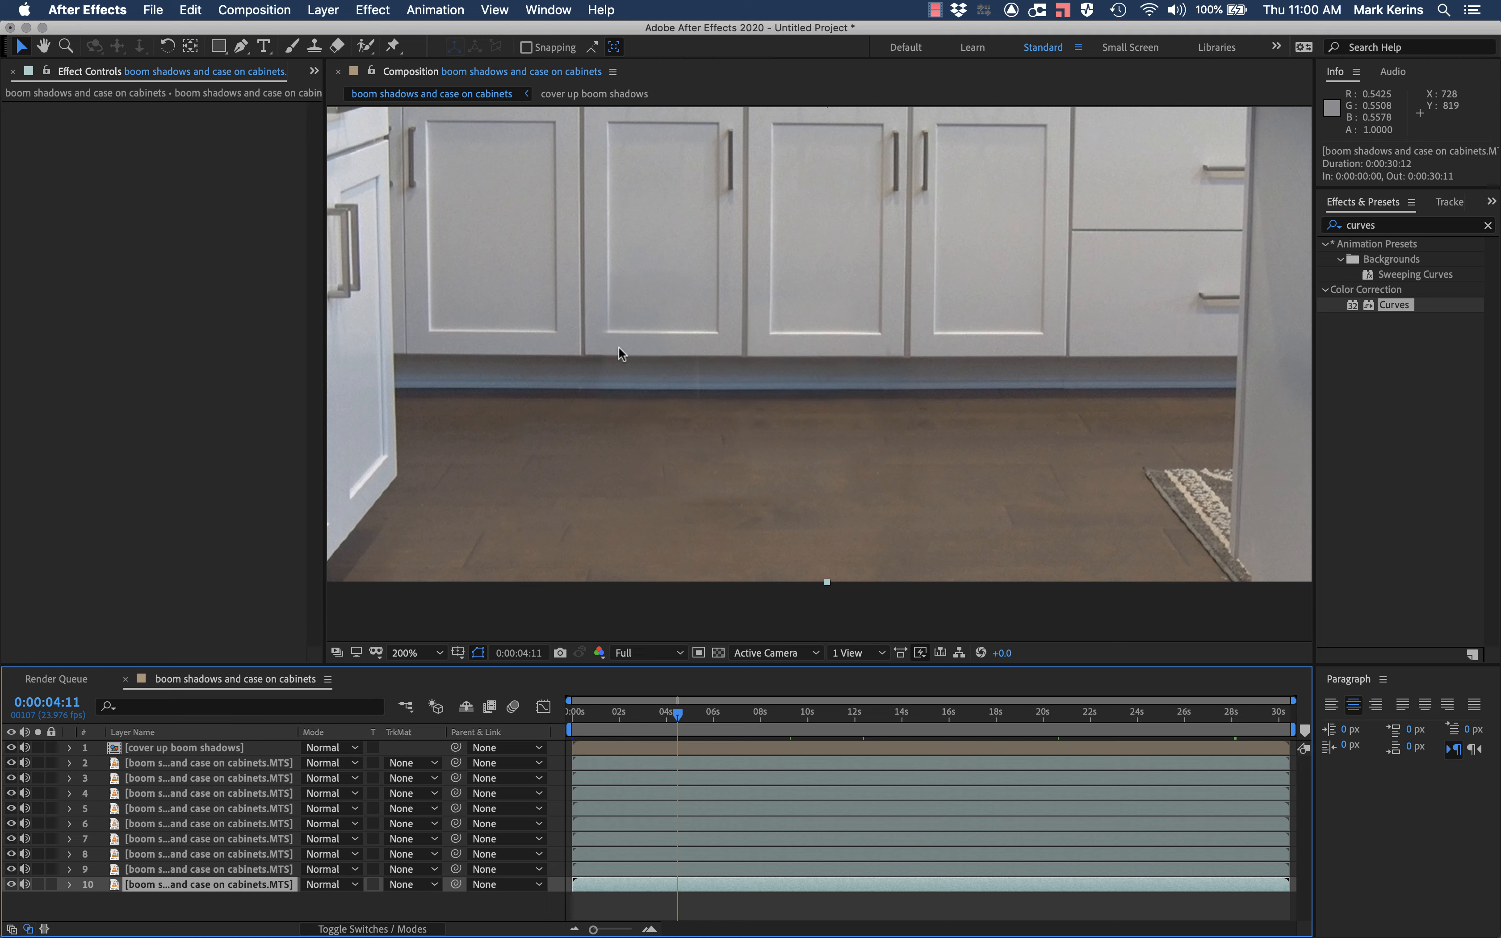
# Pre-compose footage layers 2 through 9 into a new composition named "remove case on ground"
pyautogui.click(203, 763)
pyautogui.keyDown('shift'); pyautogui.click(193, 869); pyautogui.keyUp('shift')
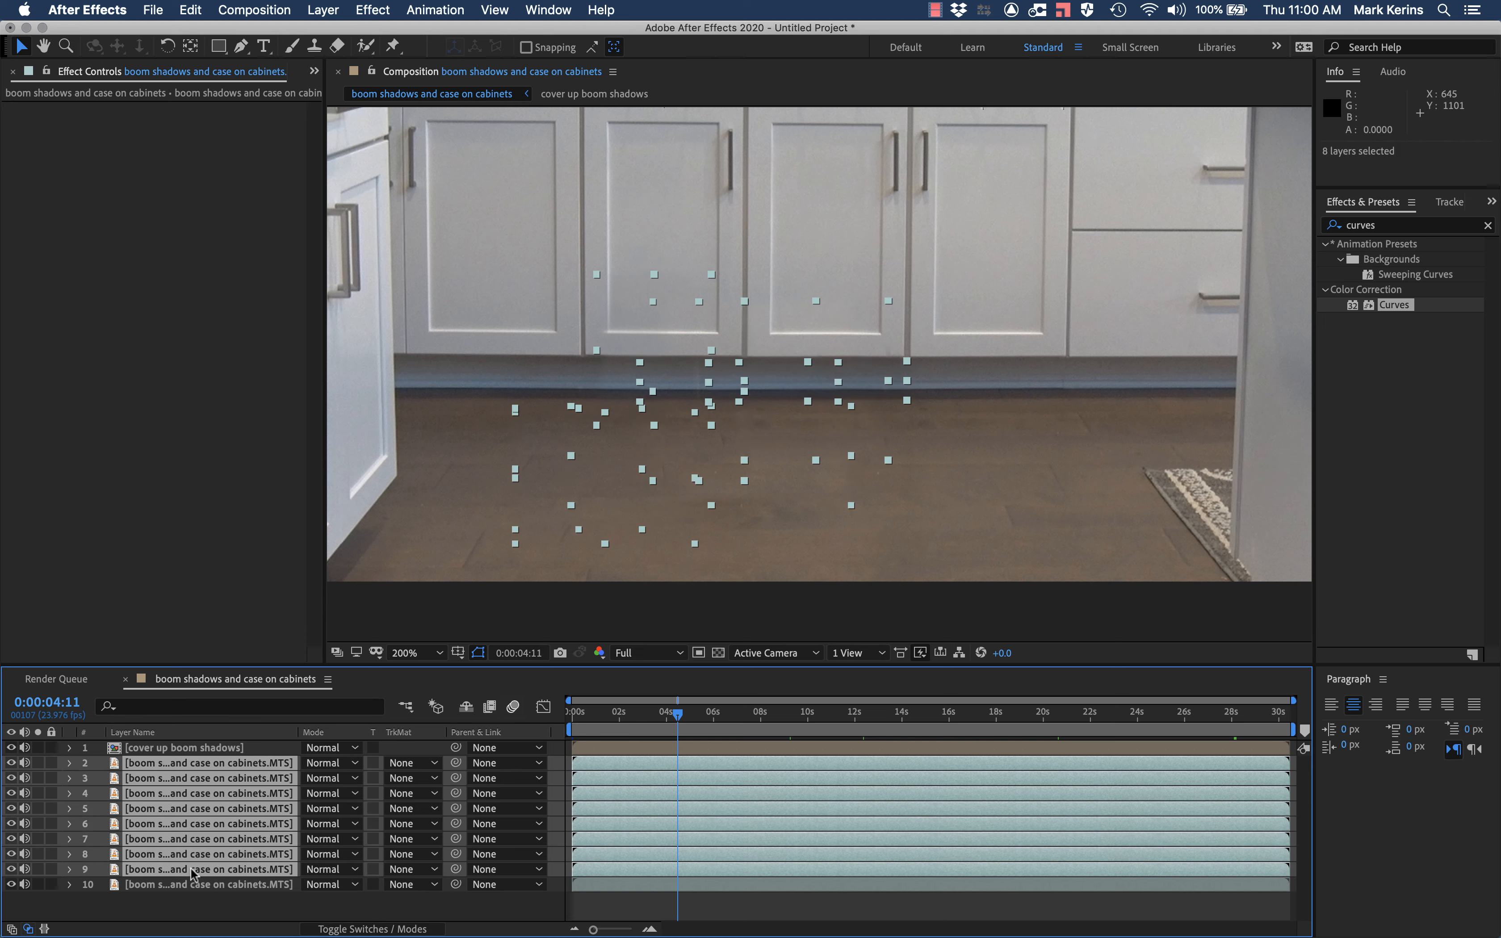
pyautogui.rightClick(193, 871)
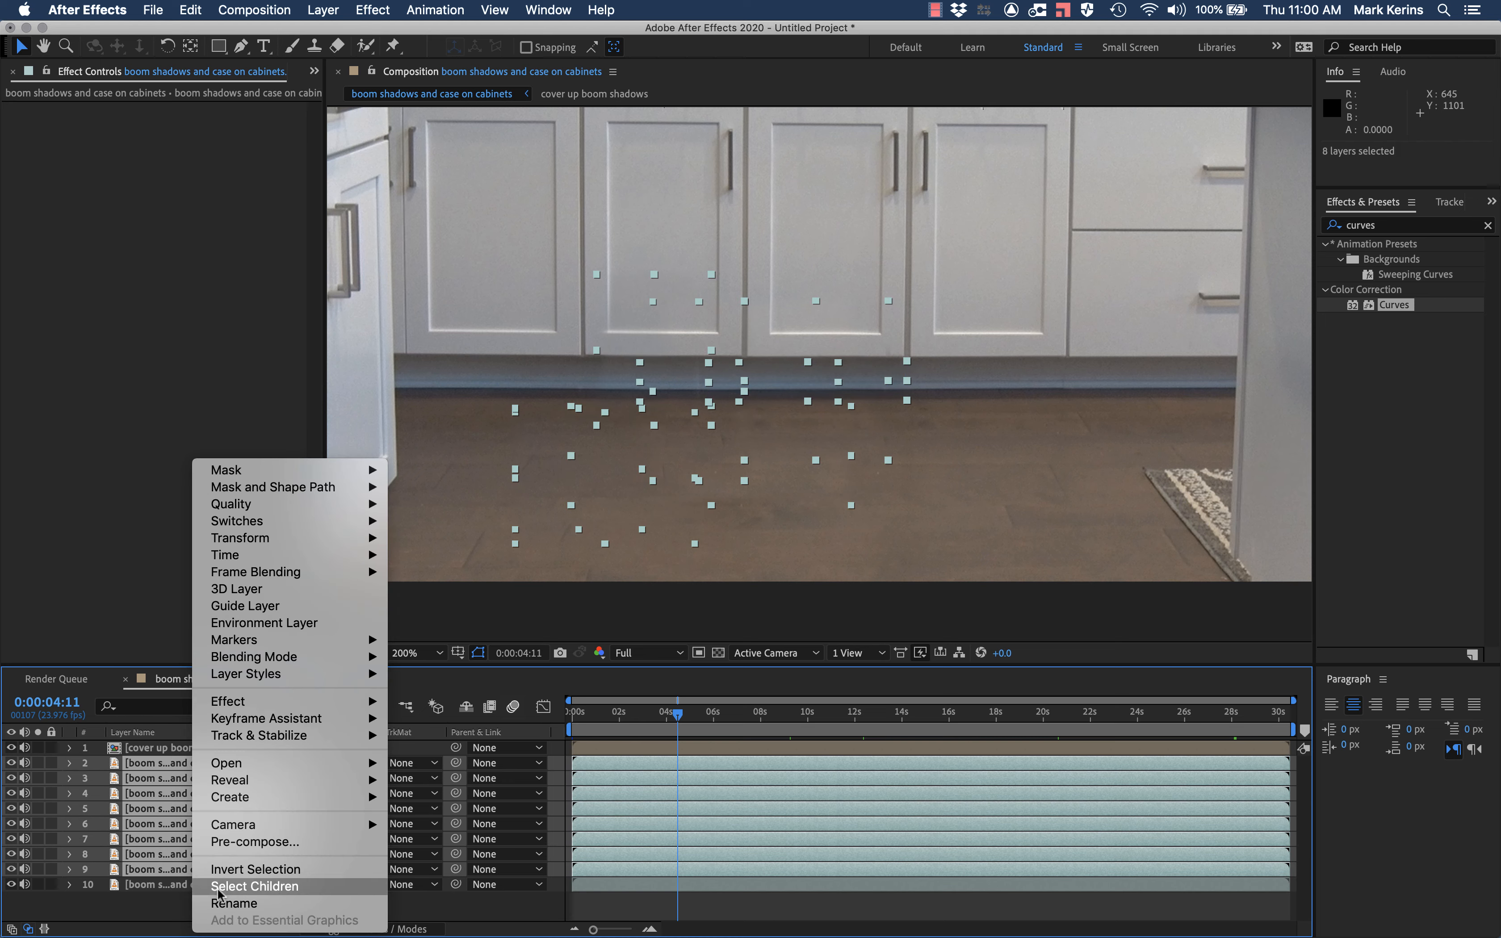
pyautogui.click(231, 842)
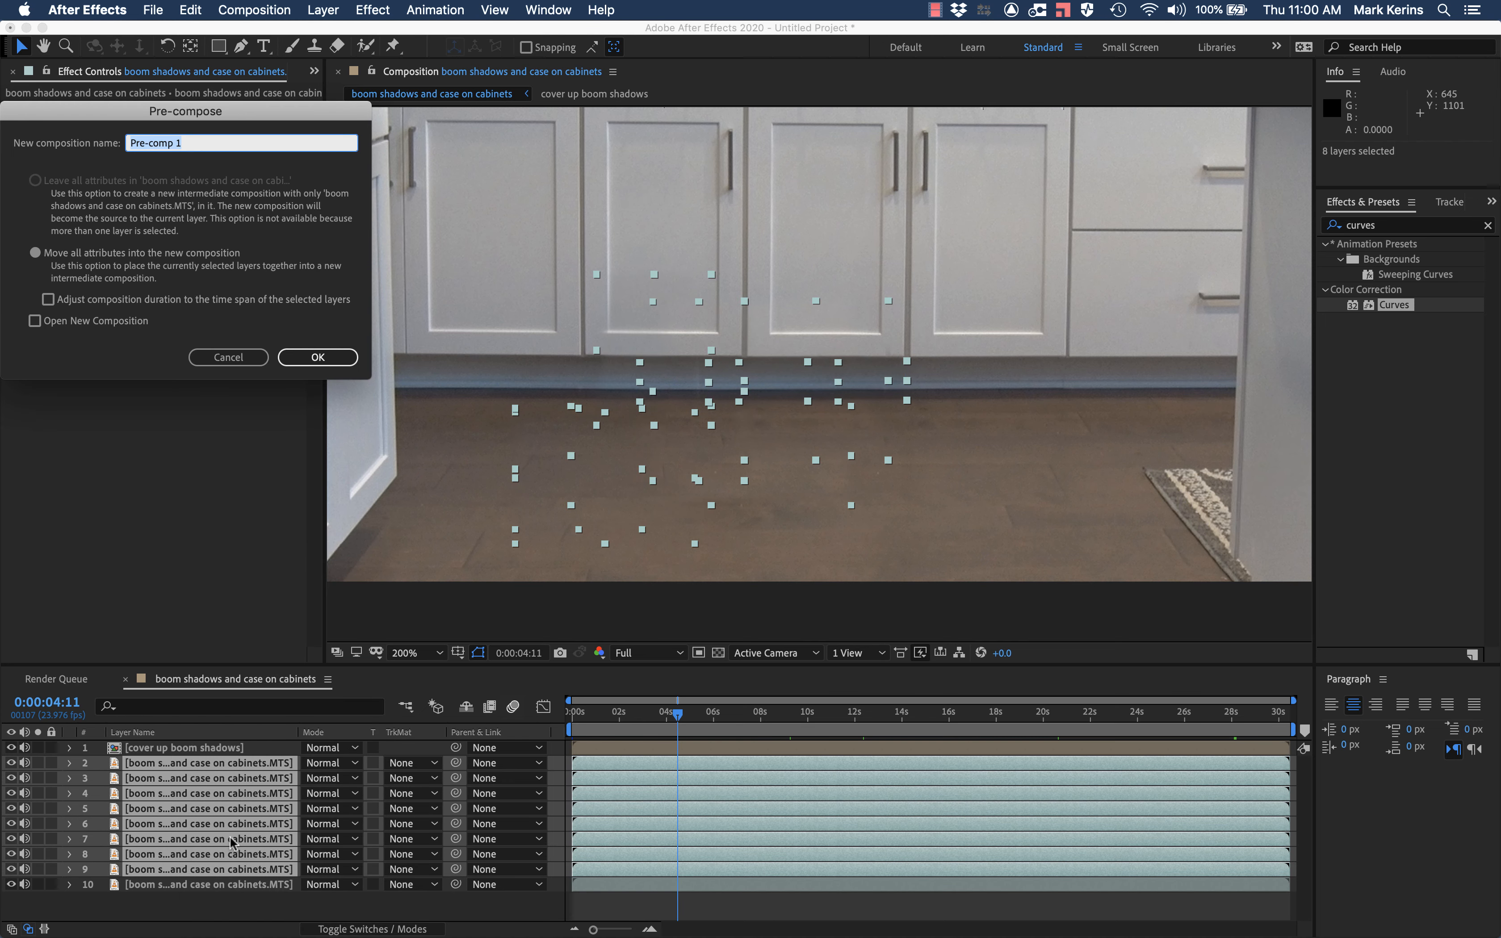
pyautogui.write('remove case on ground')
pyautogui.press('Return')
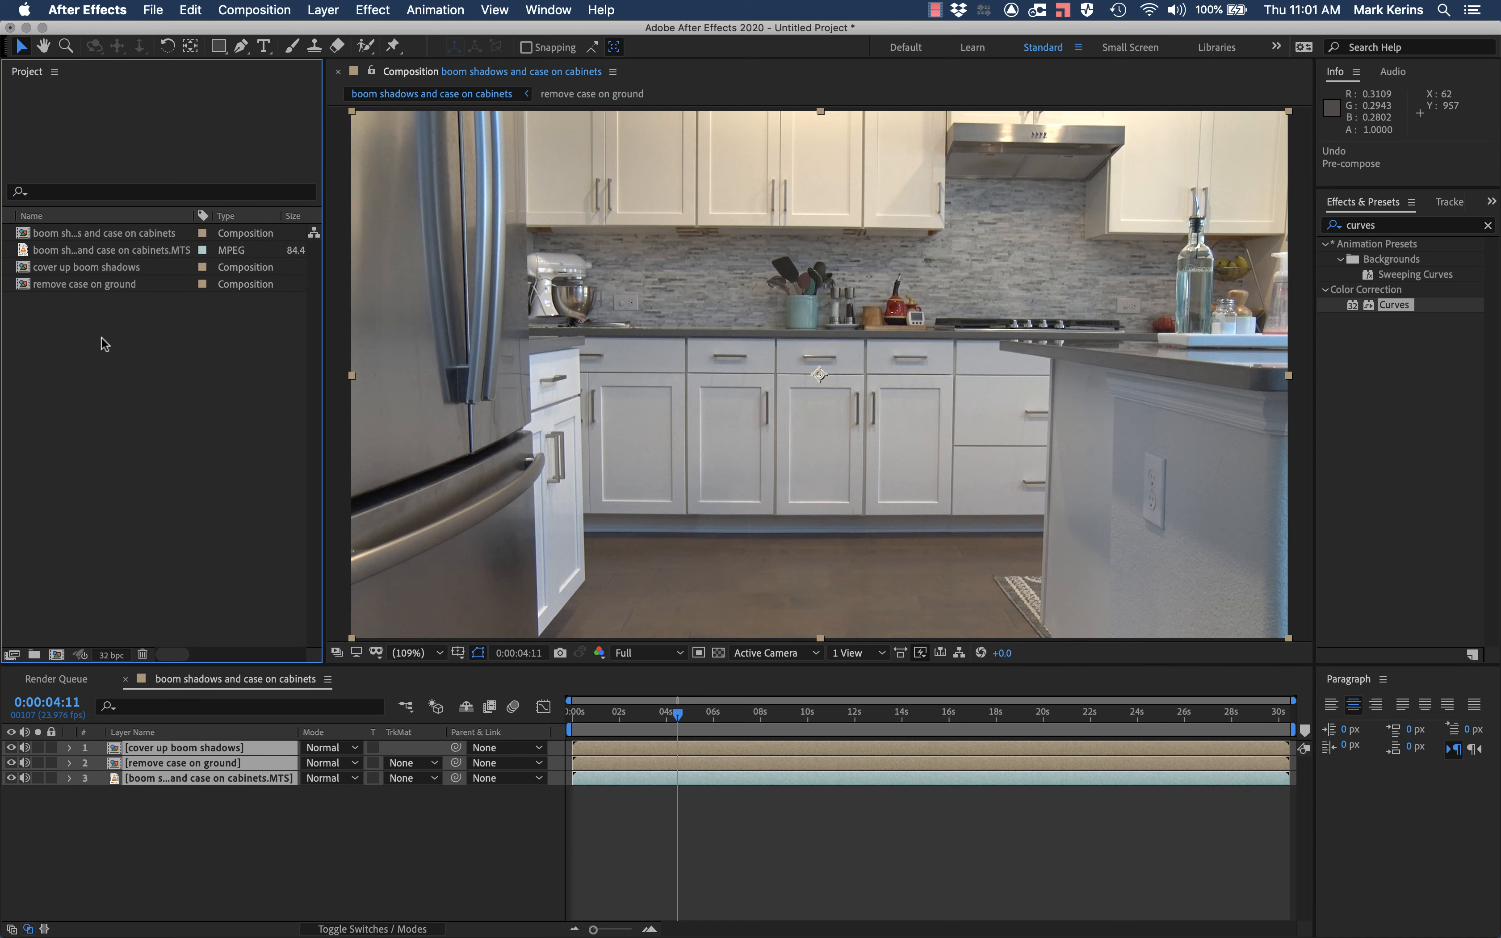
# Rename the main composition "boom shadows and case on cabinets" as "cleaned up kitchen shot"
pyautogui.click(80, 233)
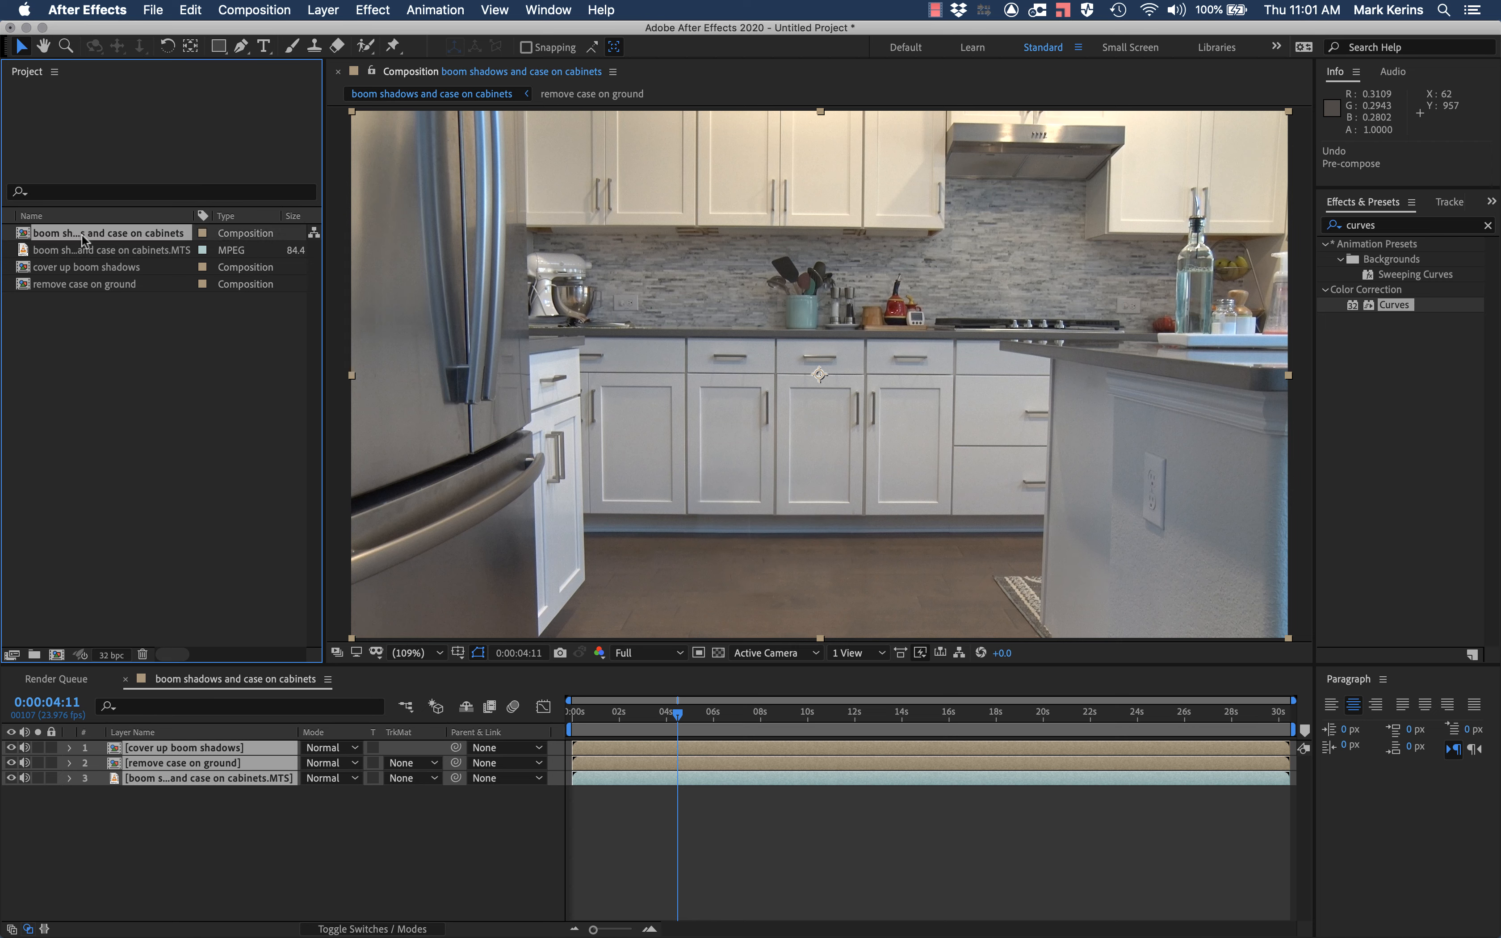
pyautogui.rightClick(80, 235)
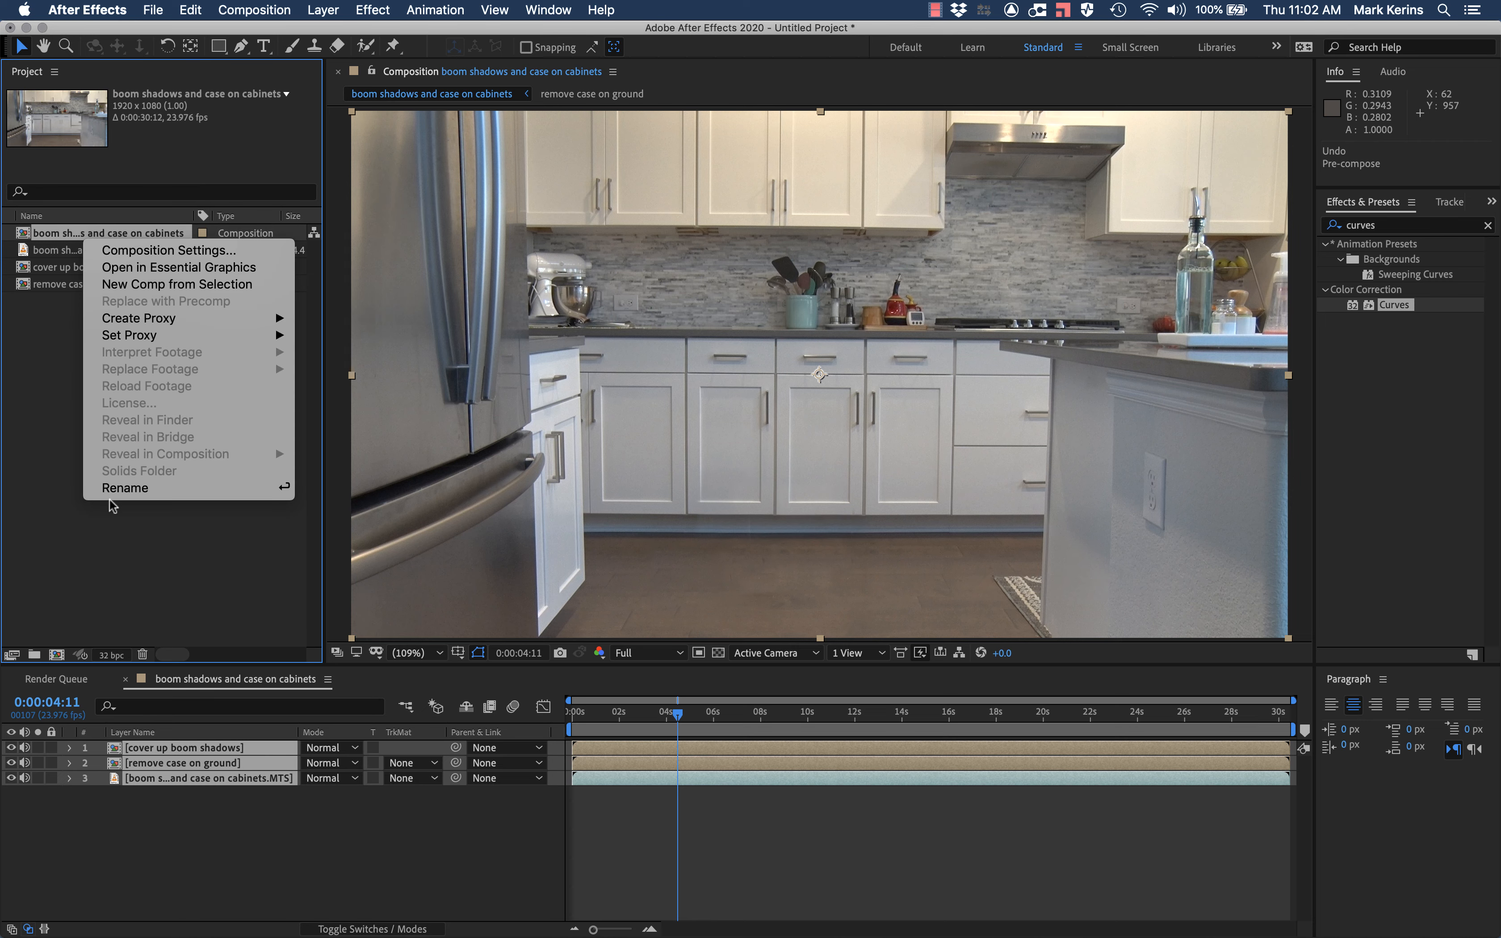
pyautogui.click(118, 488)
pyautogui.write('clean')
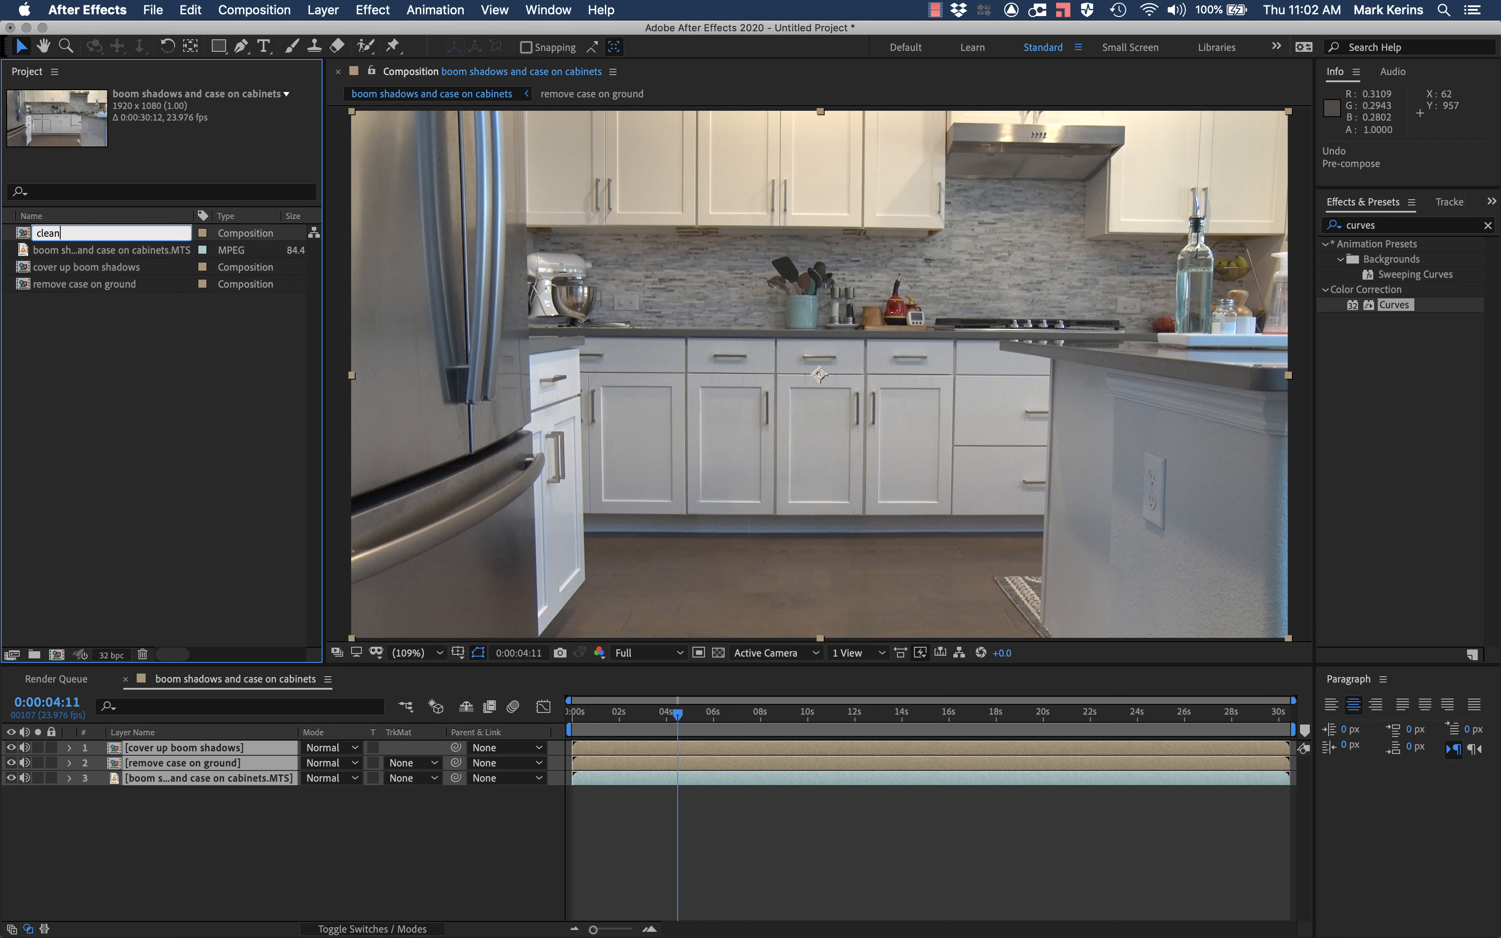
pyautogui.write('ed up kitchen shot')
pyautogui.press('Return')
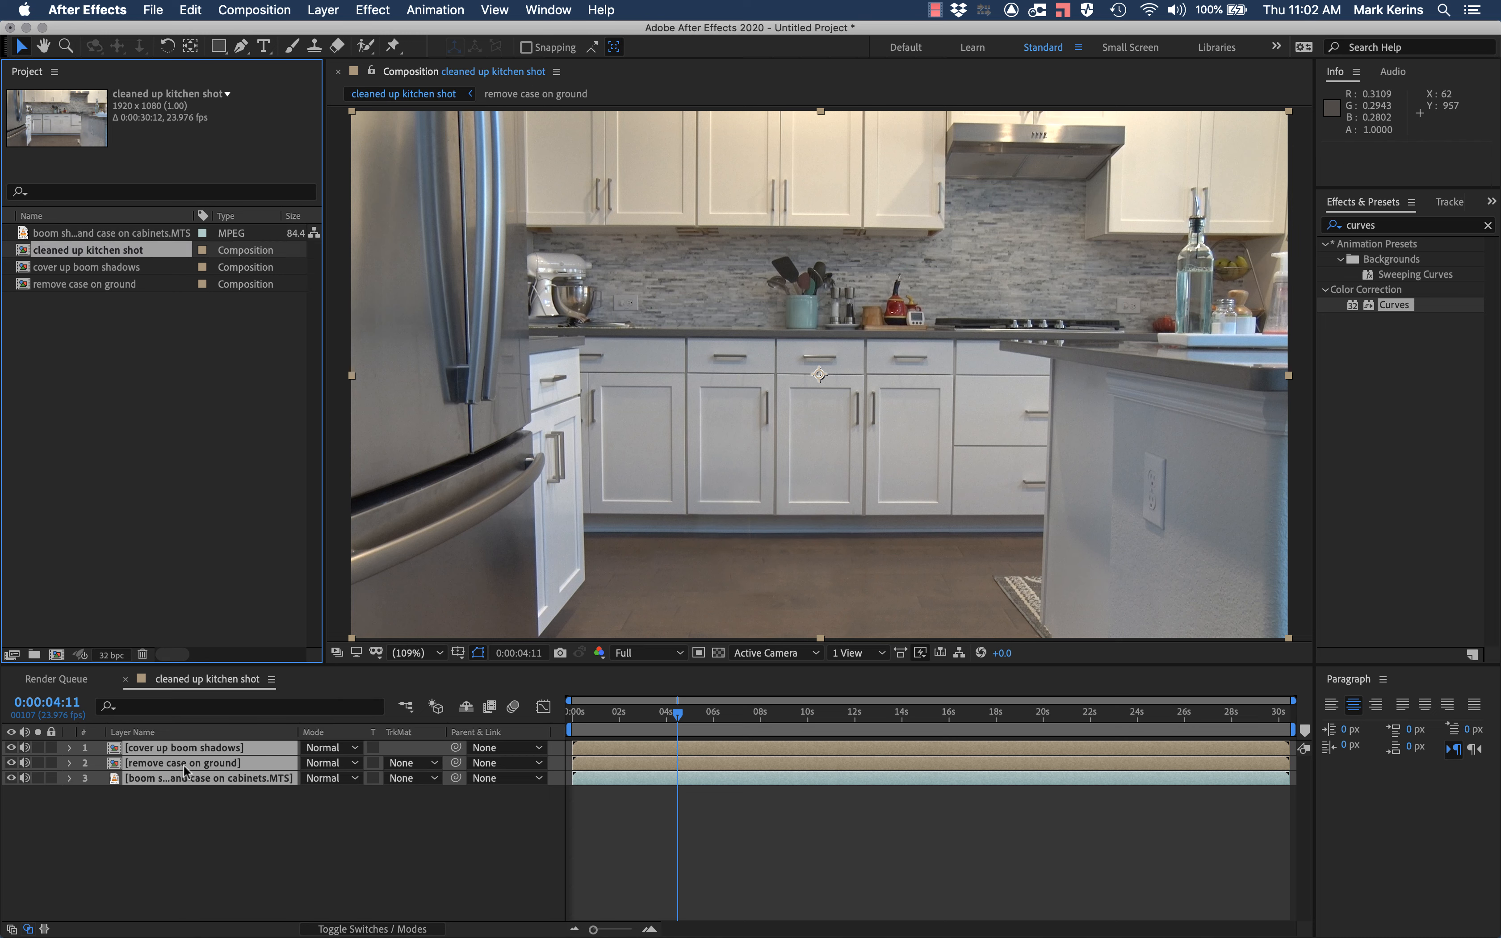
# Pre-compose all three remaining layers into a composition named "stuff cleaning up the boom shadow and case"
pyautogui.rightClick(170, 758)
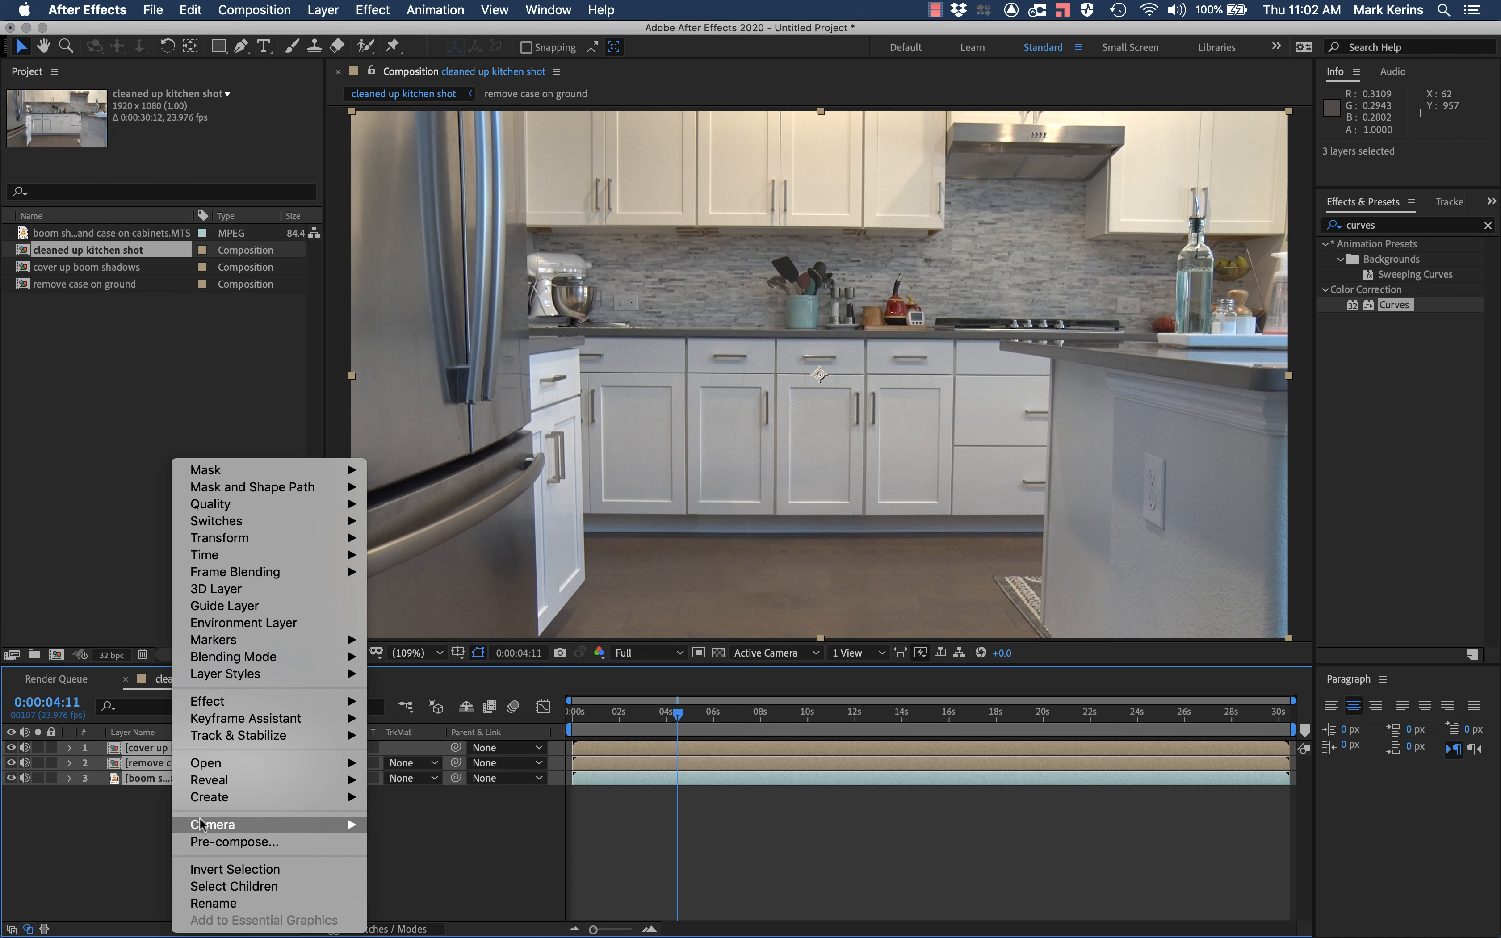
pyautogui.click(210, 843)
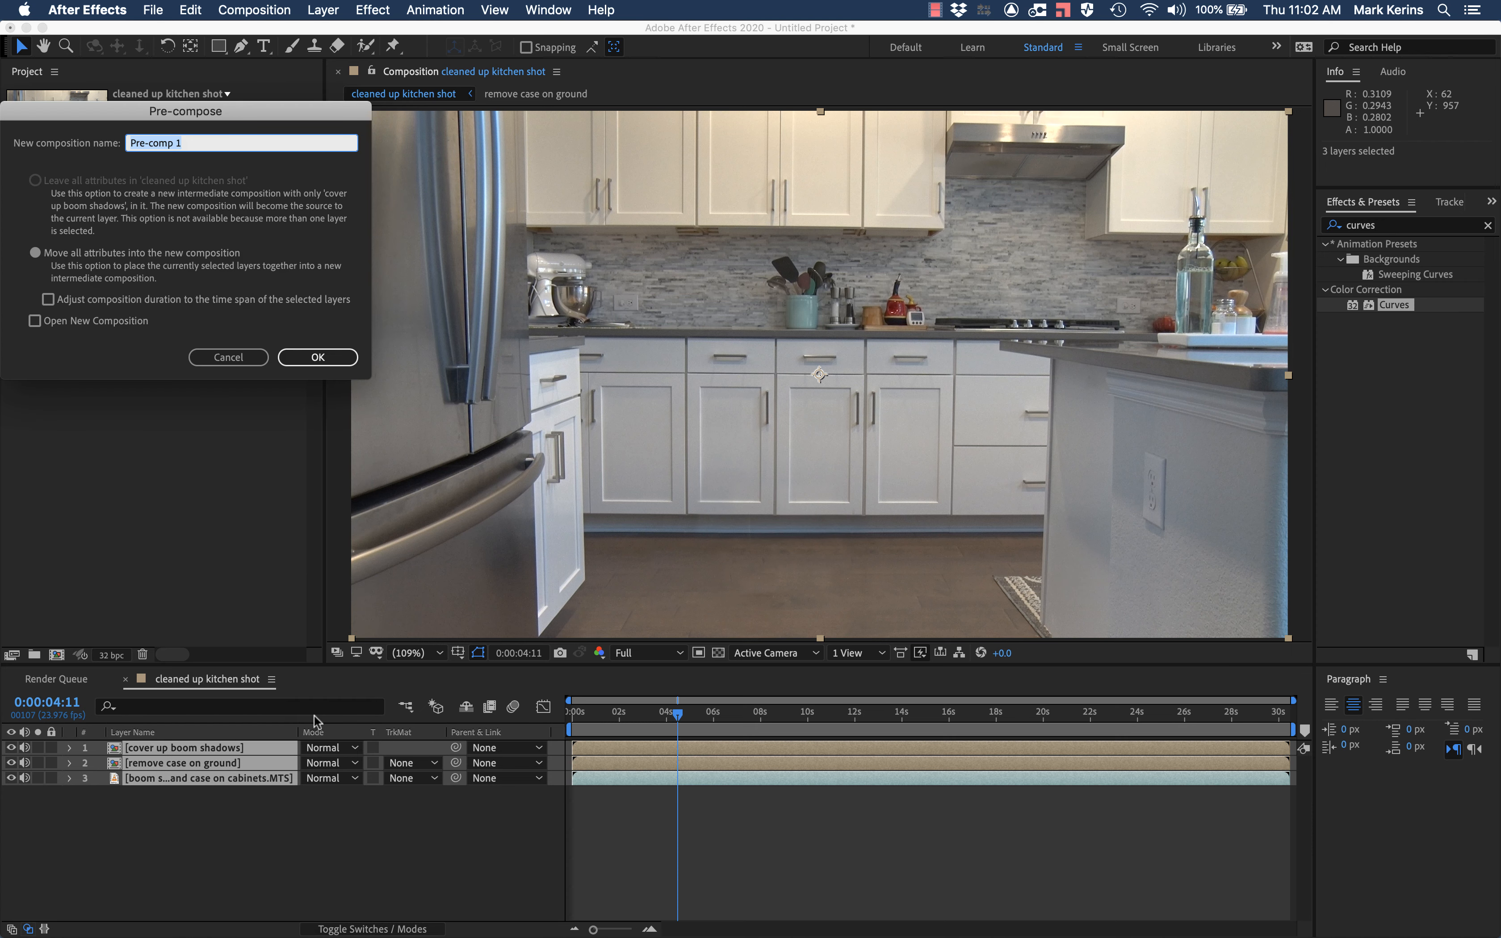
pyautogui.write('stuff cleaning up the boom shadow and case')
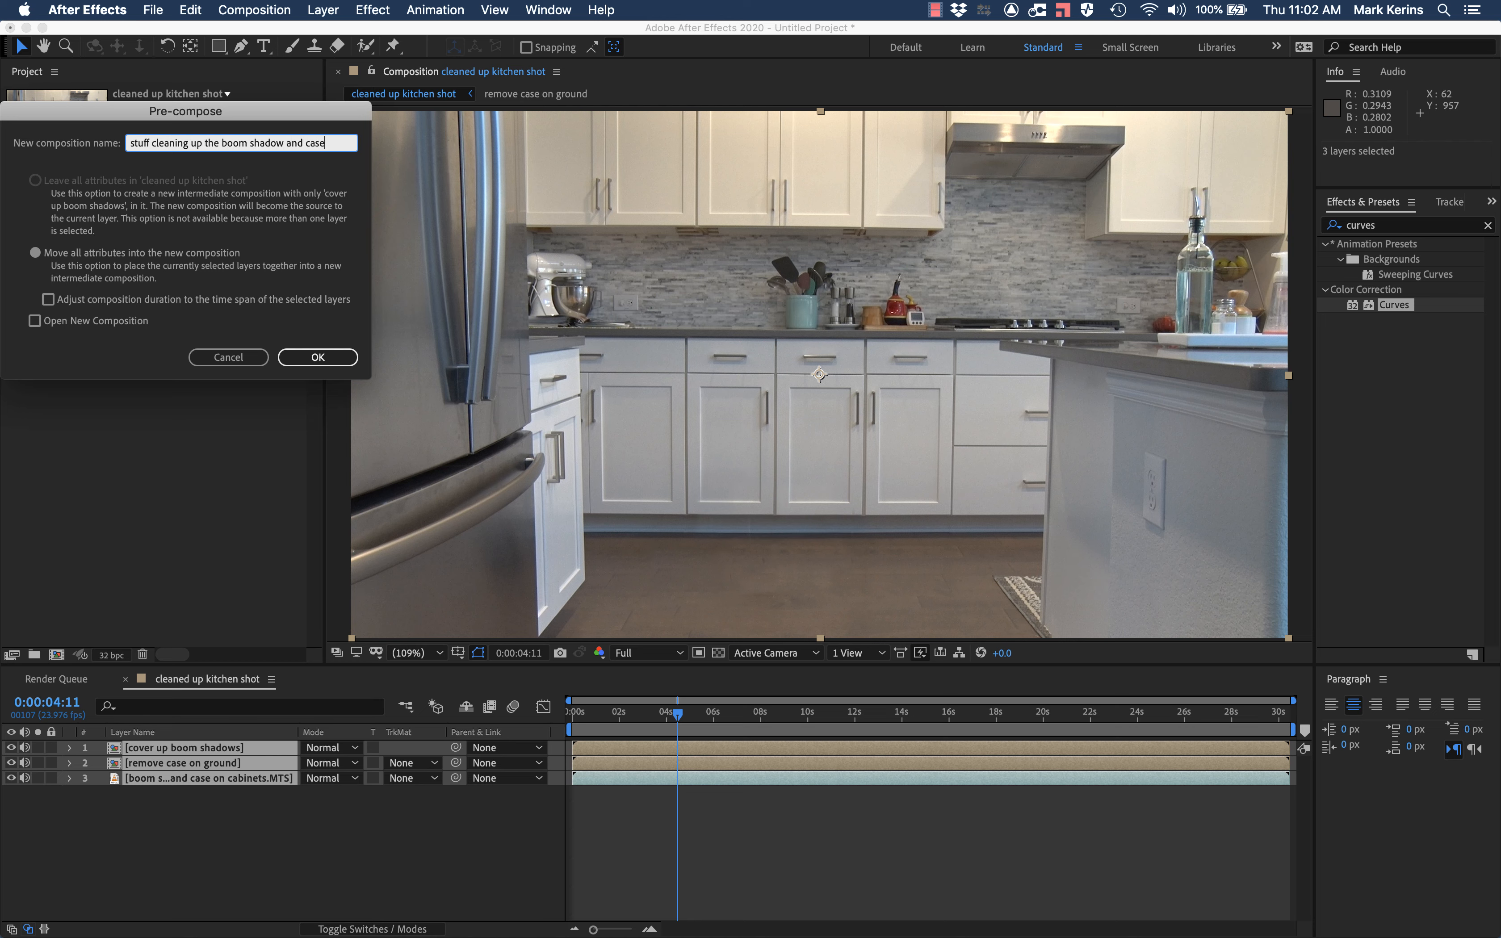
pyautogui.press('Return')
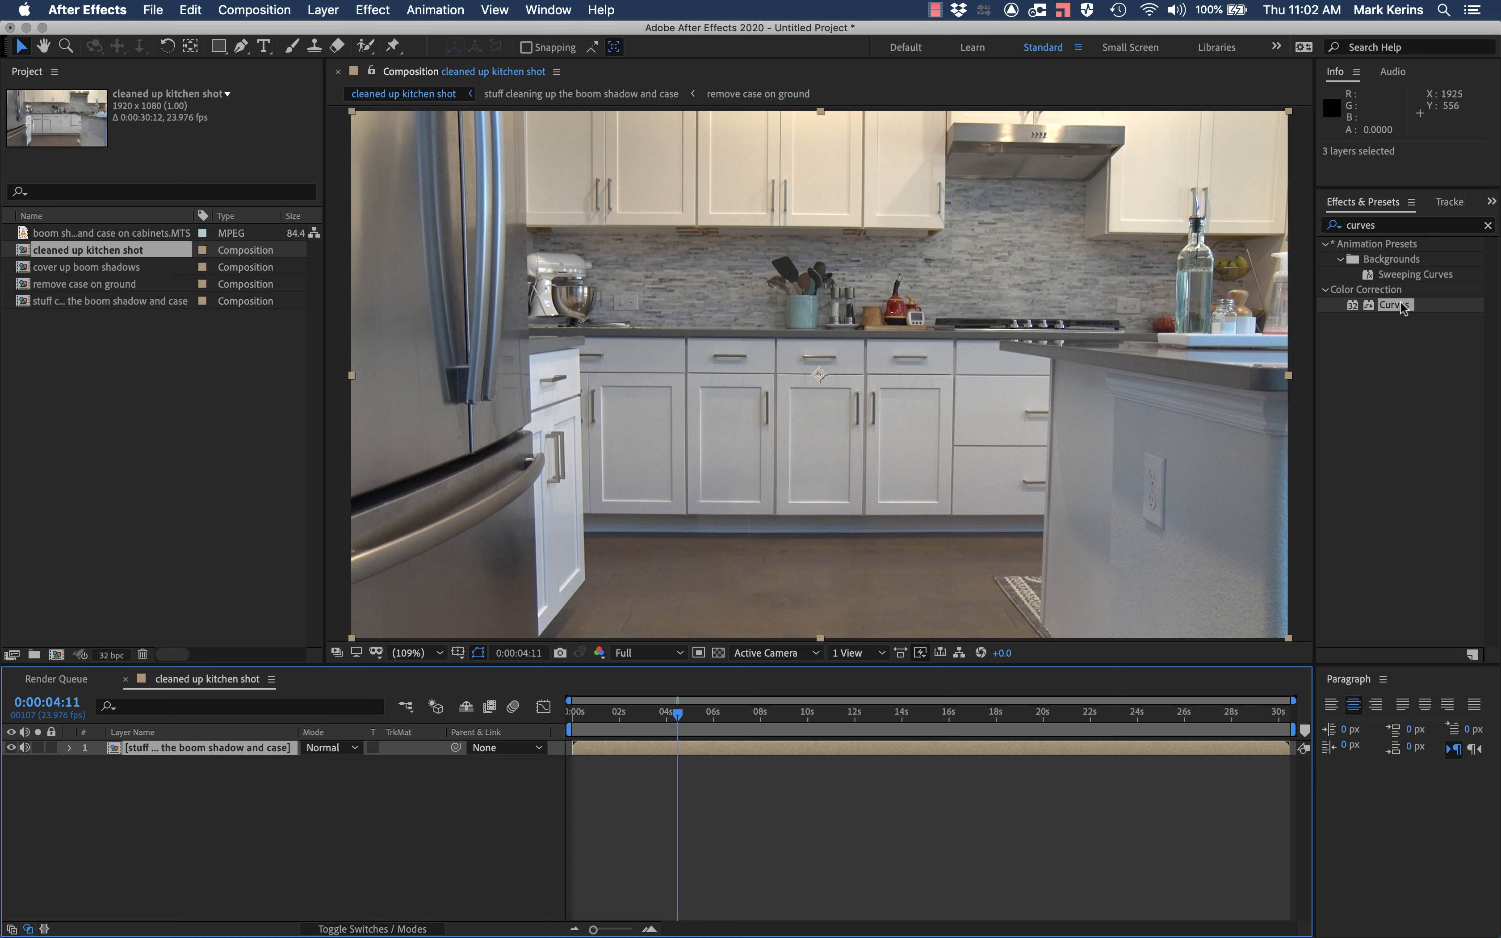
# Apply Curves to the combined precomp layer and shape a gentle RGB S-curve with raised highlights and lowered shadows
pyautogui.click(257, 749)
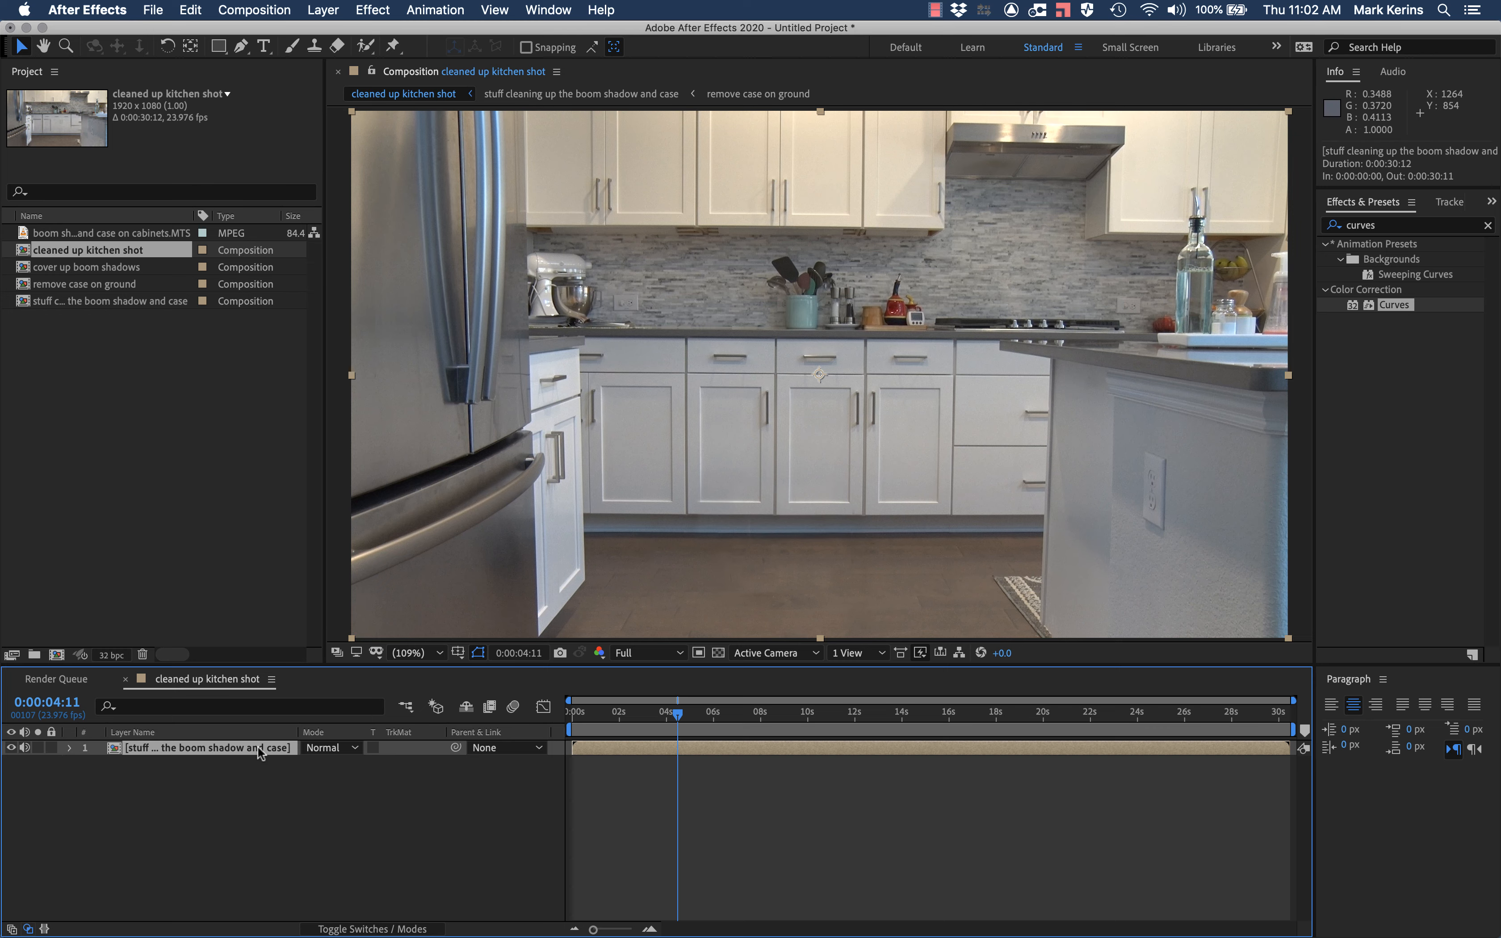
pyautogui.doubleClick(1388, 301)
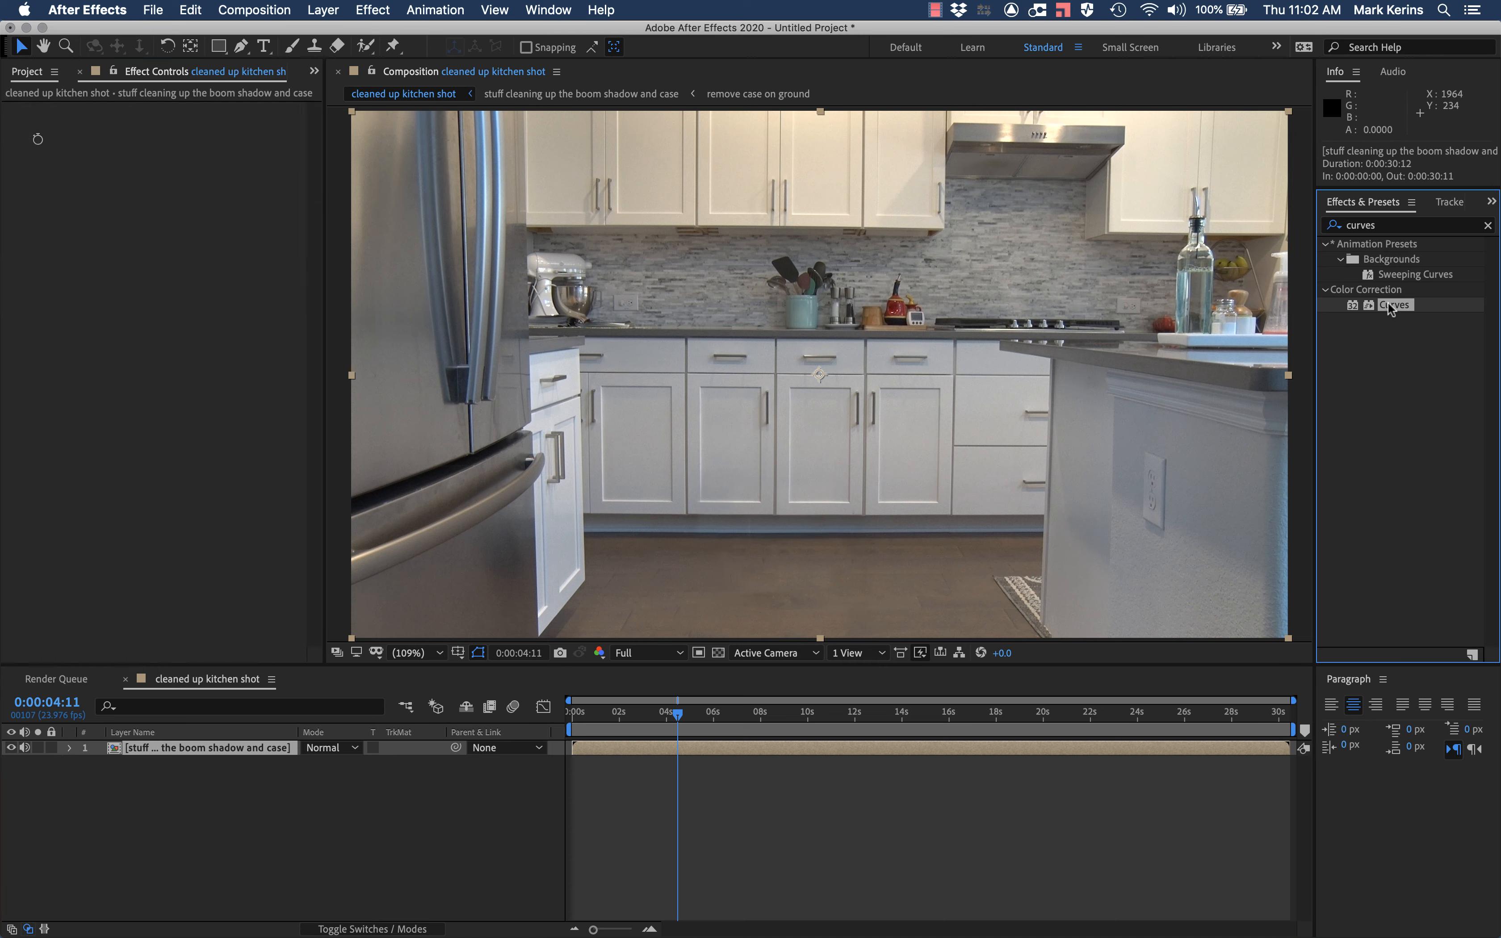
pyautogui.moveTo(199, 242); pyautogui.dragTo(189, 231)
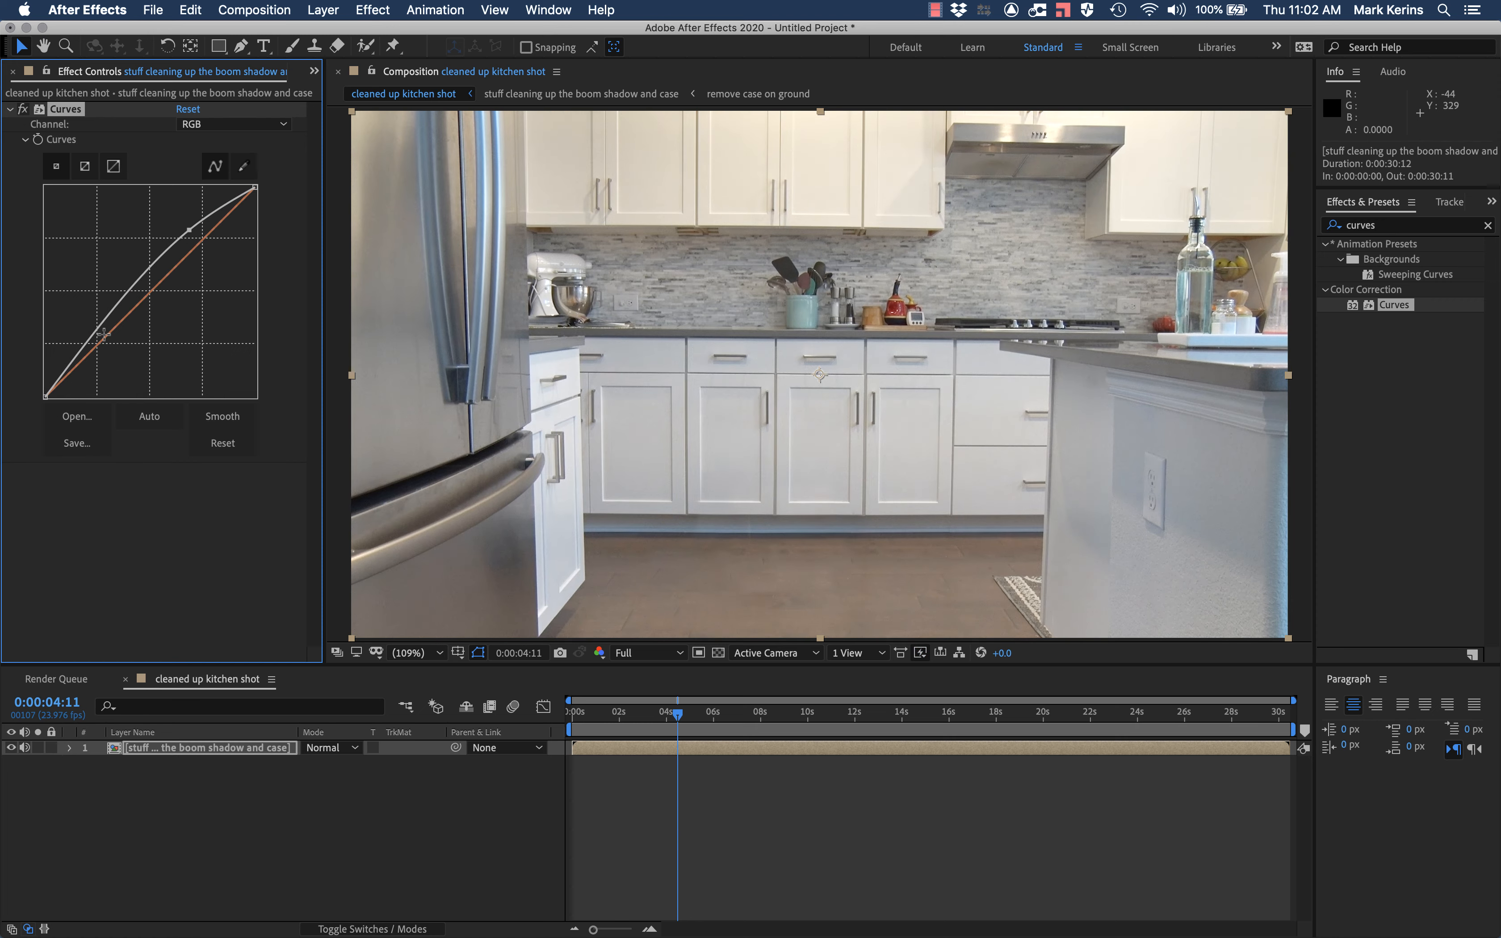
pyautogui.moveTo(67, 373); pyautogui.dragTo(72, 380)
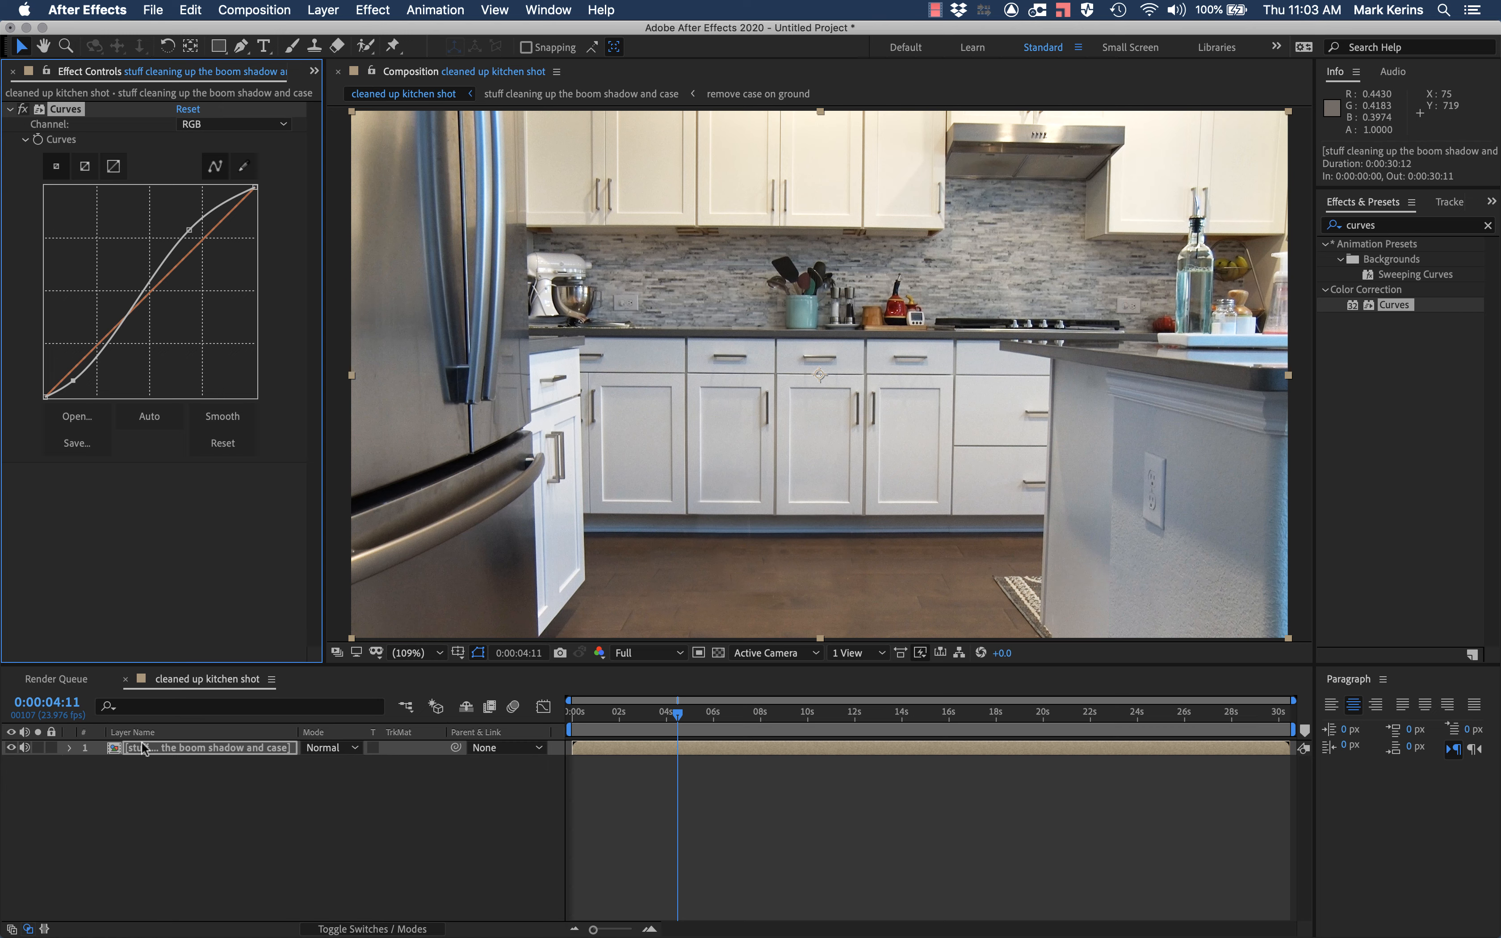
pyautogui.click(172, 747)
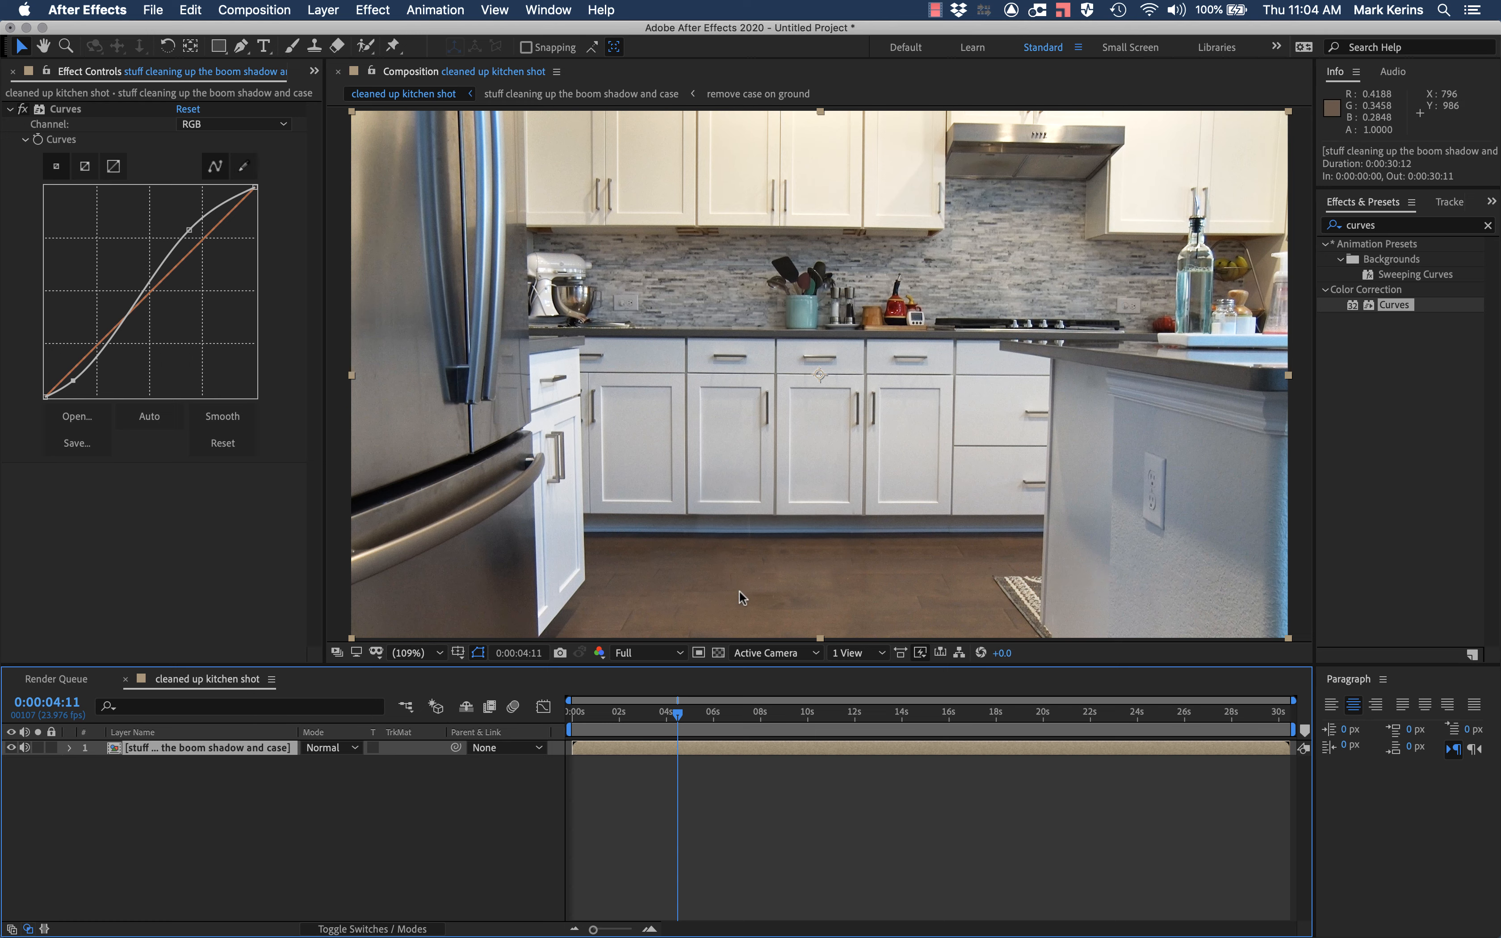
# Examine the graded cabinets, baseboard and floor for visible patch seams at 400%, 200% and 100%
pyautogui.press('.')
pyautogui.press('h')
pyautogui.moveTo(738, 593); pyautogui.dragTo(777, 355)
pyautogui.press('.')
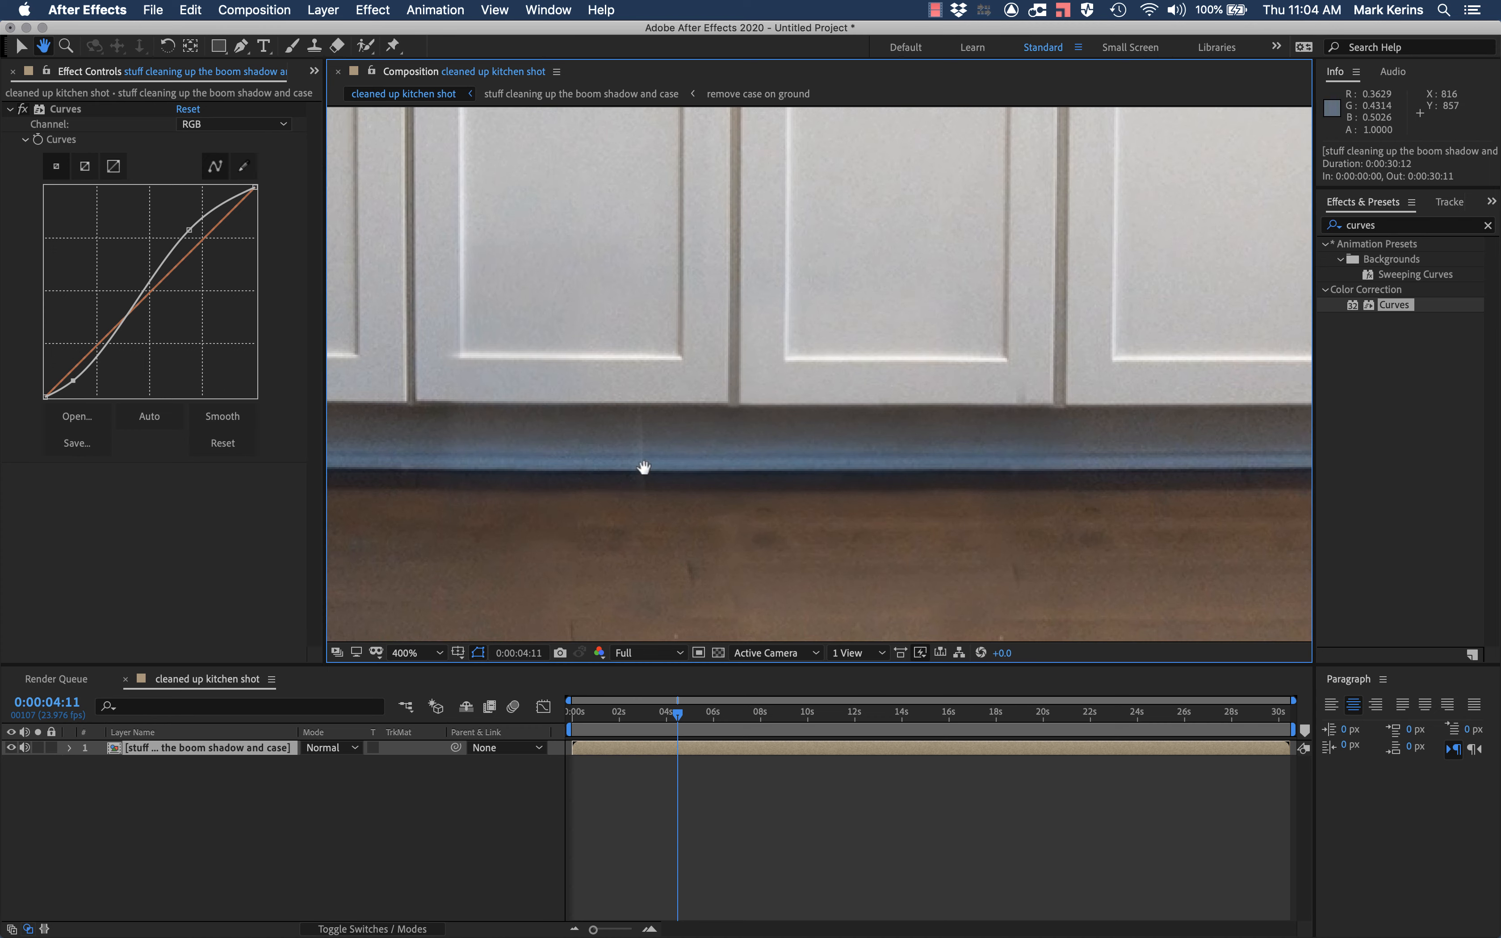
pyautogui.press(',')
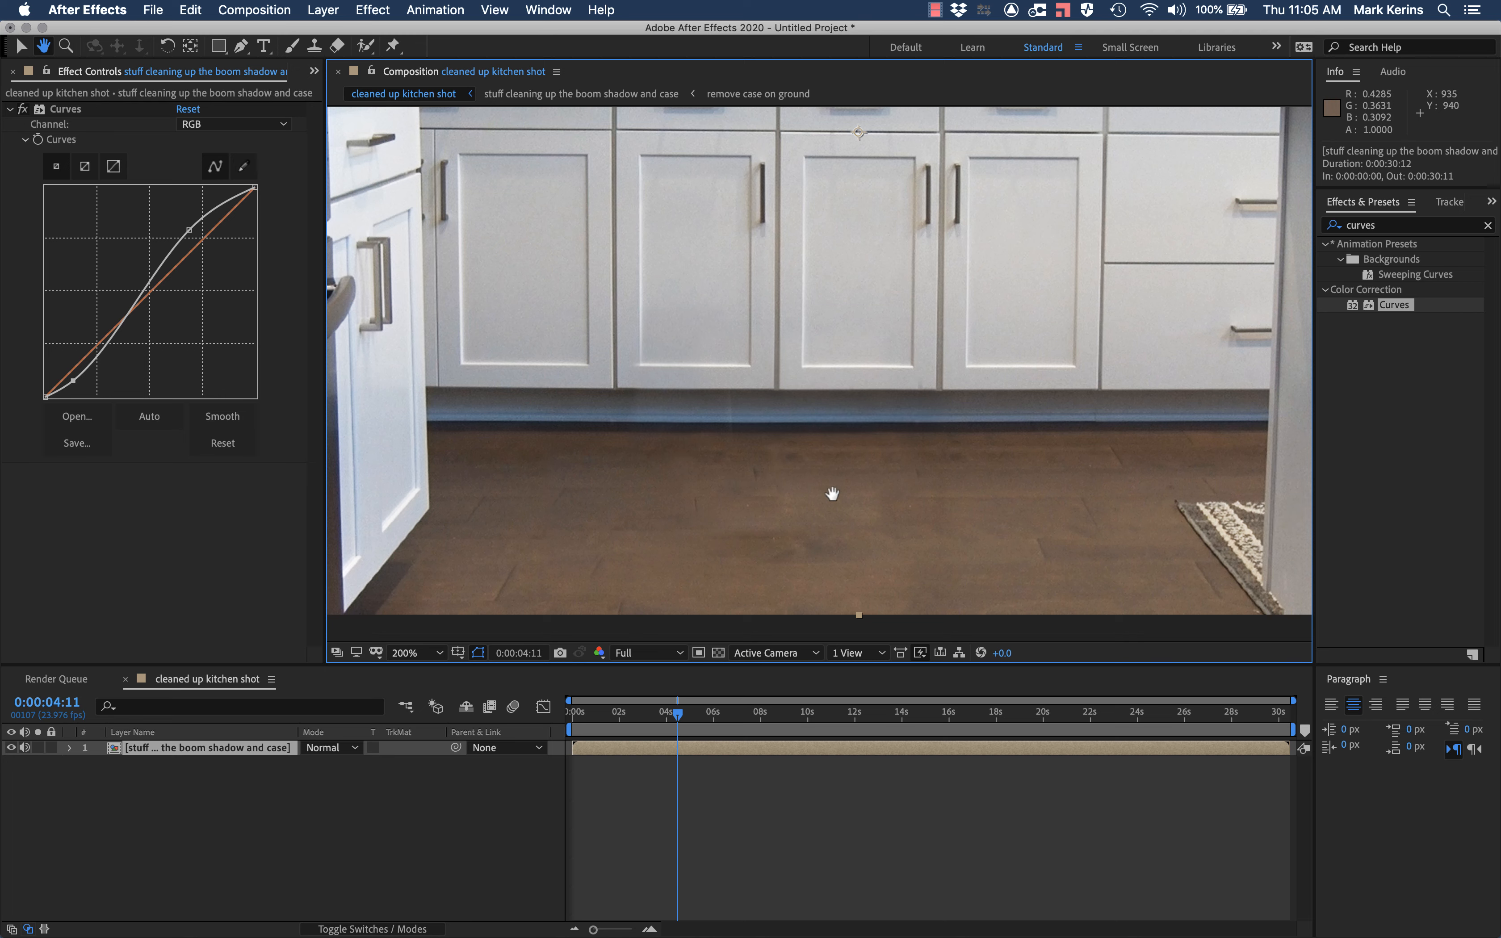
pyautogui.press(',')
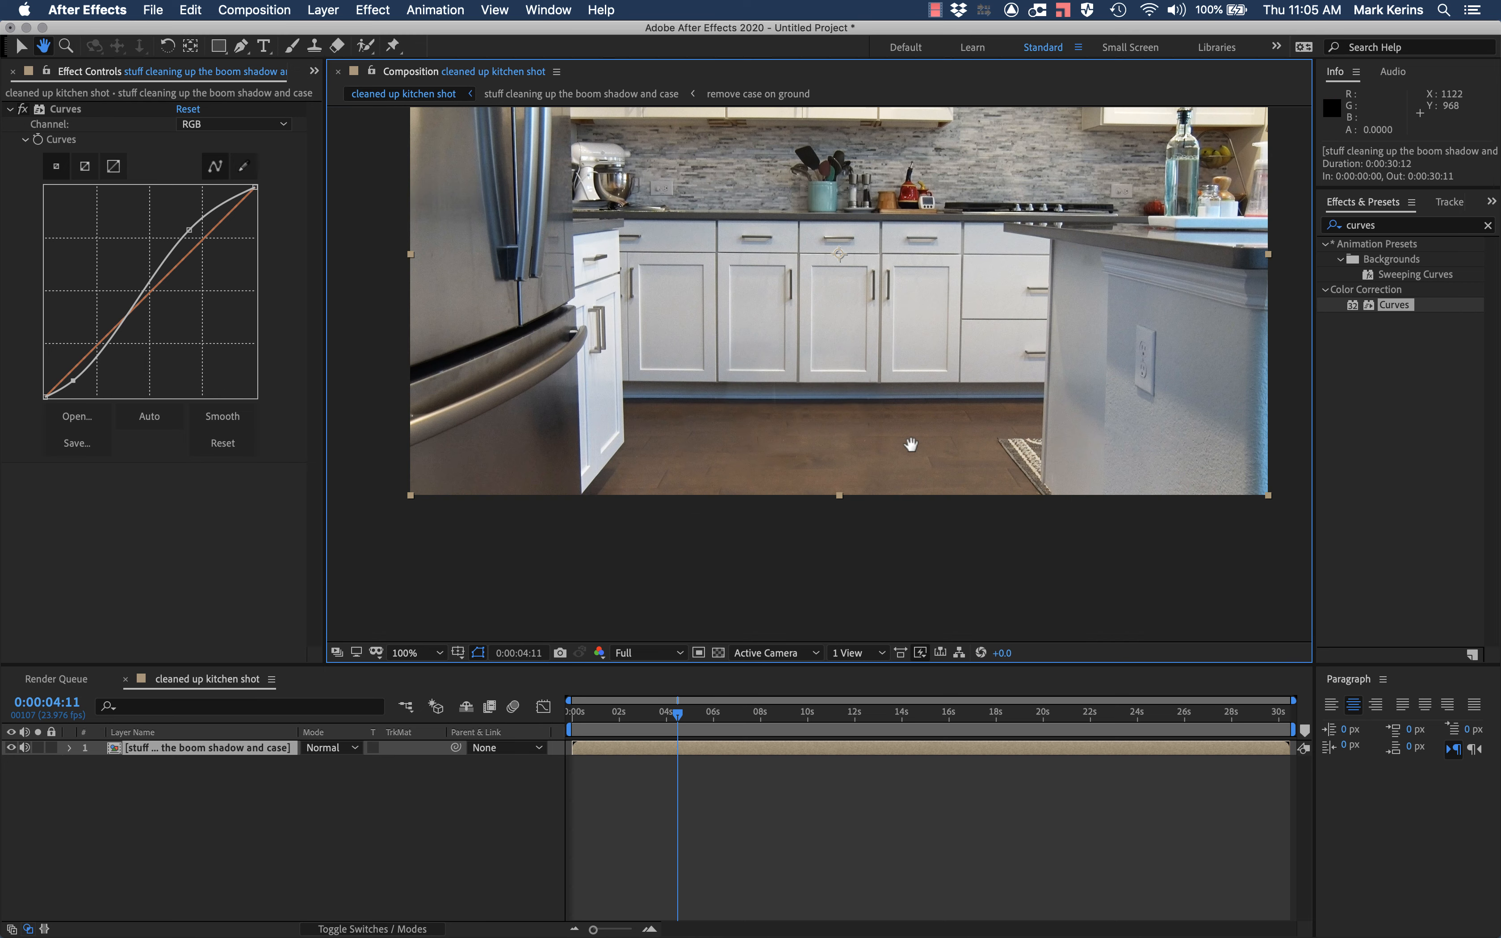